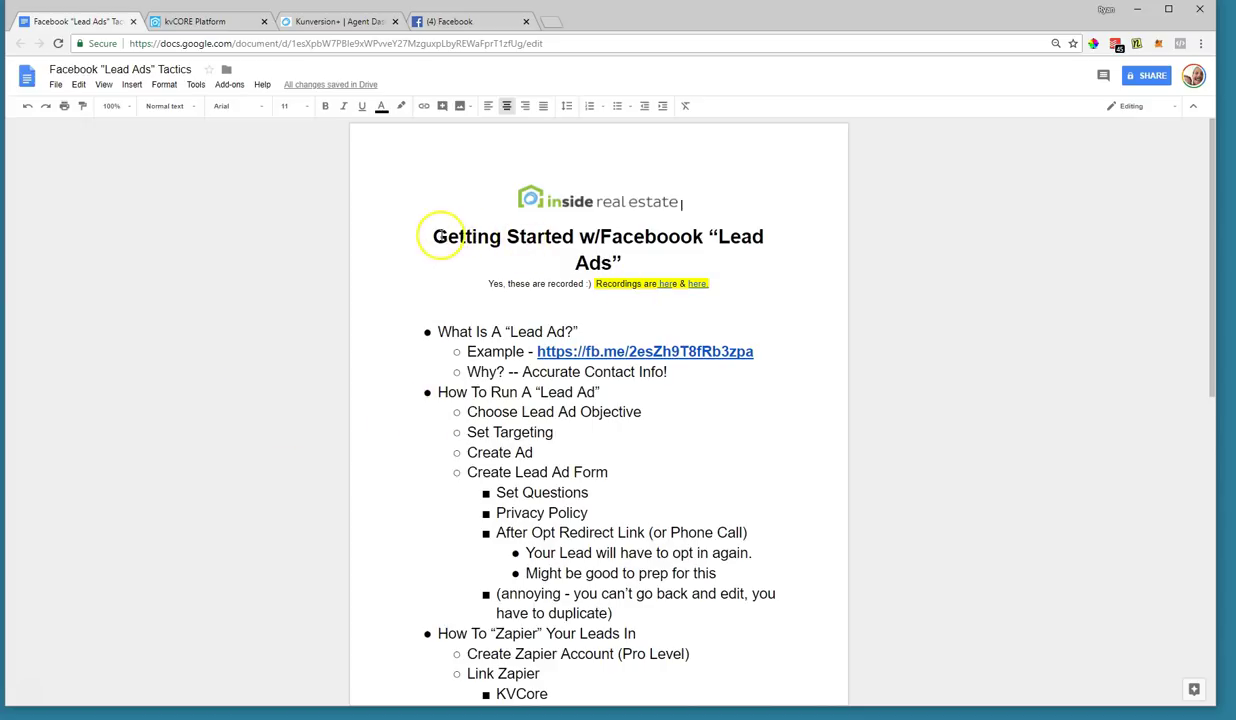
Highlight the guide's "Lead Ads" title and the line below it with the recording links.
left_click_drag(434, 236, 634, 257)
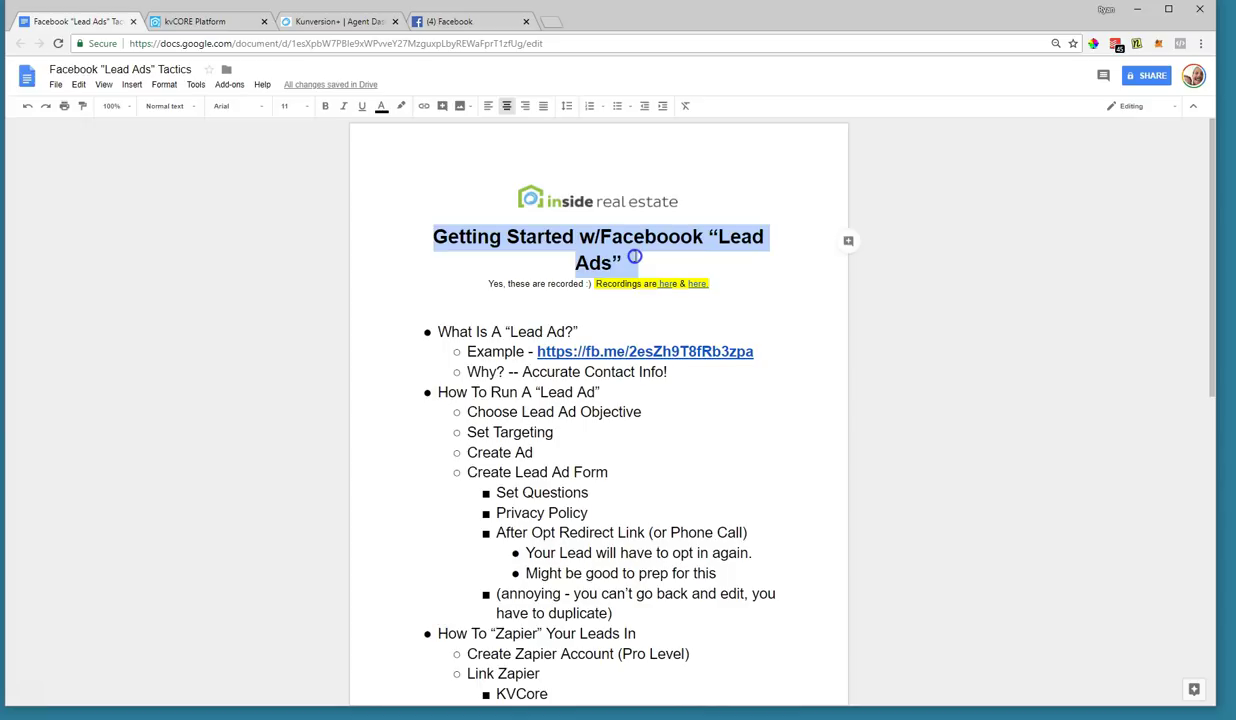
left_click(448, 408)
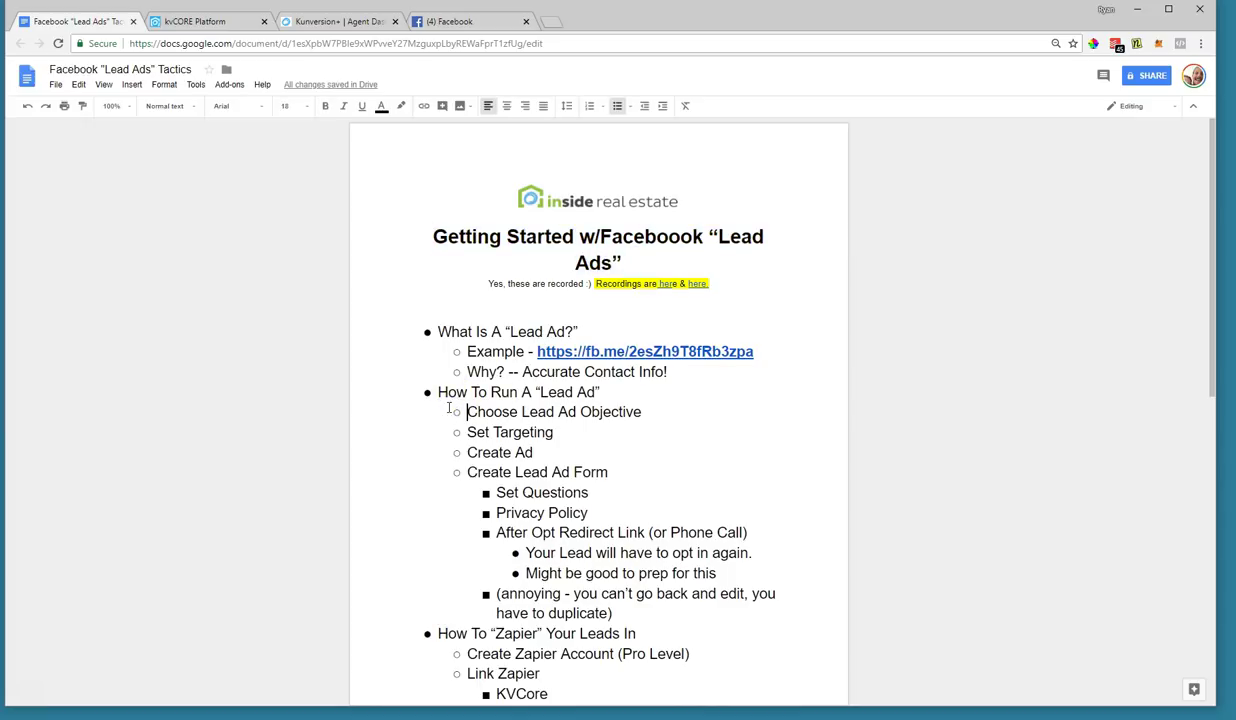
left_click_drag(486, 283, 715, 287)
left_click(690, 312)
left_click(675, 283)
left_click(700, 285)
left_click(755, 280)
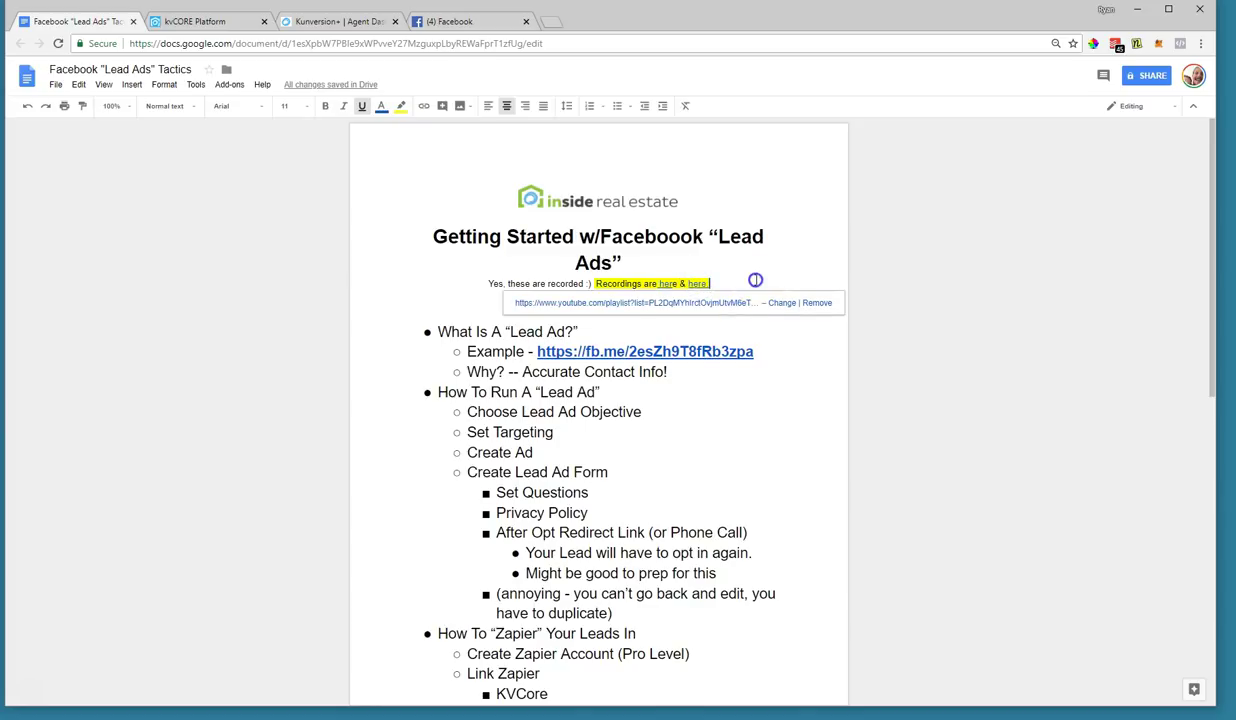
left_click(398, 292)
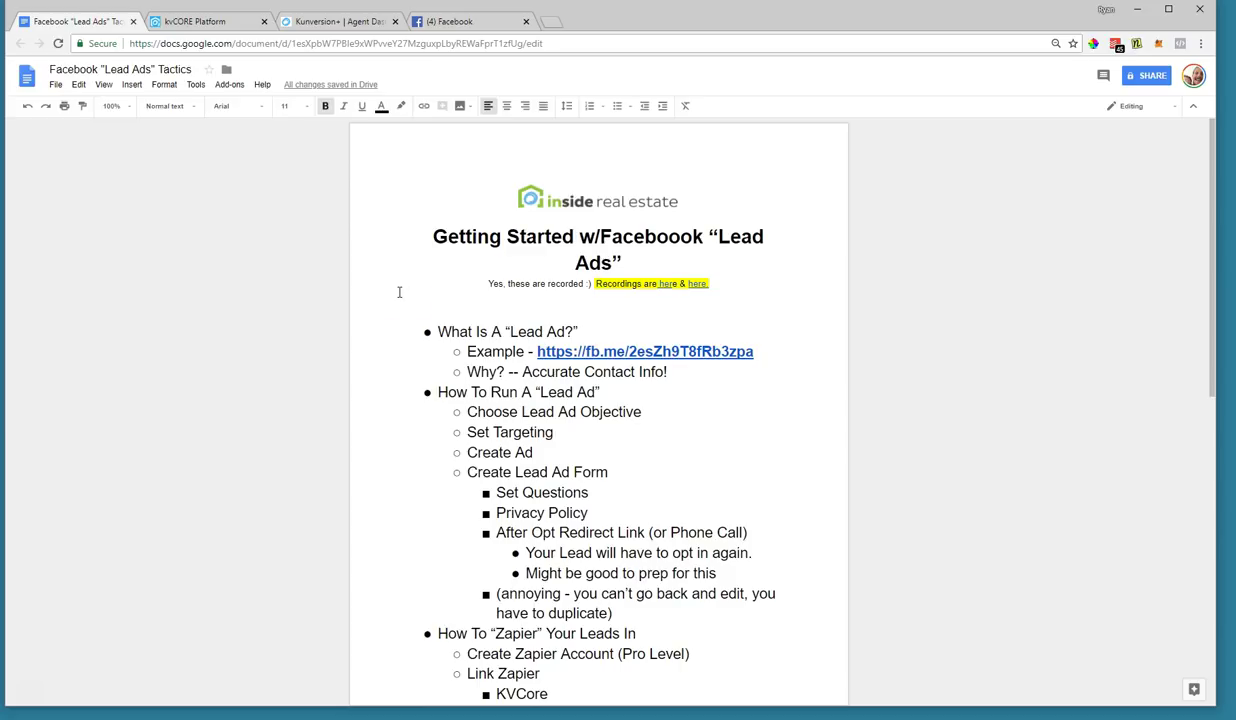
Open the example lead ad link from the document and show the Bond Street Mortgage ad in the news feeds.
left_click(617, 351)
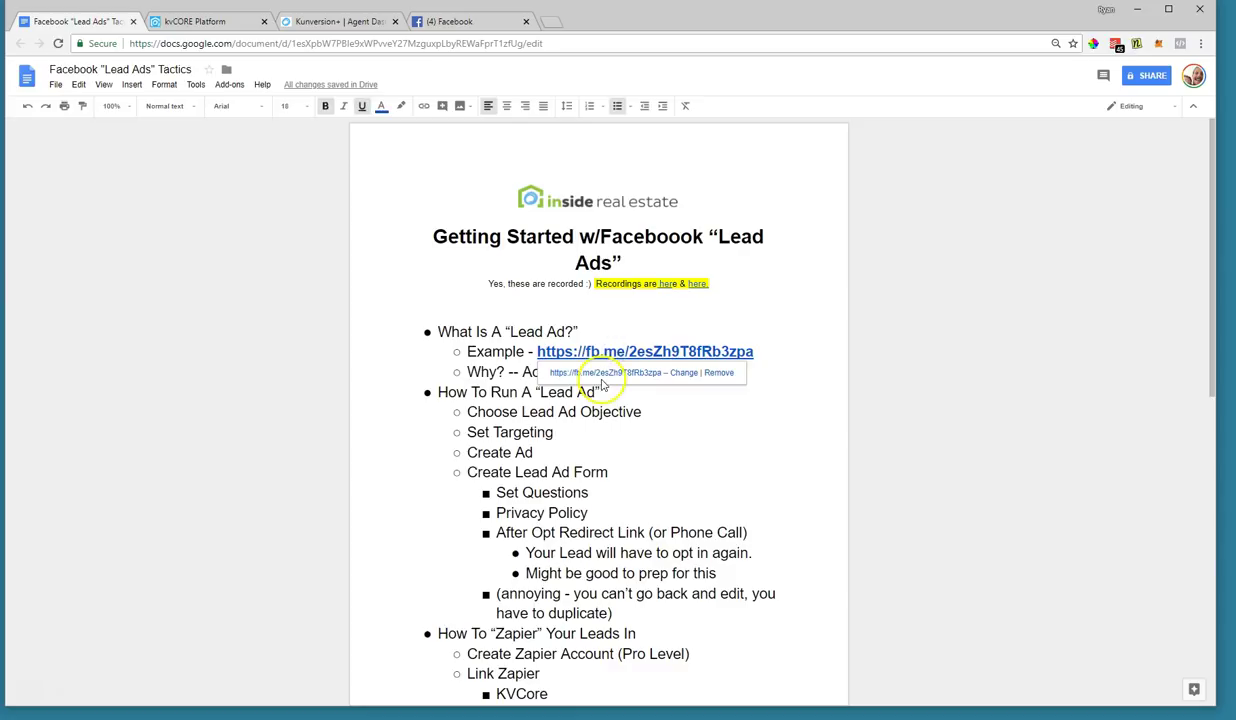
left_click(597, 376)
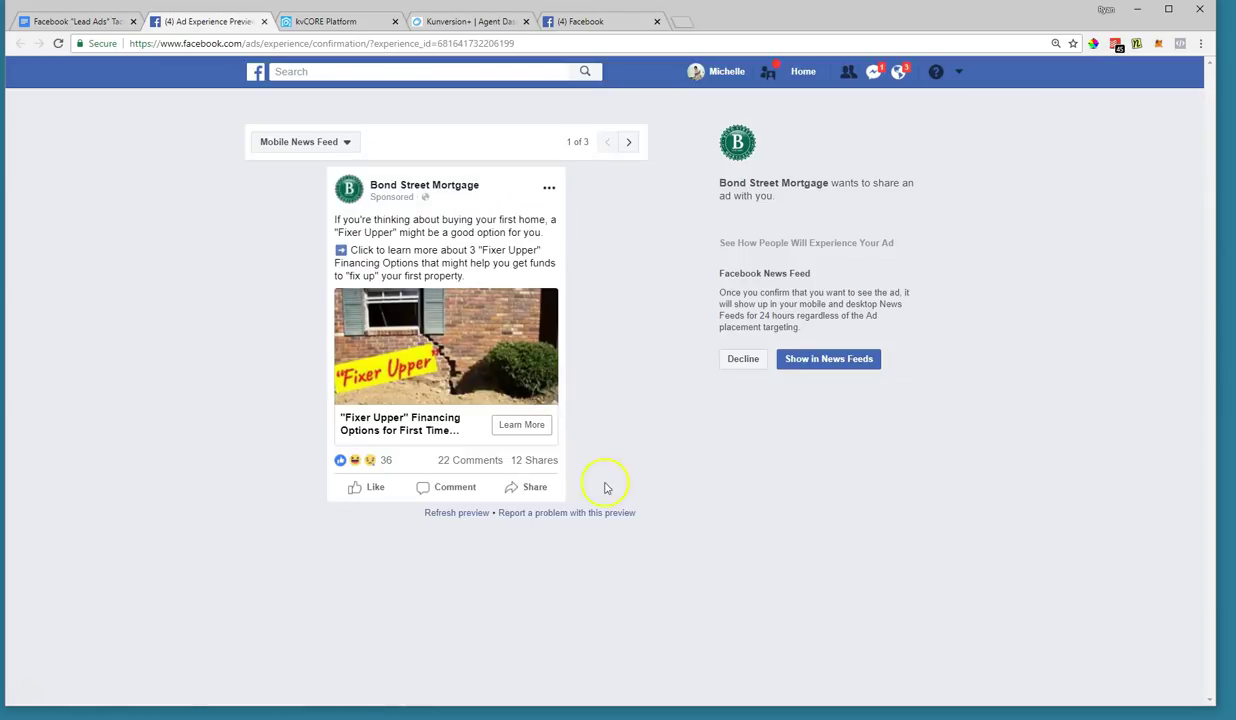
left_click(843, 357)
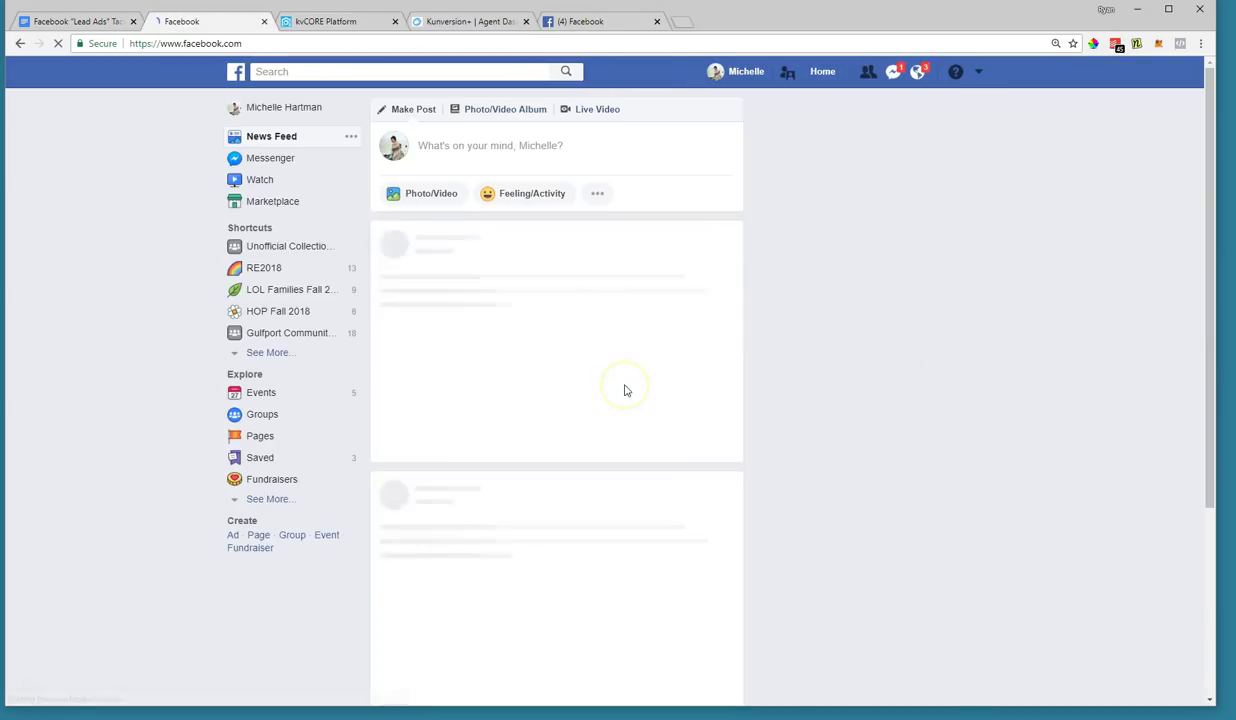
Find the shared Bond Street Mortgage "Fixer Upper" ad in the Facebook news feed and examine its text and image.
scroll(620, 315, "down", 6)
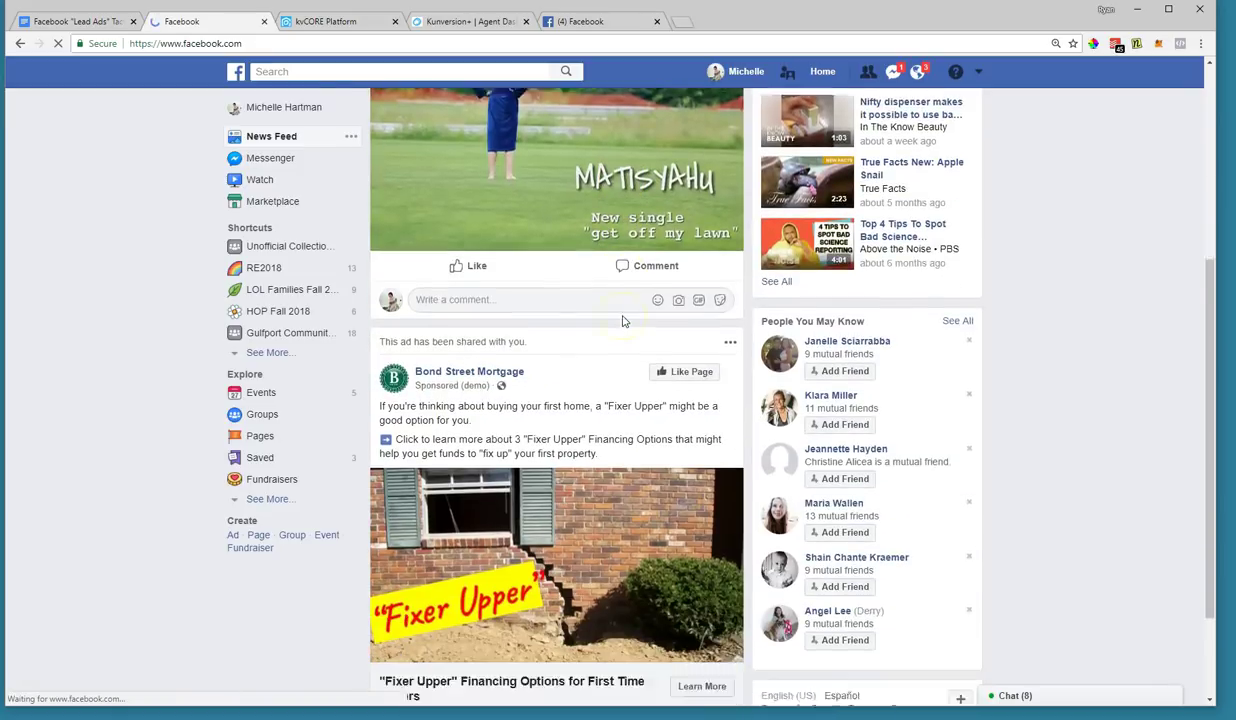
scroll(622, 318, "up", 5)
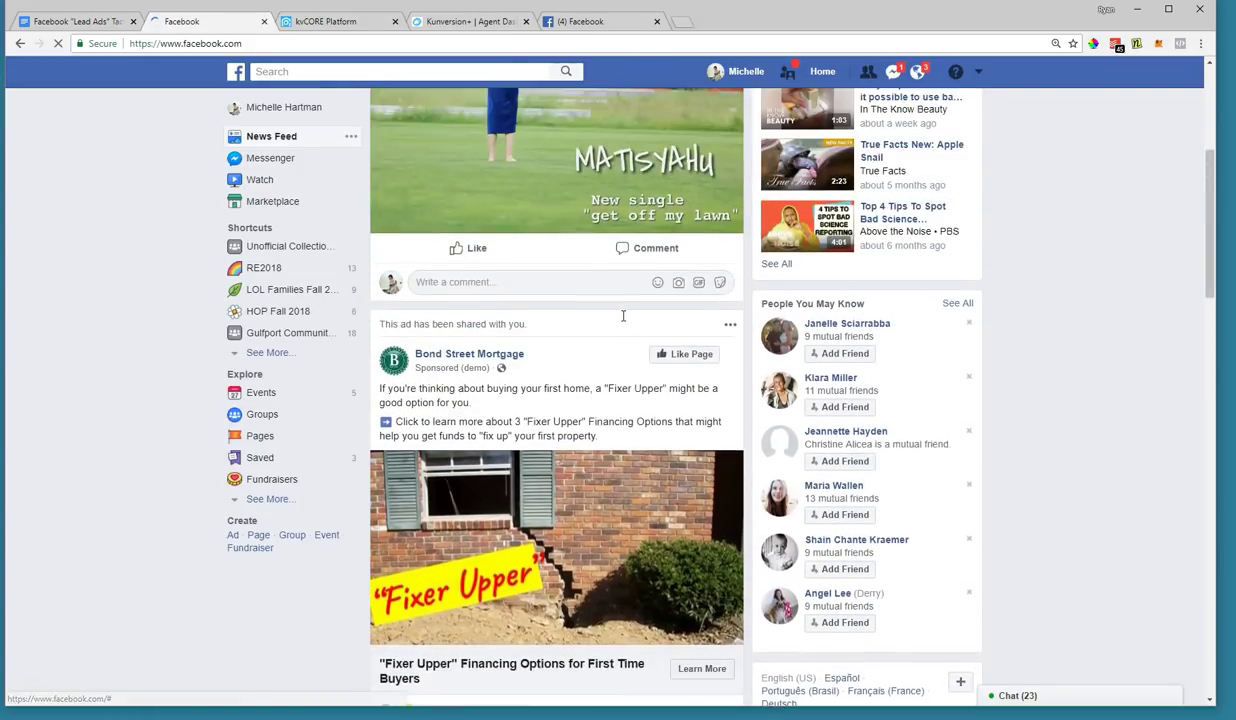
scroll(513, 197, "up", 1)
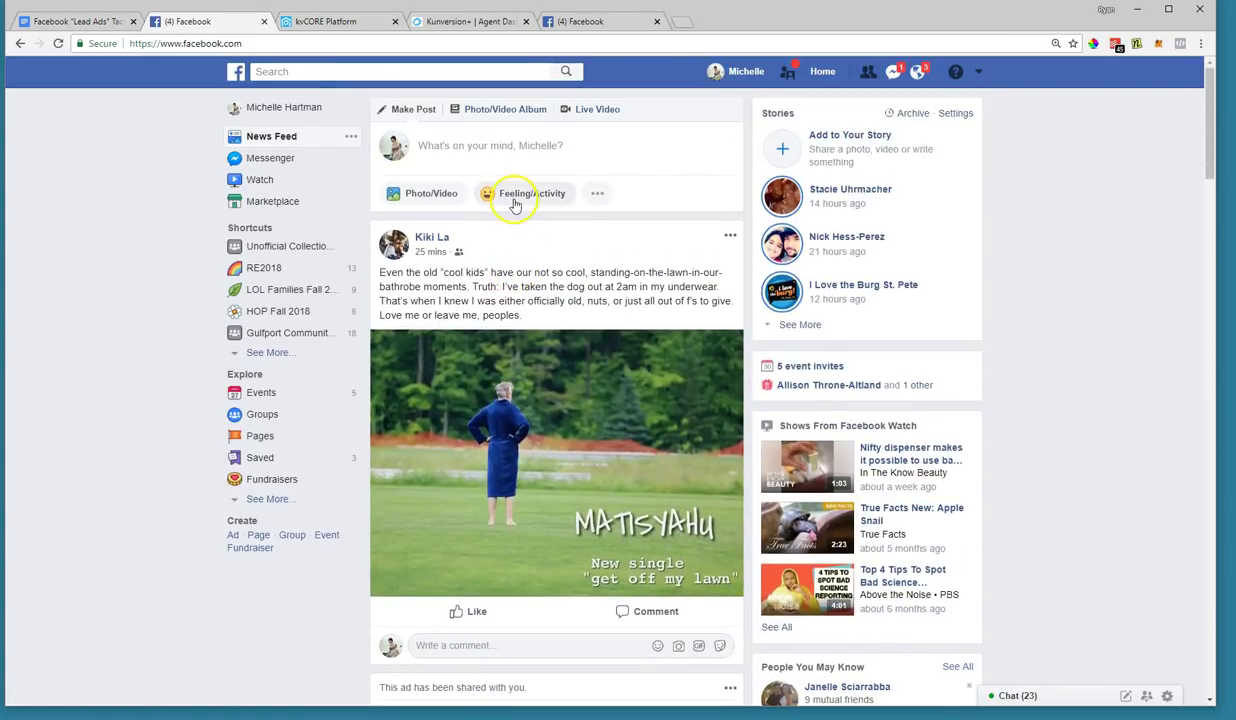
scroll(513, 200, "down", 3)
scroll(513, 199, "up", 3)
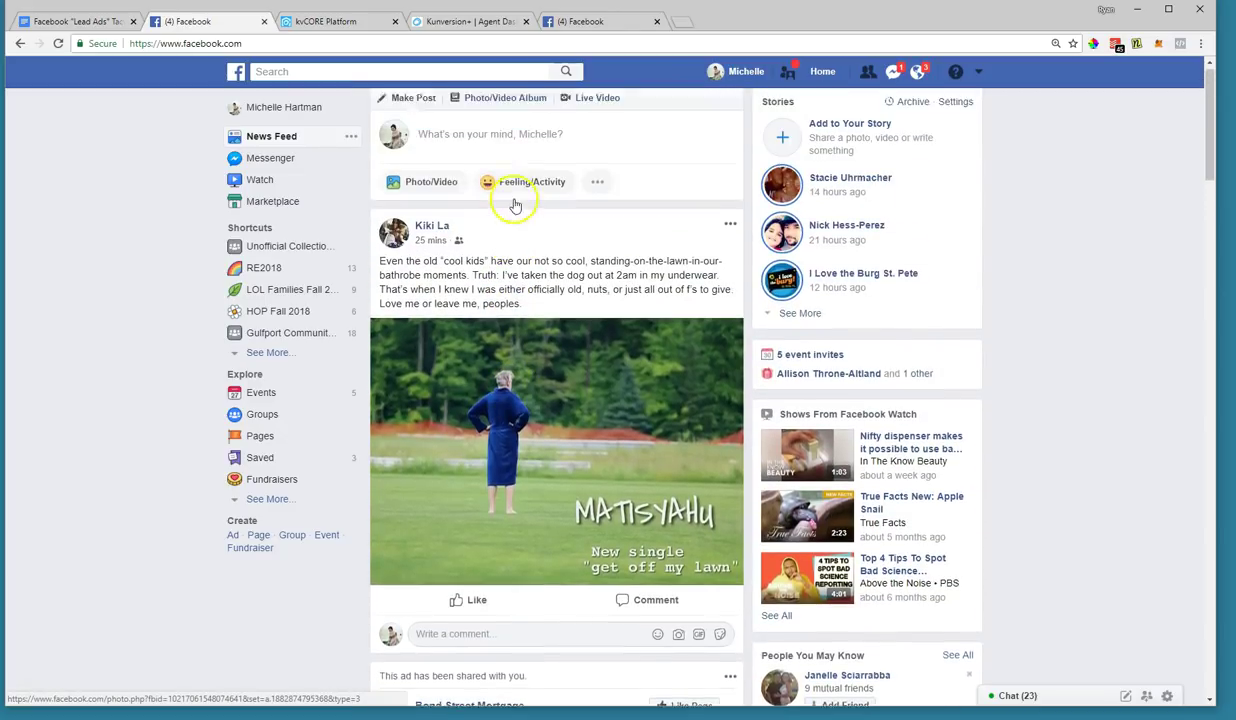
scroll(563, 225, "down", 5)
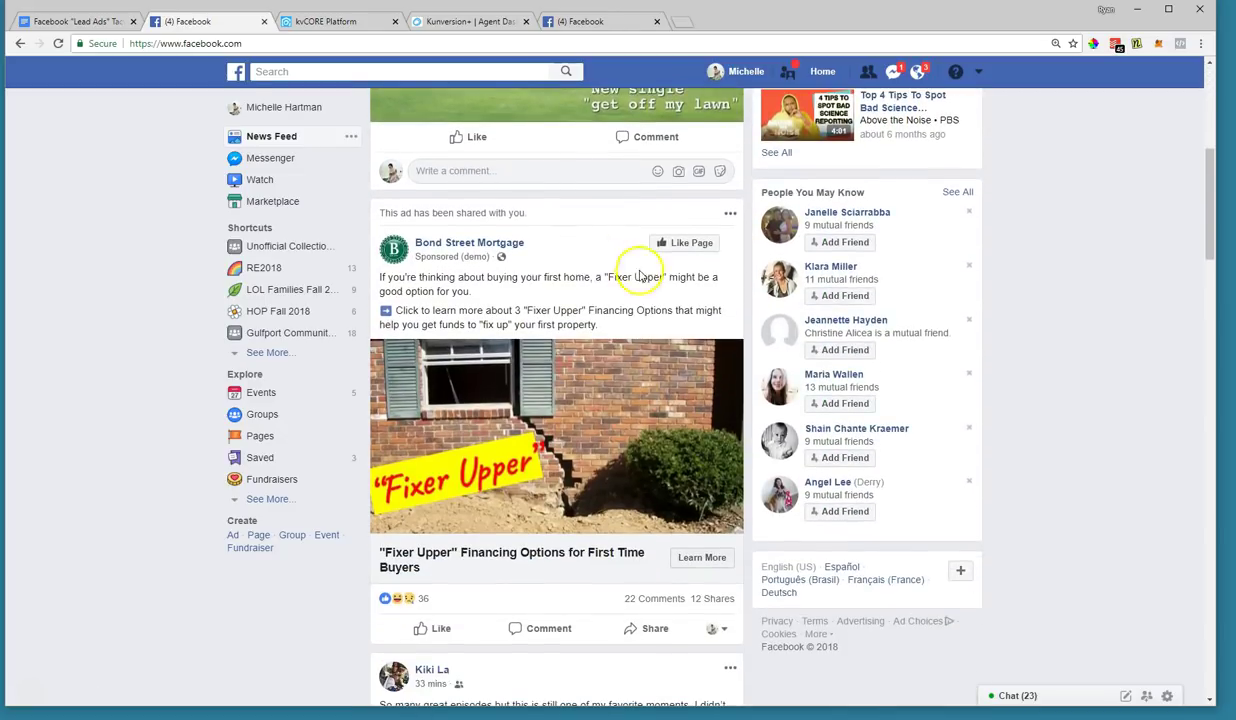
mouse_move(464, 620)
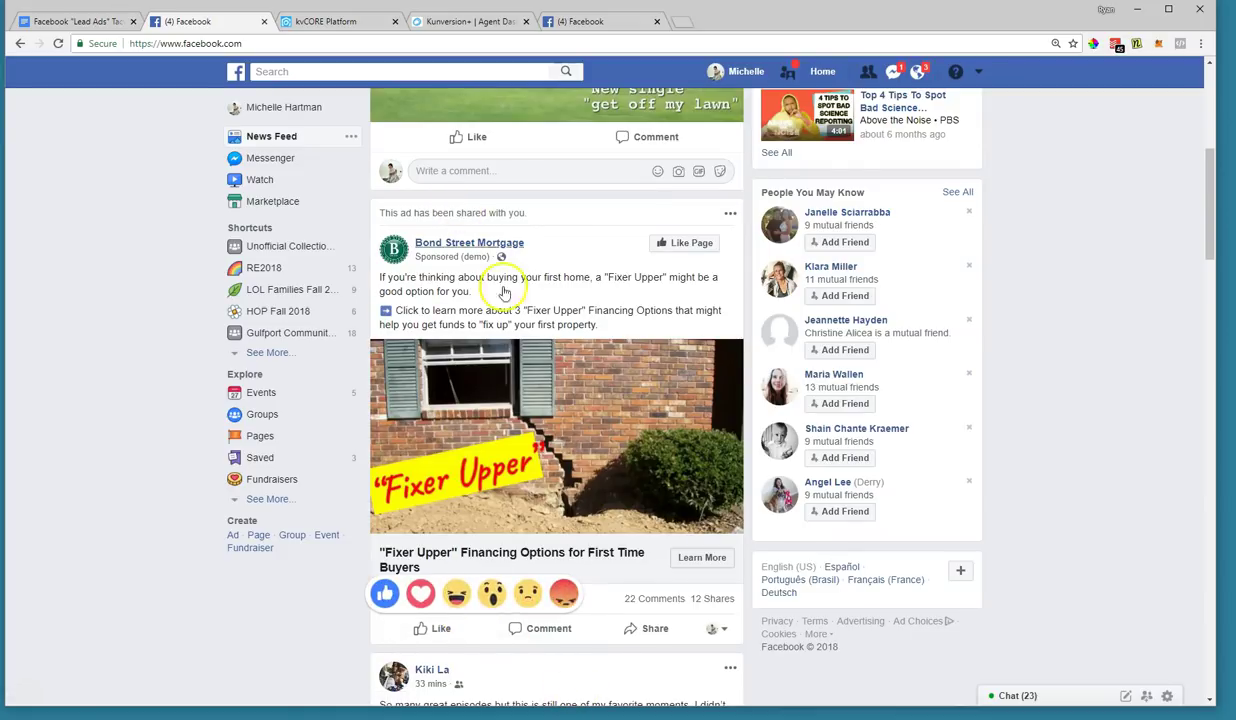
scroll(540, 300, "down", 1)
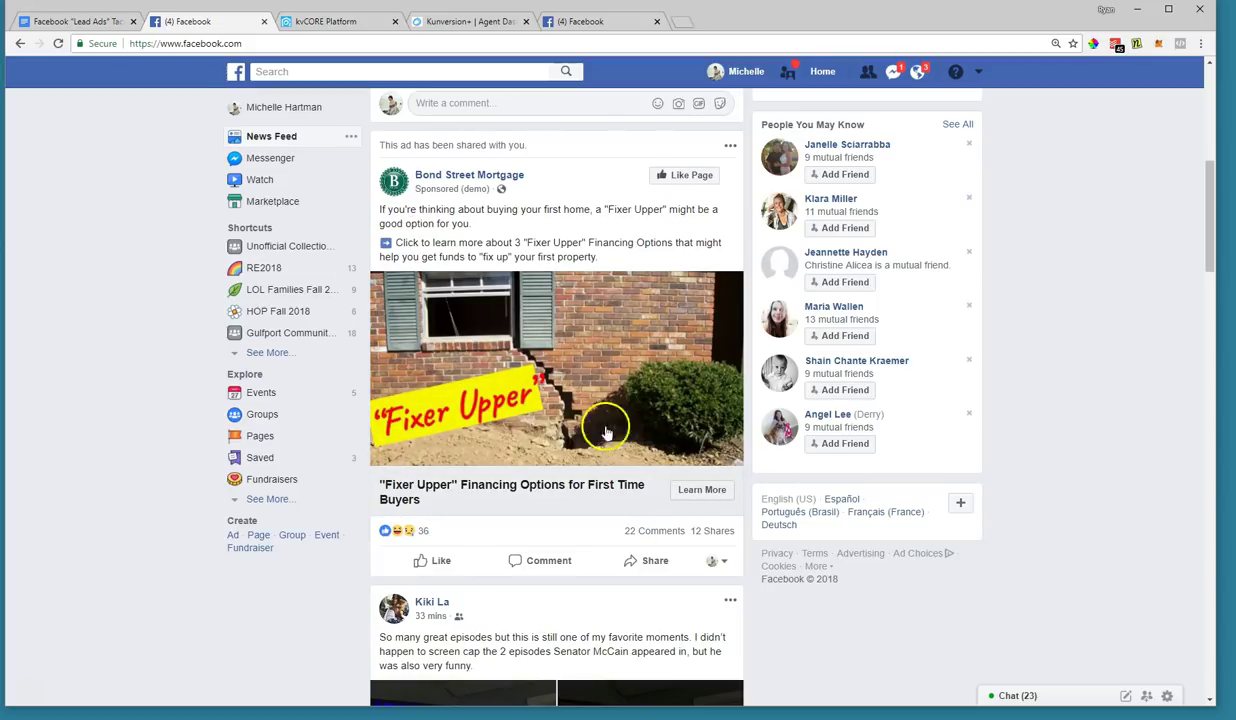
Open the "Fixer Upper" ad's lead form, examine its prefilled contact fields and highlight the phone number.
left_click(689, 496)
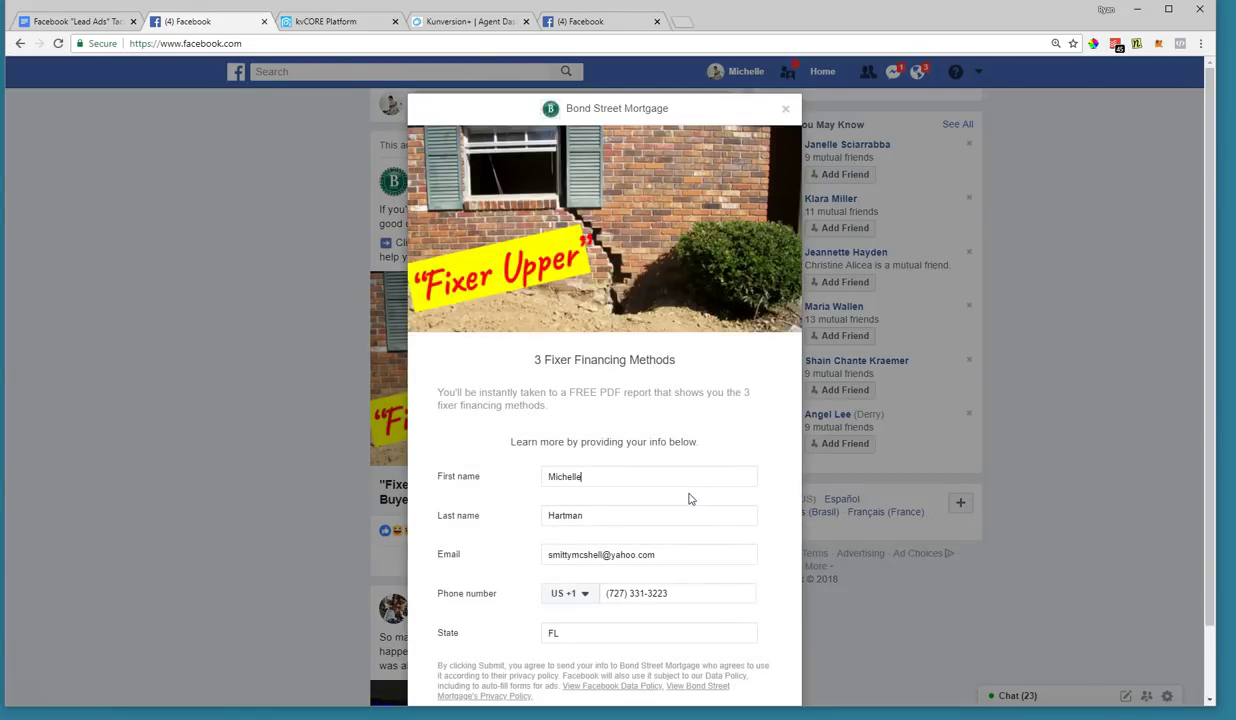
scroll(744, 422, "down", 2)
scroll(744, 427, "up", 2)
scroll(578, 300, "down", 2)
scroll(578, 300, "up", 2)
scroll(579, 310, "down", 2)
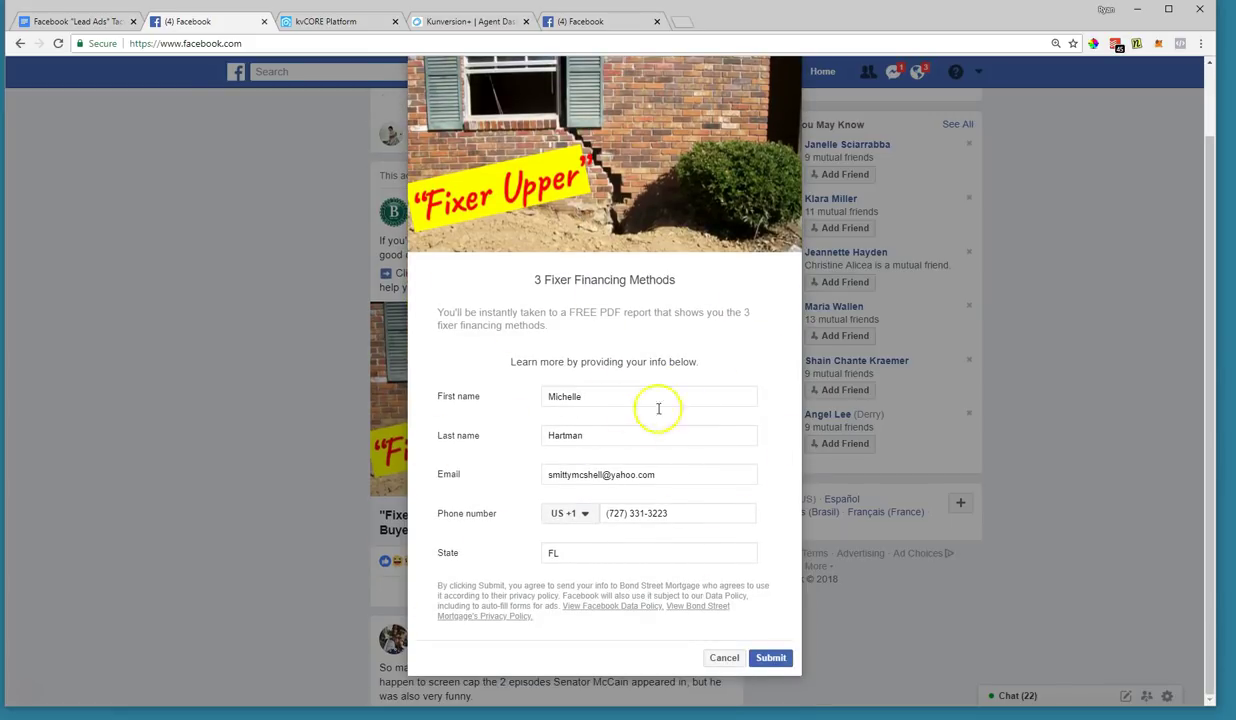
scroll(629, 276, "up", 2)
scroll(655, 375, "down", 2)
scroll(676, 258, "up", 2)
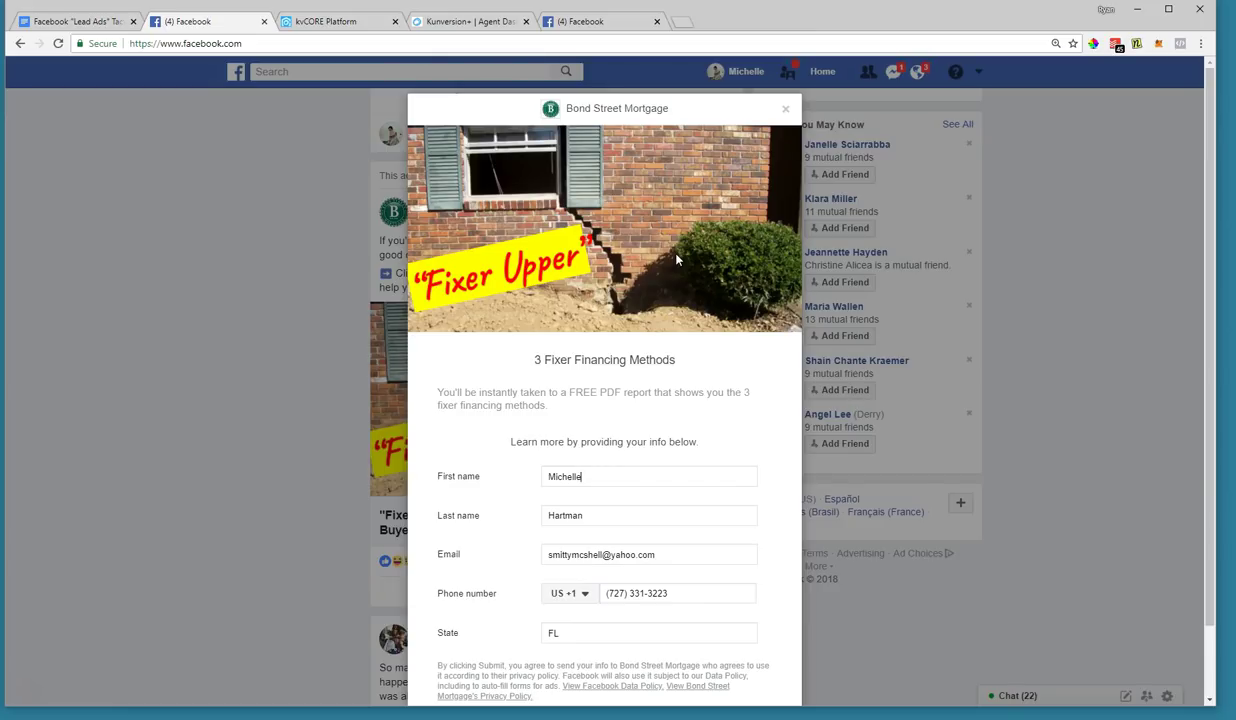
scroll(676, 258, "down", 2)
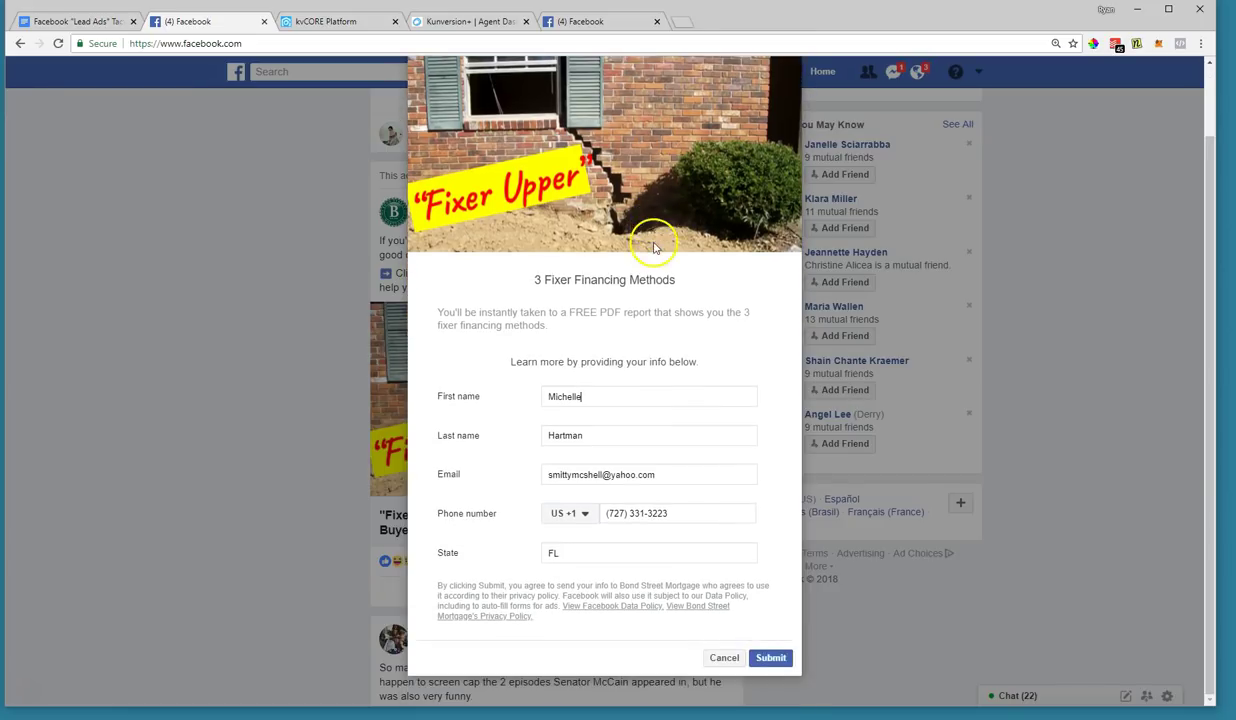
left_click(775, 661)
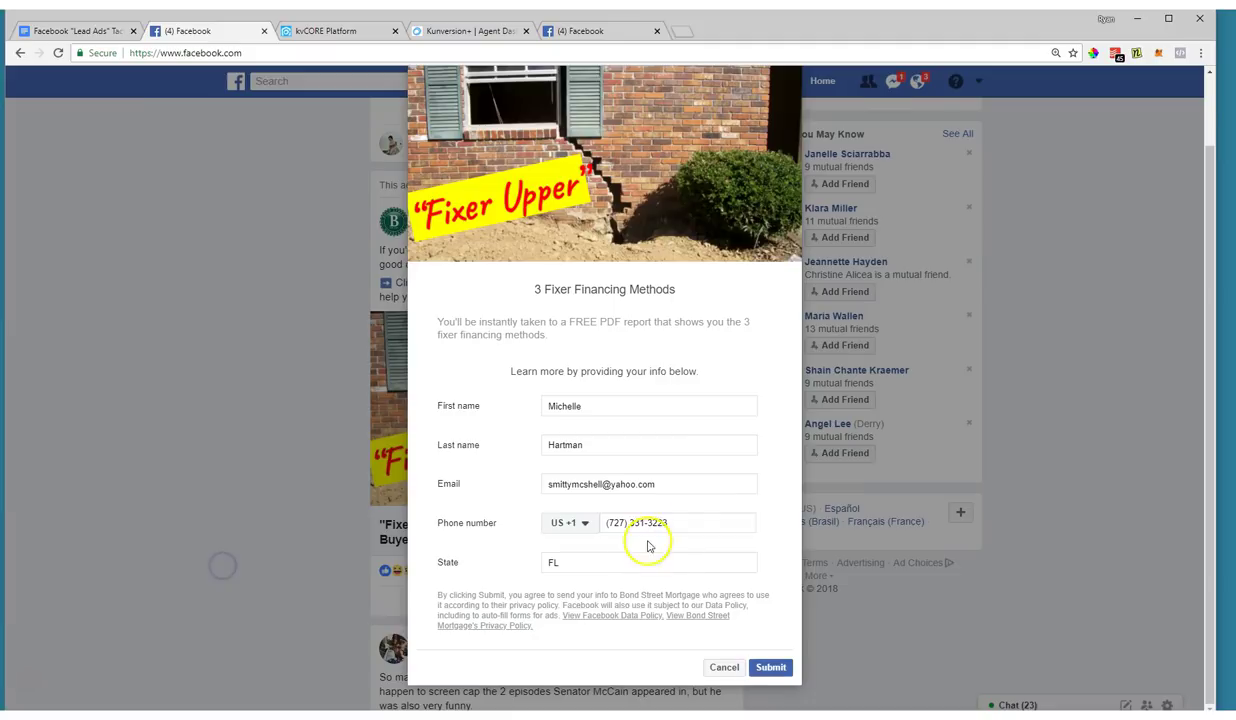
left_click_drag(676, 519, 599, 510)
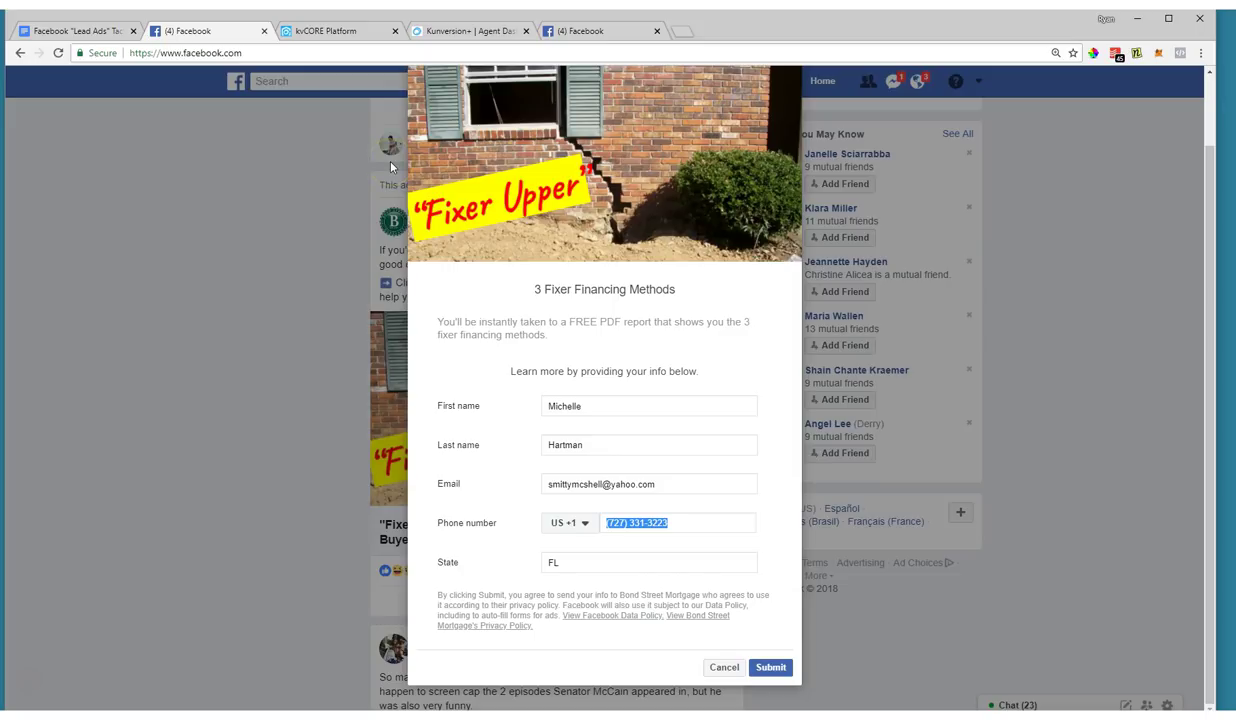
Highlight the "Why? -- Accurate Contact Info!" line in the document and recheck the phone number field in the lead form.
left_click(85, 32)
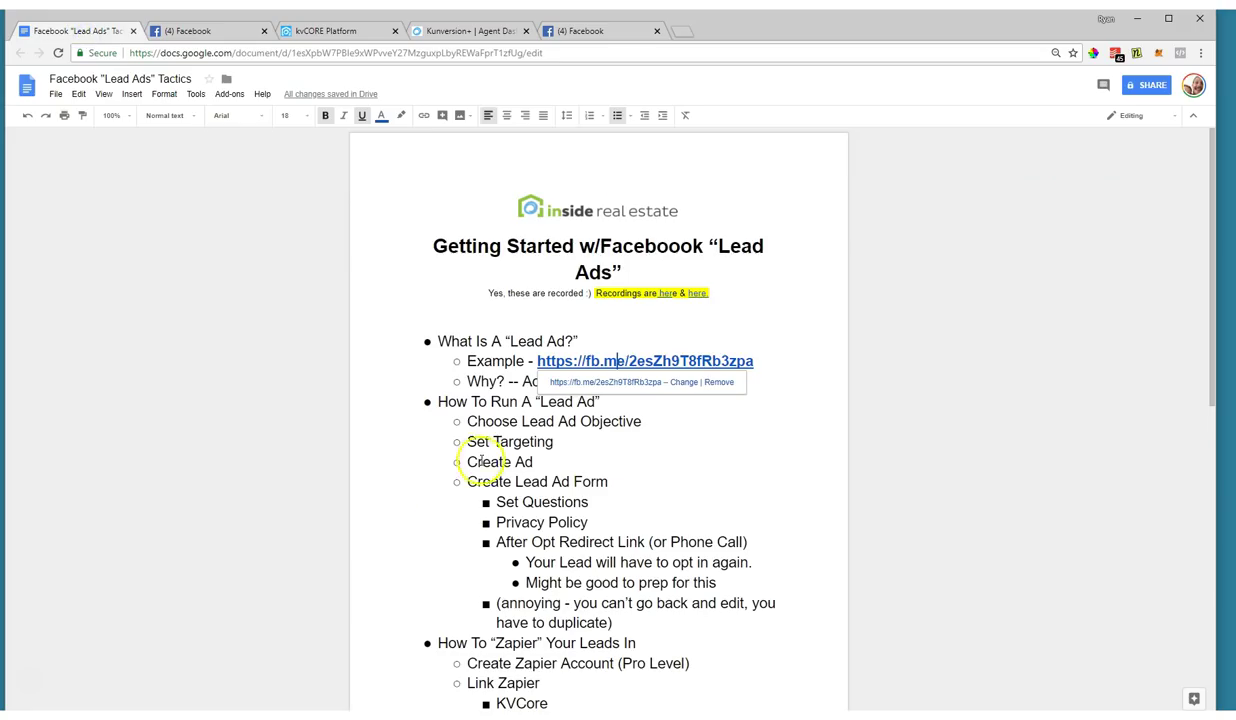
left_click_drag(669, 384, 463, 384)
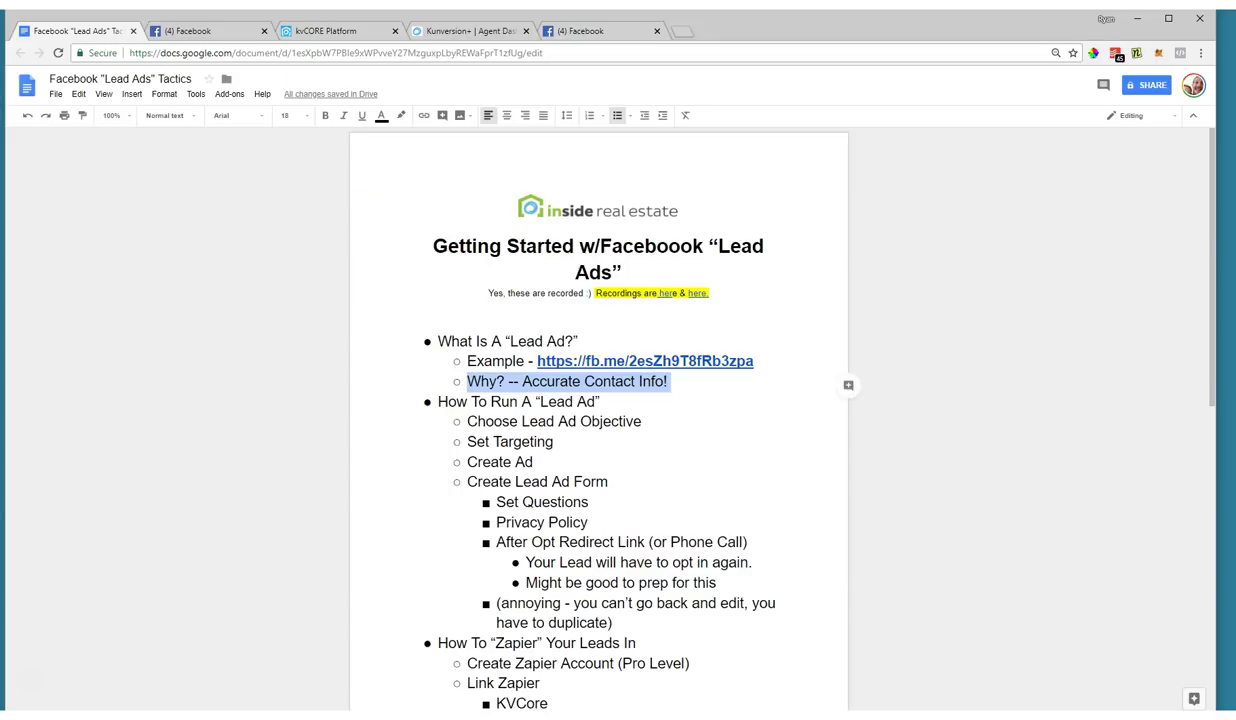
left_click(184, 38)
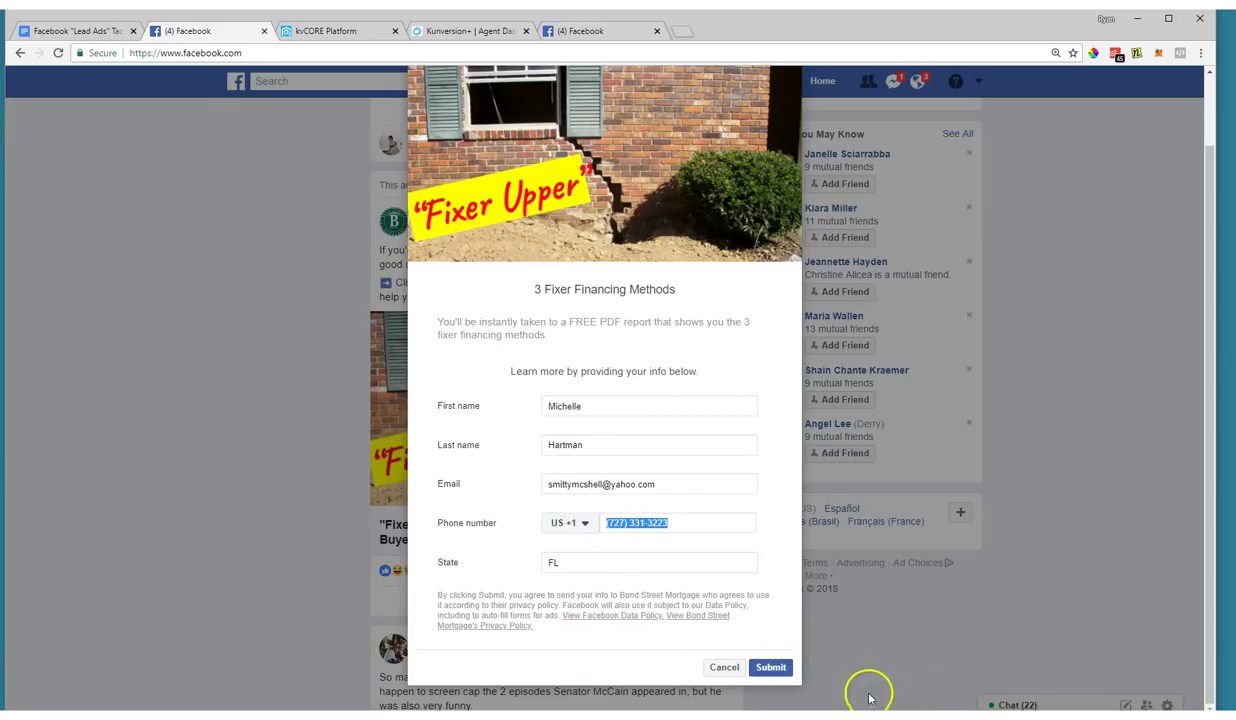
left_click(691, 529)
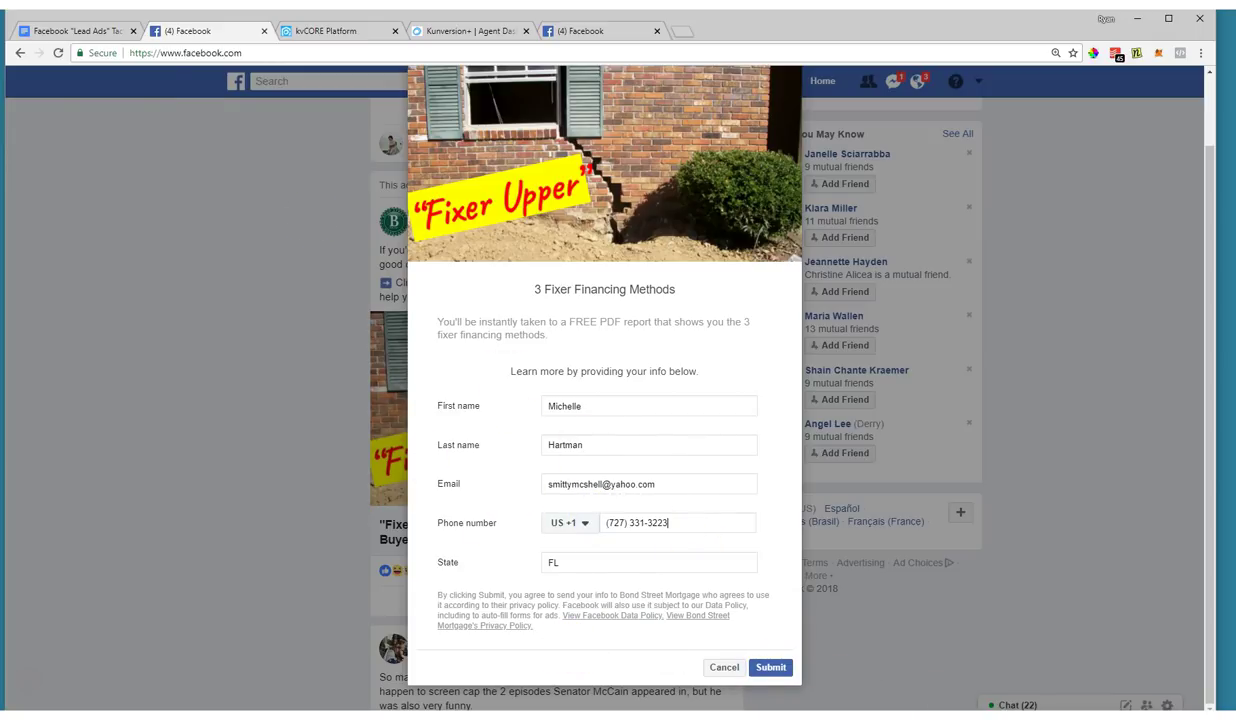
Return to the Google Docs guide and highlight the "How To Run A Lead Ad" heading.
left_click(73, 31)
left_click(594, 434)
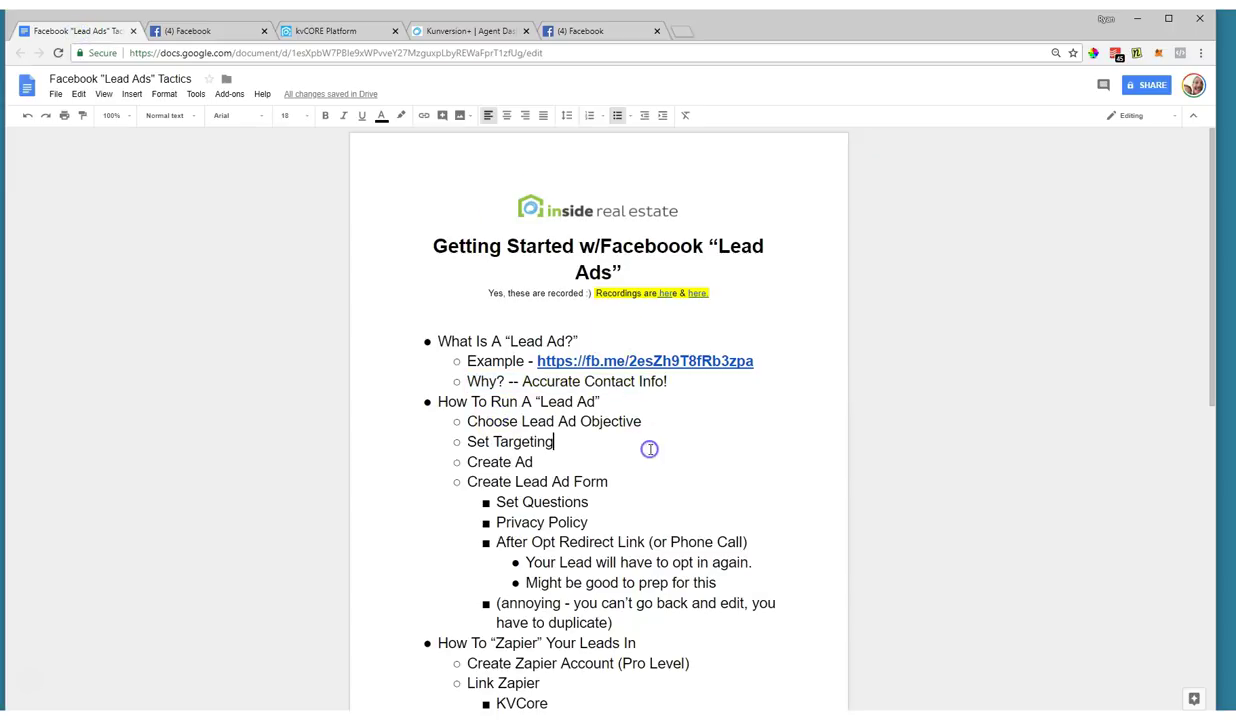
left_click(626, 406)
left_click_drag(428, 401, 637, 408)
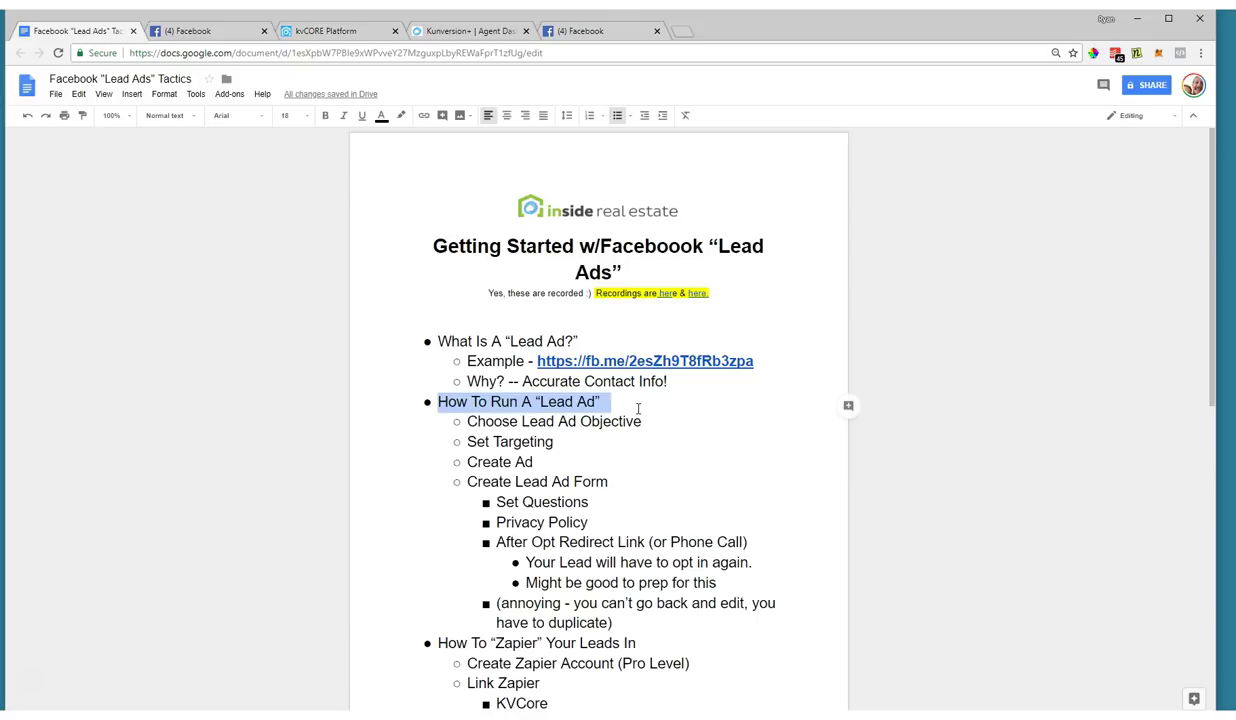
left_click(521, 402)
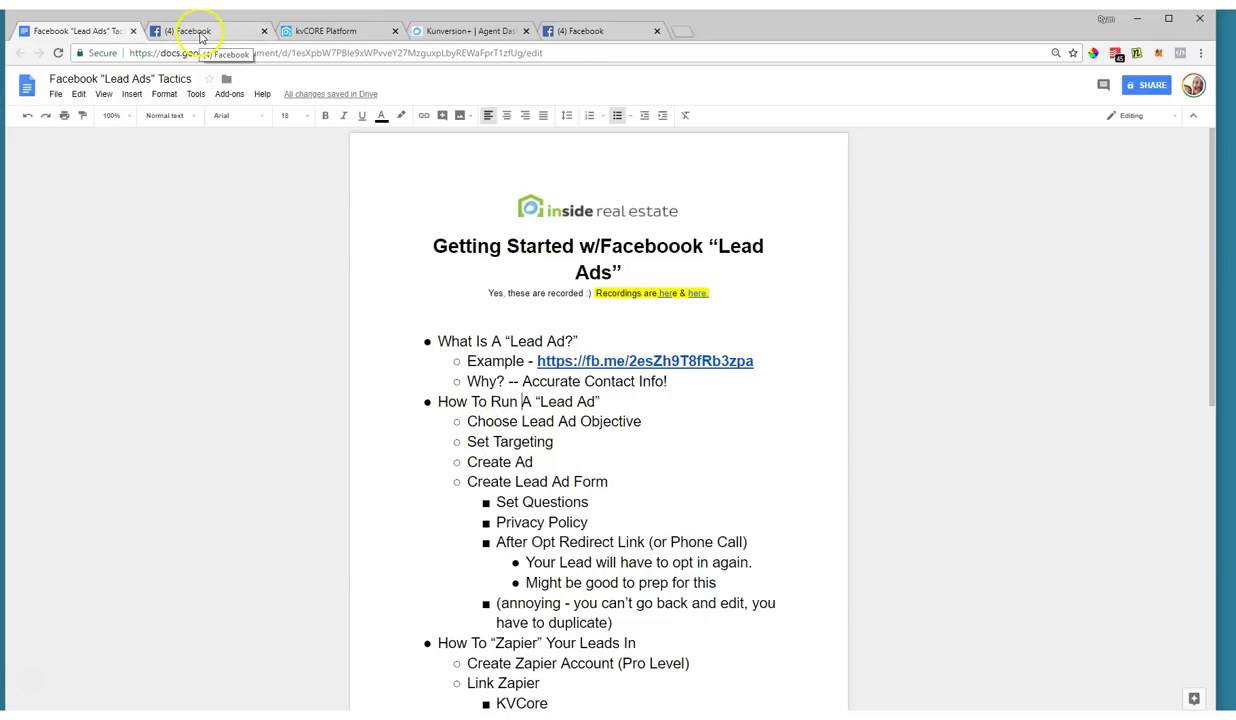
Switch to Facebook Ads Manager, start a new campaign and choose Lead generation as its marketing objective.
key("ctrl+2")
left_click(46, 226)
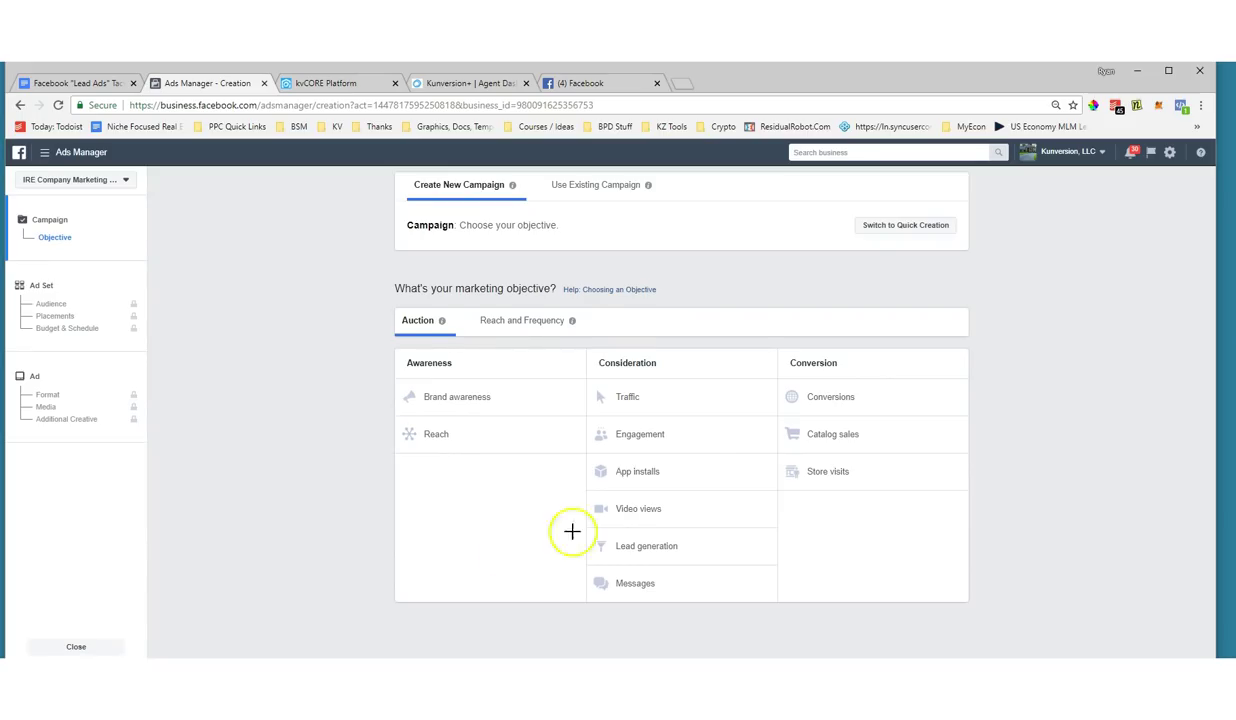
mouse_move(605, 535)
left_mouse_down()
mouse_move(670, 568)
mouse_move(695, 541)
mouse_move(596, 539)
left_mouse_up()
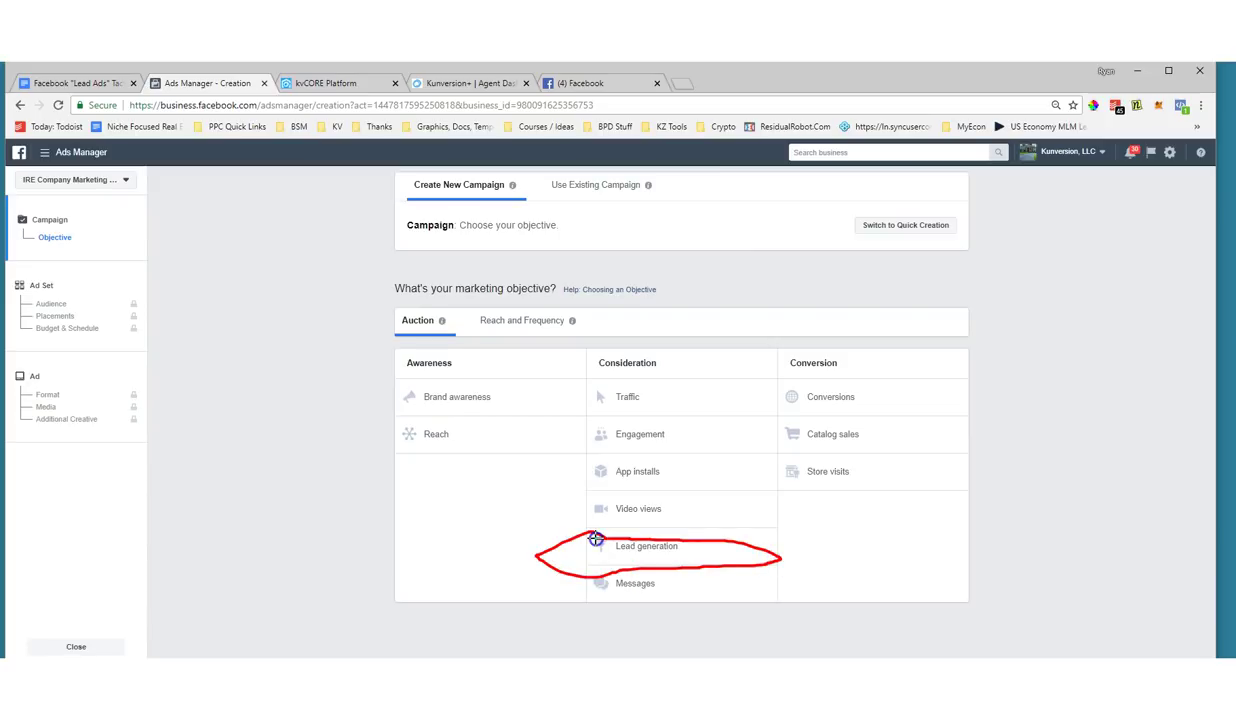
left_click(629, 546)
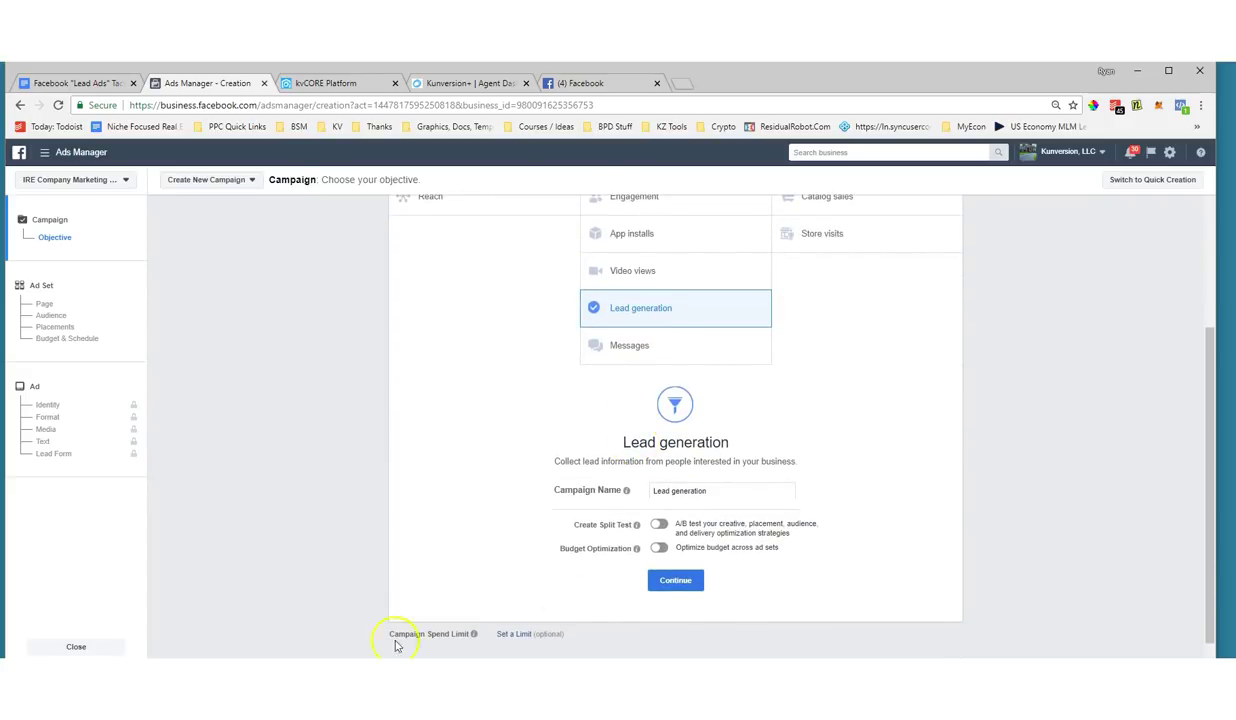
Name the lead generation campaign "Demo" and continue to the ad set settings.
scroll(660, 525, "up", 2)
scroll(700, 550, "down", 1)
left_click_drag(705, 558, 645, 562)
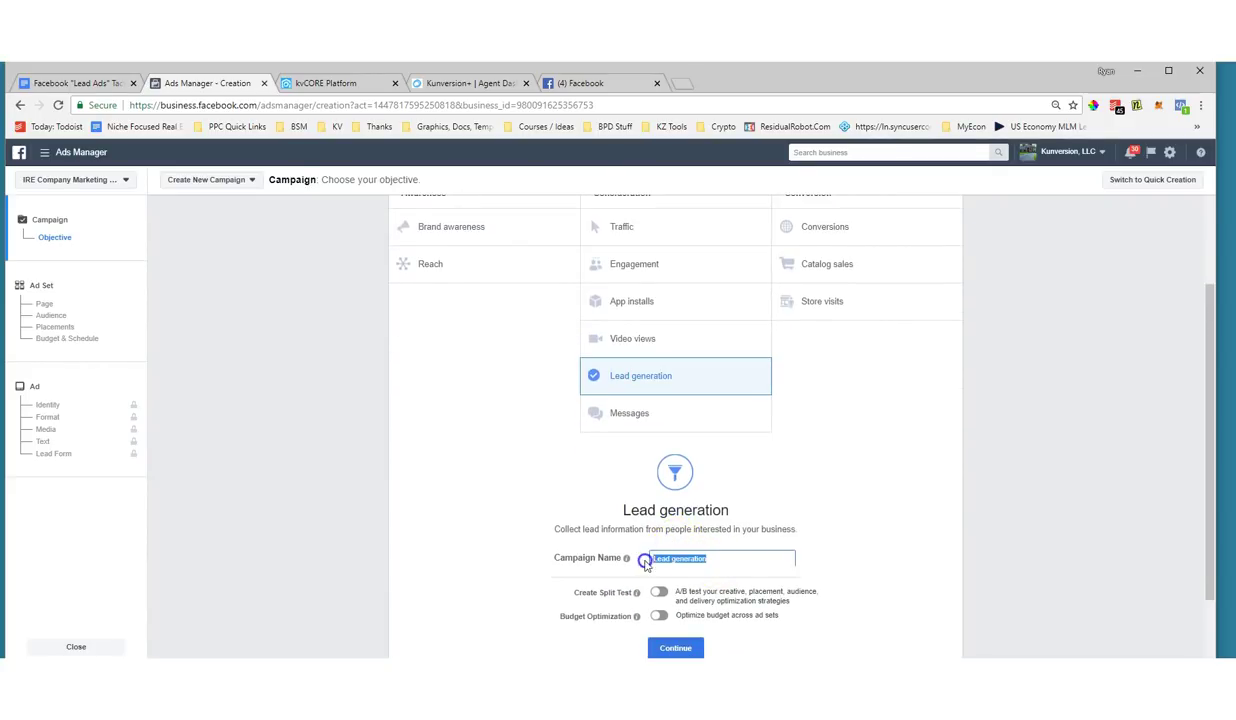
type("Demo")
scroll(648, 563, "down", 1)
left_click(683, 561)
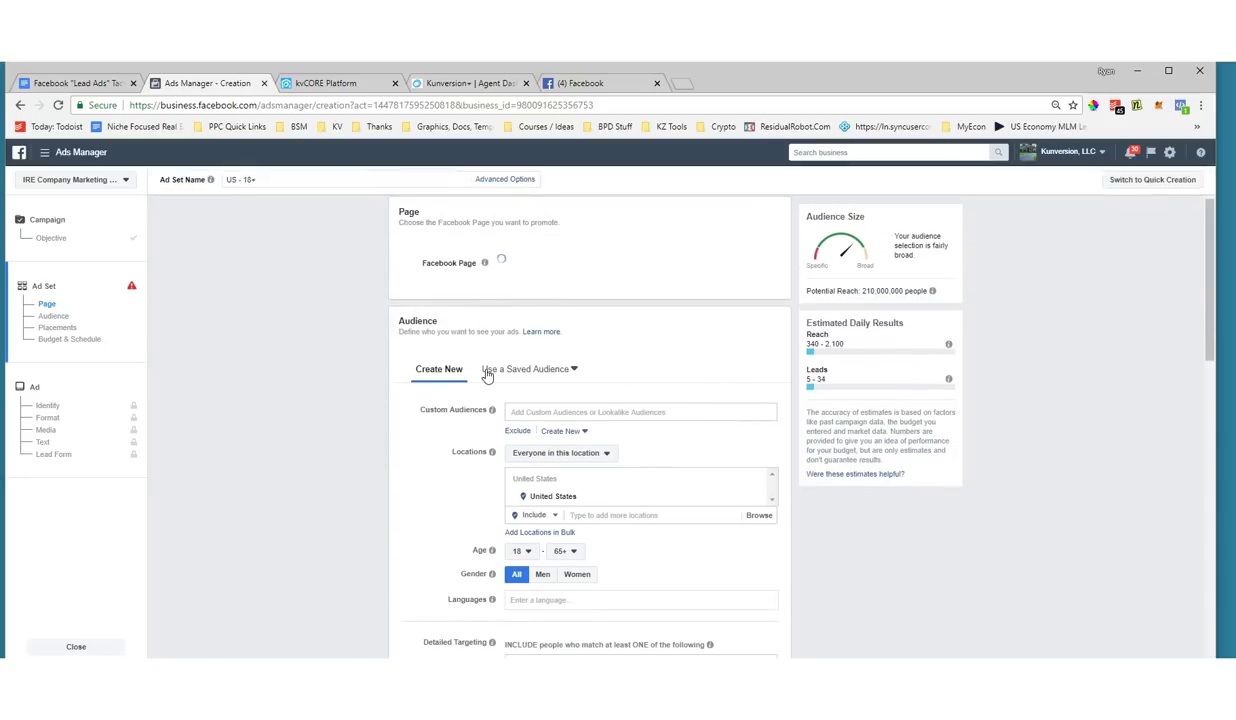
Target the audience location to Saint Petersburg, Florida, limited to the current city only.
scroll(487, 373, "up", 1)
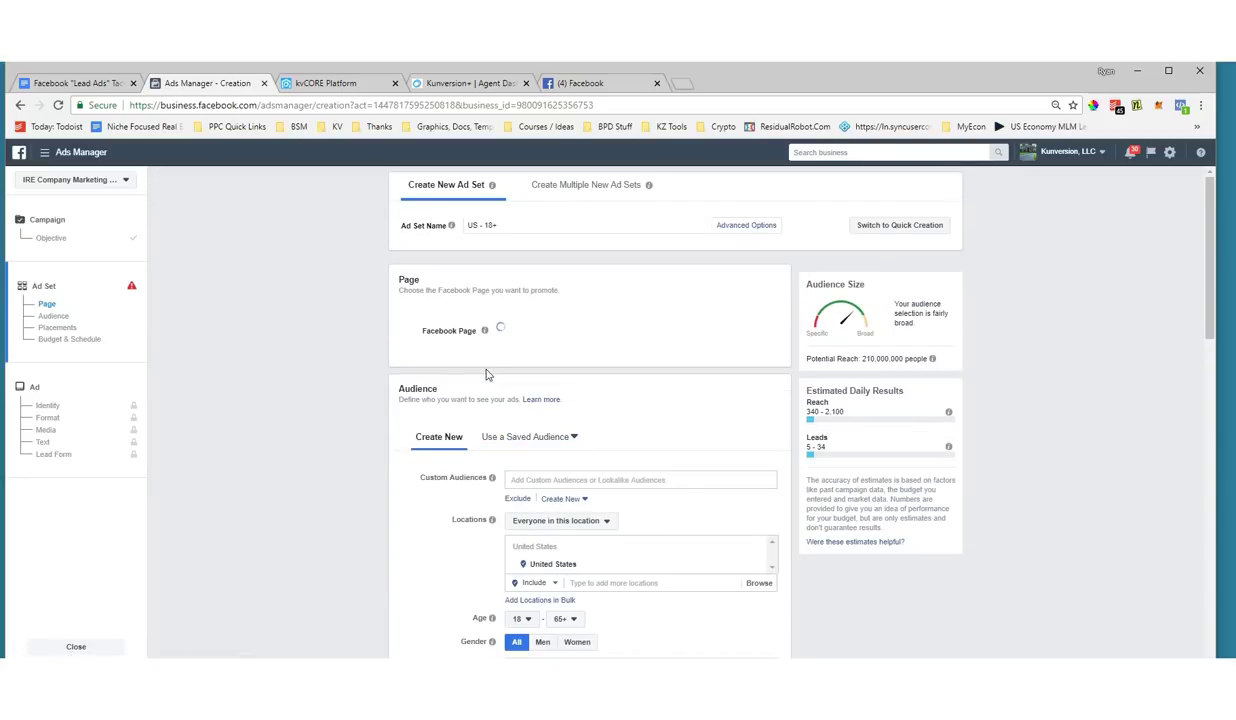
scroll(487, 373, "down", 3)
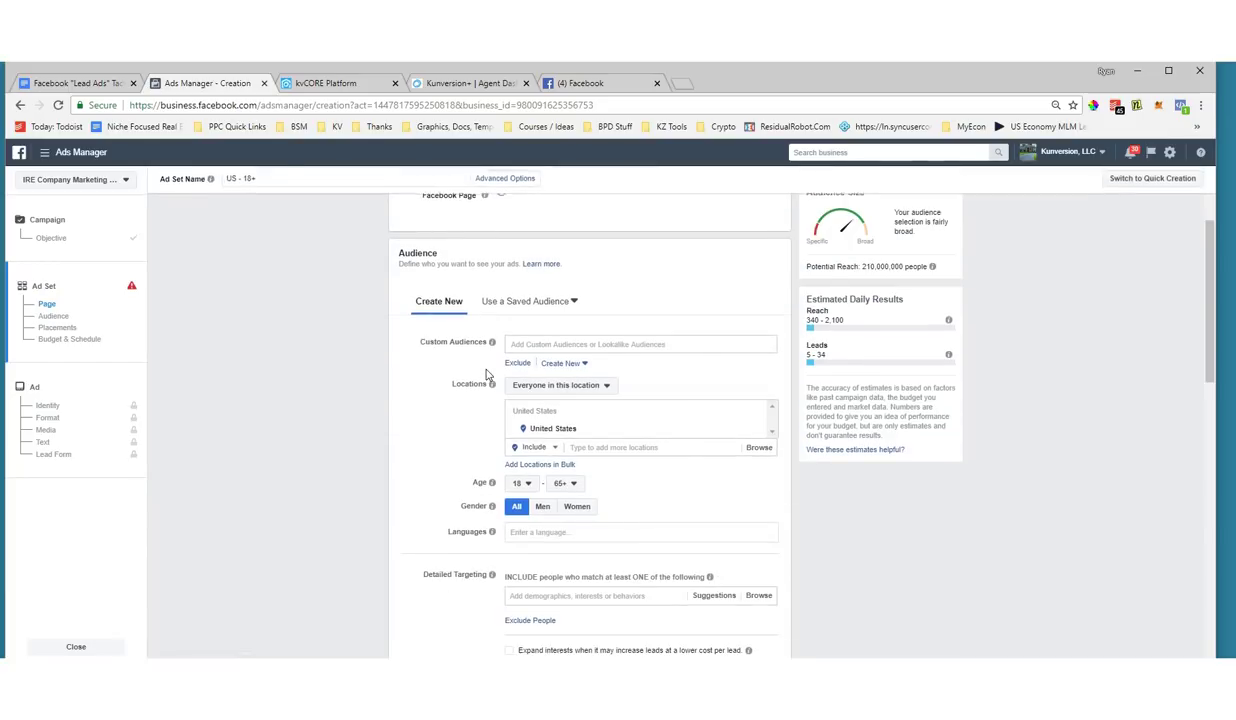
left_click(590, 448)
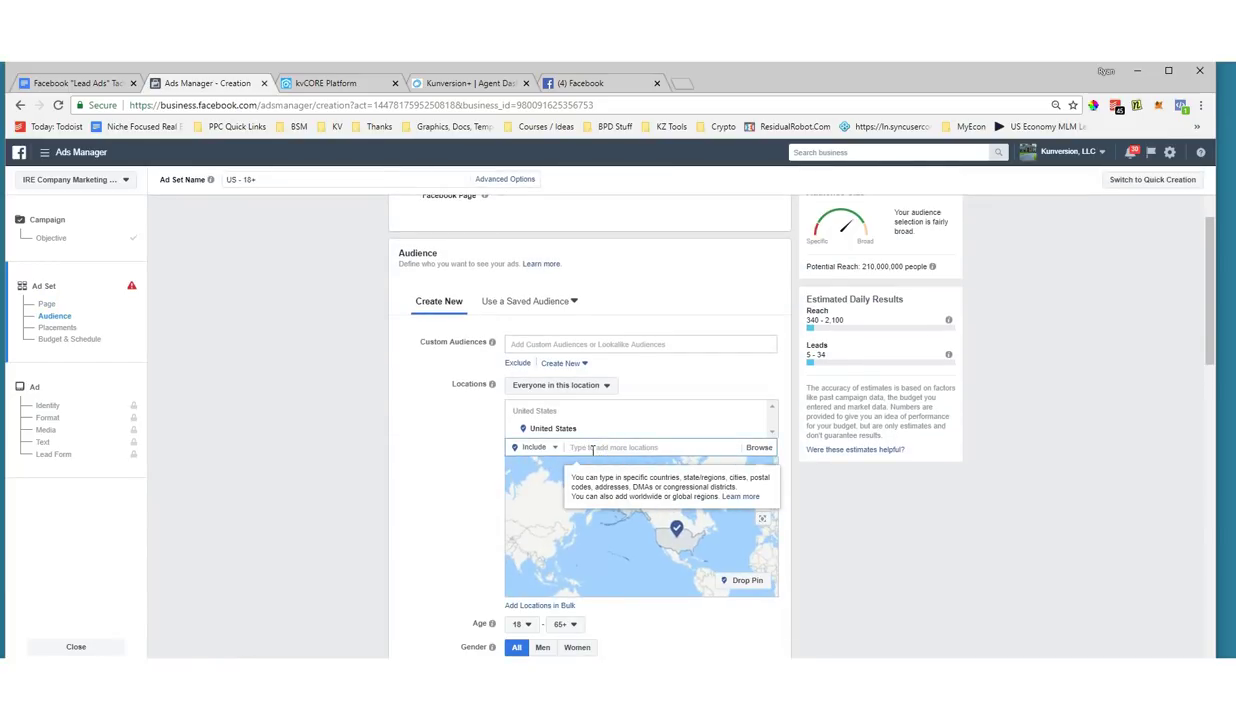
type("Saint")
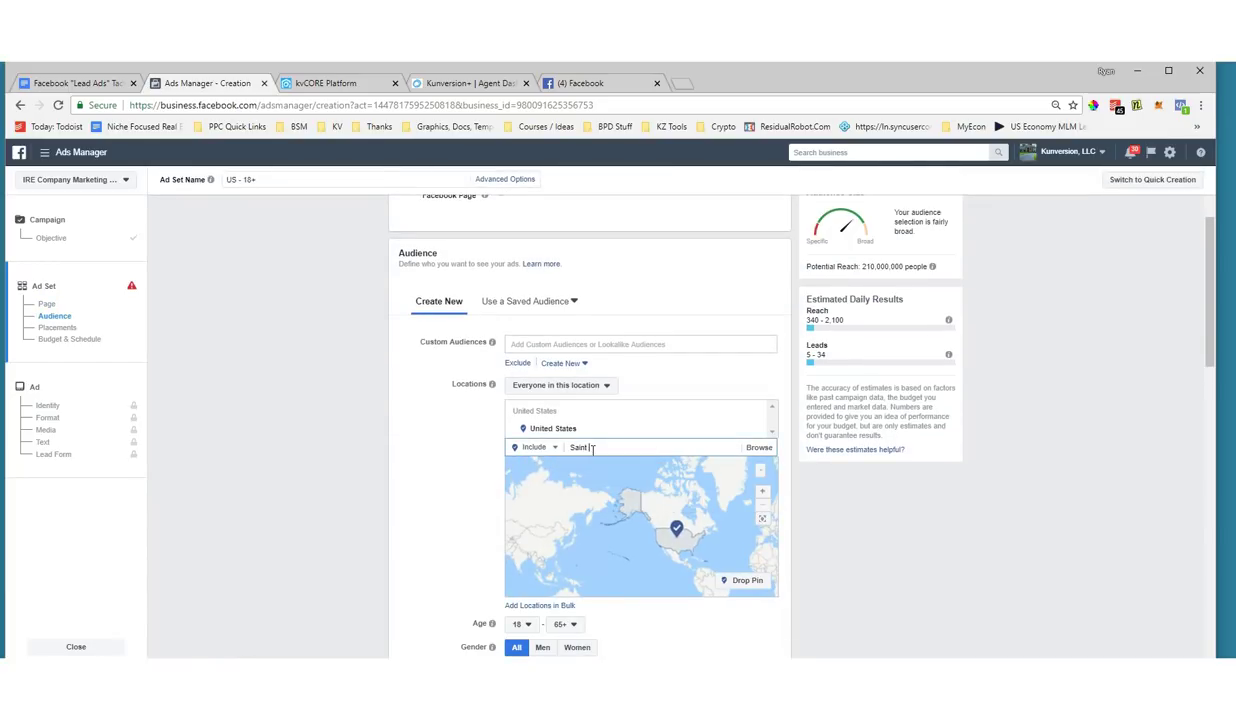
key("BackSpace")
key("BackSpace")
type("burg")
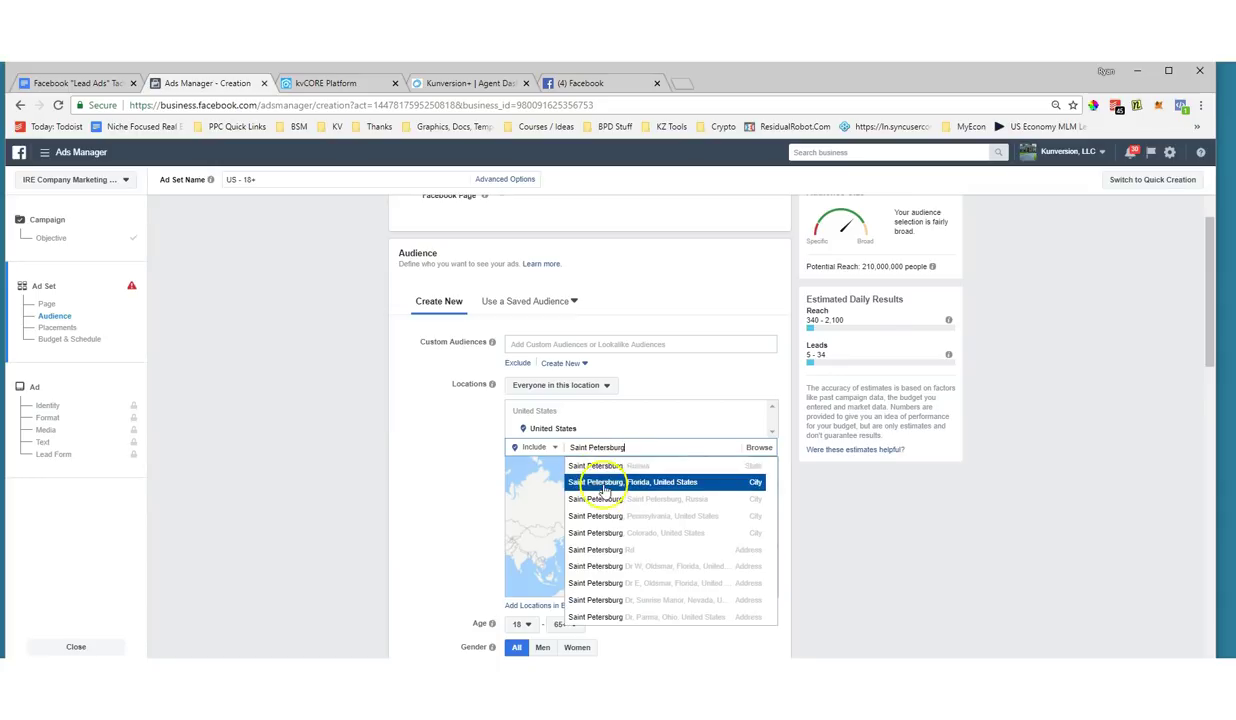
left_click(601, 484)
left_click(642, 430)
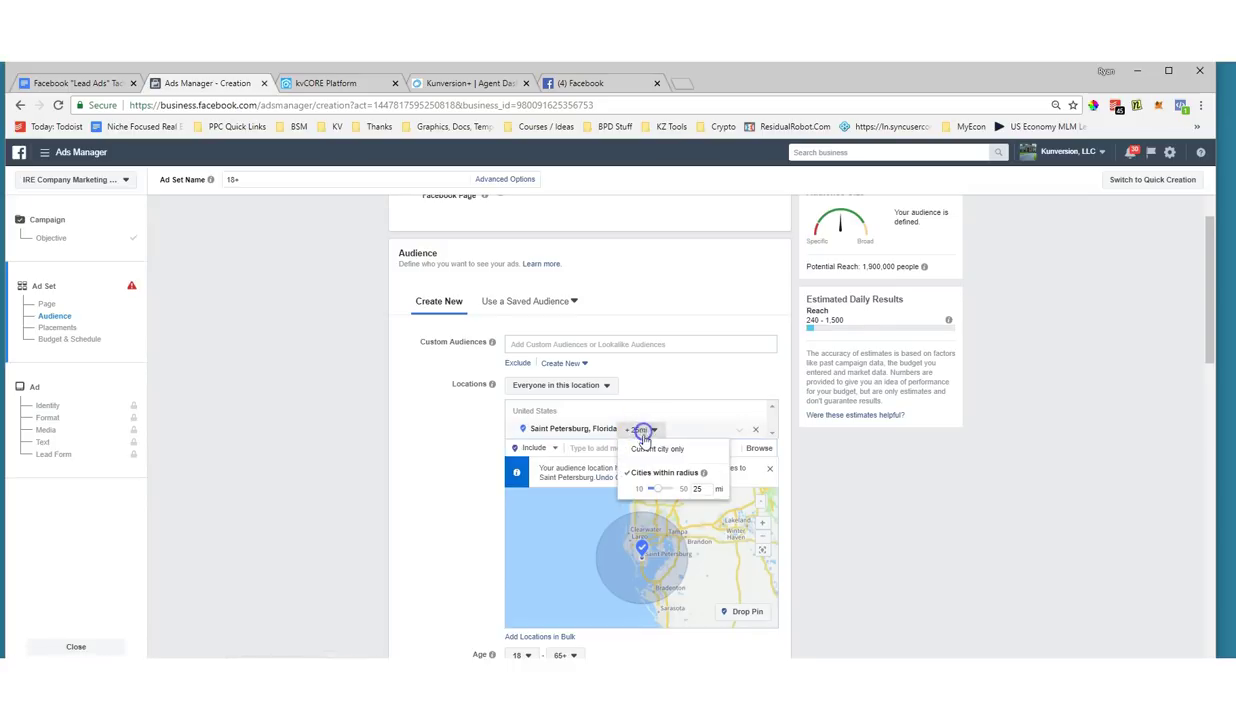
left_click(641, 452)
Set the audience's age range to 36–60.
scroll(460, 492, "down", 4)
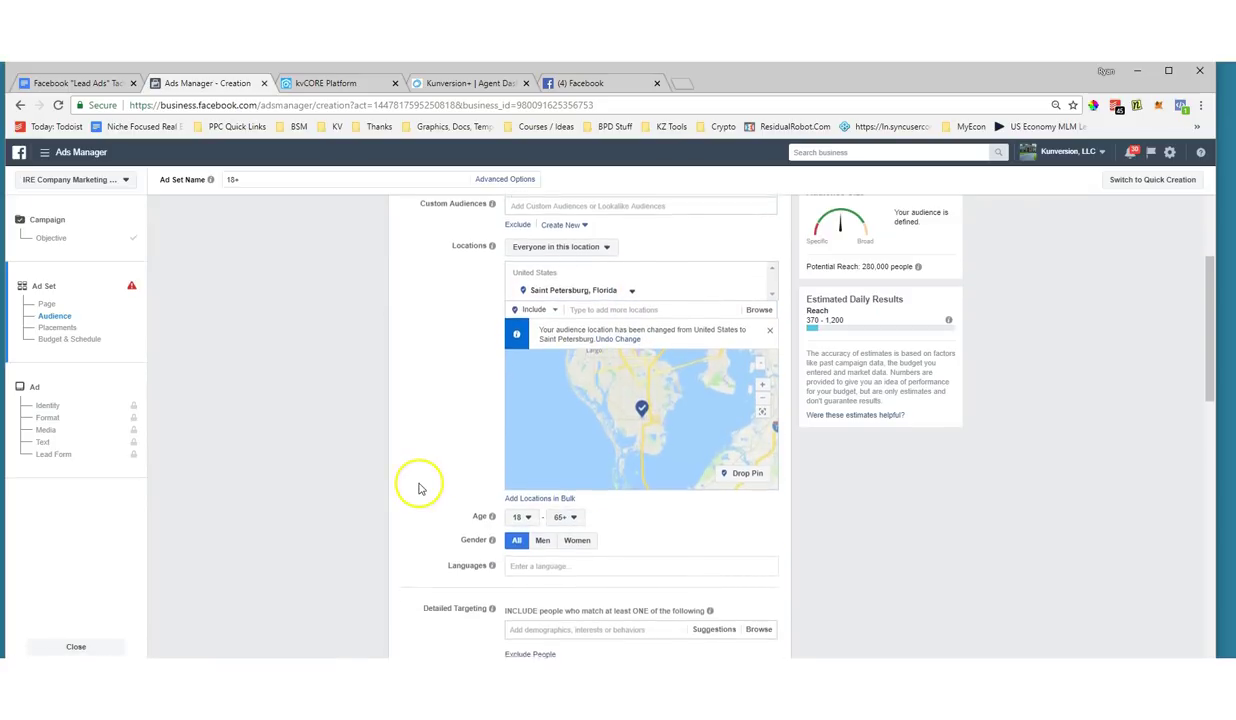
scroll(419, 488, "down", 1)
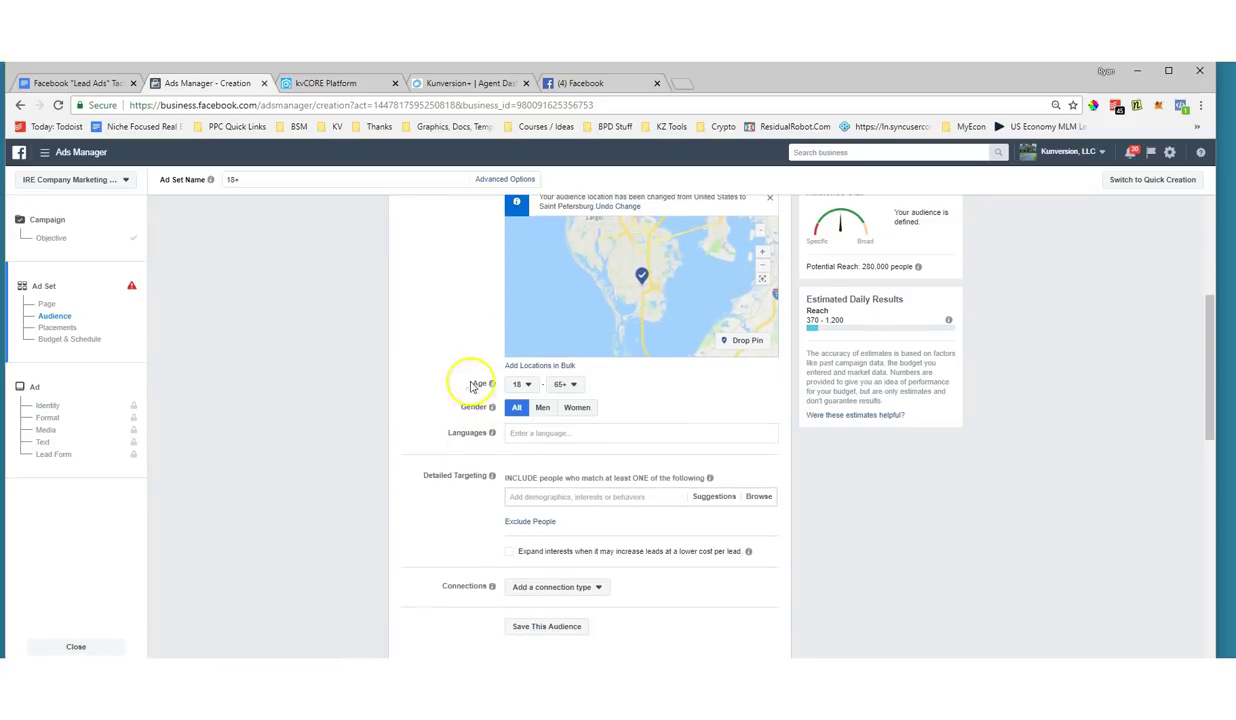
left_click(521, 387)
left_click(530, 494)
left_click(517, 384)
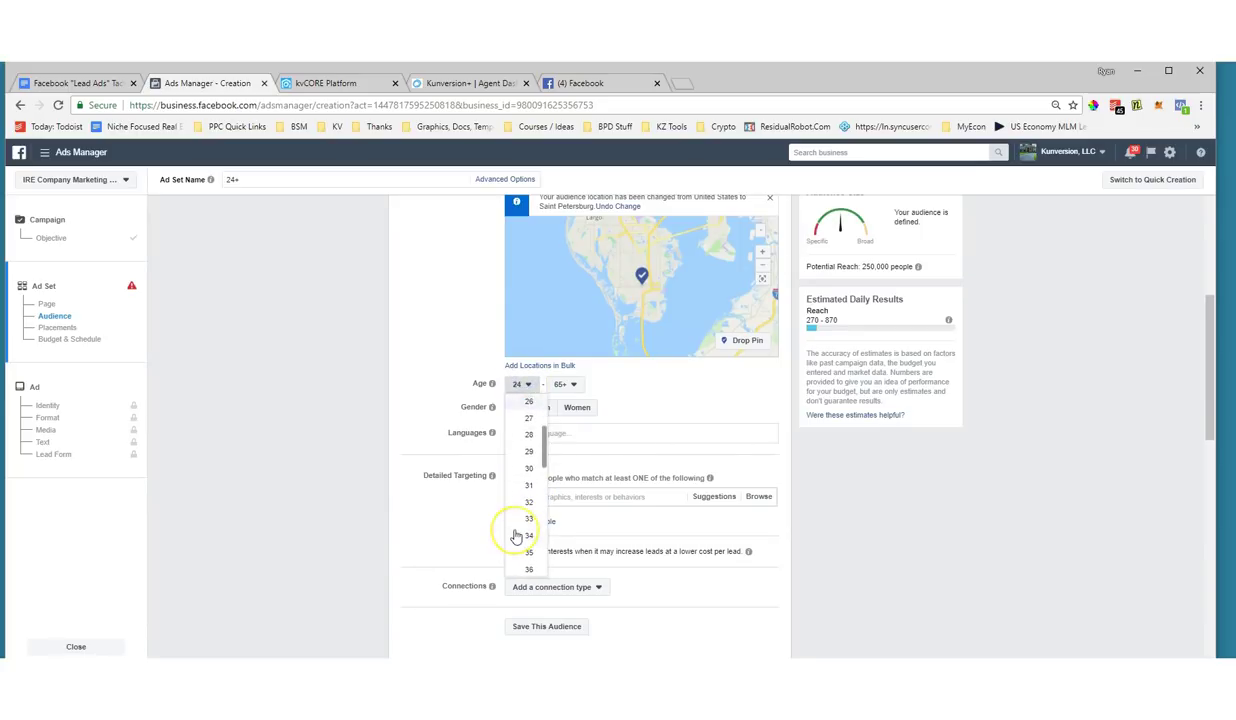
scroll(513, 510, "down", 2)
left_click(510, 500)
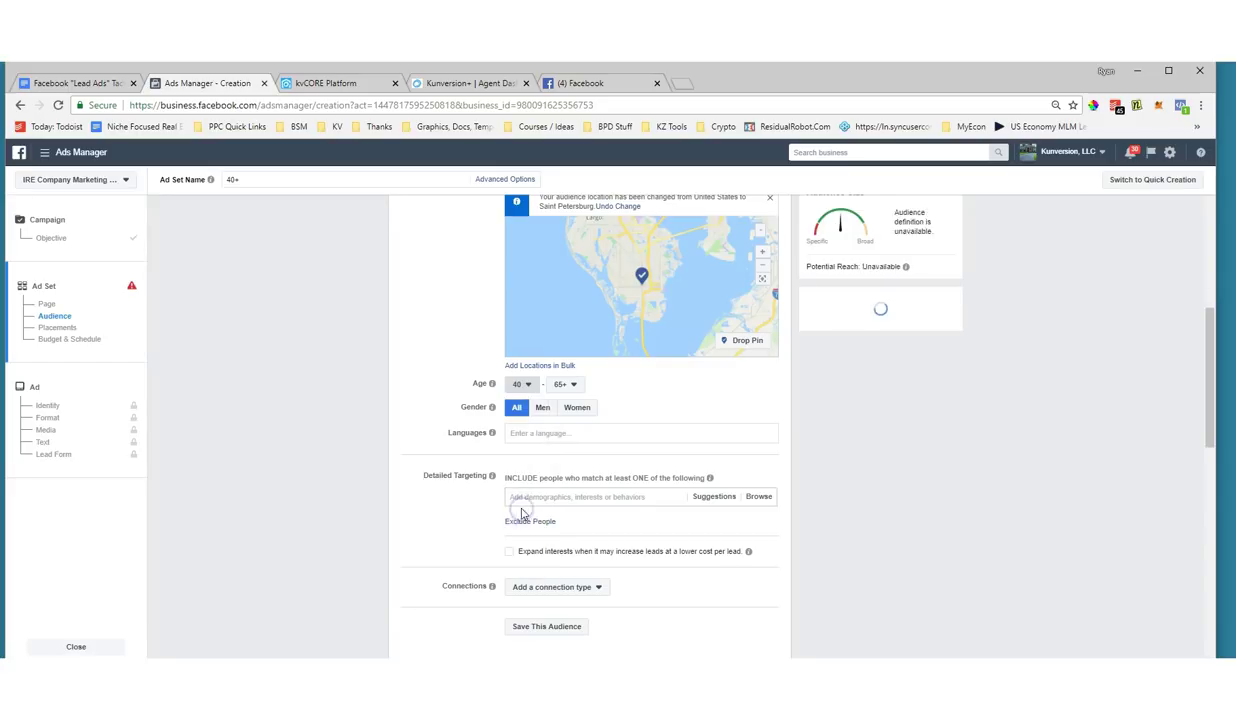
left_click(563, 384)
scroll(558, 510, "up", 3)
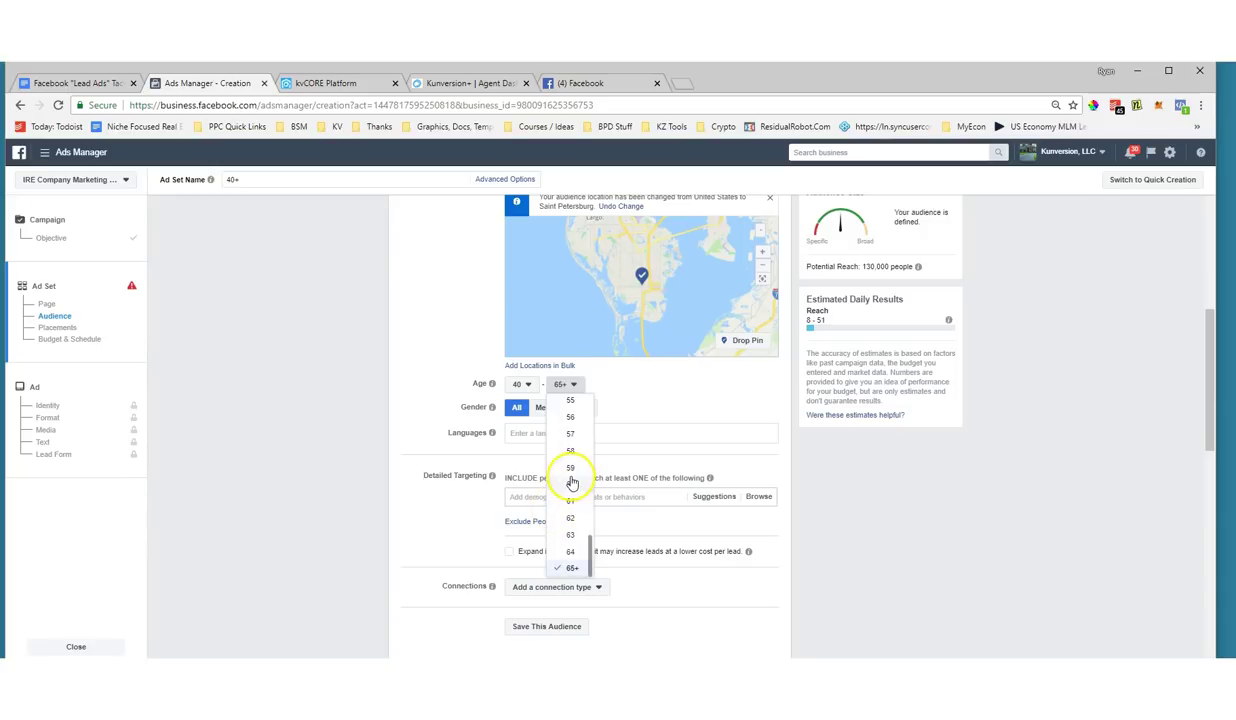
left_click(567, 490)
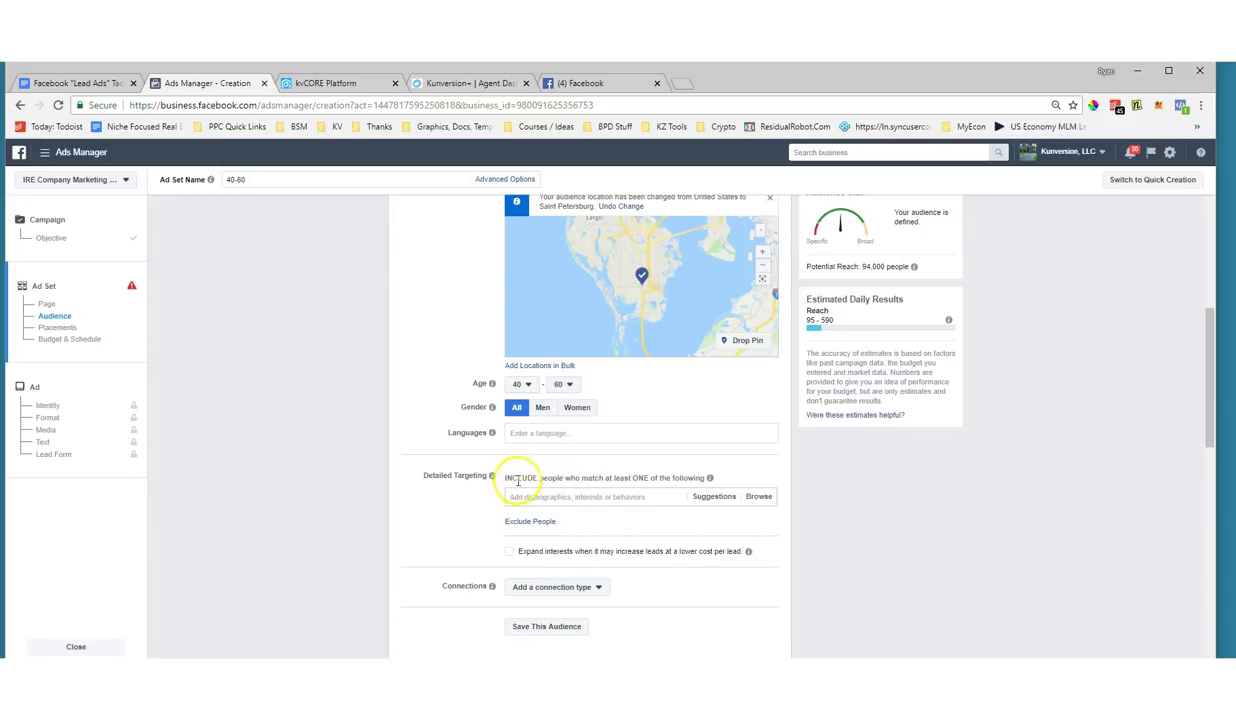
left_click(528, 387)
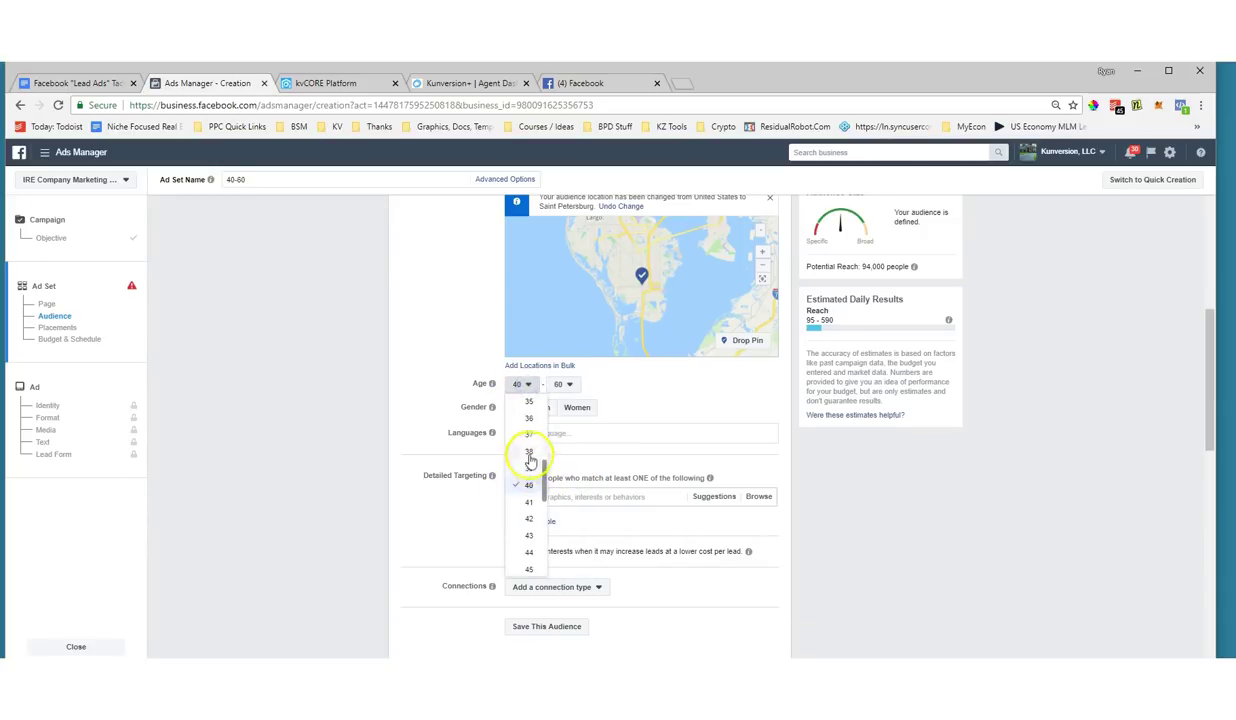
left_click(529, 419)
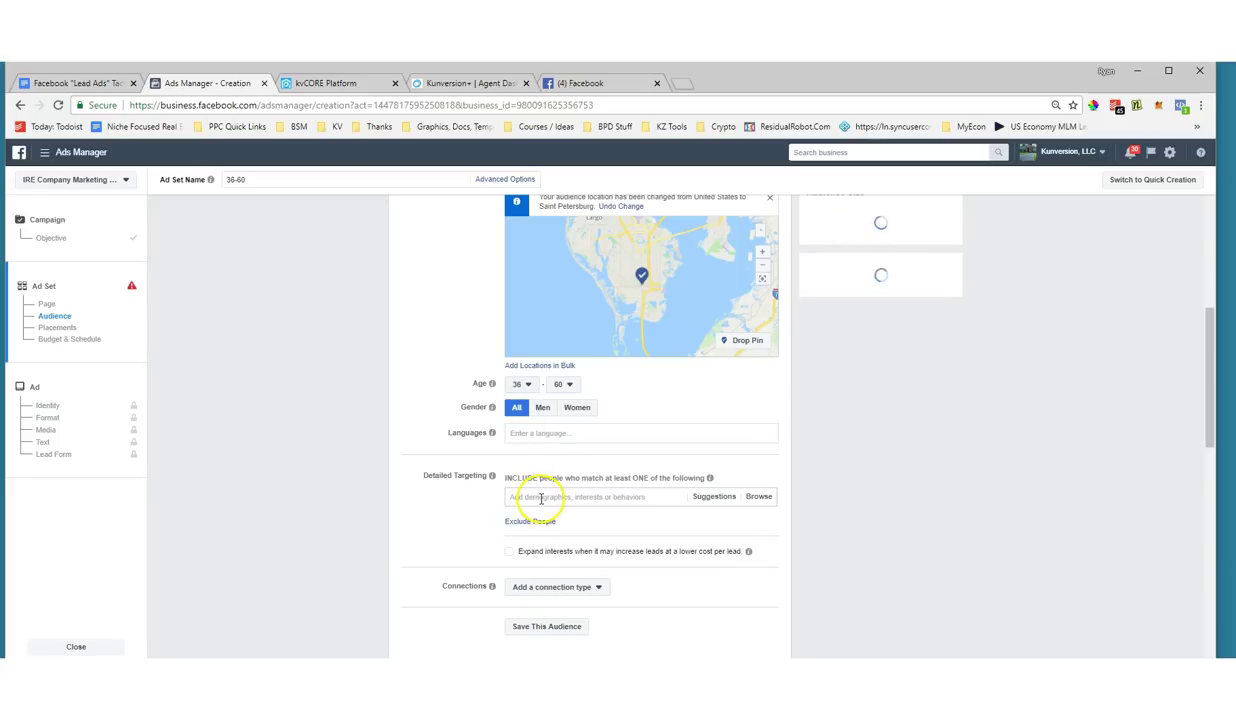
Add the interest Robert Kiyosaki to the audience's detailed targeting.
scroll(428, 486, "down", 1)
scroll(533, 442, "up", 1)
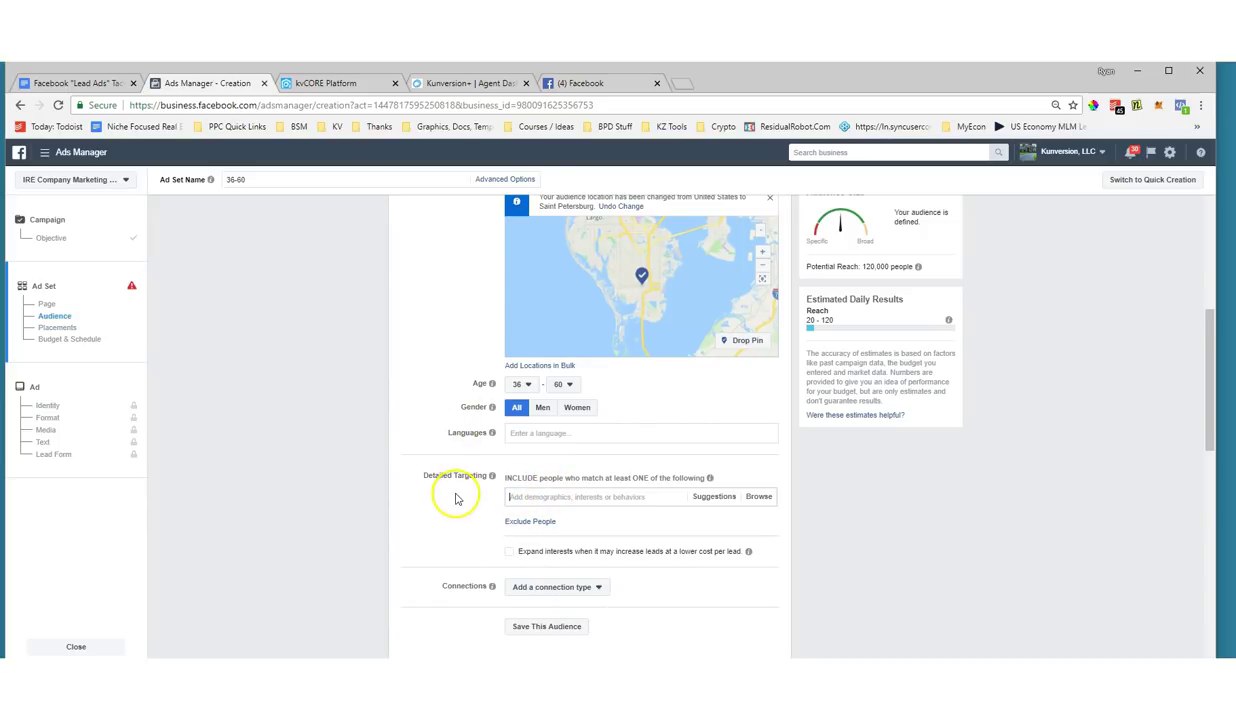
type("robert kiyosaki")
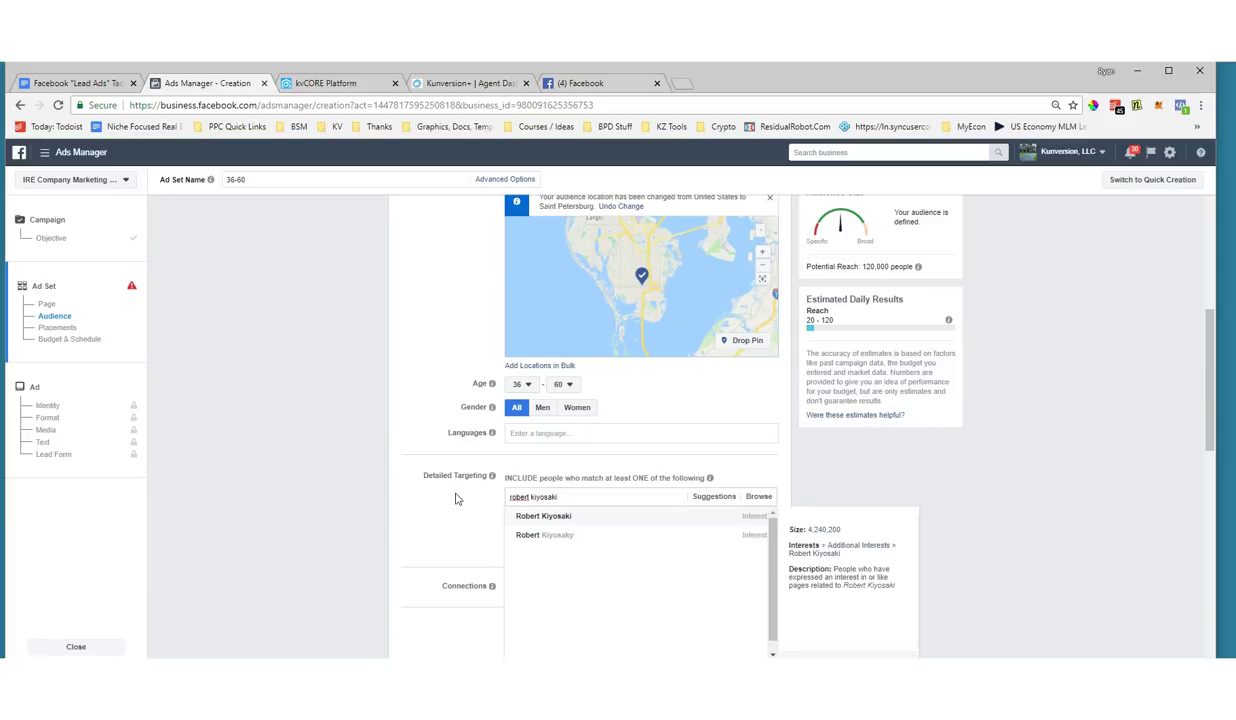
left_click(524, 515)
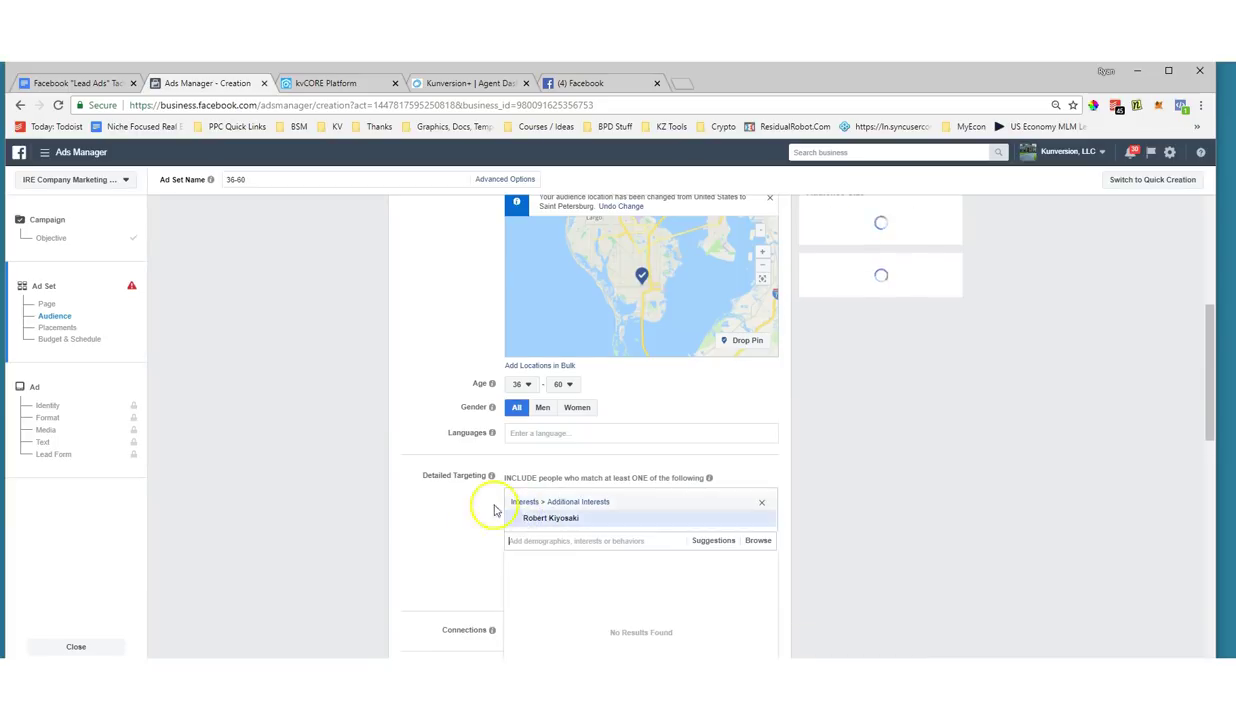
Switch the placements to Edit Placements, look over the available platforms, and return to Automatic Placements (Recommended).
scroll(927, 578, "up", 10)
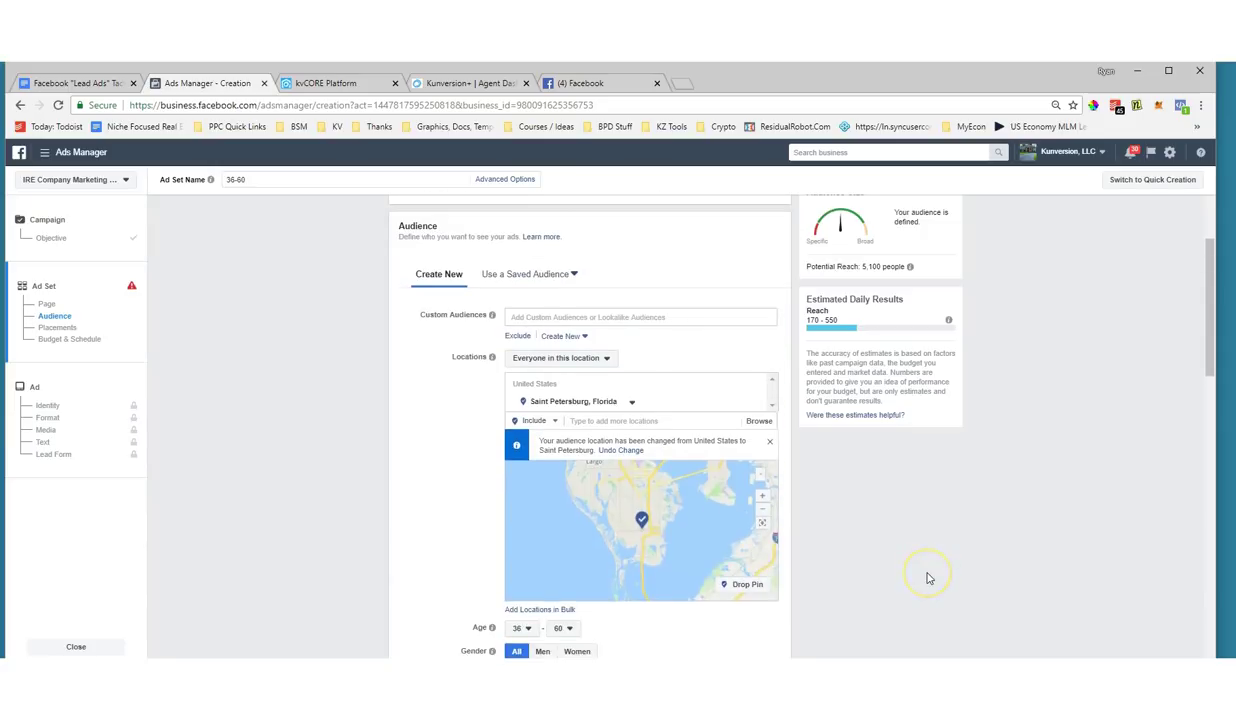
scroll(927, 578, "down", 3)
scroll(927, 578, "up", 3)
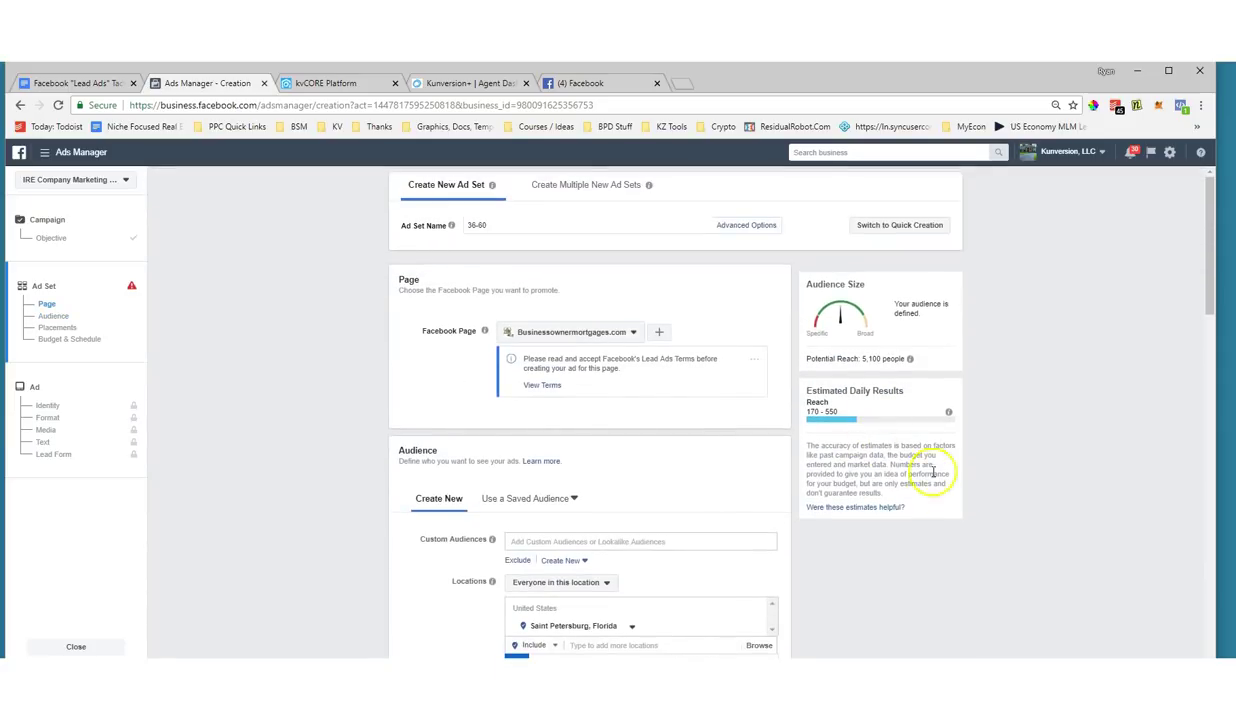
scroll(510, 438, "down", 5)
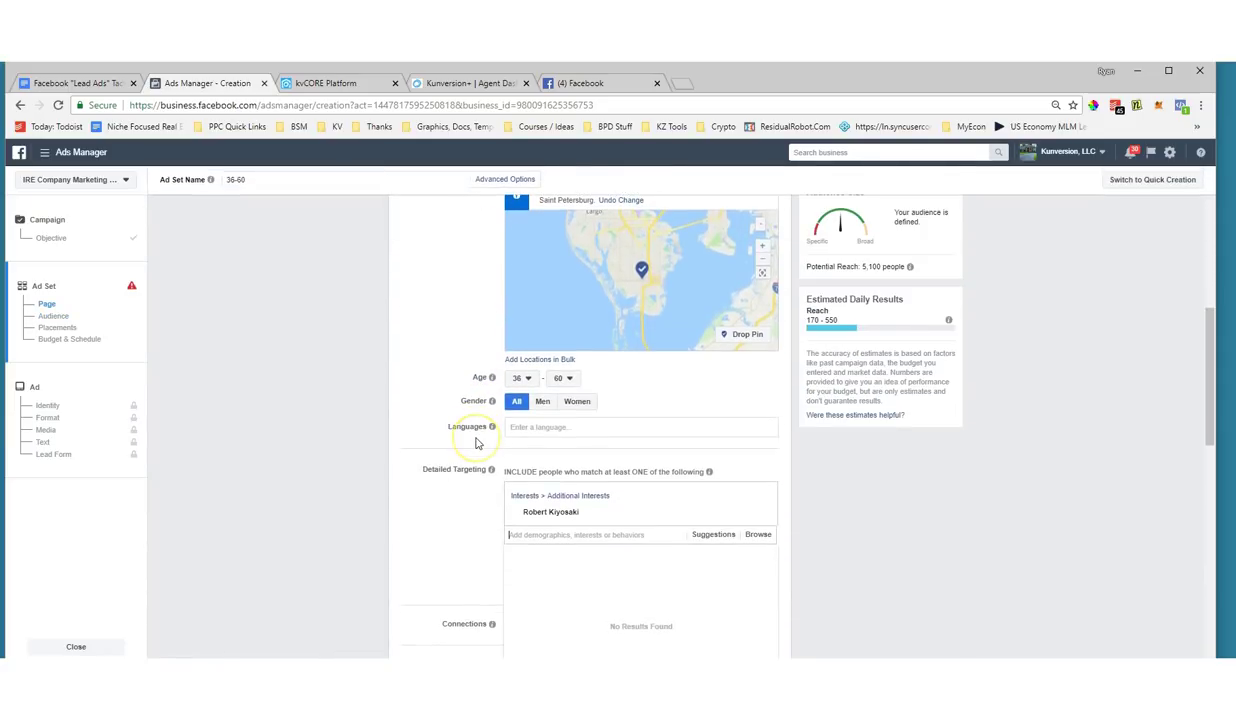
scroll(476, 443, "down", 5)
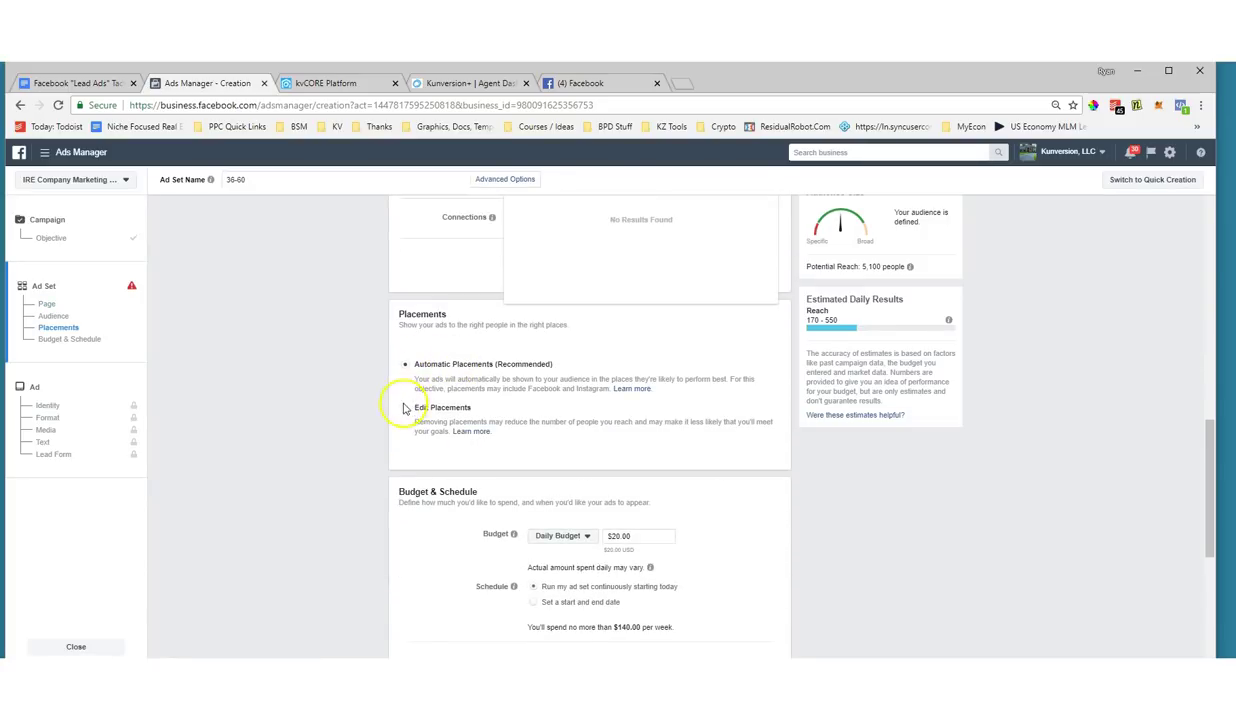
left_click(405, 409)
scroll(808, 455, "down", 2)
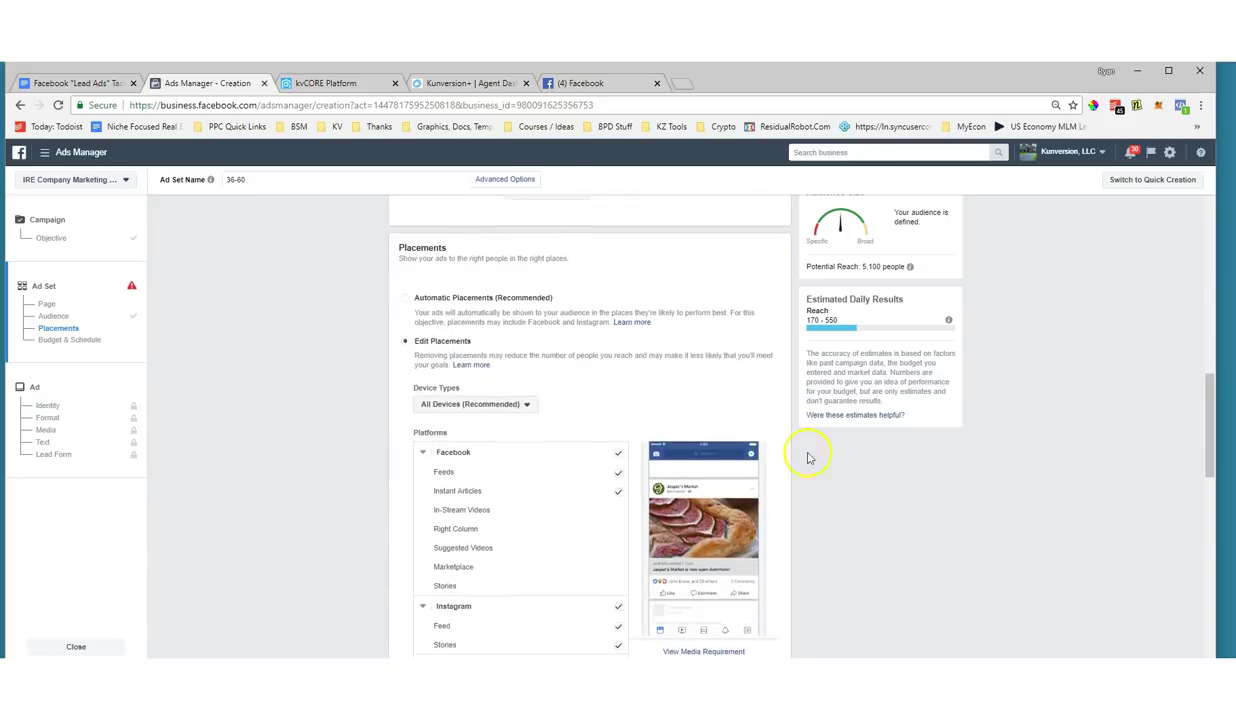
scroll(836, 541, "down", 4)
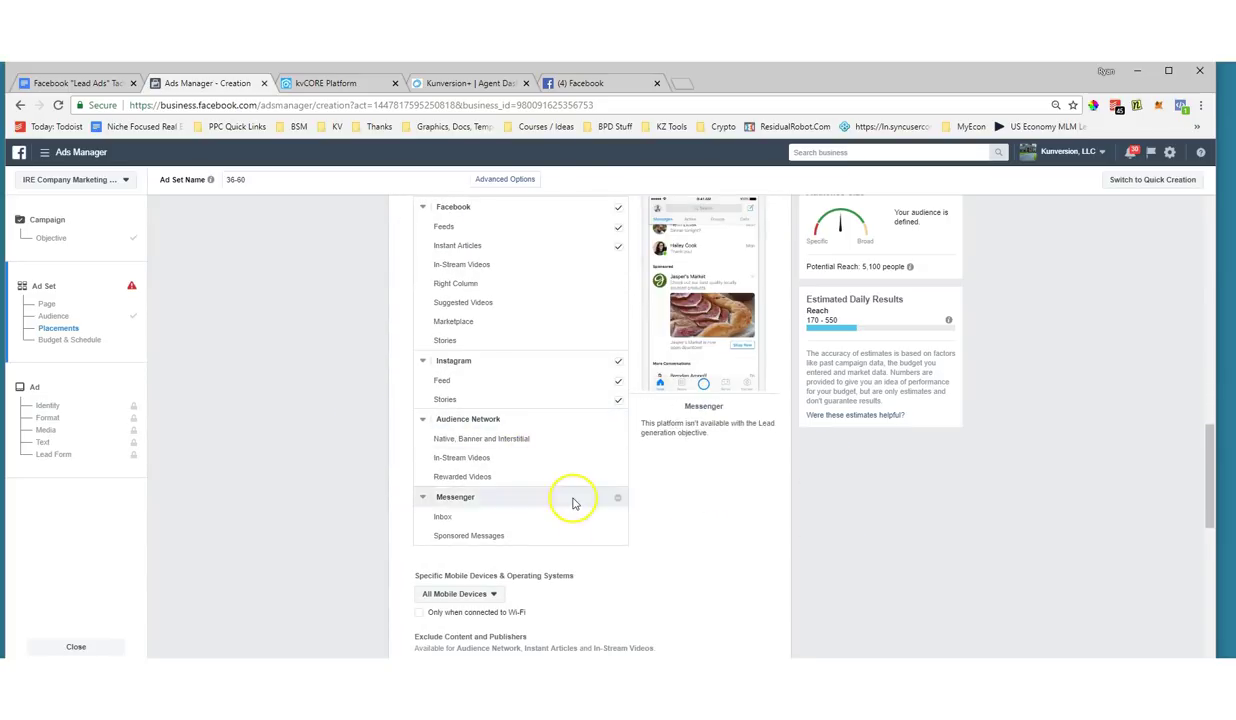
scroll(573, 503, "up", 5)
left_click(405, 459)
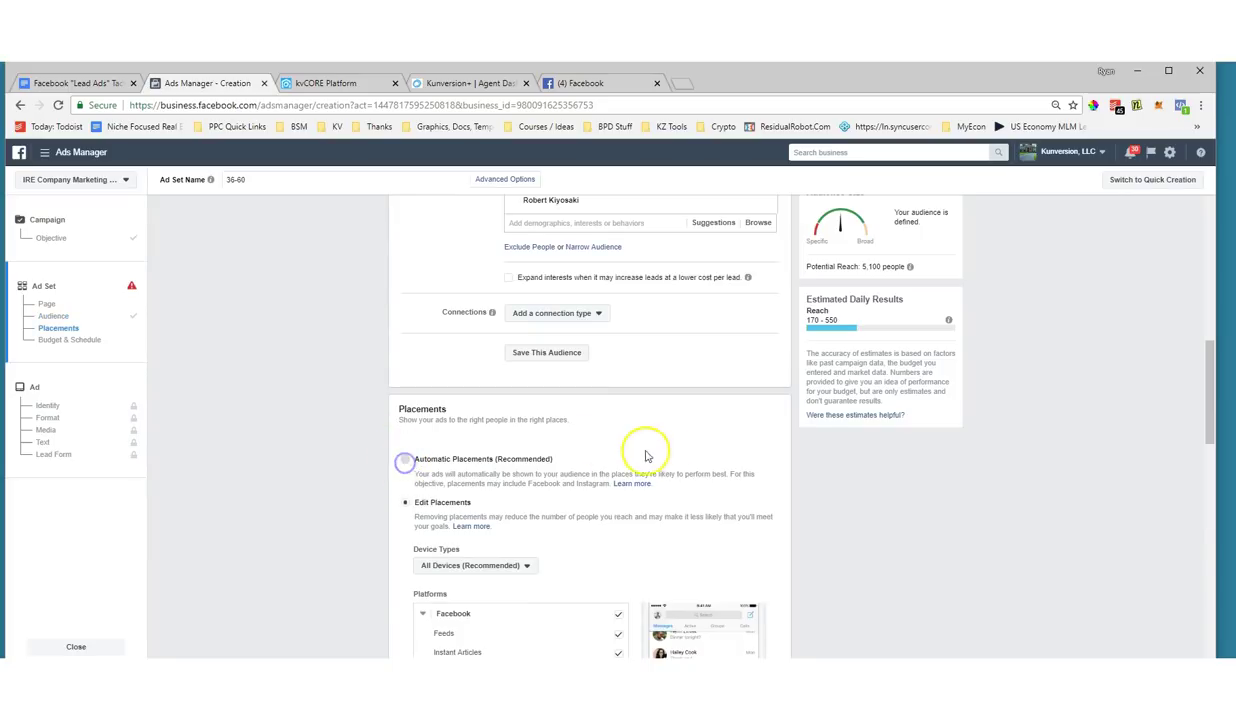
Go to the Budget & Schedule settings and highlight the daily budget amount.
scroll(668, 455, "down", 5)
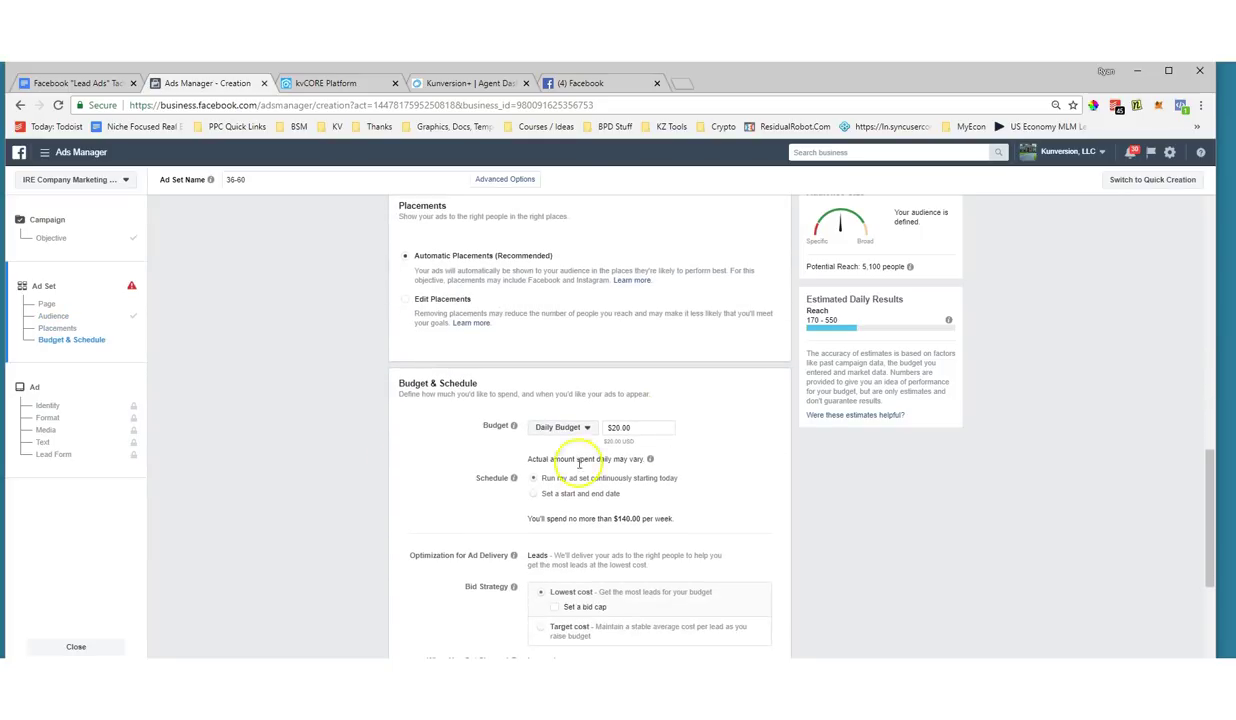
scroll(787, 533, "down", 2)
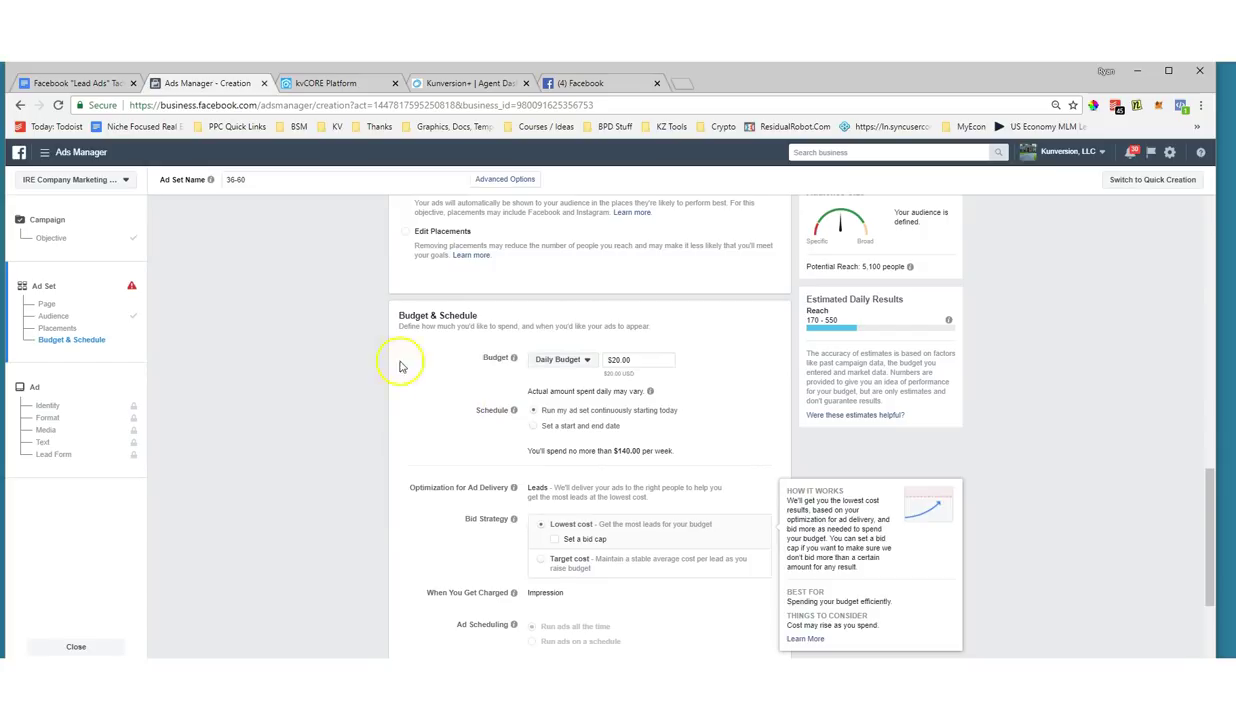
left_click(618, 360)
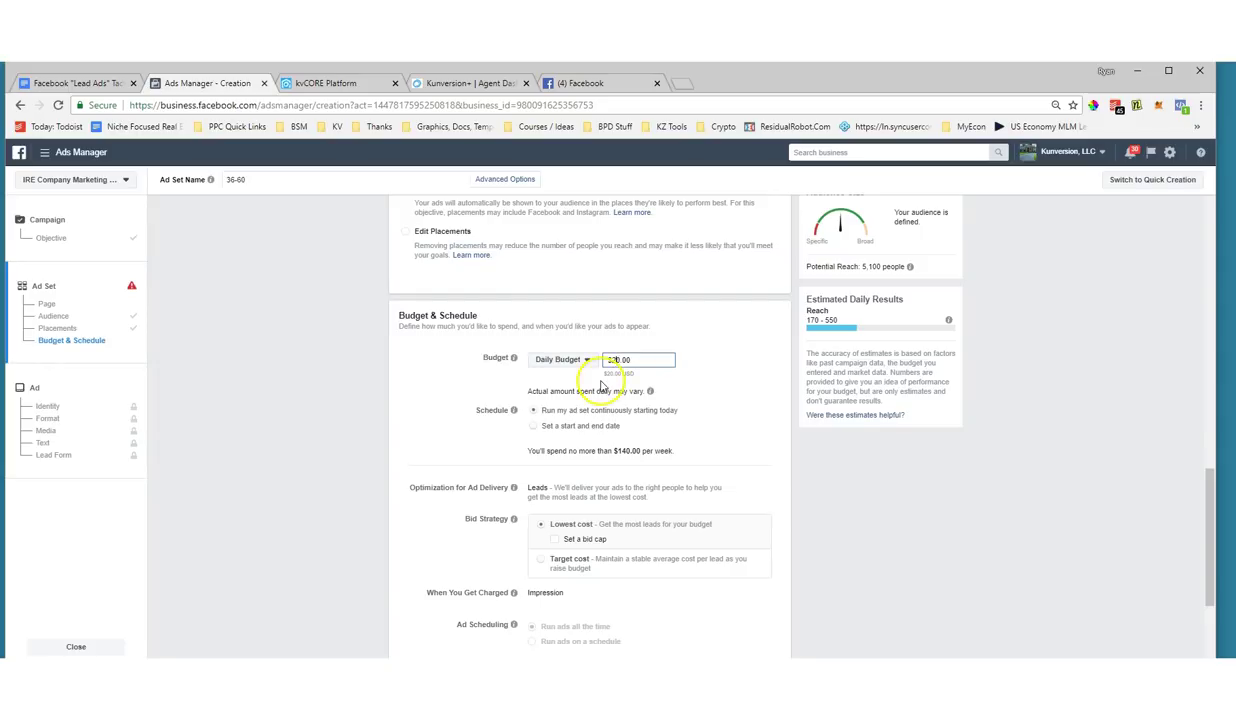
left_click(618, 361)
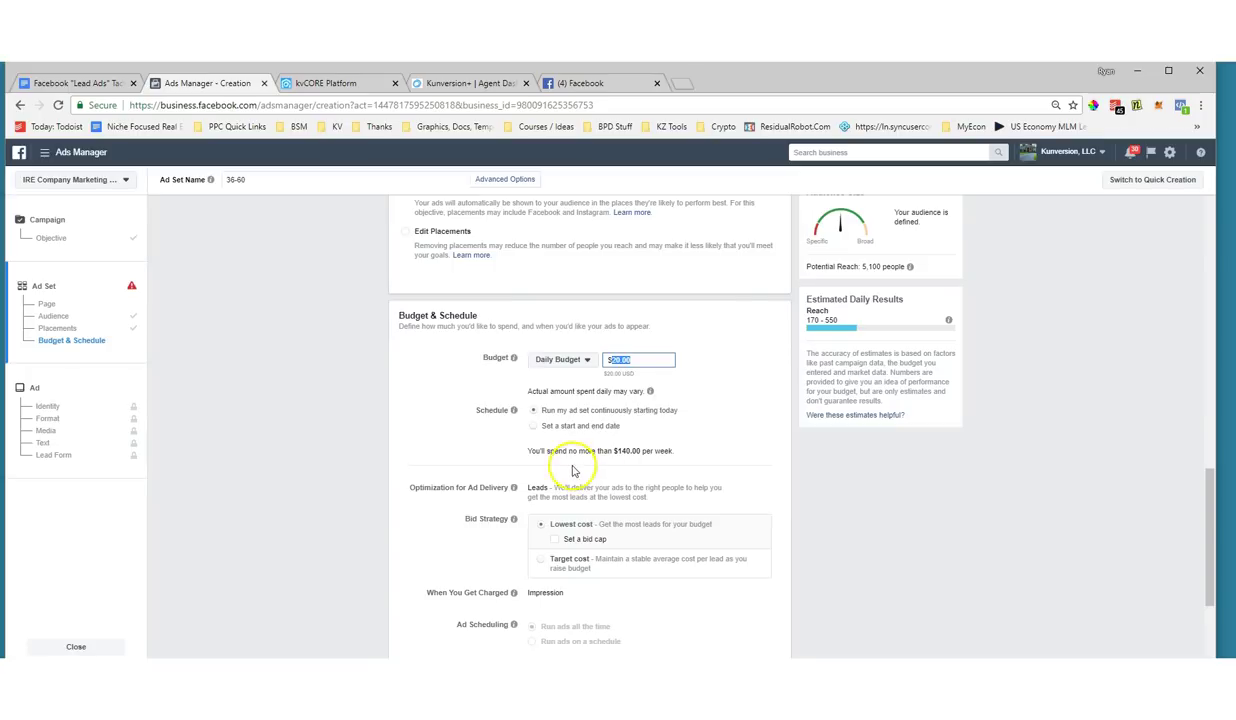
Circle the ad delivery optimization and bid strategy settings in red and underline the bid cap and target cost options.
mouse_move(522, 558)
mouse_move(522, 462)
left_mouse_down()
mouse_move(406, 571)
mouse_move(817, 590)
mouse_move(620, 465)
mouse_move(488, 470)
left_mouse_up()
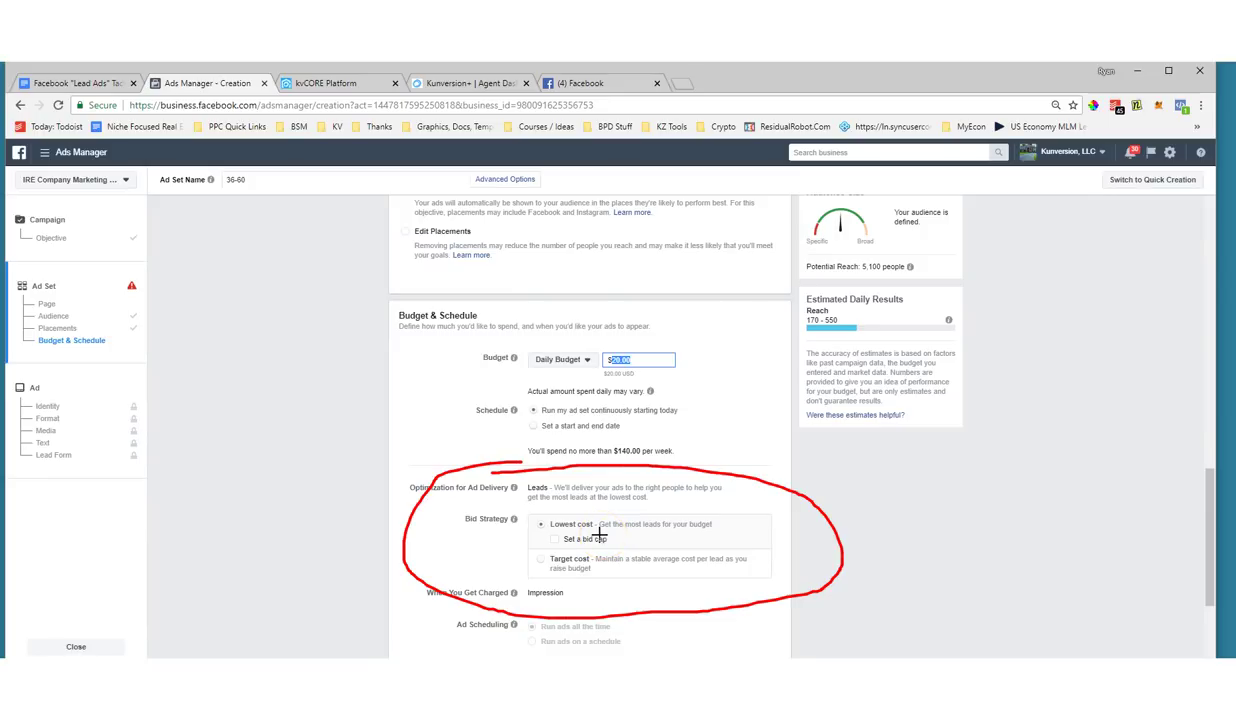
left_click_drag(599, 536, 634, 535)
mouse_move(521, 568)
left_mouse_down()
mouse_move(596, 585)
mouse_move(600, 556)
mouse_move(752, 568)
left_mouse_up()
left_click_drag(553, 578, 587, 581)
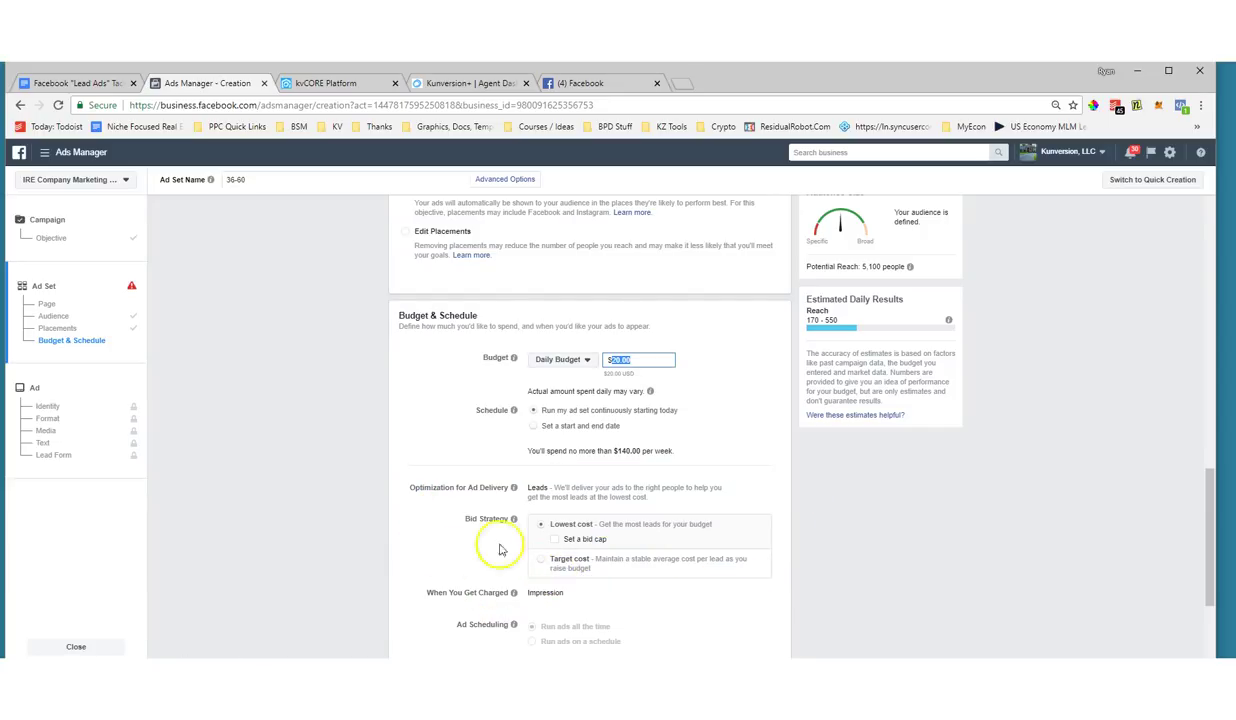
Try the Target cost bid strategy with $2.00 per lead, and switch back to Lowest cost.
left_click(540, 560)
scroll(543, 478, "down", 1)
double_click(553, 503)
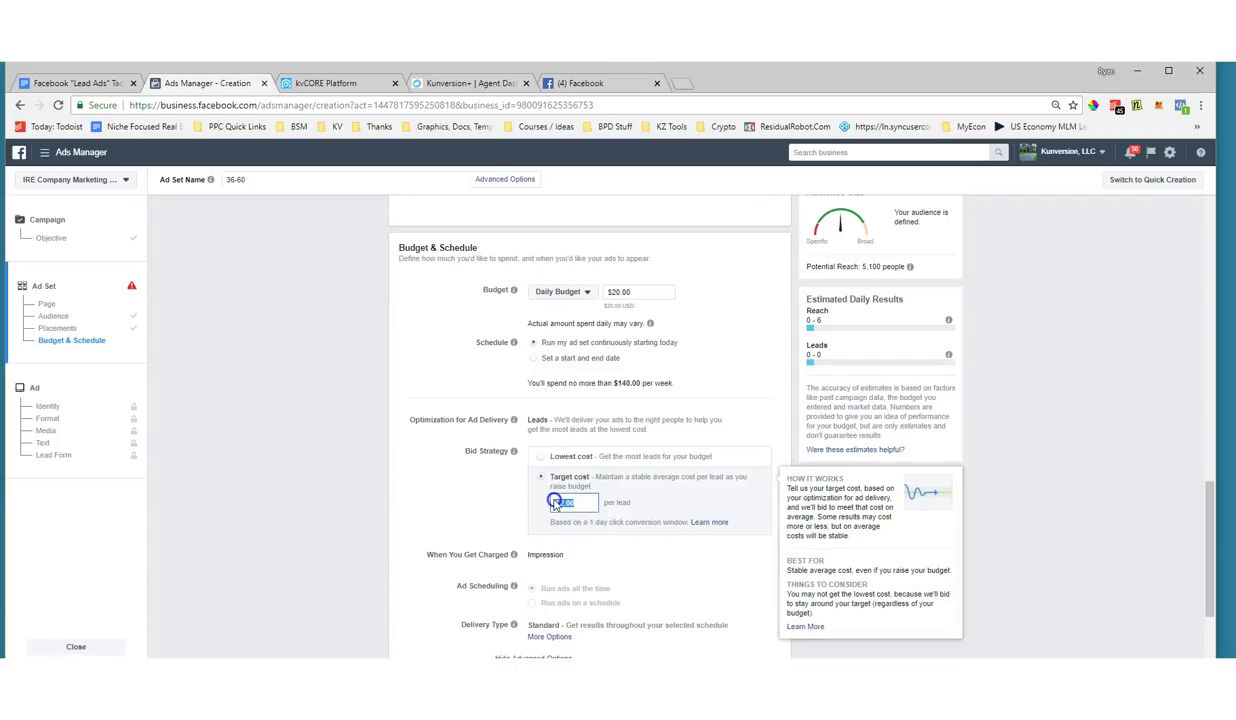
left_click(558, 502)
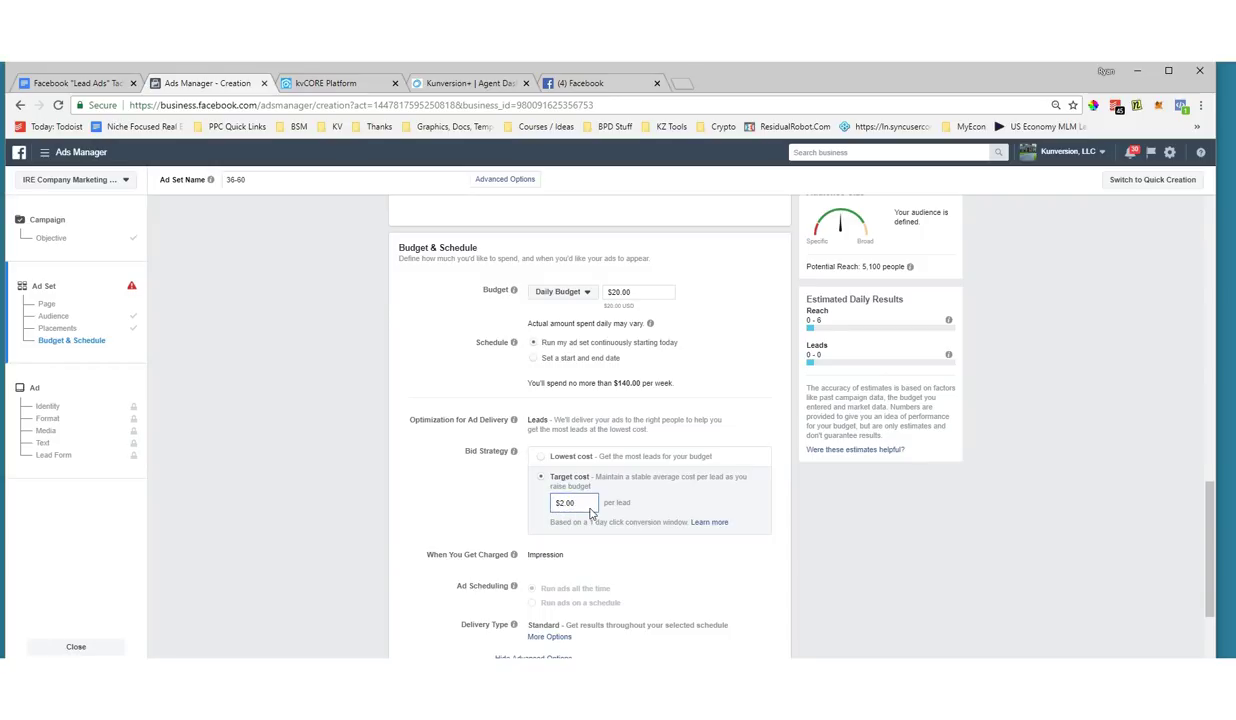
left_click(567, 502)
mouse_move(513, 554)
mouse_move(568, 480)
left_click(560, 503)
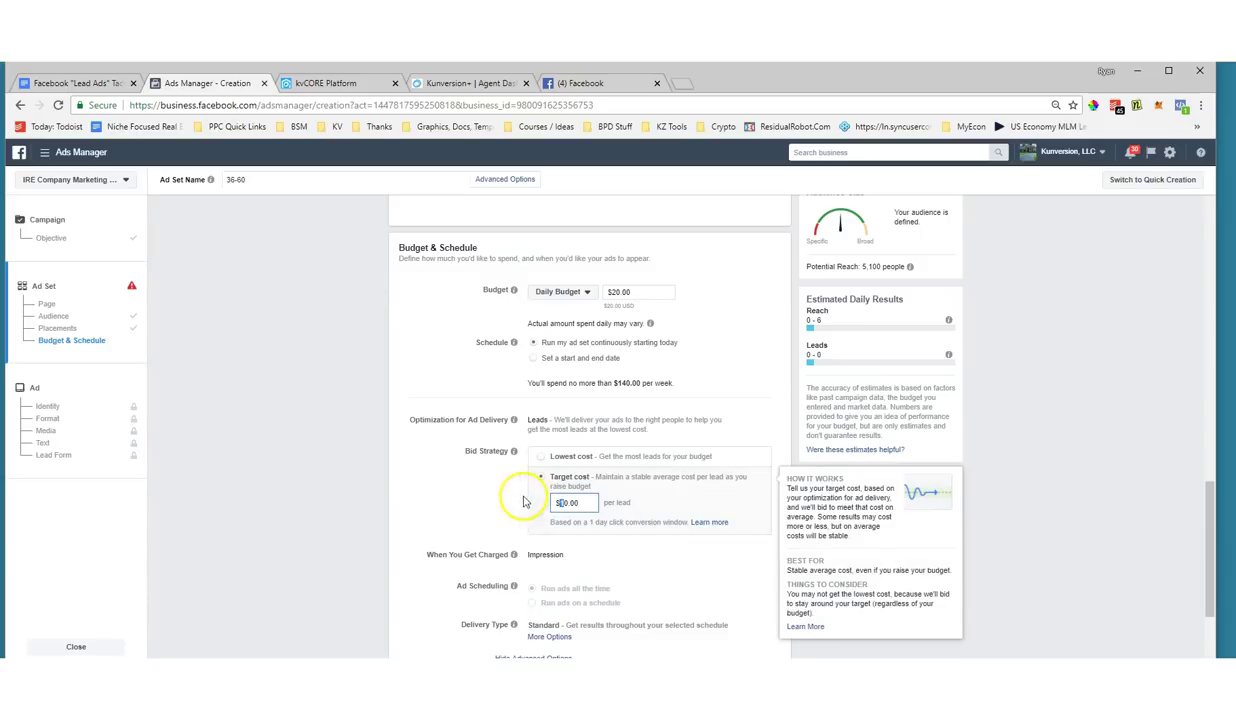
left_click(543, 461)
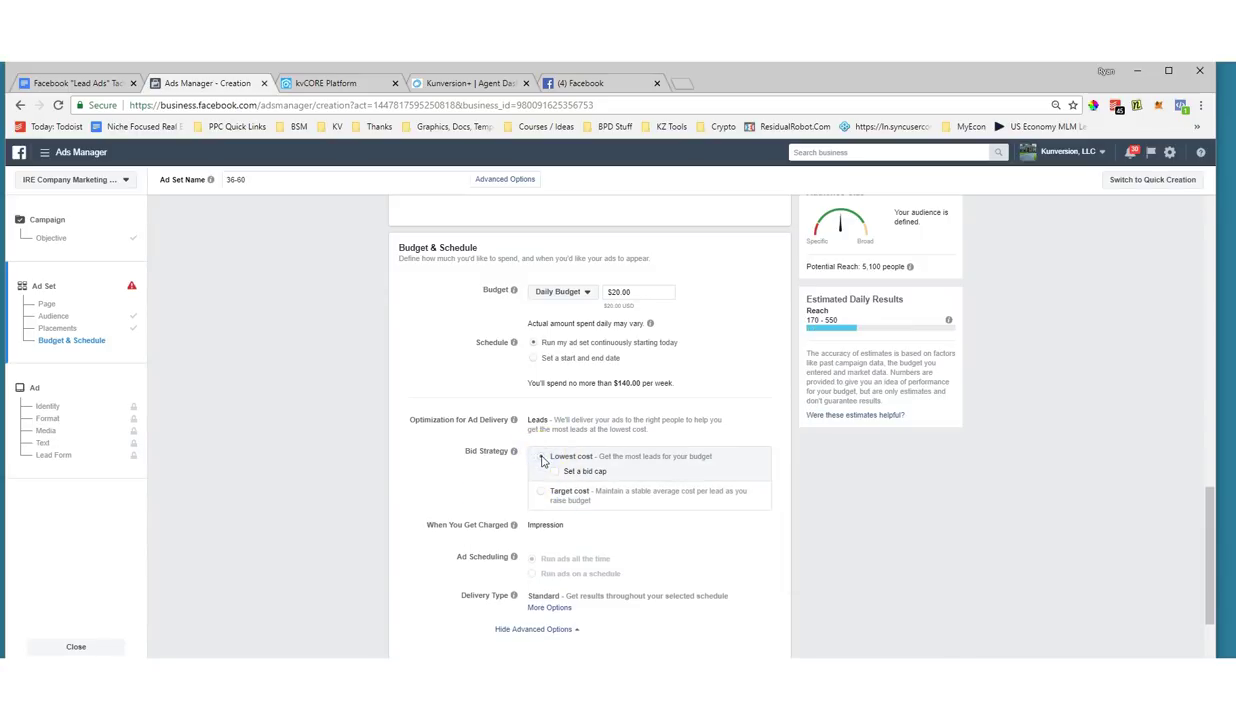
mouse_move(588, 516)
scroll(403, 545, "down", 1)
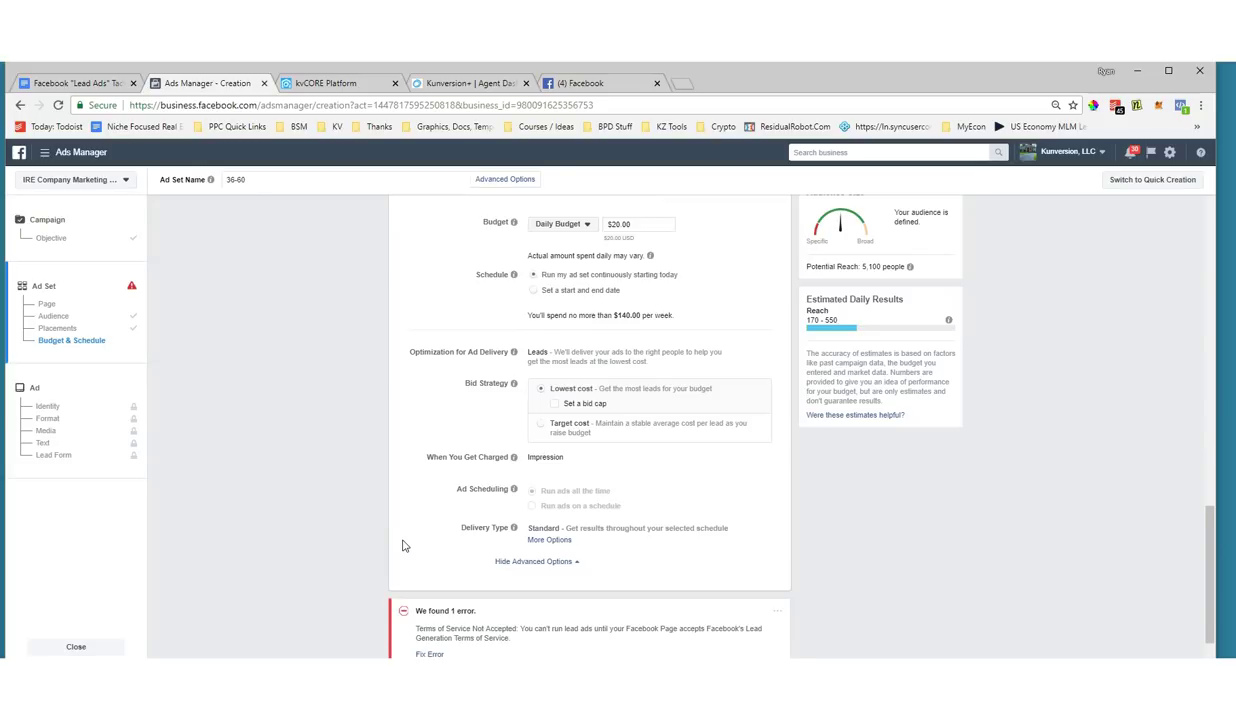
Change the ad set's Facebook Page to Propertunity Knocks and mark its Lead Ads Terms notice in red.
scroll(538, 461, "up", 5)
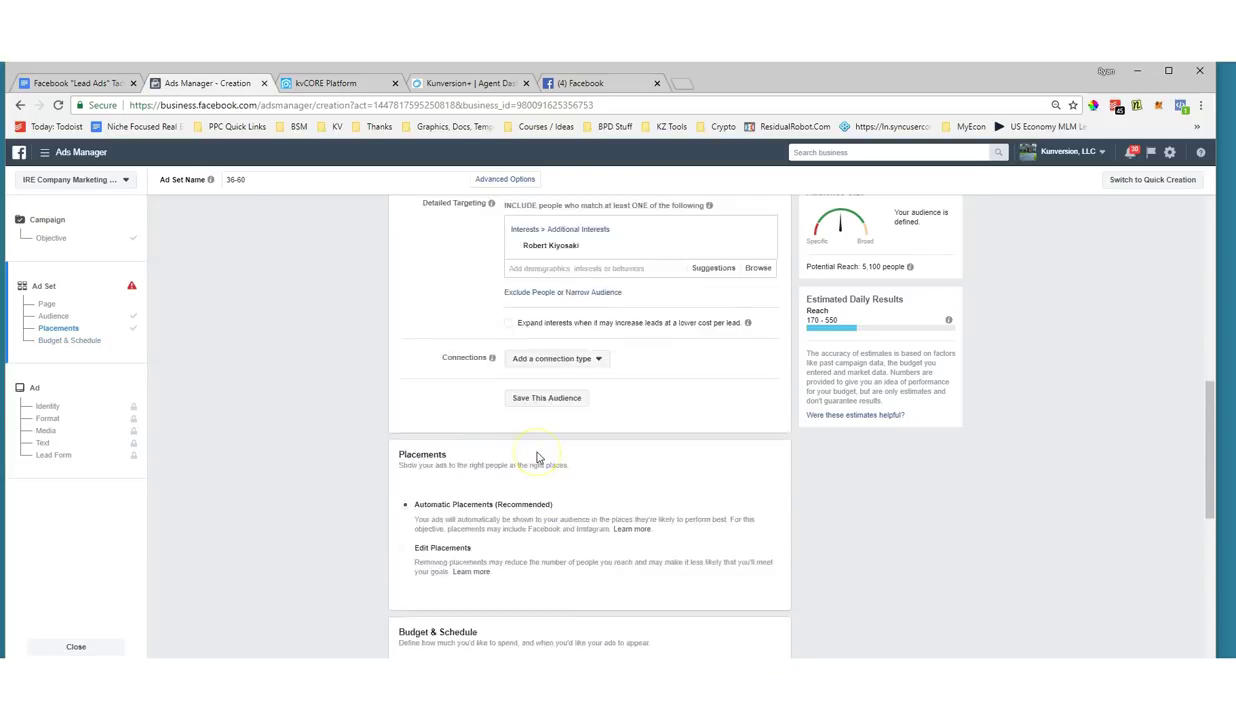
scroll(500, 440, "up", 3)
scroll(464, 420, "up", 5)
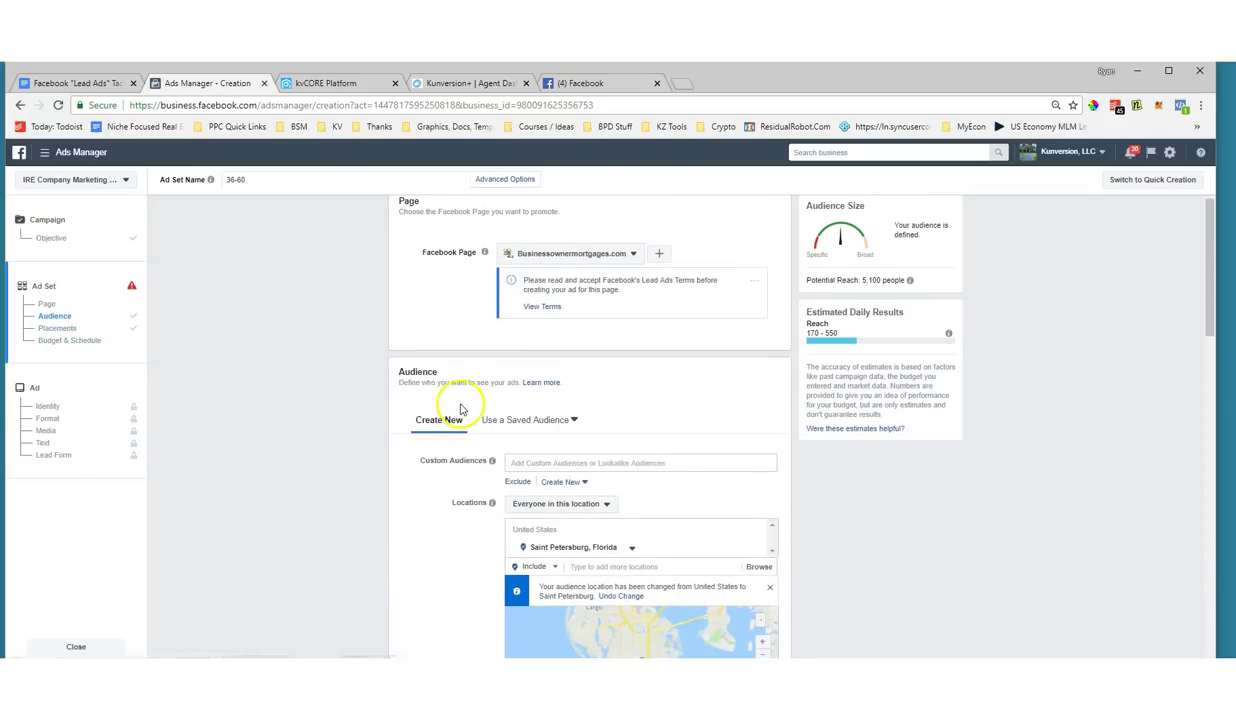
scroll(458, 406, "up", 2)
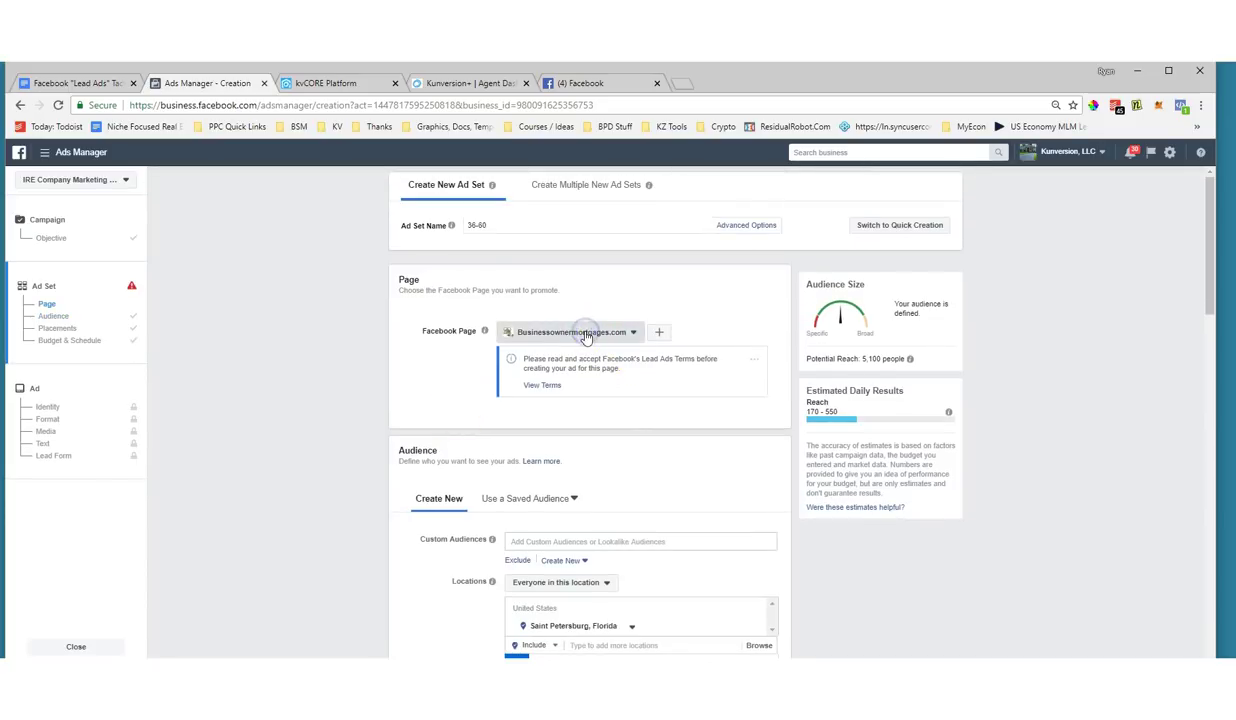
left_click(586, 337)
left_click(506, 352)
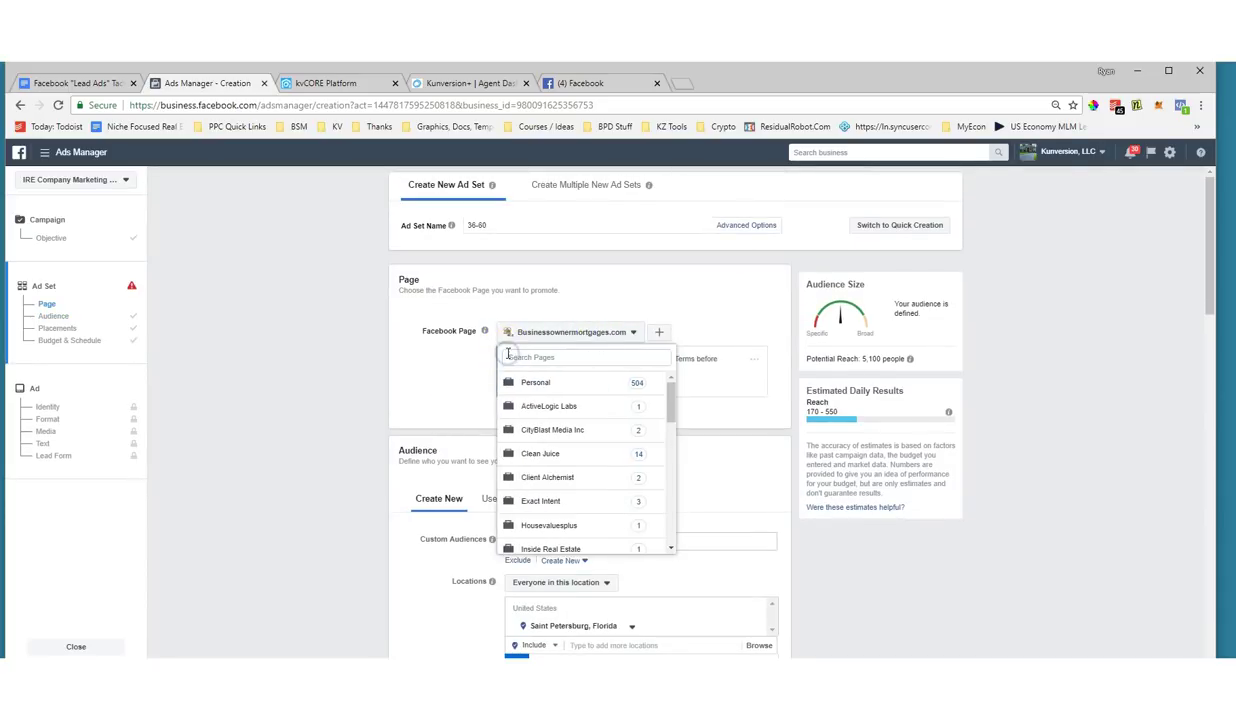
left_click(521, 363)
type("Propertu")
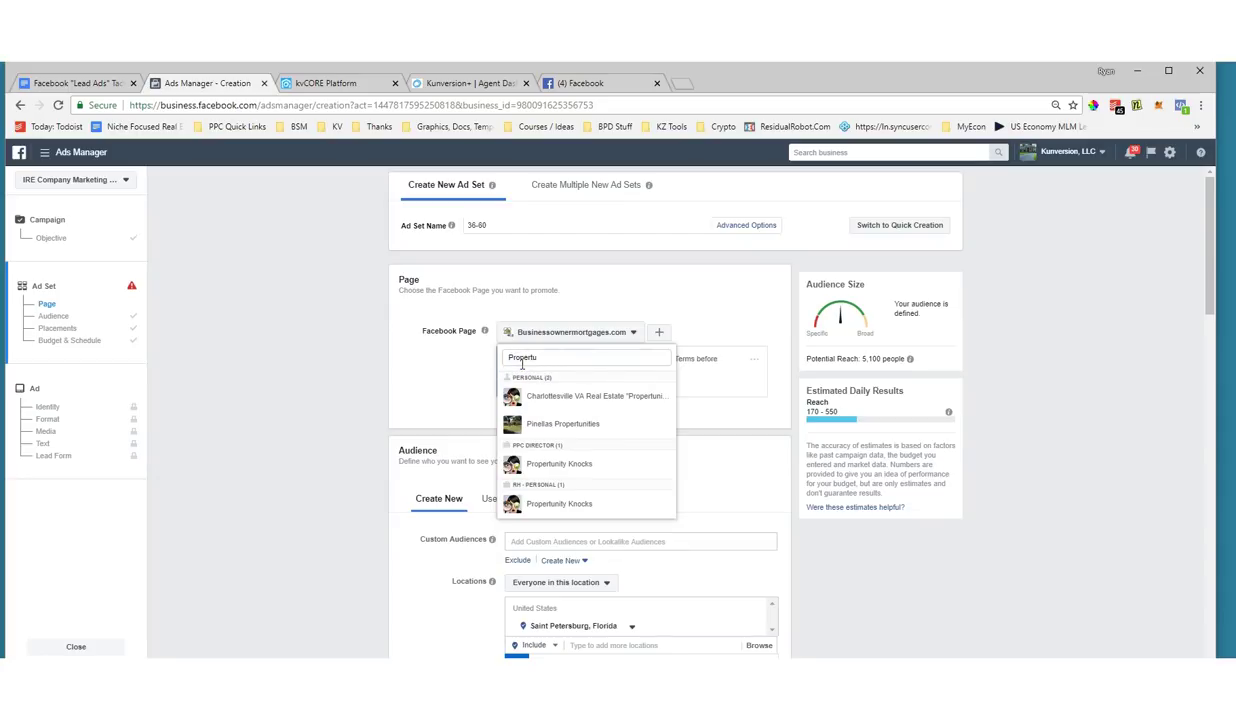
left_click(552, 463)
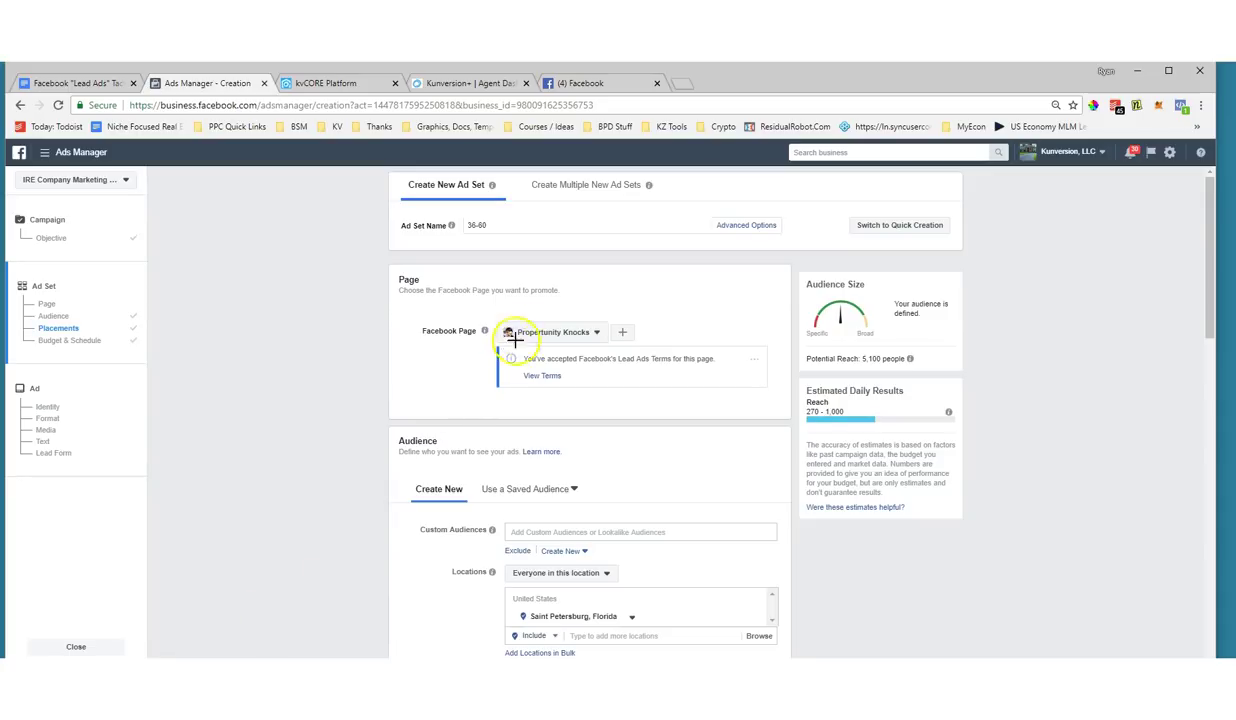
mouse_move(508, 348)
left_mouse_down()
mouse_move(723, 419)
mouse_move(773, 371)
mouse_move(620, 332)
mouse_move(487, 334)
mouse_move(476, 366)
mouse_move(503, 377)
mouse_move(557, 367)
left_mouse_up()
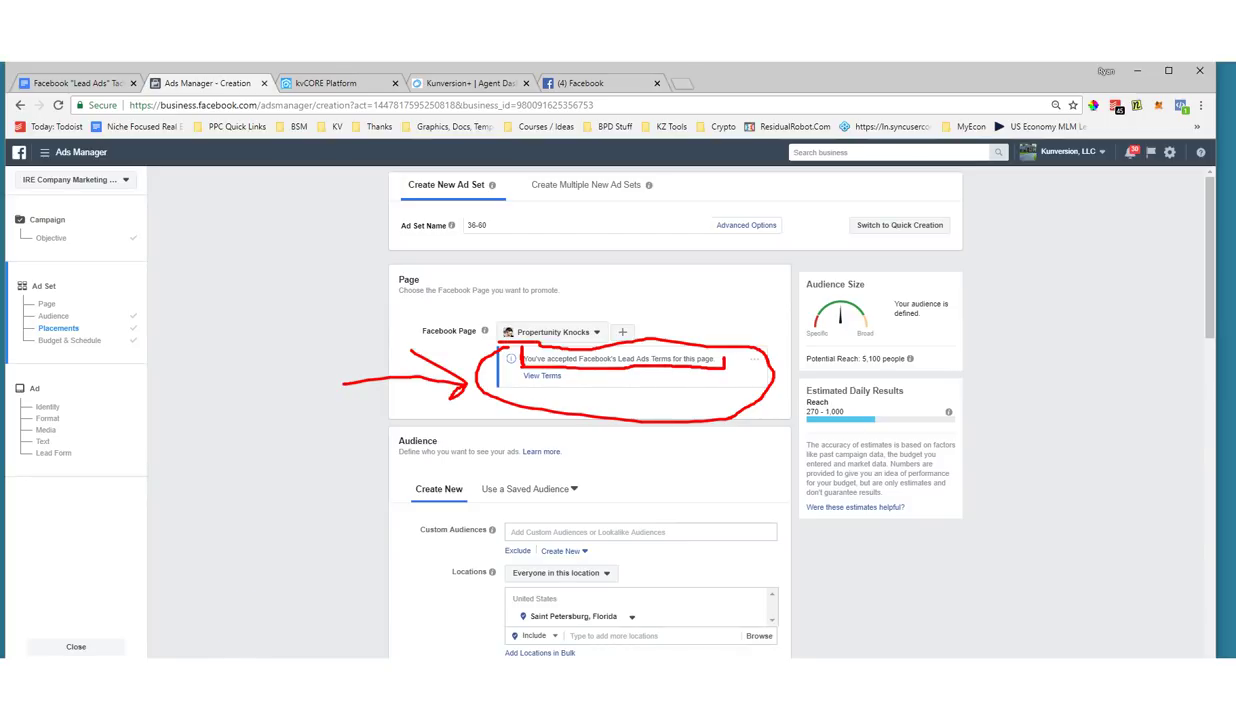
Check over the ad set's settings, continue to the ad setup, and view its identity and format options.
scroll(397, 447, "down", 5)
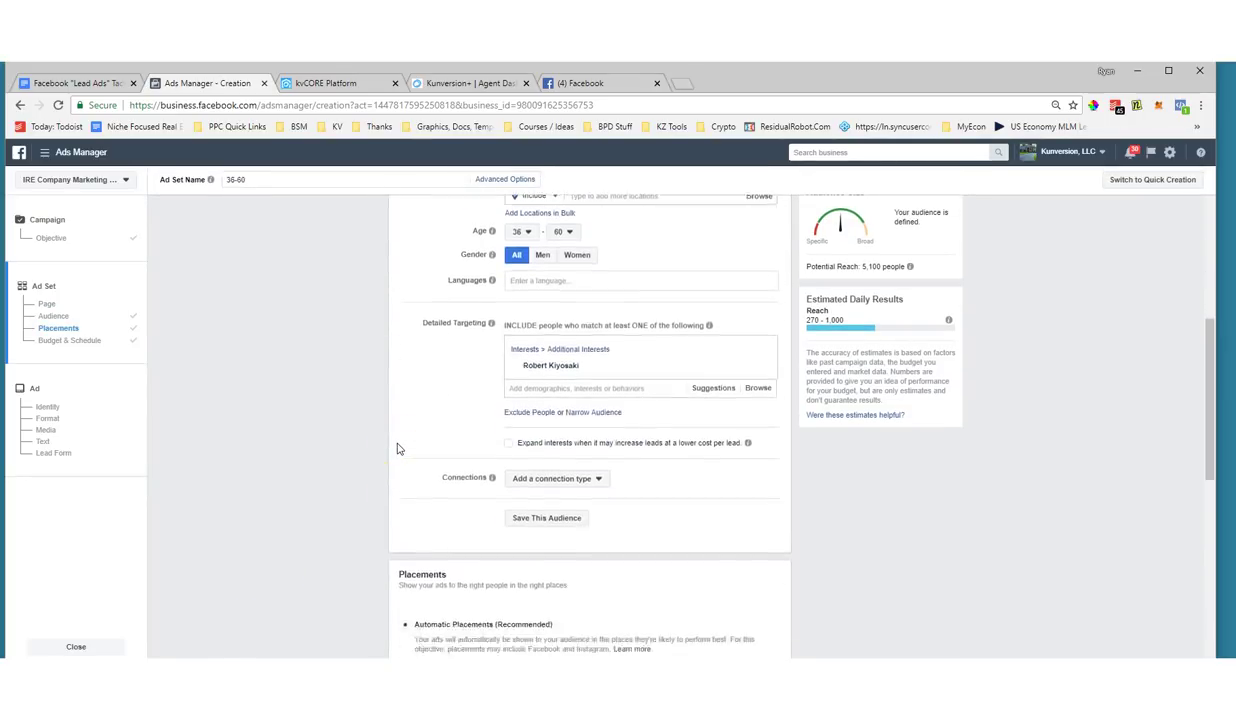
scroll(397, 447, "down", 6)
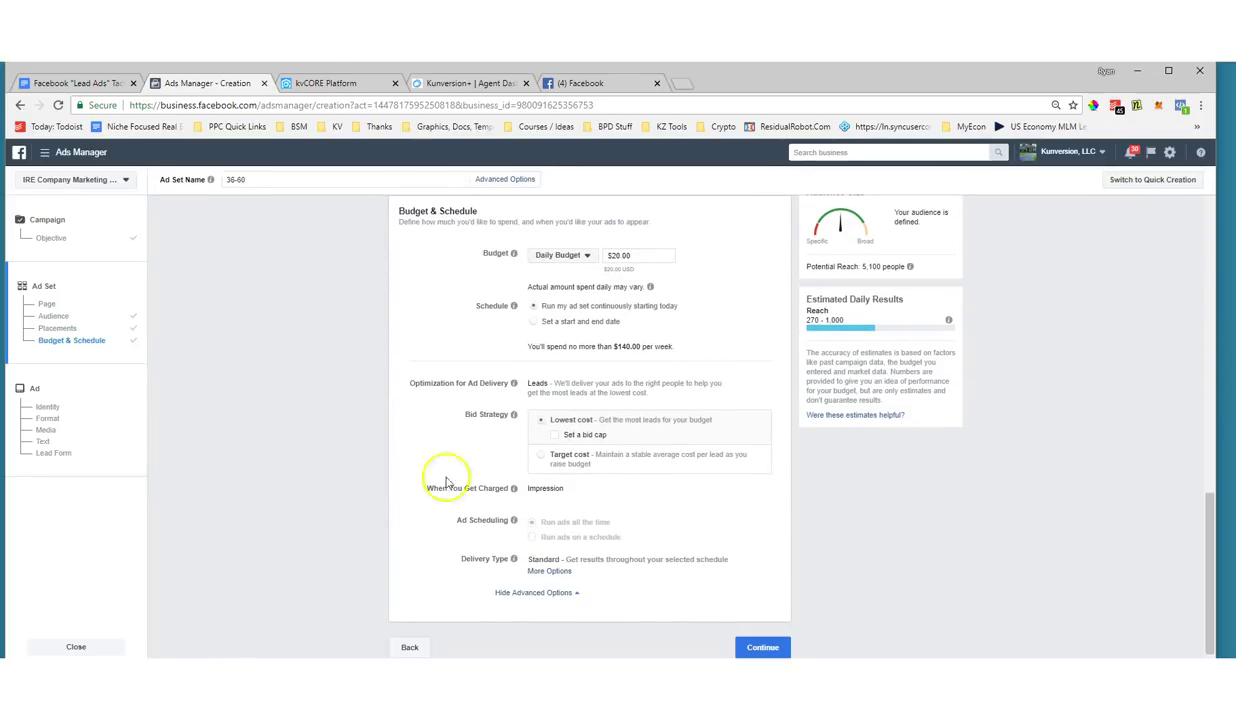
scroll(516, 537, "up", 10)
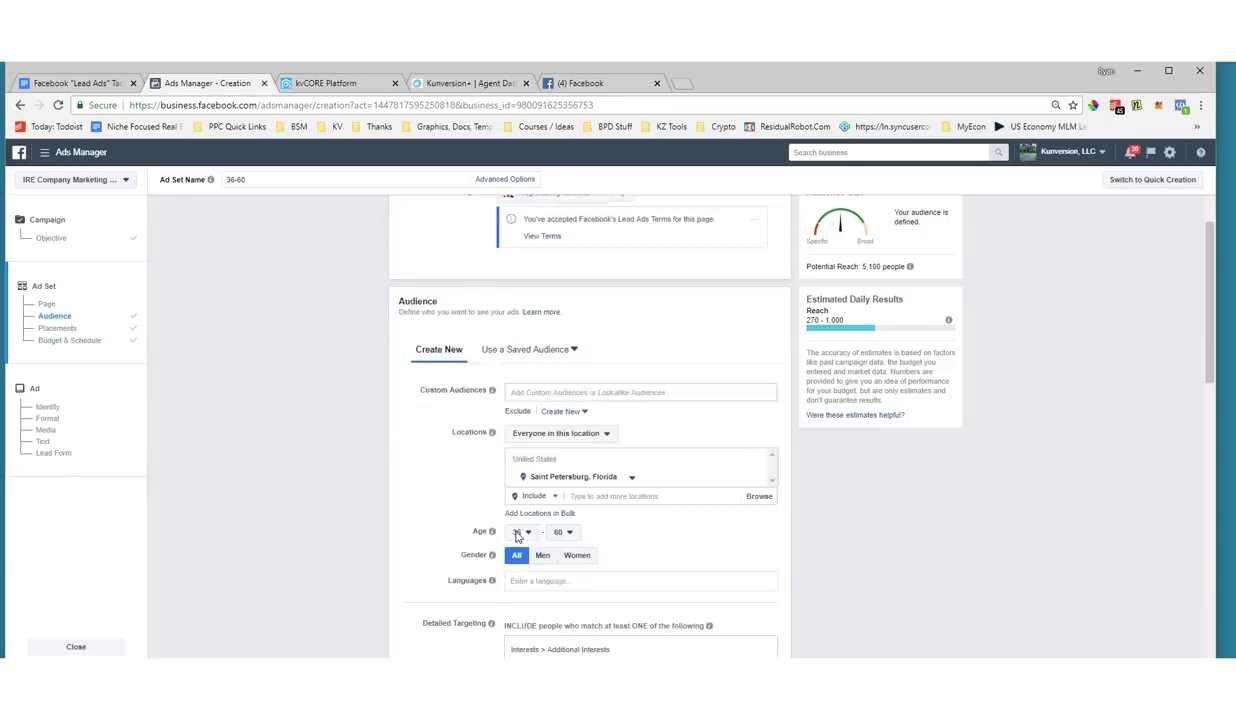
scroll(452, 390, "down", 12)
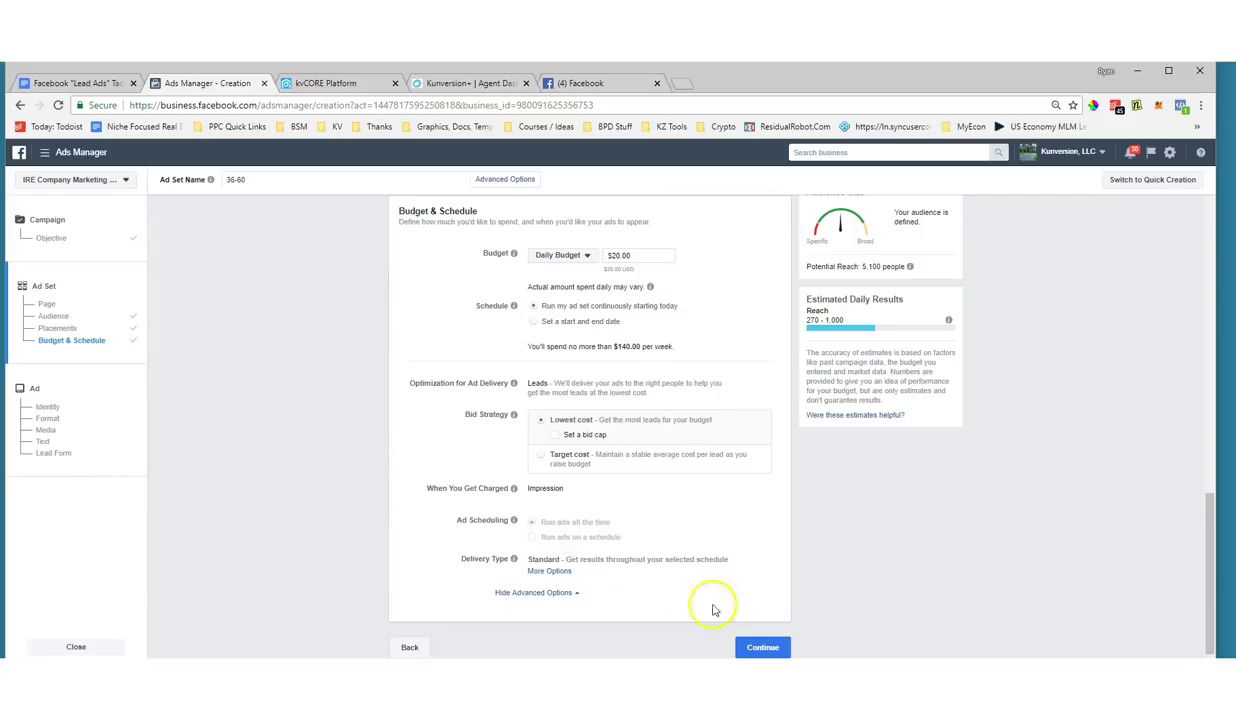
left_click(760, 647)
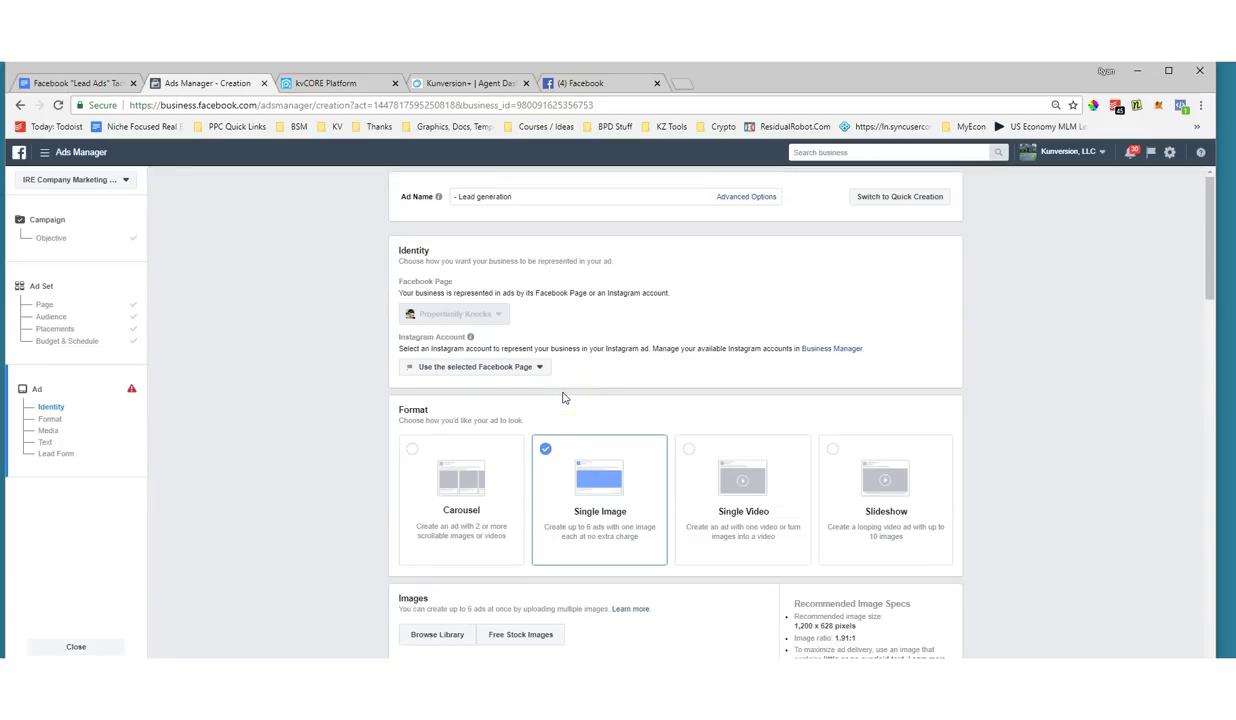
scroll(548, 457, "down", 1)
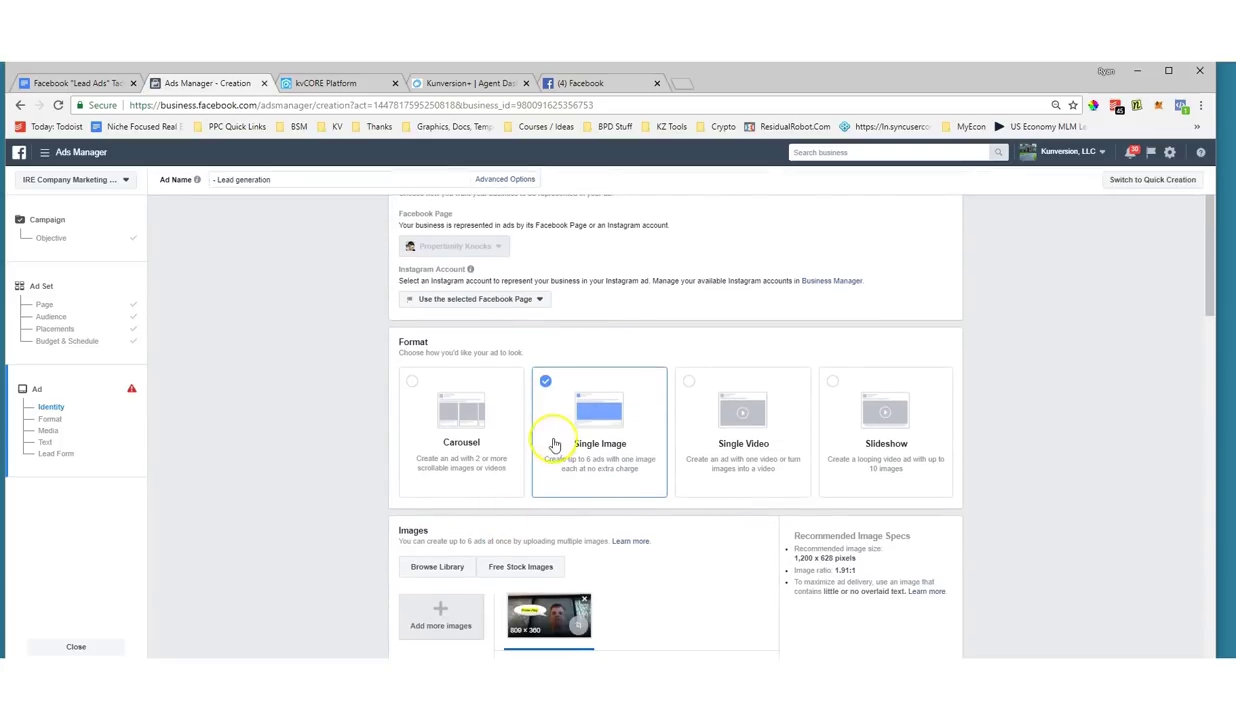
scroll(585, 440, "down", 1)
scroll(580, 437, "up", 2)
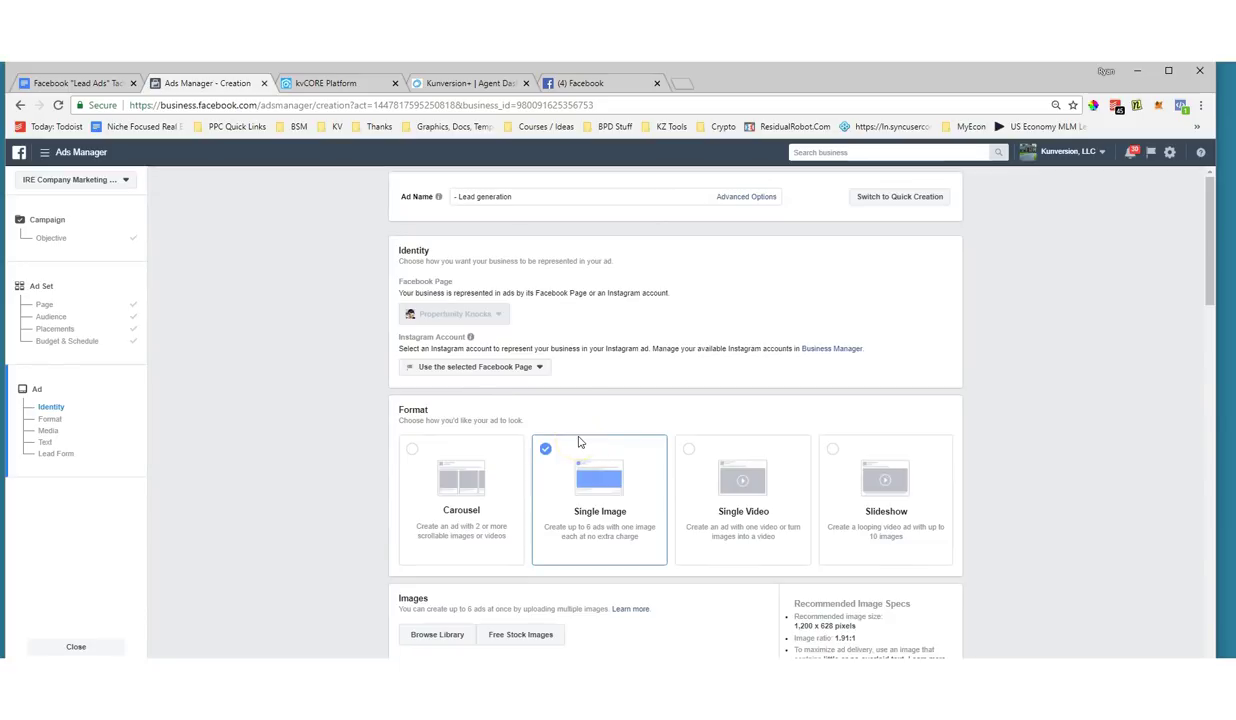
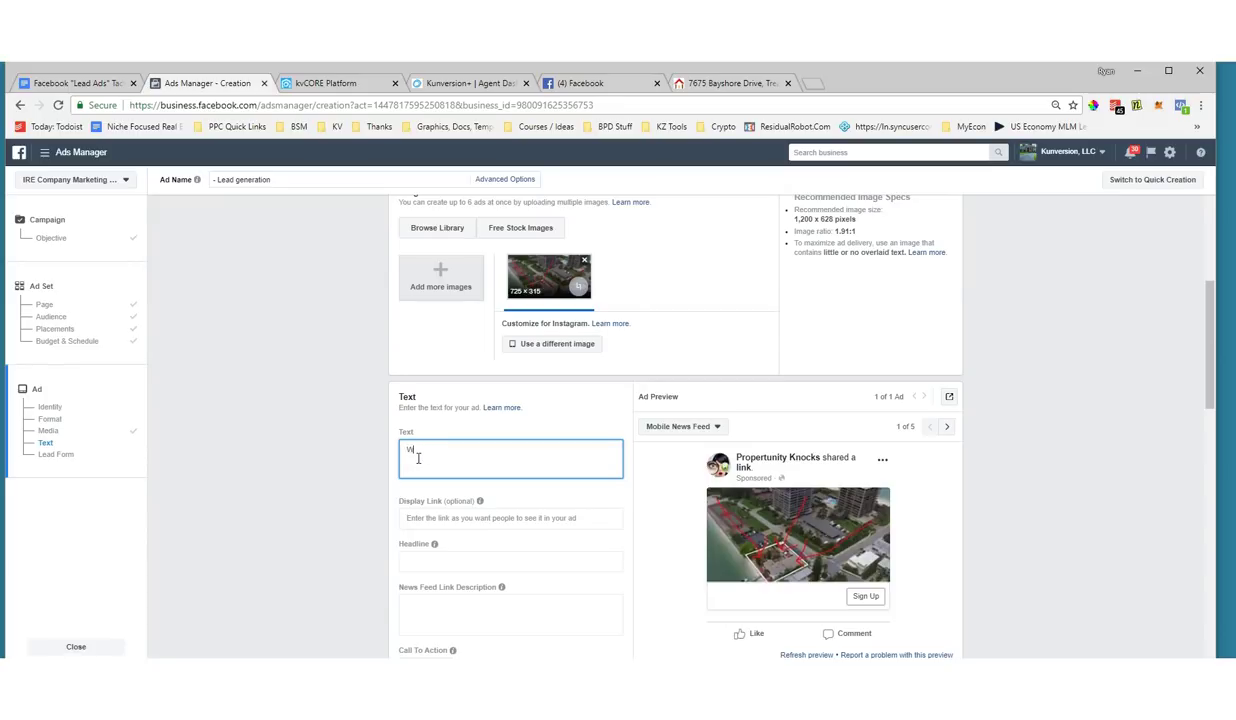
Enter "Waterfront Lots & Land For Sale In Pinellas County FL..." as the opening line of the ad text.
key("BackSpace")
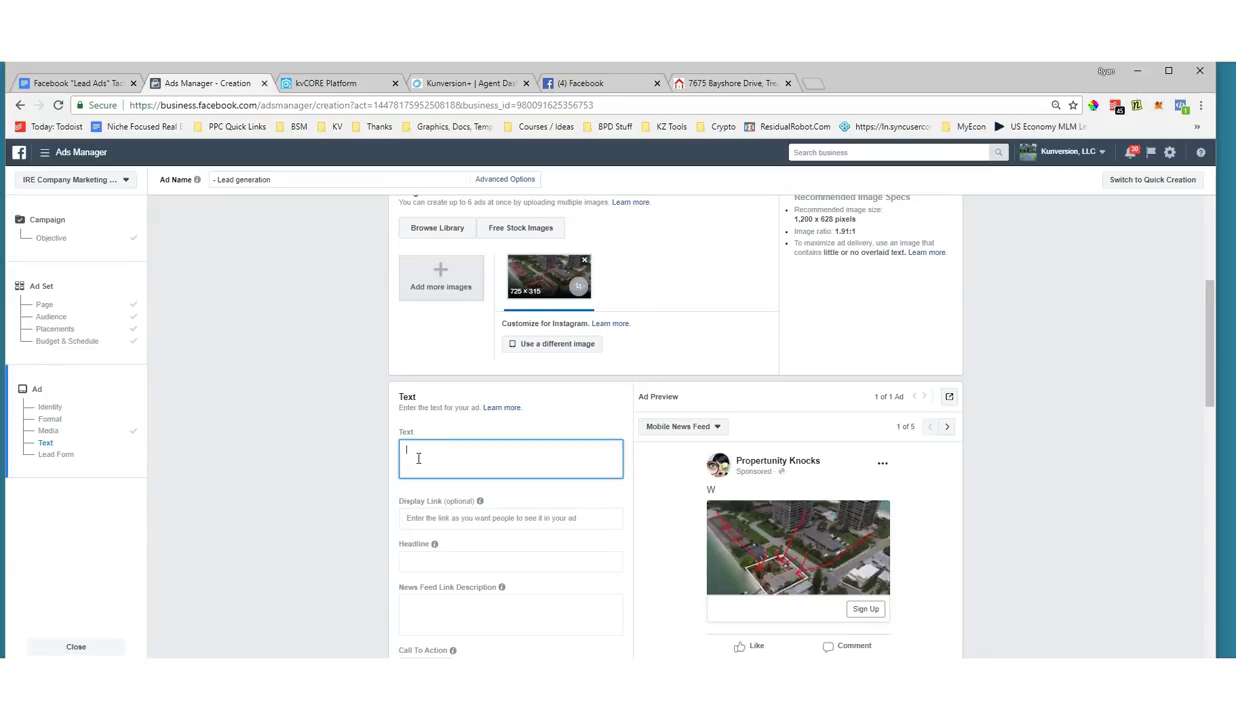
type("Water")
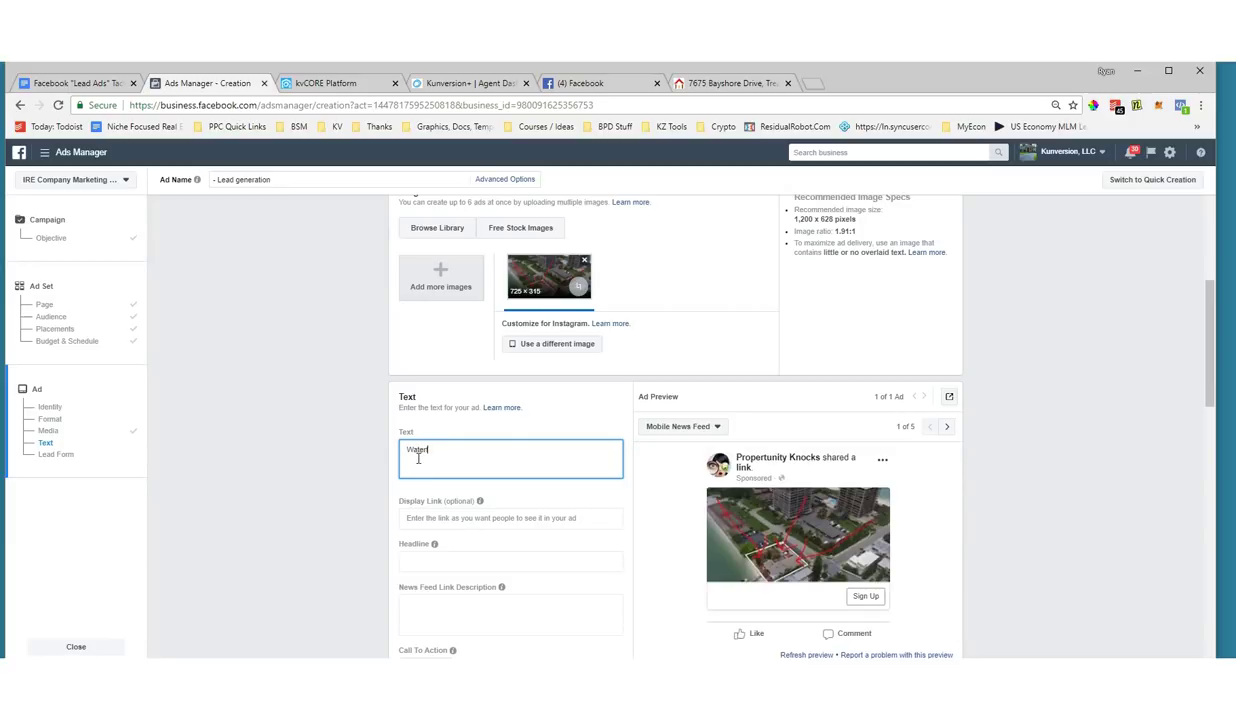
type("front Lots & Land For Sale In Pinellas County FL...")
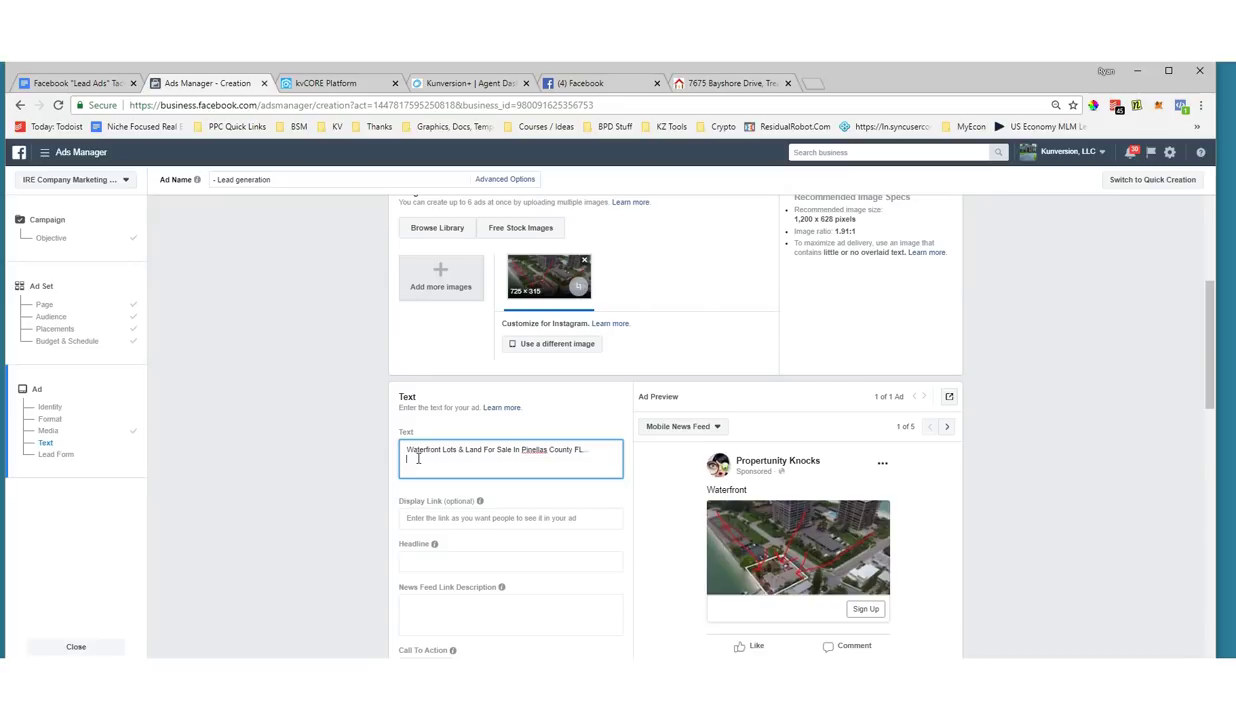
key("Return")
Switch to the eXp Realty site, sort the Pinellas County land results by Price $-$$, and examine the lowest-priced waterfront listings.
left_click(683, 83)
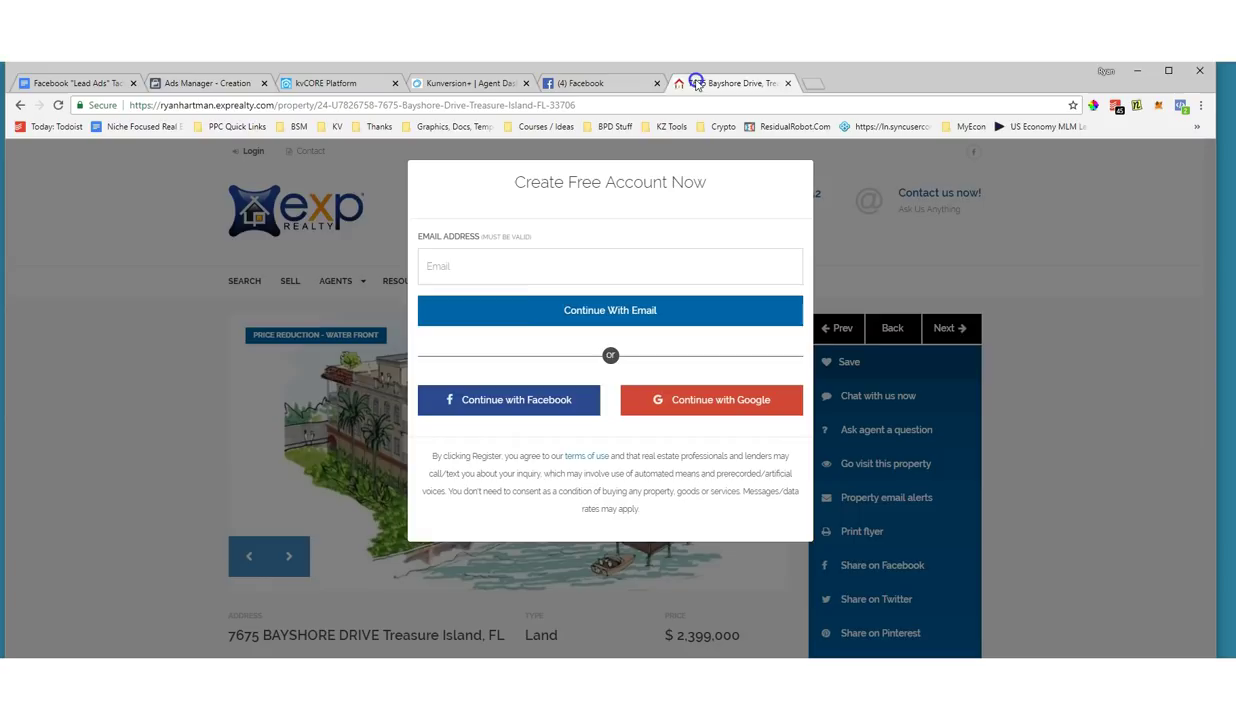
left_click(855, 245)
key("alt+Left")
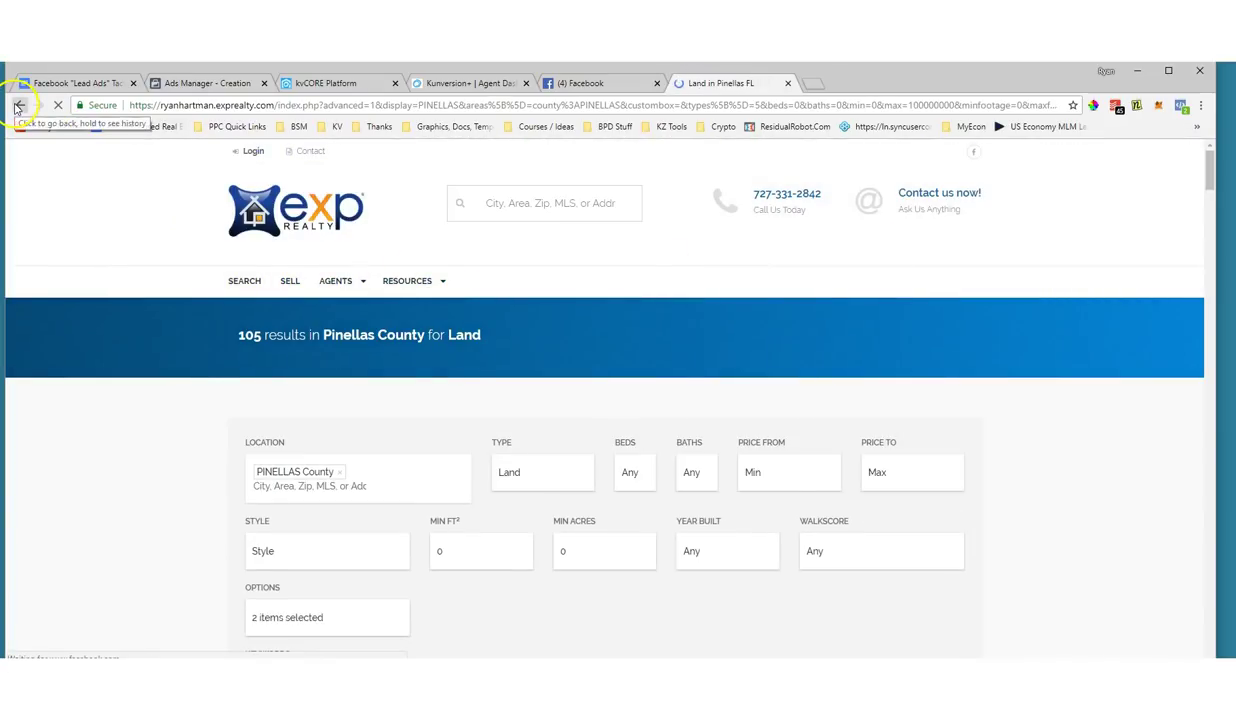
scroll(461, 350, "down", 4)
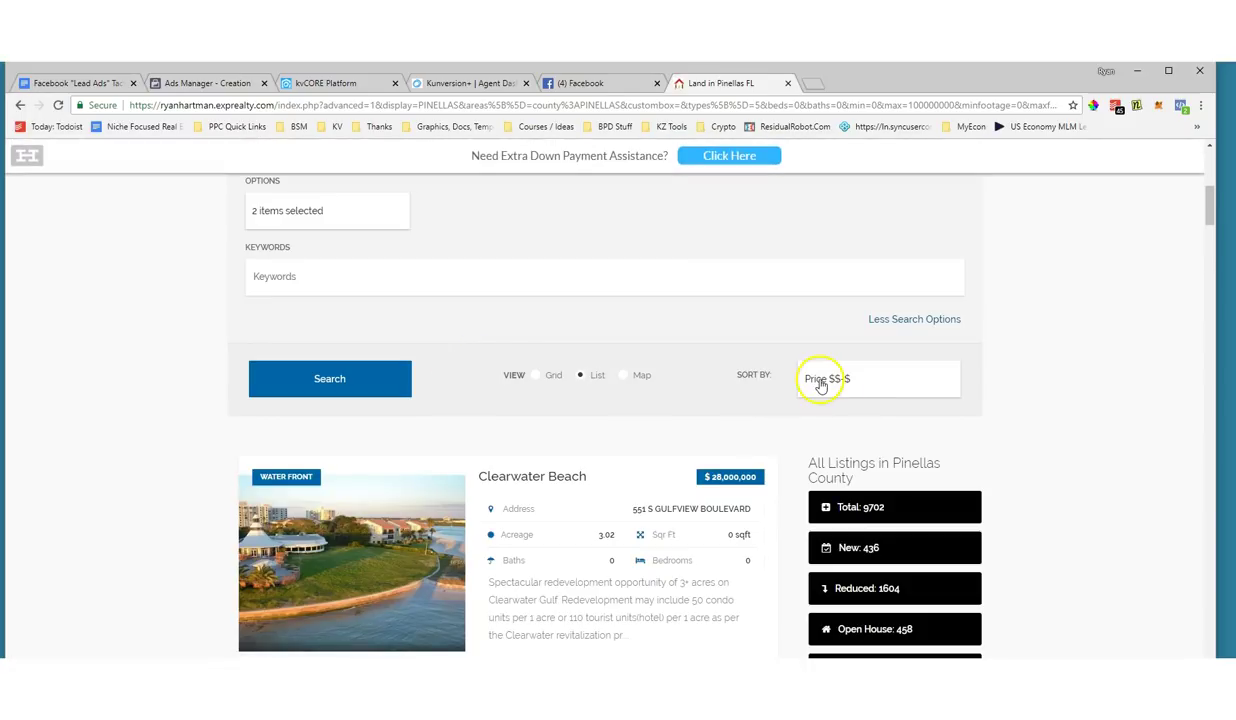
left_click(821, 382)
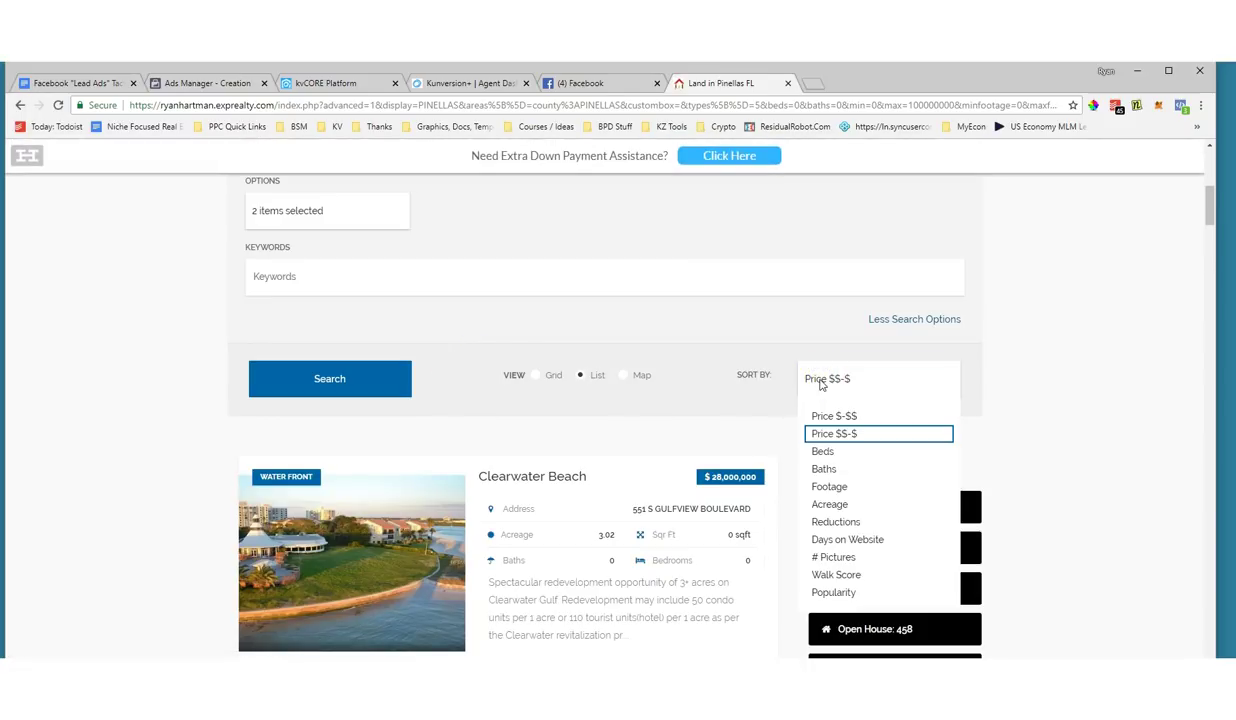
left_click(824, 414)
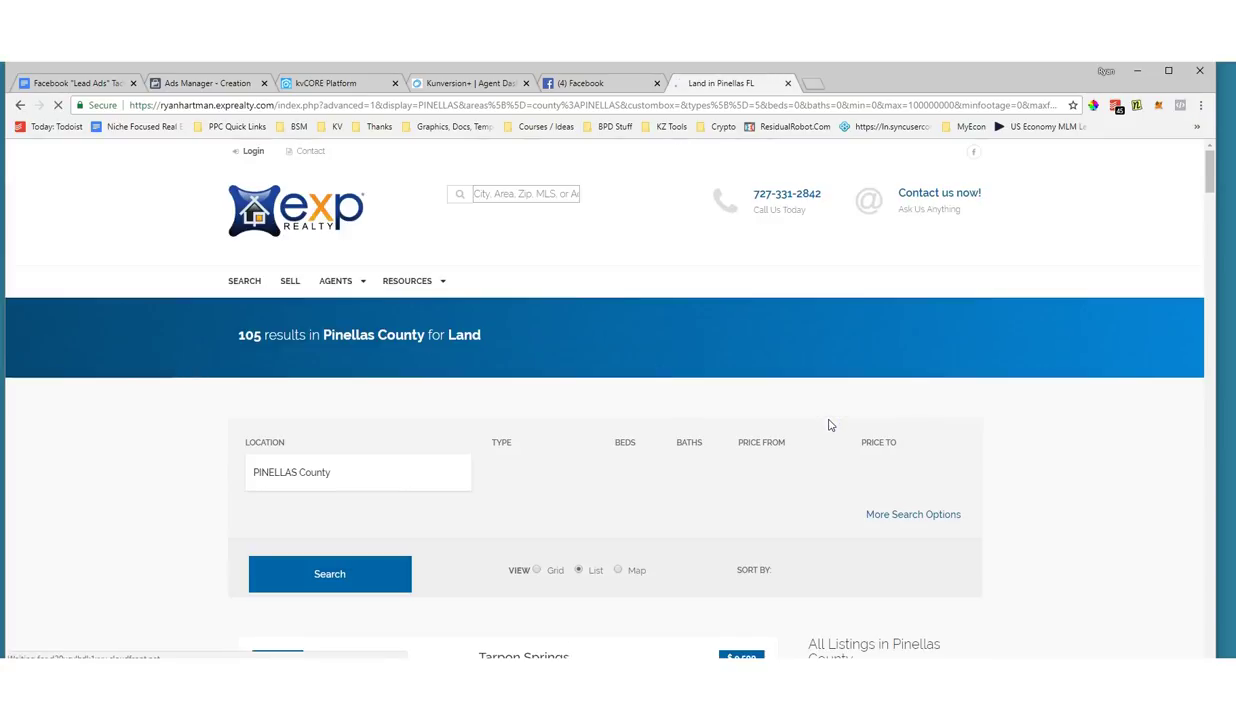
left_click(812, 419)
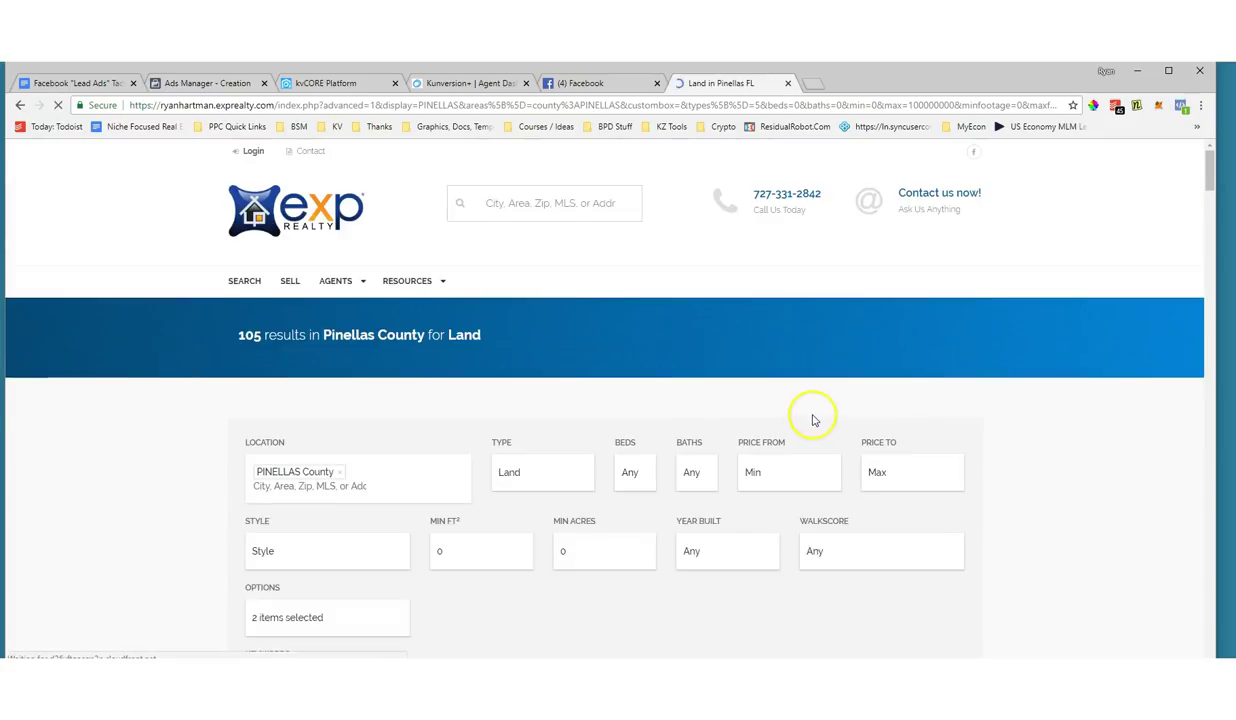
scroll(812, 420, "down", 1)
scroll(812, 420, "down", 8)
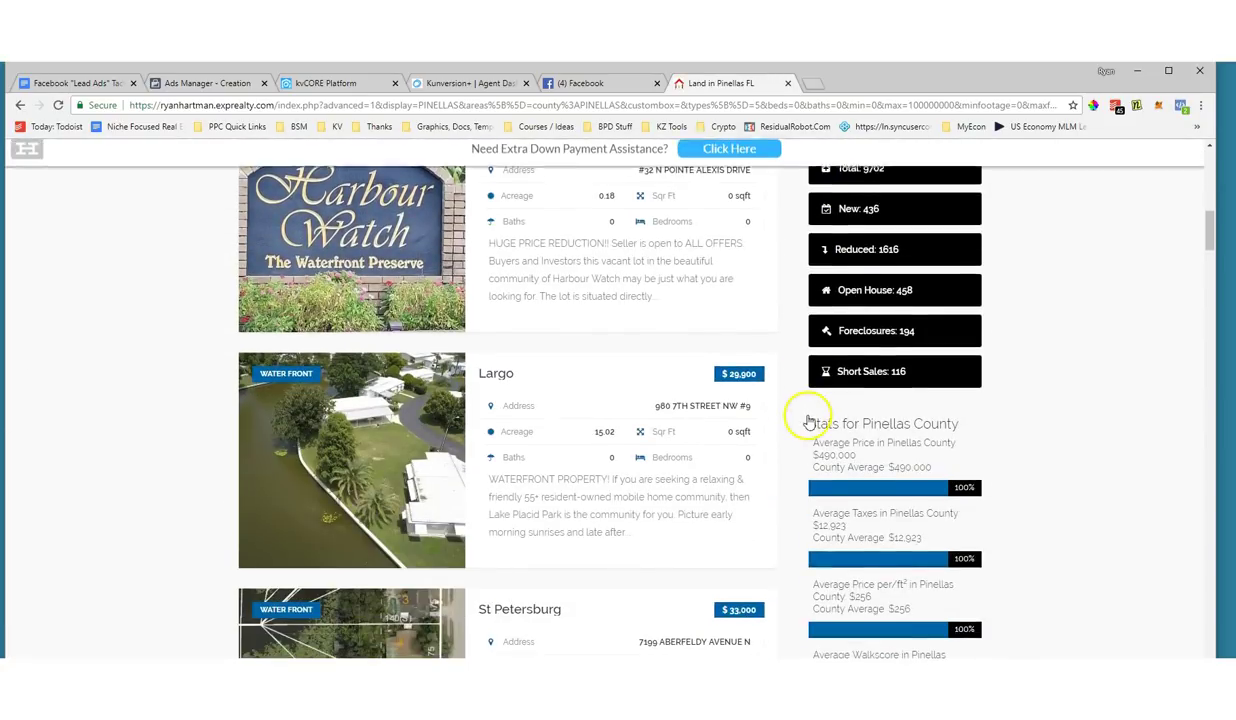
scroll(808, 420, "down", 1)
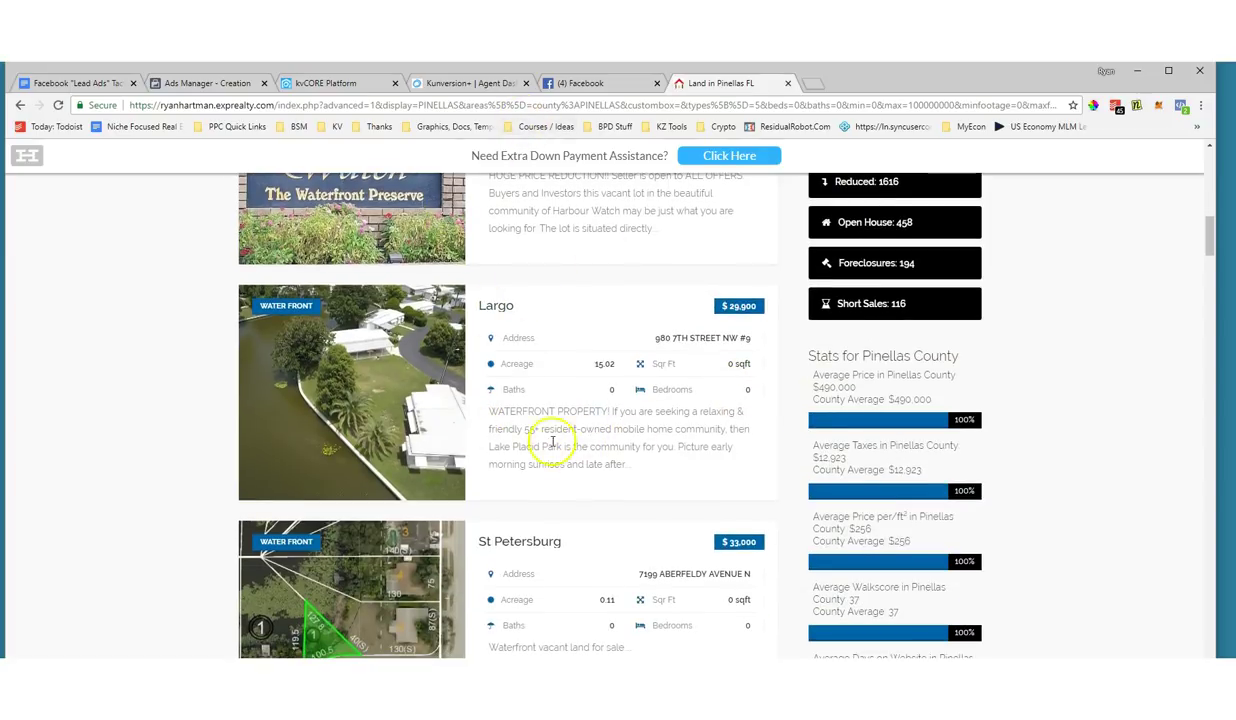
scroll(684, 317, "up", 5)
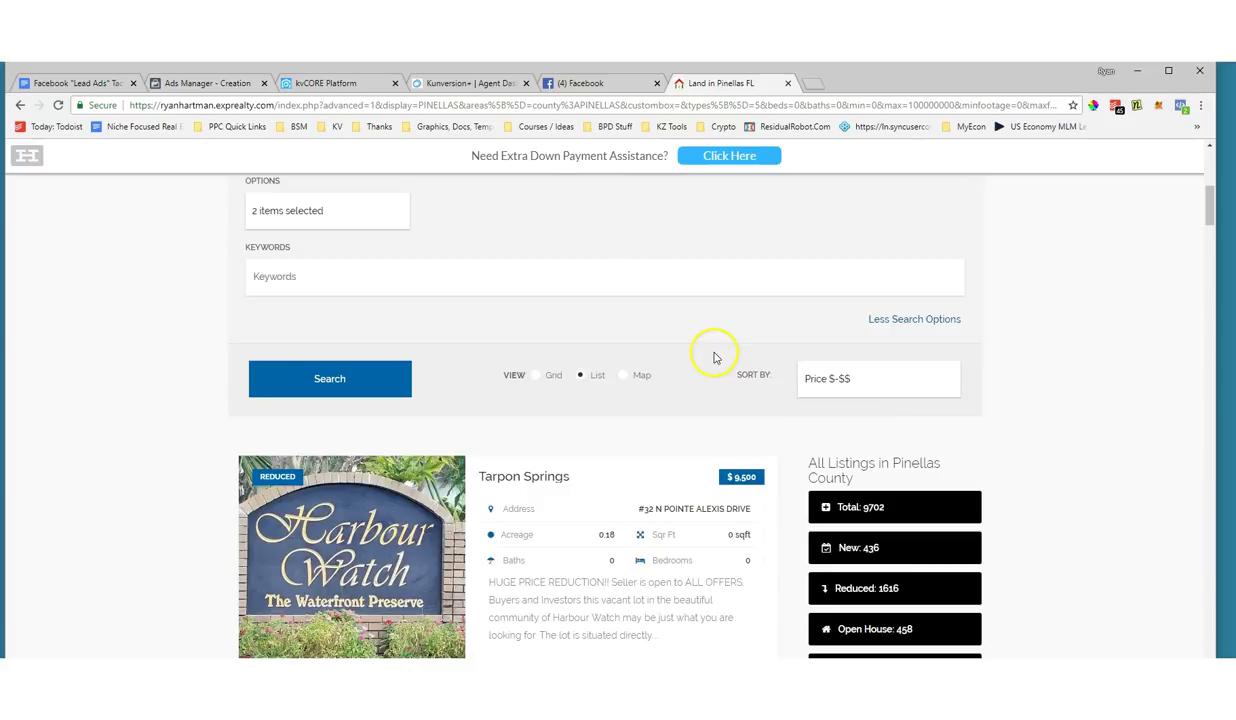
Return to Ads Manager and add the line "Priced from: $29,000 + $28 Million +" to the ad text.
left_click(556, 84)
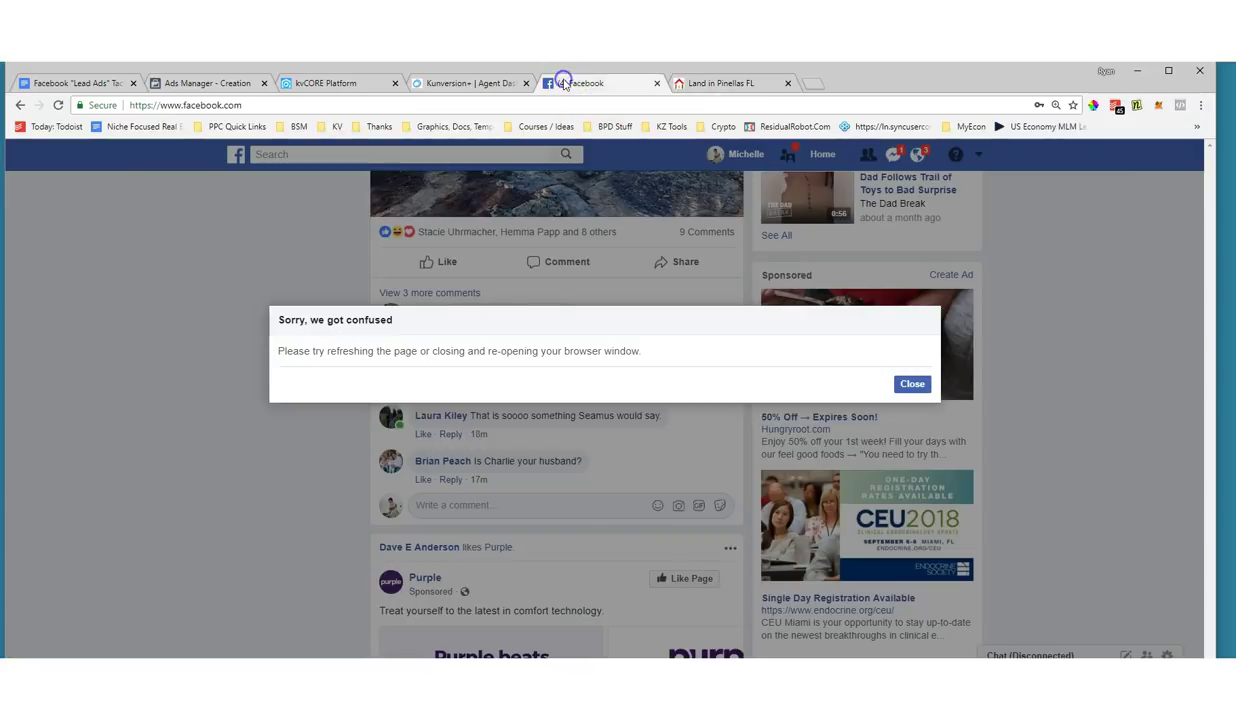
left_click(172, 83)
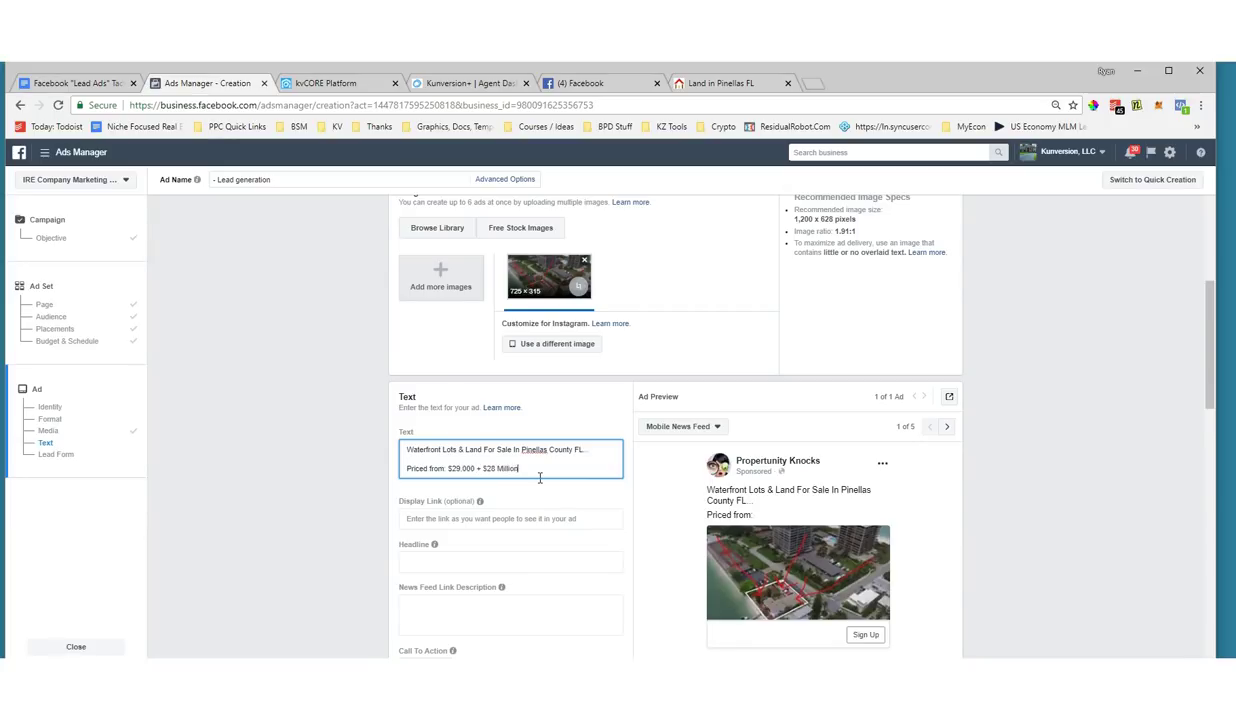
Set the ad headline to "Waterfont Land For Sale In Pinellas County".
scroll(483, 488, "down", 1)
left_click(446, 494)
type("Waterfont La")
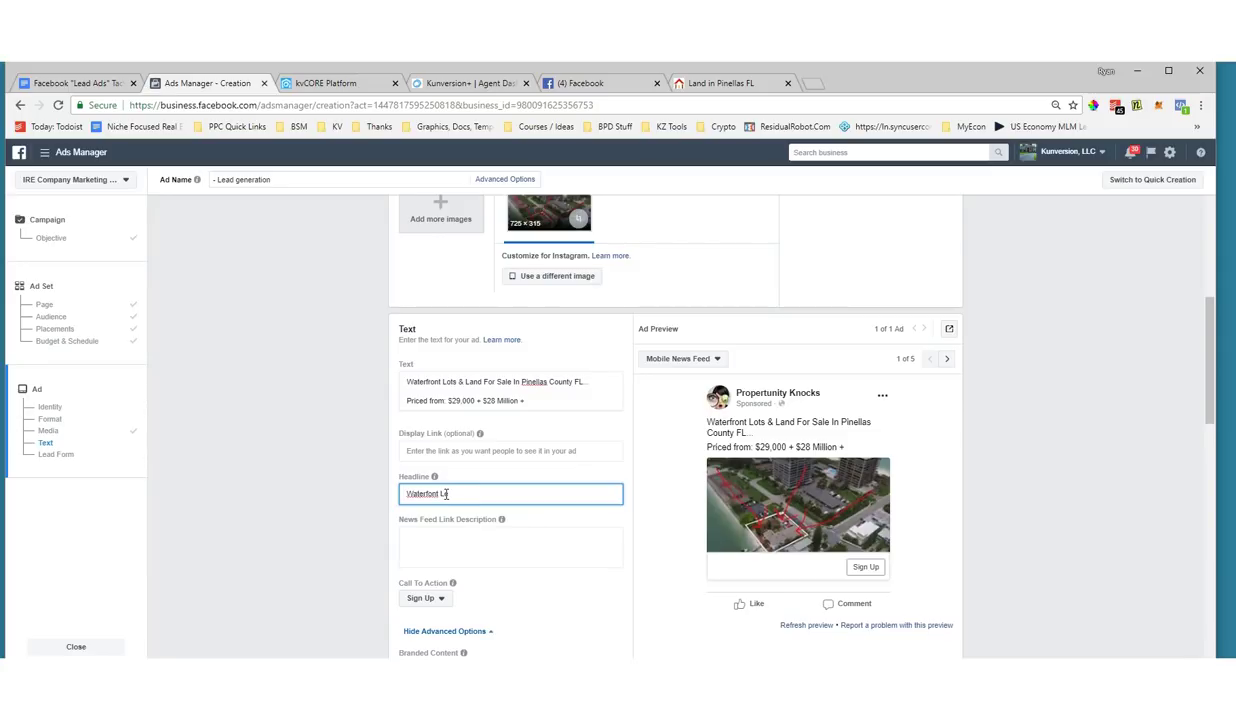
type("nd")
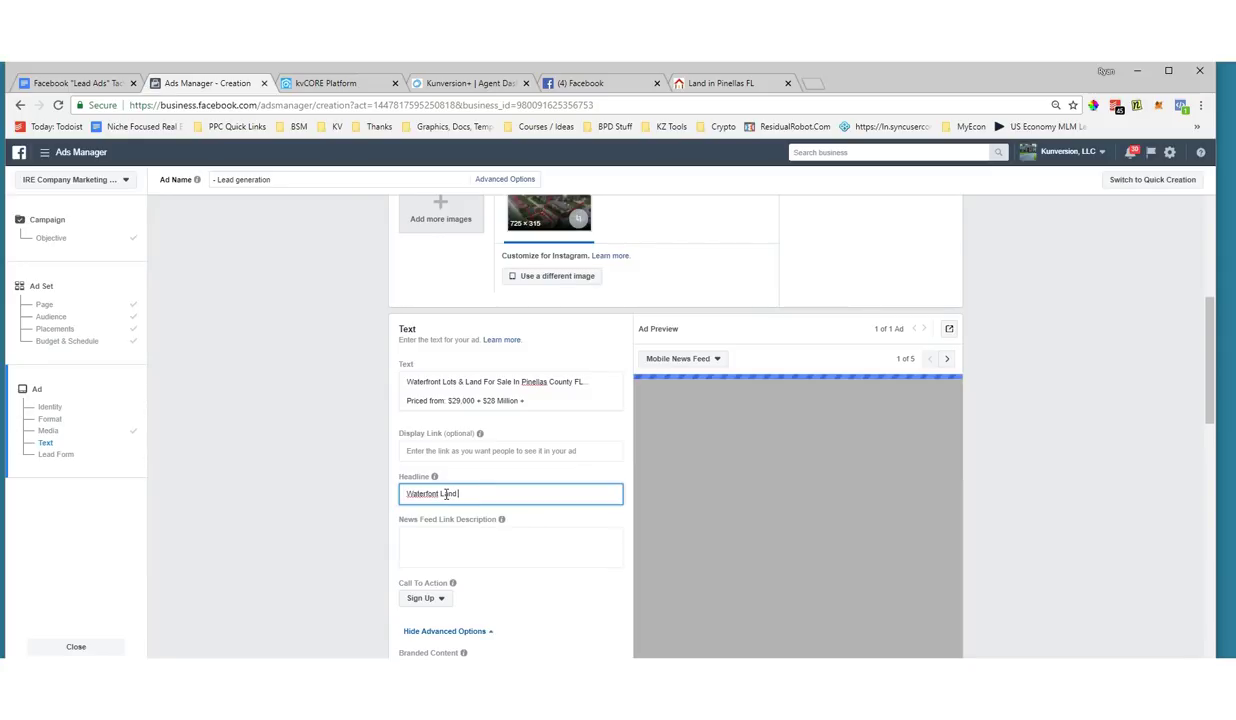
type(" For Sale In Pinellas County")
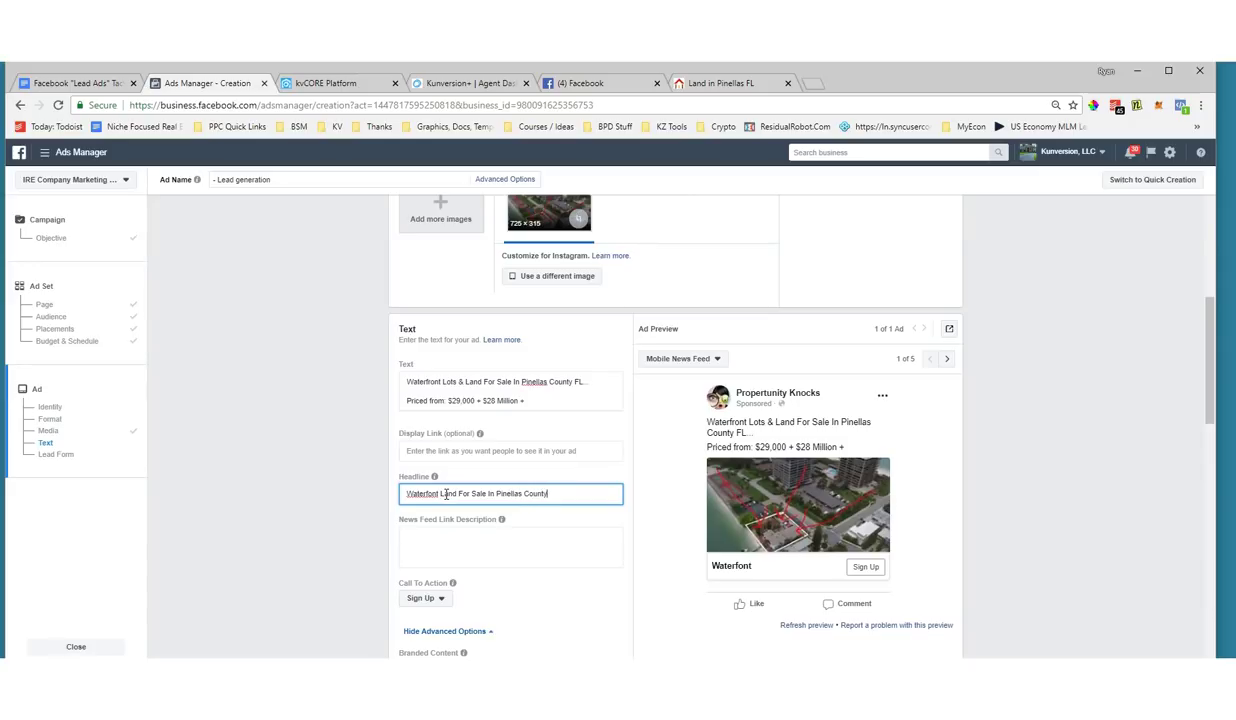
Set the News Feed link description to "See The List Now" and check the ad preview.
left_click(460, 547)
type("S")
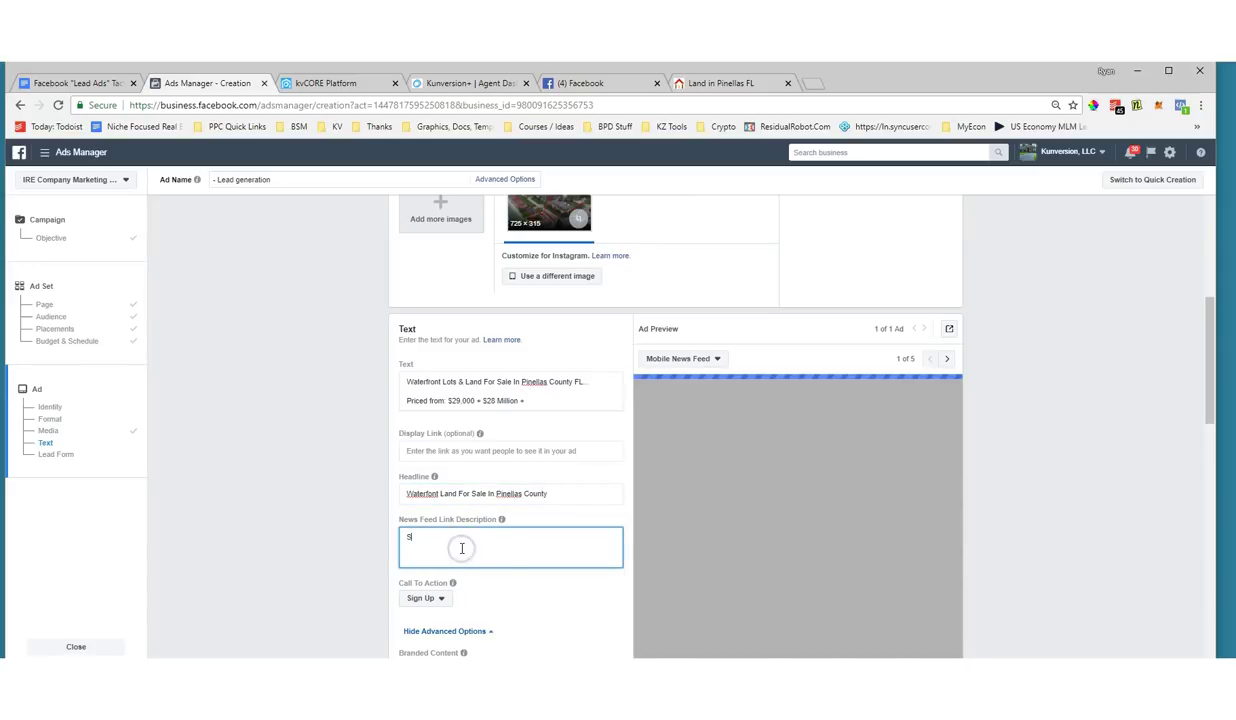
type("ee The List Now")
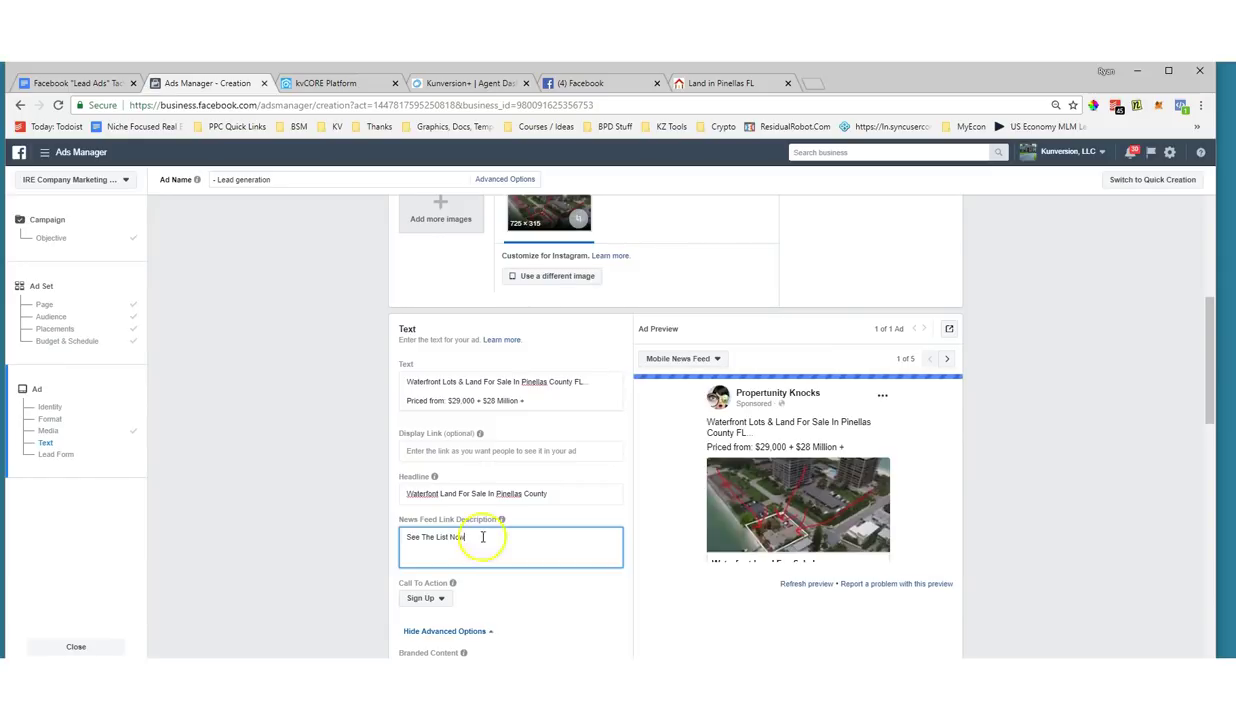
scroll(483, 538, "down", 1)
scroll(525, 467, "down", 1)
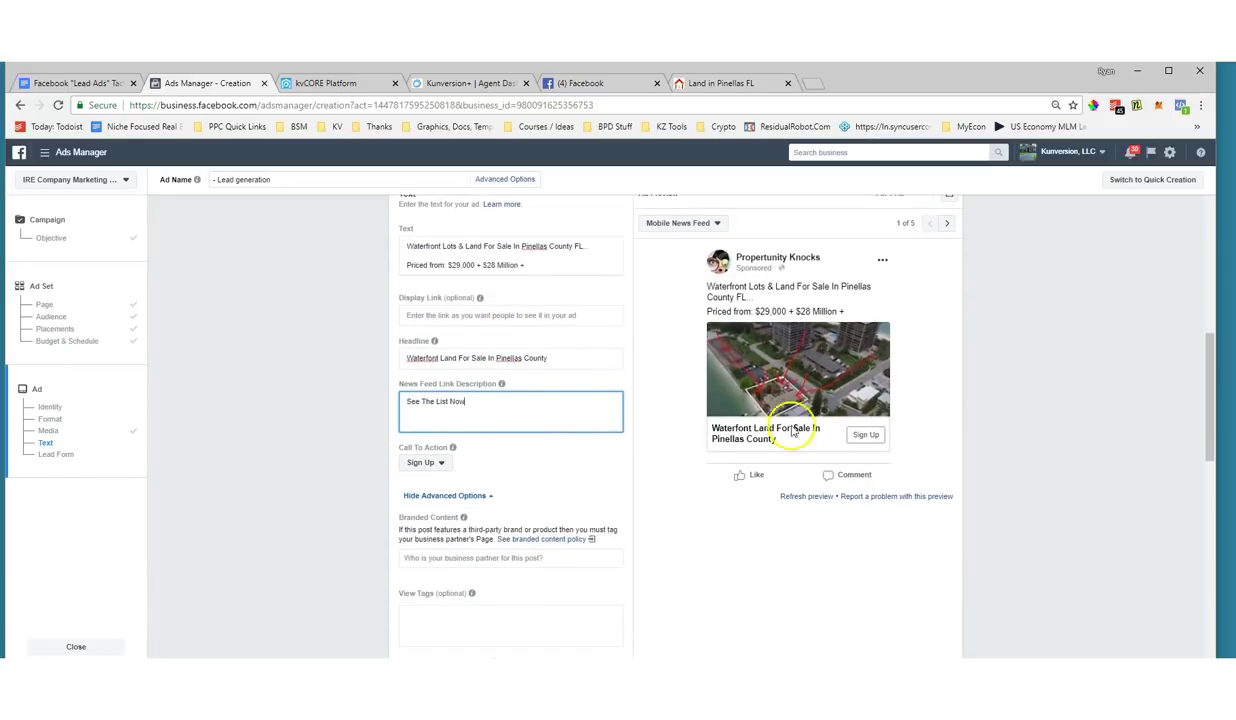
Set the ad's call to action to Learn More and check the updated ad preview.
left_click(450, 463)
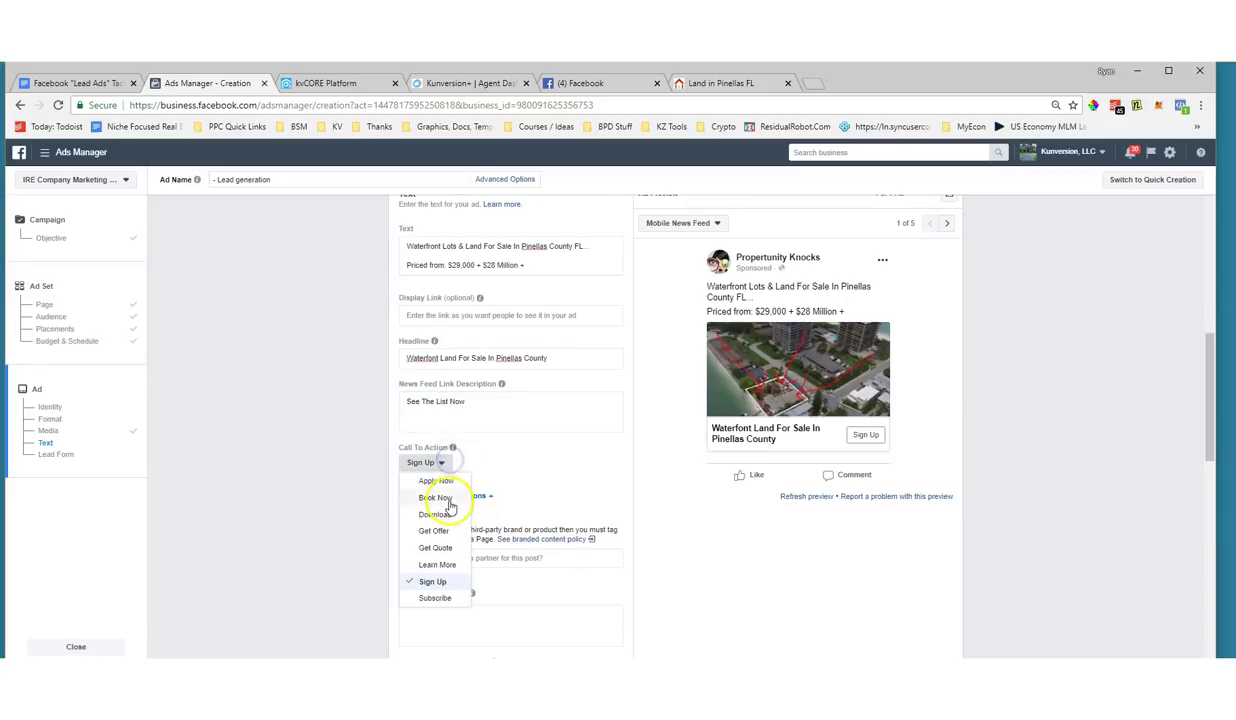
left_click(425, 564)
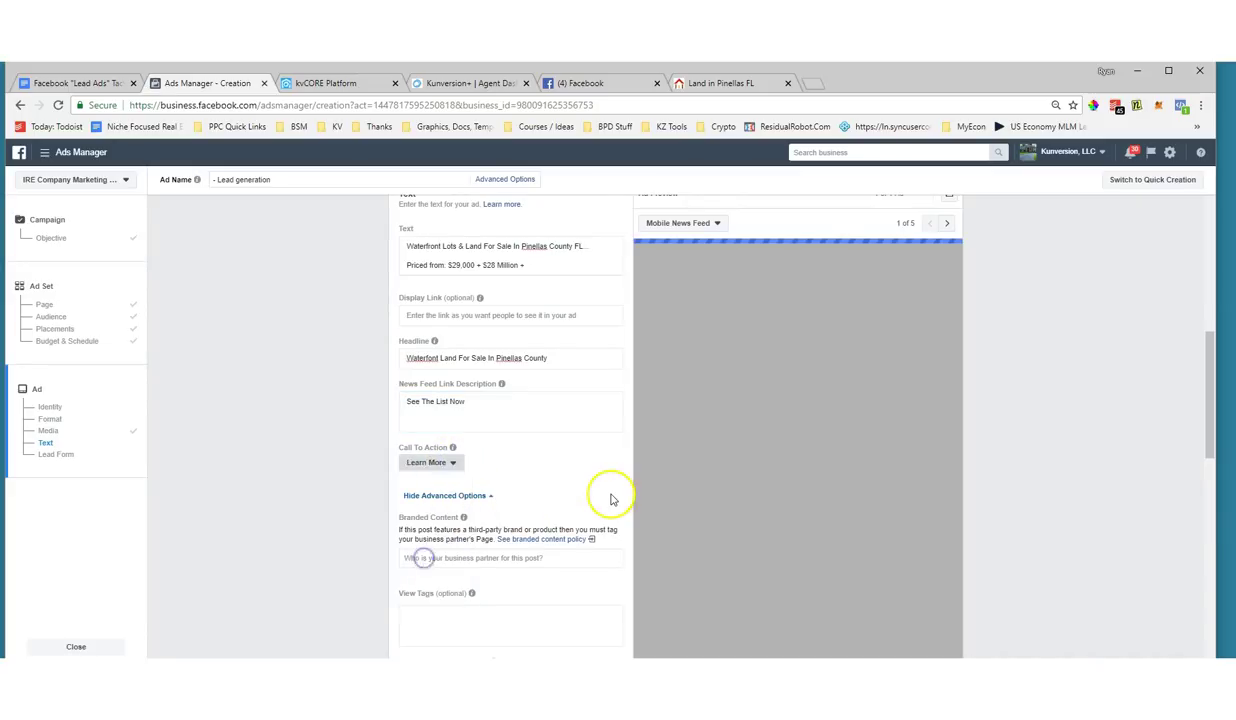
scroll(530, 462, "up", 6)
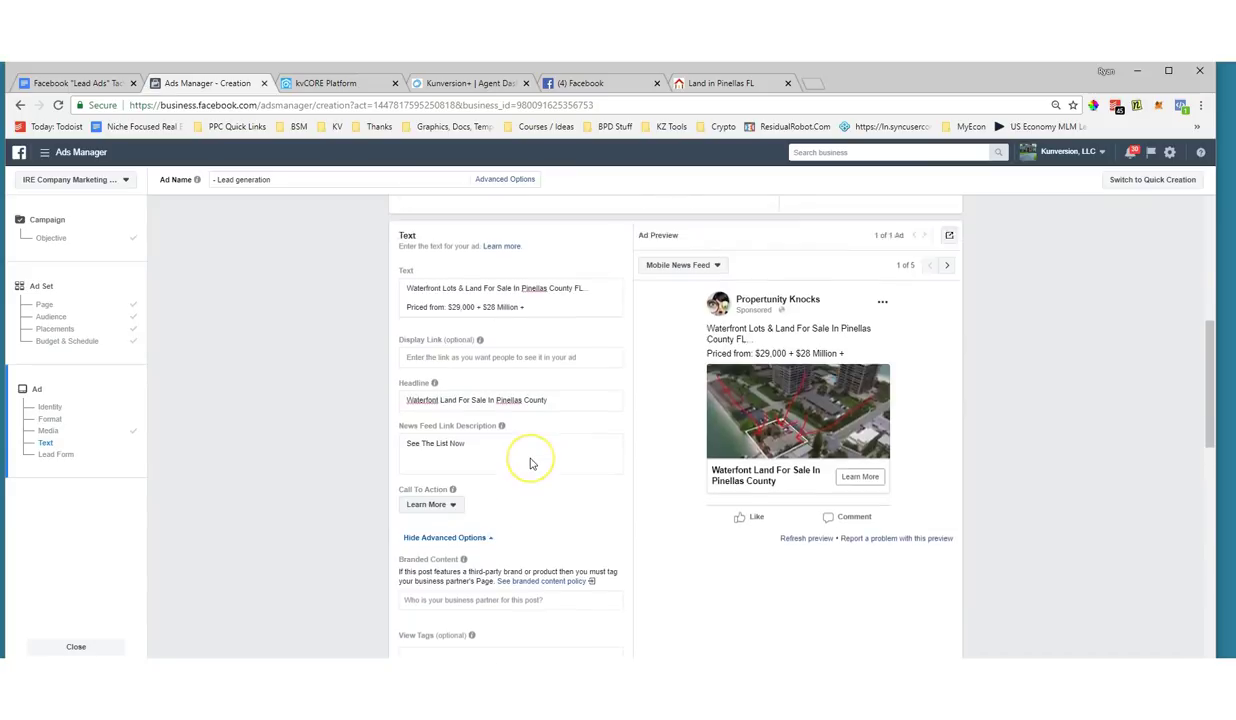
scroll(530, 462, "down", 5)
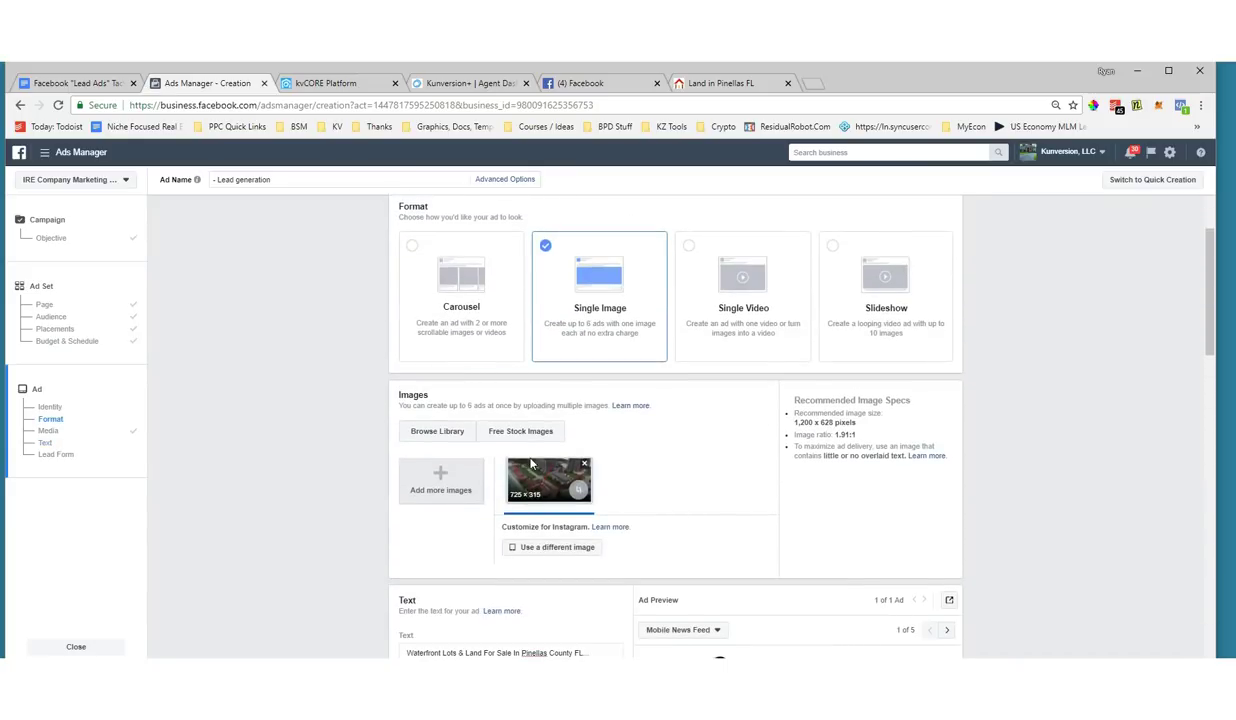
scroll(530, 462, "down", 2)
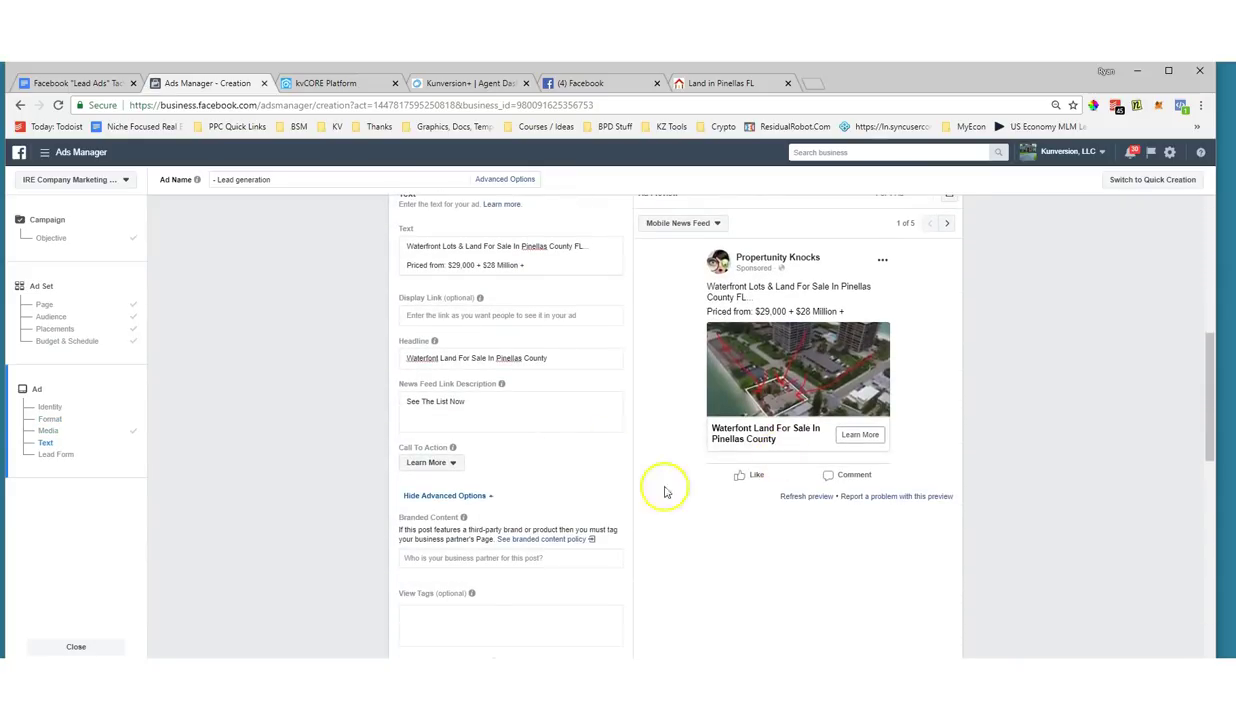
scroll(475, 485, "down", 1)
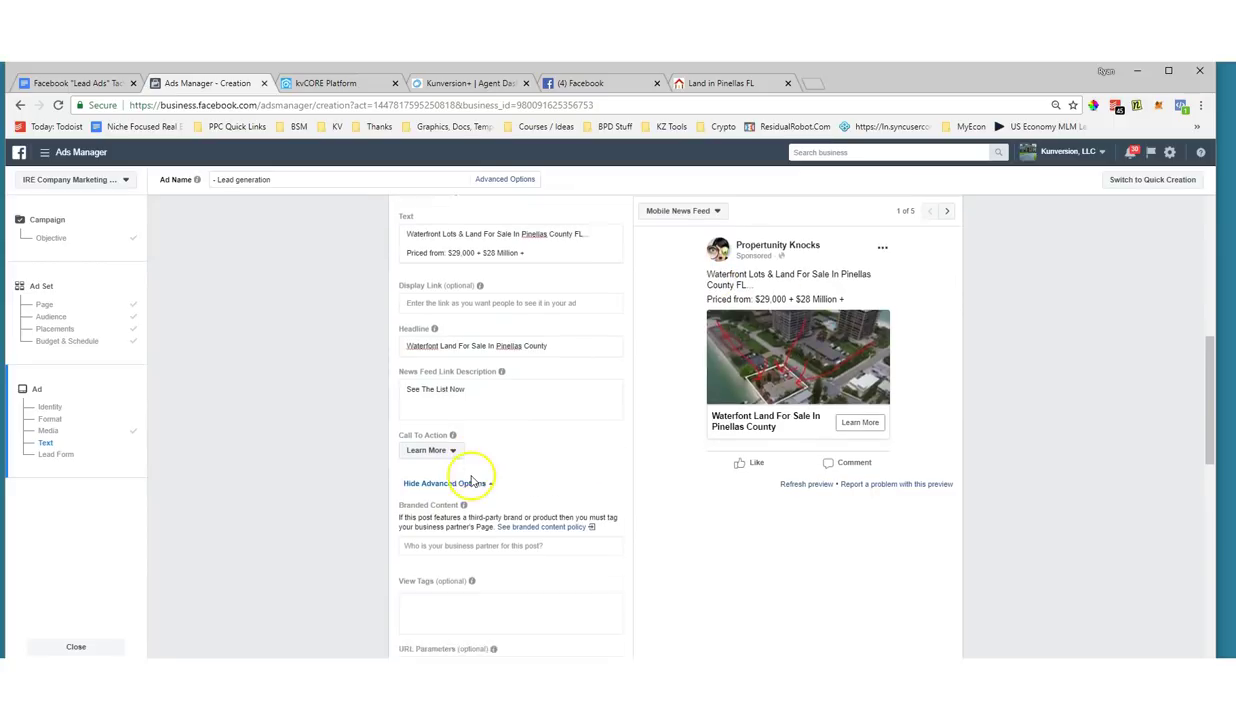
Examine the ad's advanced options and conversion tracking settings alongside the Mobile News Feed preview.
scroll(489, 509, "down", 3)
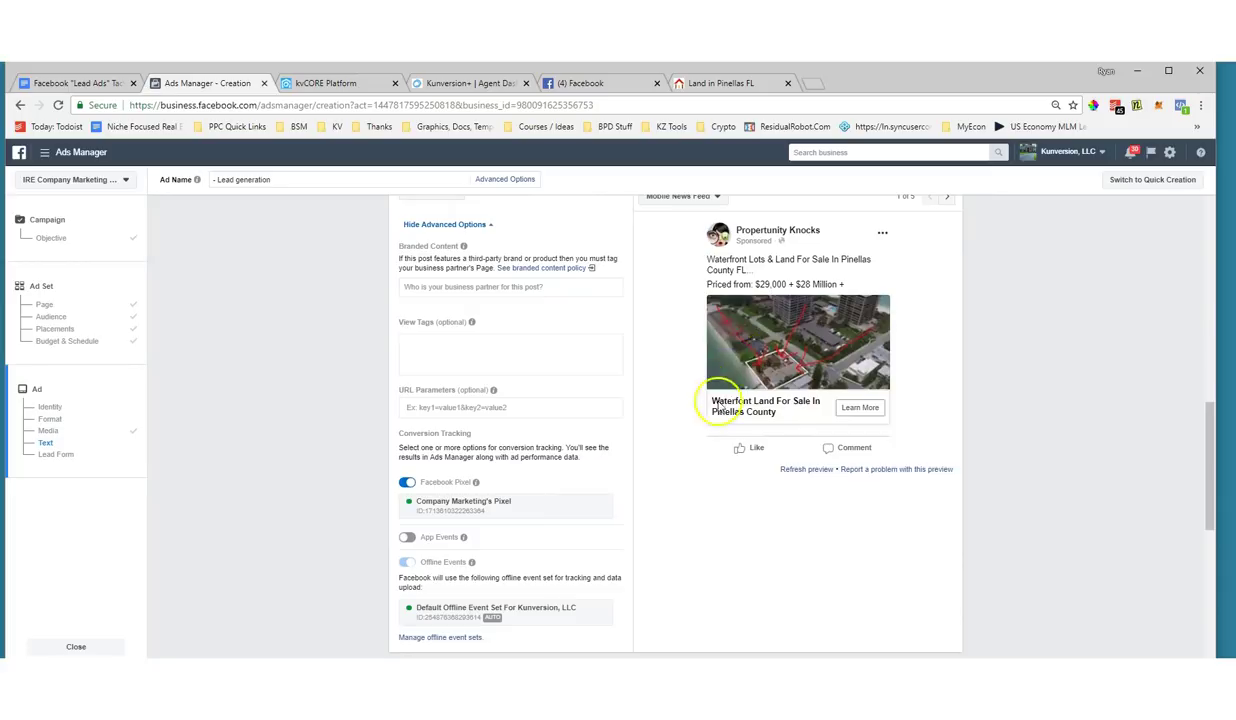
scroll(700, 420, "up", 1)
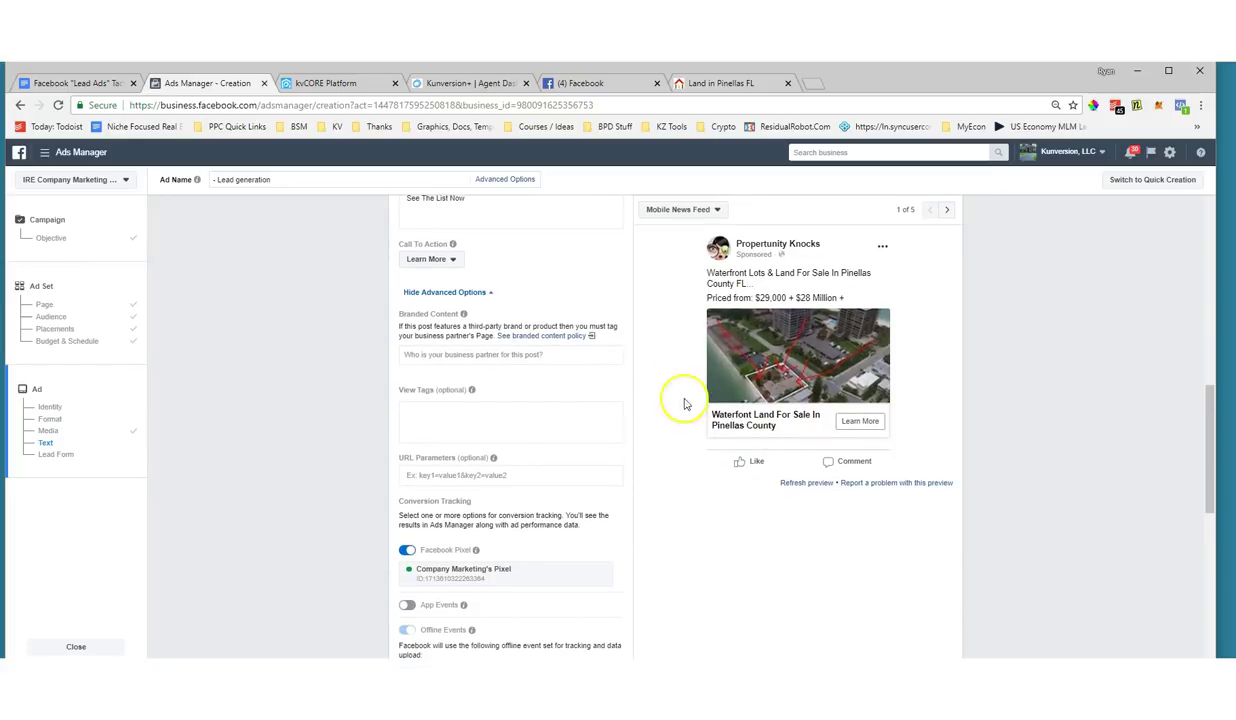
scroll(860, 465, "up", 3)
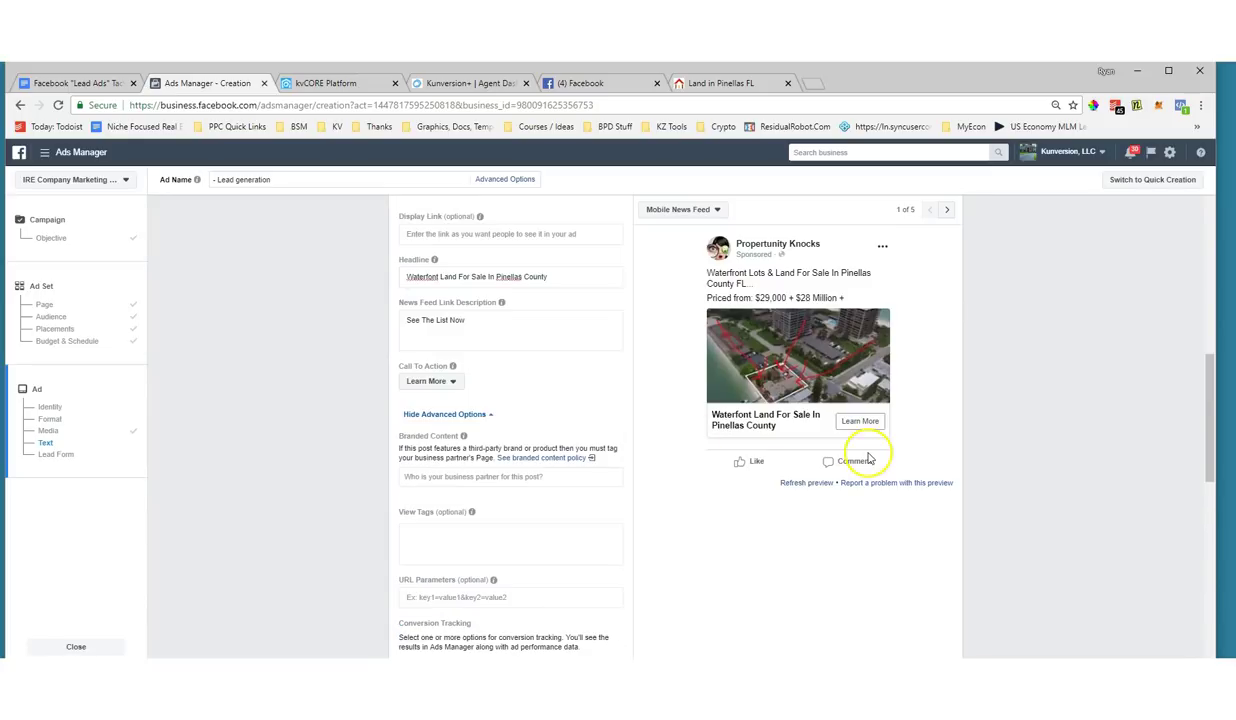
scroll(870, 470, "down", 3)
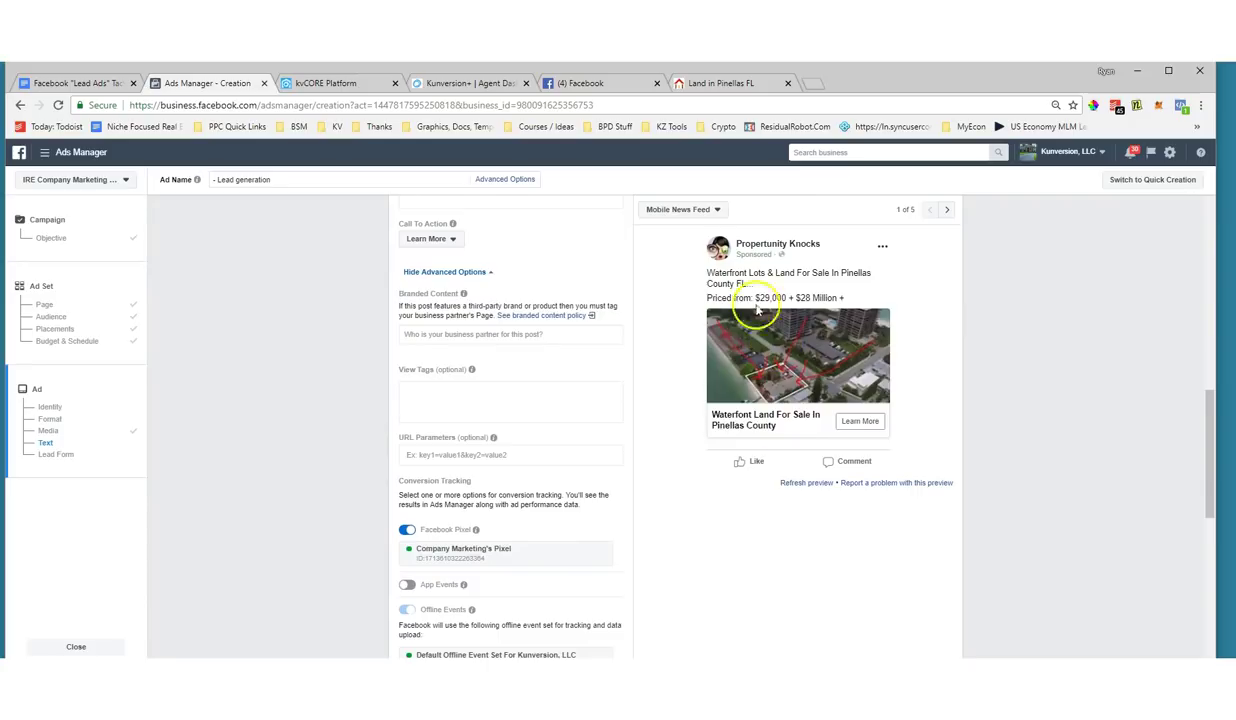
scroll(502, 453, "down", 2)
scroll(657, 408, "up", 2)
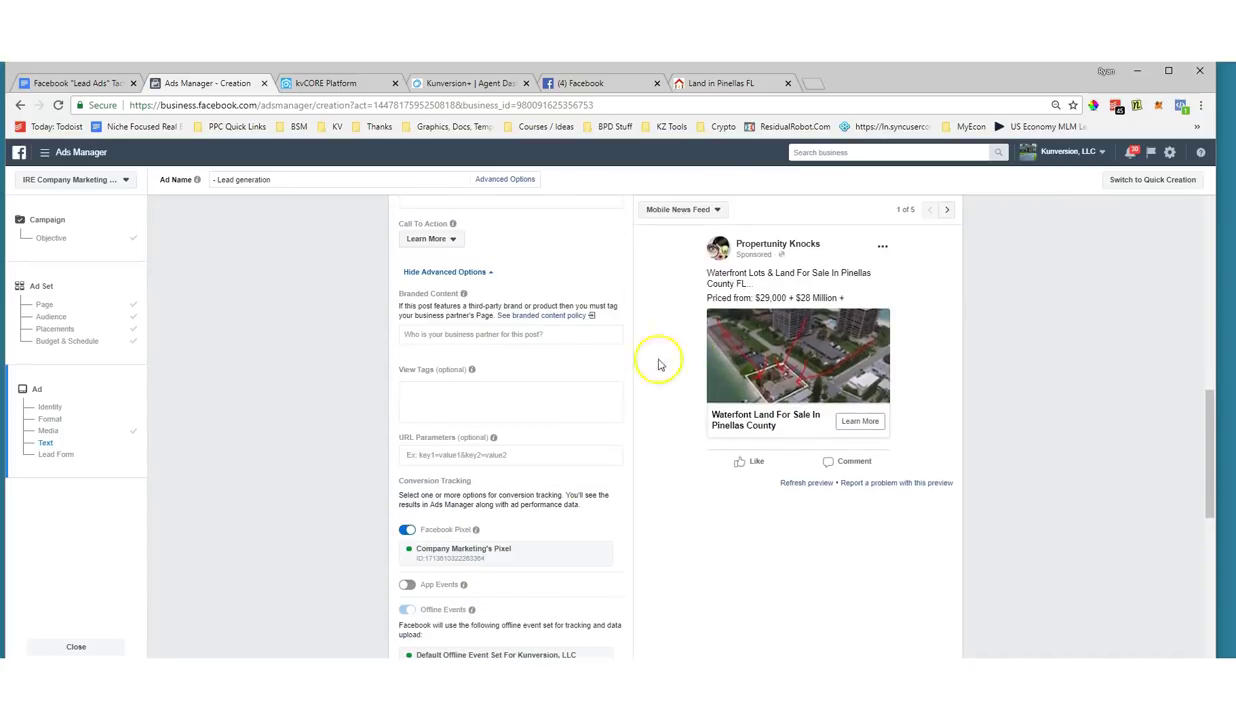
scroll(630, 375, "down", 3)
Examine the list of existing lead forms, temporarily marking several entries with red lines.
scroll(600, 390, "down", 2)
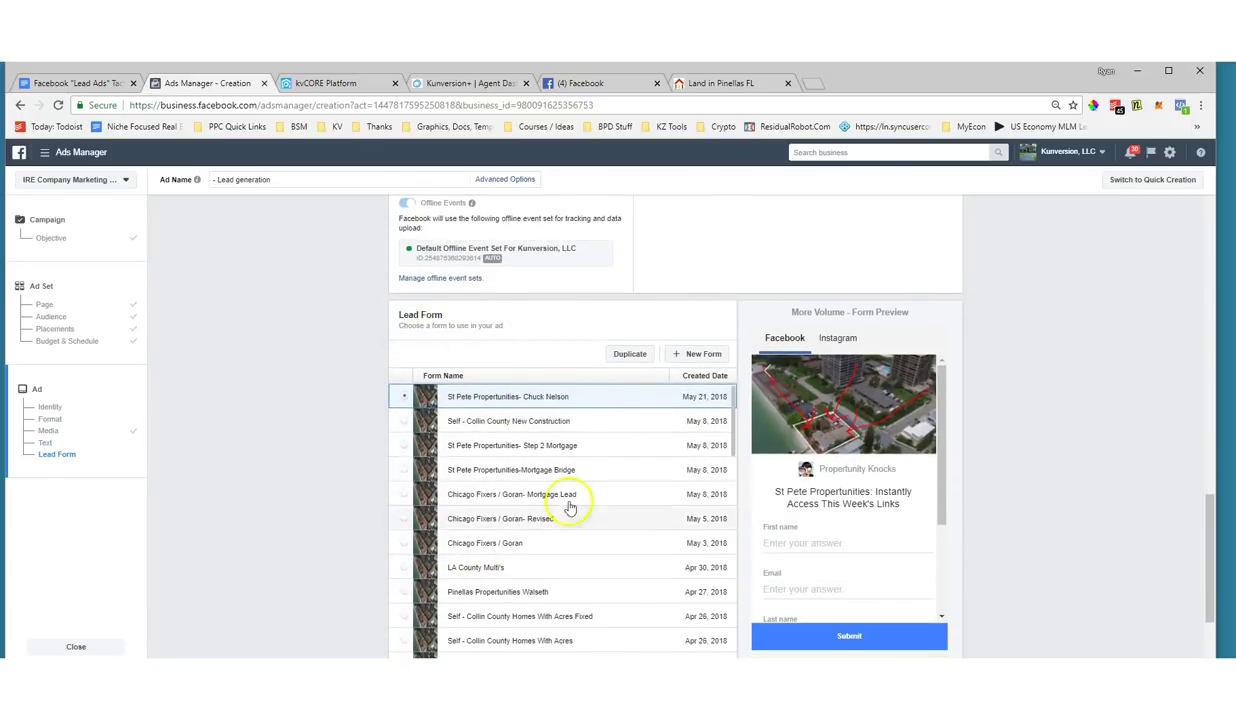
scroll(375, 374, "down", 1)
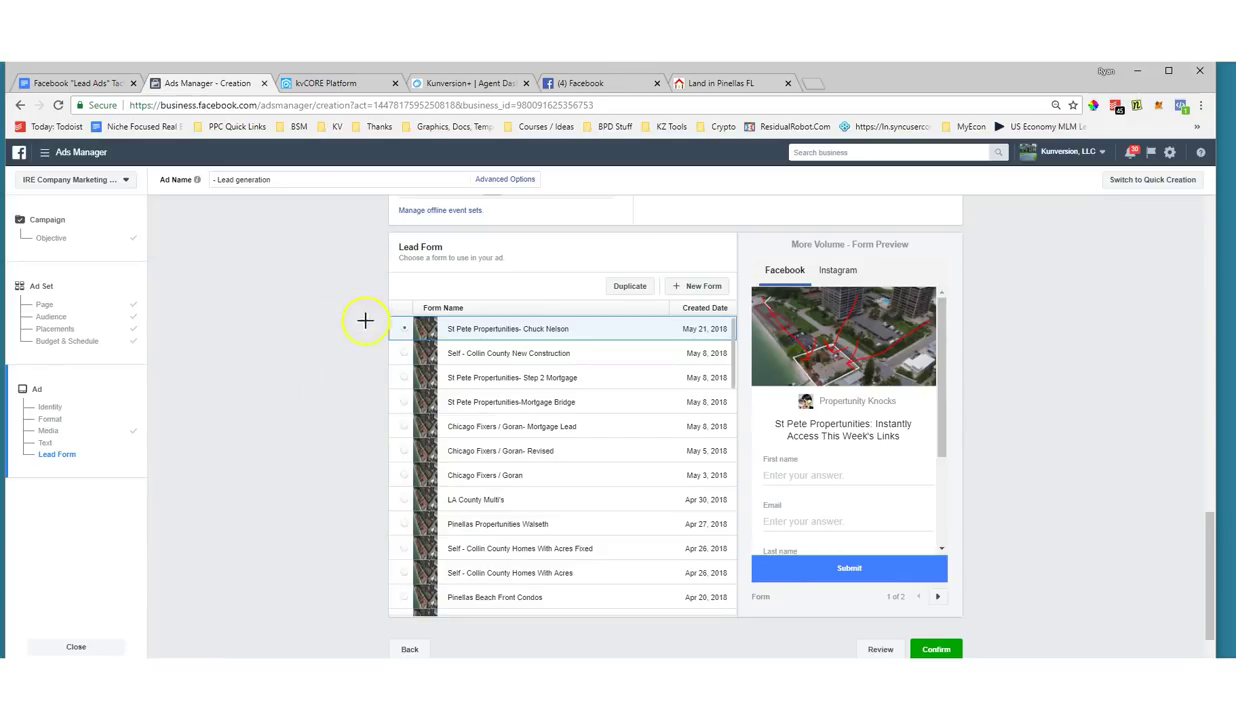
left_click_drag(282, 338, 371, 330)
left_click_drag(289, 389, 410, 360)
left_click_drag(310, 453, 400, 428)
mouse_move(341, 481)
left_mouse_down()
mouse_move(363, 477)
mouse_move(279, 516)
left_mouse_up()
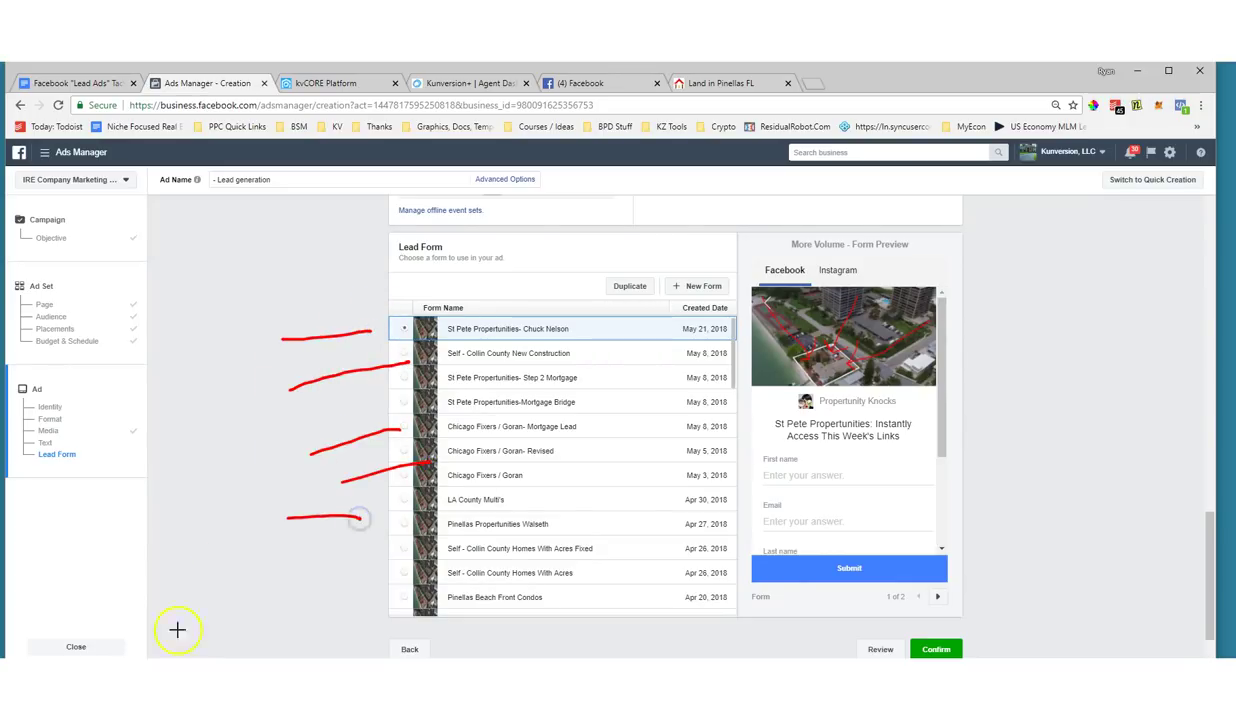
key("Escape")
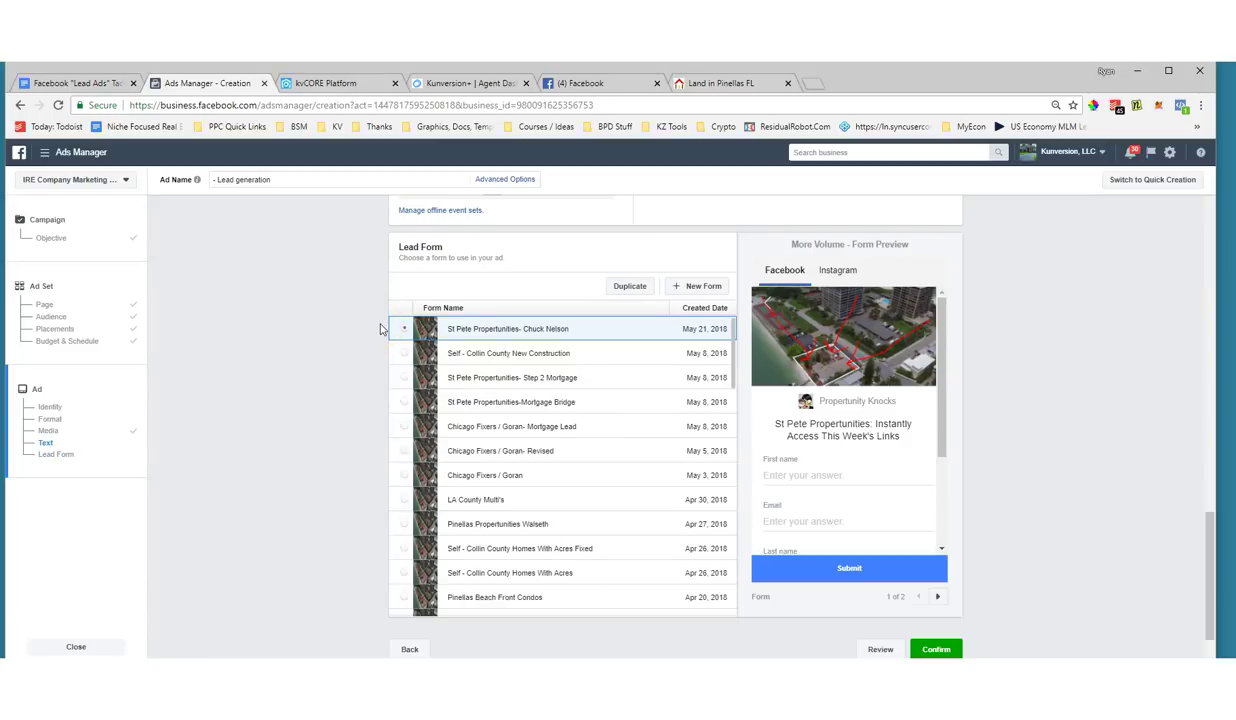
left_click(620, 292)
scroll(303, 408, "up", 10)
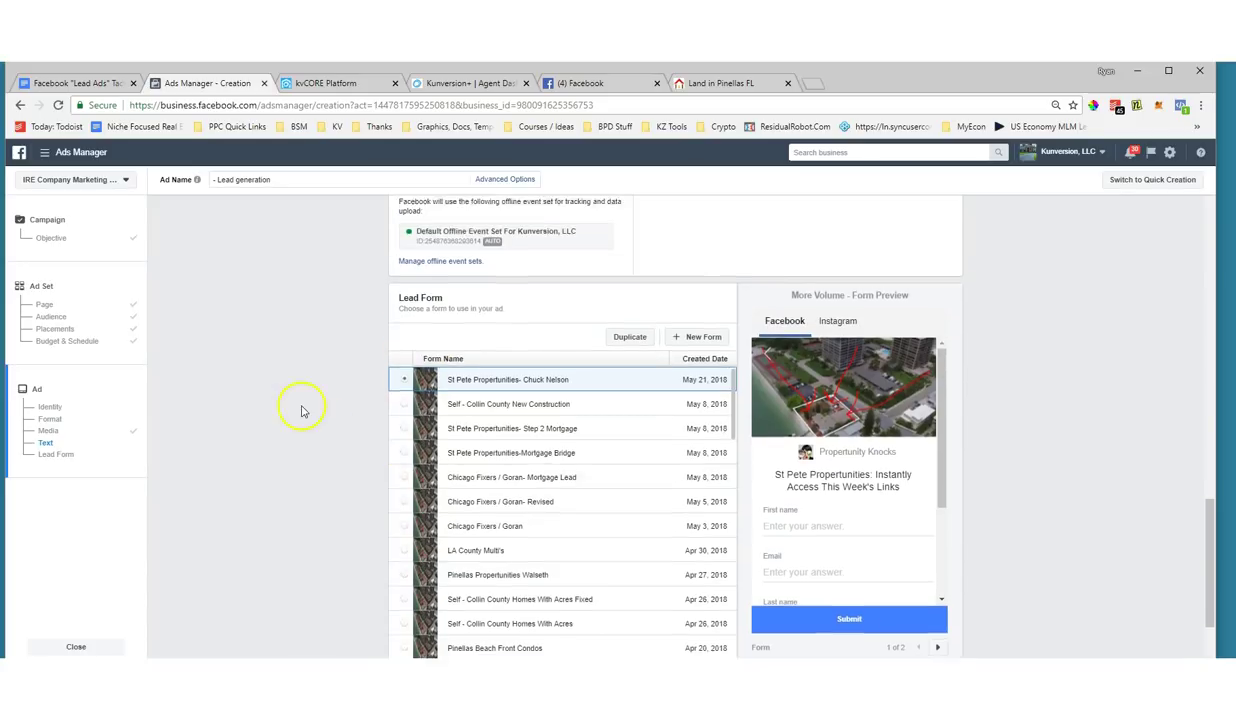
scroll(298, 403, "down", 3)
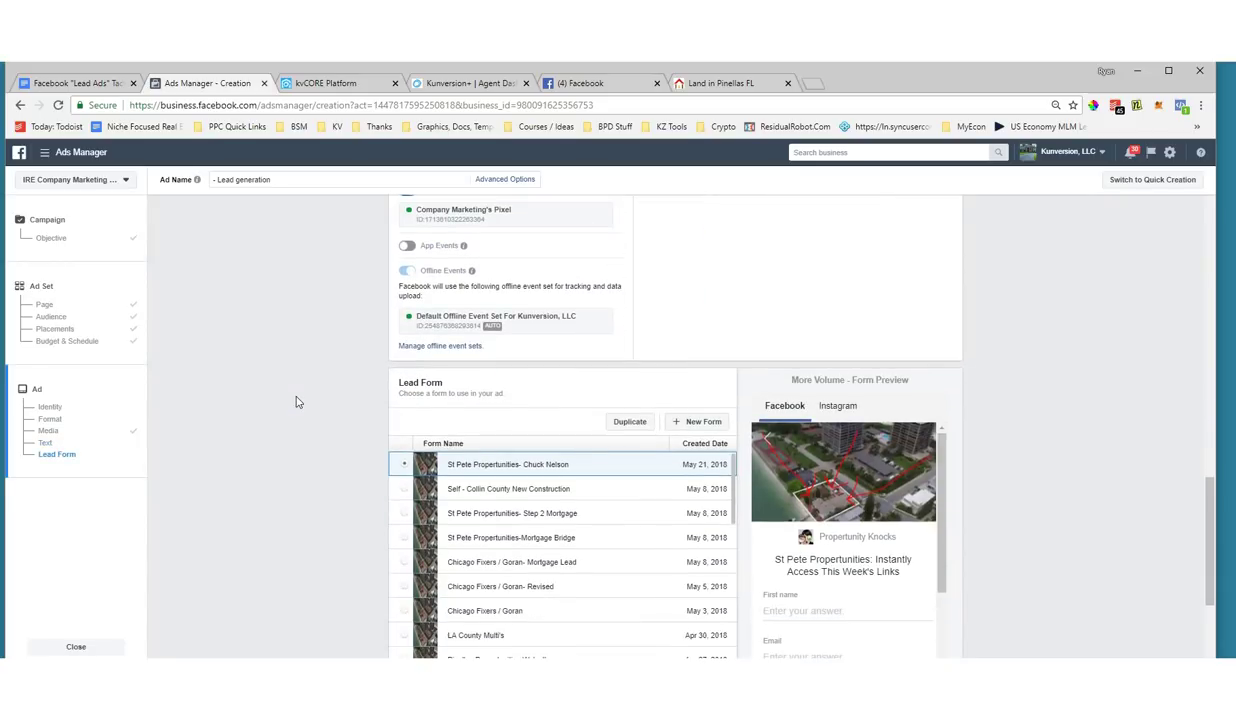
Create a new lead form and name it "Pinealls Waterfront Land".
left_click(697, 421)
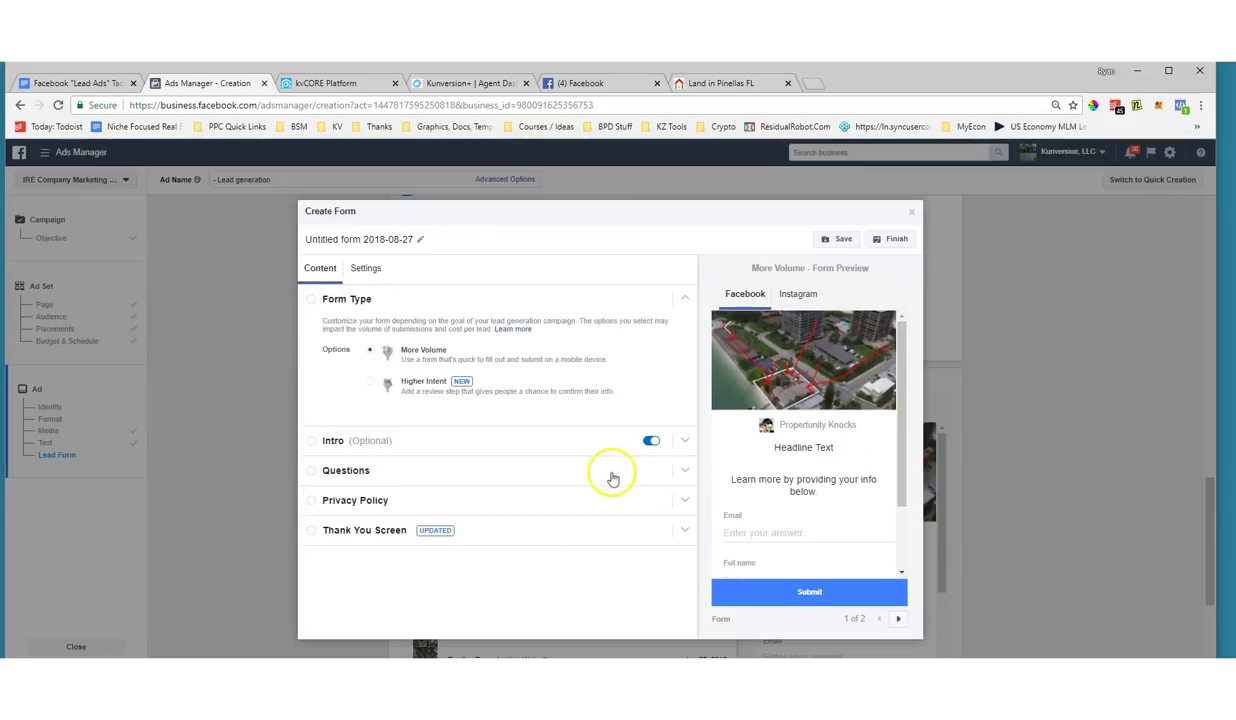
left_click(363, 239)
left_click(331, 240)
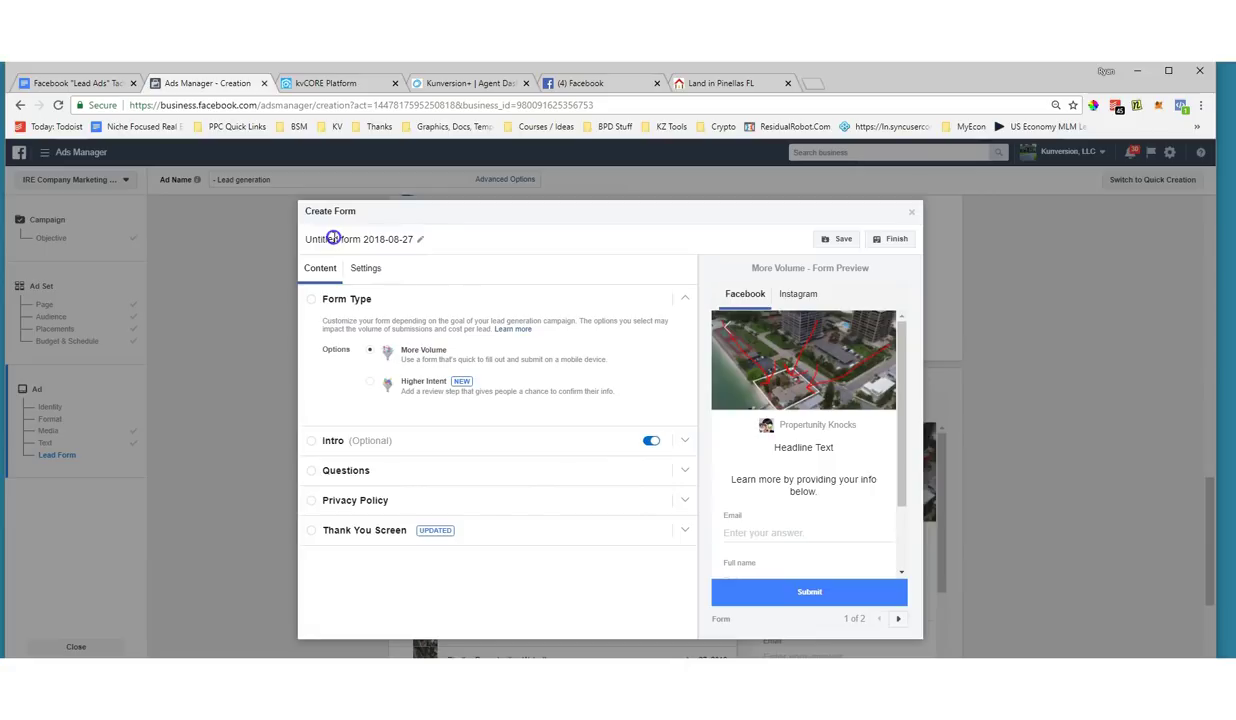
left_click(417, 241)
left_click_drag(412, 240, 300, 243)
type("Pinealls Waterfront Land")
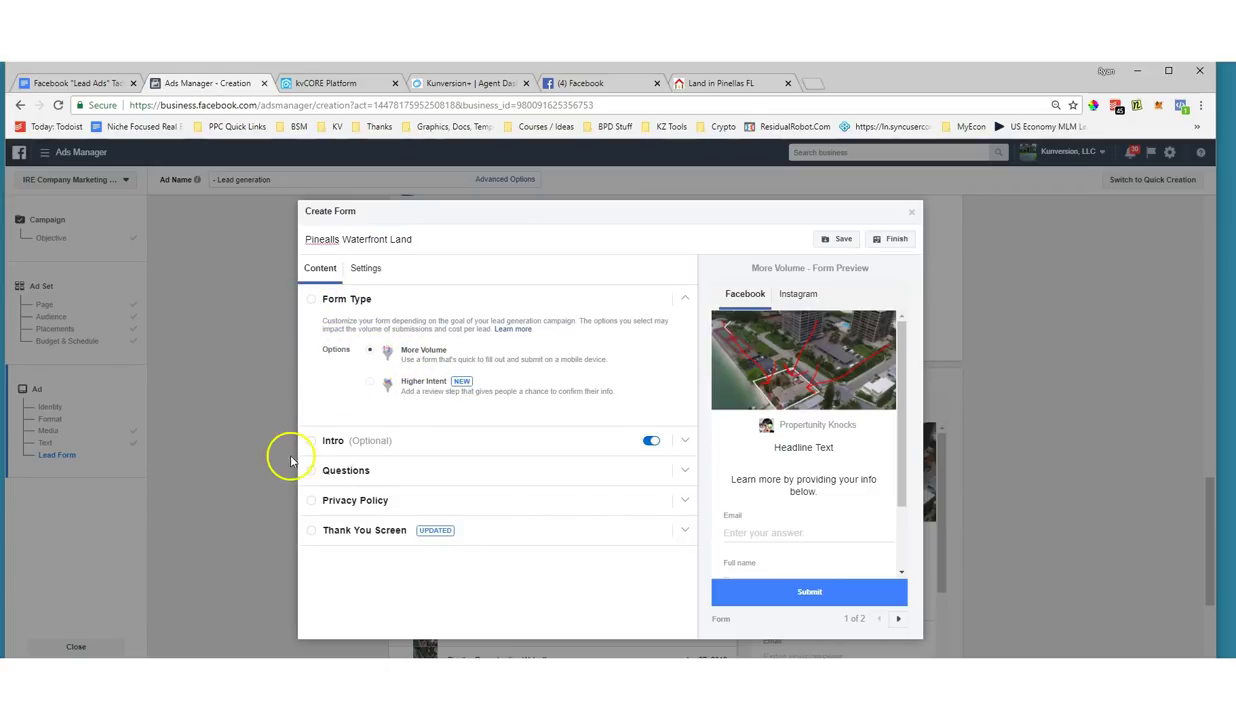
Turn off the optional Intro section of the lead form.
left_click(651, 441)
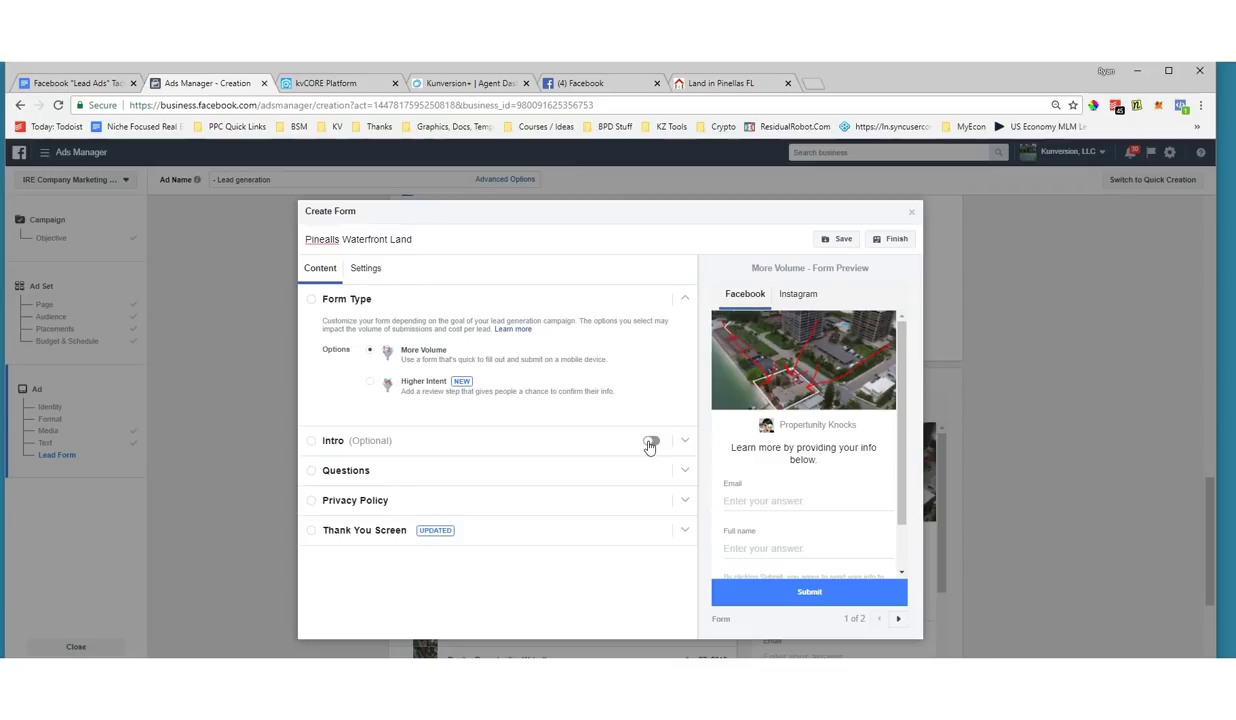
left_click(646, 442)
left_click(637, 330)
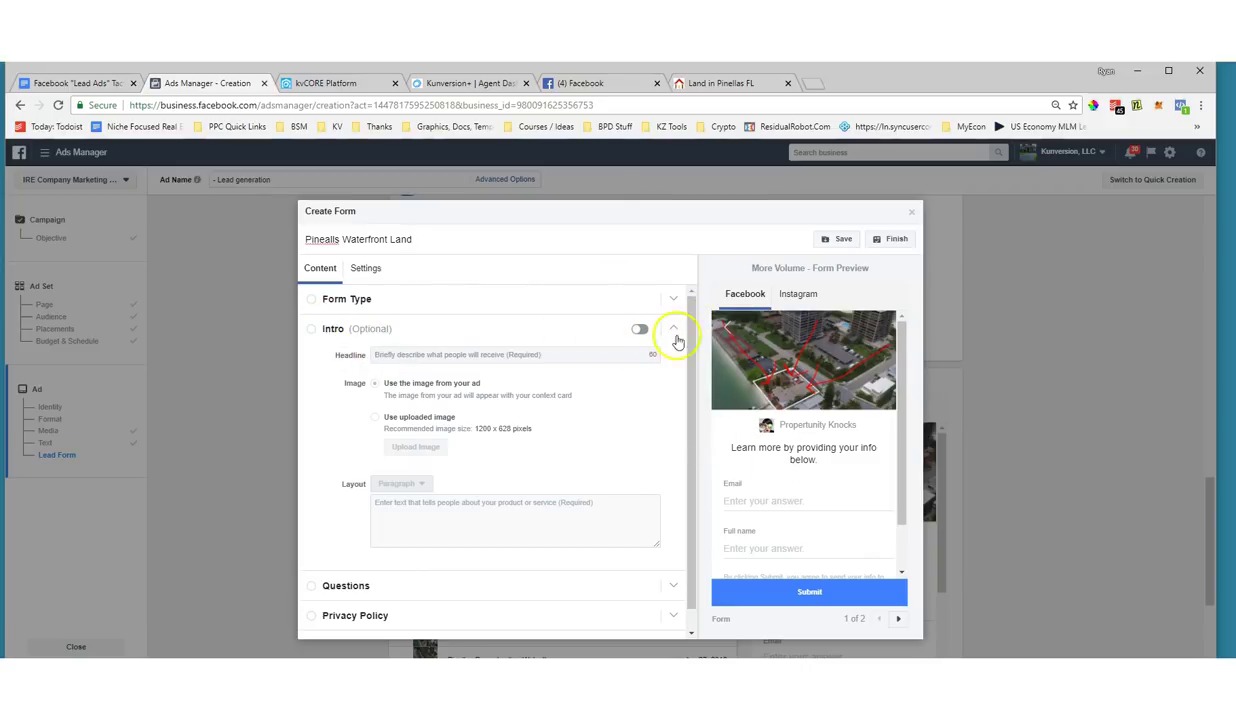
Set the headline of the form's questions to "Pinellas County Waterfront Land For Sale (See The List Now)".
scroll(420, 470, "down", 2)
left_click(390, 574)
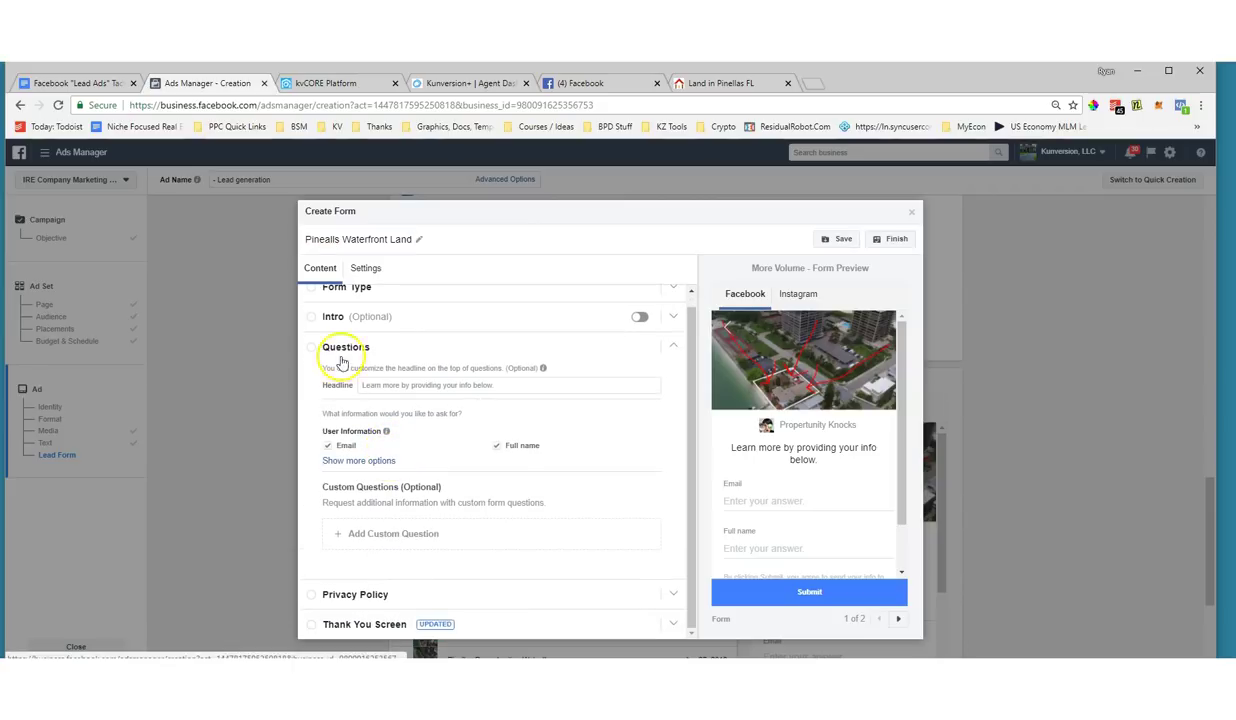
left_click(380, 390)
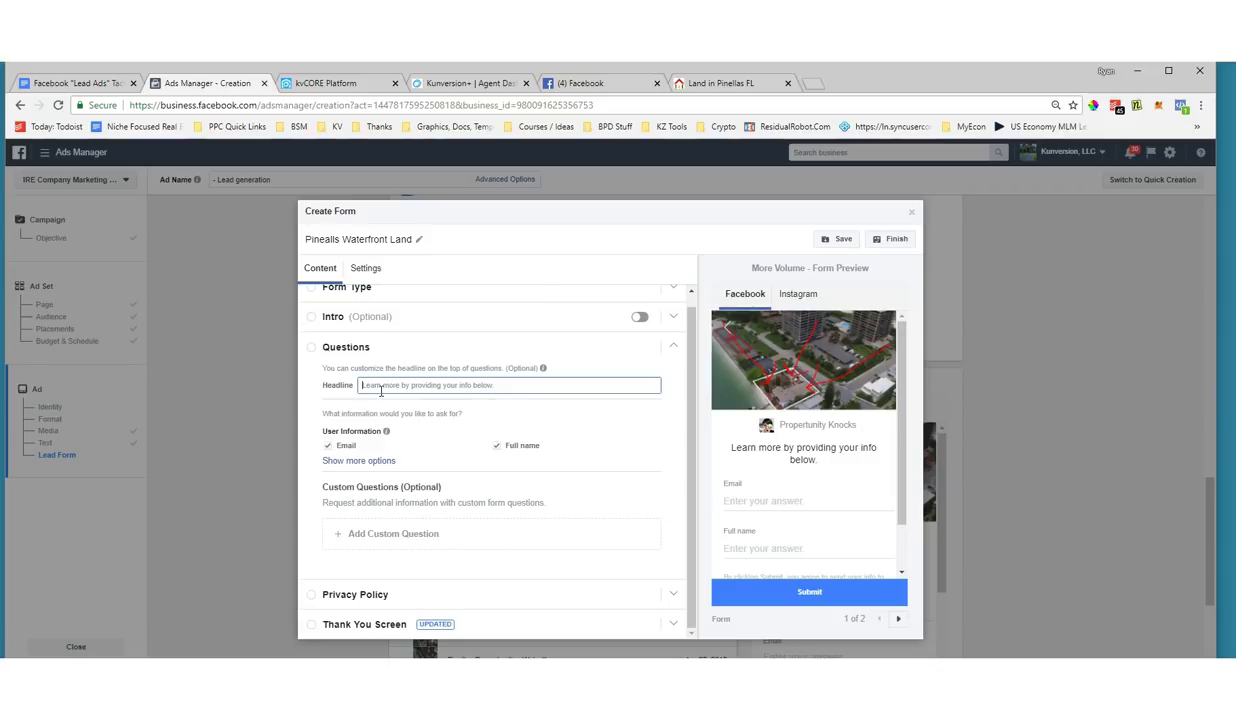
type("Pinellas County")
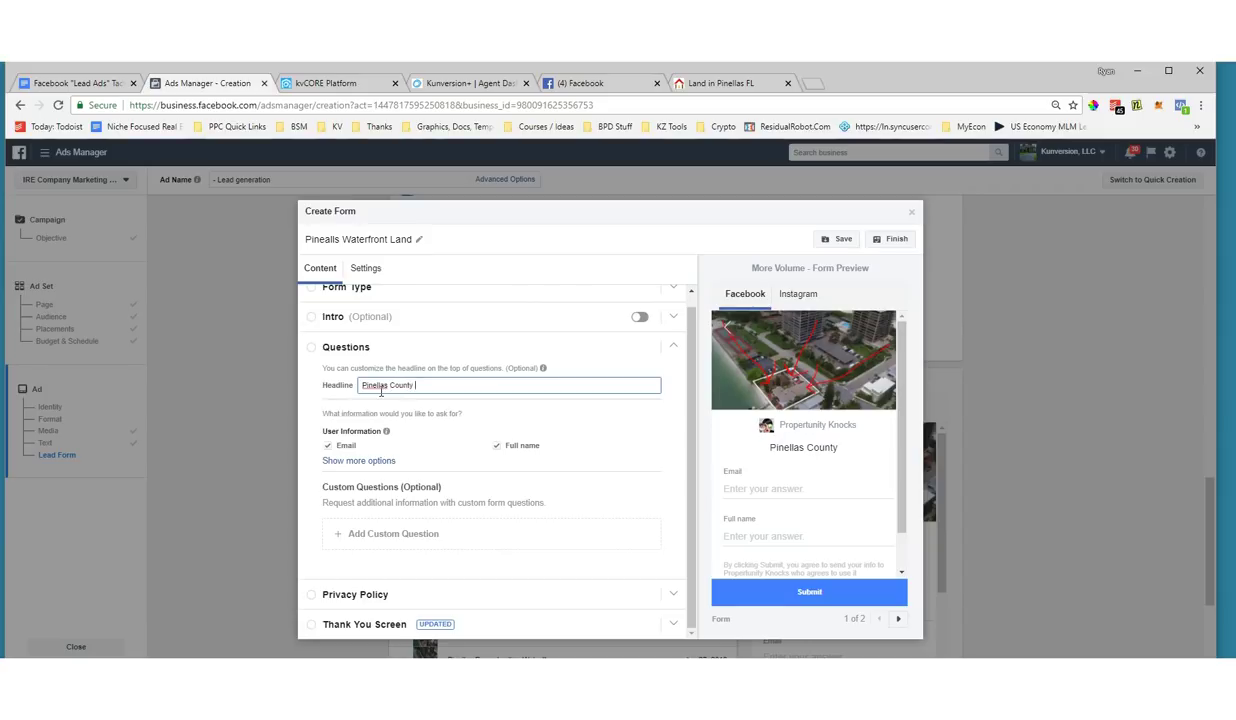
type(" Waterfront Land For A")
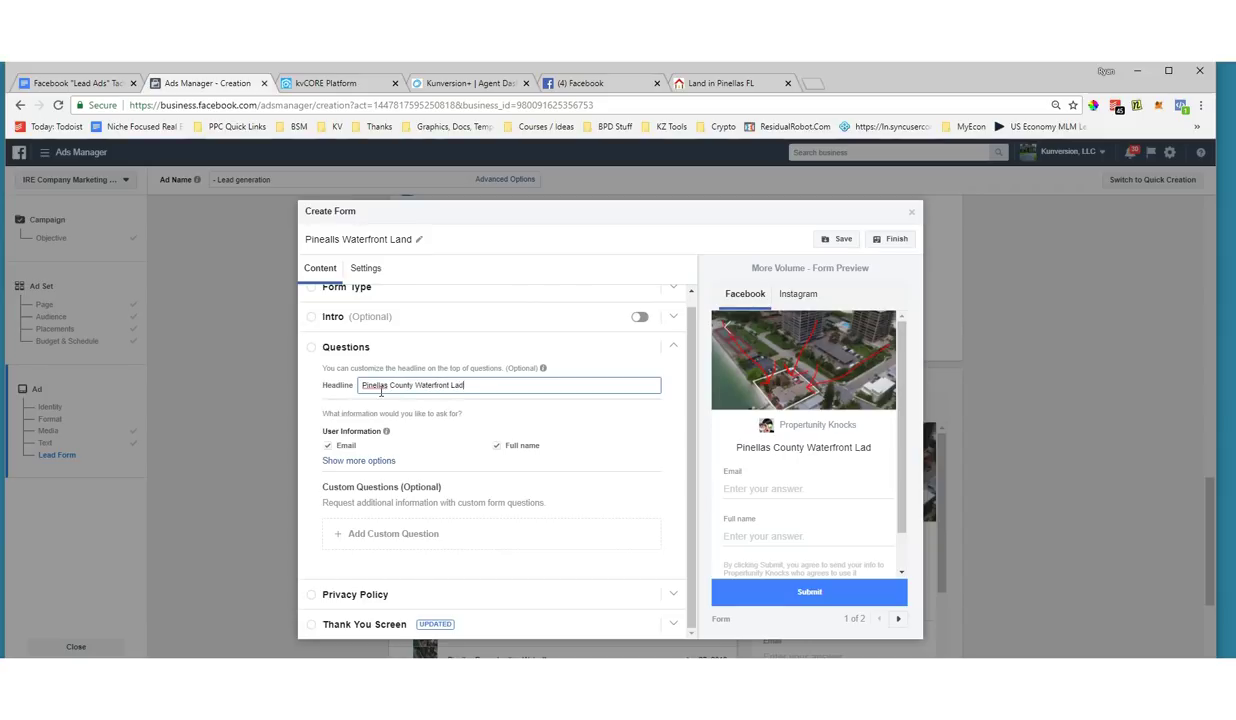
key("BackSpace")
type("Sale (See The List Now")
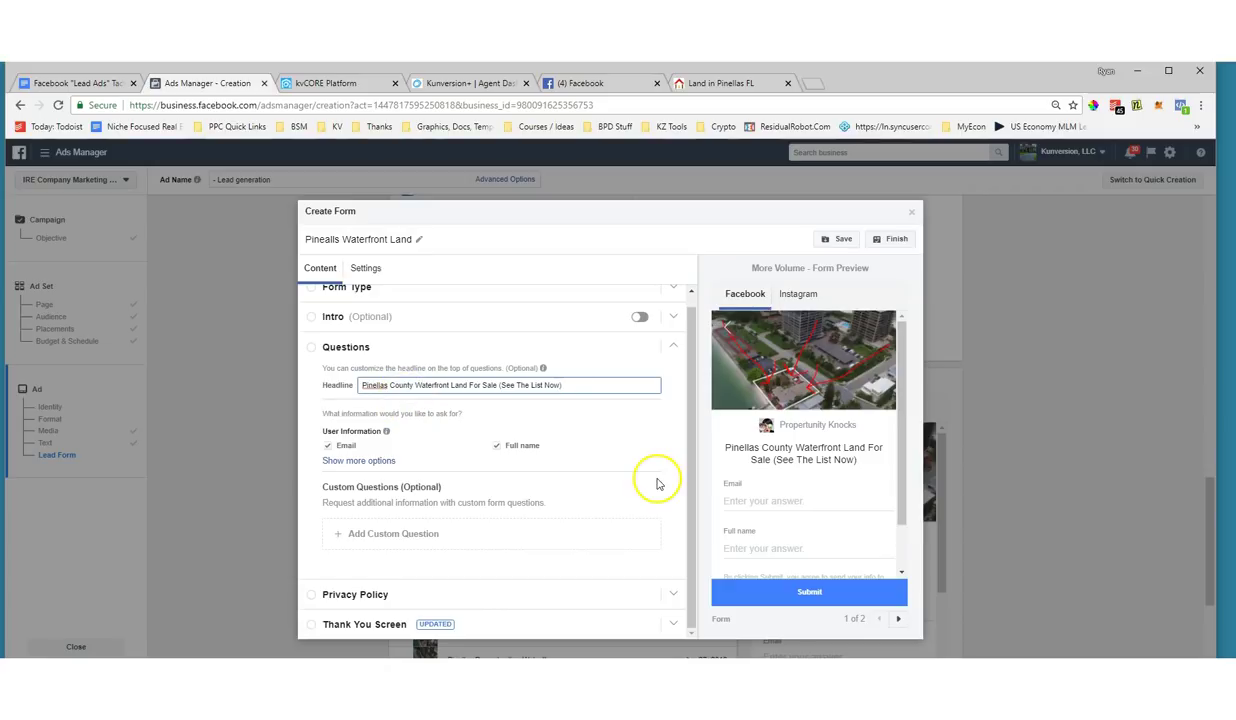
Show all user information options for the questions and clear the Email and Full name fields.
left_click(357, 461)
scroll(525, 453, "down", 1)
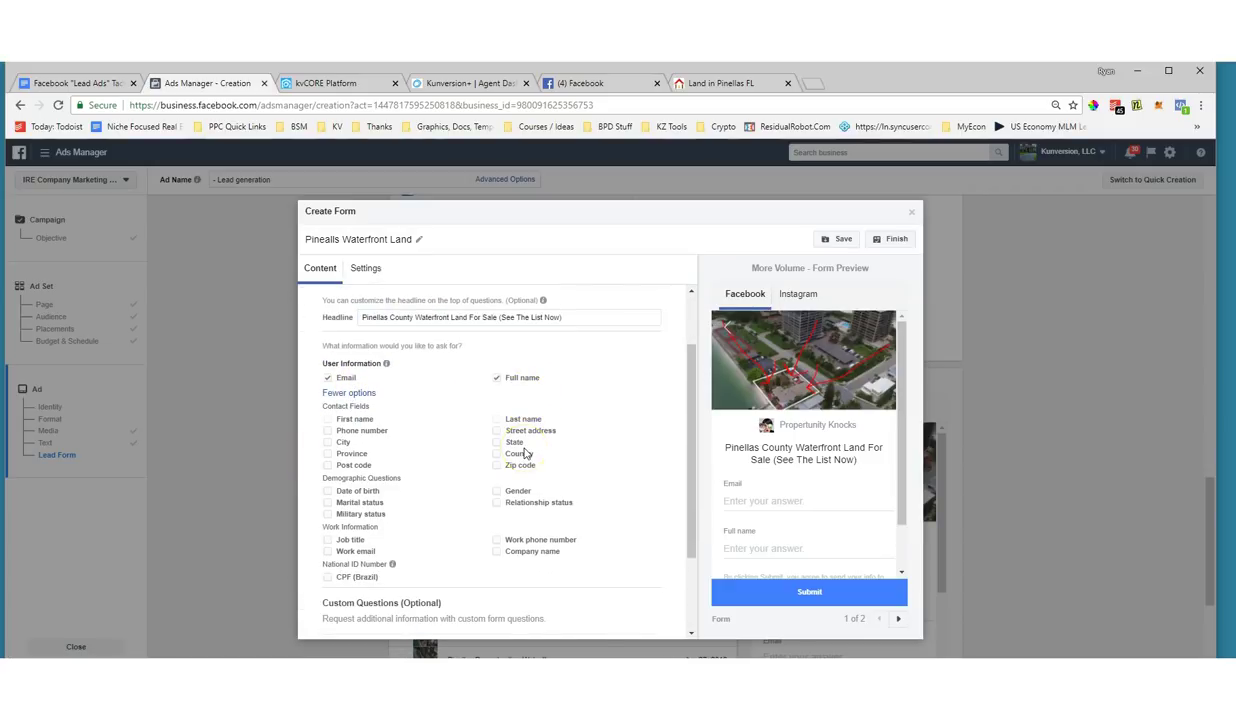
scroll(525, 453, "up", 1)
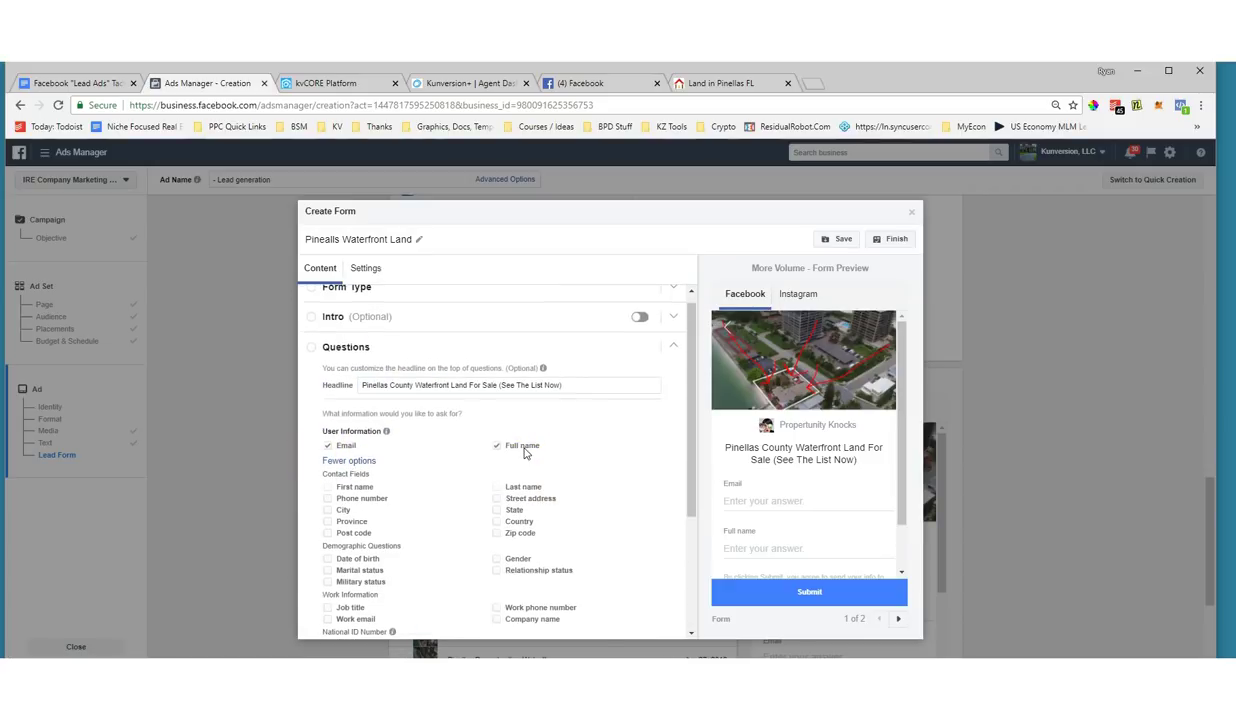
left_click(328, 447)
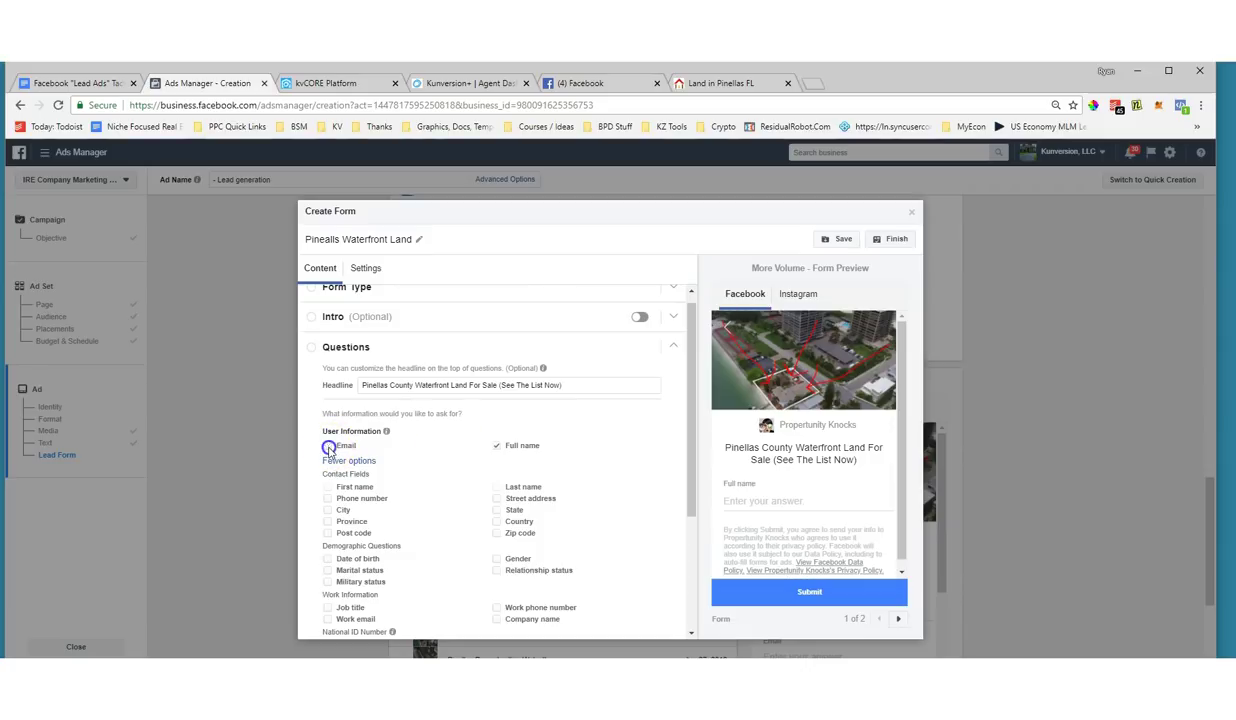
left_click(497, 445)
scroll(585, 441, "down", 1)
scroll(560, 441, "up", 1)
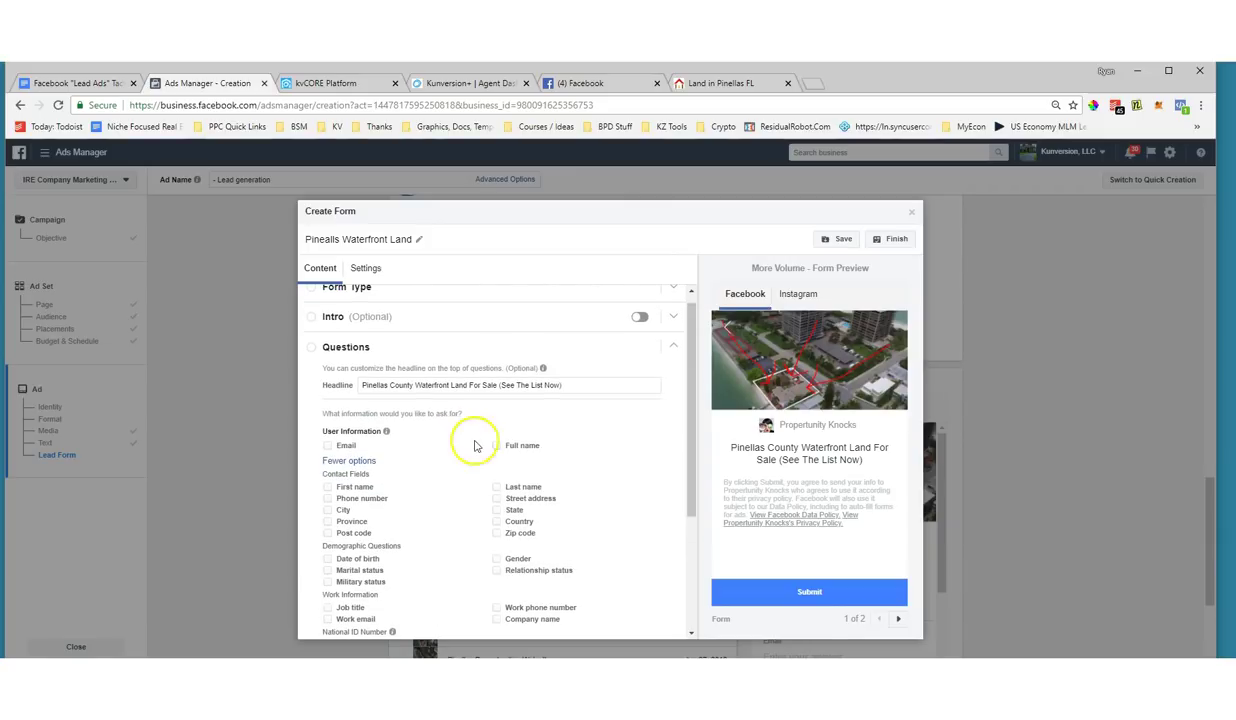
Request First name, Last name, Email and Phone number in the lead form.
left_click(328, 487)
left_click(496, 487)
left_click(327, 445)
left_click(327, 498)
scroll(791, 438, "down", 2)
scroll(791, 438, "up", 2)
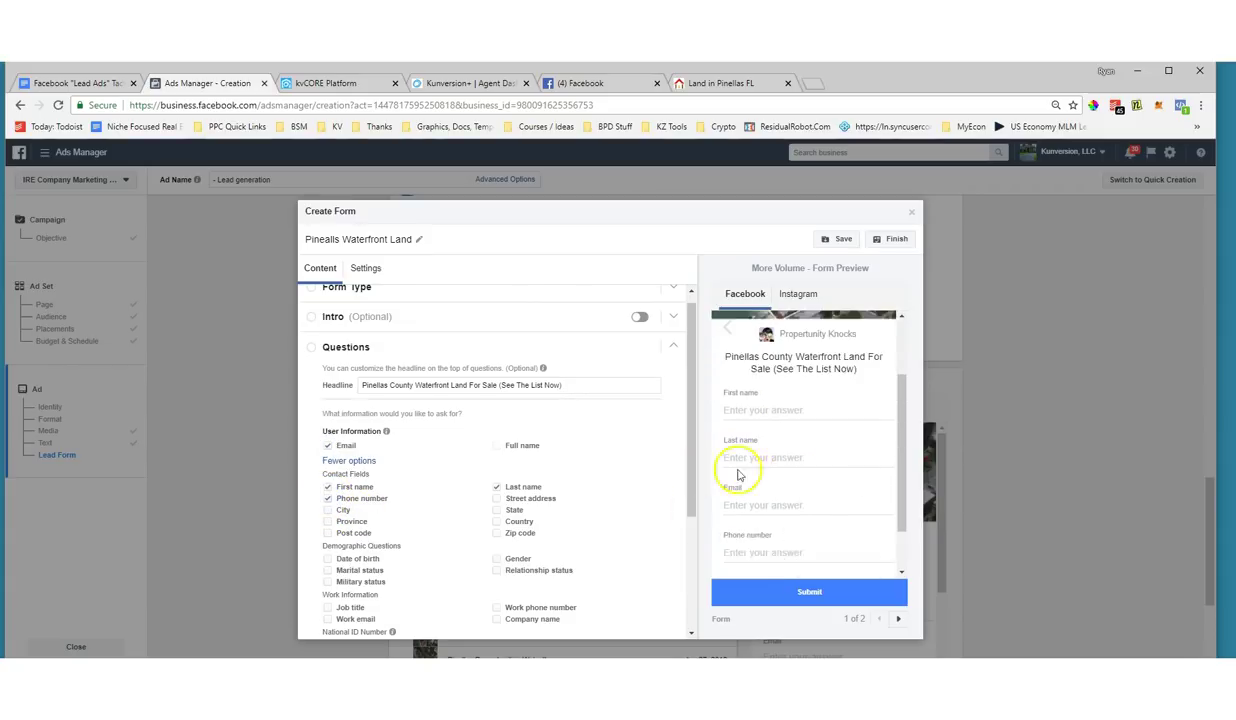
Examine the form preview's contact fields and the remaining user information and custom question options.
mouse_move(627, 507)
left_mouse_down()
mouse_move(658, 504)
mouse_move(690, 478)
left_mouse_up()
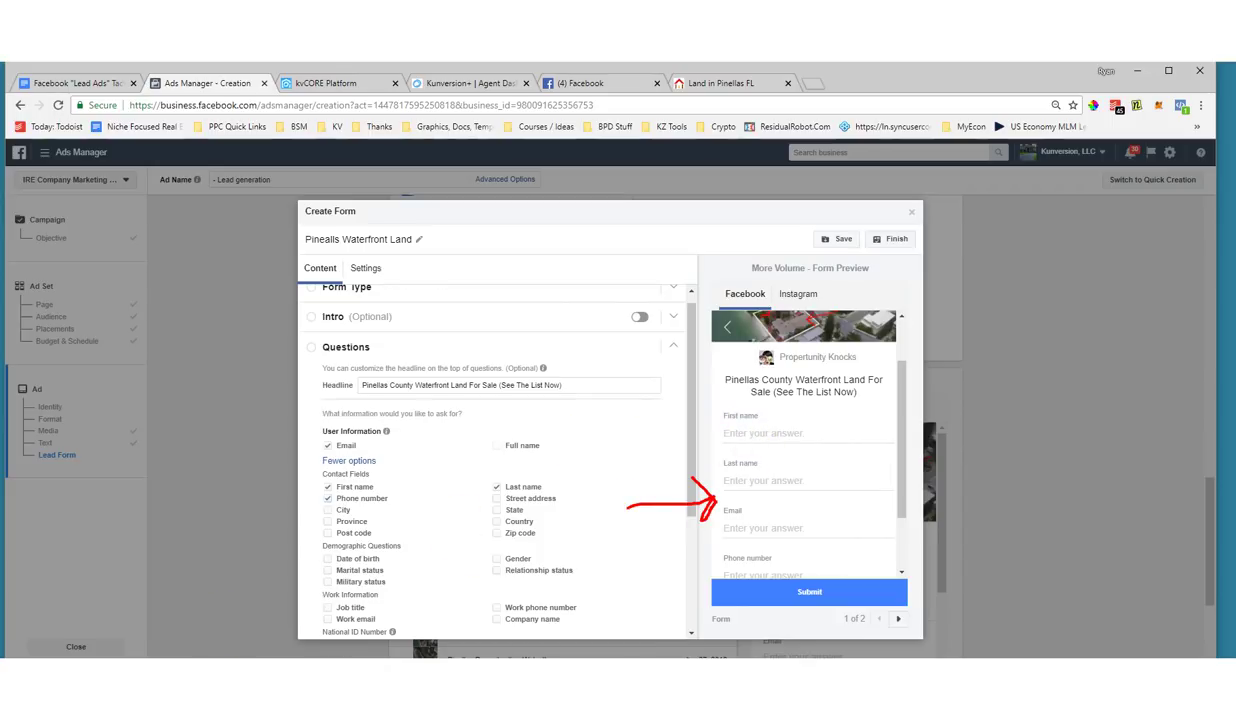
scroll(624, 441, "down", 1)
scroll(764, 433, "down", 1)
scroll(765, 445, "up", 2)
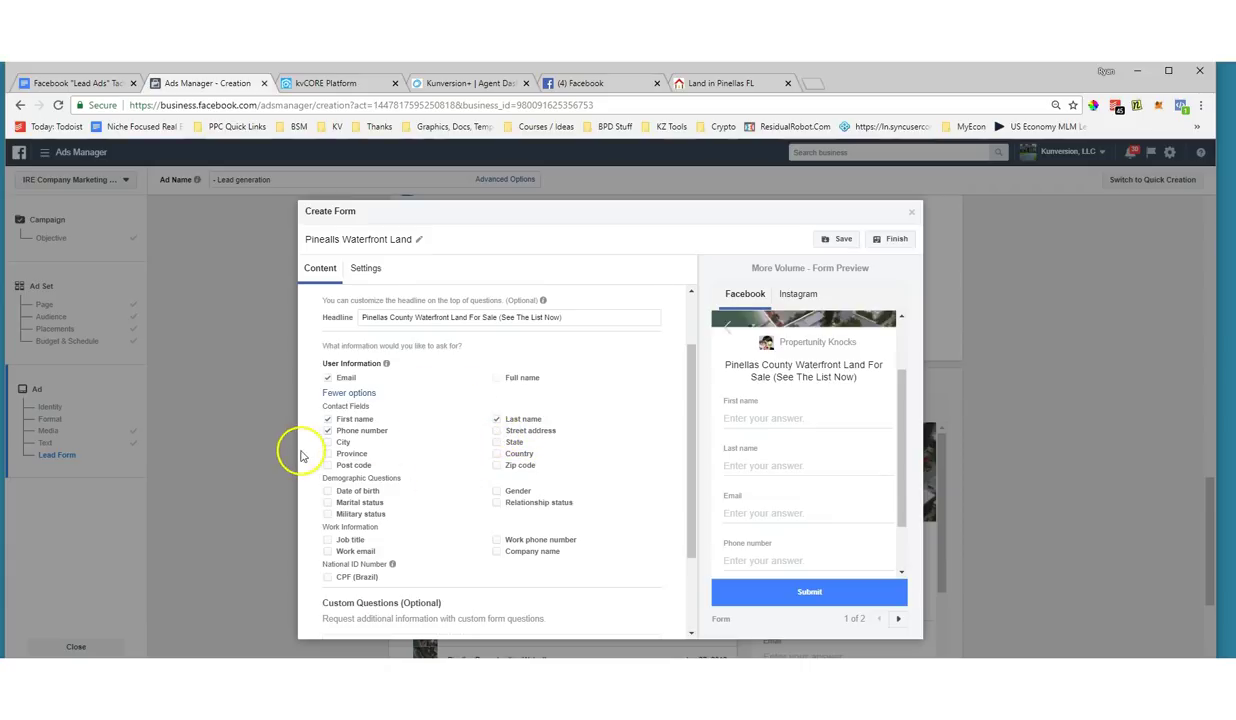
scroll(462, 511, "down", 1)
scroll(462, 511, "down", 1)
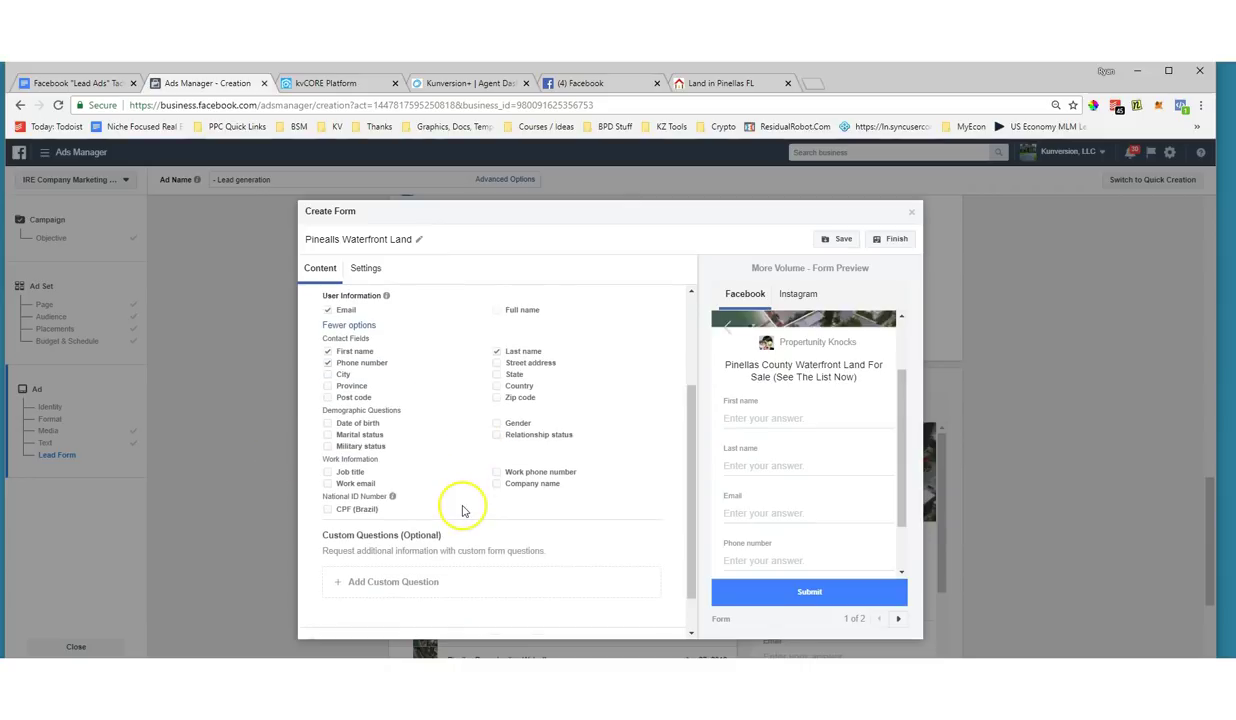
Examine the form's selected contact fields, the optional custom questions section and the disclaimer in the form preview.
scroll(440, 410, "down", 1)
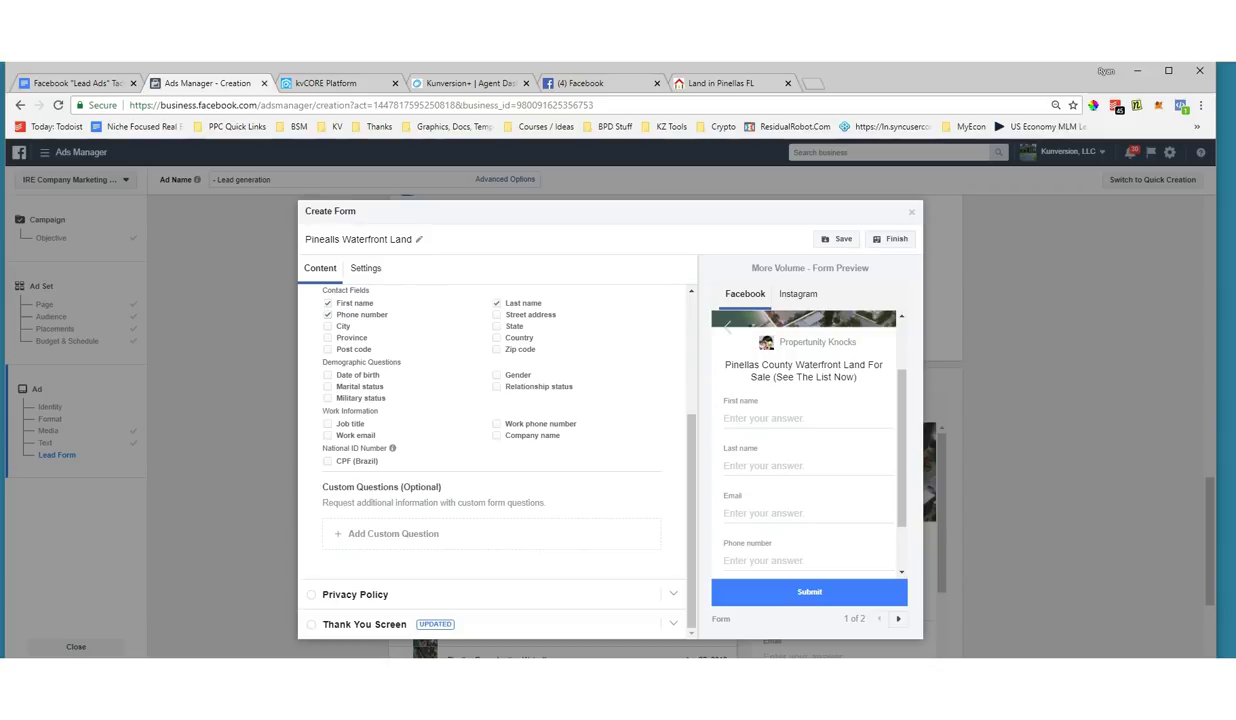
mouse_move(328, 465)
left_mouse_down()
mouse_move(326, 516)
mouse_move(558, 507)
mouse_move(460, 464)
mouse_move(305, 462)
left_mouse_up()
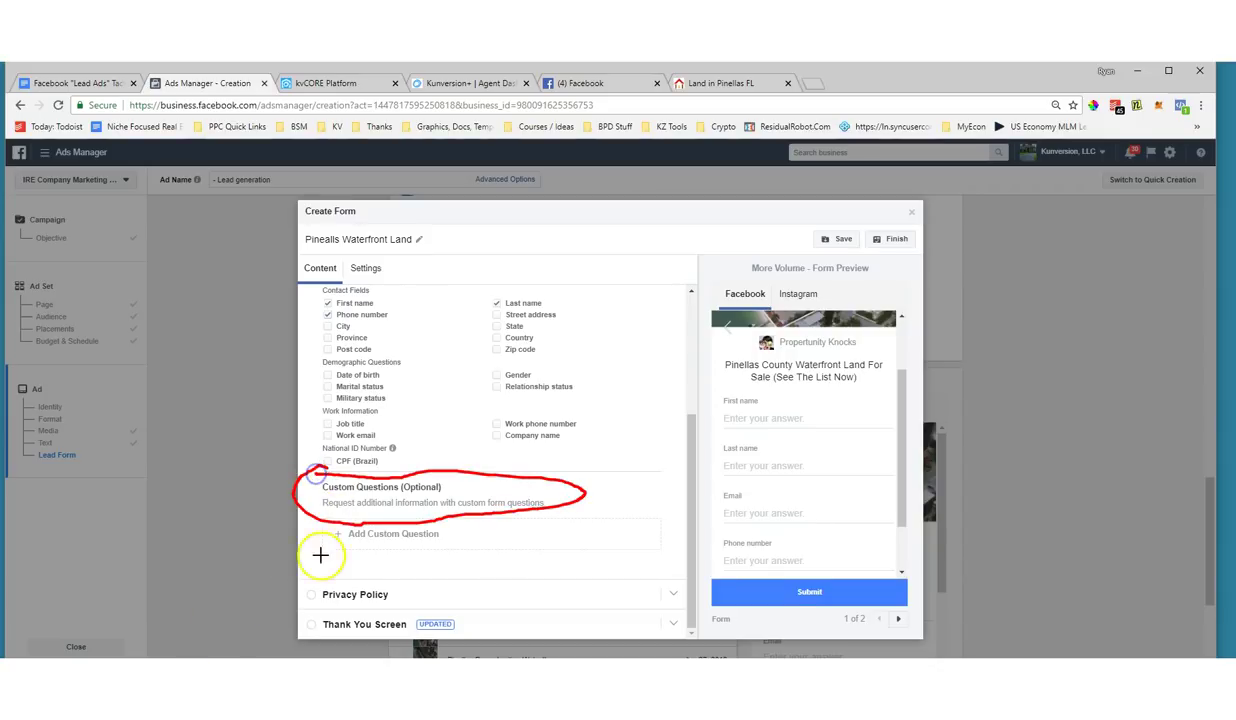
mouse_move(531, 579)
left_mouse_down()
mouse_move(469, 546)
mouse_move(555, 535)
left_mouse_up()
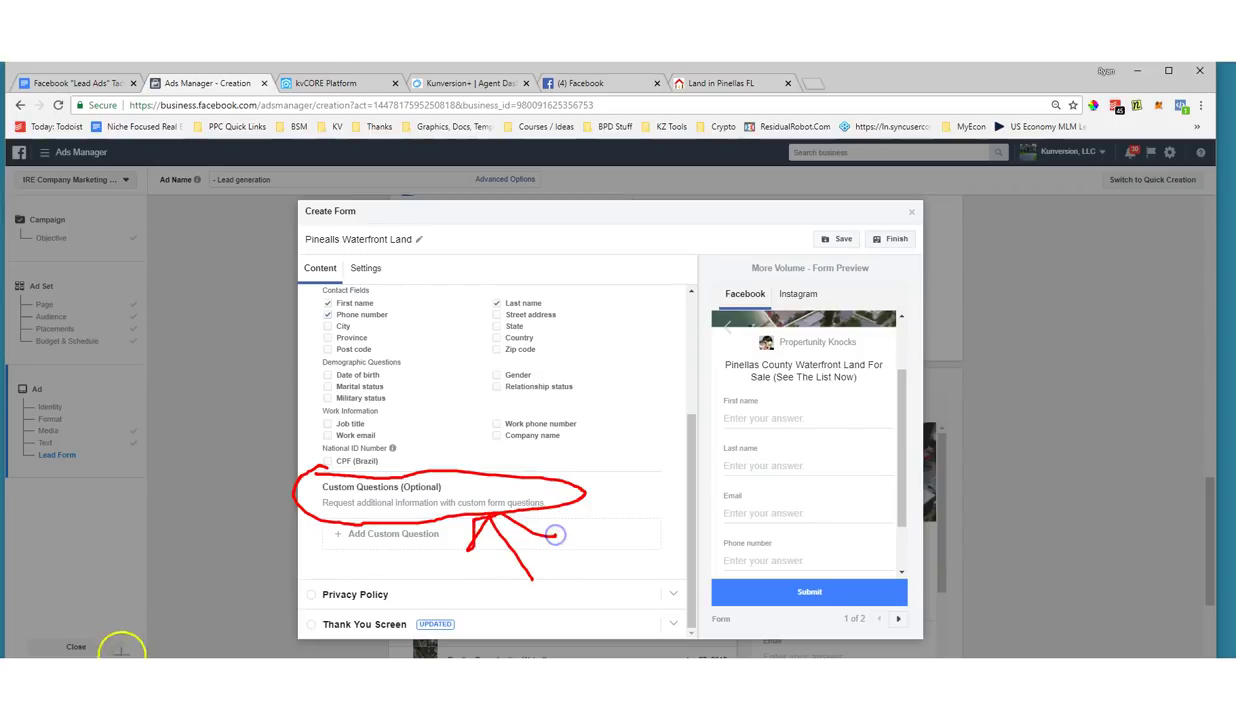
scroll(445, 522, "up", 5)
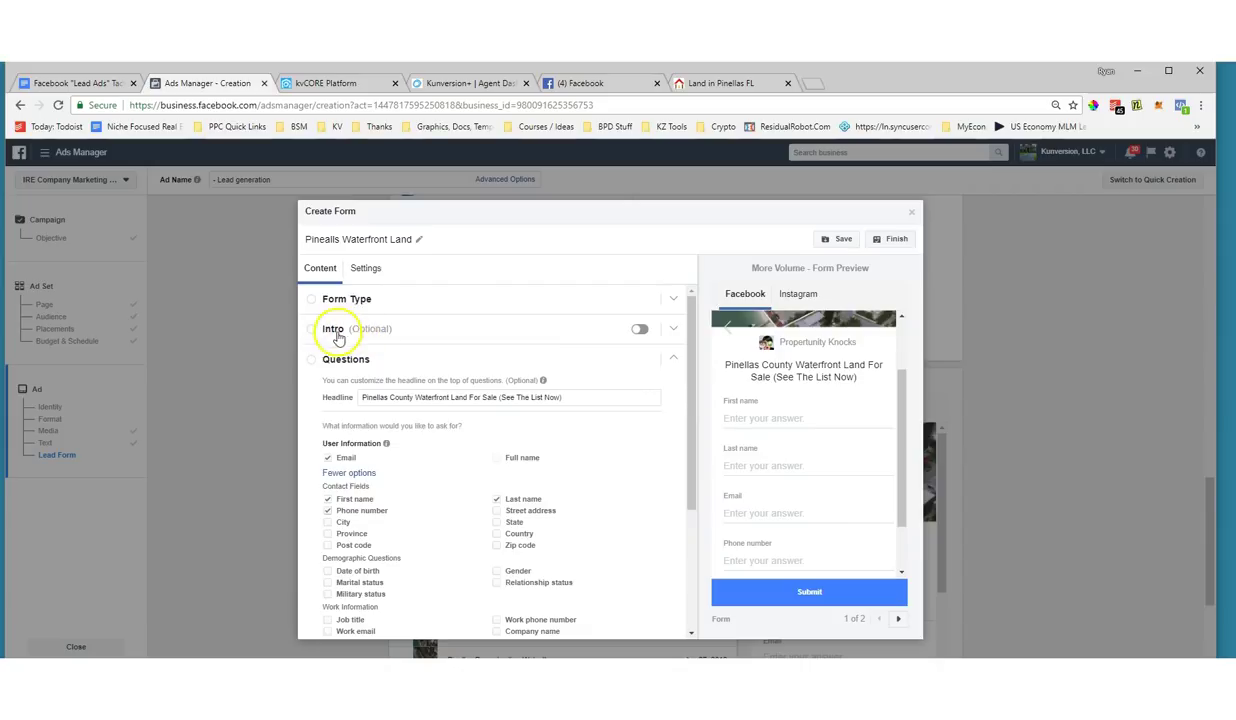
scroll(621, 566, "down", 3)
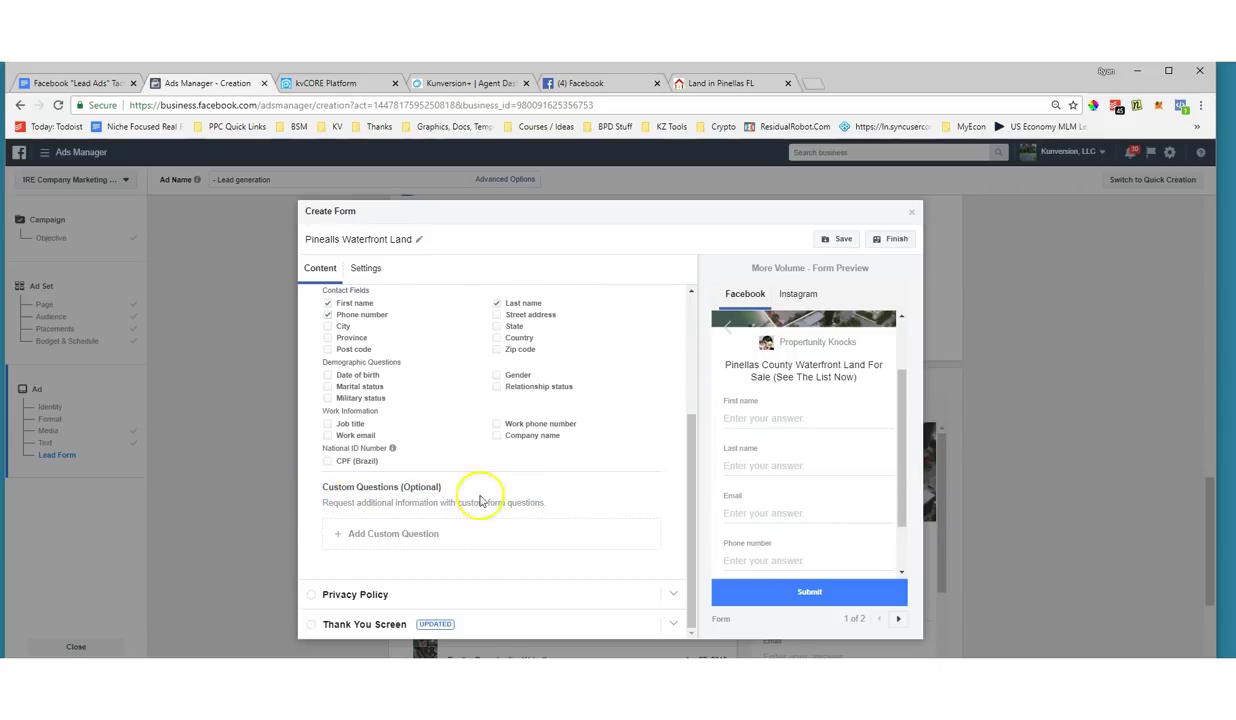
scroll(723, 456, "down", 1)
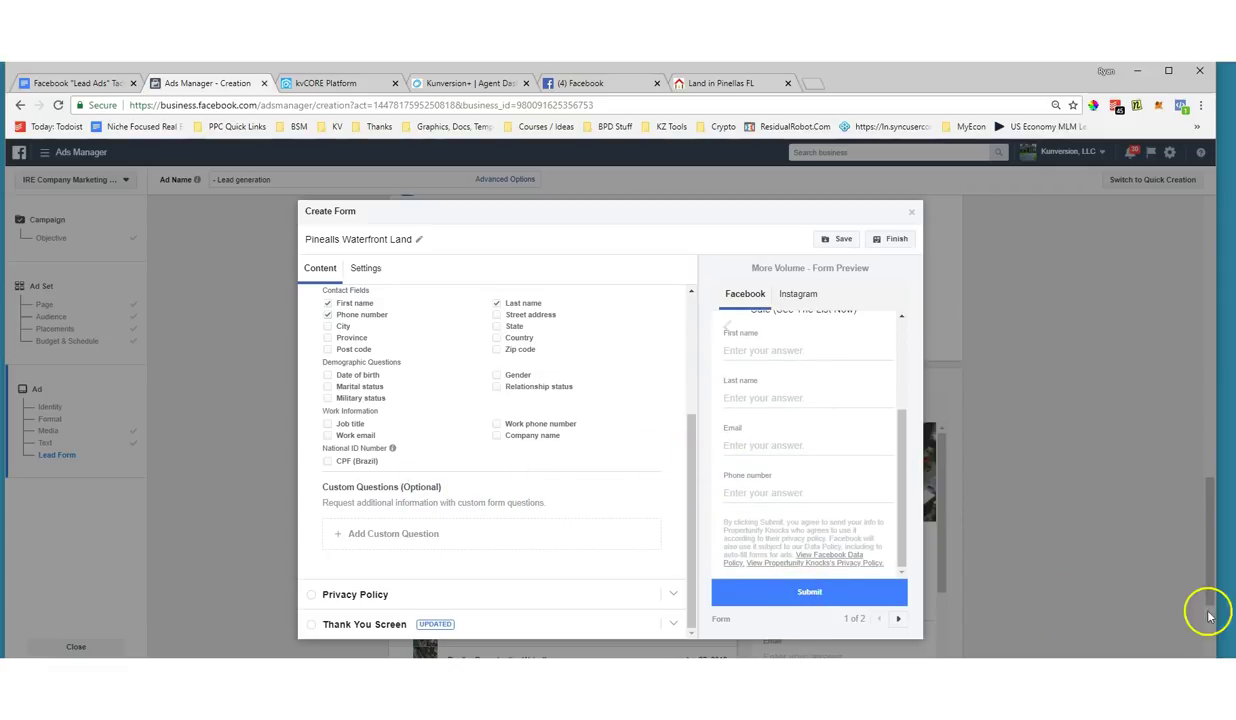
scroll(380, 570, "up", 1)
scroll(380, 570, "down", 1)
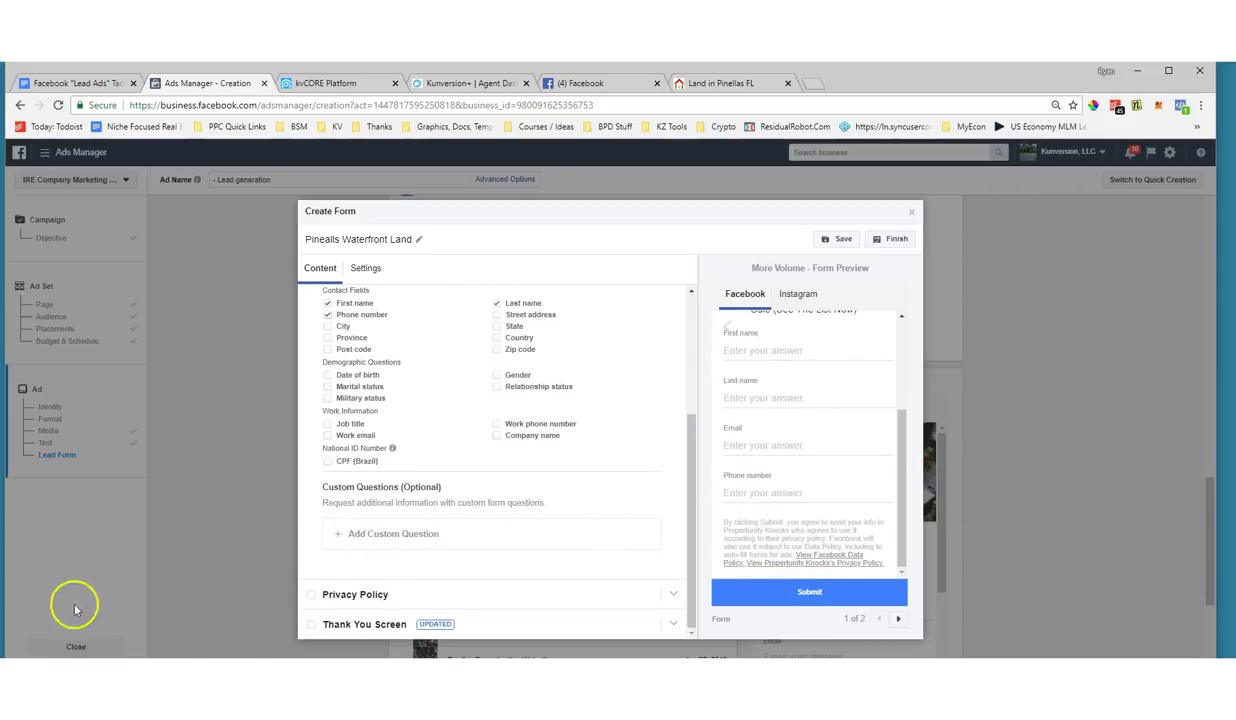
mouse_move(362, 469)
left_mouse_down()
mouse_move(310, 478)
mouse_move(476, 516)
mouse_move(357, 471)
left_mouse_up()
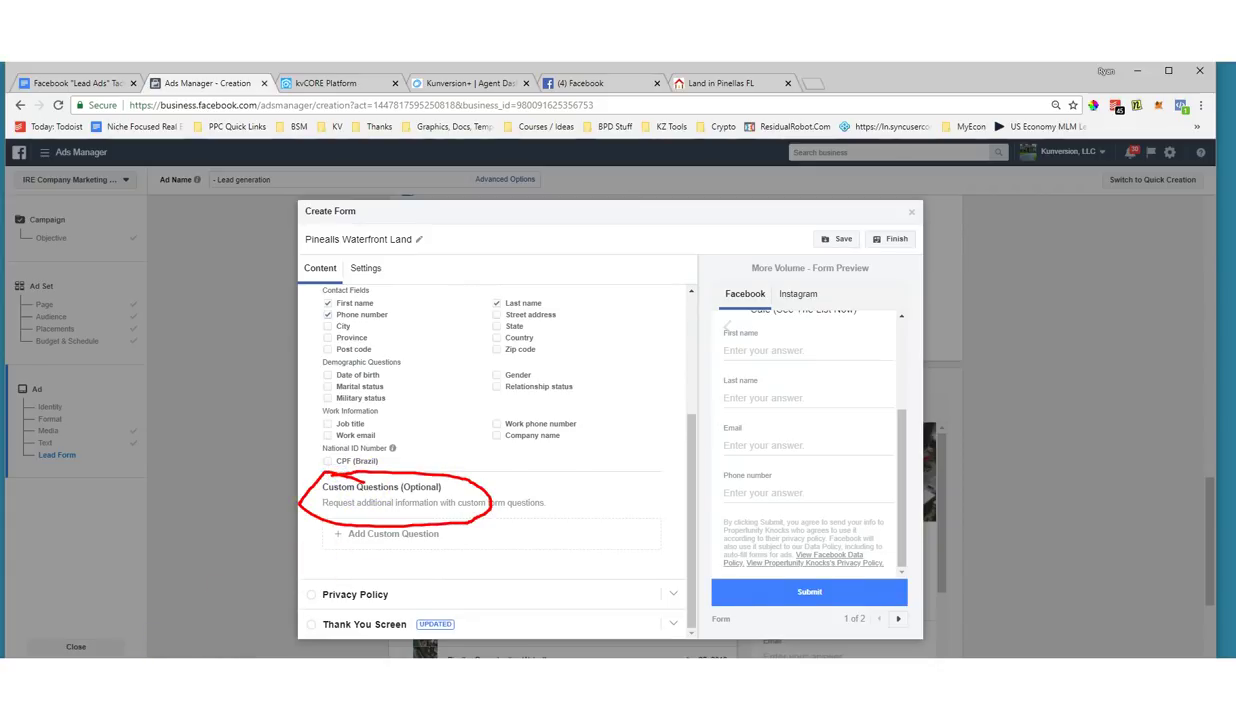
scroll(533, 524, "up", 3)
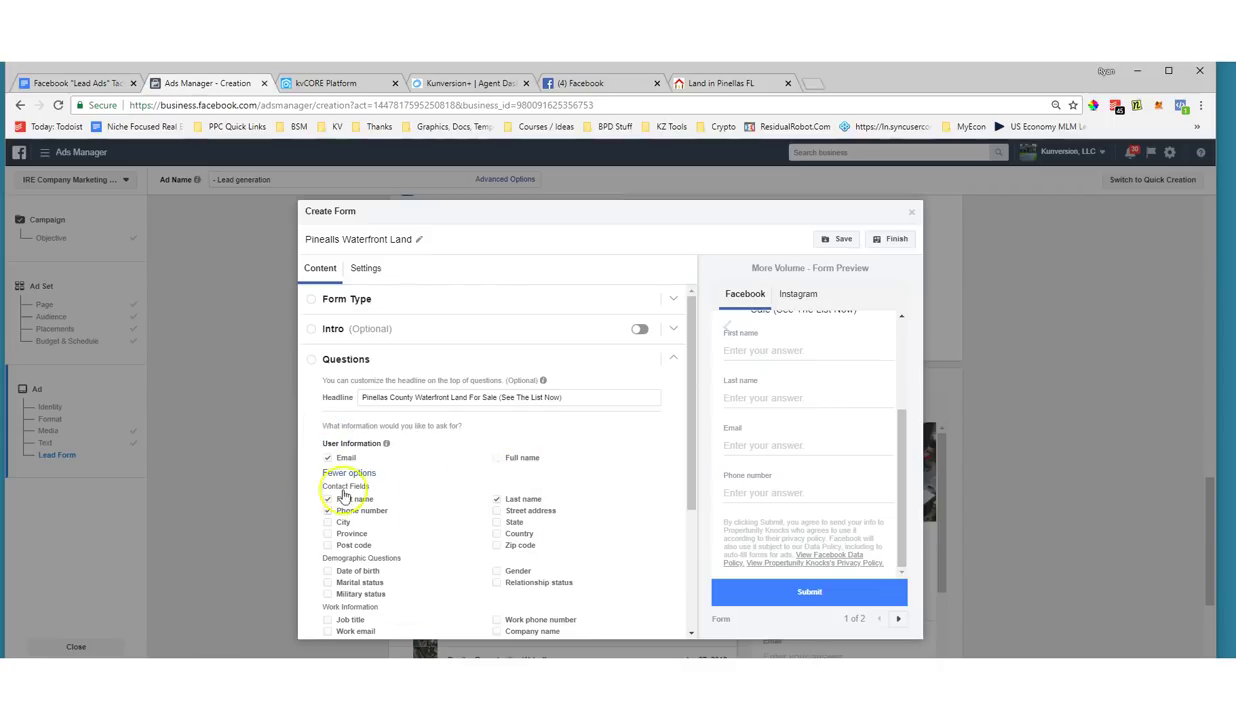
scroll(455, 524, "down", 2)
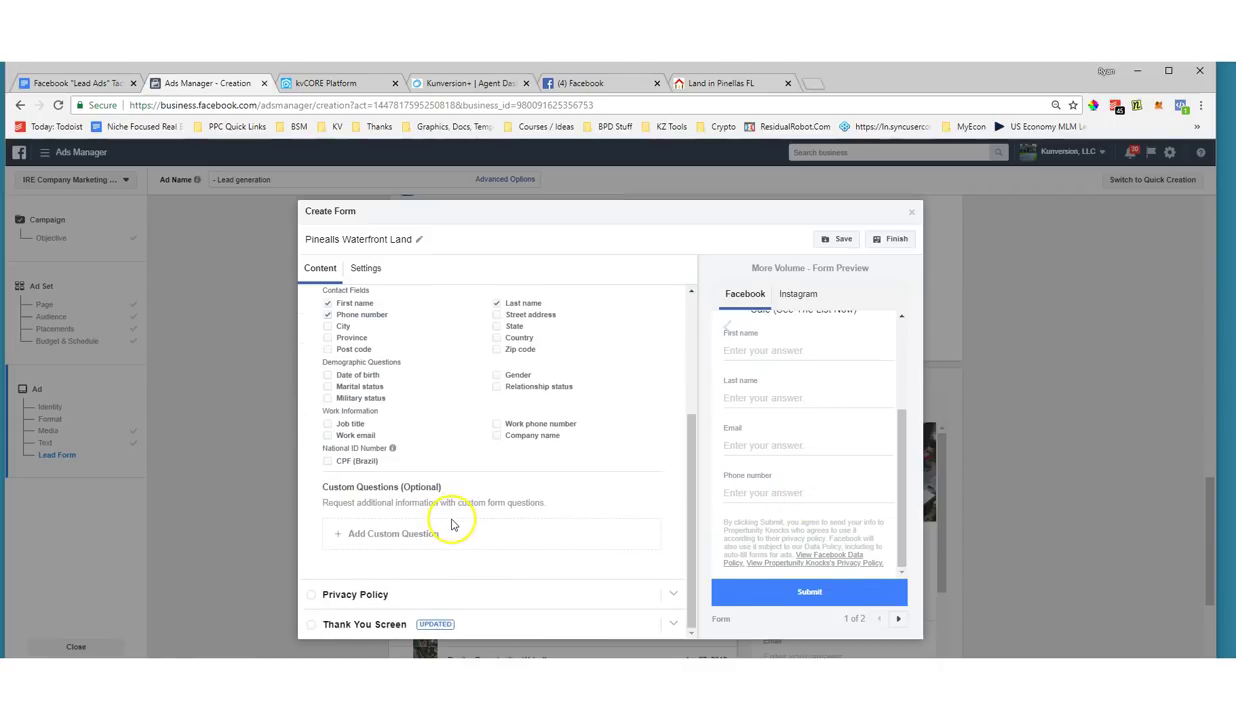
Set the form's privacy policy link URL to the agent's exprealty.com website address ending in /privacy.php.
left_click(313, 600)
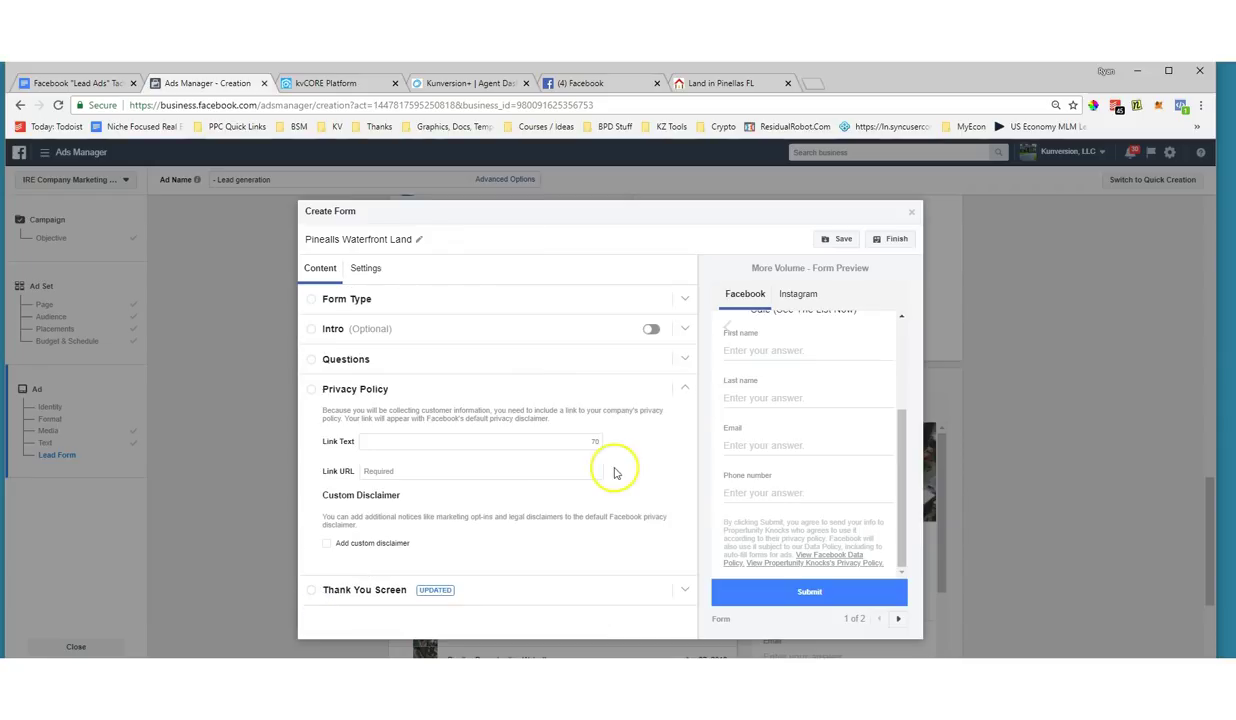
left_click(379, 470)
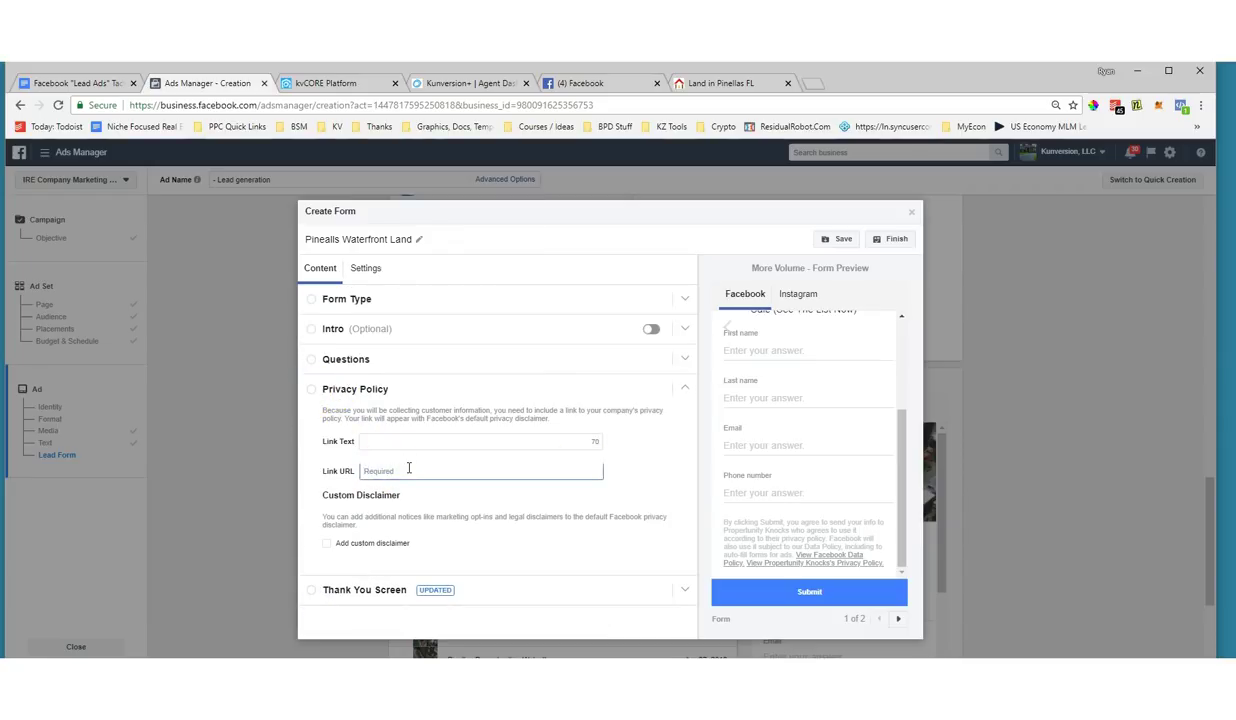
type("http://ryanhartman.exprealty.com/privacy.php")
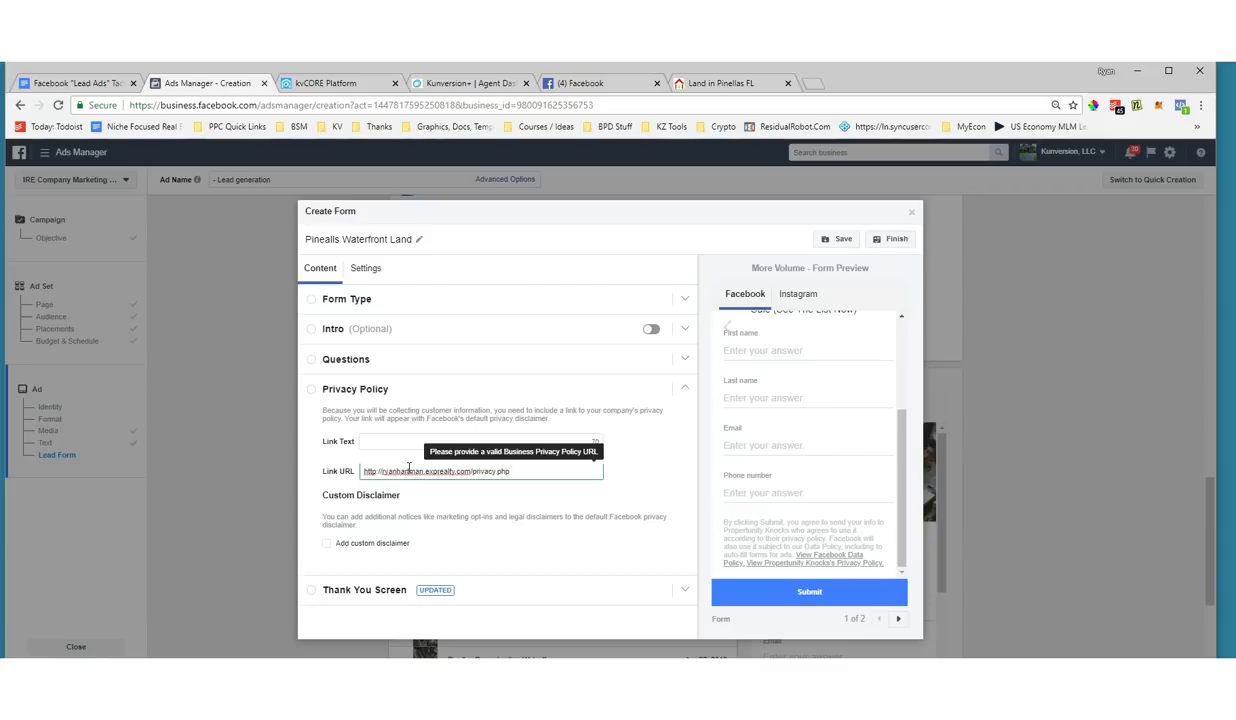
left_click_drag(487, 472, 474, 474)
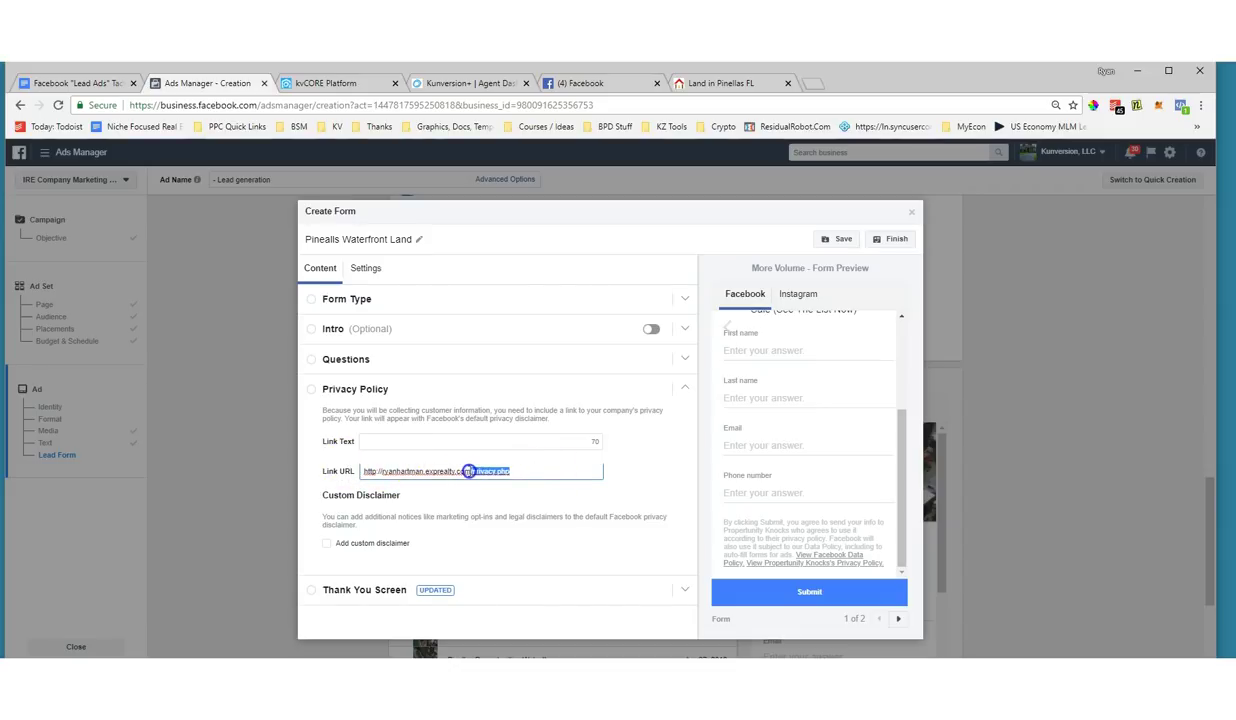
left_click(420, 525)
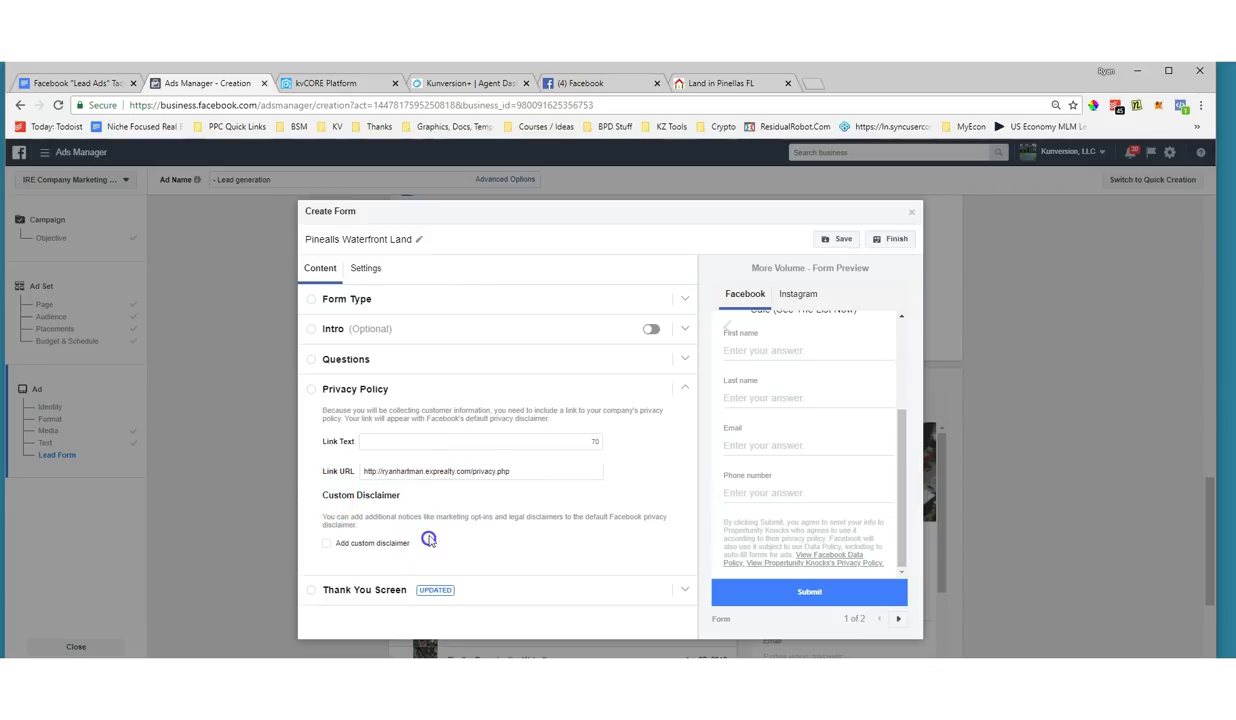
Open the Thank You Screen settings and consult the lead ads notes document on the after opt redirect link or phone call.
left_click(313, 594)
scroll(474, 430, "down", 1)
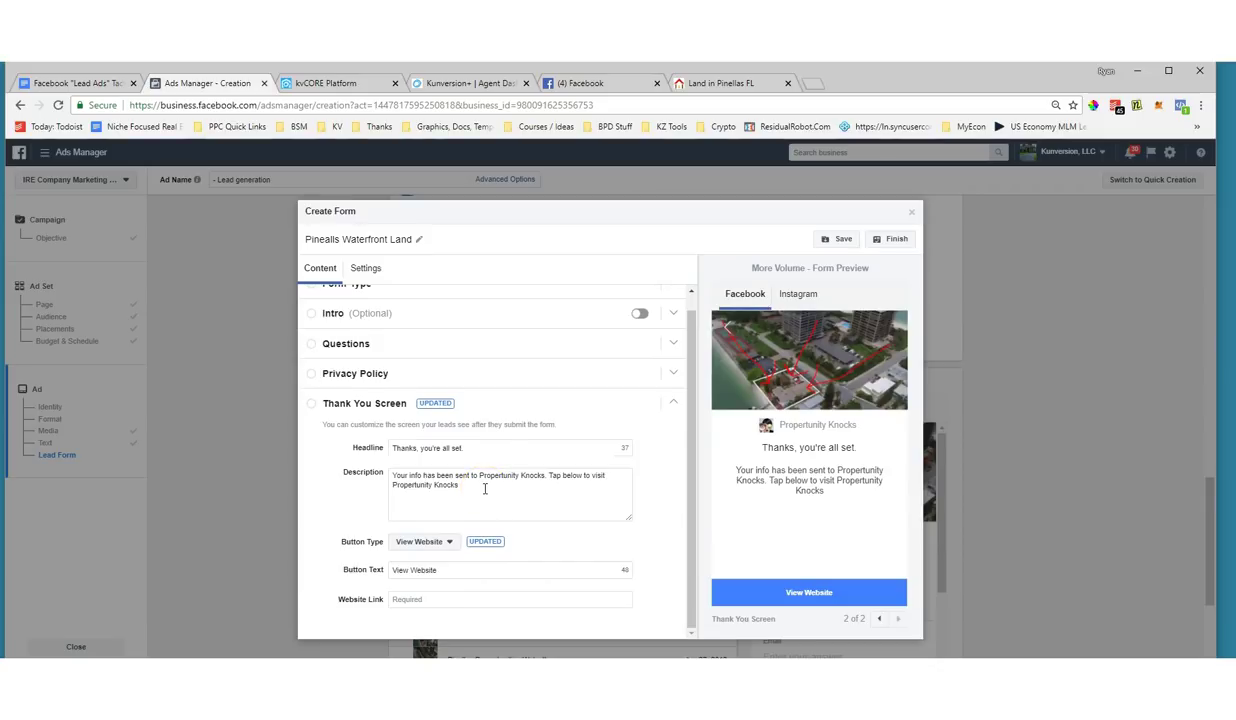
left_click(70, 84)
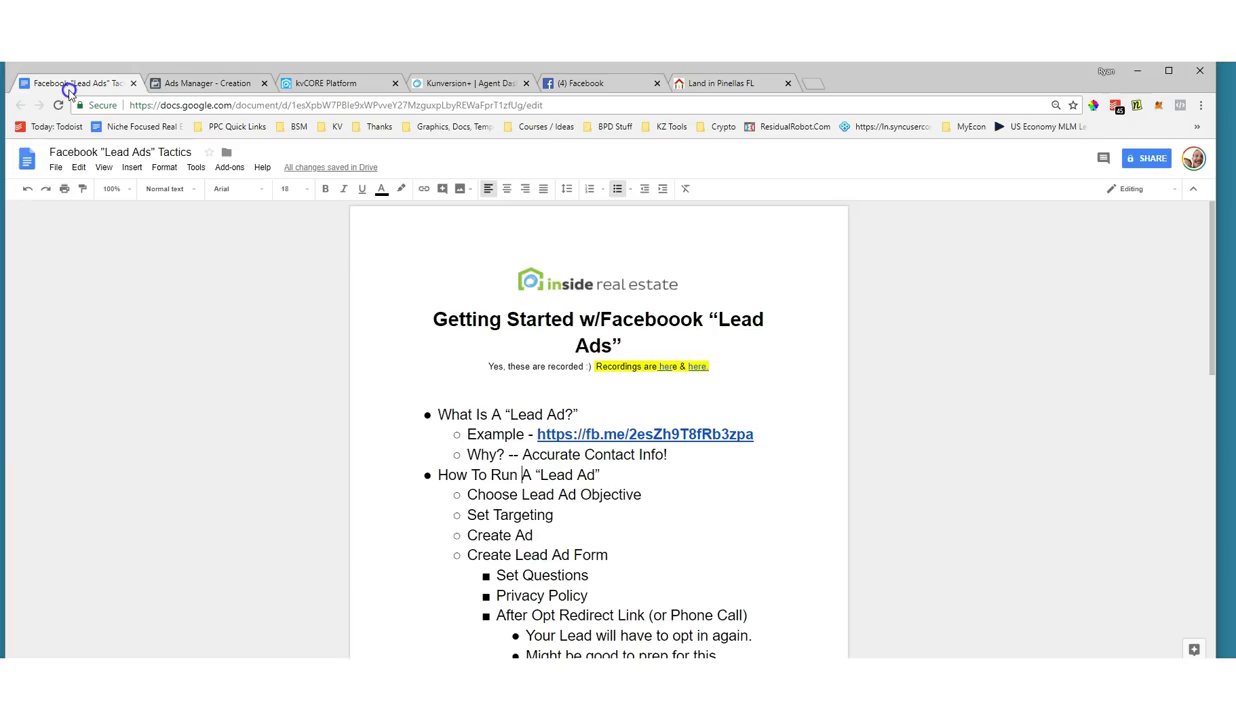
scroll(670, 573, "down", 1)
scroll(670, 573, "down", 1)
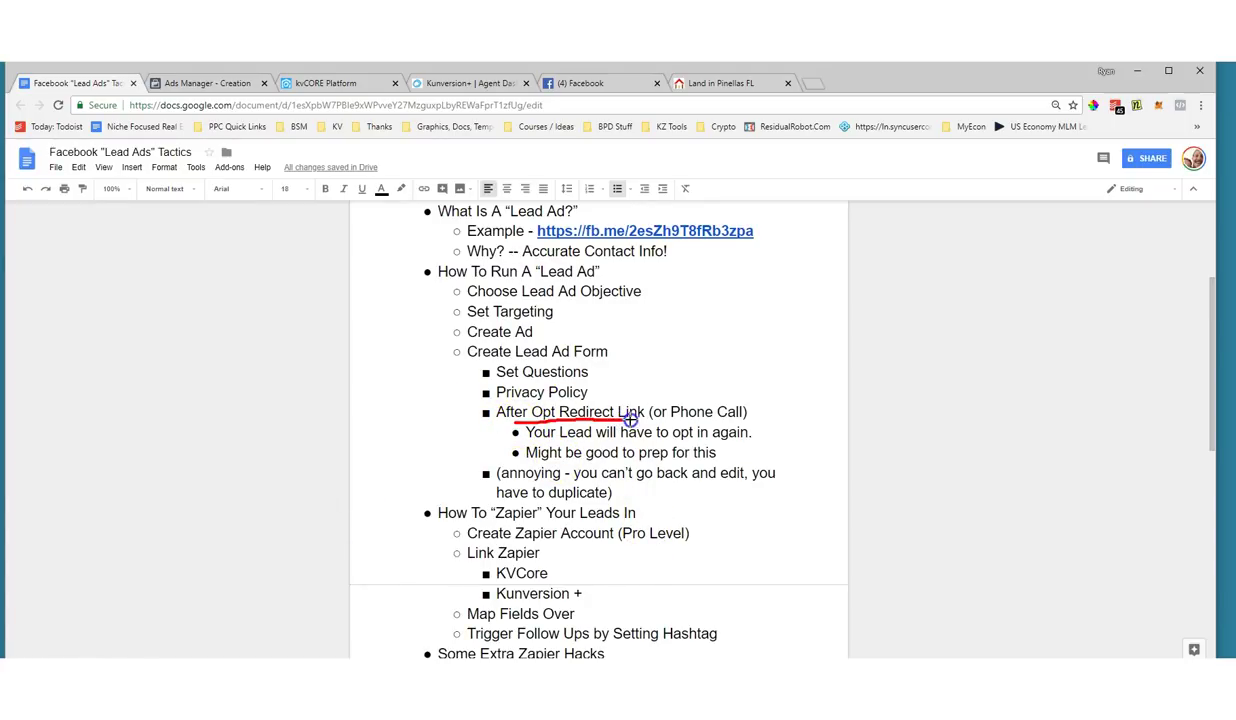
left_click_drag(735, 427, 769, 431)
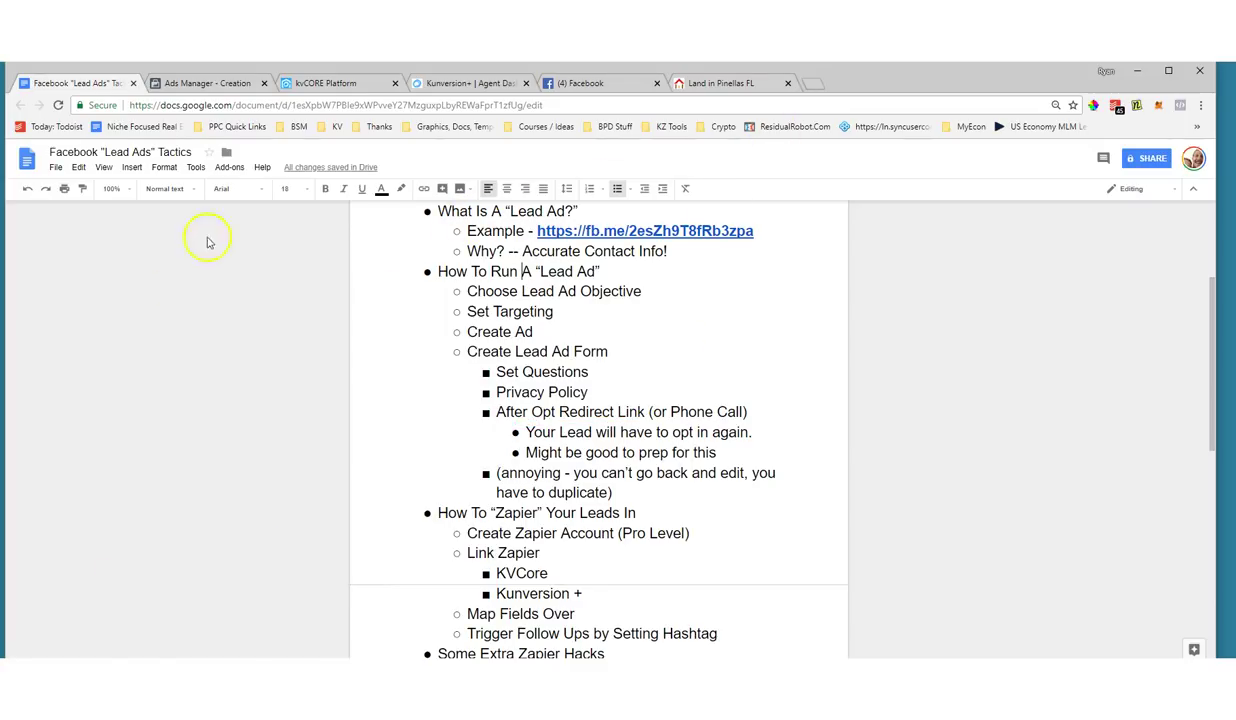
left_click(166, 83)
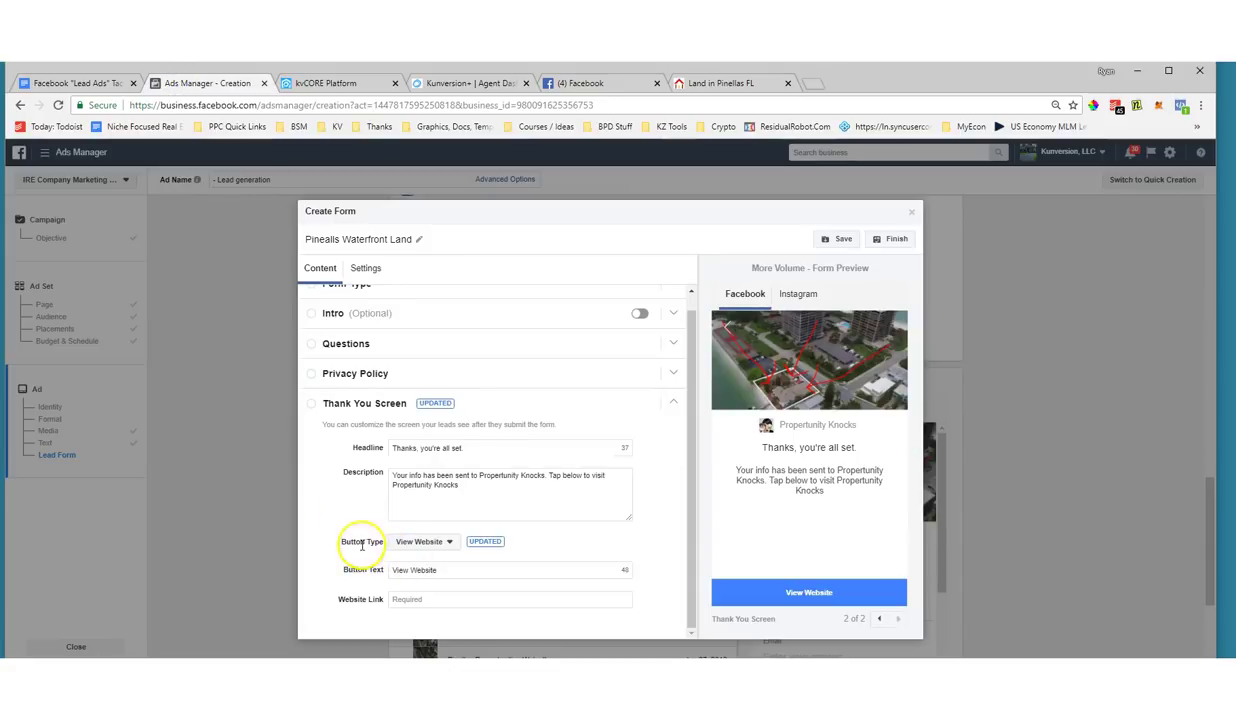
Set the thank you screen's button type to Call Business after comparing its fields with those of View Website.
left_click(402, 541)
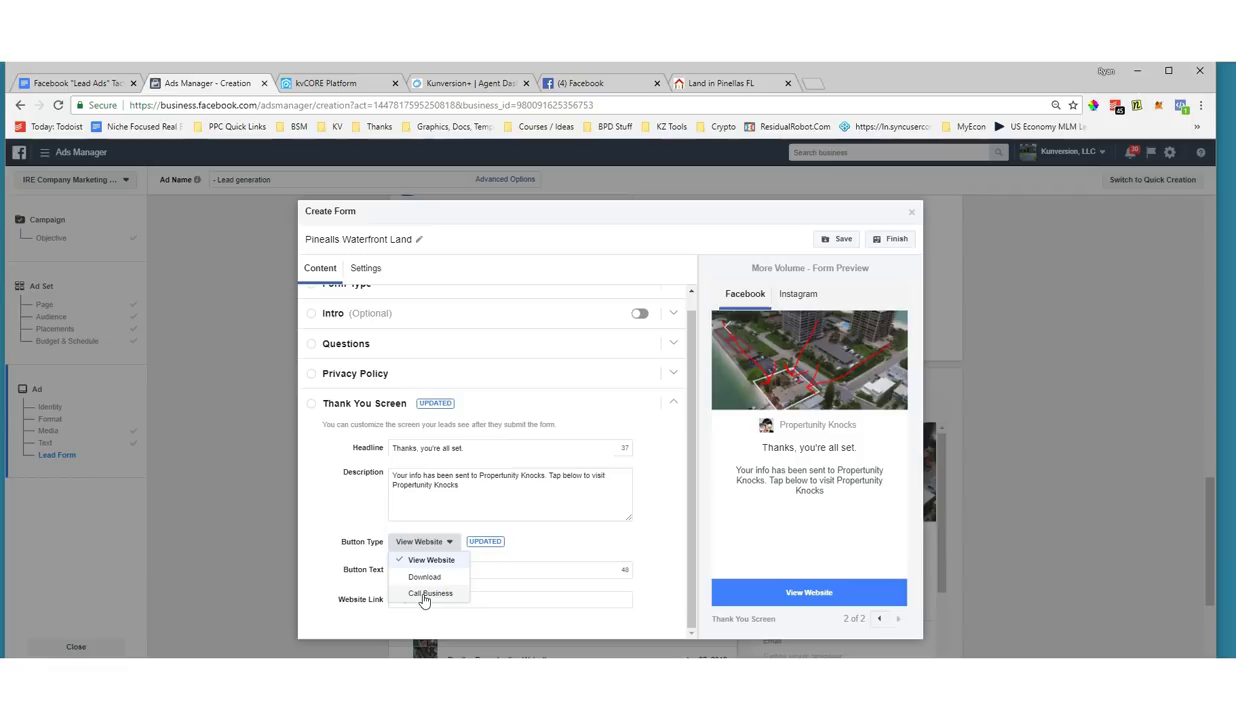
left_click(424, 596)
left_click(418, 577)
left_click(477, 608)
left_click(422, 507)
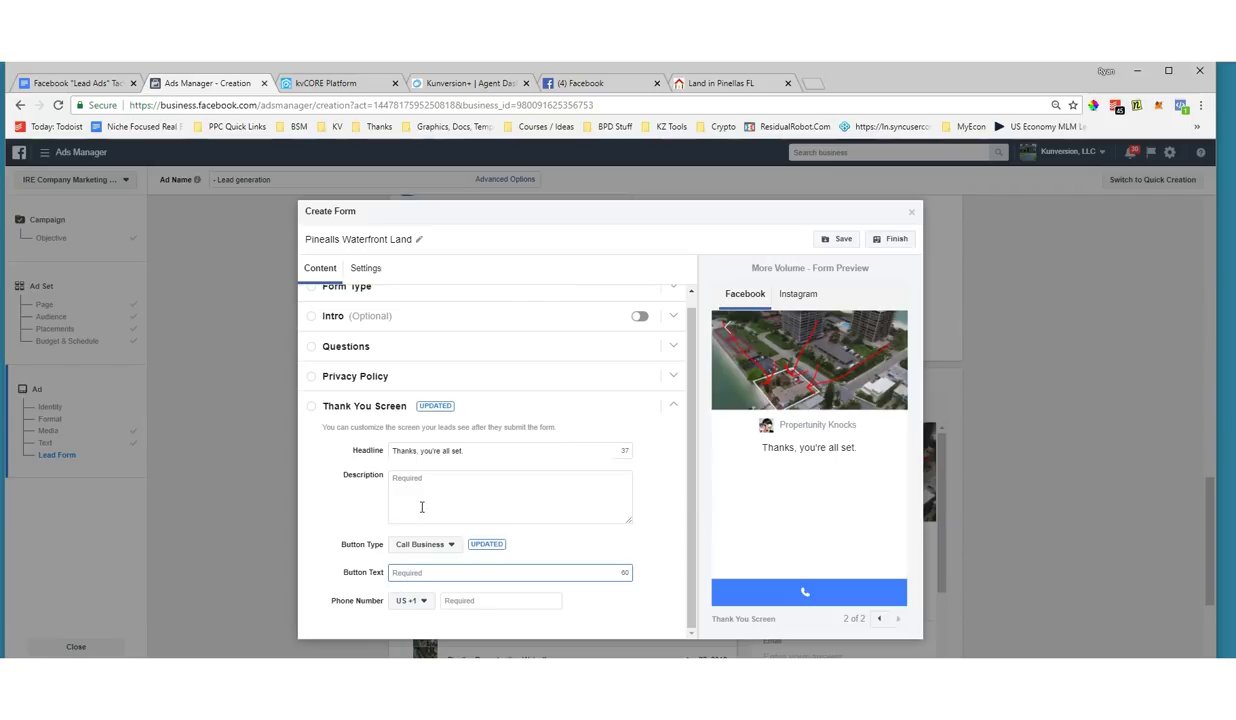
left_click(396, 577)
left_click(481, 452)
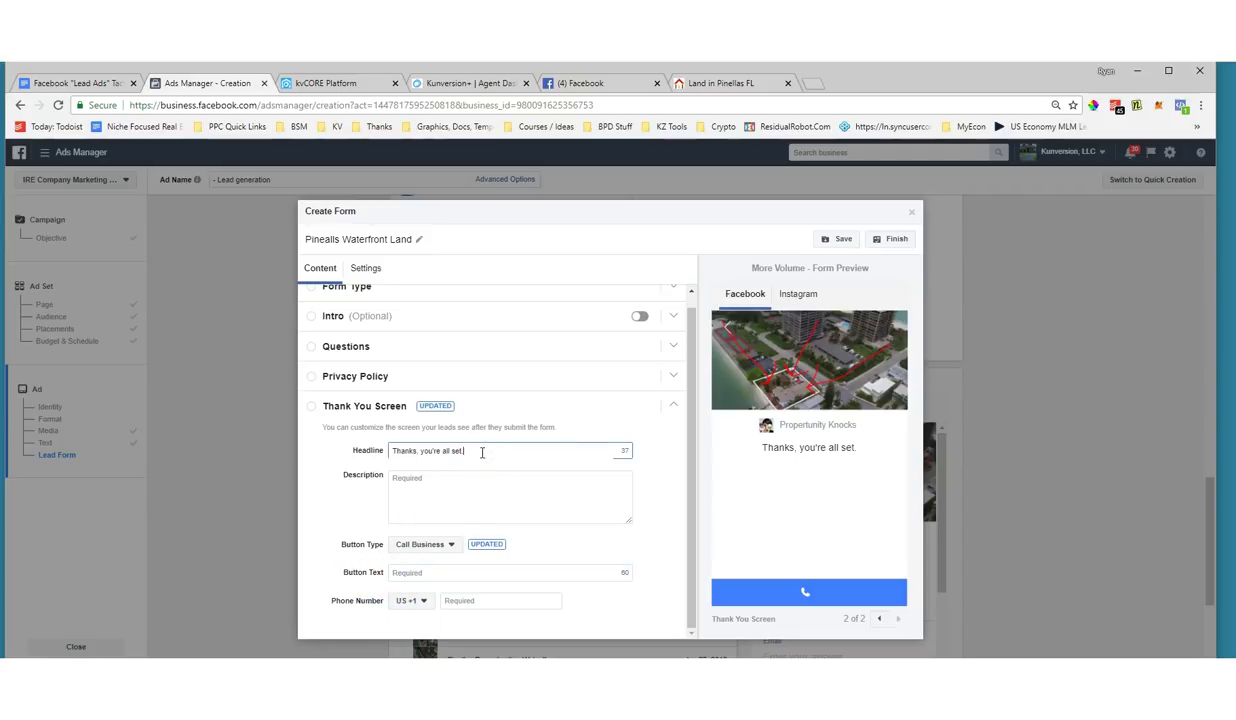
left_click(422, 544)
left_click(417, 566)
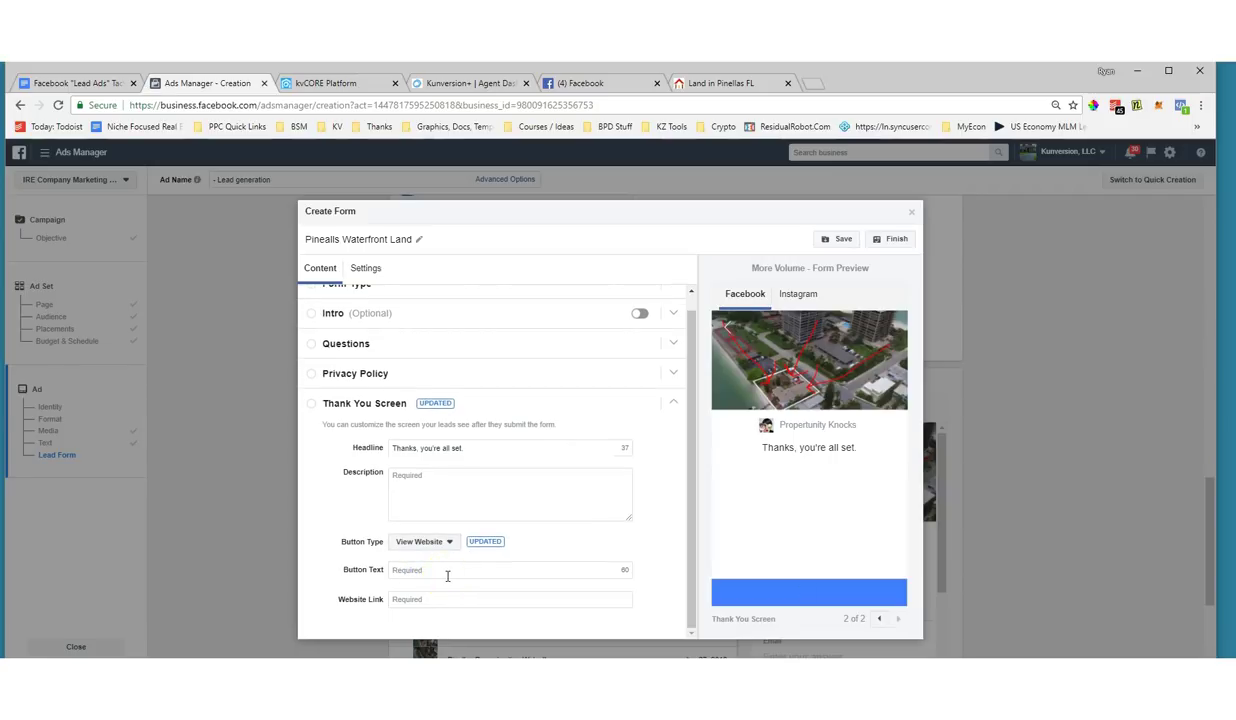
left_click(417, 549)
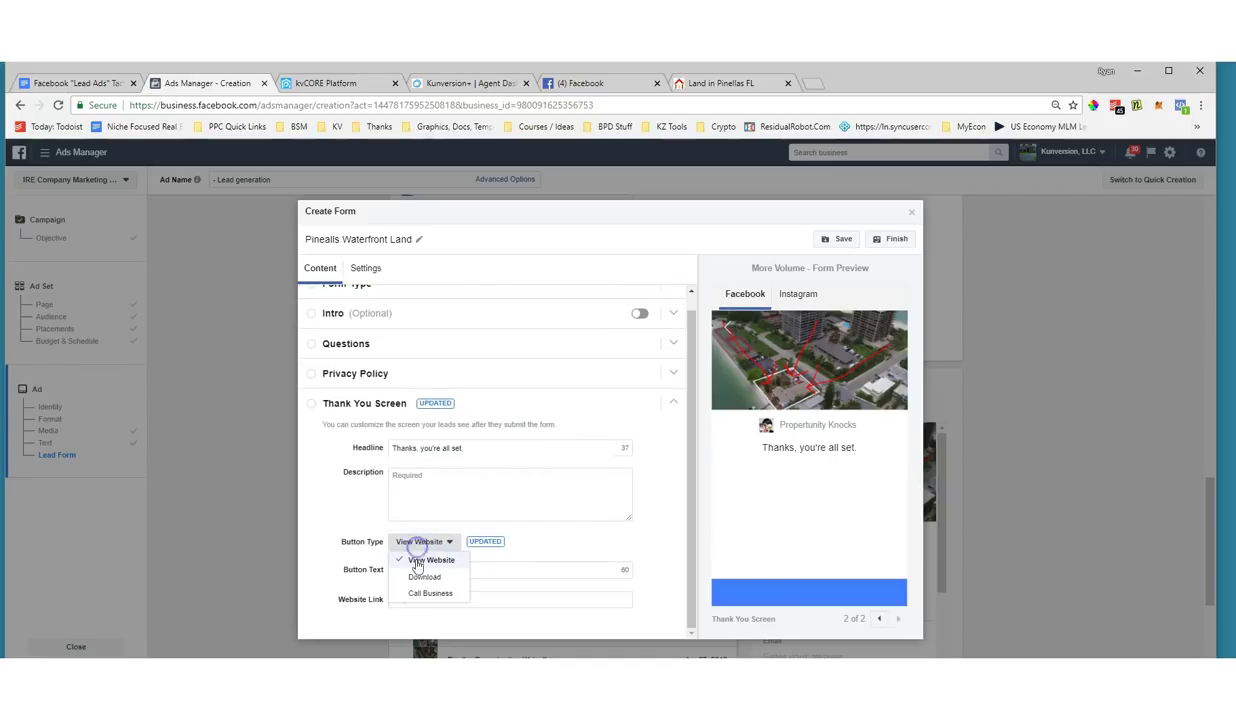
left_click(414, 588)
Replace the thank you screen headline with "Great. That List Has Been Emailed To You!".
left_click_drag(465, 451, 368, 450)
type("Great")
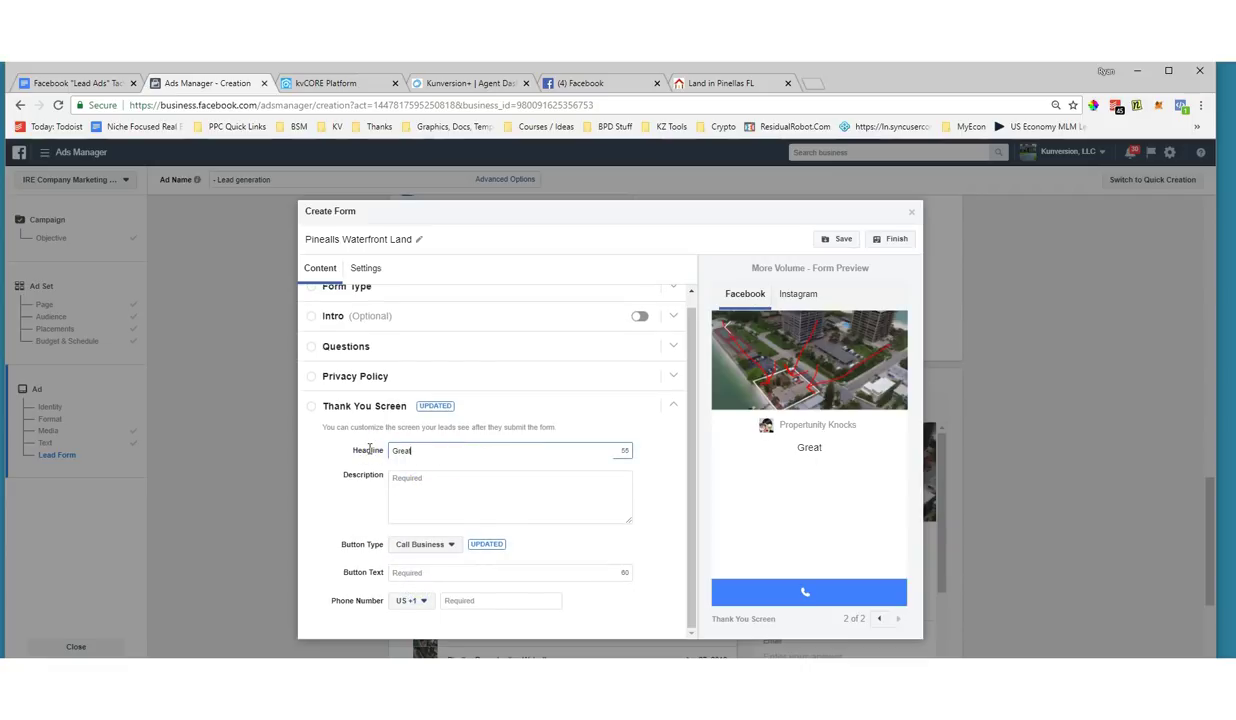
type(". That List Has Been Email")
type("ed To You!")
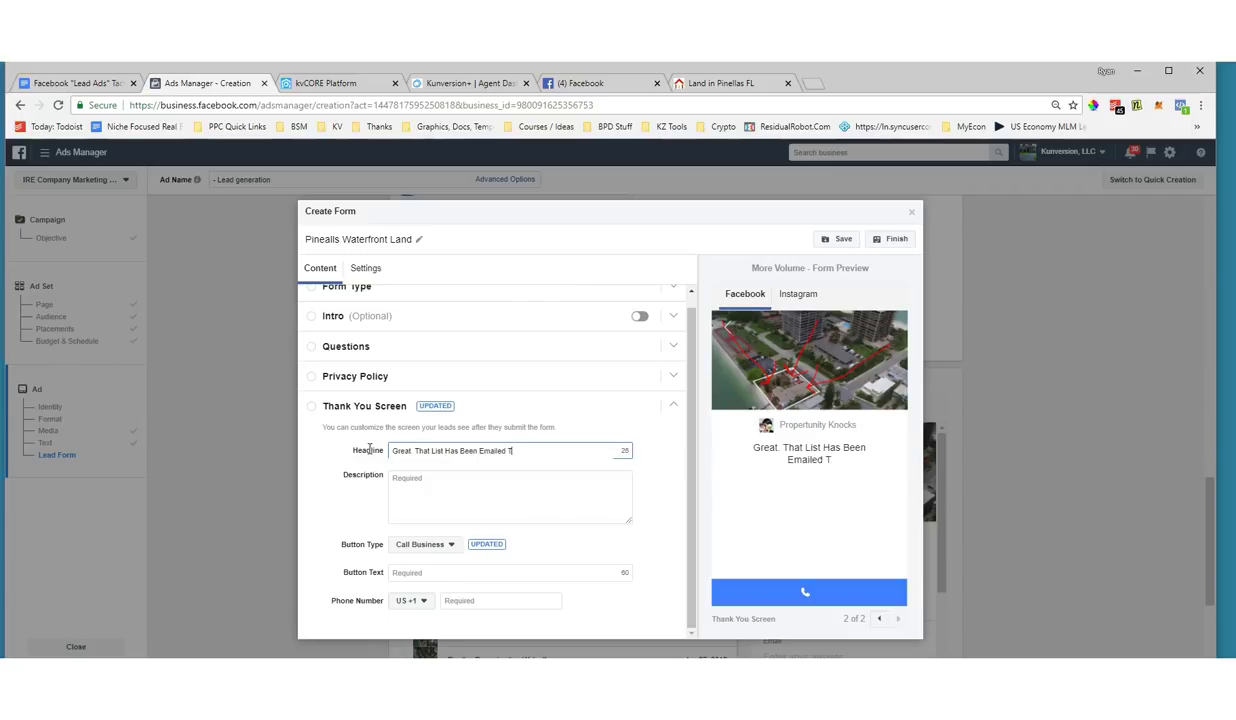
Begin the thank you description with "In the meantime, if you want to click the button below you'll be connected with an agent who".
left_click(407, 487)
type("In the meatn")
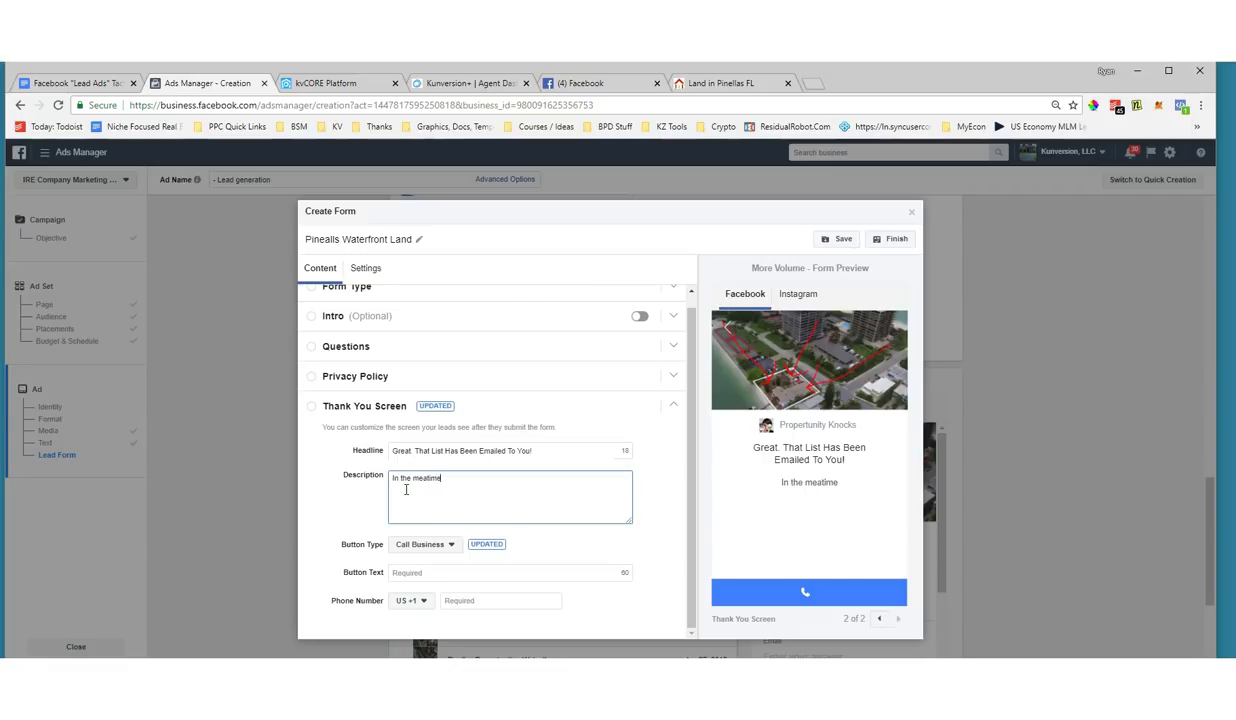
key("BackSpace")
key("BackSpace")
type("ntime, if you want to c")
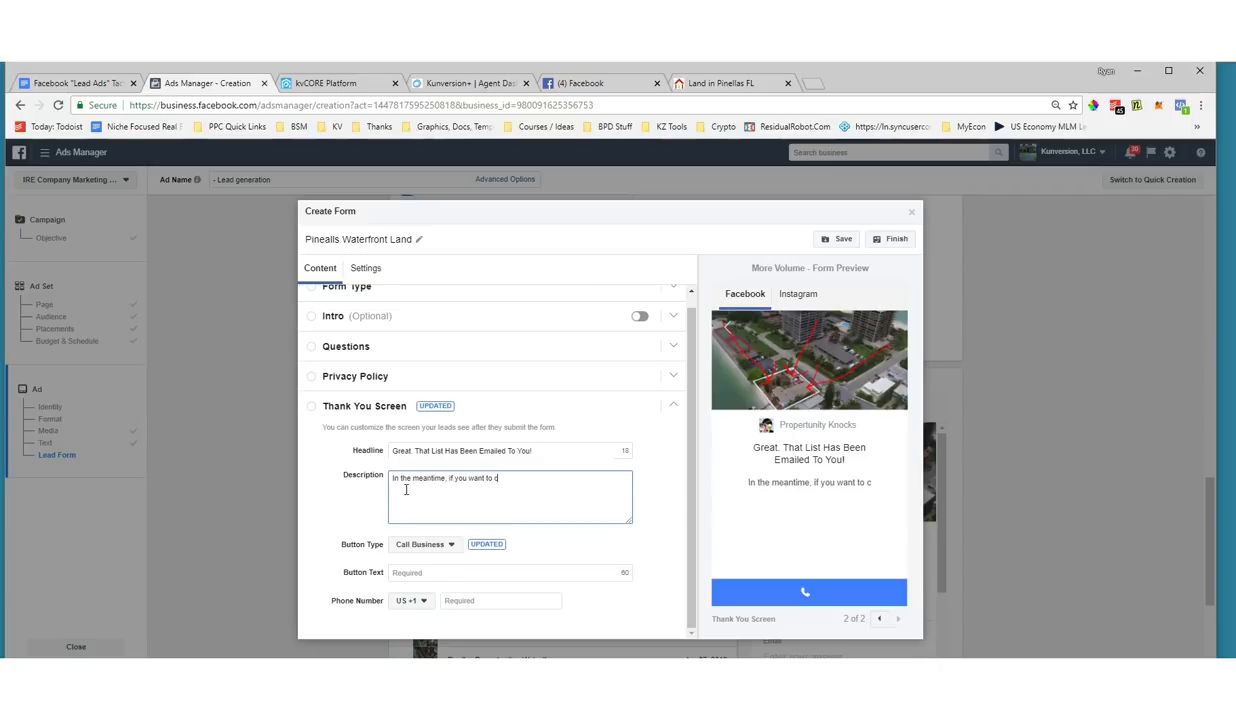
type("lick the button bel")
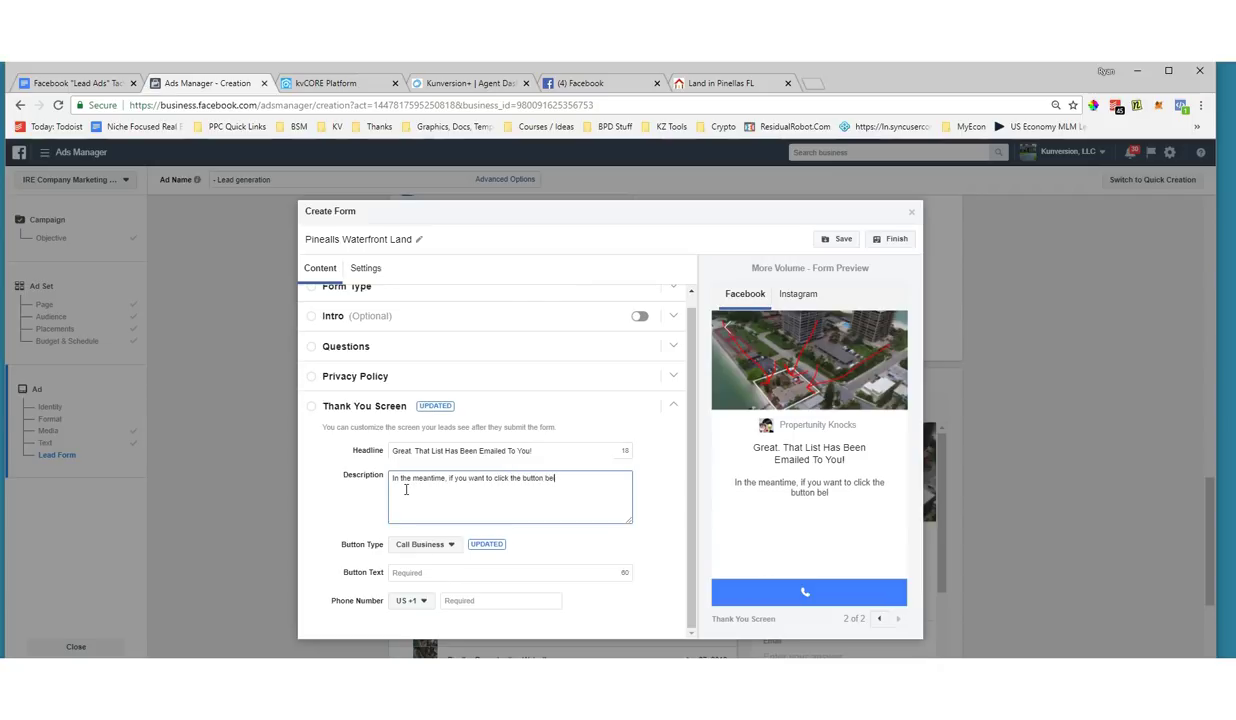
type("ow you'll be con")
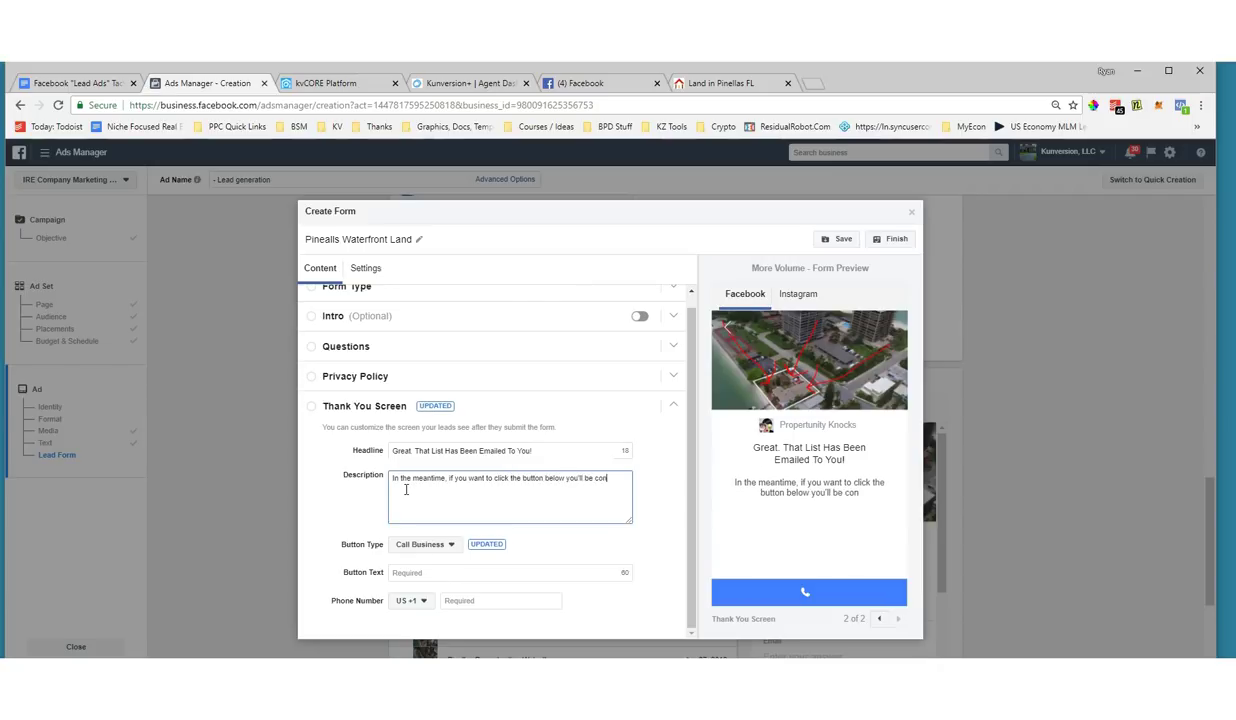
type("nected with an agent who speci")
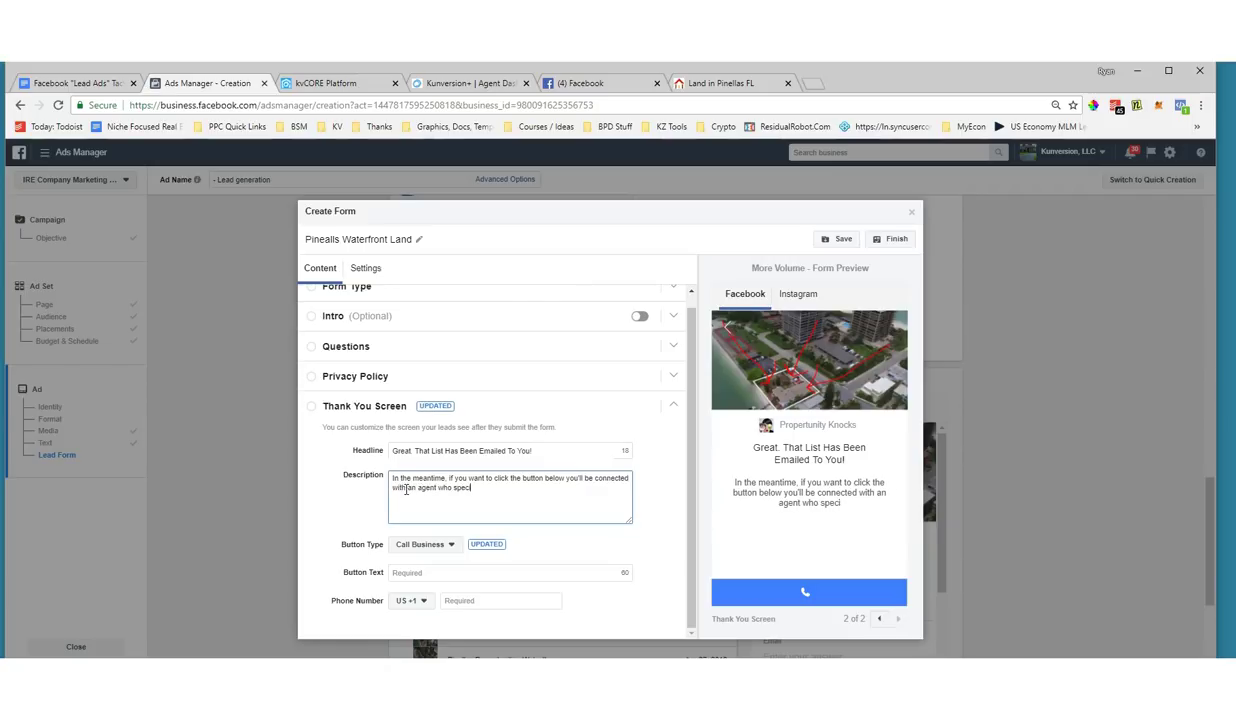
Complete the thank you description with "specializes in selling Pinellas County Land. He'll let you know about the BEST waterfront Pinellas land deal he knows about right now!".
type("alized")
key("BackSpace")
type("s in S")
type("elling Pi")
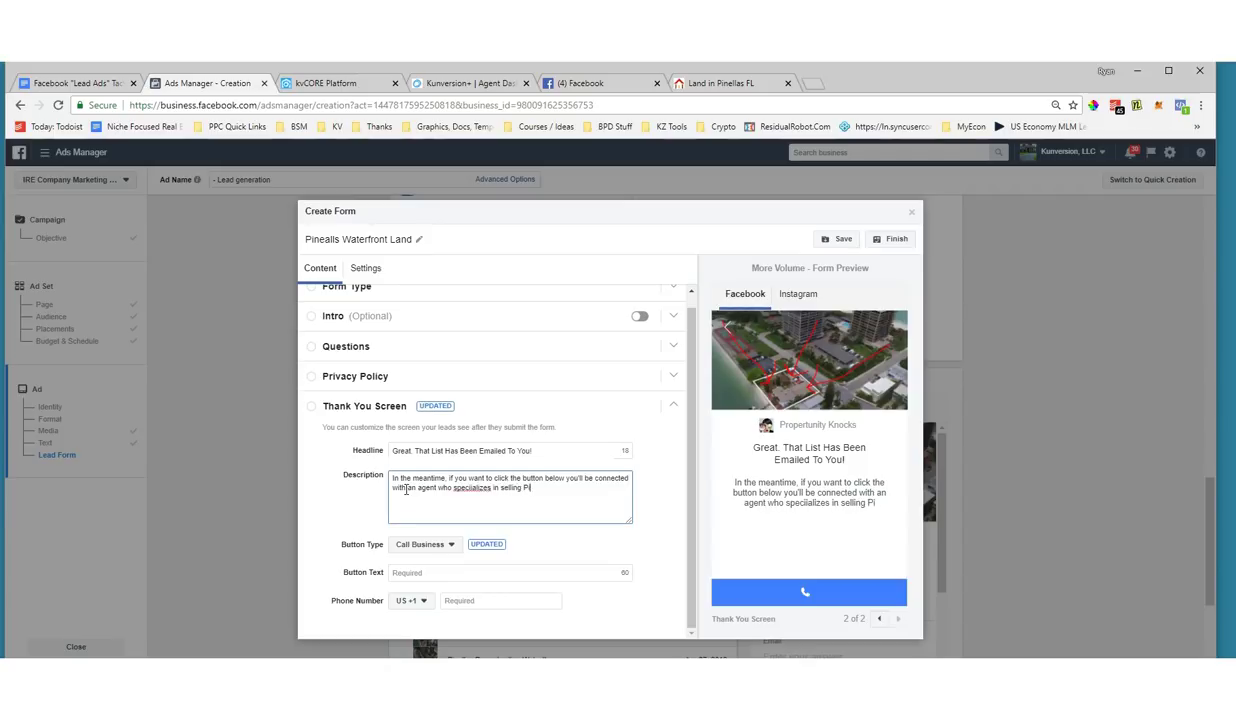
type("nellas Cou")
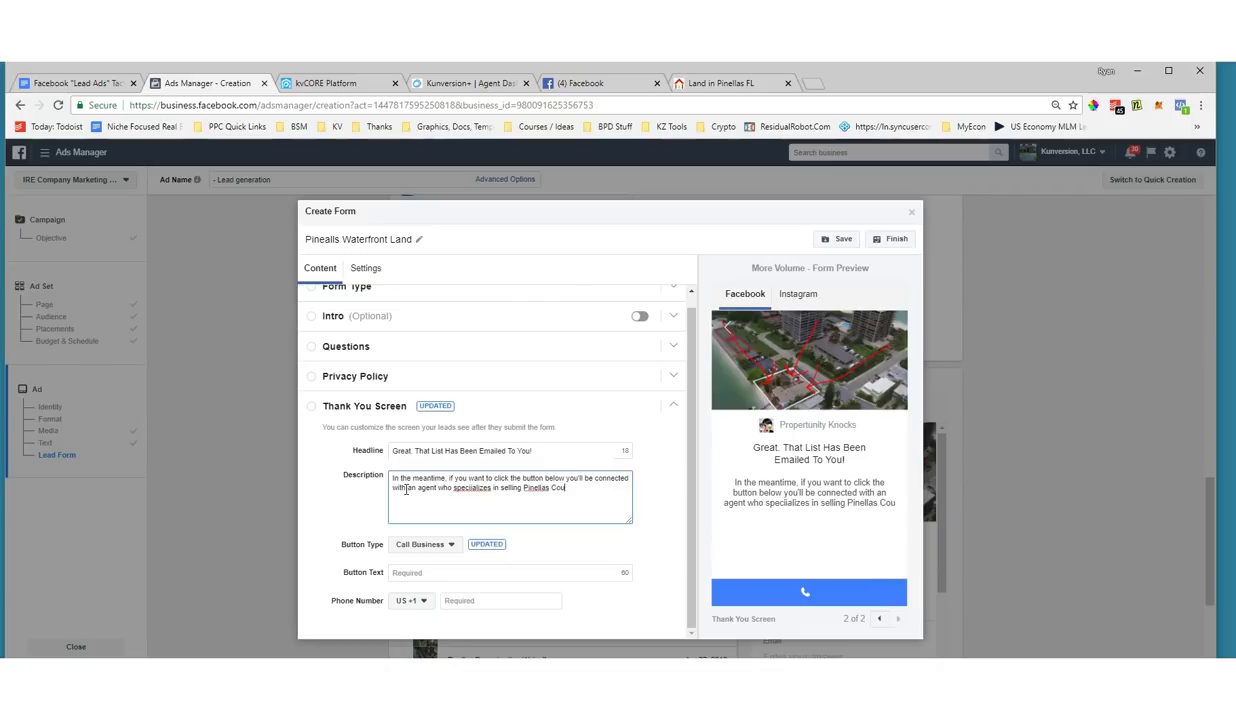
type("nty Land. He'll let you know abo")
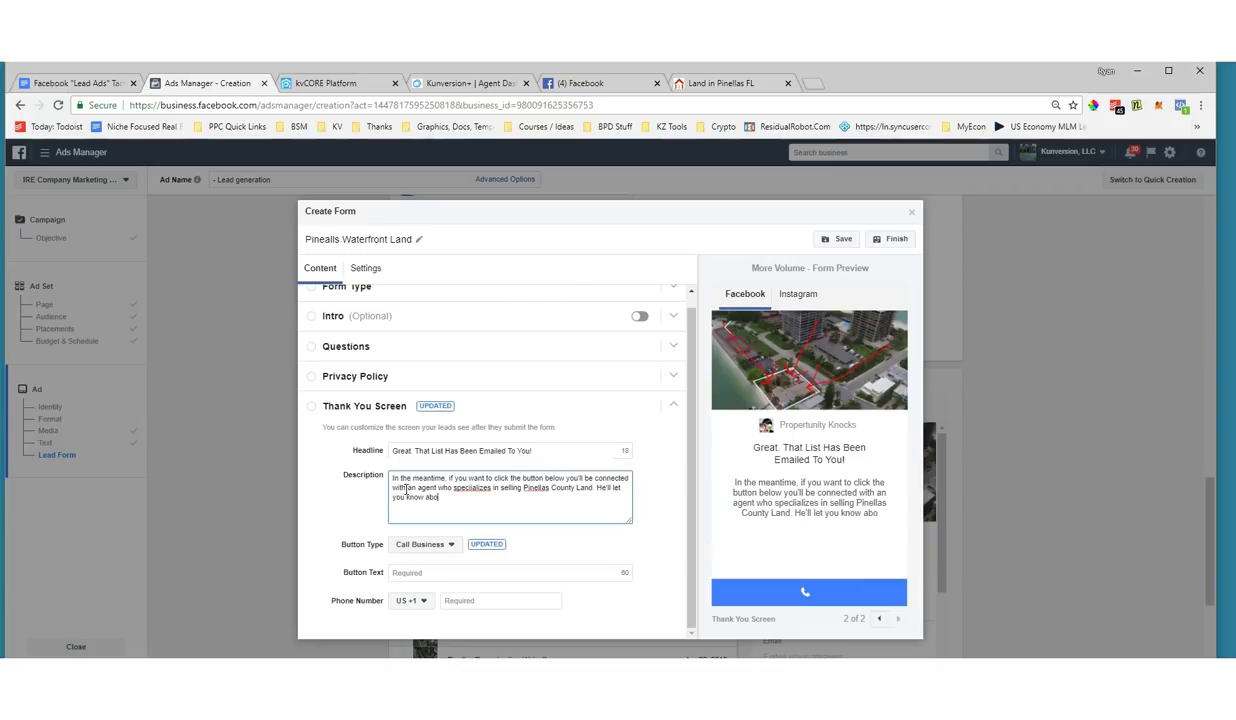
type("ut the BEST waterfront Pinellas land deal he knows about right")
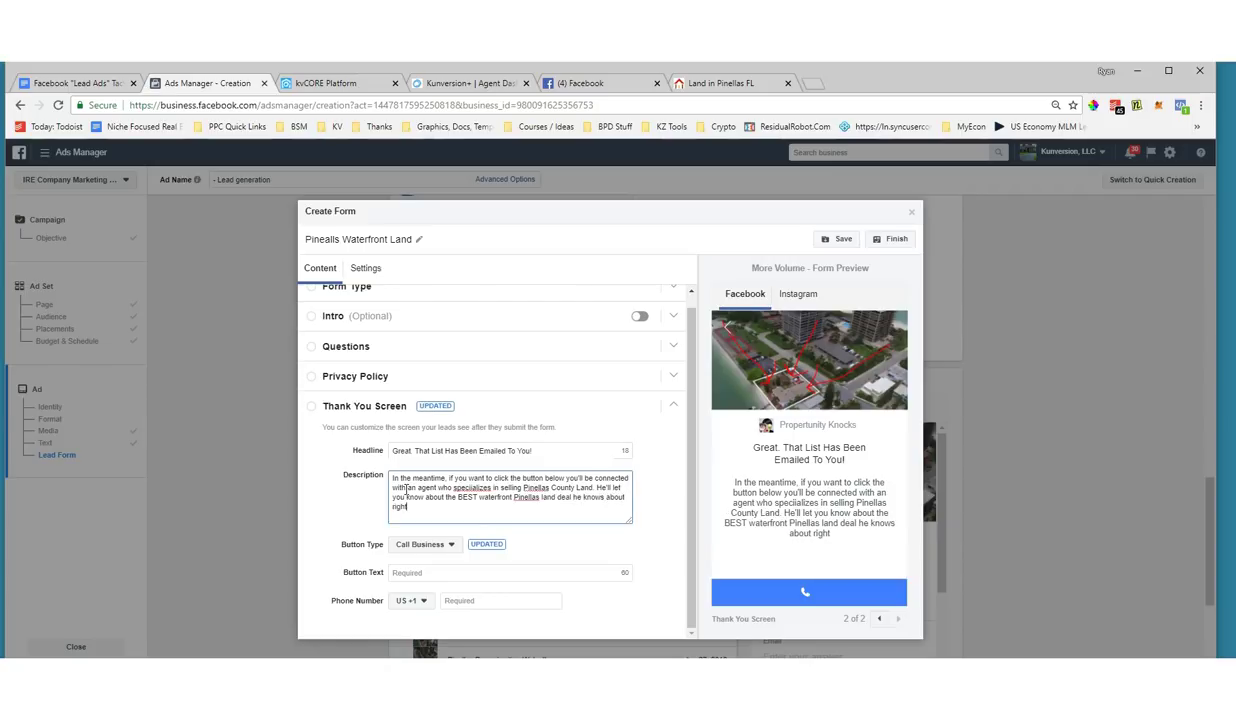
type(" now!")
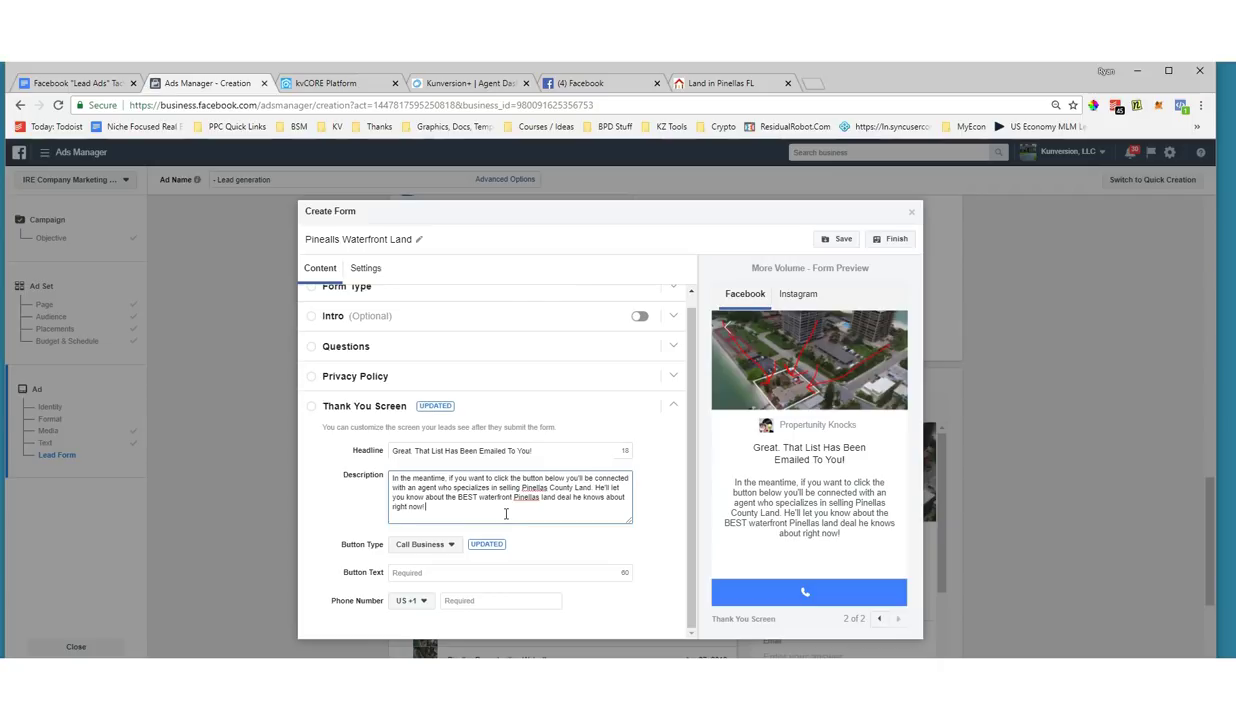
Set the thank you screen's button text to "Call Agent Now" and point out the message in the form preview.
left_click(408, 572)
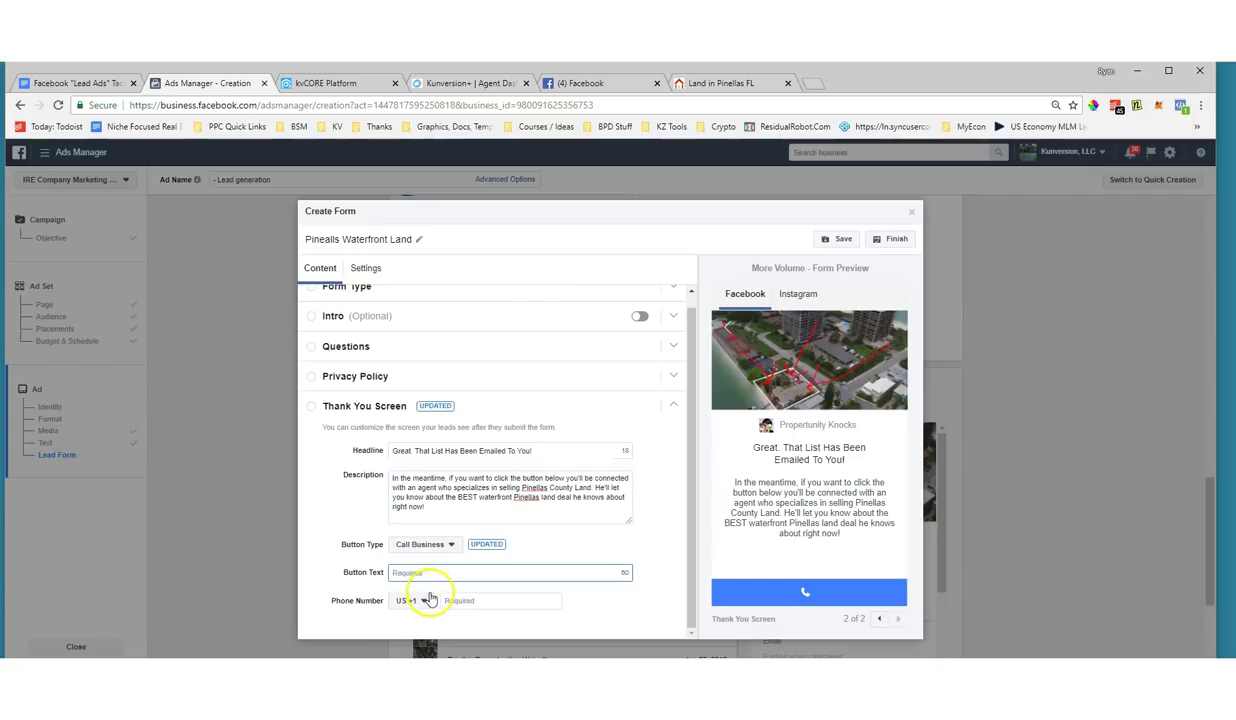
type("Call Agent Now")
left_click(472, 600)
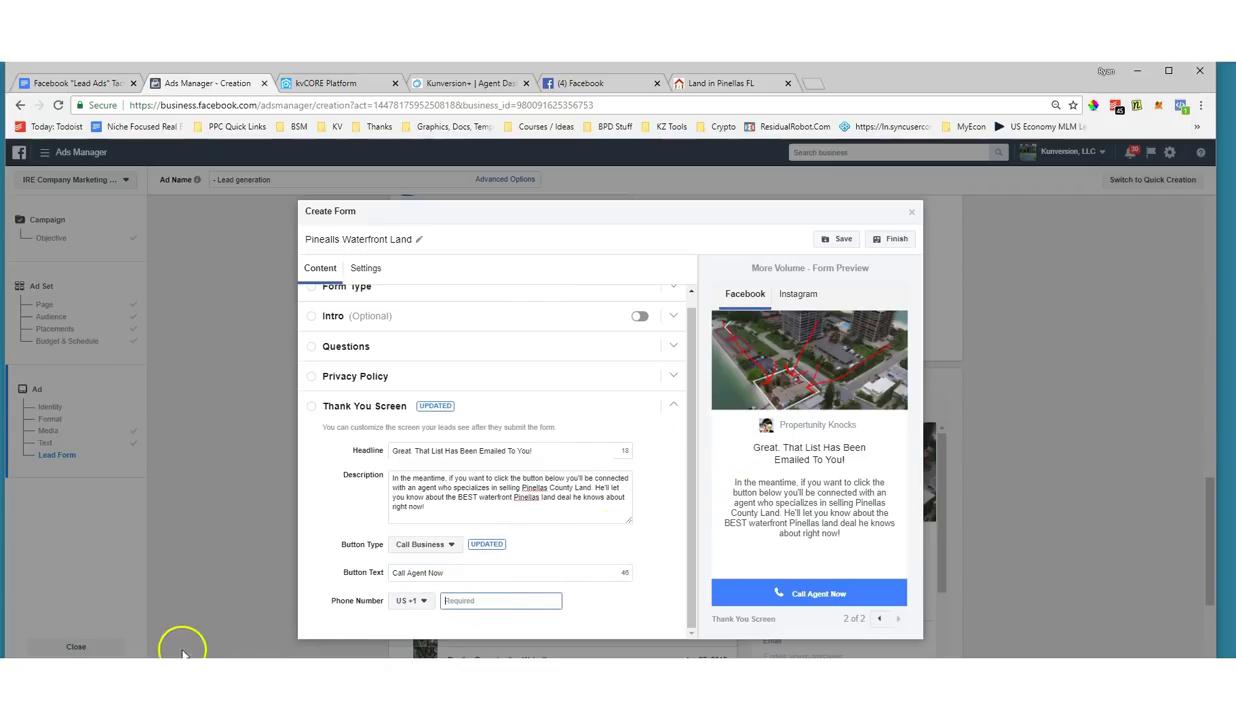
mouse_move(615, 413)
left_mouse_down()
mouse_move(765, 428)
mouse_move(733, 456)
left_mouse_up()
mouse_move(830, 378)
left_mouse_down()
mouse_move(735, 368)
mouse_move(670, 437)
mouse_move(865, 458)
mouse_move(760, 372)
mouse_move(847, 426)
mouse_move(785, 508)
mouse_move(688, 368)
mouse_move(755, 505)
mouse_move(688, 364)
mouse_move(676, 476)
mouse_move(870, 410)
mouse_move(662, 420)
mouse_move(680, 360)
left_mouse_up()
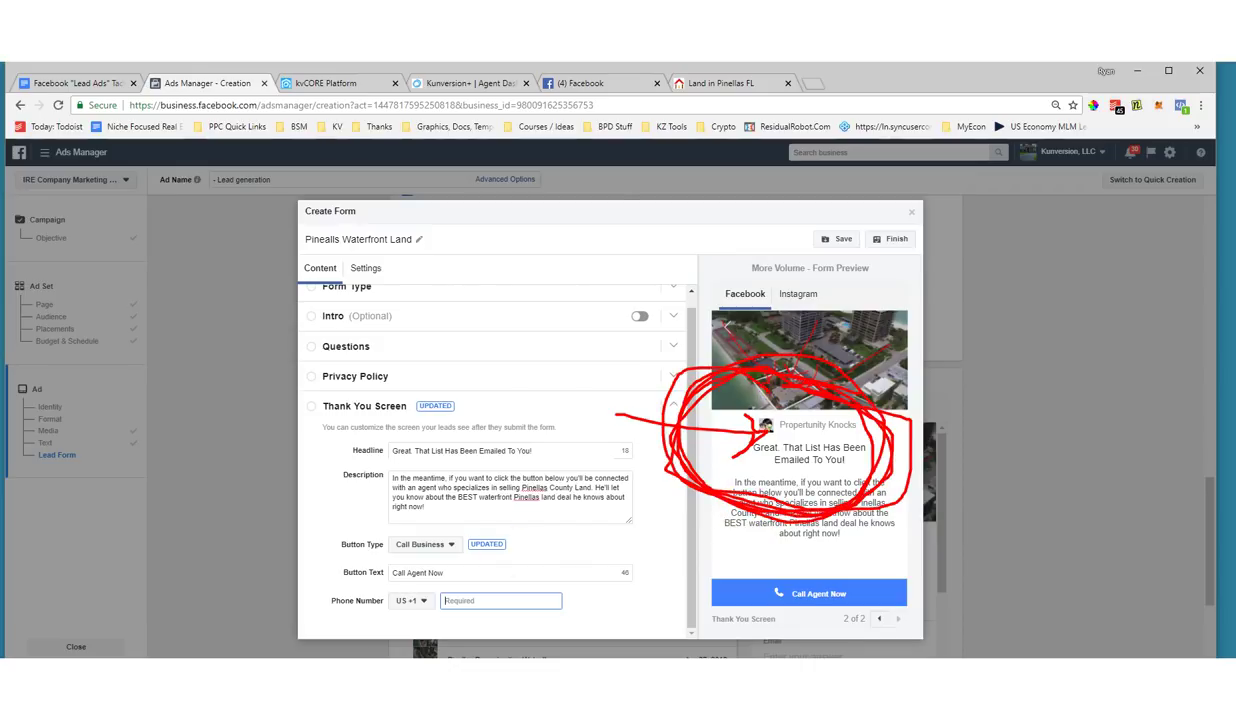
key("Escape")
Switch the thank you button type to View Website and copy the Pinellas land search page's URL for the website link.
left_click(424, 544)
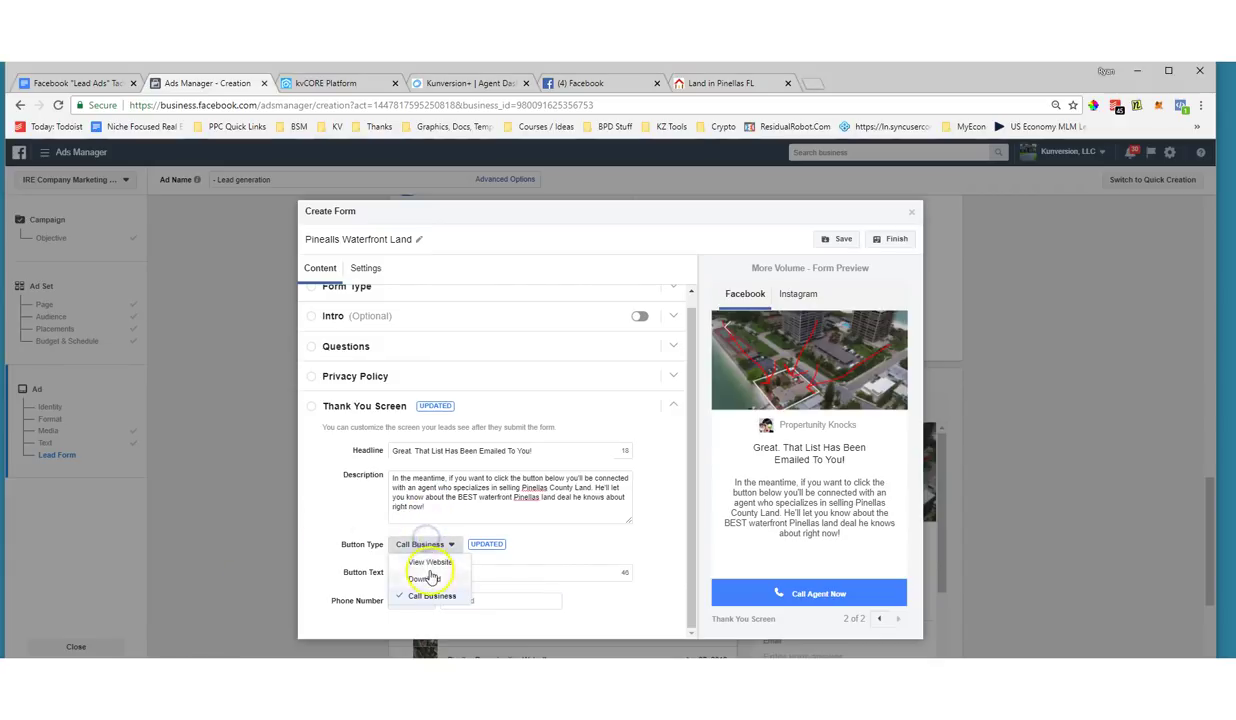
left_click(430, 577)
left_click(703, 83)
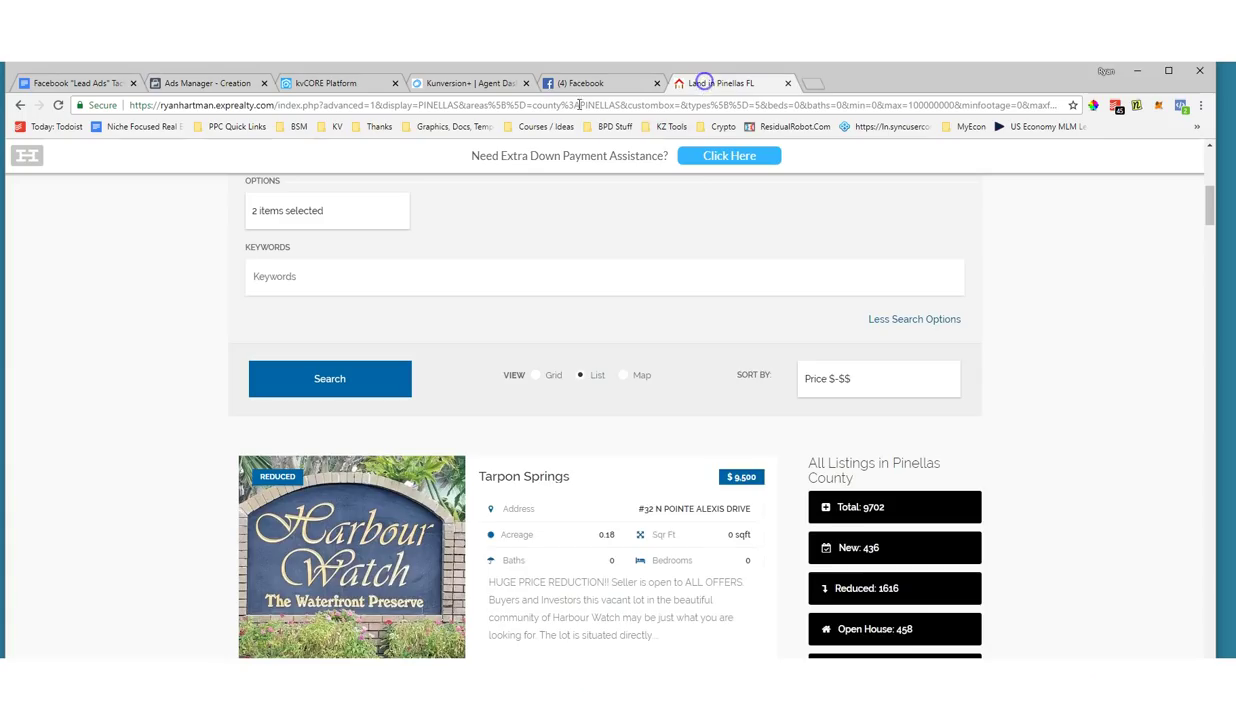
right_click(288, 106)
left_click(338, 178)
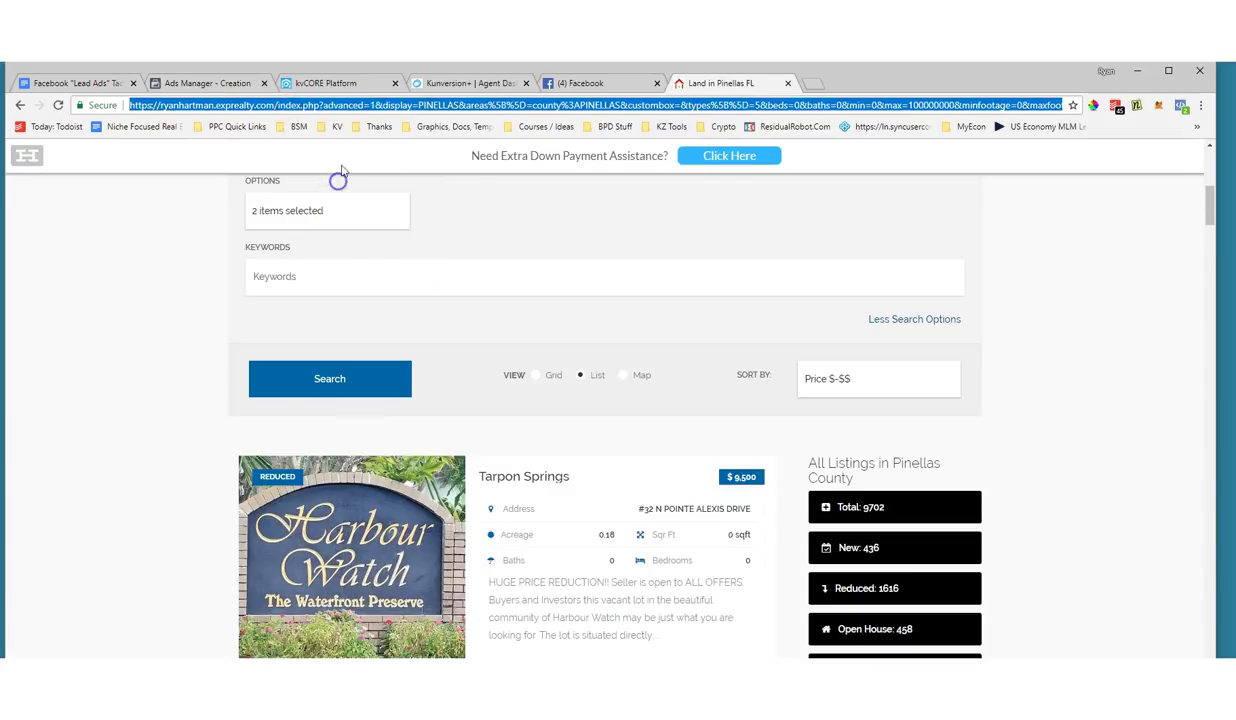
left_click(172, 80)
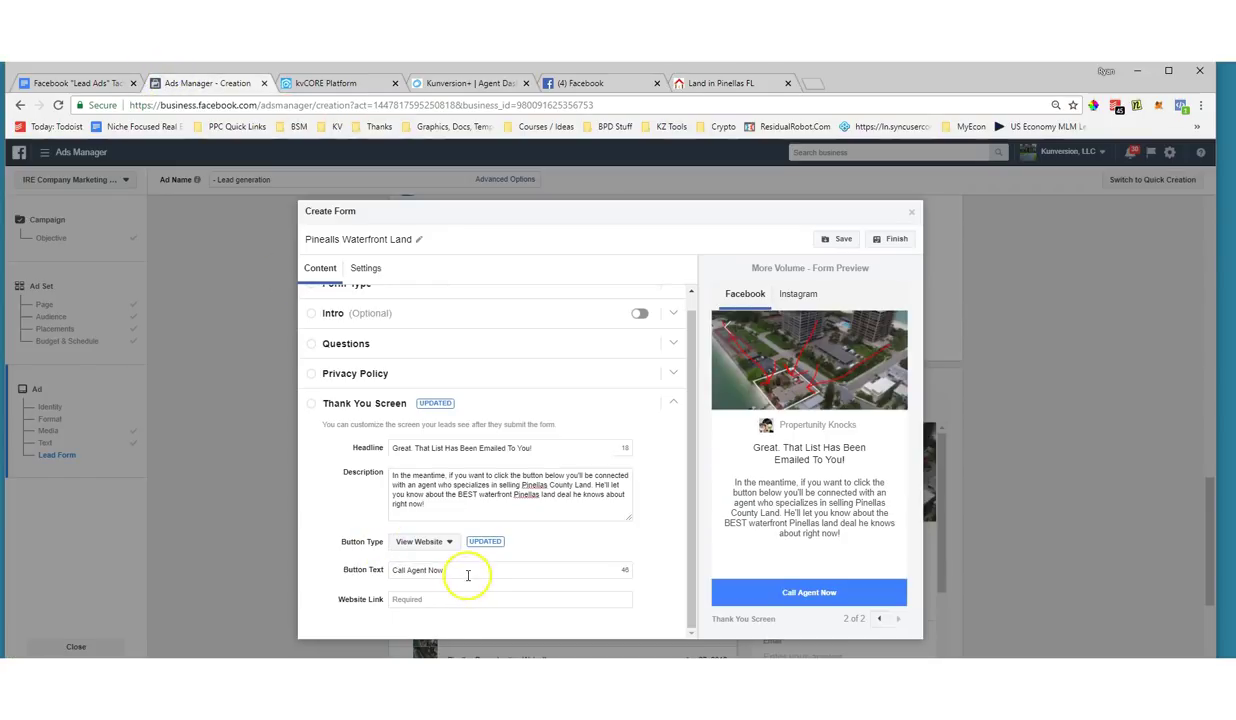
left_click(433, 599)
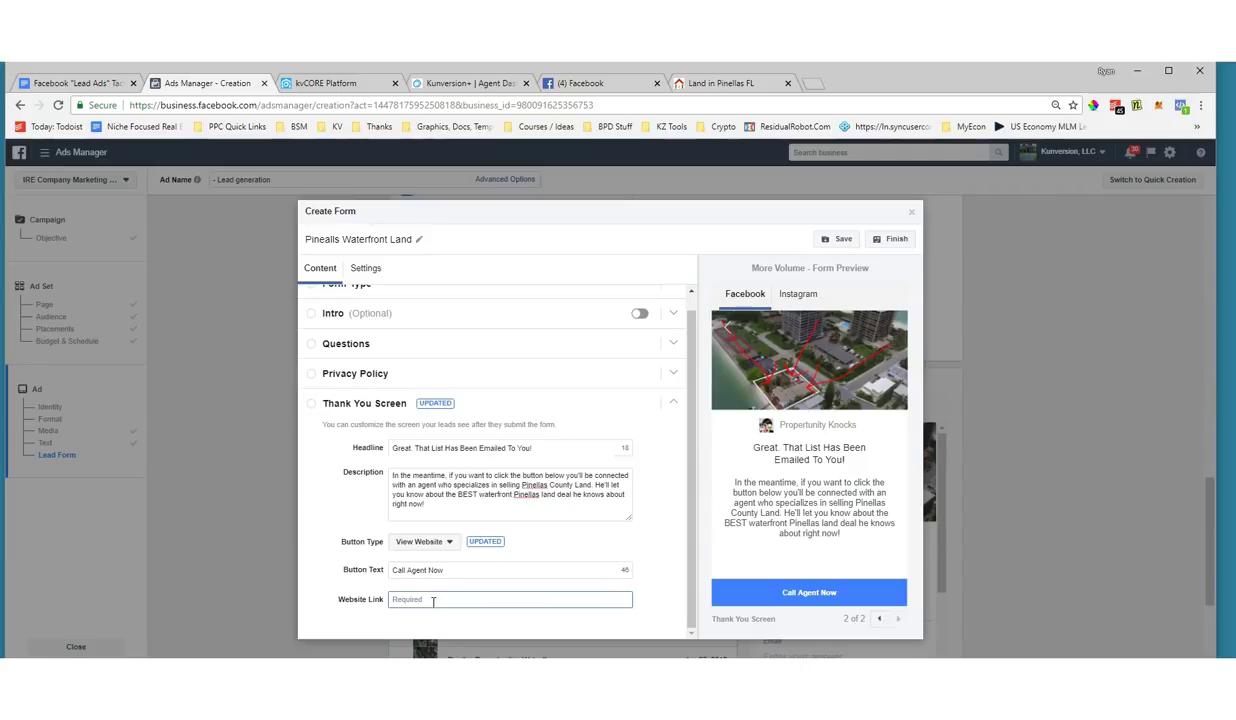
Return the thank you button type to Call Business and review the headline and description.
left_click(420, 543)
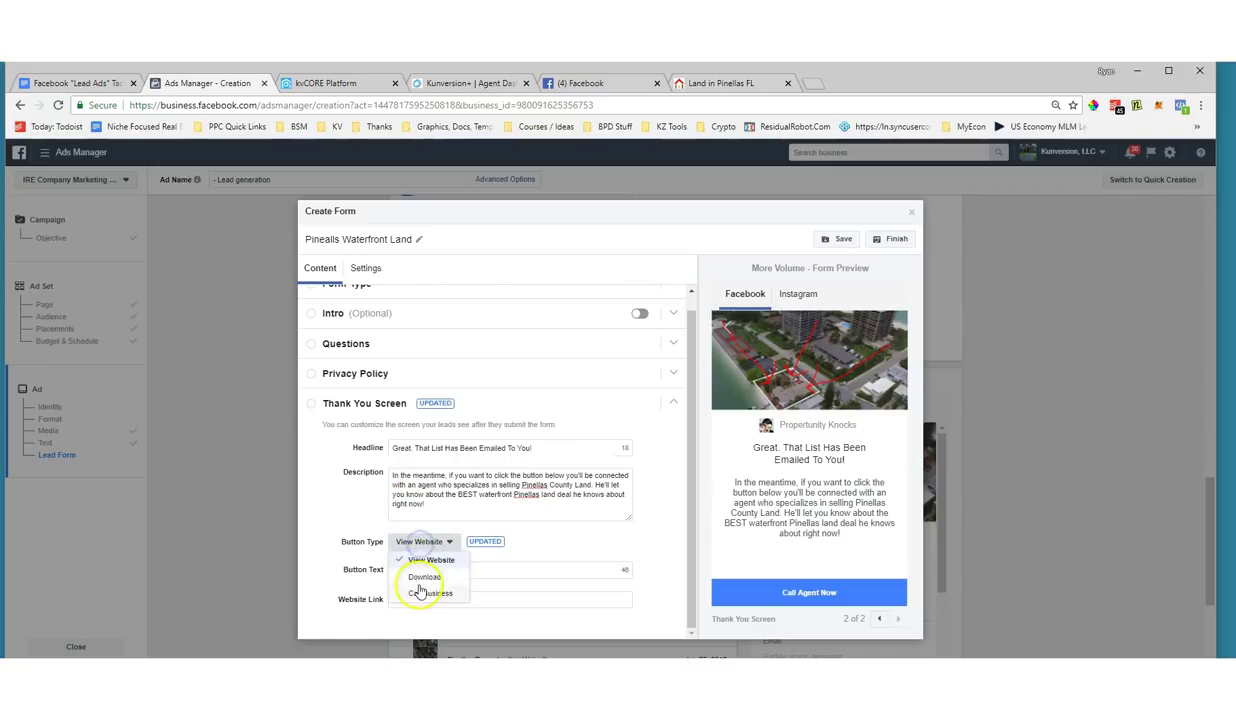
left_click(414, 591)
left_click(541, 451)
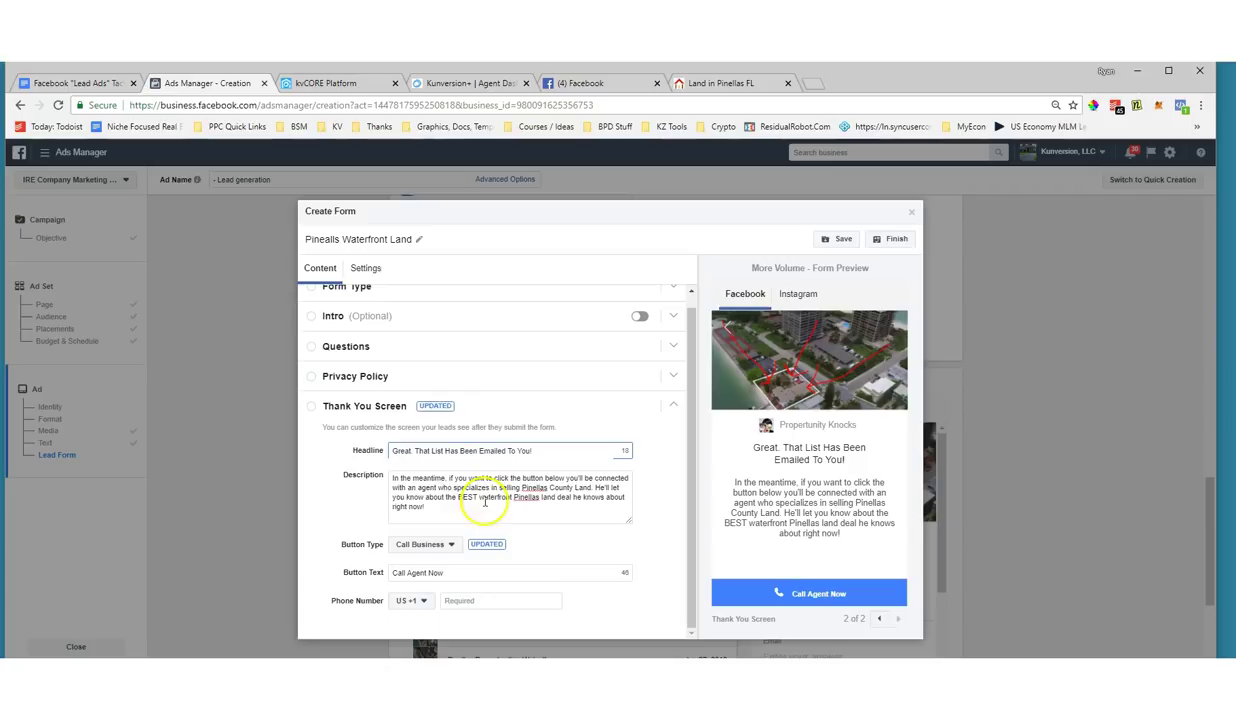
left_click(404, 479)
Switch the thank you button to View Website again and examine its button text, website link and available button types.
left_click(428, 544)
left_click(428, 559)
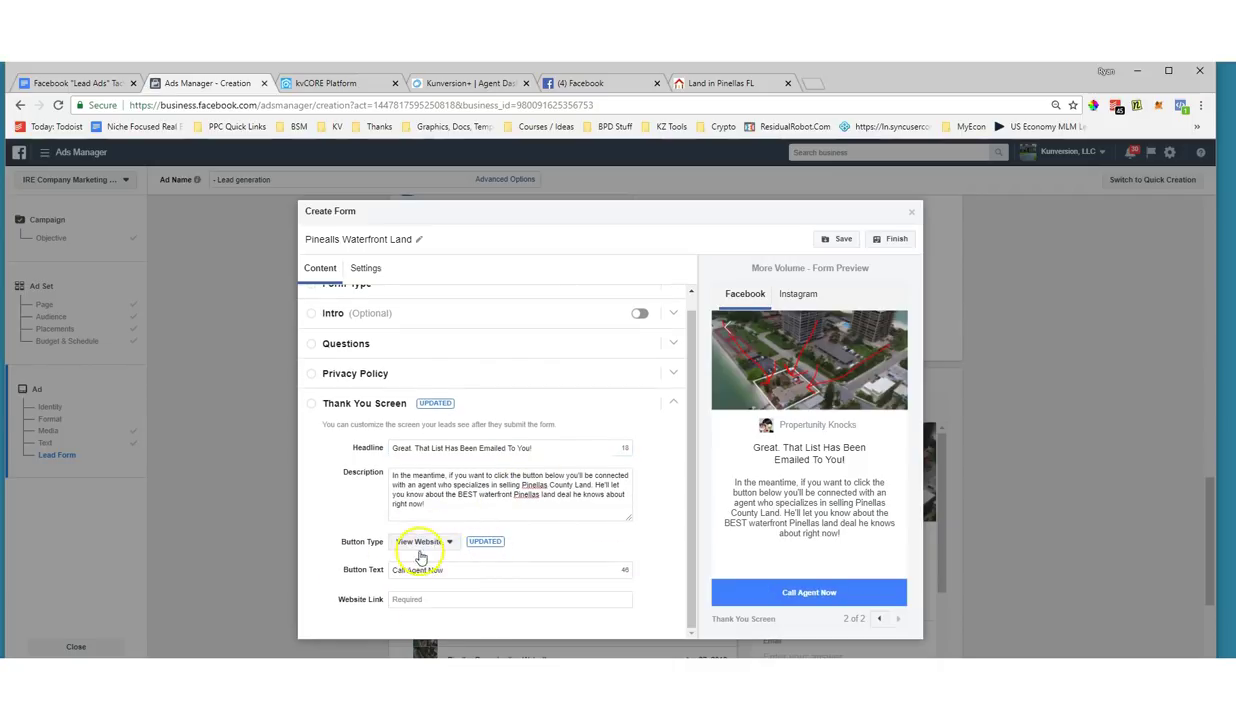
left_click_drag(448, 569, 390, 570)
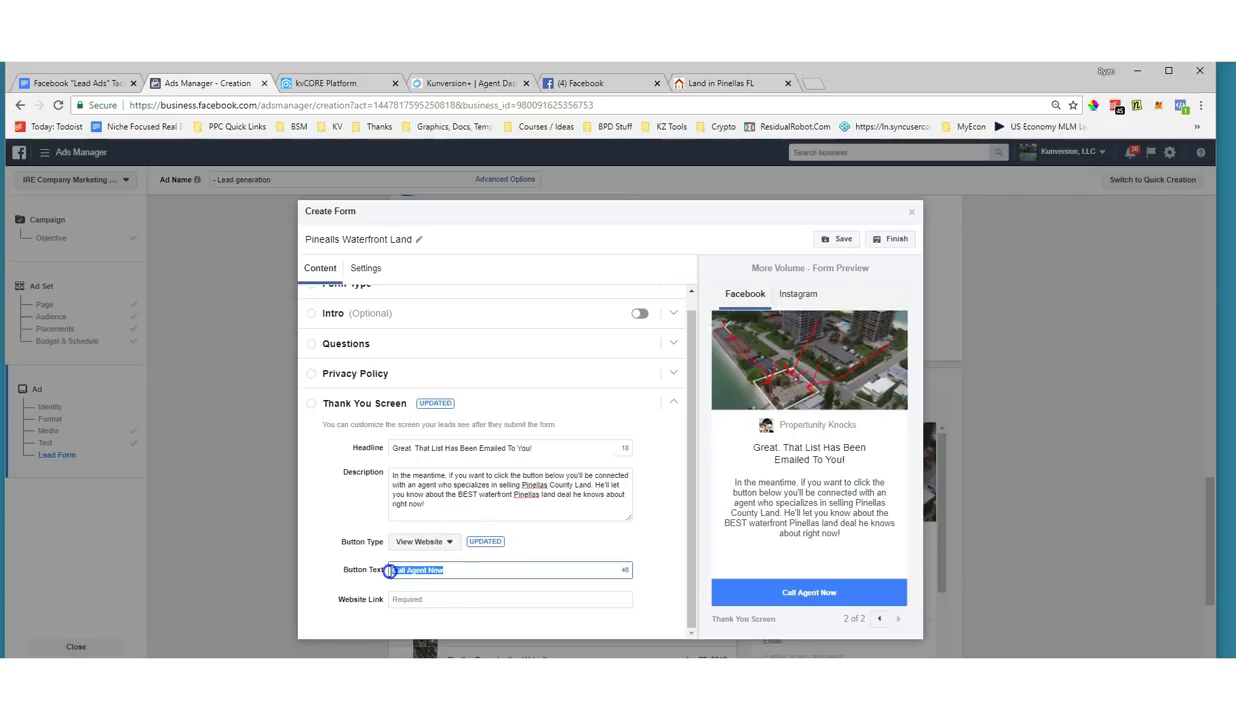
left_click(400, 599)
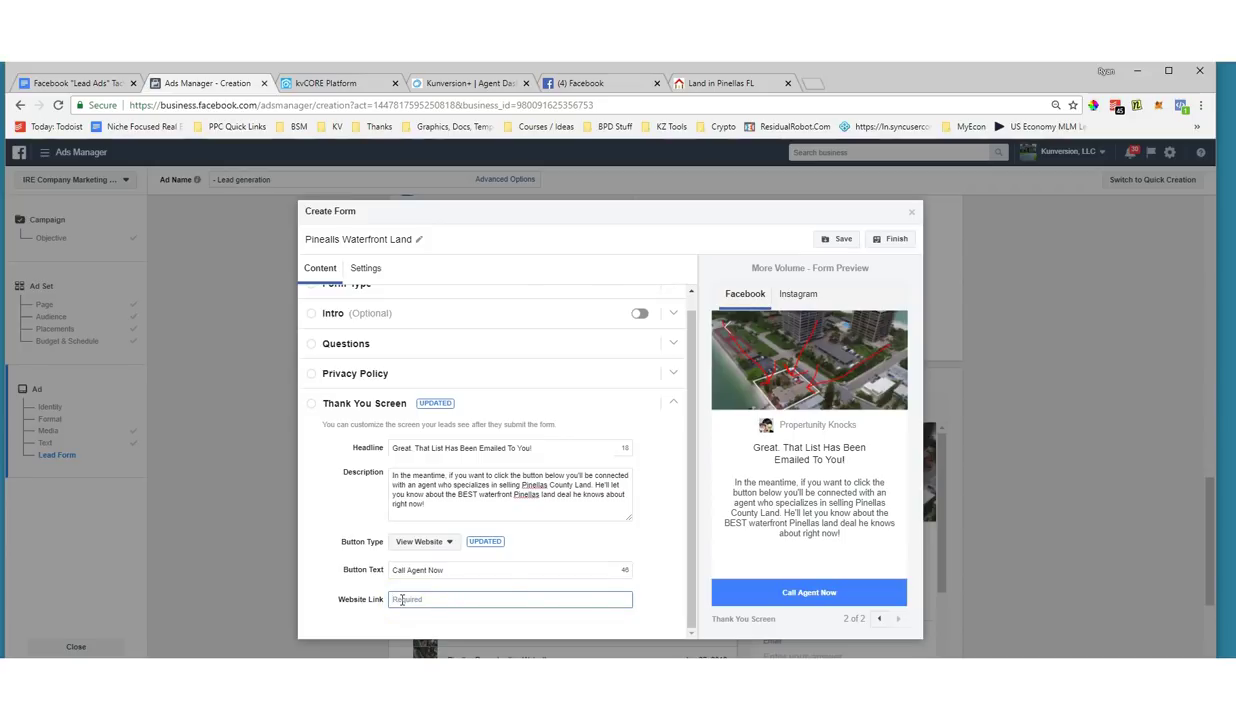
left_click(410, 603)
left_click(424, 542)
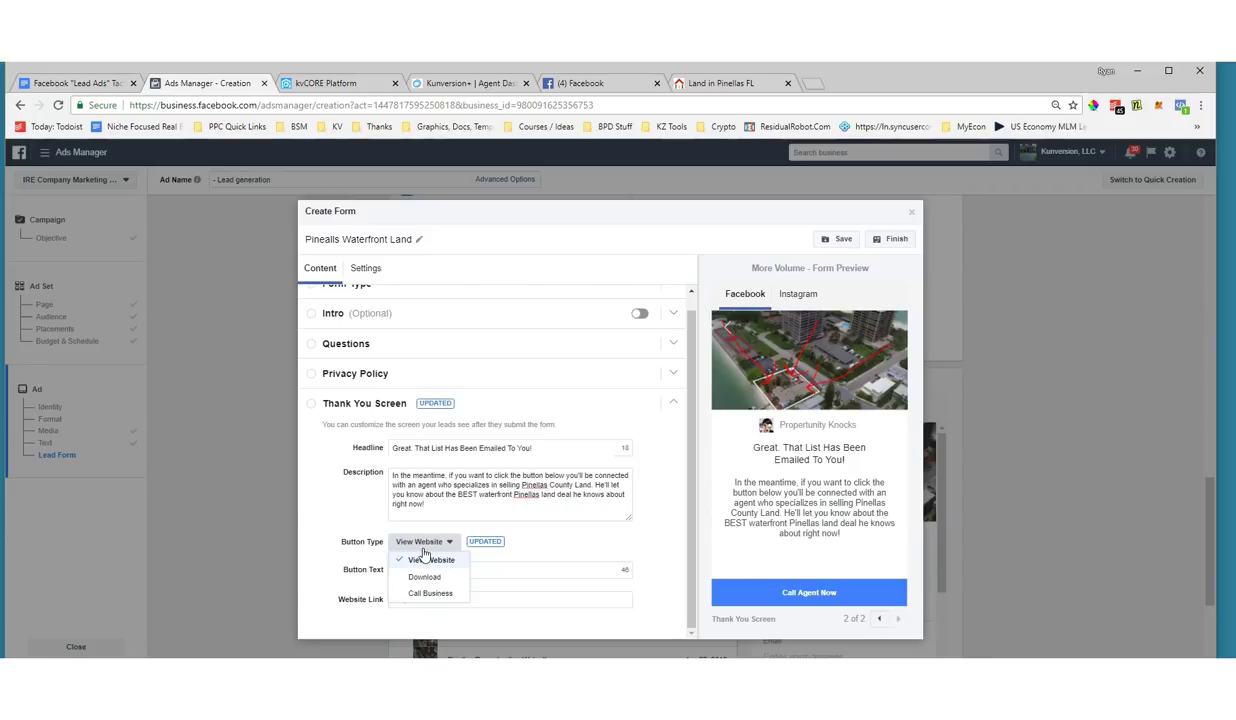
left_click(540, 552)
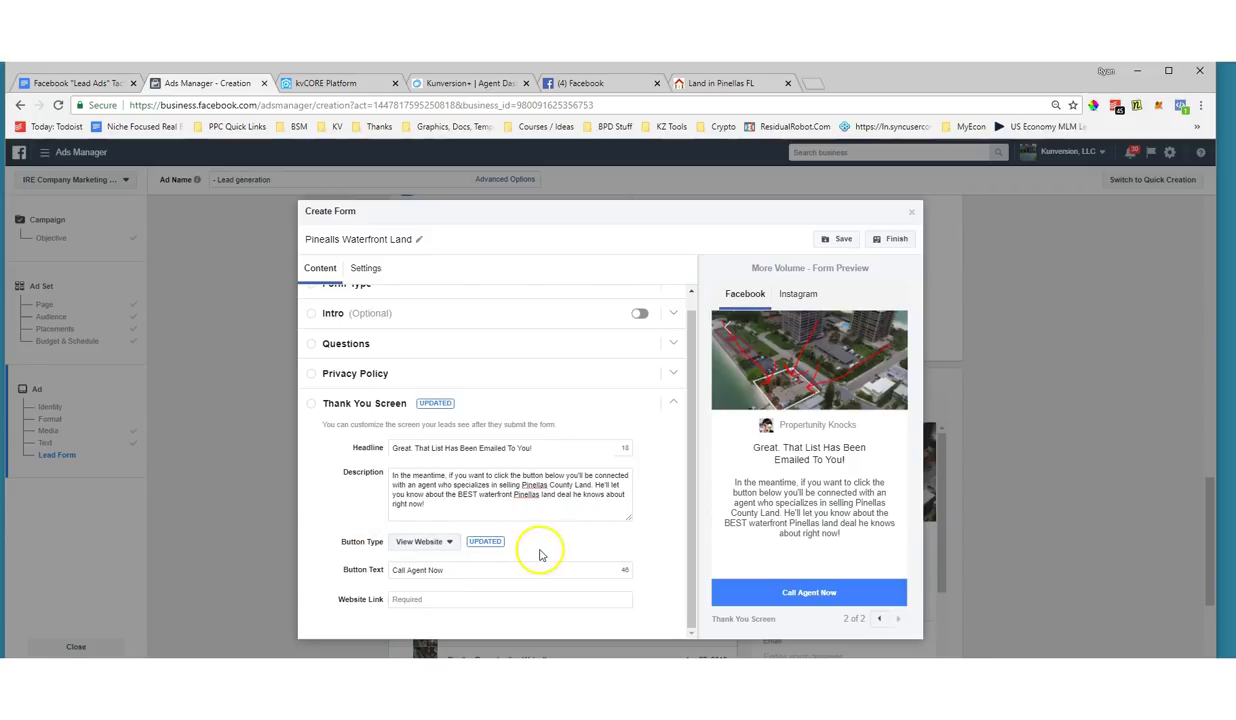
left_click(412, 599)
Set the thank you button type to Call Business, enter the business phone number and finish the lead form.
left_click(418, 542)
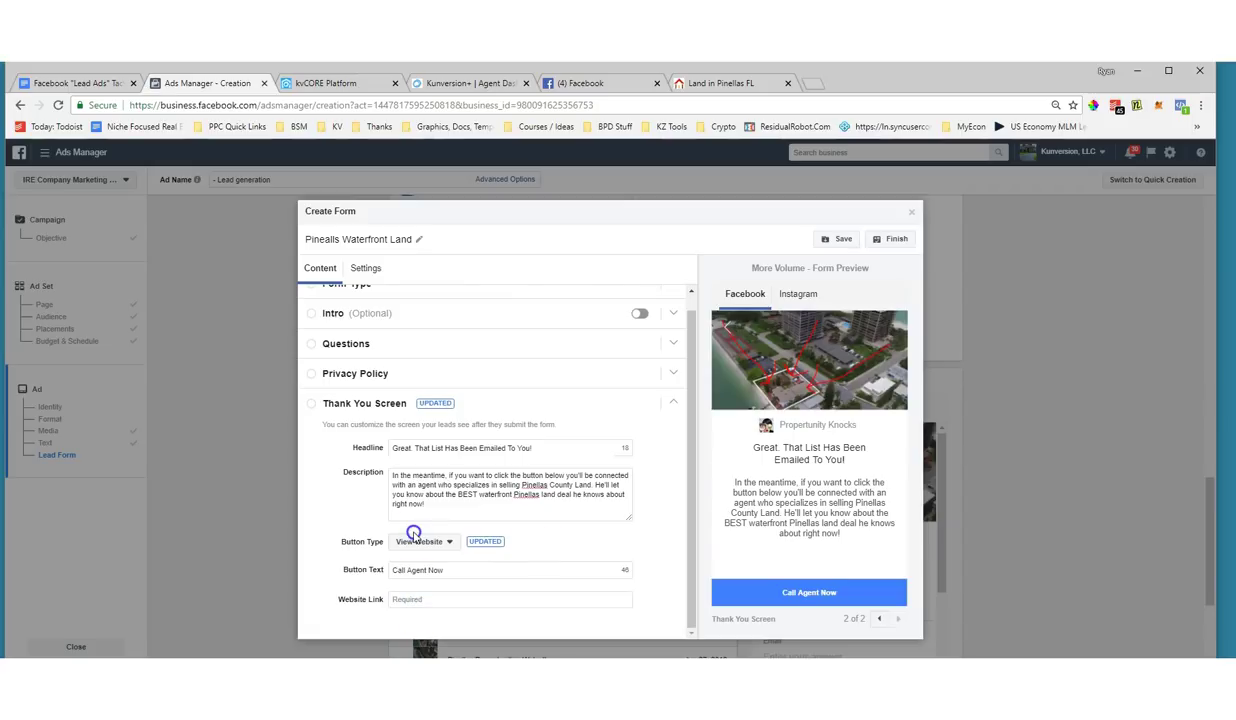
left_click(431, 572)
left_click(463, 601)
type("727331")
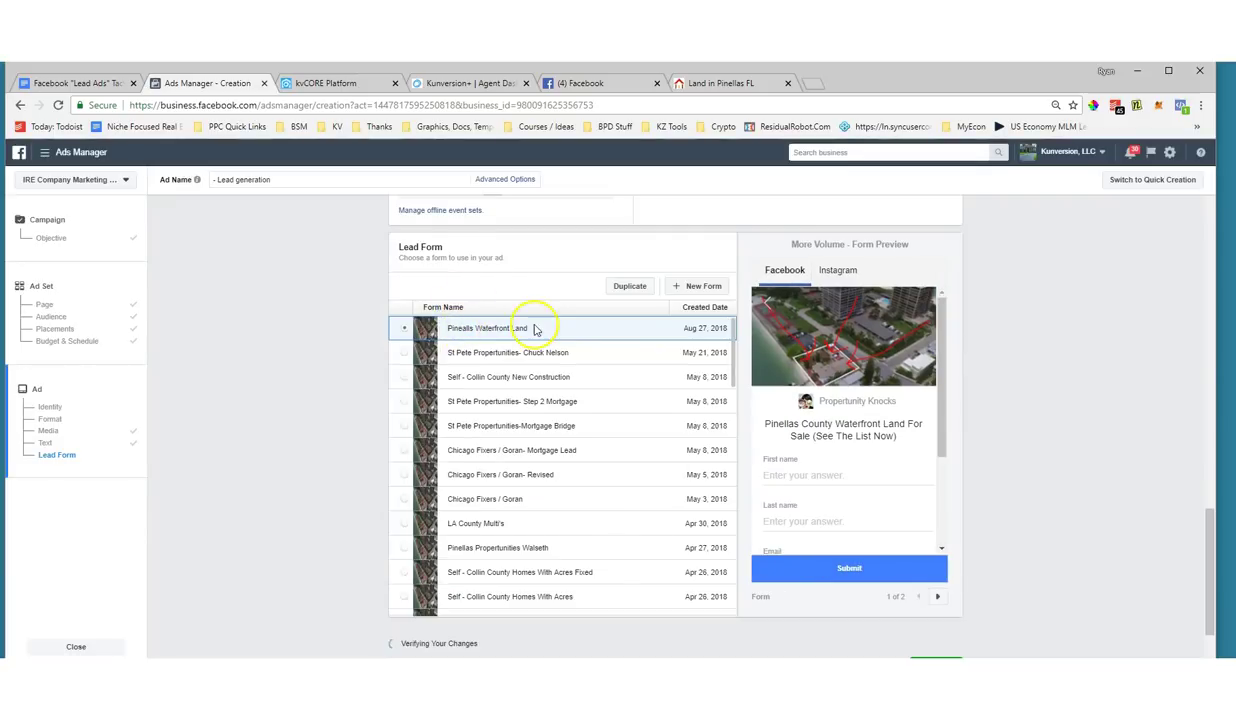
Select the Pinealls Waterfront Land lead form, review the ad's text and preview, and confirm the ad.
left_click(425, 335)
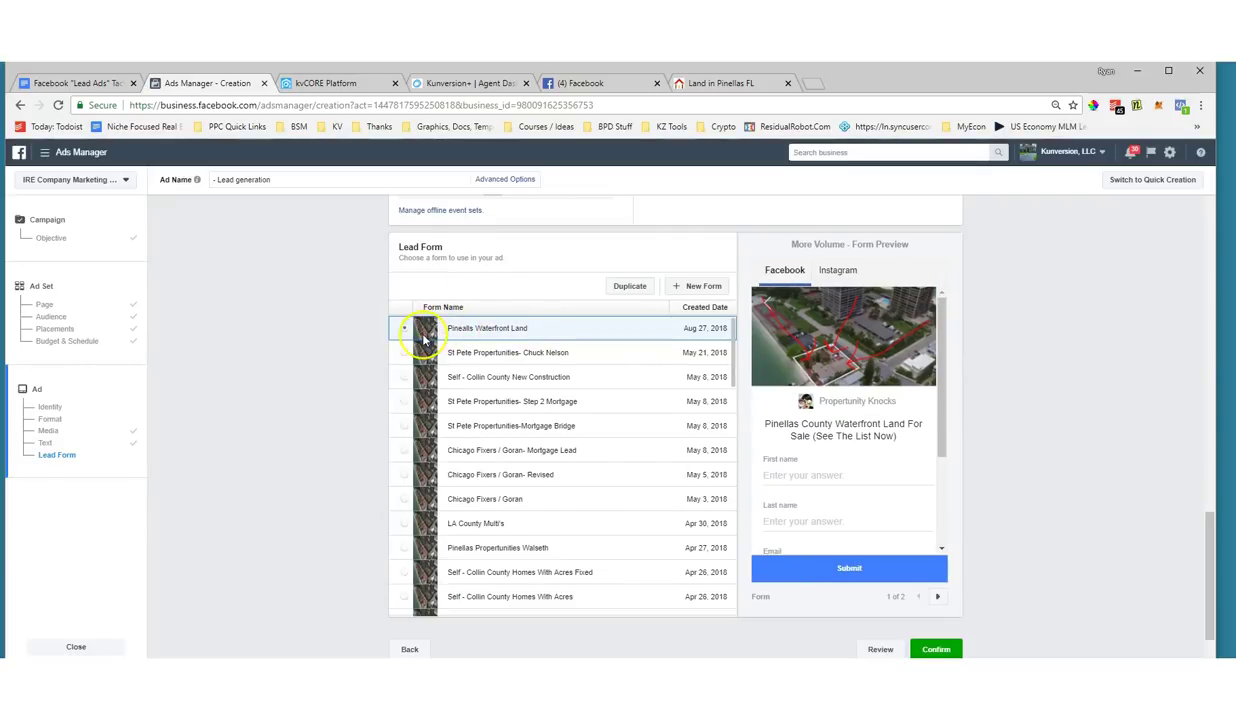
scroll(1057, 403, "down", 1)
scroll(1056, 404, "up", 5)
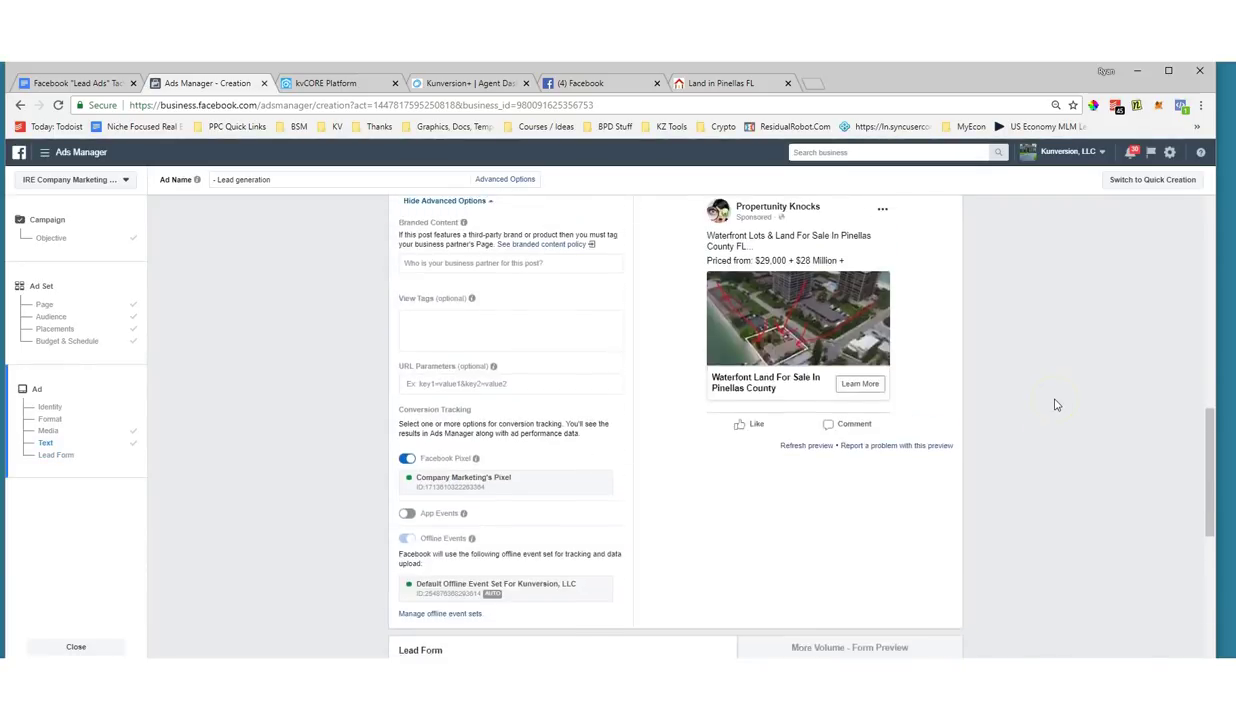
scroll(1057, 403, "up", 10)
scroll(668, 281, "down", 10)
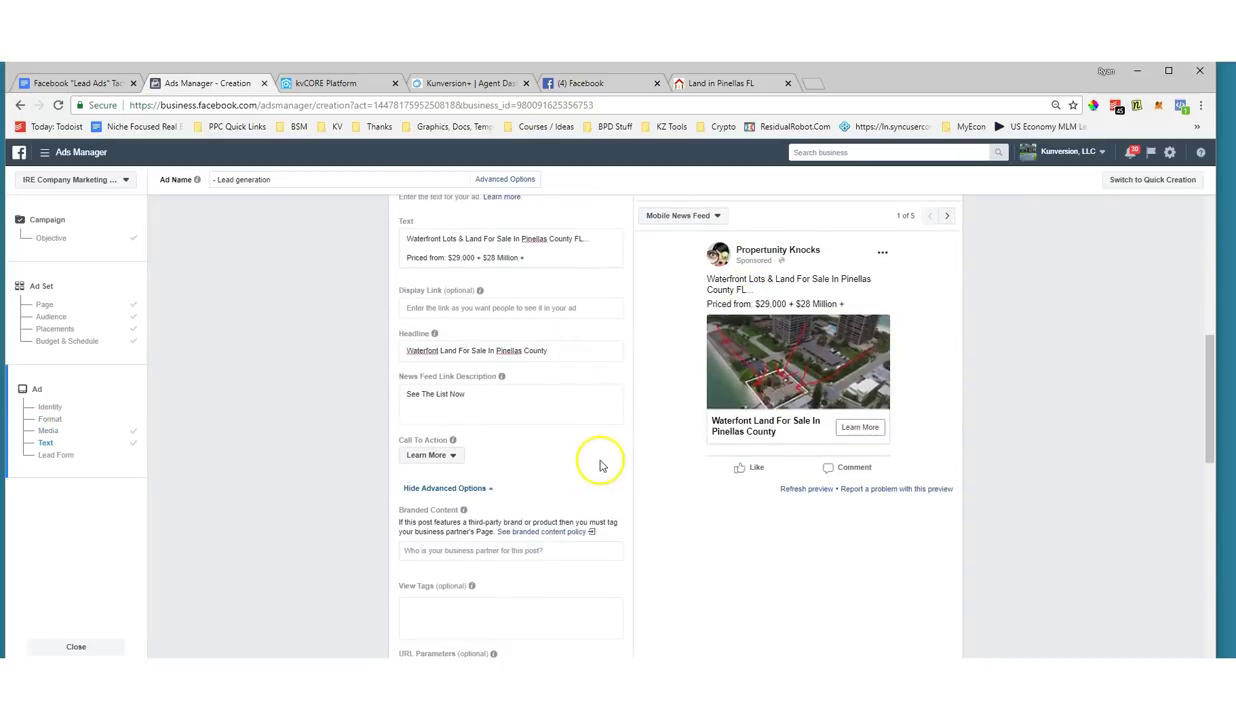
scroll(600, 465, "down", 10)
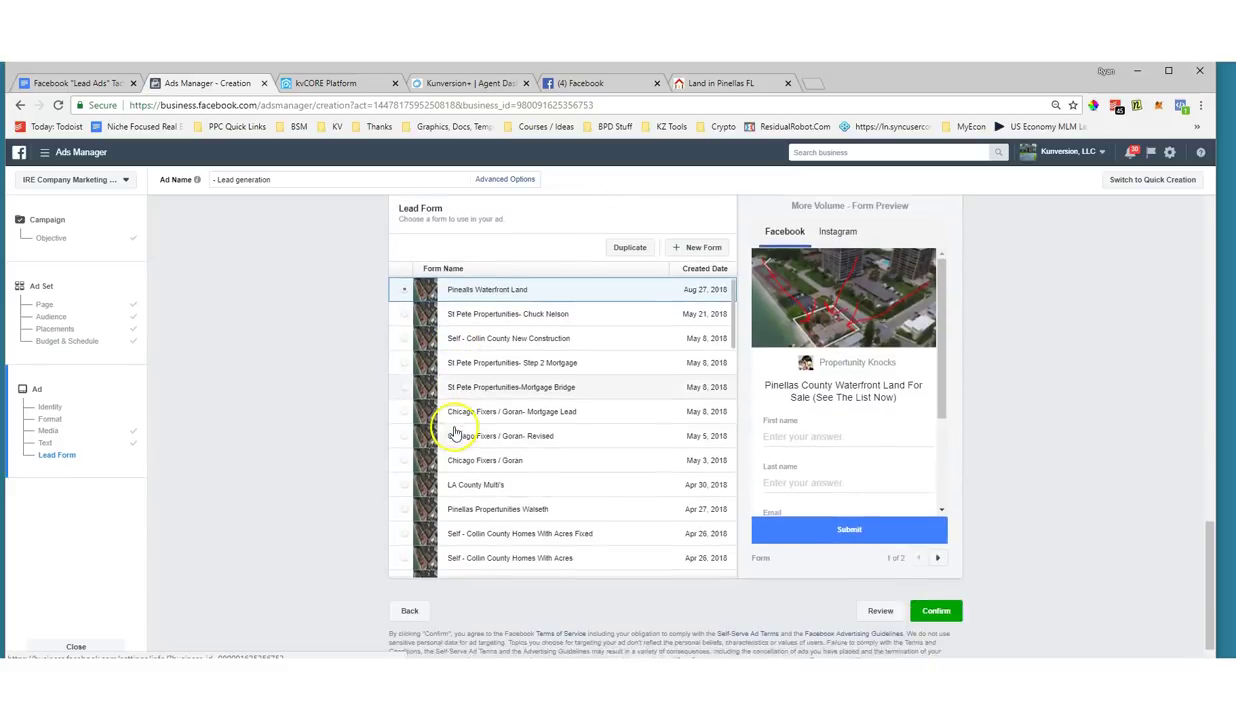
left_click(937, 596)
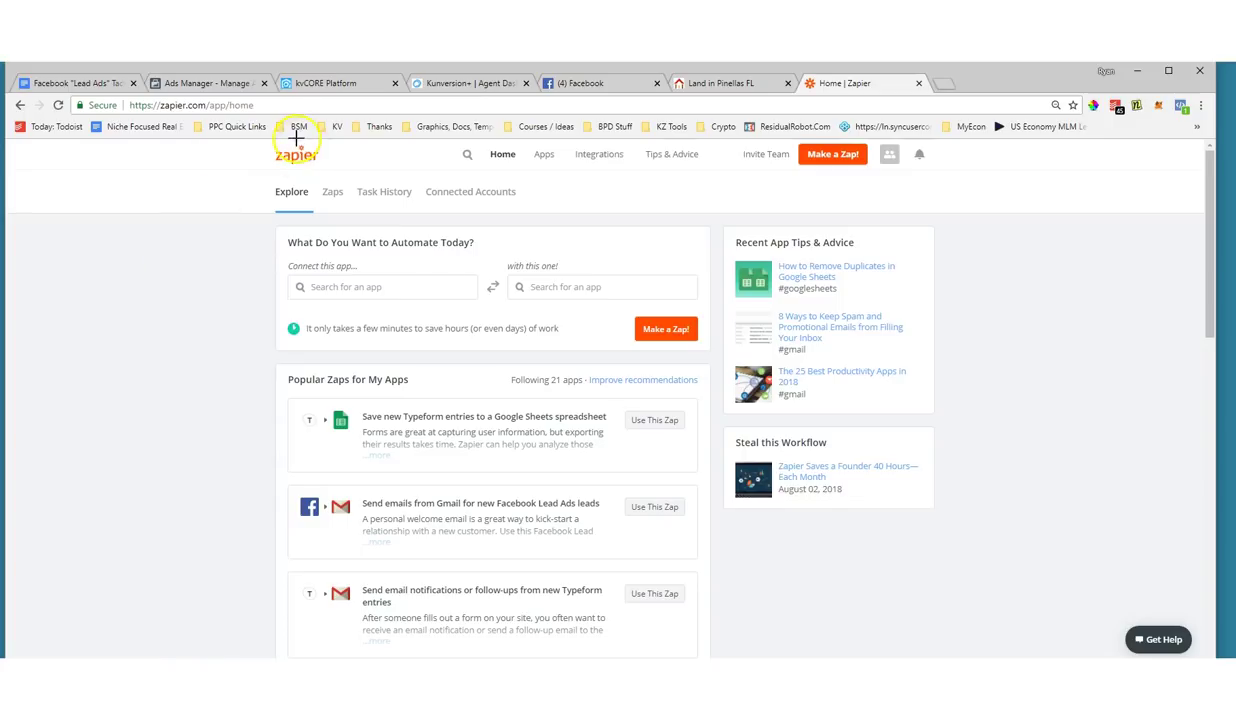
Switch from Zapier to the Kunversion+ dashboard and open the account's My Settings page.
mouse_move(293, 141)
left_mouse_down()
mouse_move(246, 178)
mouse_move(354, 158)
mouse_move(258, 138)
left_mouse_up()
left_click(455, 82)
left_click(331, 83)
left_click(461, 83)
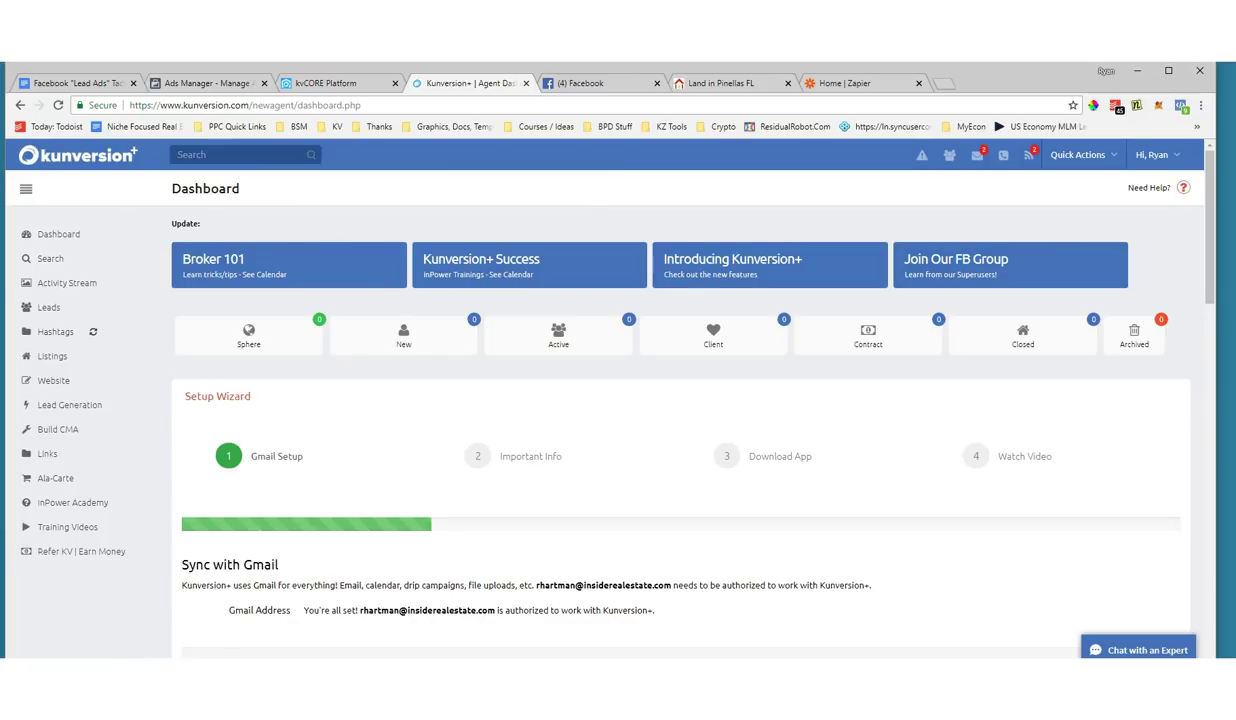
left_click(1180, 158)
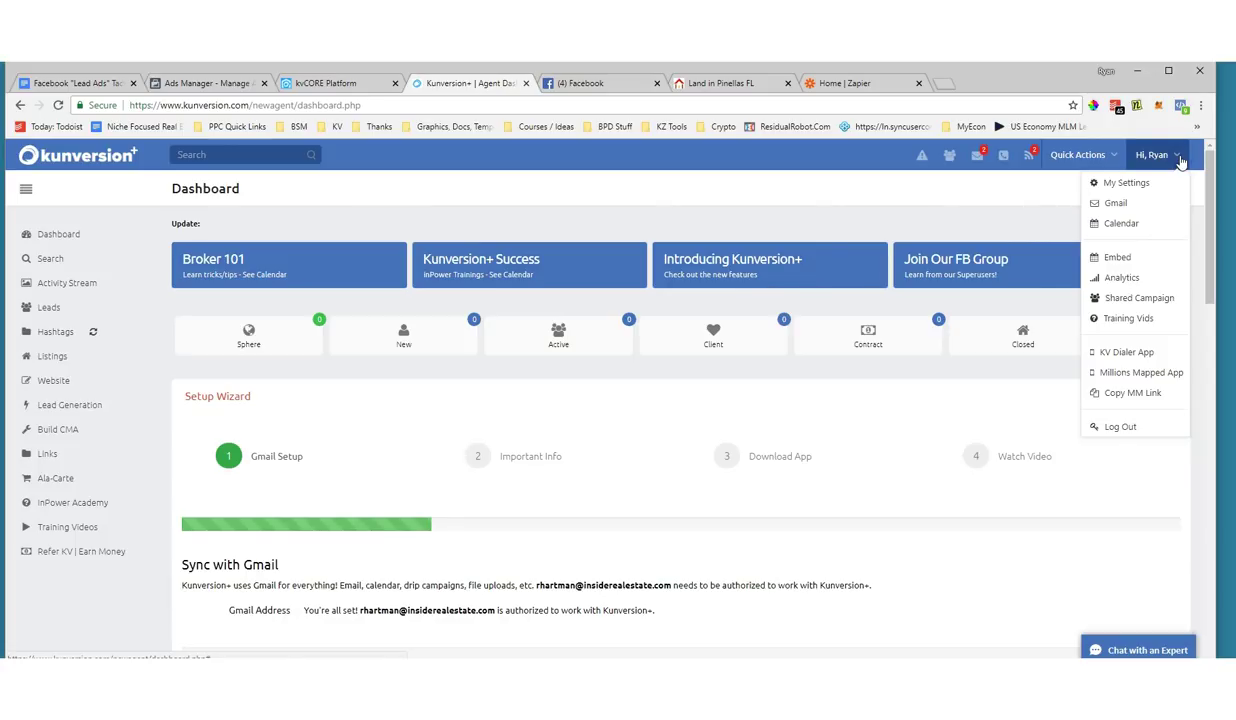
left_click(1140, 182)
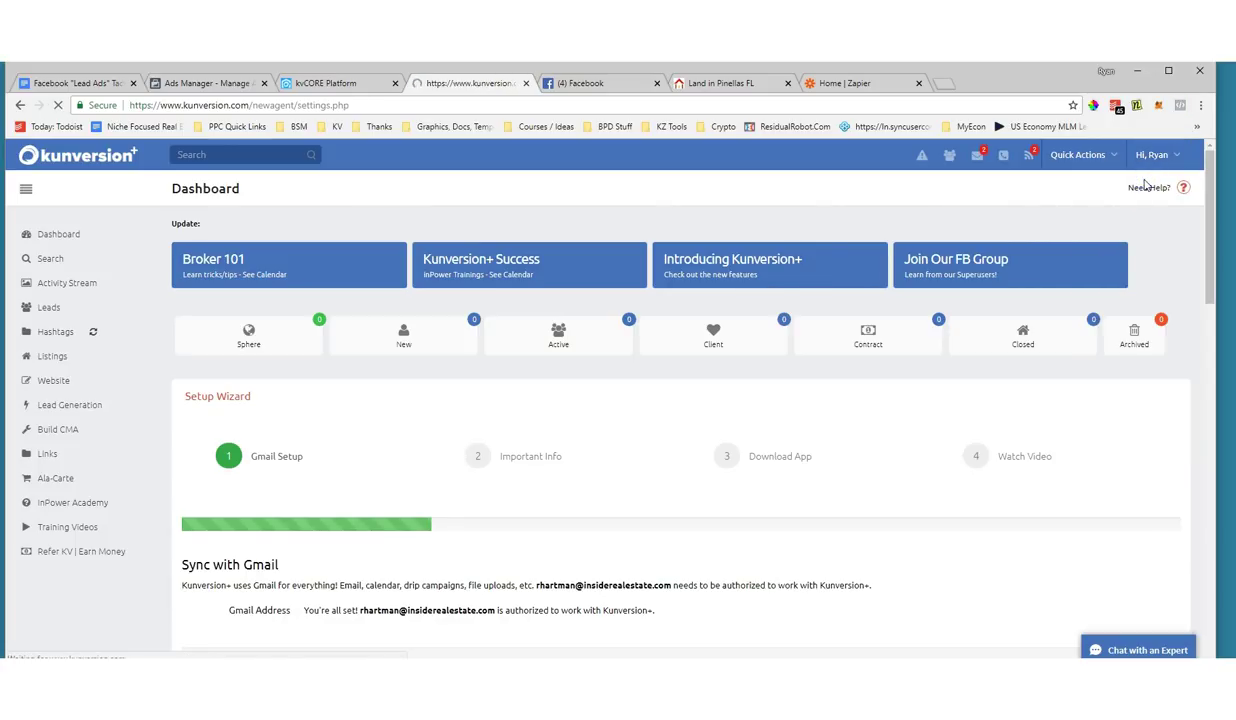
Open the "Link To KV on Zapier" invitation from the Kunversion+ settings and examine the Kunversion integrations offered on Zapier.
scroll(676, 348, "down", 3)
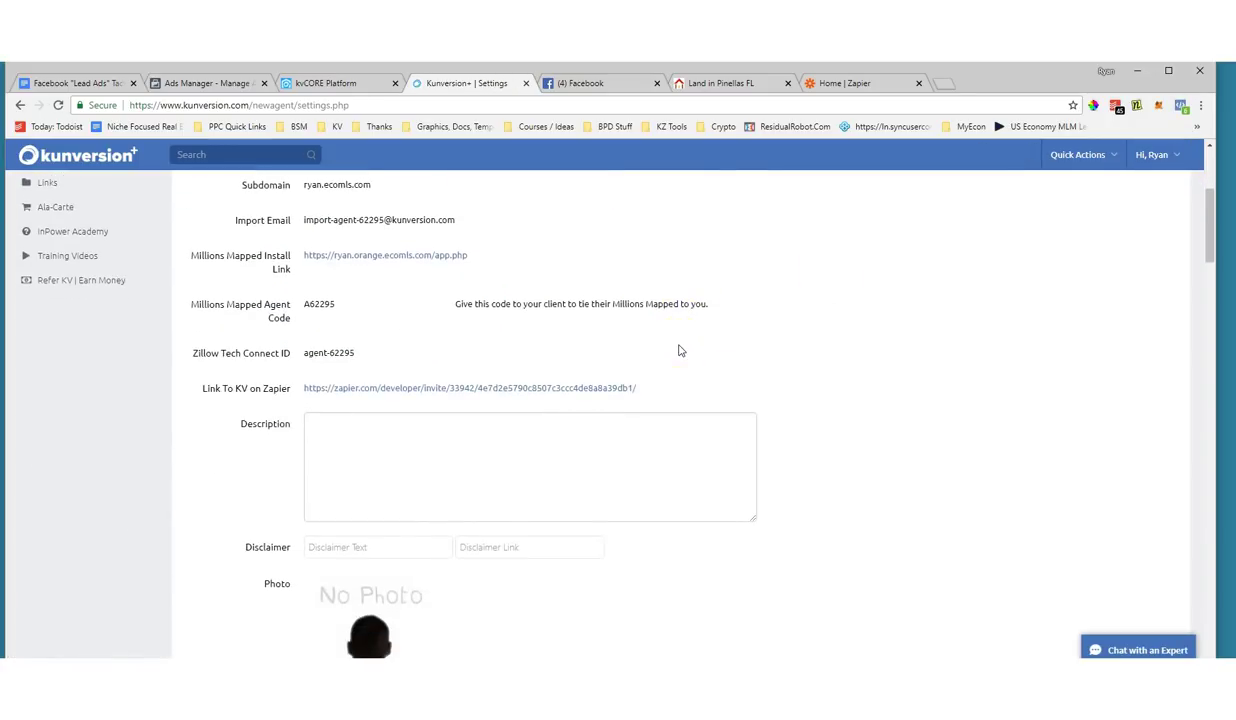
scroll(676, 348, "down", 1)
left_click_drag(291, 321, 196, 324)
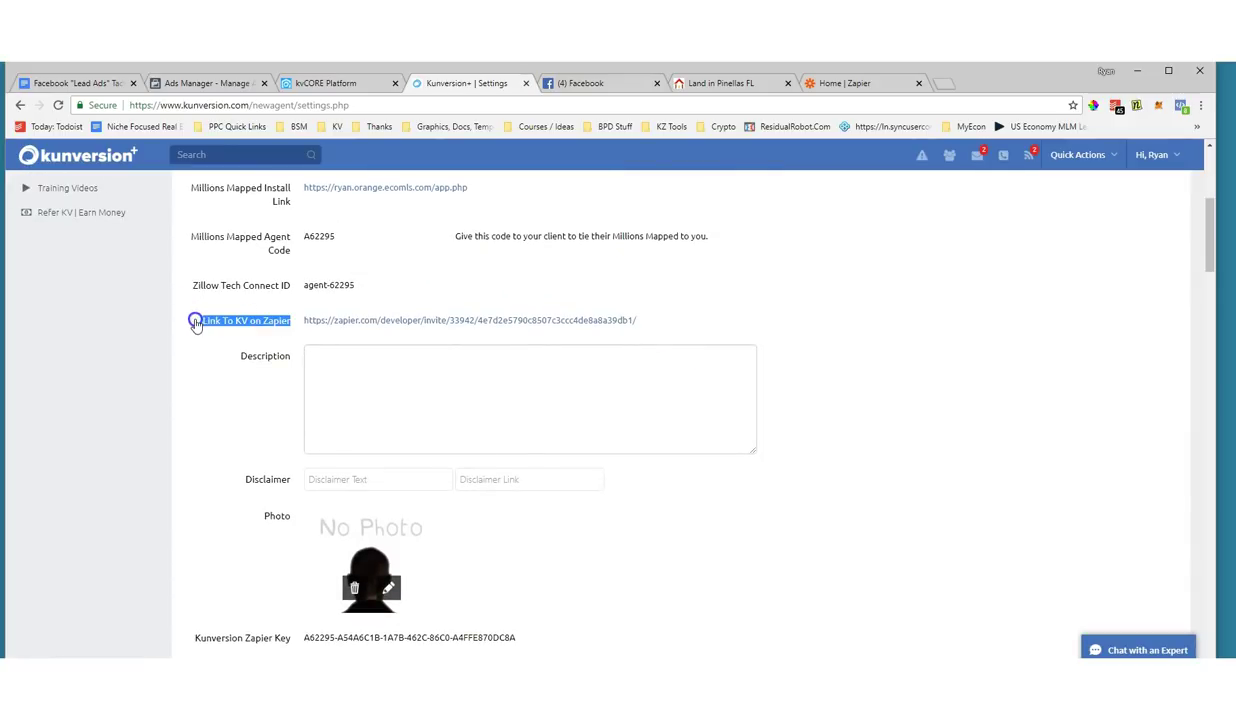
left_click(382, 322)
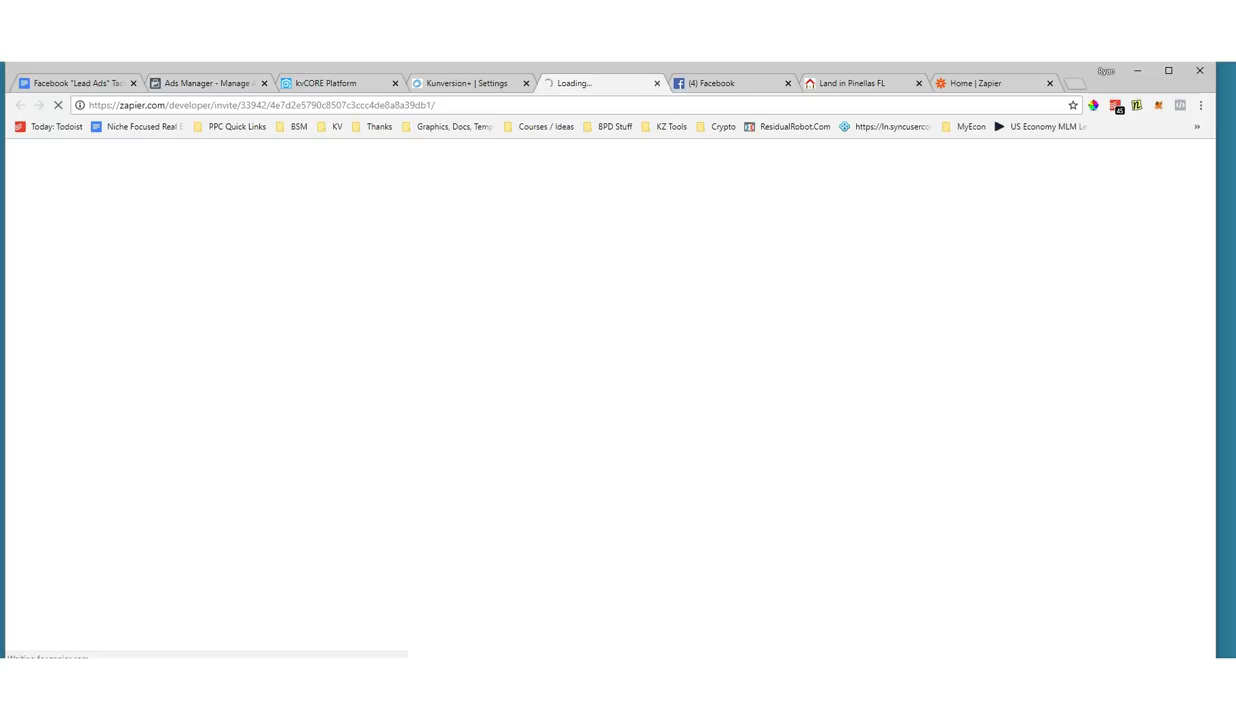
scroll(441, 433, "down", 7)
scroll(441, 420, "up", 4)
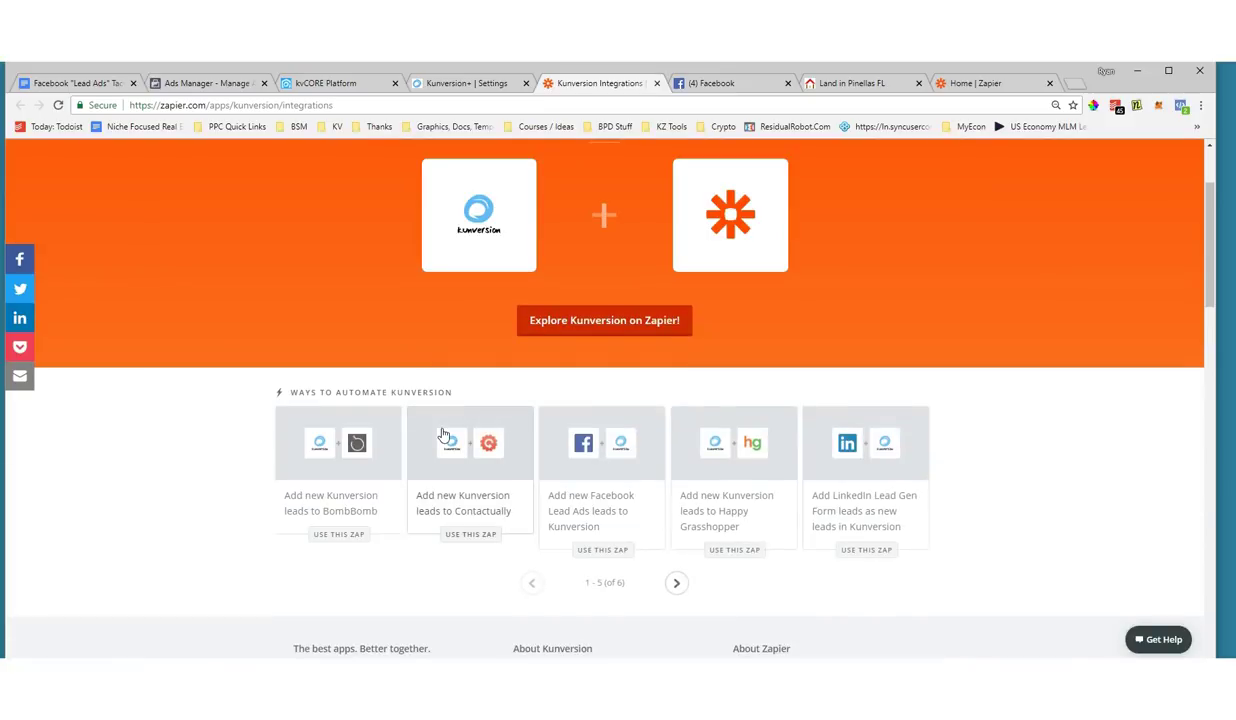
scroll(570, 322, "down", 3)
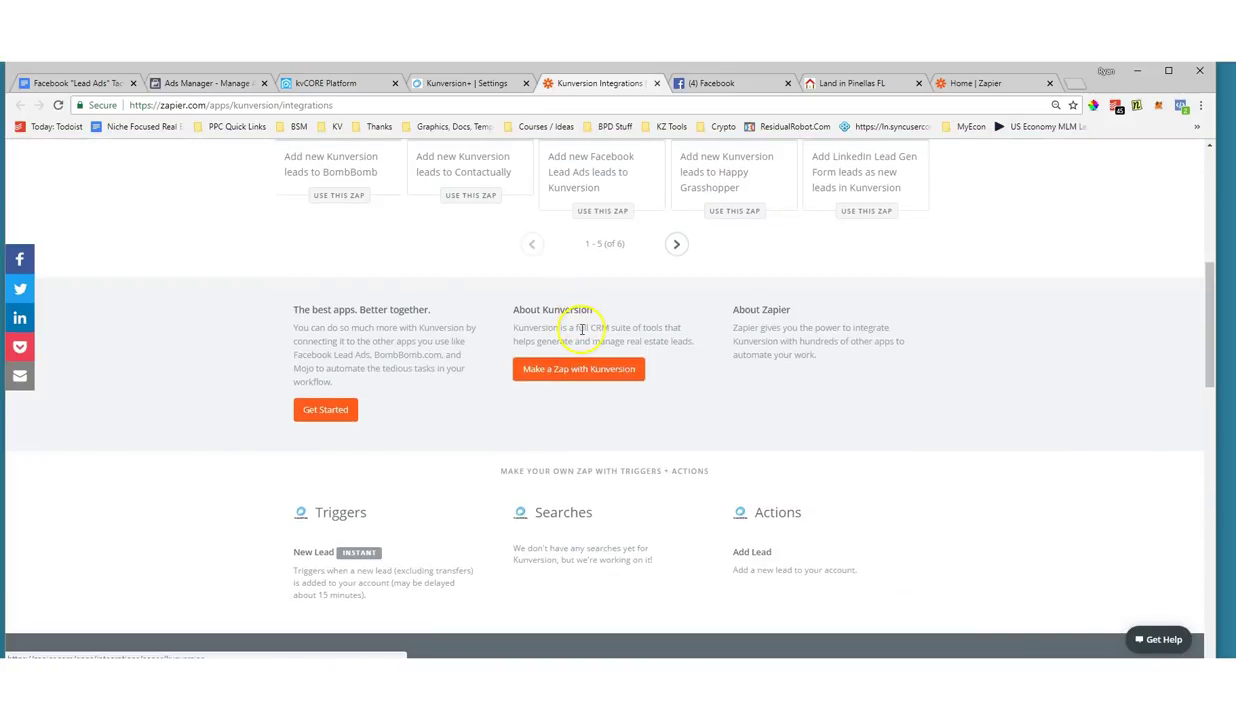
Start a new Zap with Kunversion as the trigger app and choose Kunversion's Add Lead as the action.
left_click(545, 372)
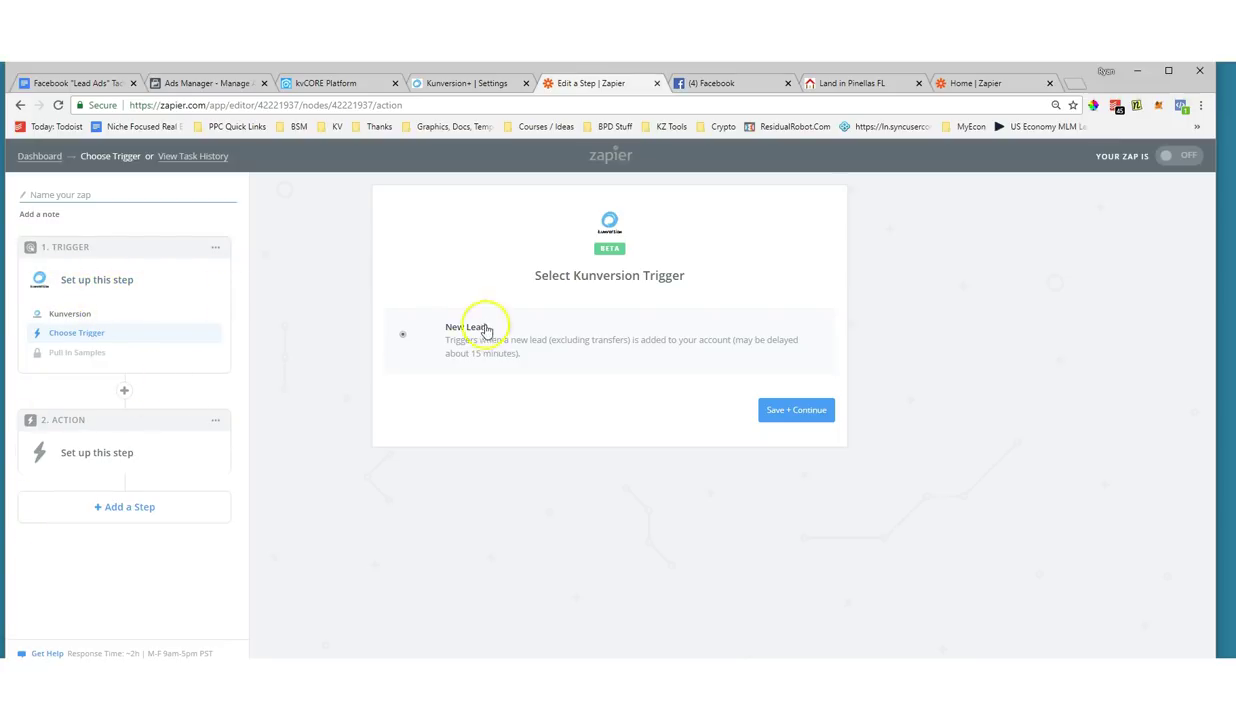
left_click(104, 459)
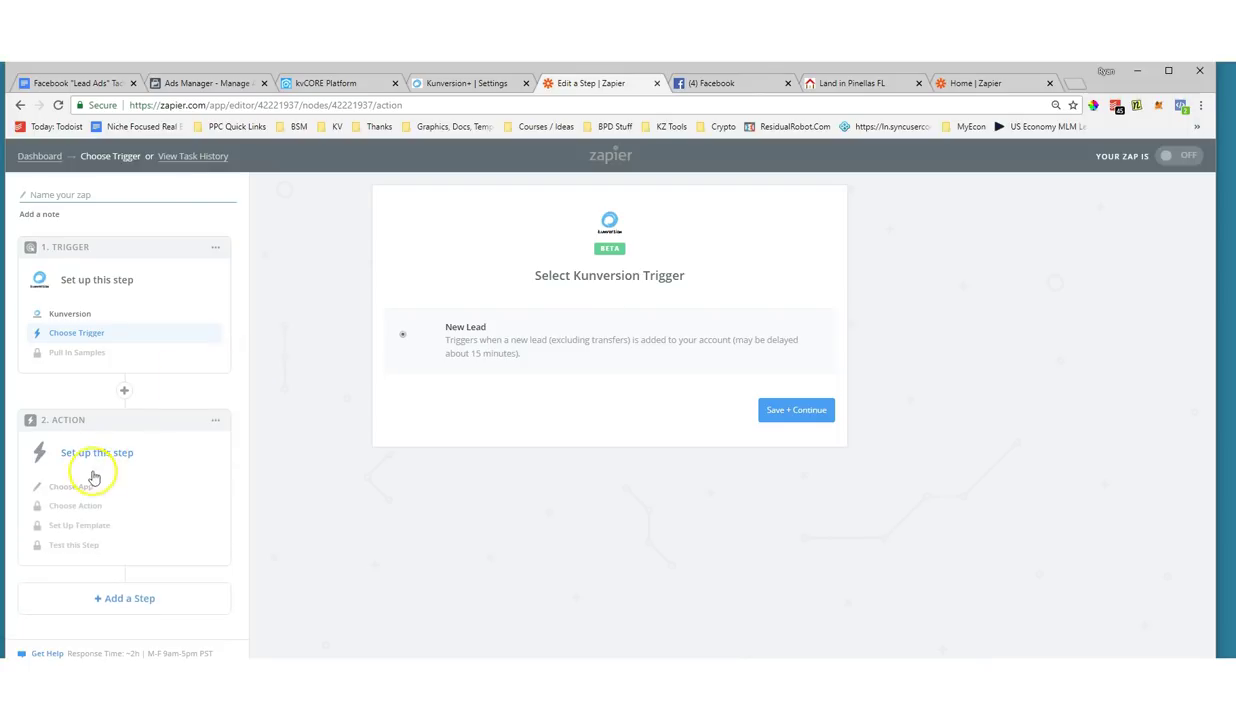
left_click(72, 490)
left_click(433, 251)
left_click(444, 244)
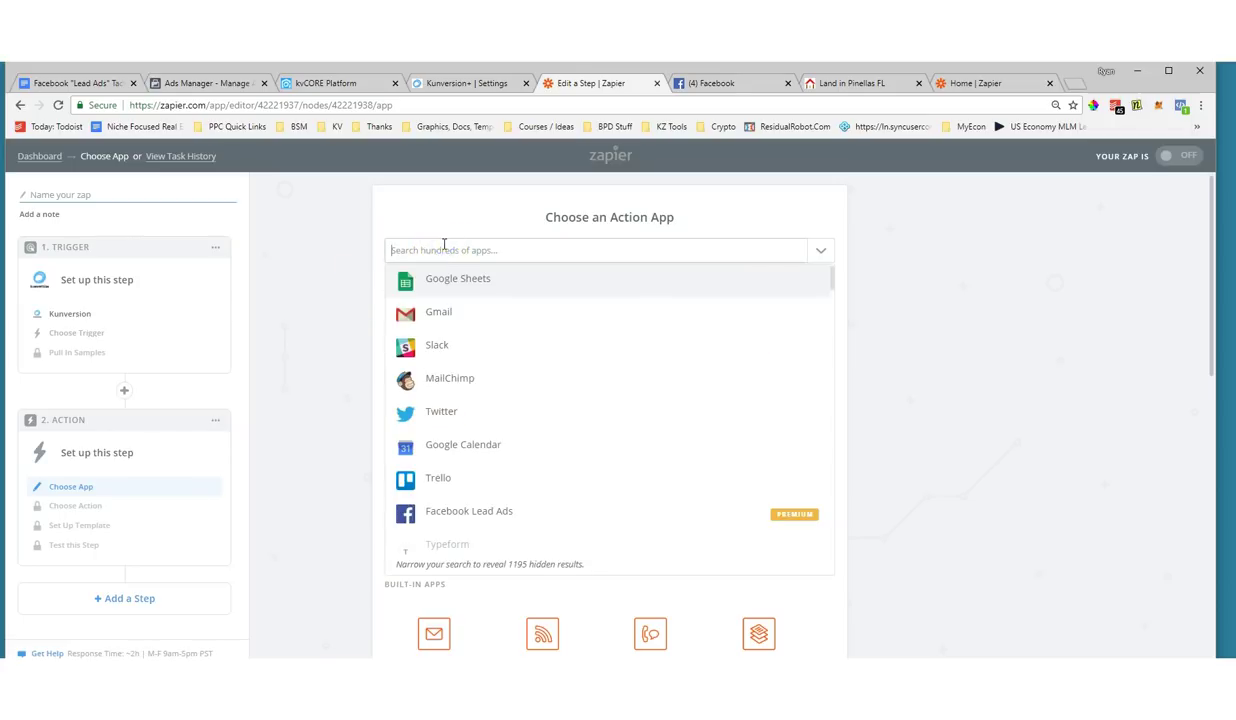
type("kunversion")
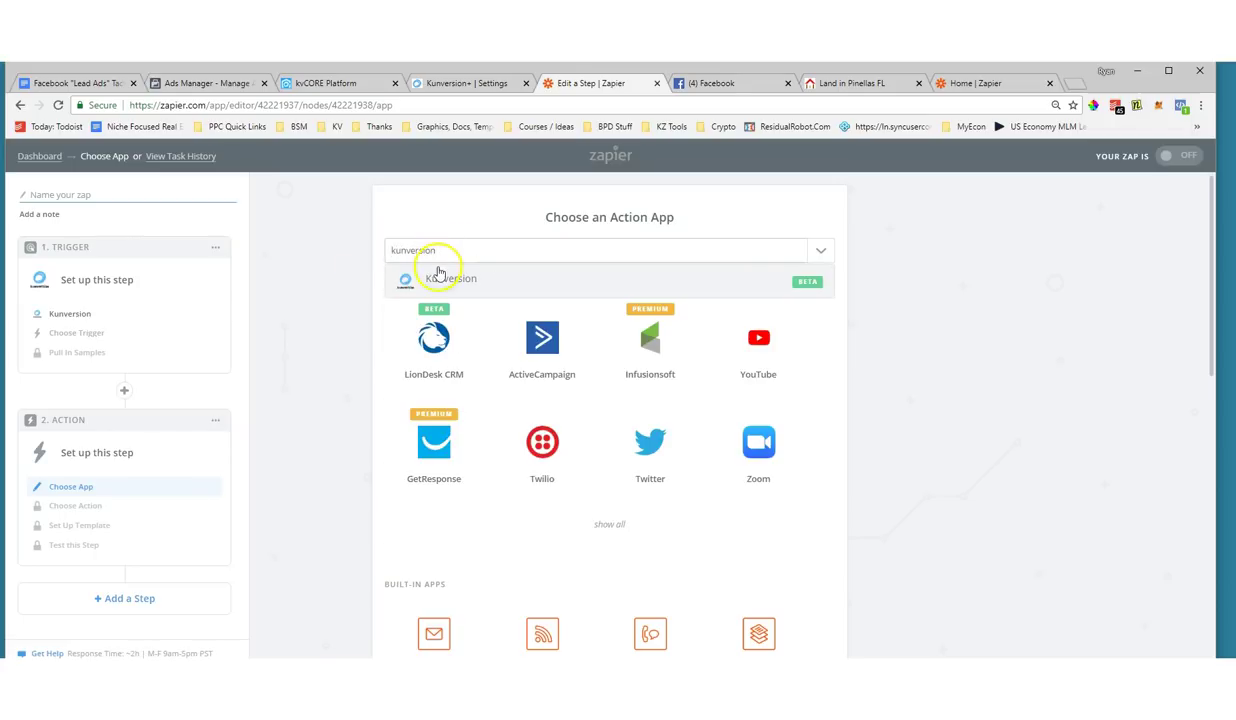
left_click(436, 270)
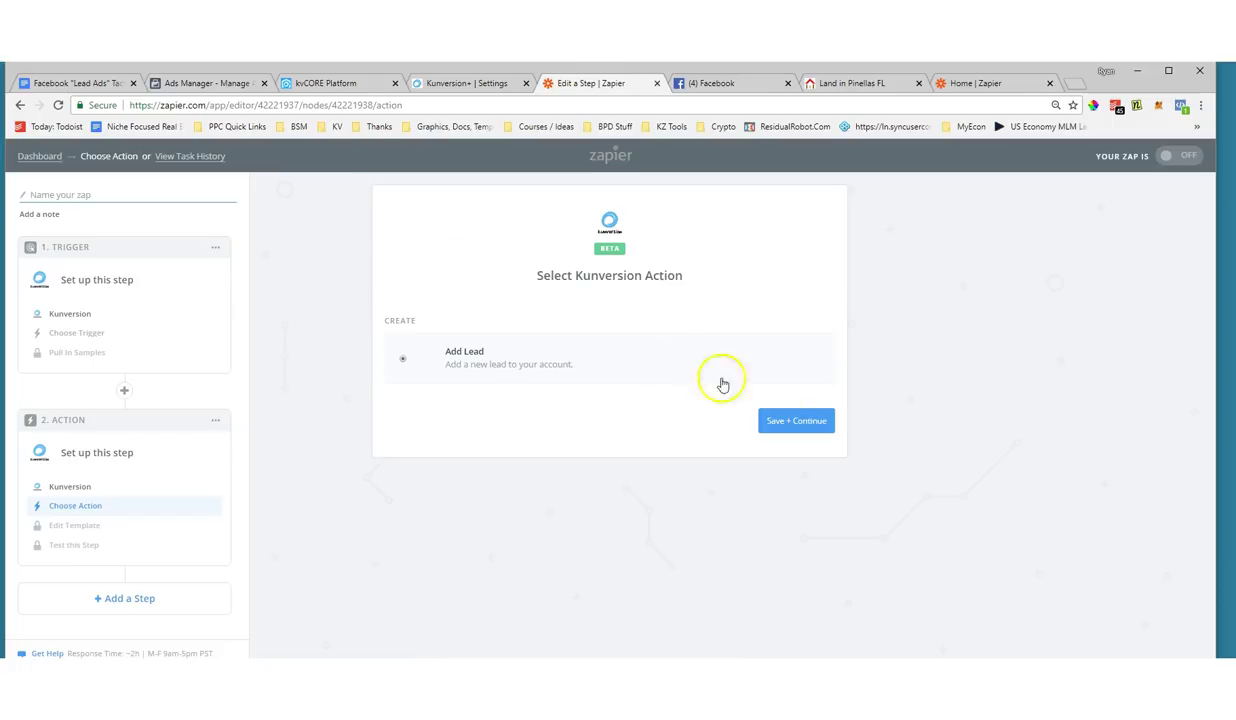
double_click(474, 351)
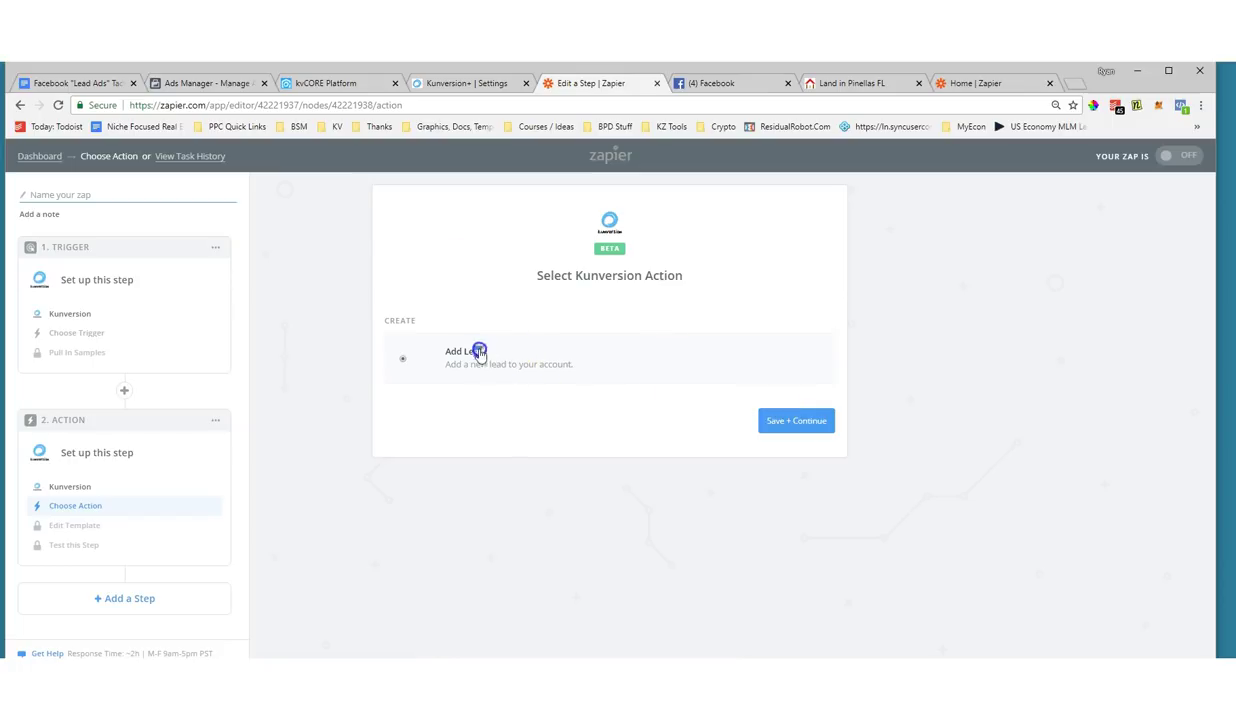
left_click(778, 425)
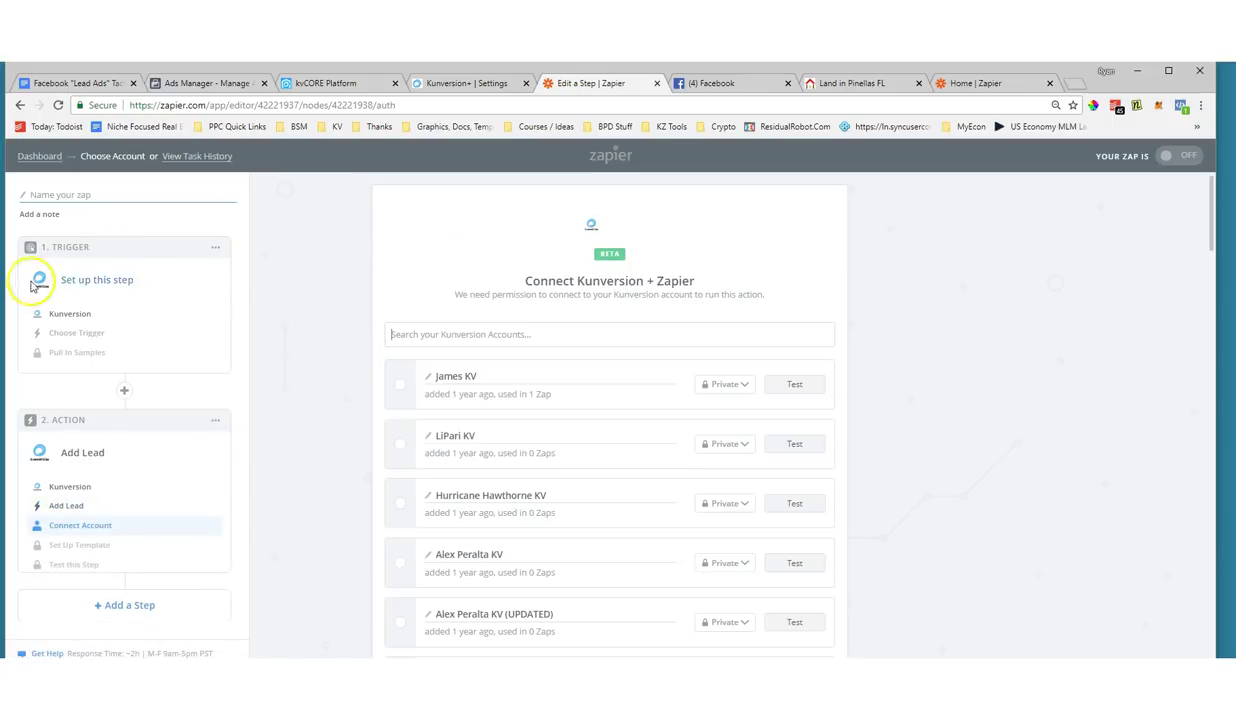
Start connecting a new Kunversion account to Zapier for the Add Lead action.
scroll(538, 325, "down", 6)
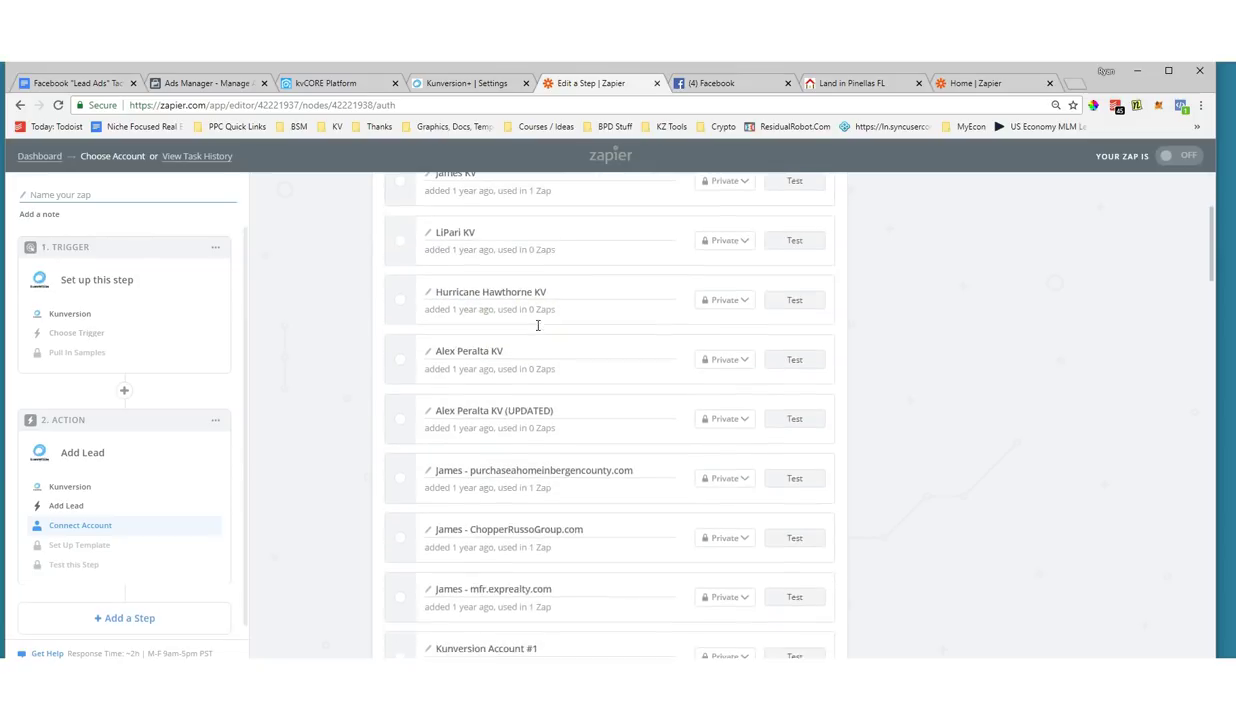
scroll(538, 325, "up", 6)
scroll(536, 317, "down", 15)
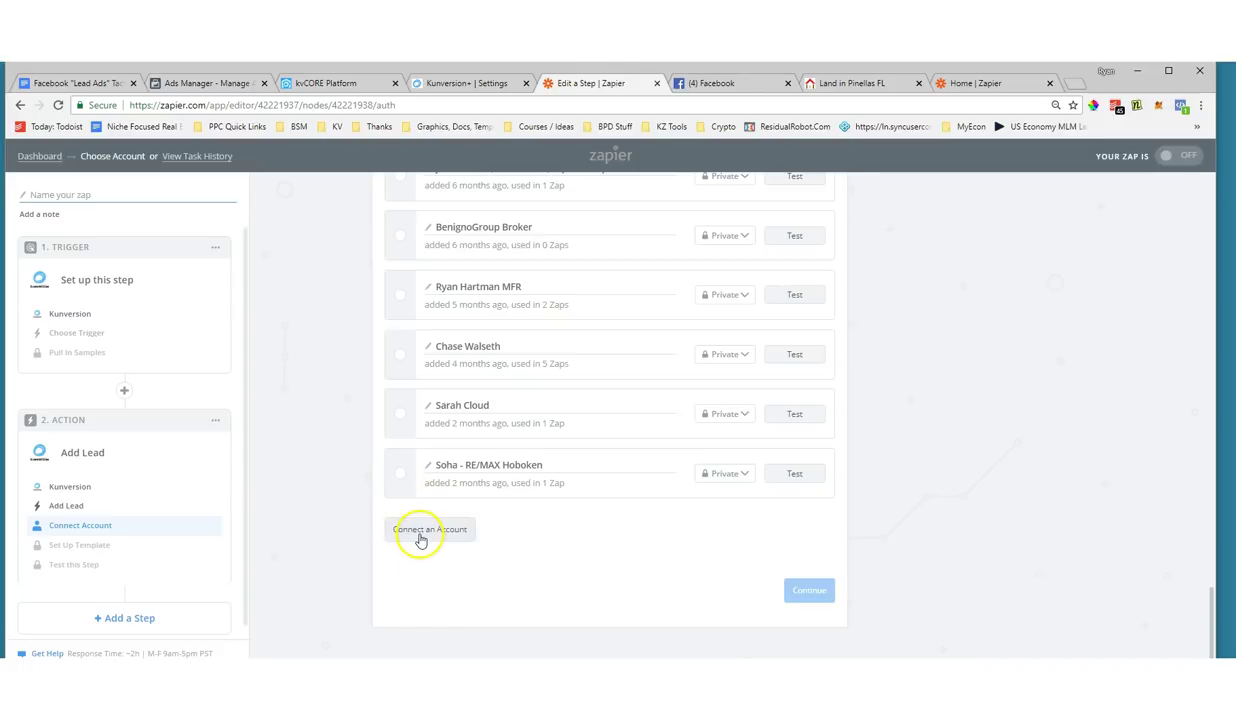
left_click(420, 537)
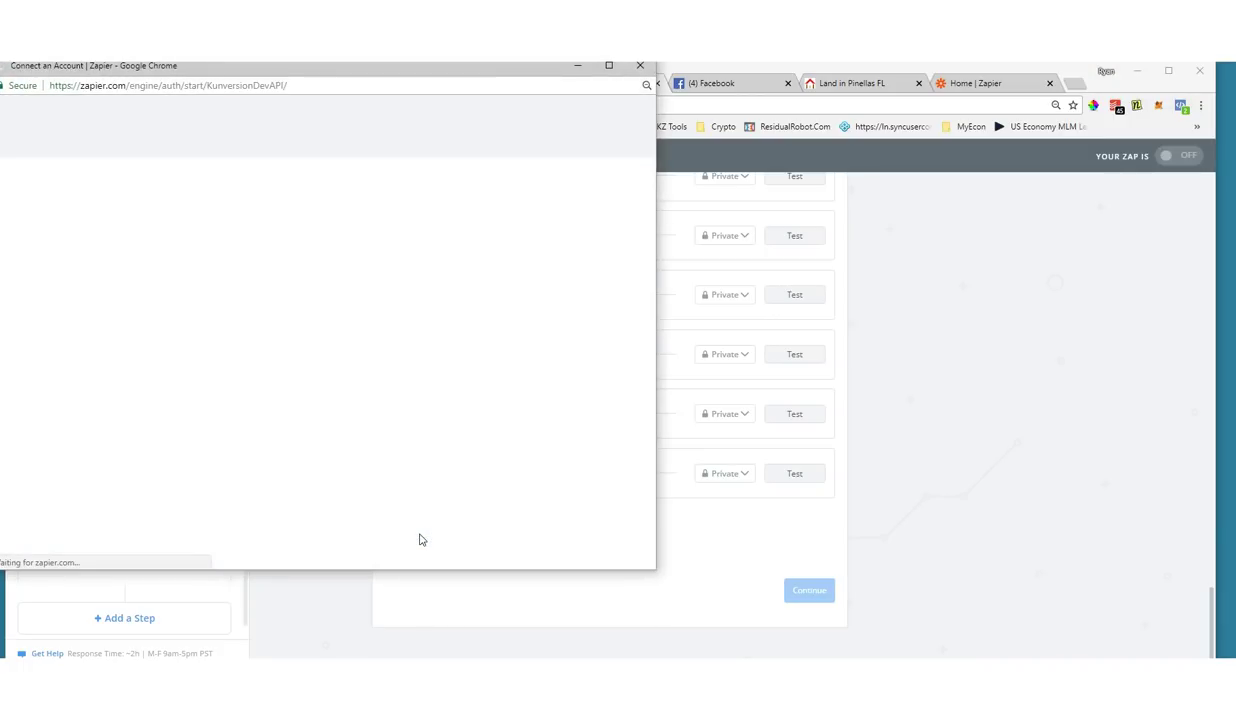
left_click(174, 294)
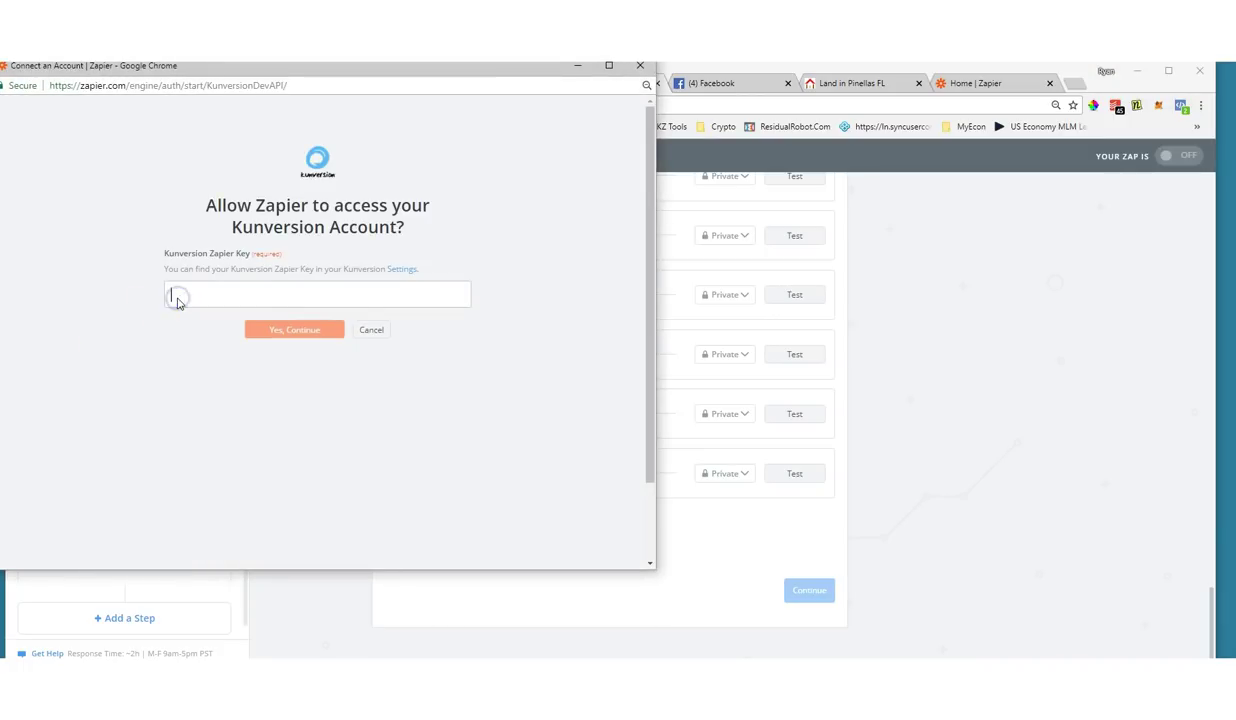
left_click_drag(470, 72, 872, 397)
Find the Kunversion Zapier Key in the Kunversion+ settings, mark it for viewers and copy it.
left_click(440, 84)
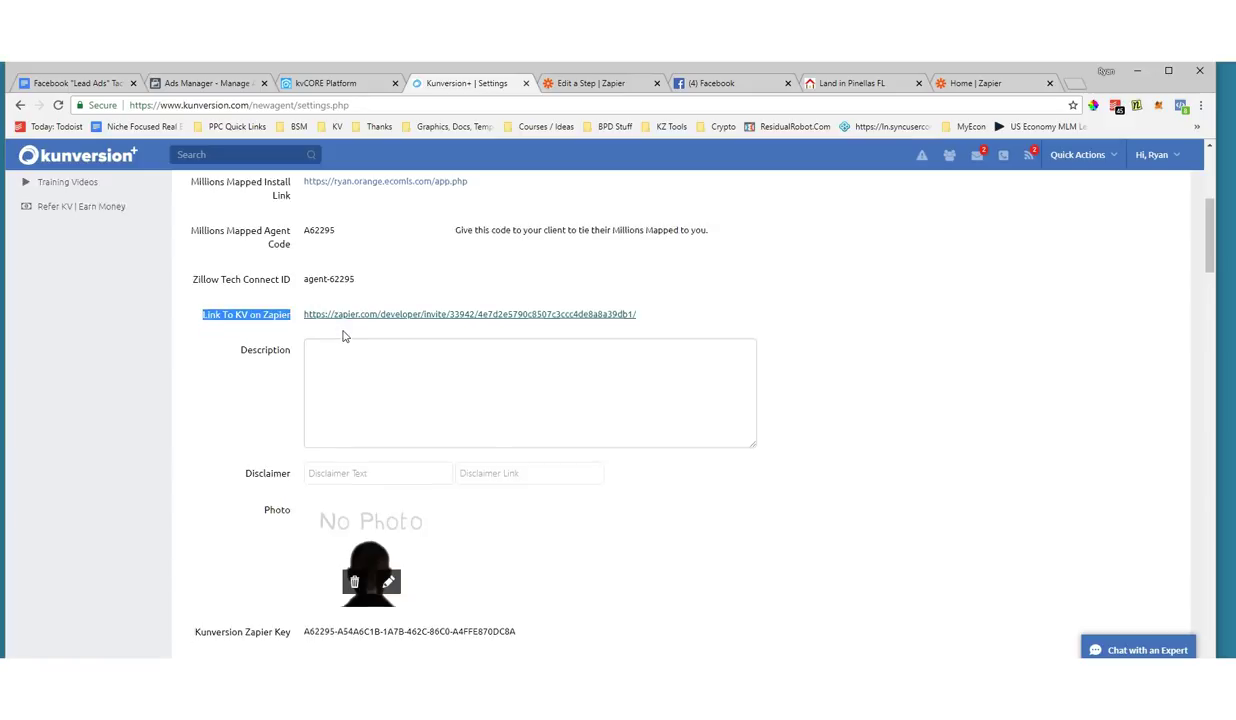
scroll(343, 336, "down", 2)
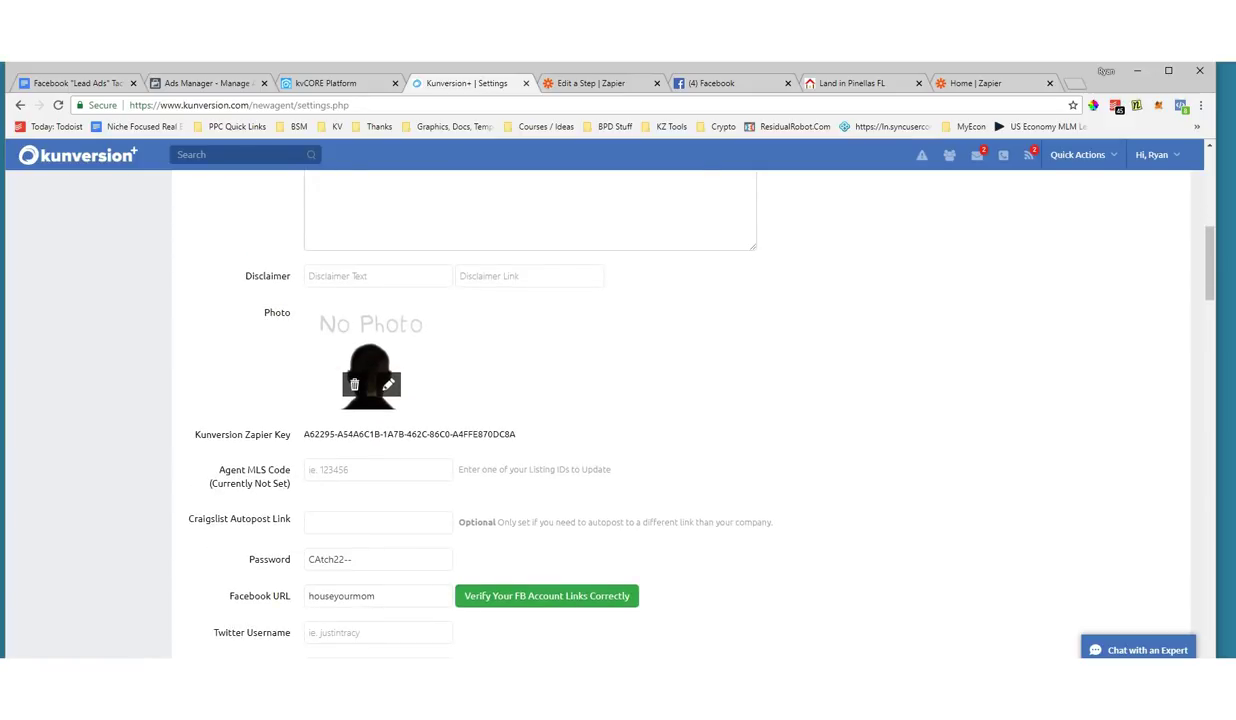
mouse_move(185, 419)
left_mouse_down()
mouse_move(290, 455)
mouse_move(582, 436)
mouse_move(204, 387)
left_mouse_up()
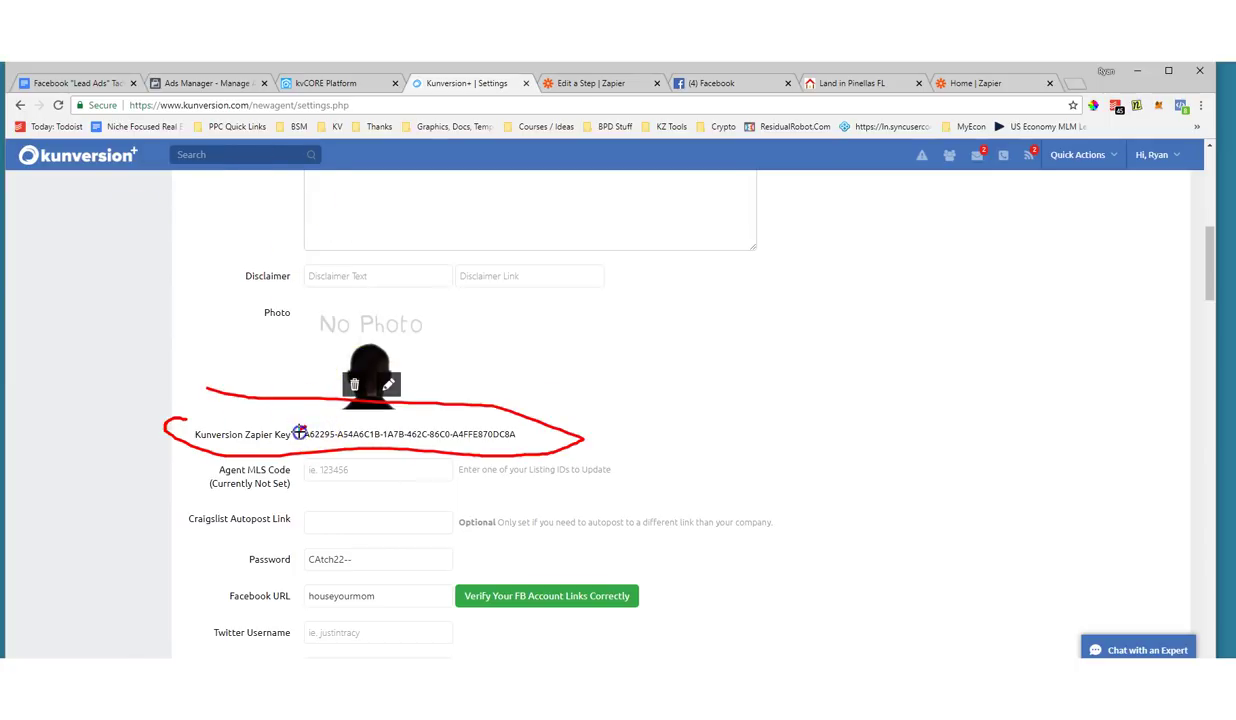
key("Escape")
left_click_drag(300, 434, 522, 429)
right_click(455, 432)
left_click(478, 450)
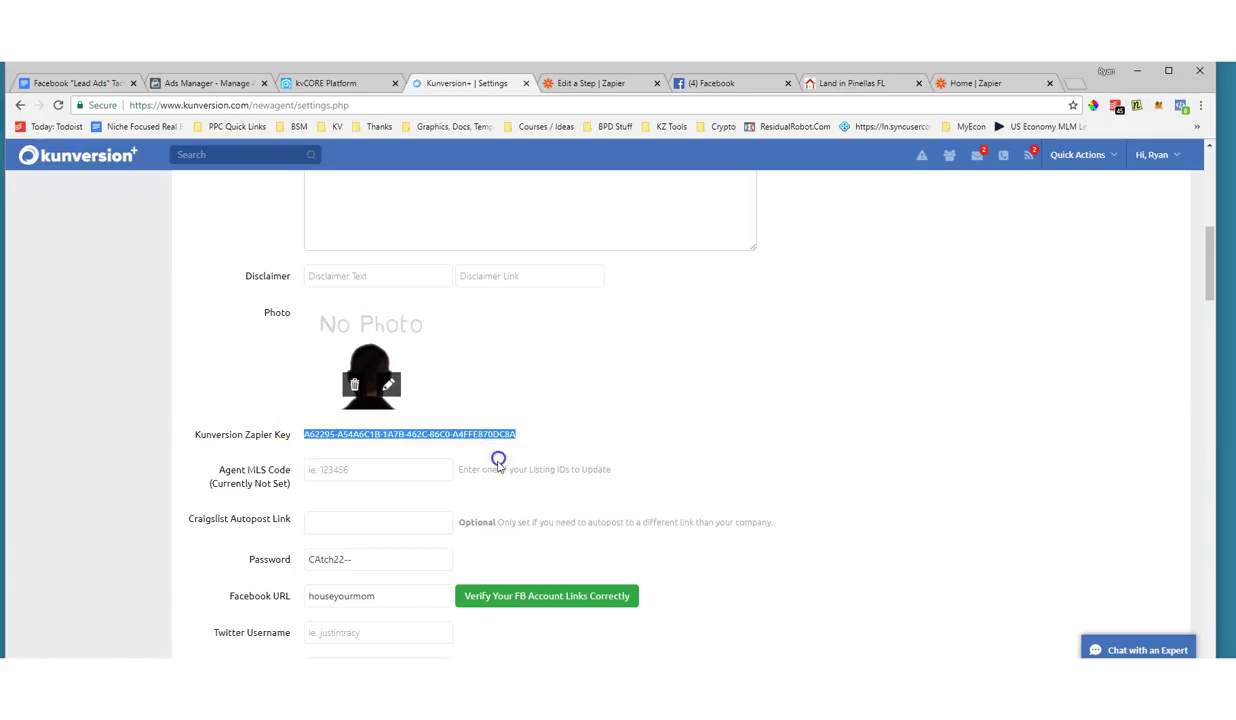
Paste the Kunversion Zapier Key into the connection request, allow access and return to the Zap editor.
left_click(584, 613)
key("ctrl+v")
left_click(714, 647)
left_click(560, 80)
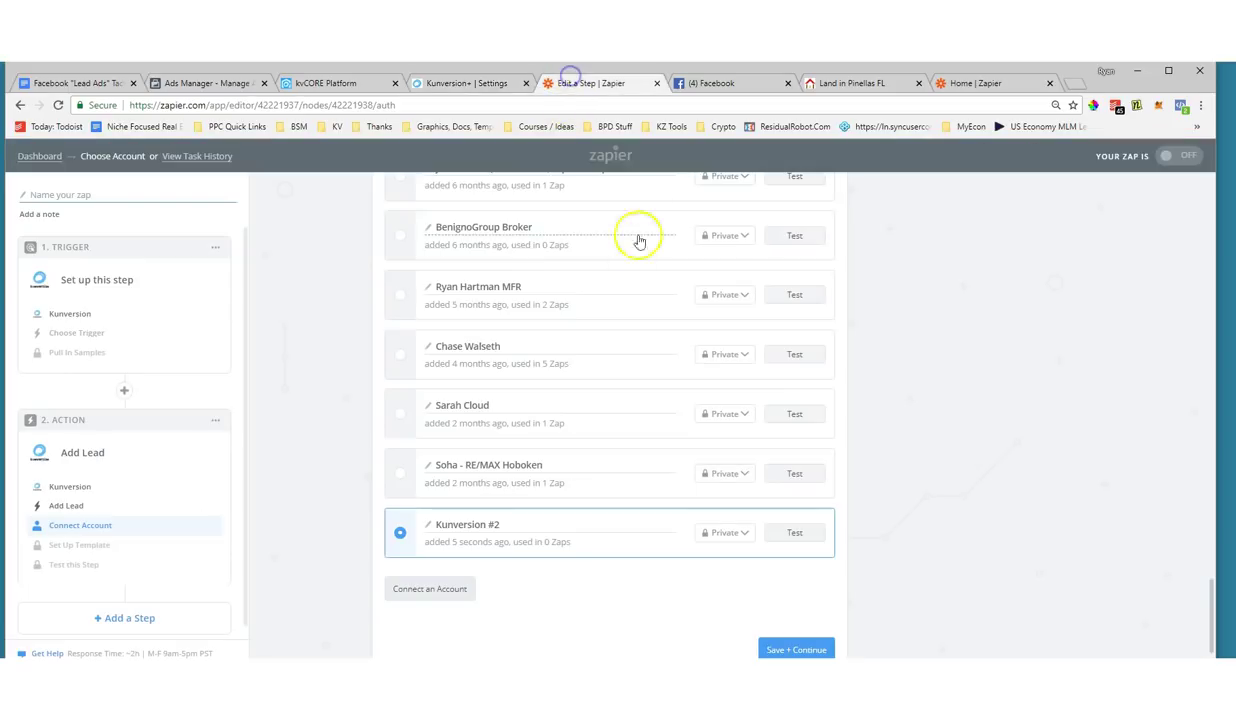
Rename the newly connected account "RH Kunversion Demo" and save it as the action's account.
scroll(640, 540, "down", 1)
double_click(470, 466)
left_click(428, 470)
type("RH")
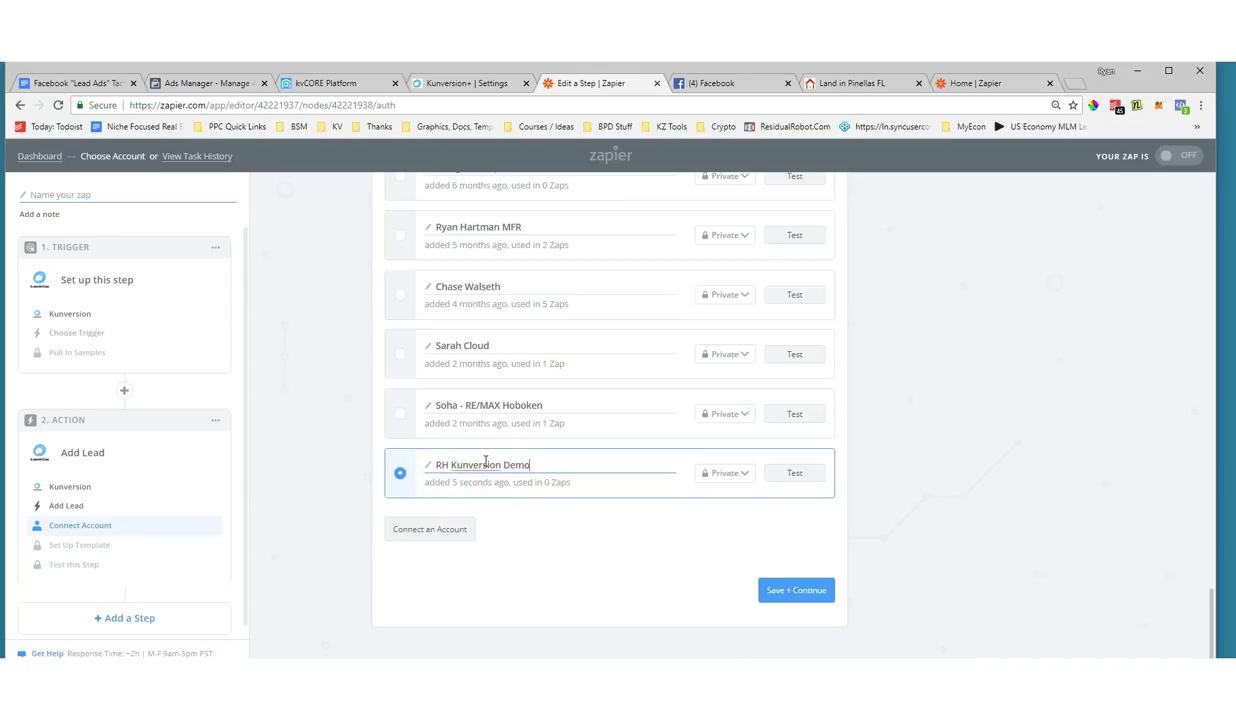
left_click(790, 593)
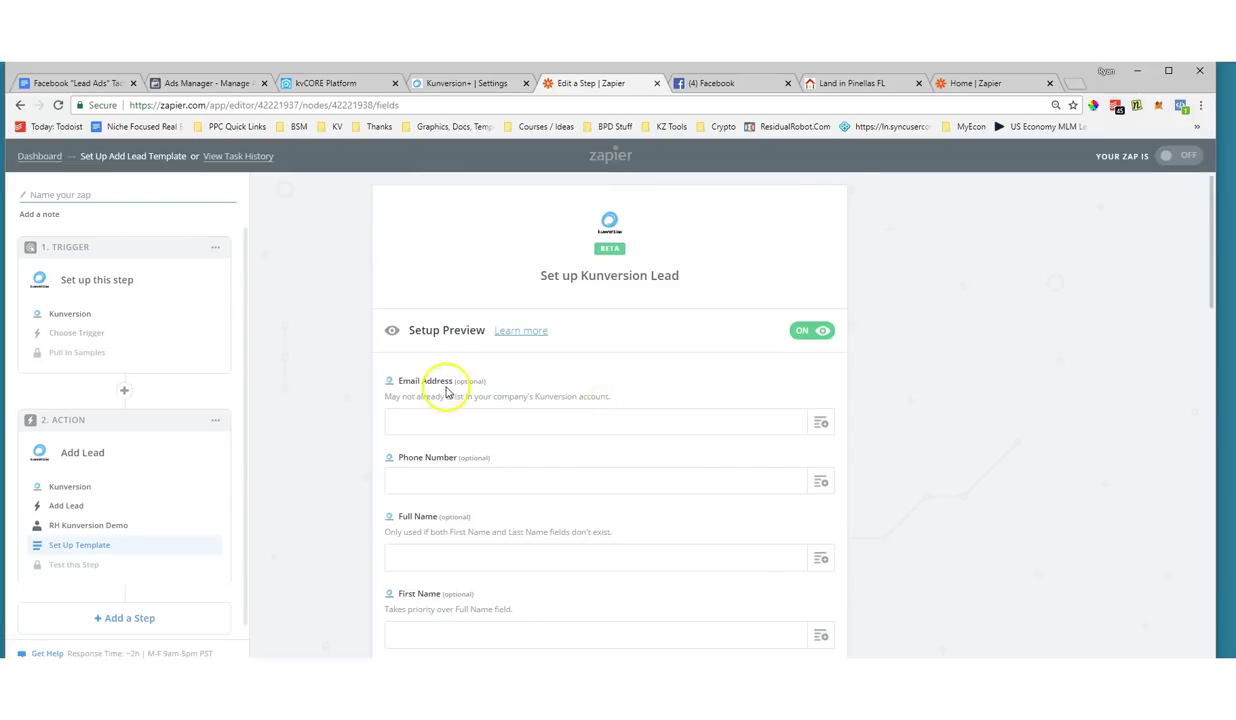
Examine the lead fields available in the Add Lead template.
scroll(442, 395, "down", 2)
scroll(445, 393, "up", 1)
scroll(311, 393, "down", 3)
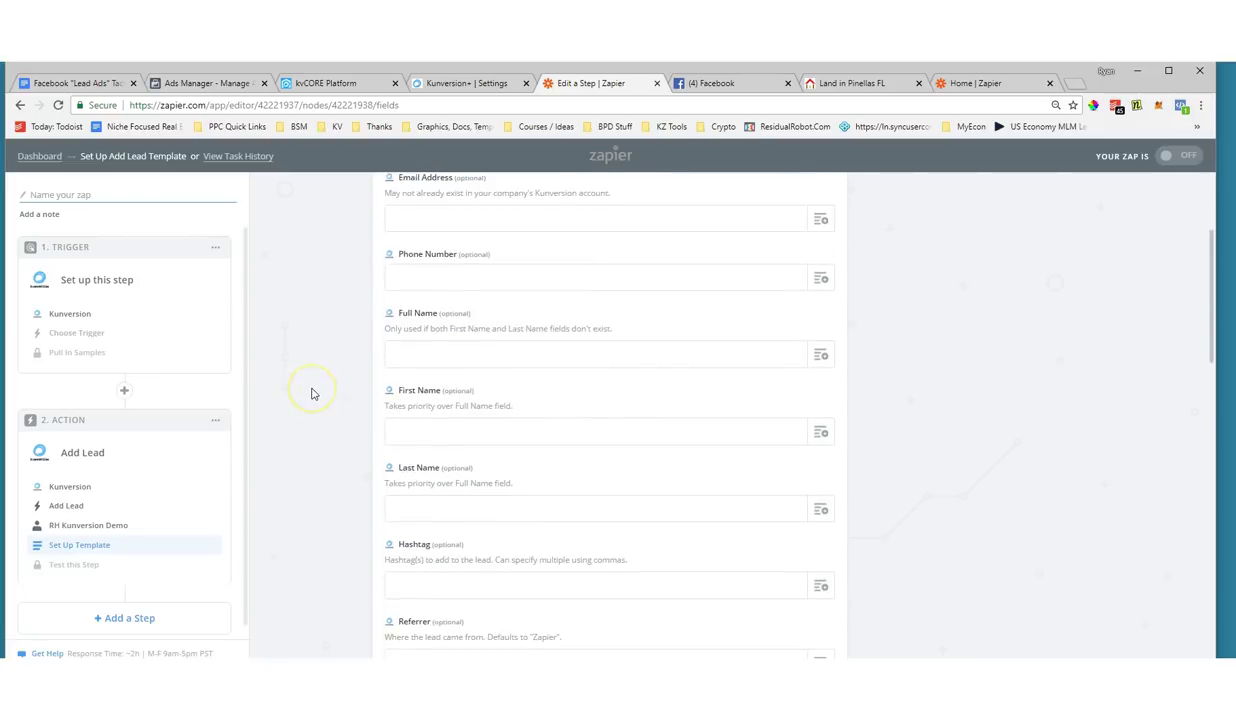
scroll(311, 393, "up", 4)
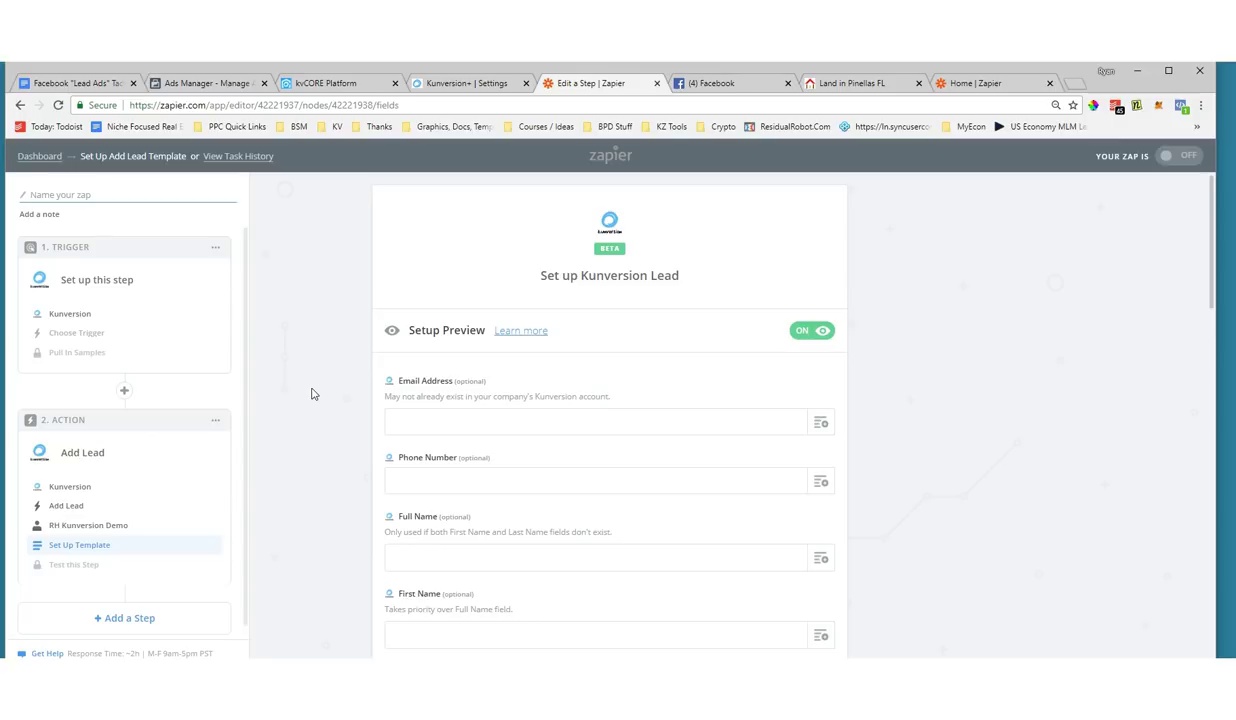
Switch to the kvCORE platform and open the Lead Dropbox lead sources from the Lead Engine.
left_click(324, 83)
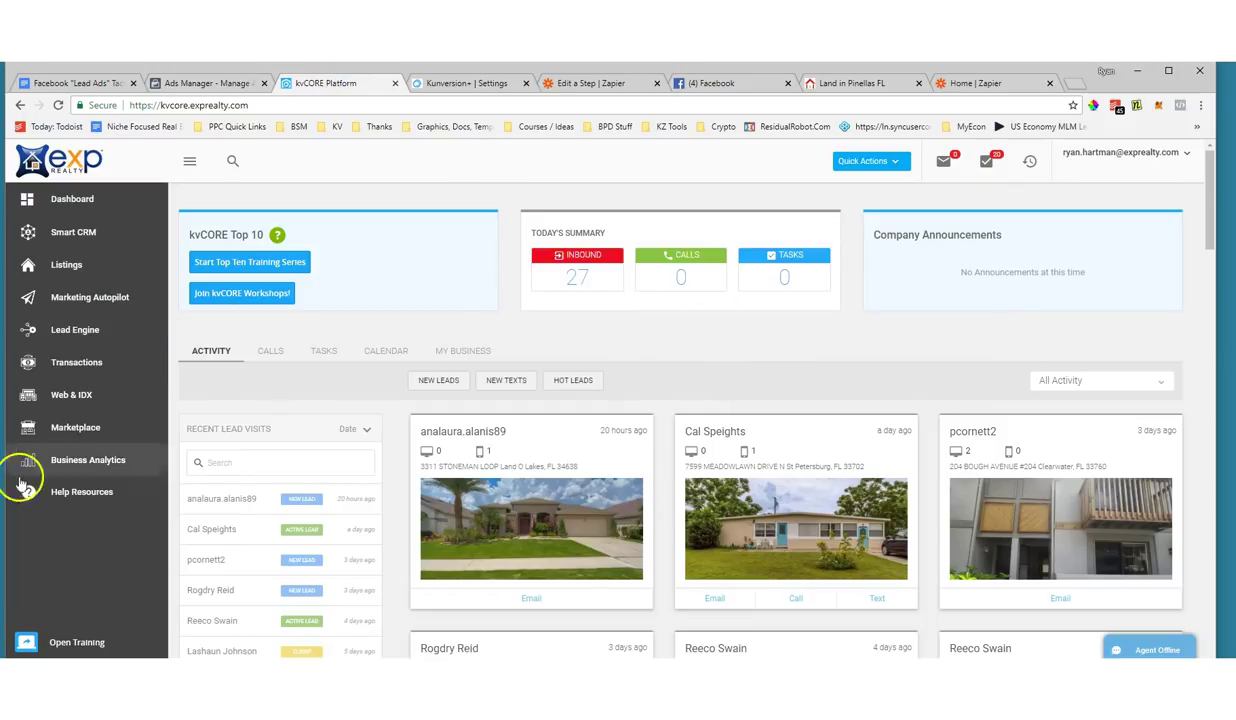
left_click(44, 333)
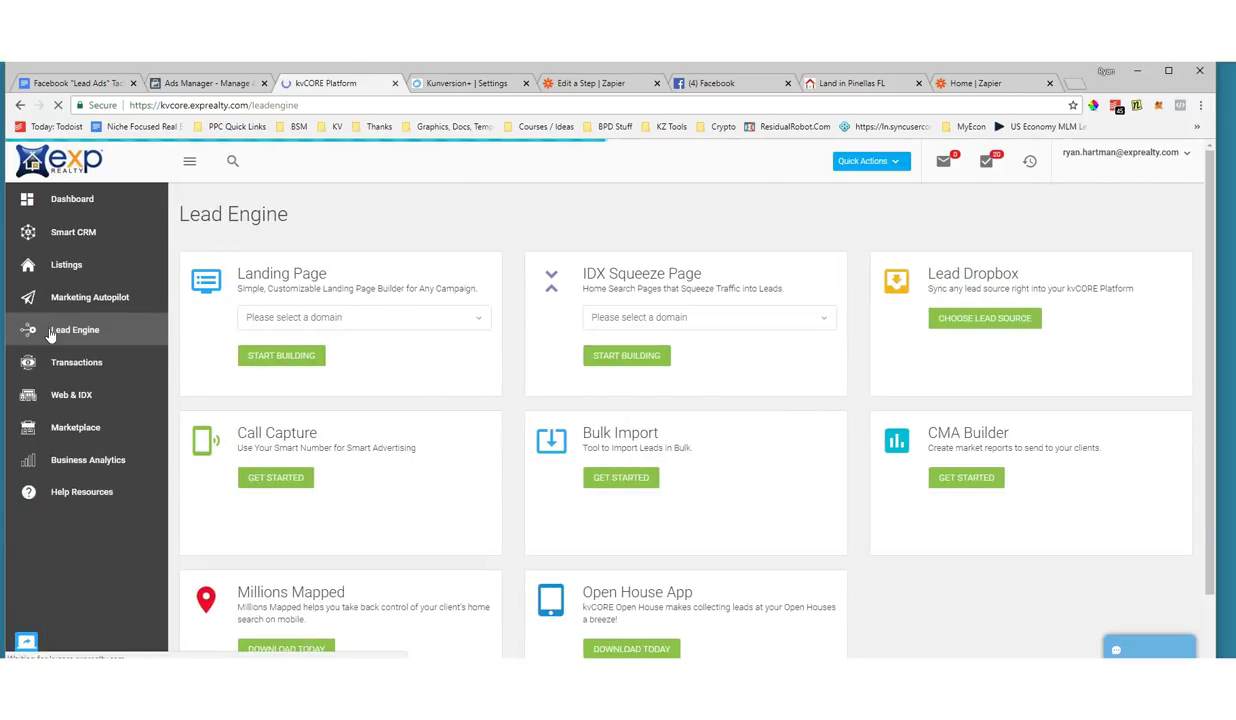
left_click(424, 352)
scroll(424, 352, "down", 1)
left_click(968, 254)
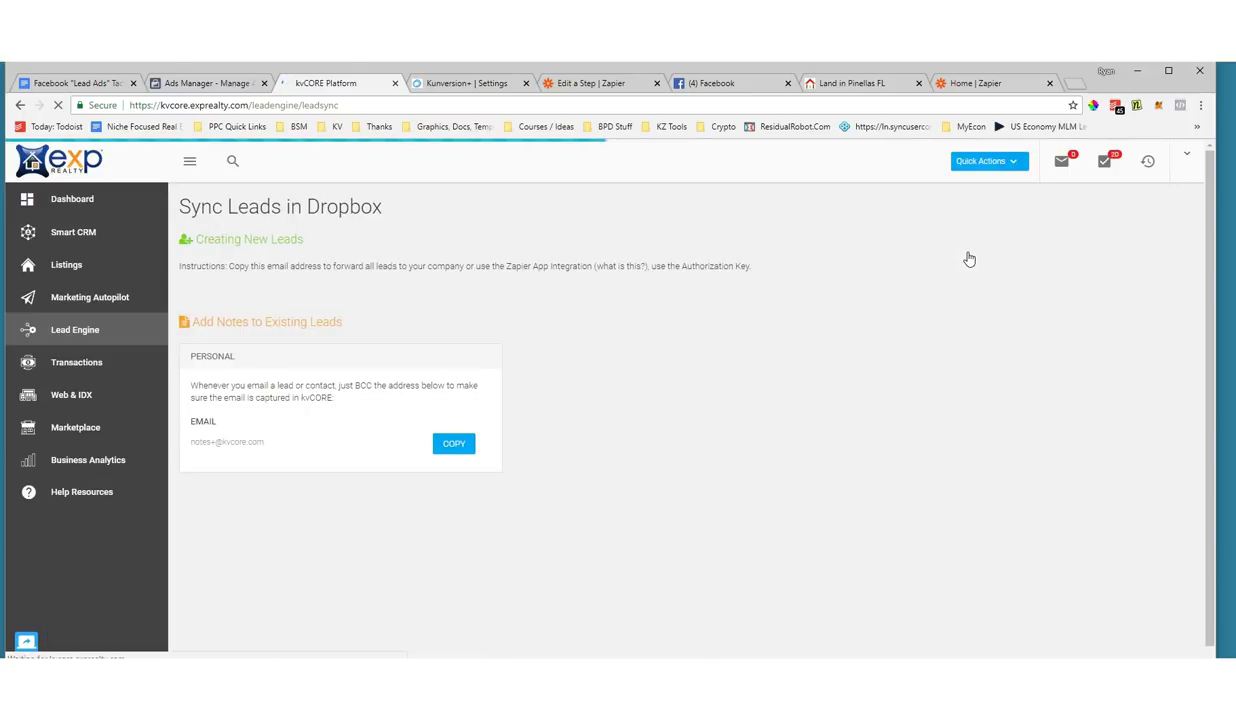
left_click(491, 374)
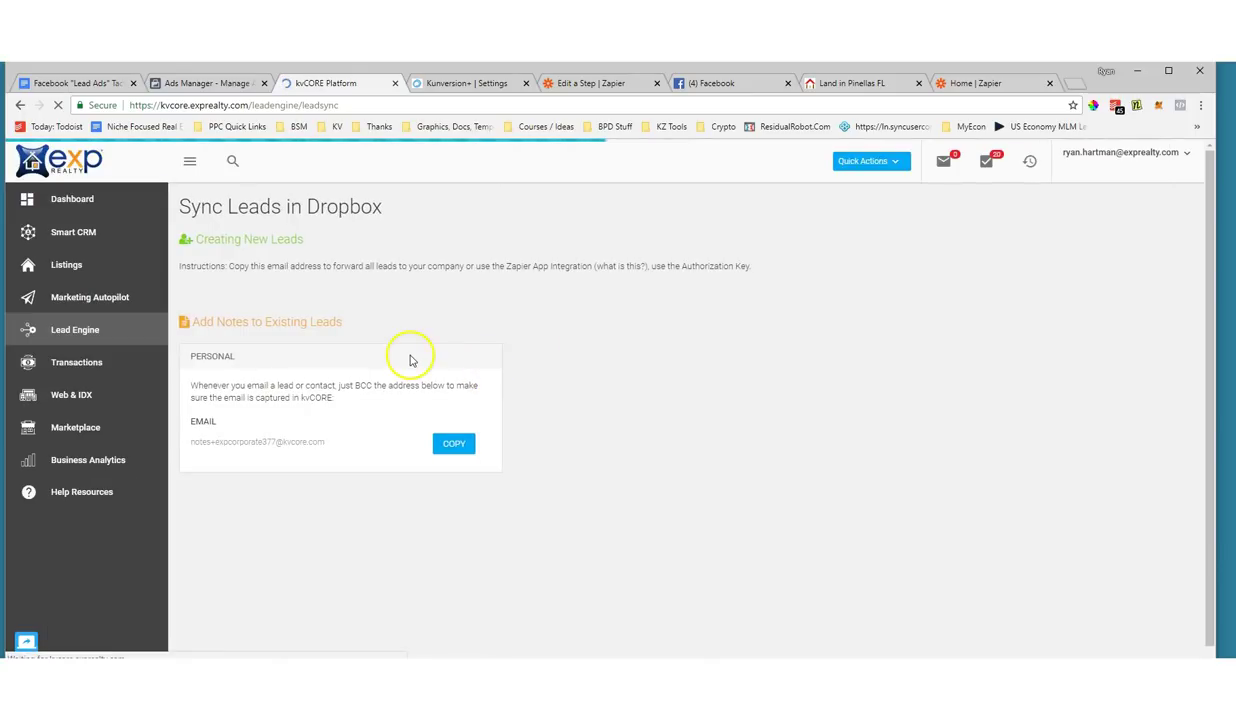
scroll(538, 372, "down", 3)
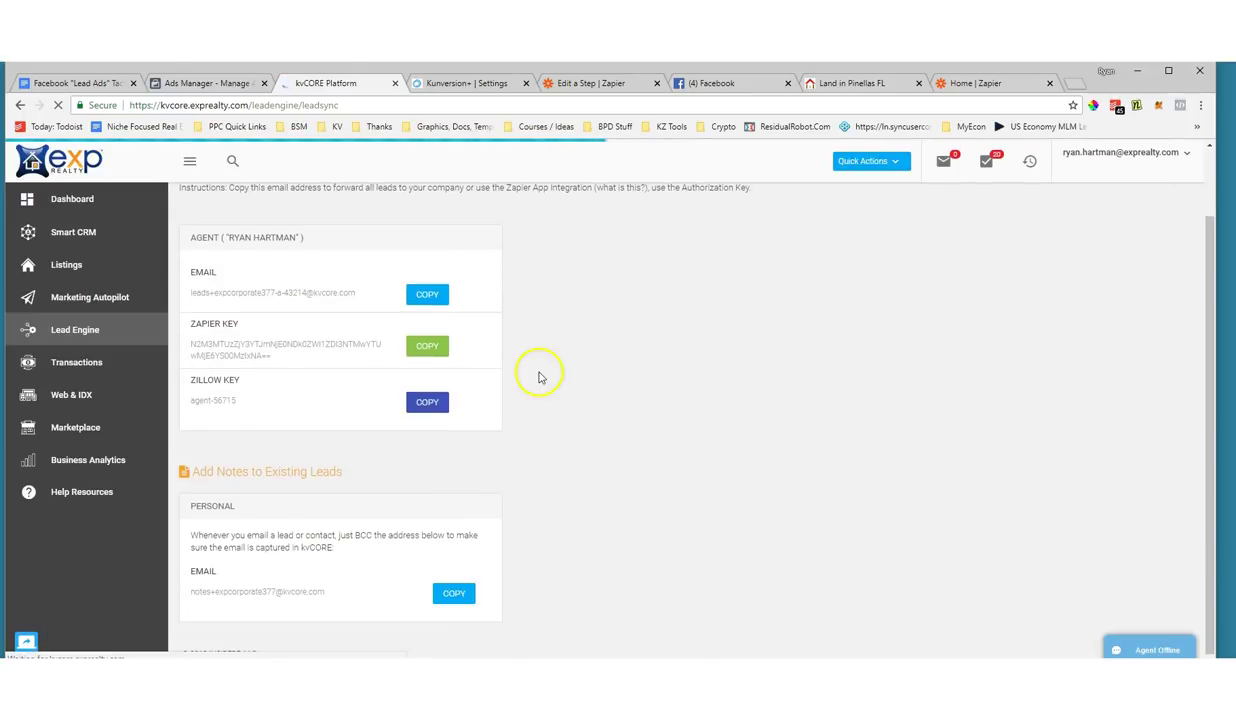
Copy the agent's Zapier Key from the Sync Leads in Dropbox page and highlight it again.
left_click_drag(192, 345, 275, 362)
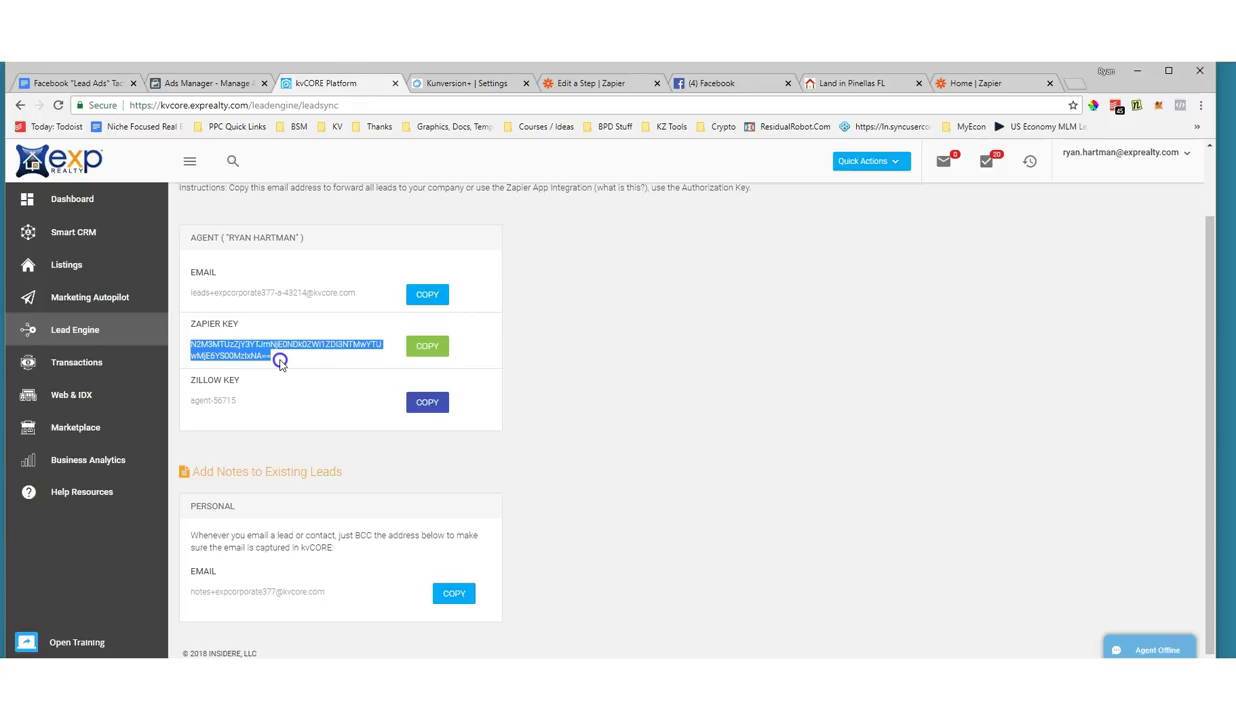
right_click(256, 337)
left_click(280, 350)
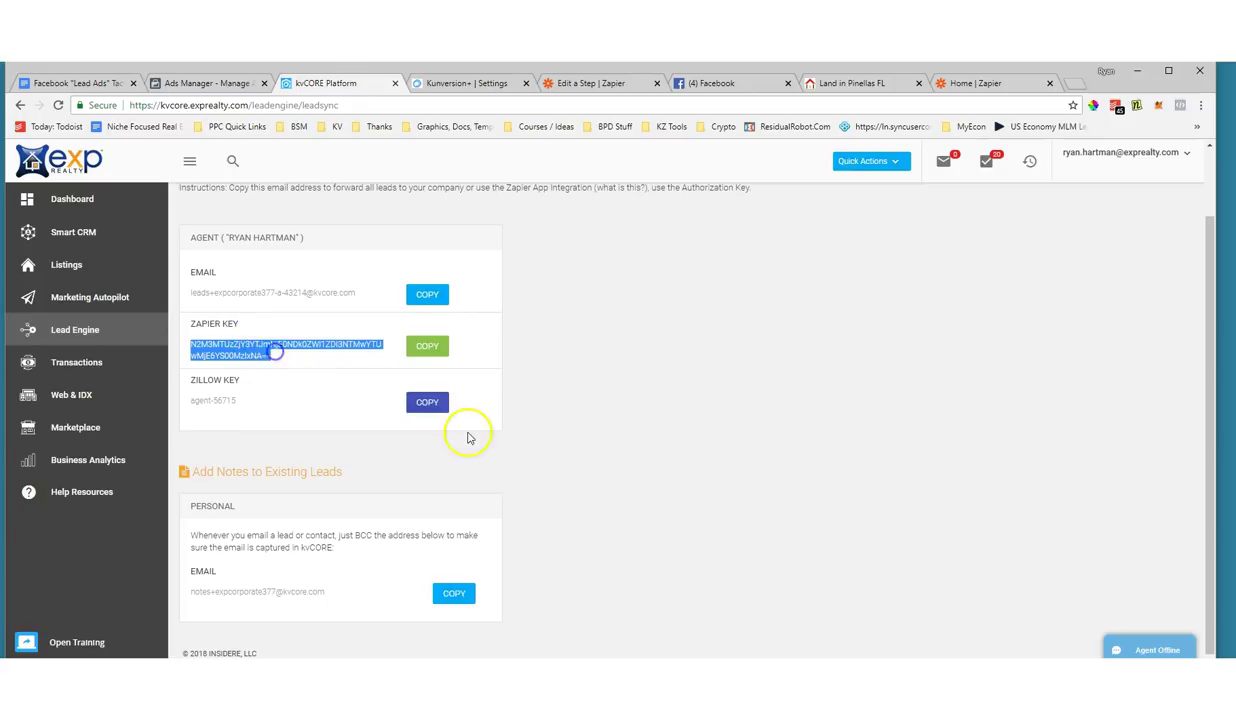
scroll(469, 437, "up", 2)
scroll(320, 360, "down", 2)
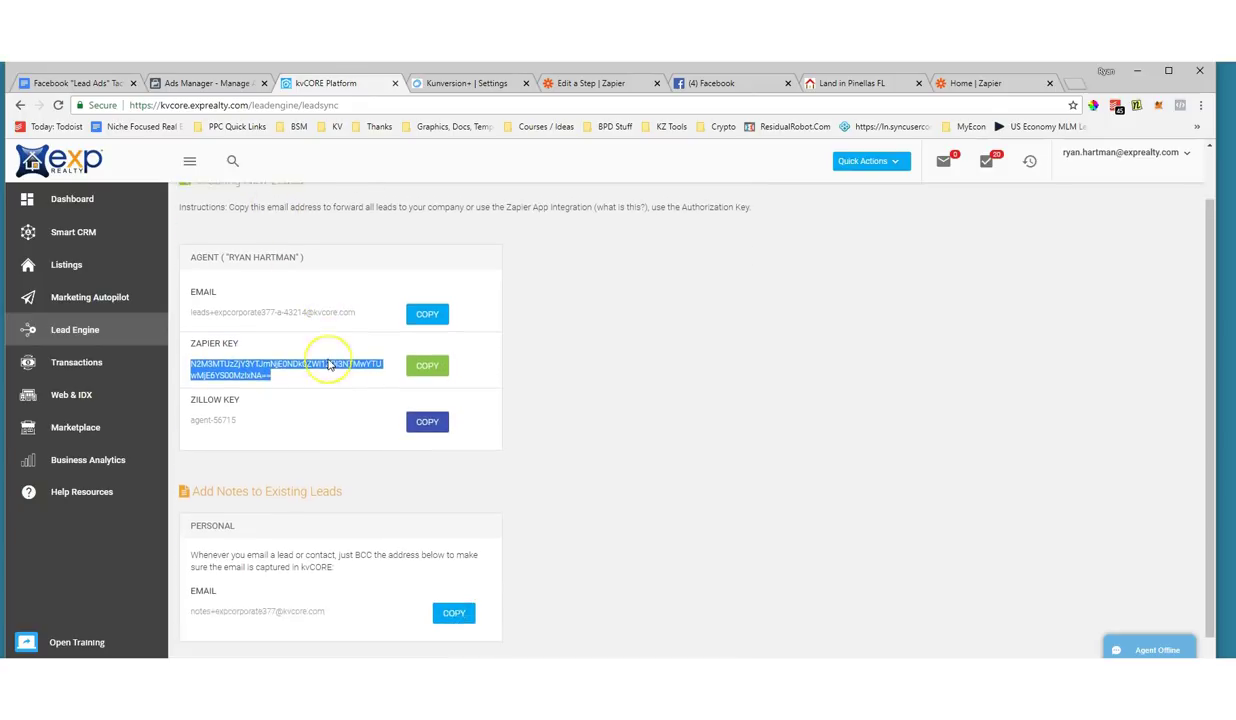
left_click(248, 360)
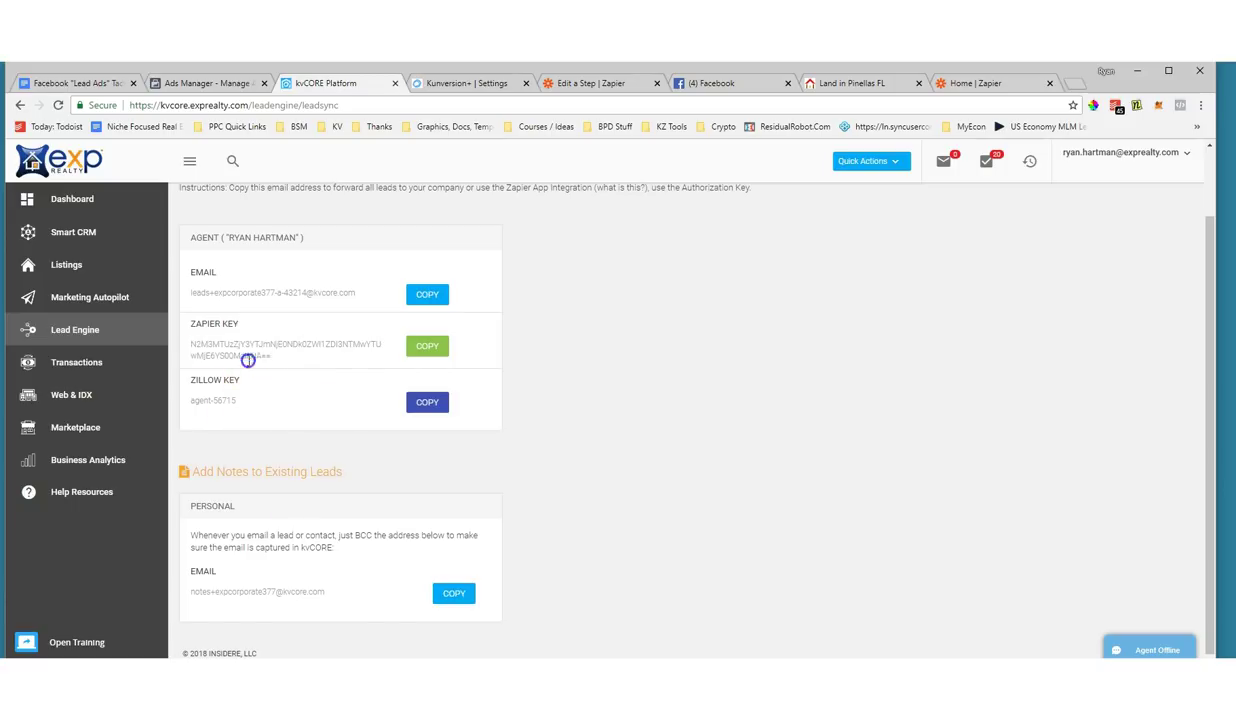
left_click_drag(272, 357, 180, 343)
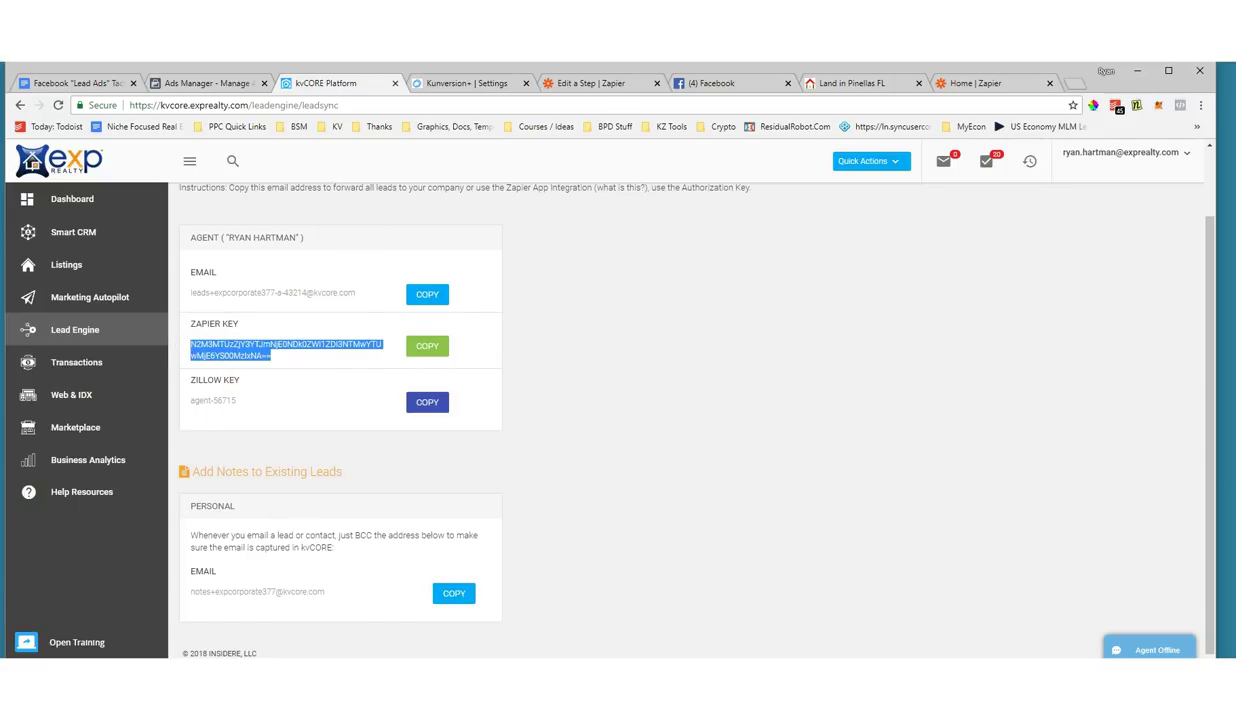
Look at the Zap in Zapier, return to kvCORE and highlight the agent's Zapier Key once more.
left_click(588, 86)
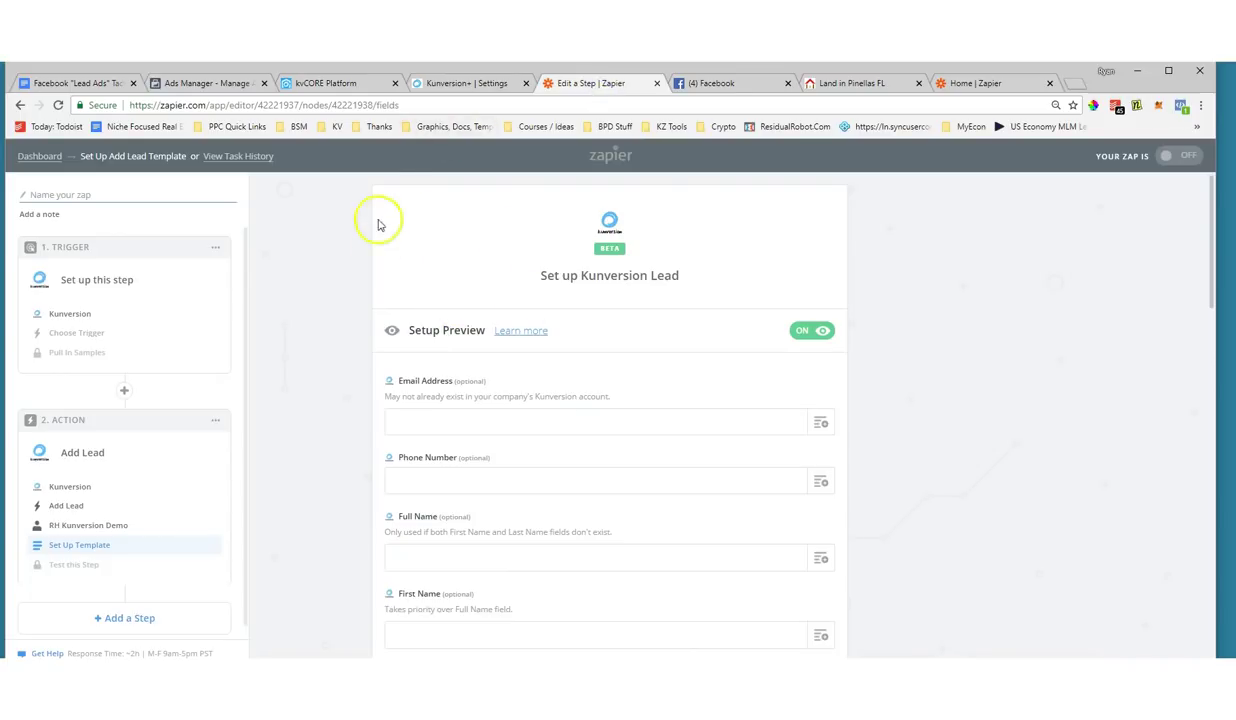
left_click(316, 84)
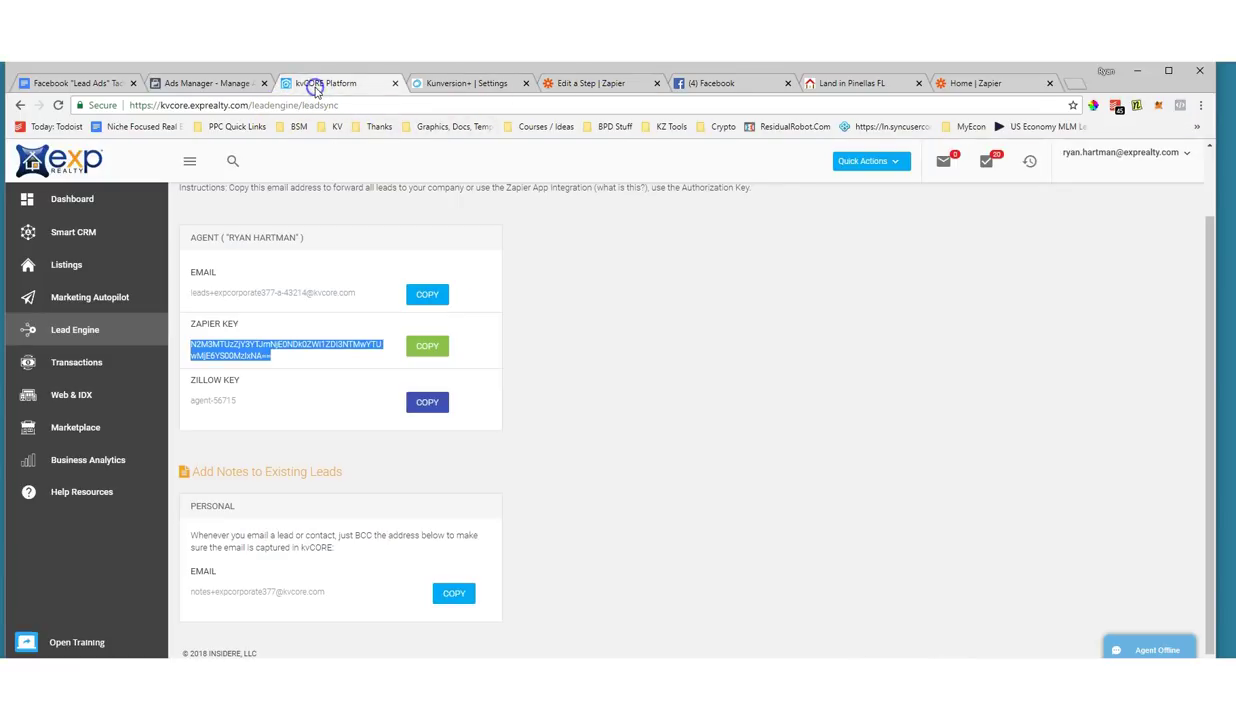
left_click(274, 358)
left_click_drag(274, 358, 203, 341)
scroll(822, 534, "up", 1)
scroll(822, 535, "down", 1)
scroll(822, 535, "up", 1)
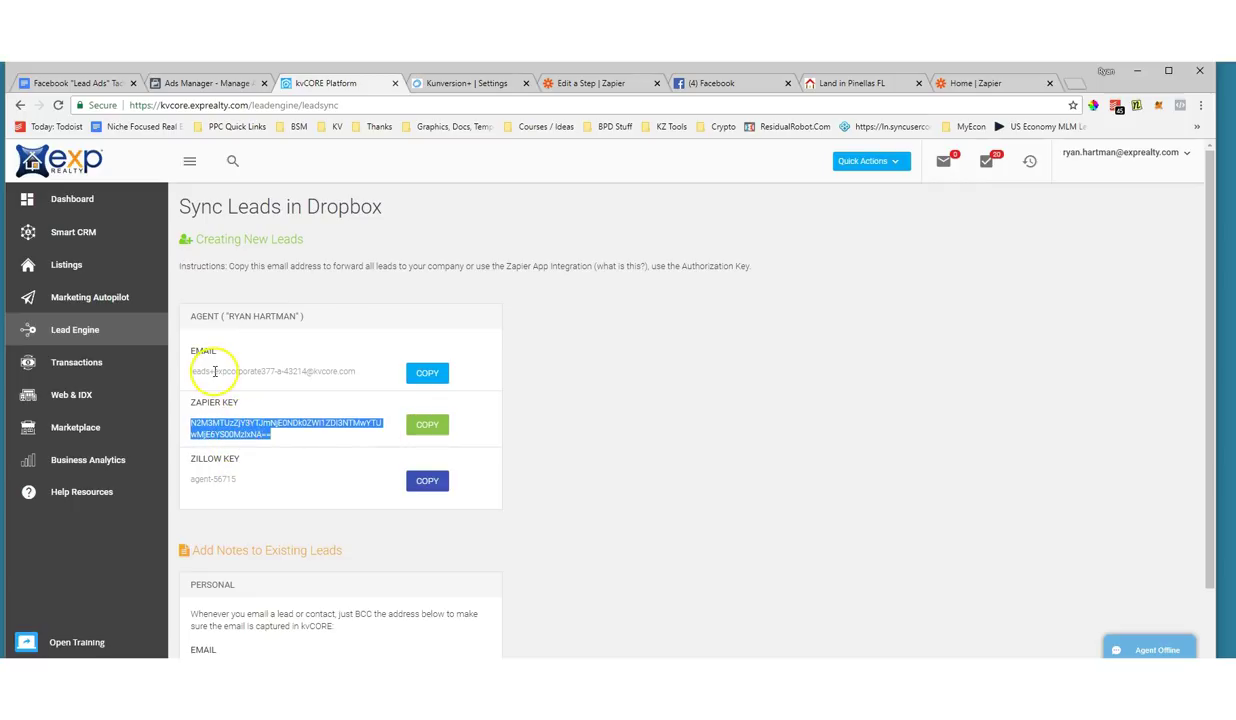
Switch back to the Zap editor and look over the Kunversion lead template and its setup steps.
left_click(588, 83)
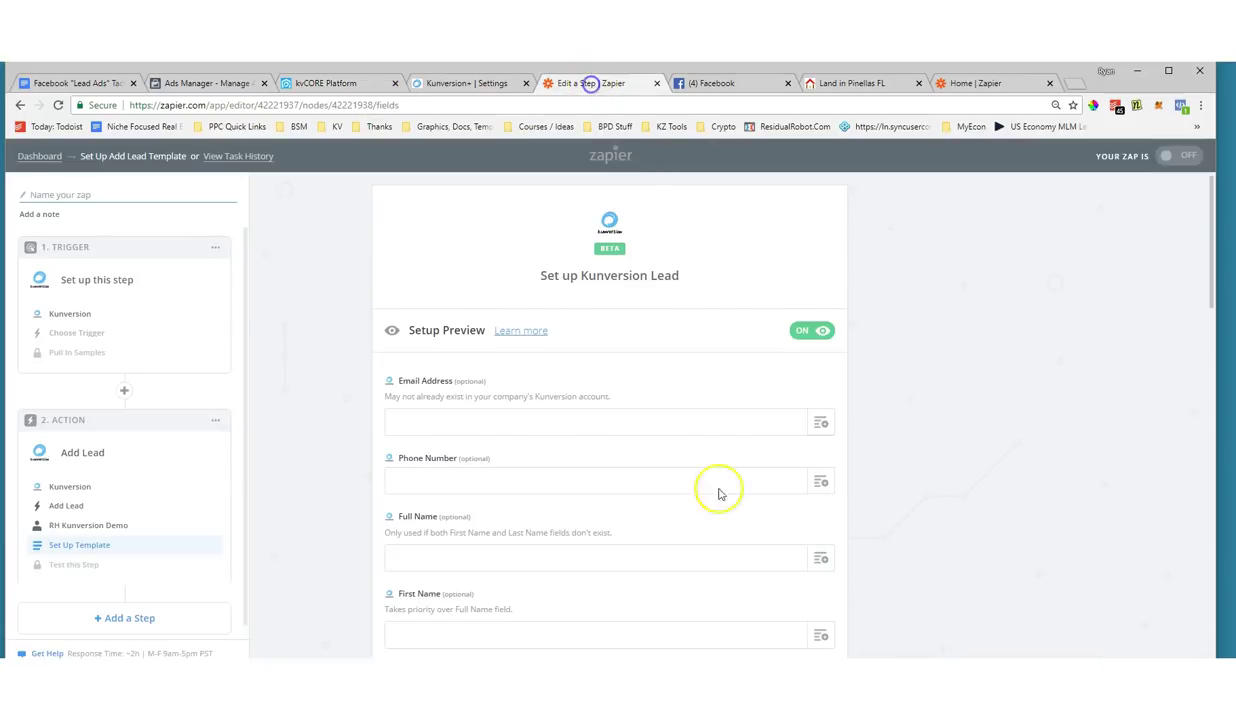
scroll(295, 276, "down", 1)
scroll(285, 320, "up", 1)
scroll(280, 378, "down", 1)
scroll(293, 387, "up", 1)
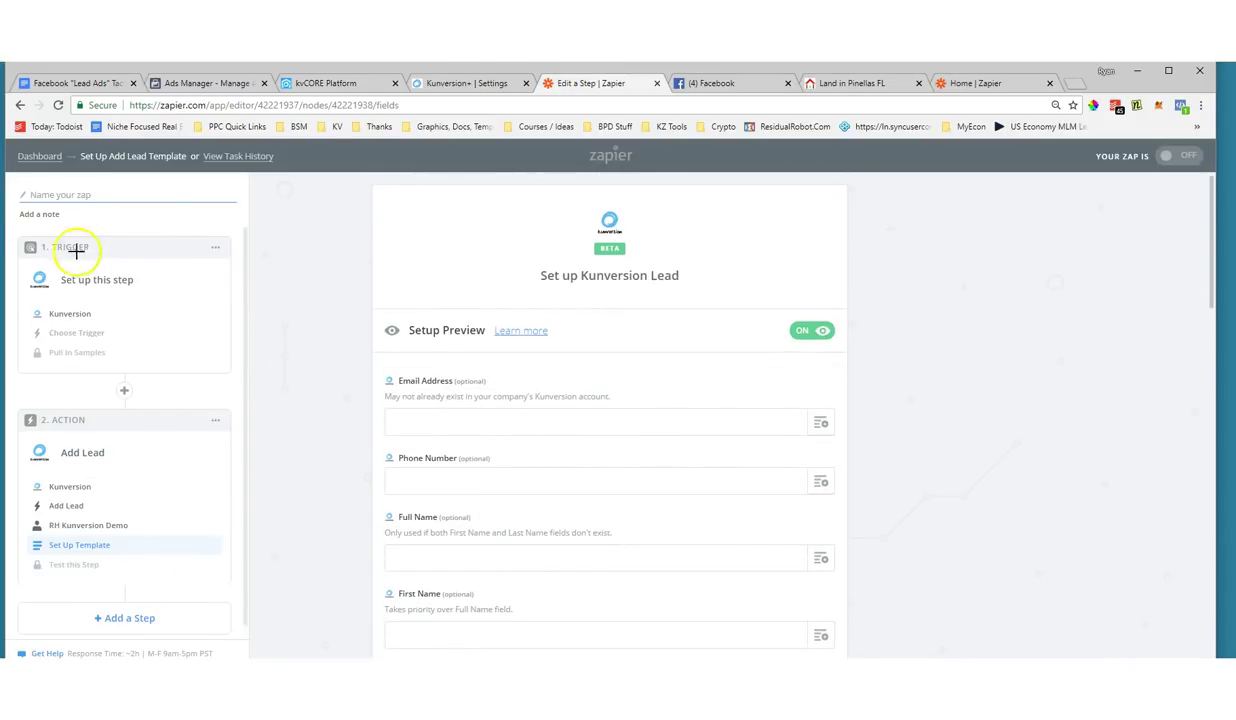
Change the Zap's trigger app from Kunversion to Facebook Lead Ads and save New Lead as the trigger.
mouse_move(8, 290)
left_mouse_down()
mouse_move(130, 395)
mouse_move(248, 254)
mouse_move(66, 231)
left_mouse_up()
key("Escape")
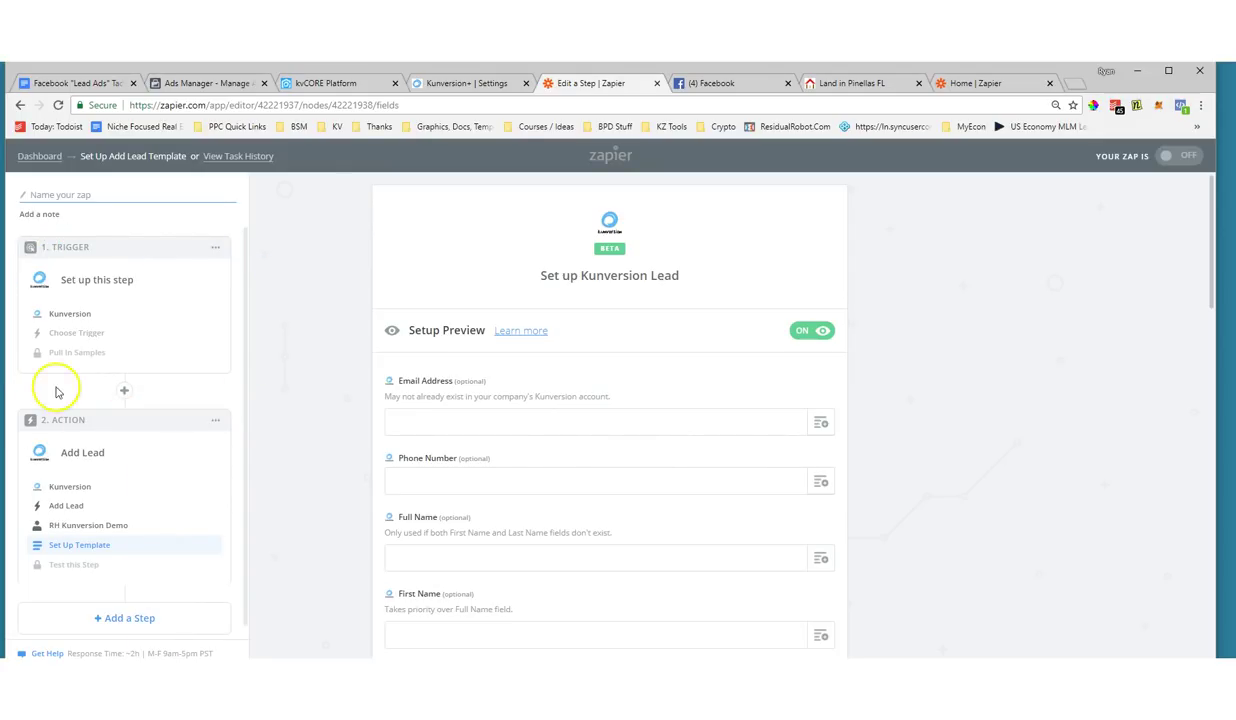
left_click(75, 317)
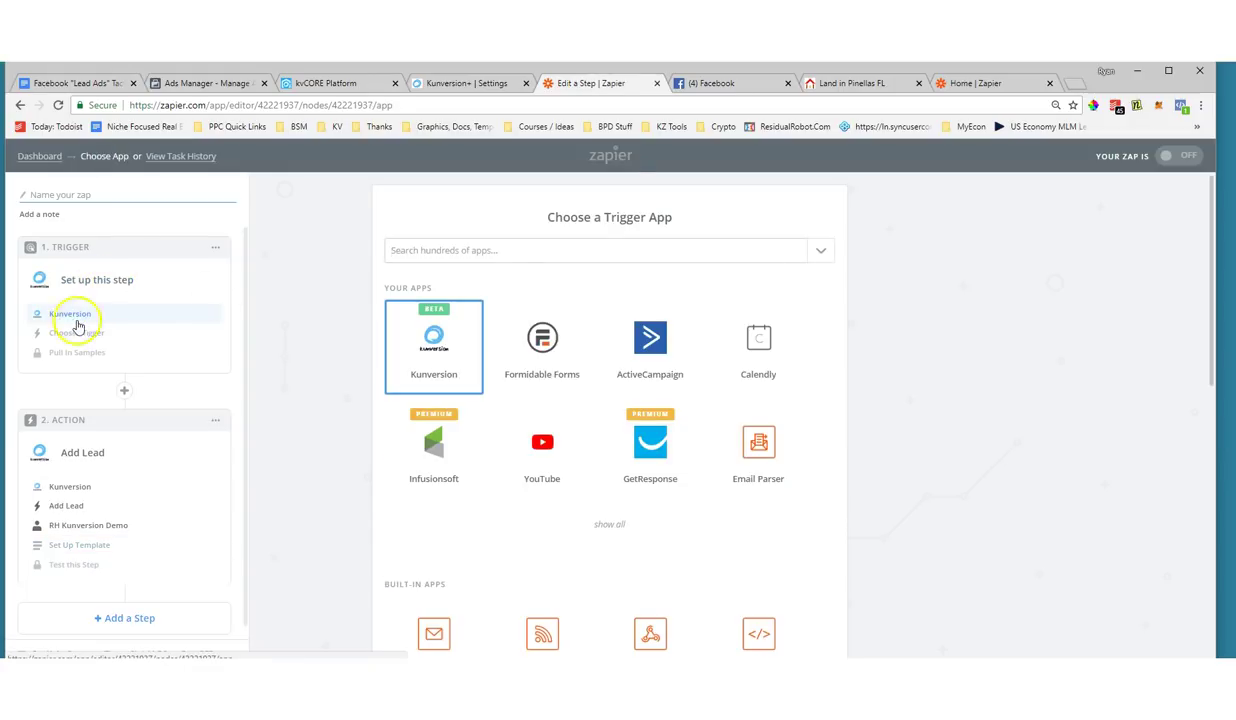
left_click(526, 249)
type("face")
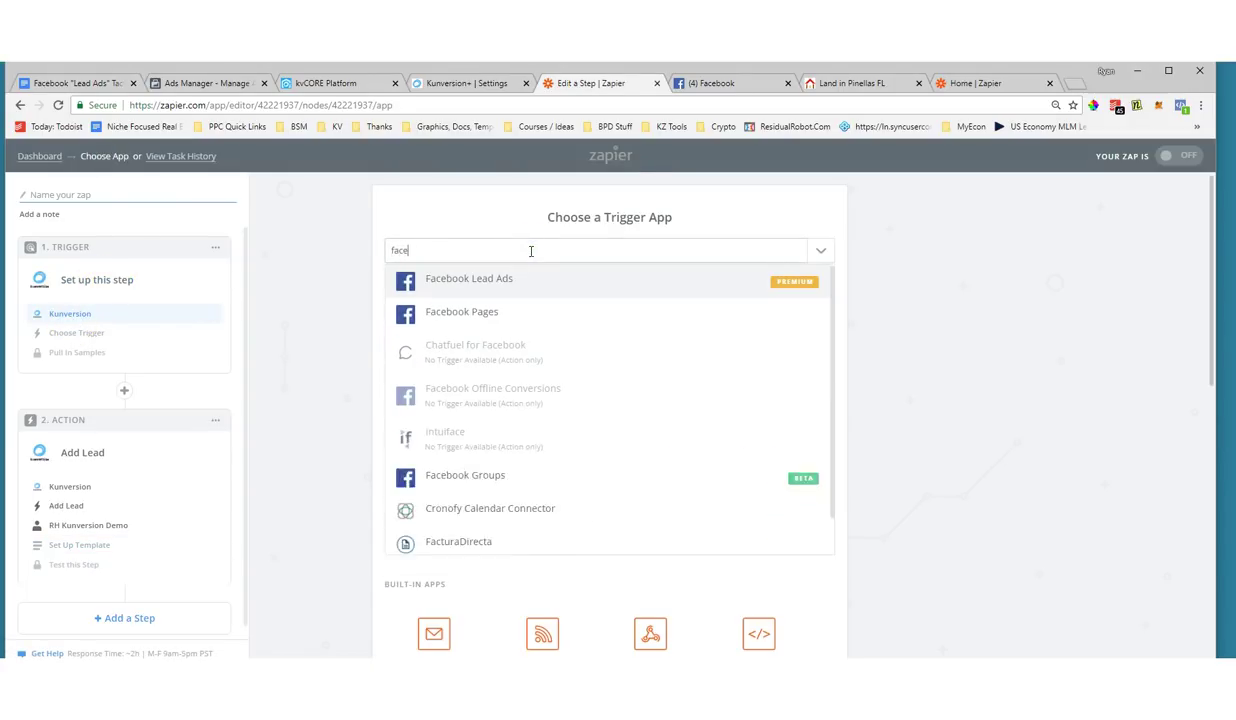
type("book")
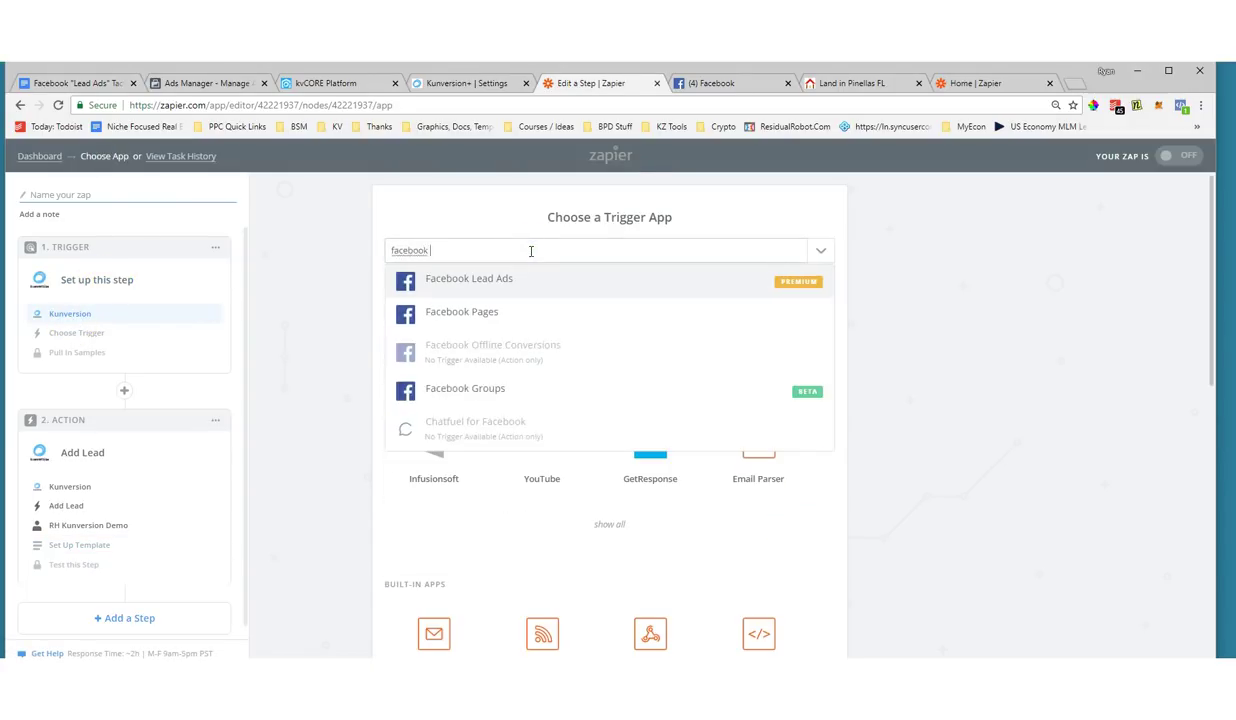
left_click(474, 286)
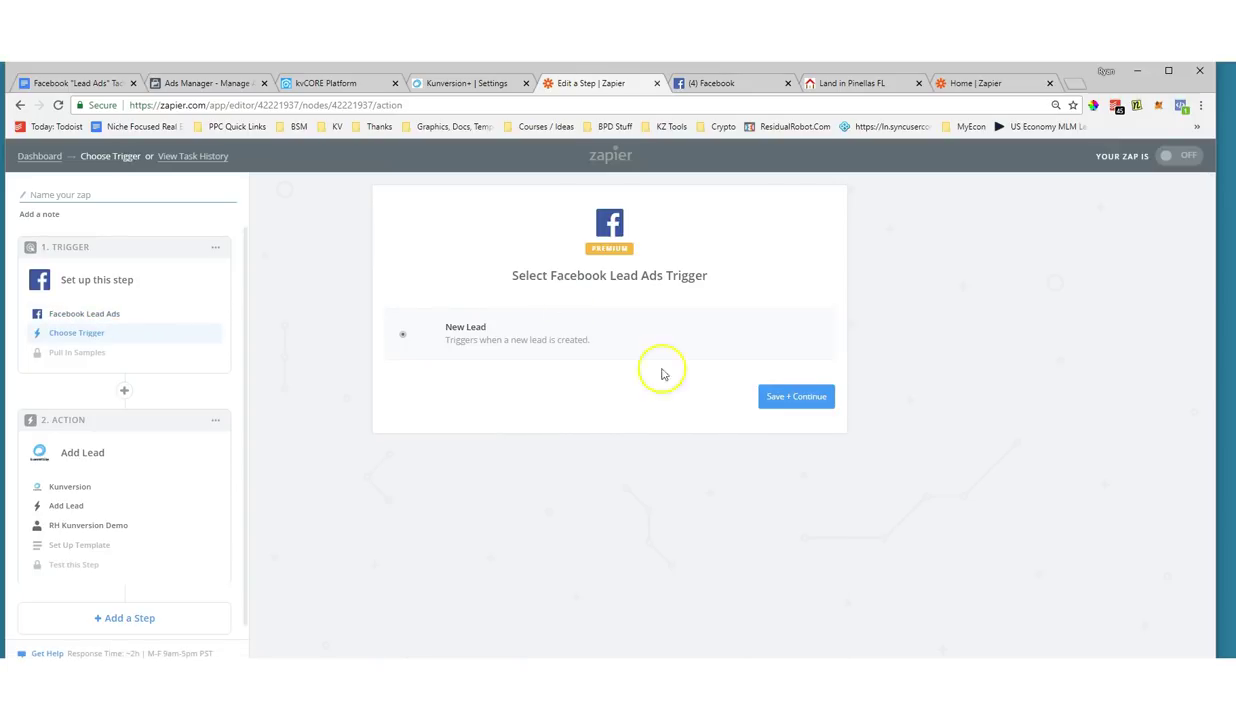
left_click(779, 398)
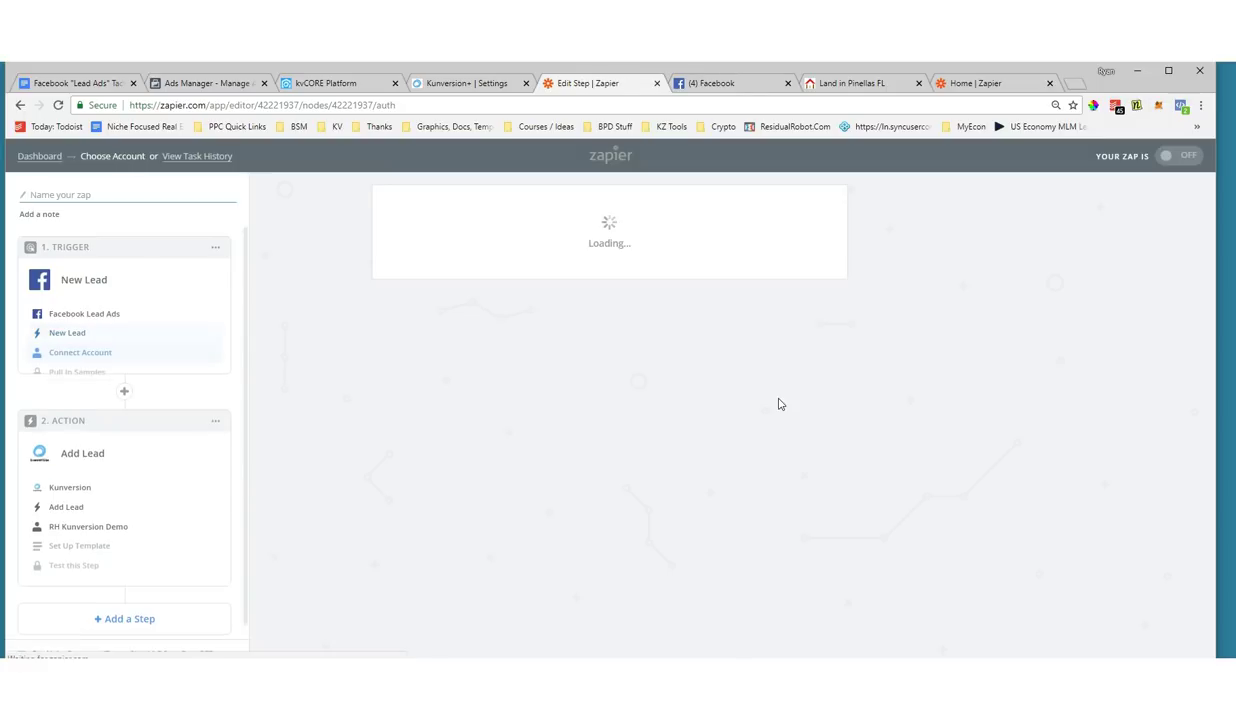
Connect another Facebook Lead Ads account to the trigger and save it as the account the Zap uses.
scroll(460, 342, "down", 2)
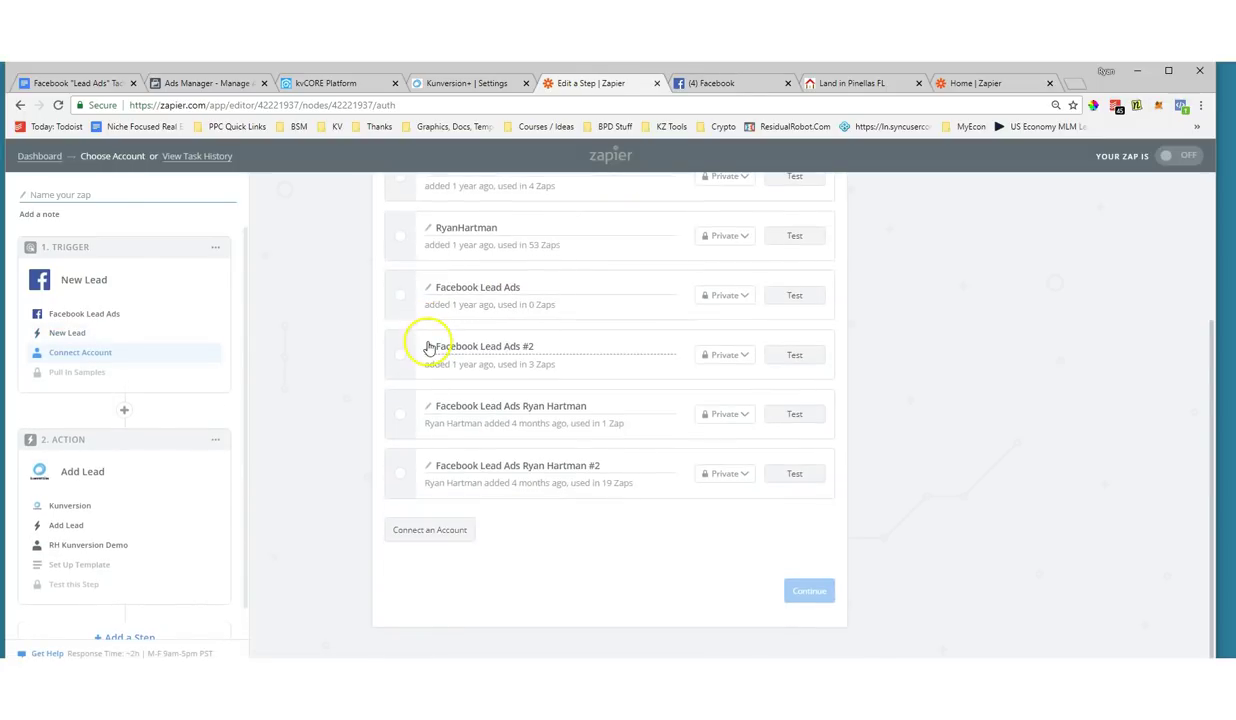
scroll(345, 359, "up", 2)
scroll(400, 340, "down", 2)
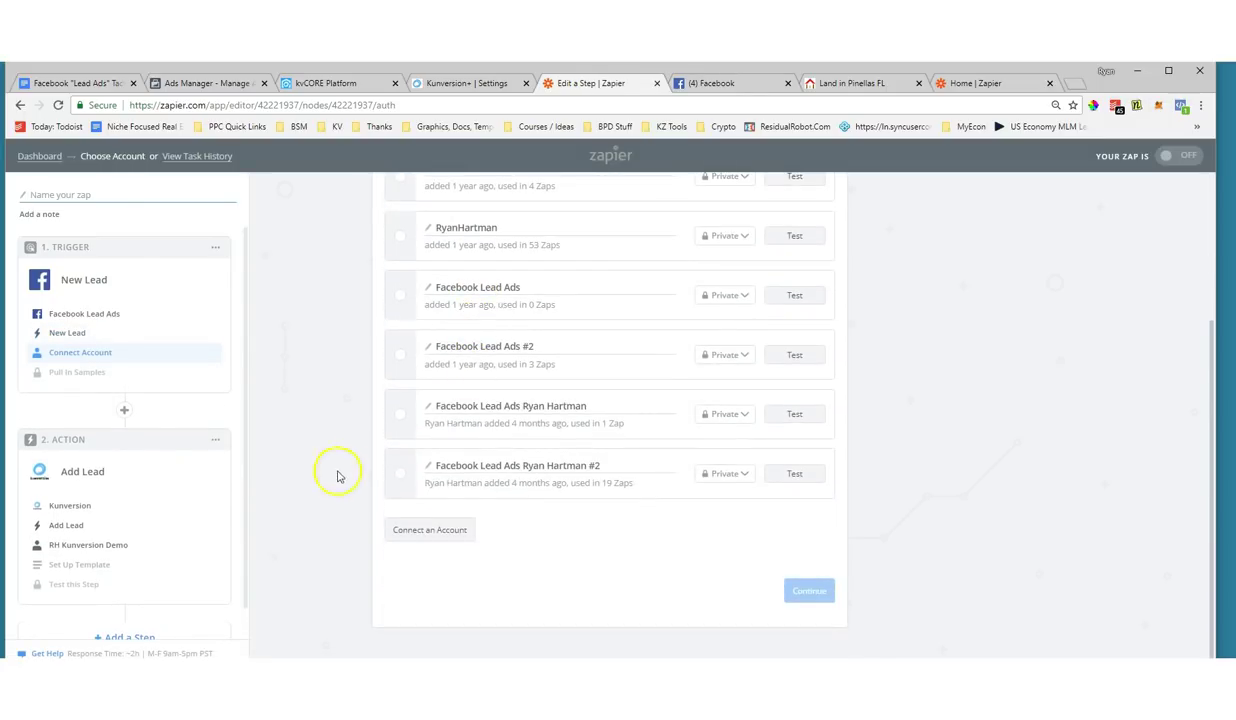
left_click(403, 530)
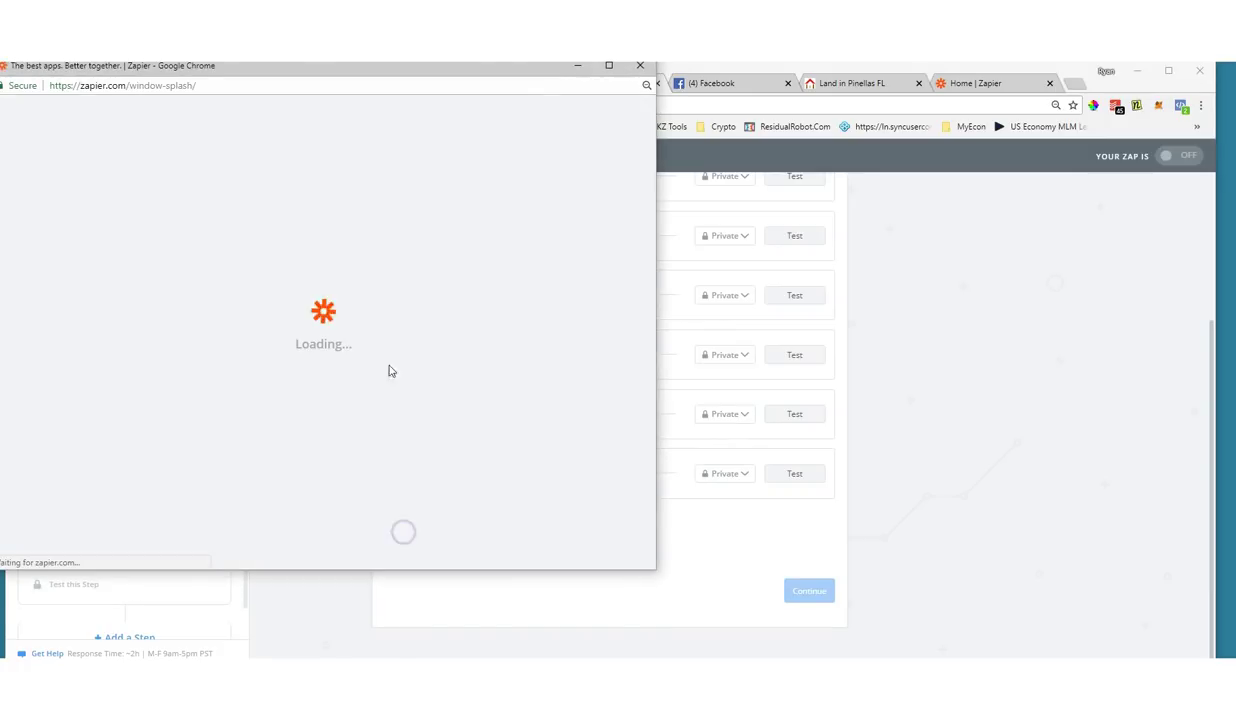
left_click(370, 86)
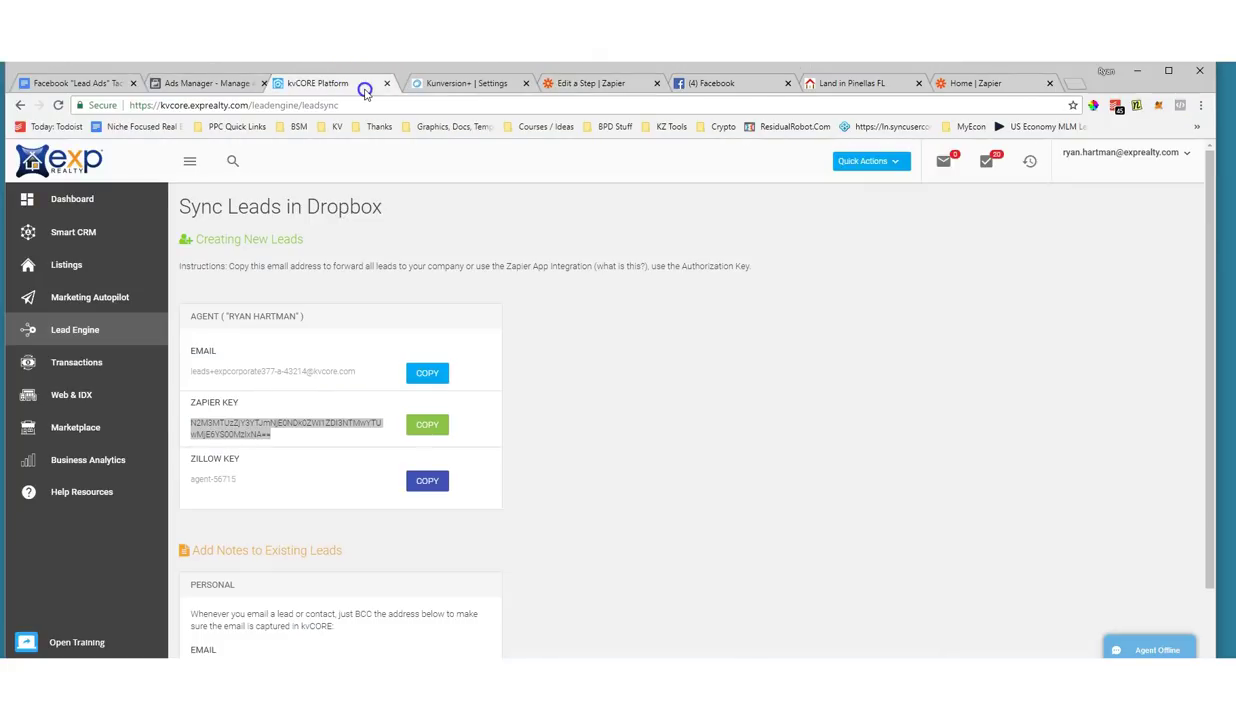
left_click(638, 87)
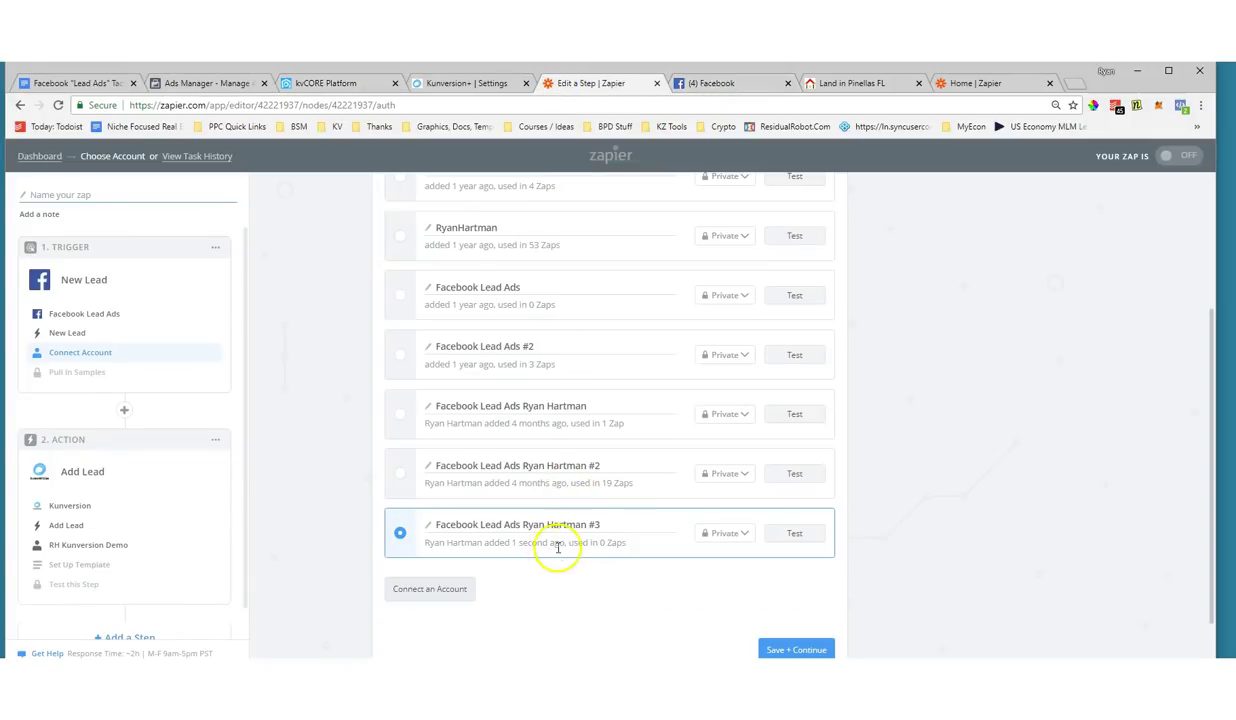
left_click_drag(433, 524, 605, 524)
scroll(730, 598, "down", 1)
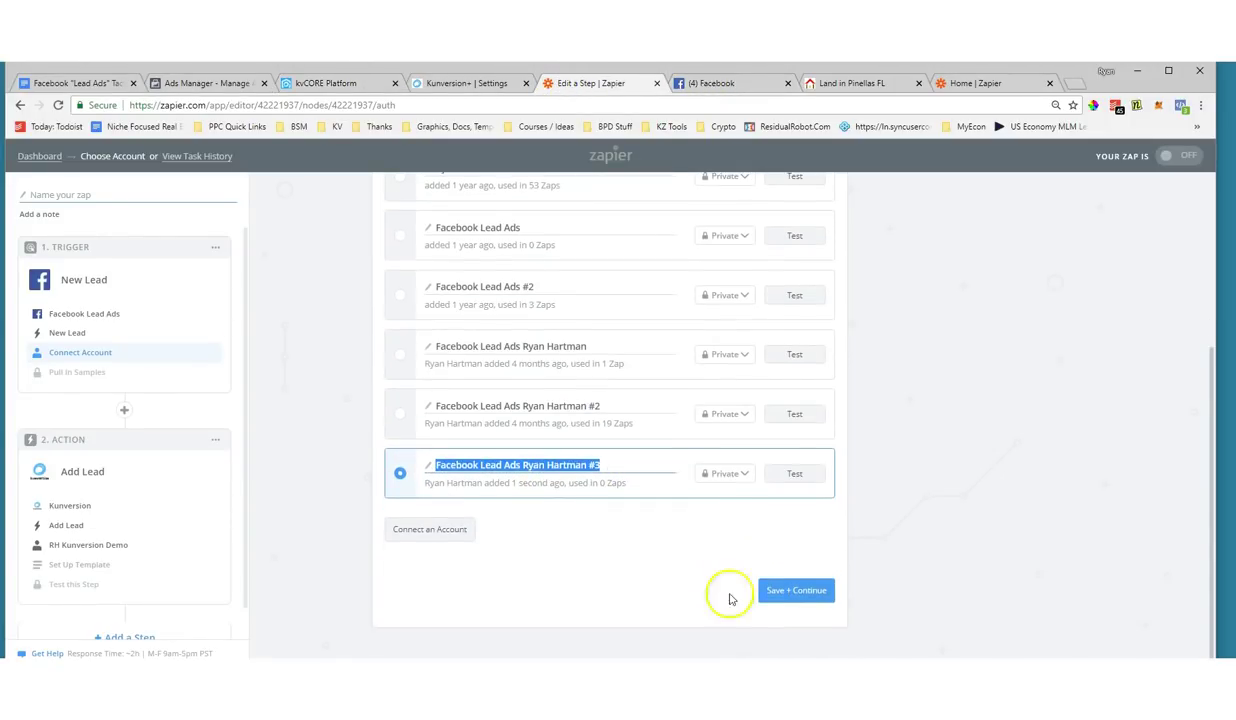
left_click(775, 592)
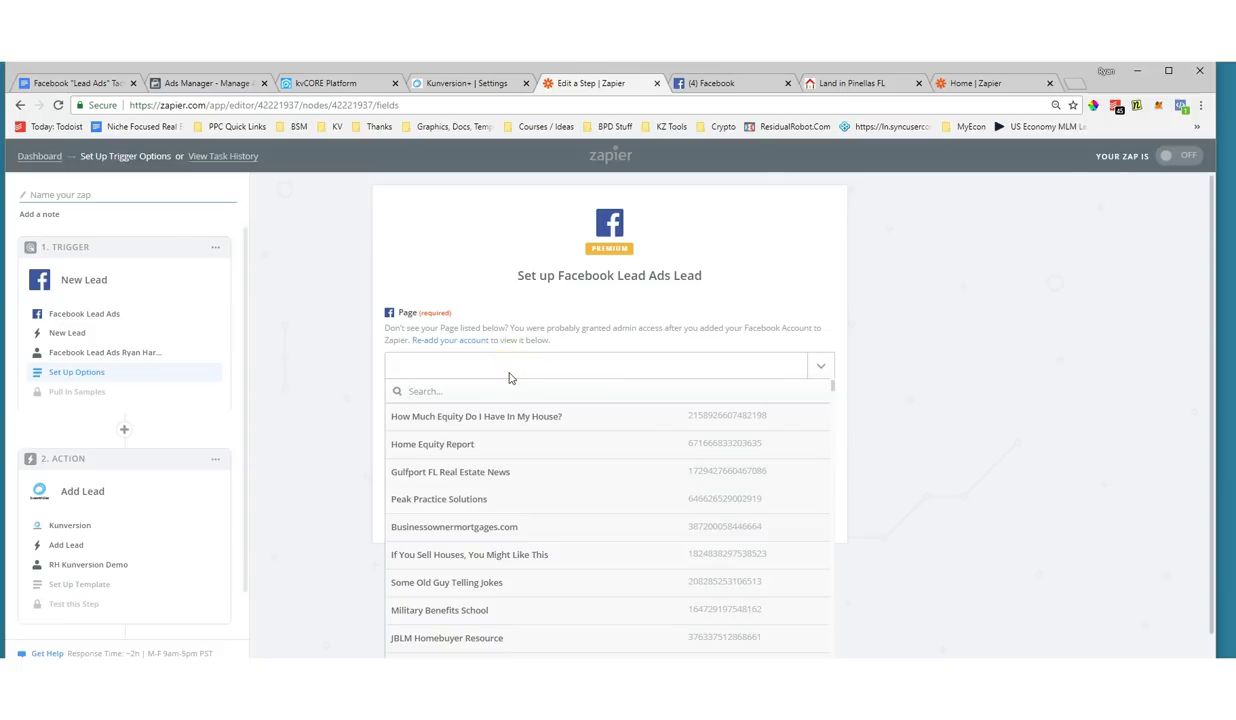
Set the trigger's page to Propertunity Knocks and its form to Pinealls Waterfront Land, and pull in sample leads.
type("Propertunity")
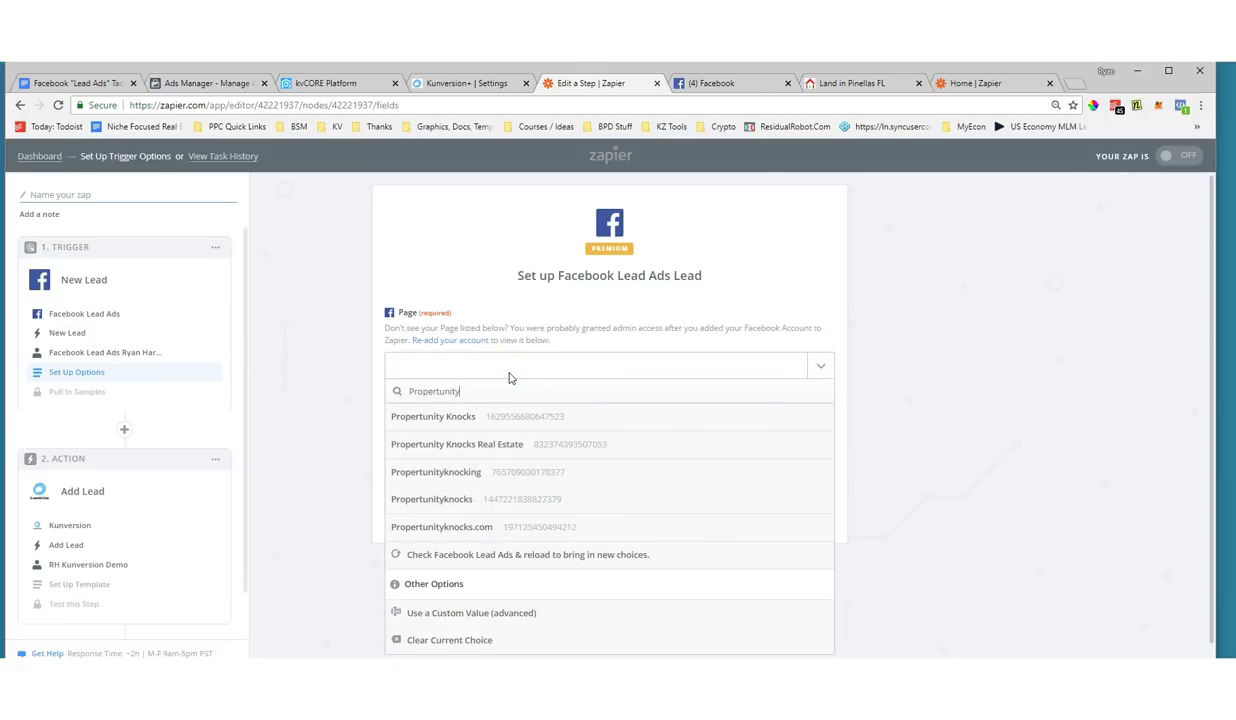
left_click(420, 419)
left_click(420, 424)
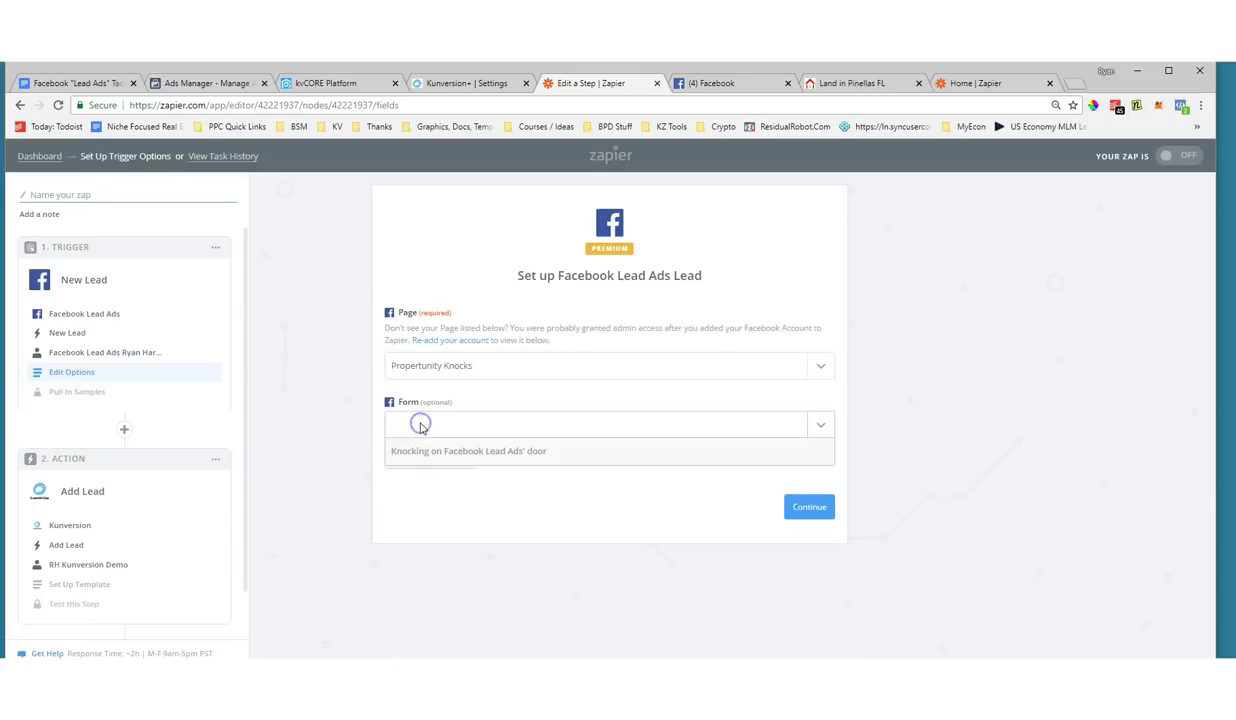
left_click(418, 483)
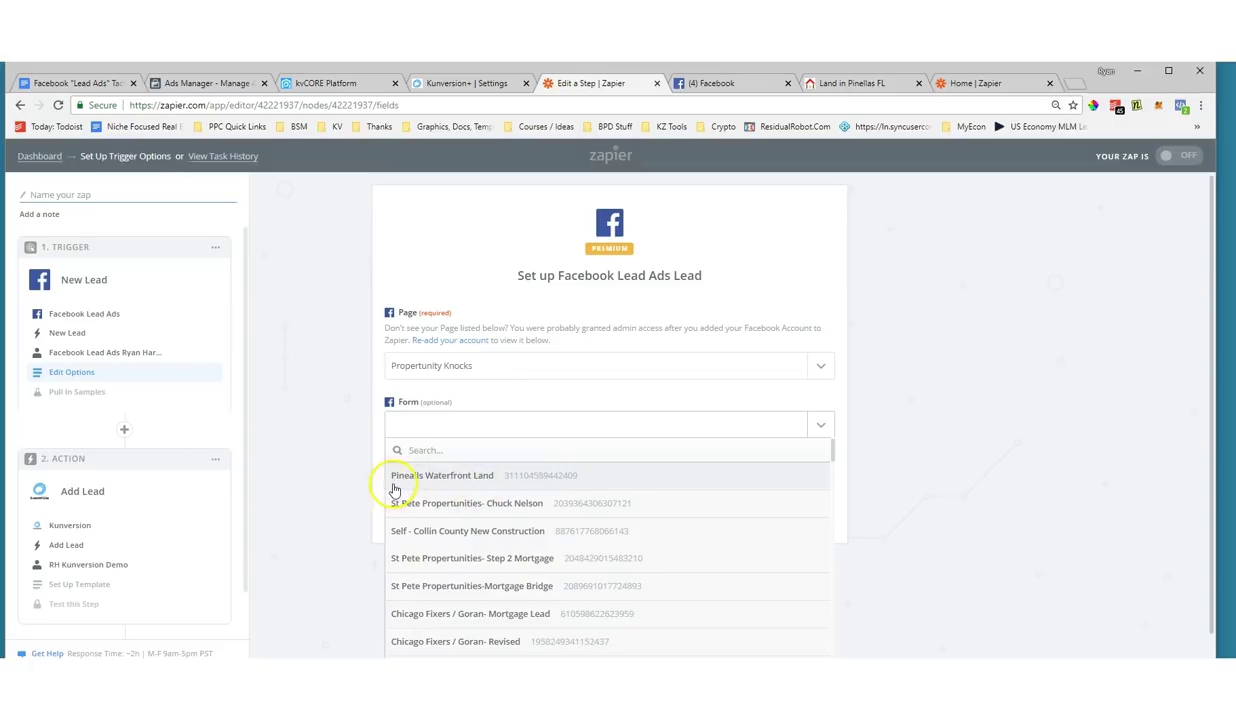
left_click(443, 482)
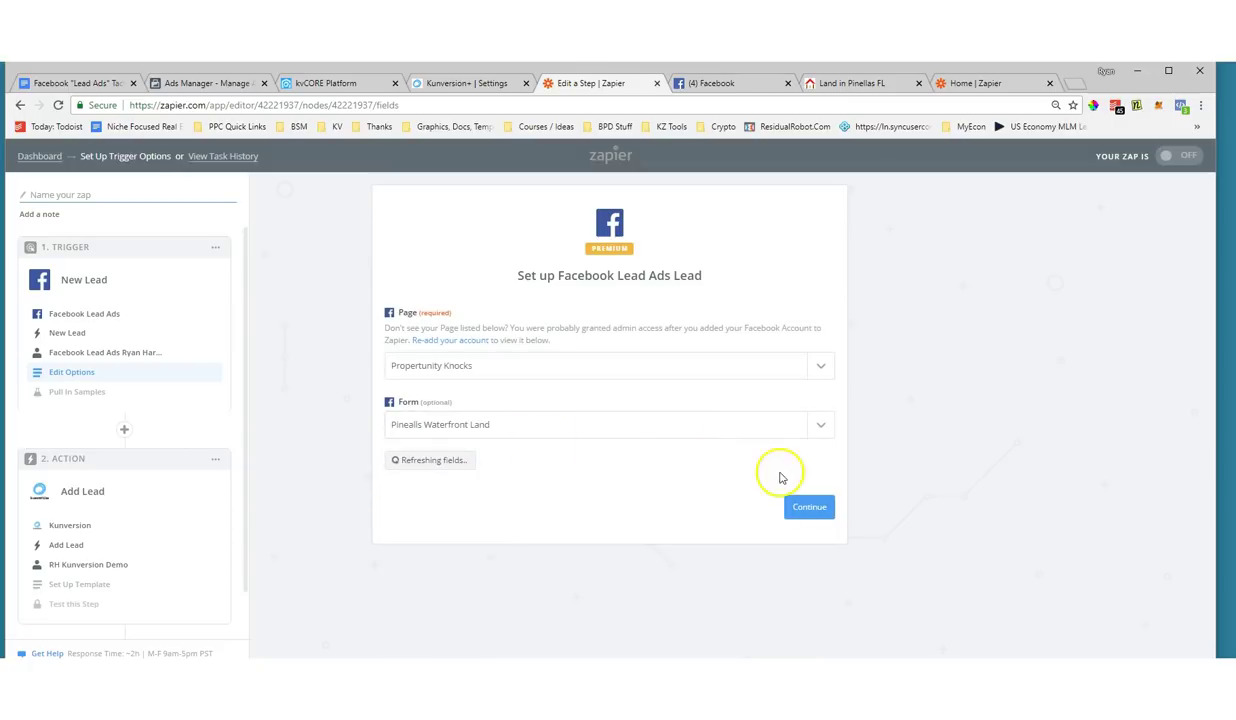
left_click(814, 512)
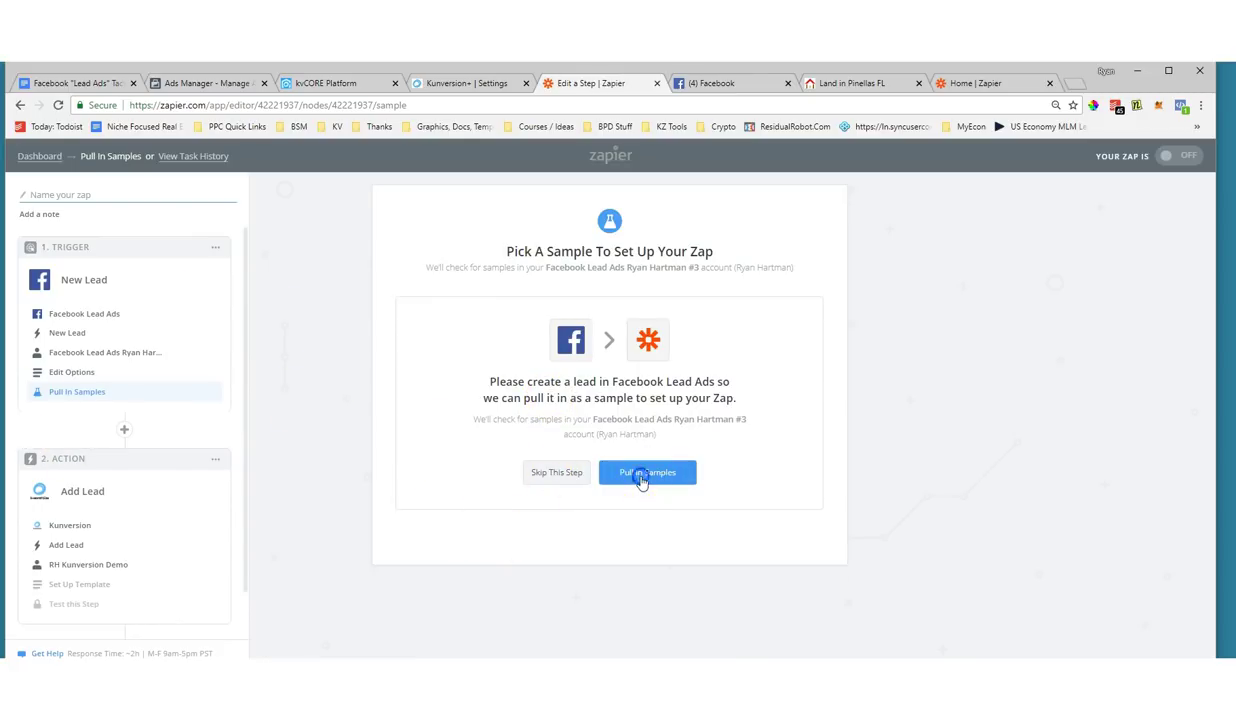
left_click(641, 476)
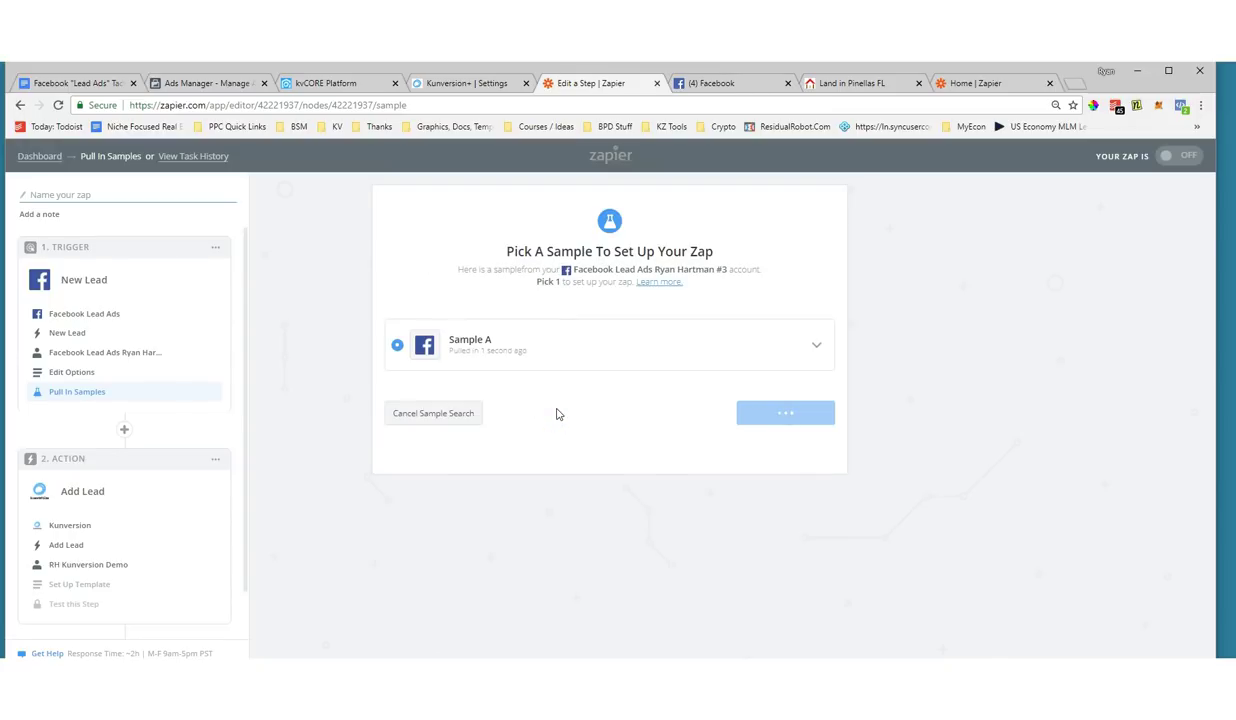
Expand the pulled Facebook lead Sample A and examine its data fields.
left_click(571, 347)
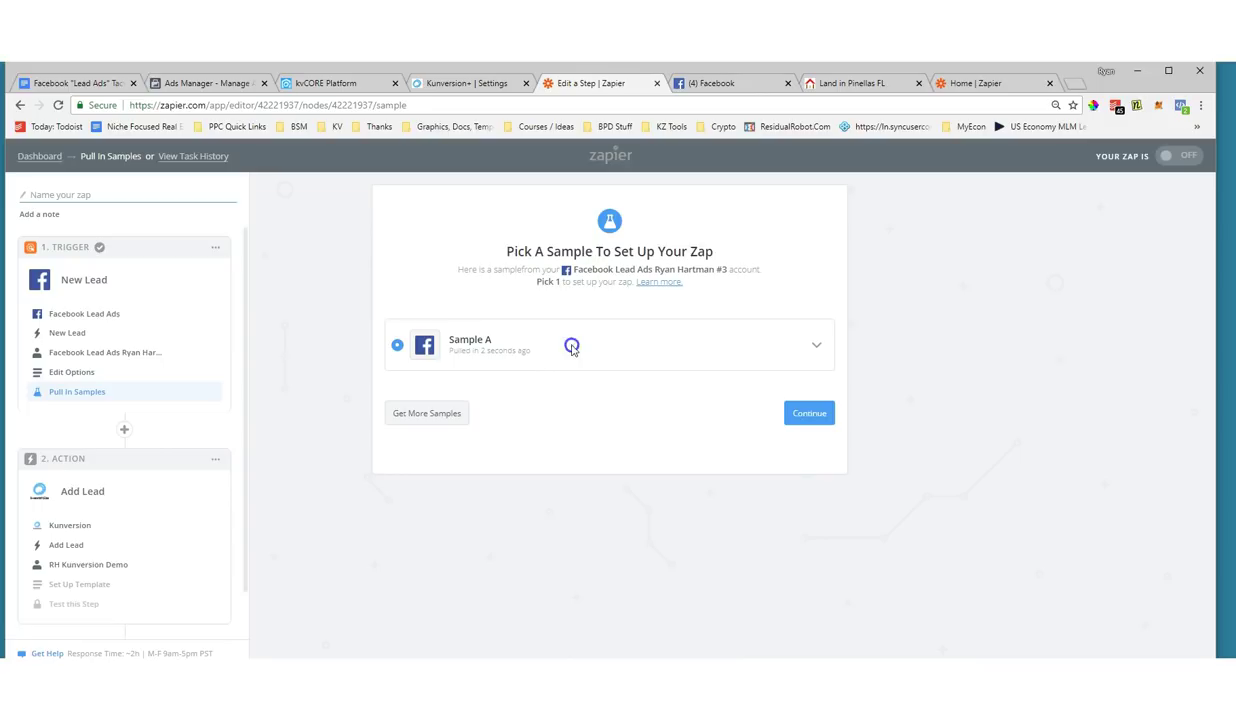
left_click(815, 346)
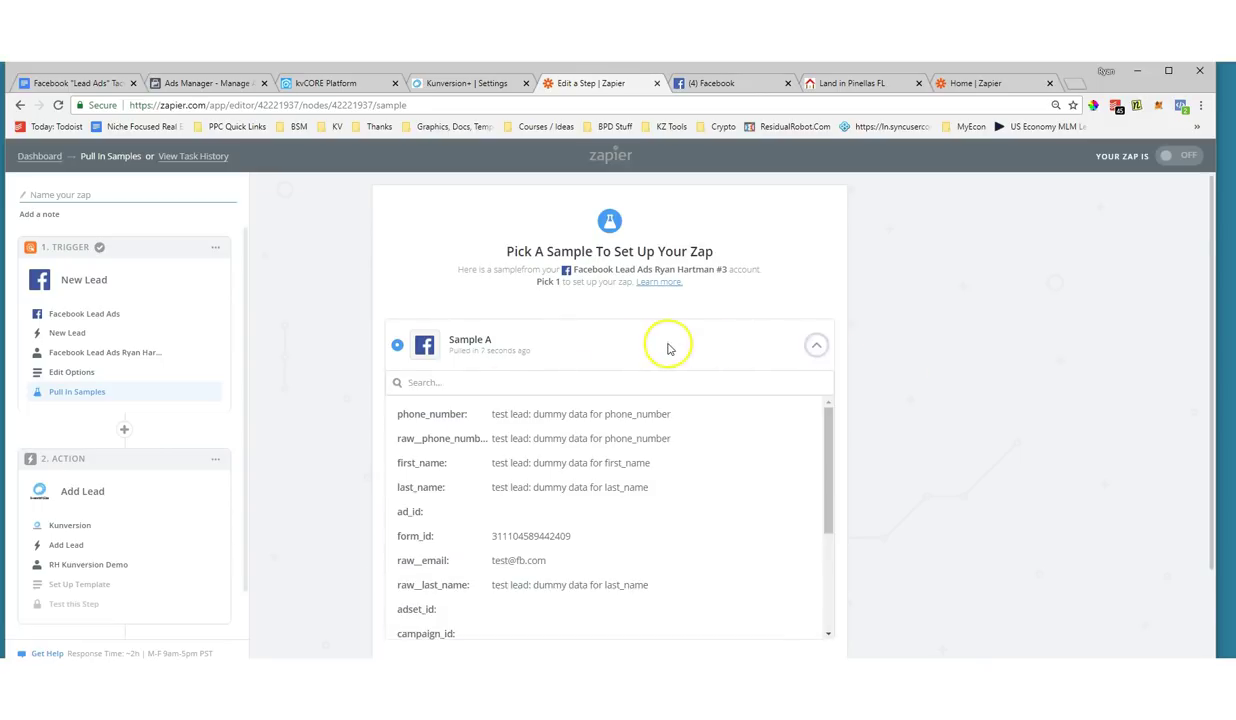
scroll(450, 469, "down", 2)
left_click_drag(492, 297, 651, 475)
scroll(763, 333, "up", 1)
left_click(816, 346)
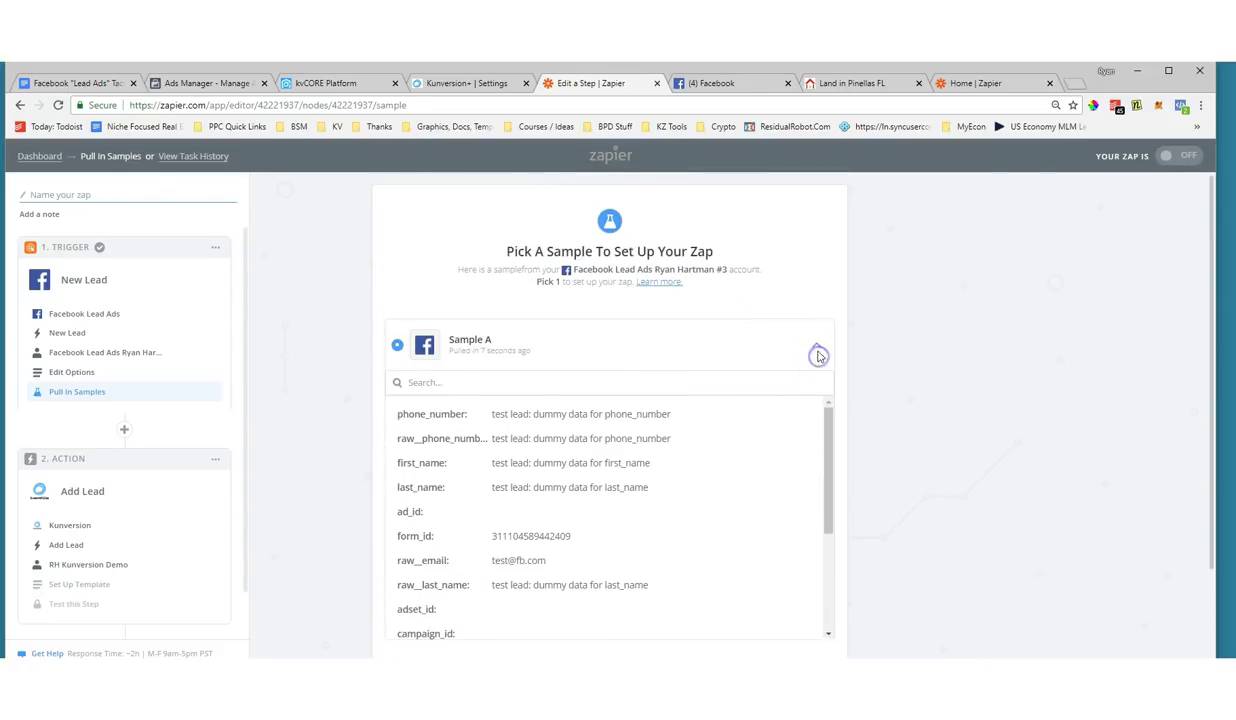
Continue with Sample A and go through the Kunversion Add Lead action and its connected account to the lead template setup.
left_click(795, 412)
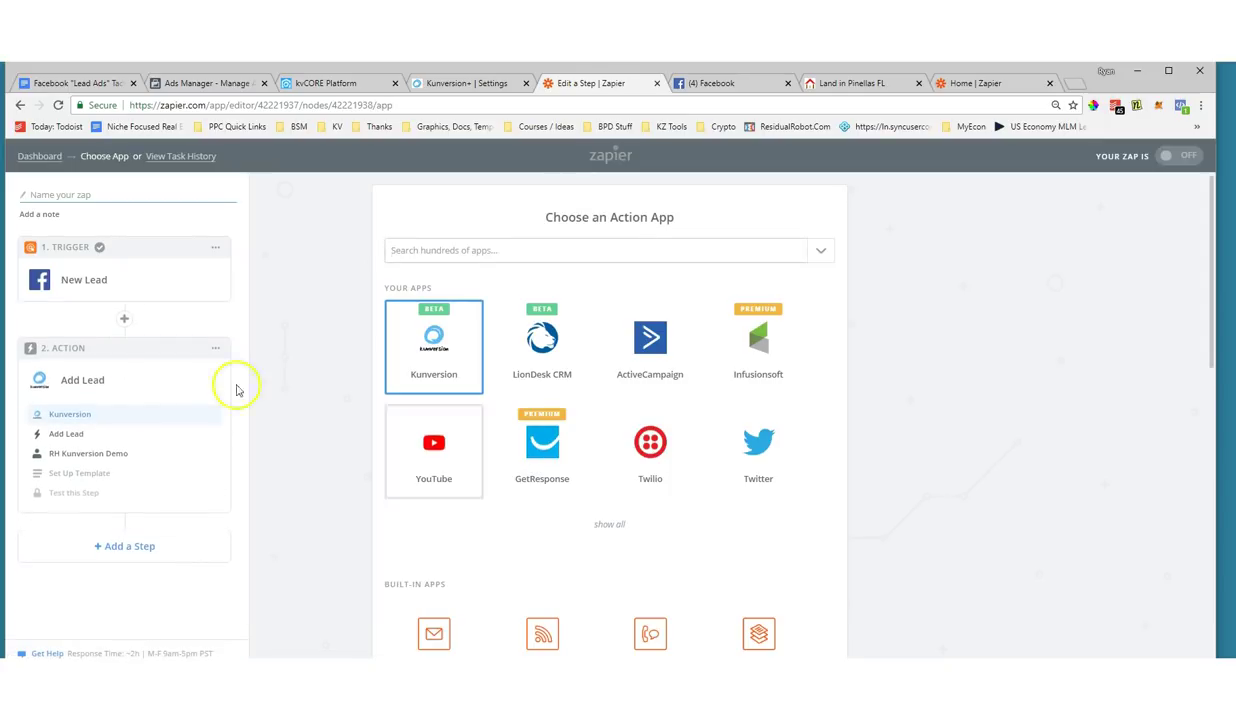
left_click(55, 434)
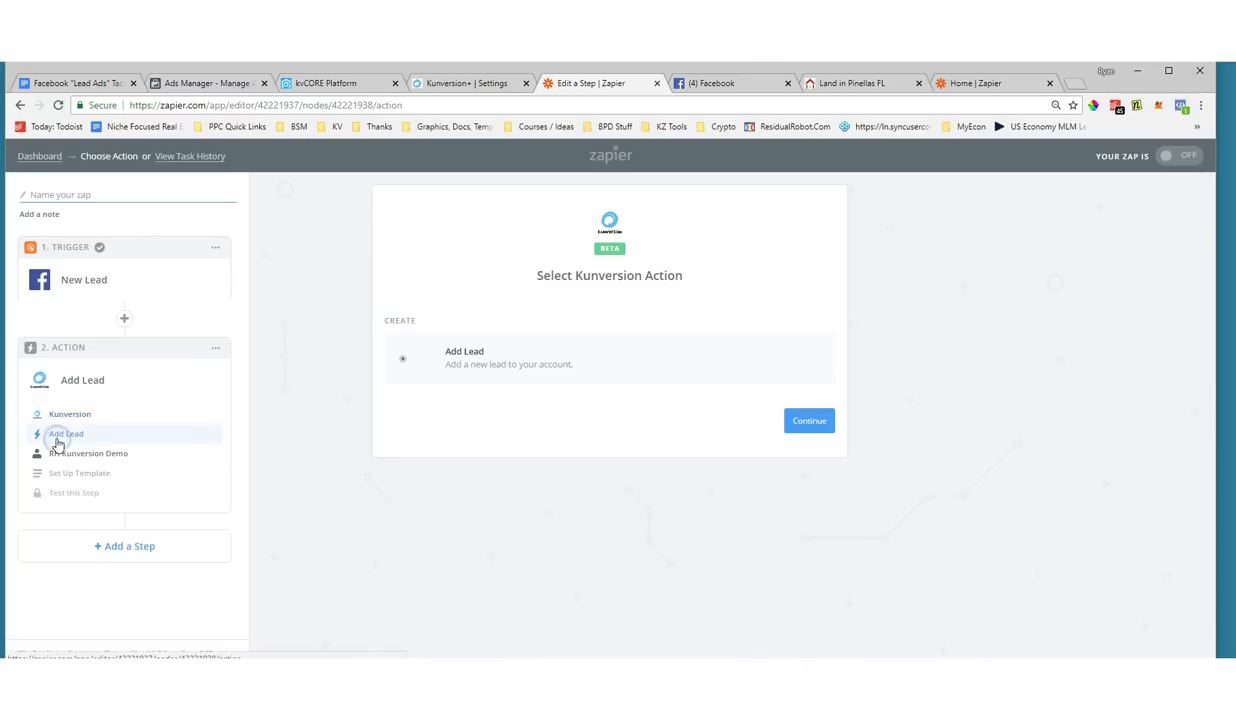
left_click(56, 453)
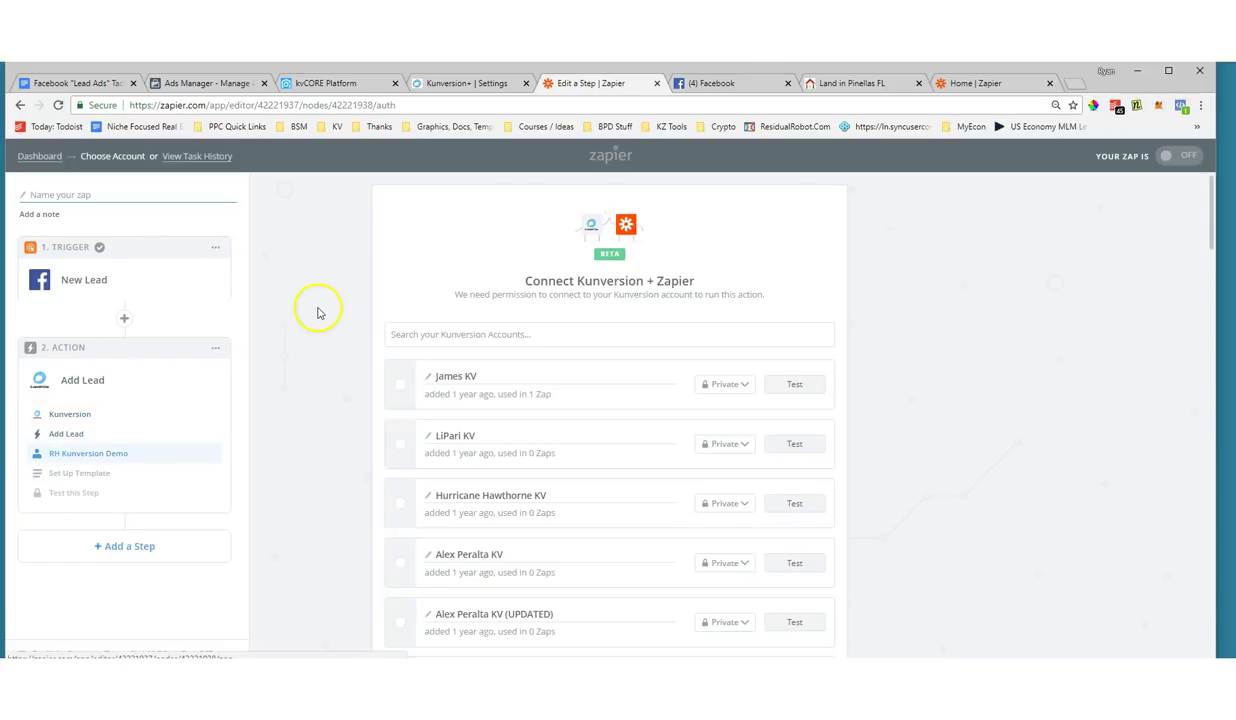
left_click(75, 473)
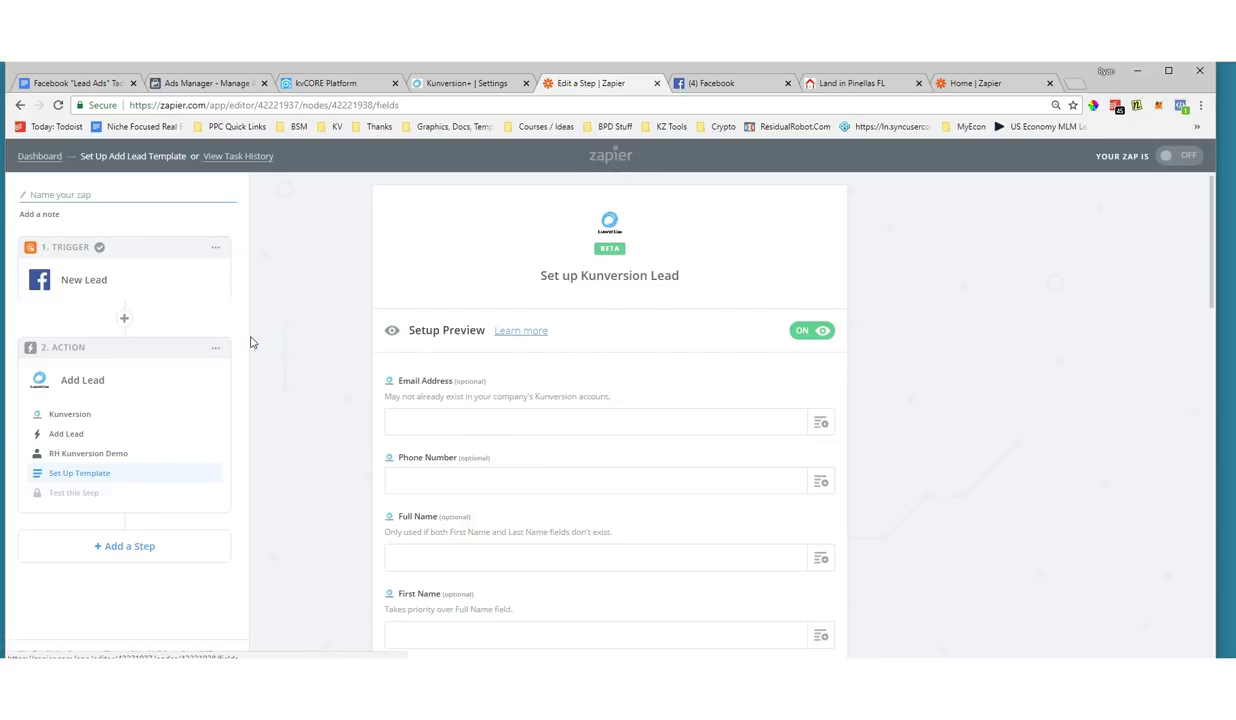
Map the template's Email Address to the Email value from the Facebook New Lead trigger.
scroll(251, 342, "down", 2)
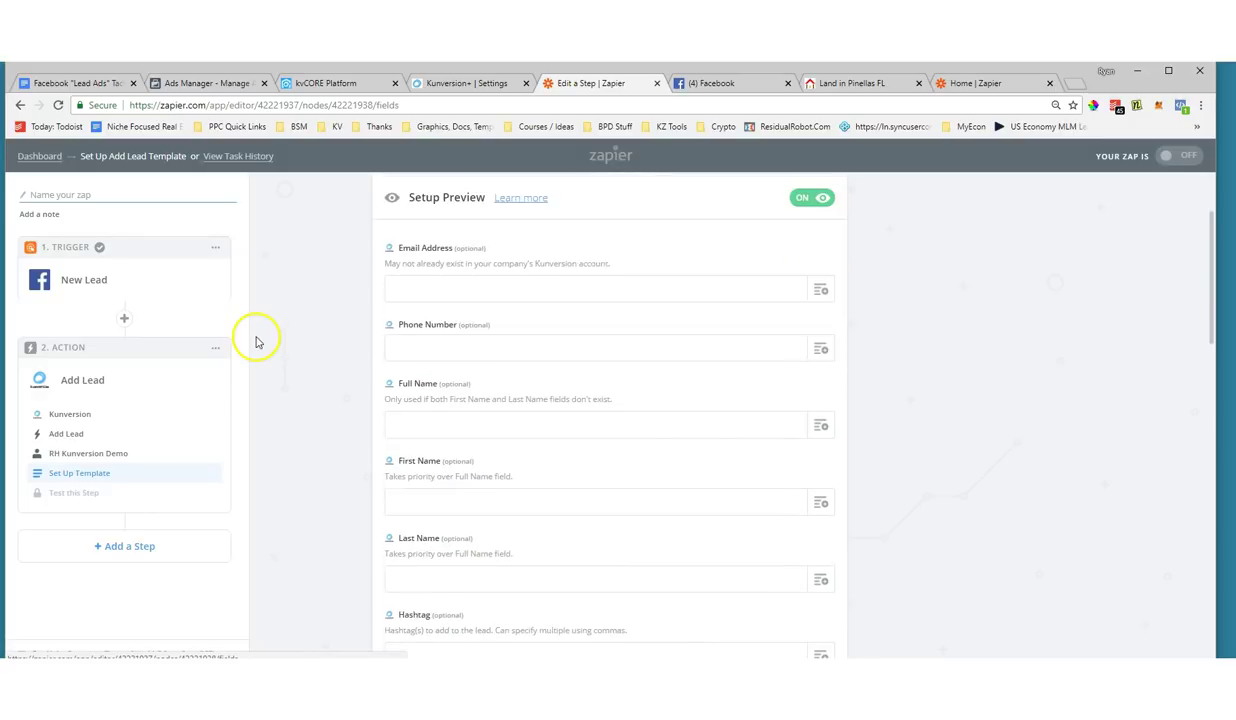
left_click_drag(400, 247, 458, 246)
left_click(821, 288)
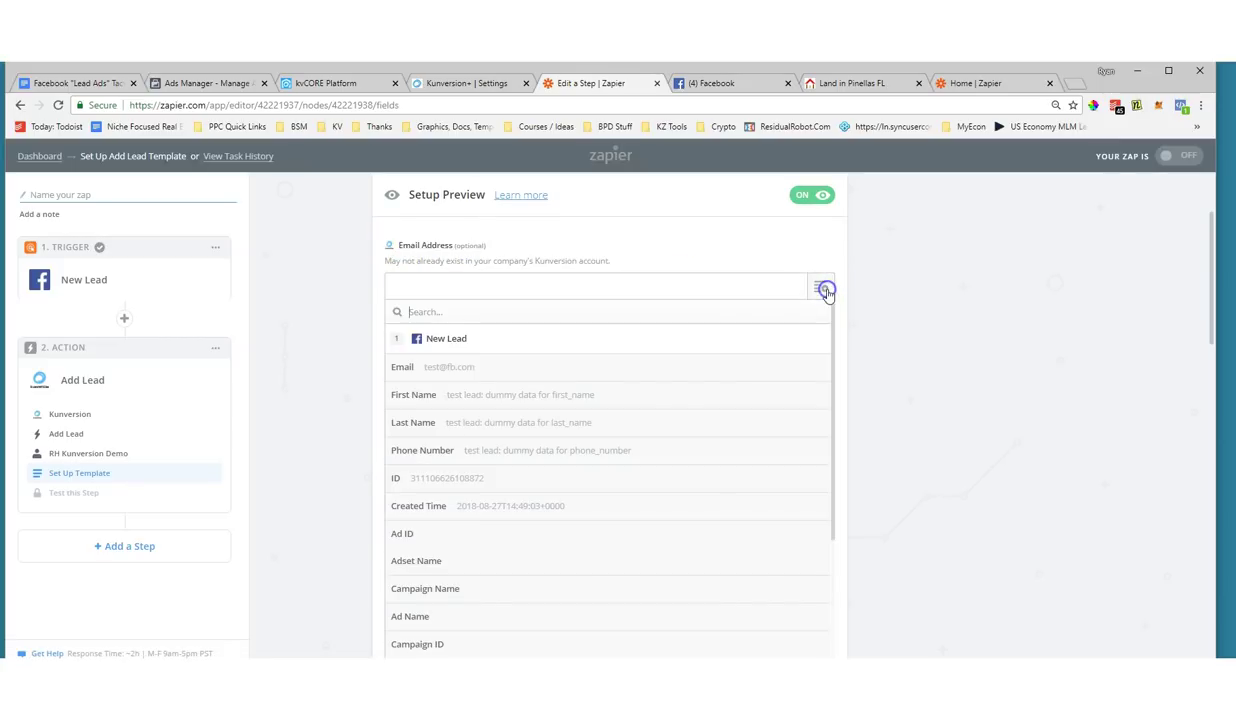
left_click(430, 367)
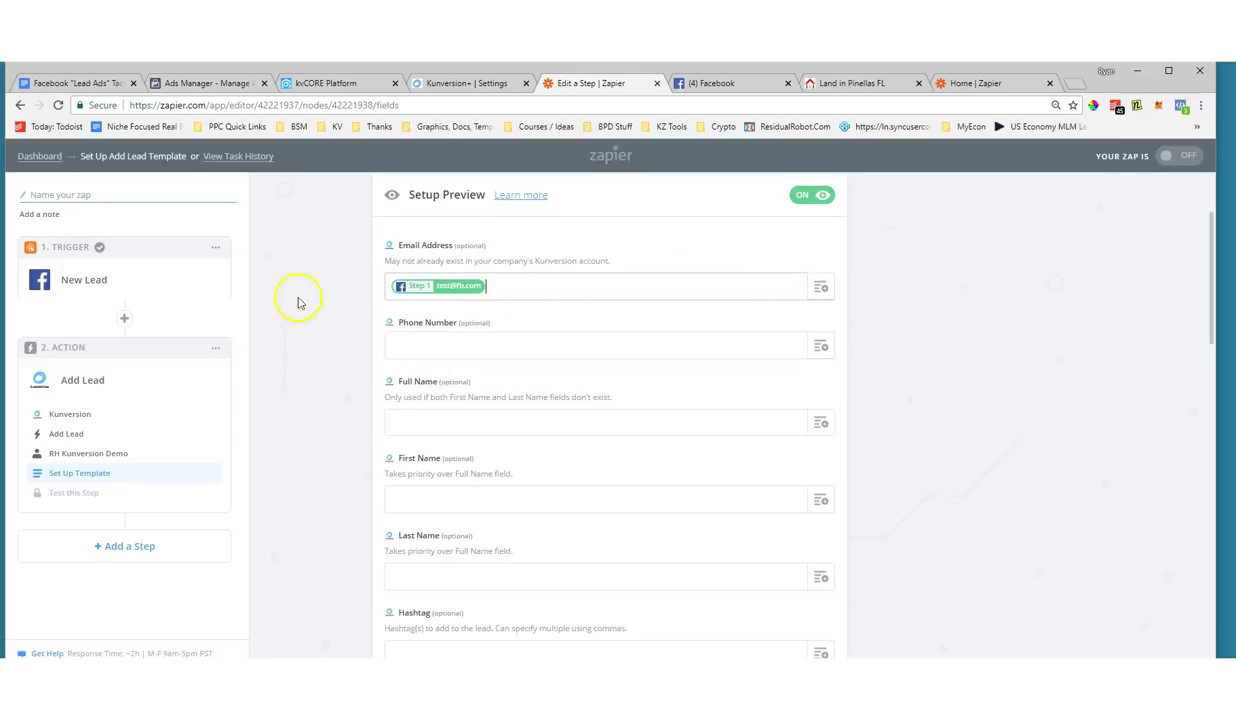
left_click_drag(497, 244, 810, 248)
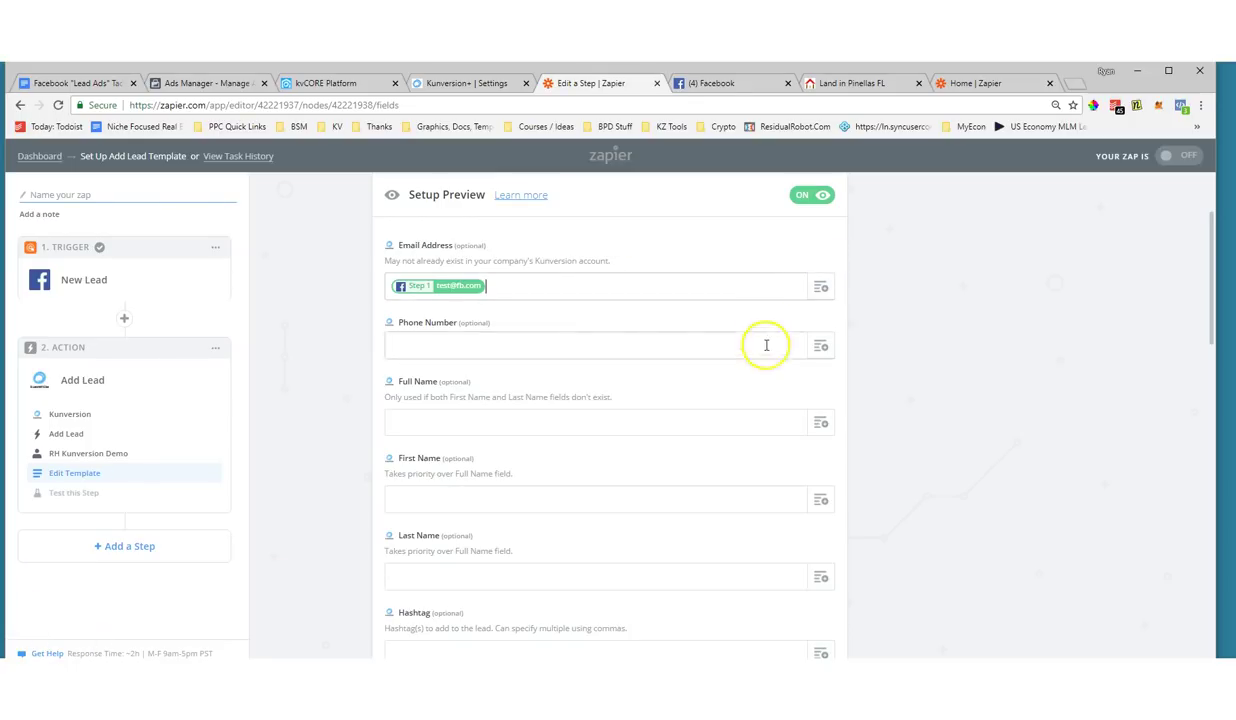
left_click(821, 287)
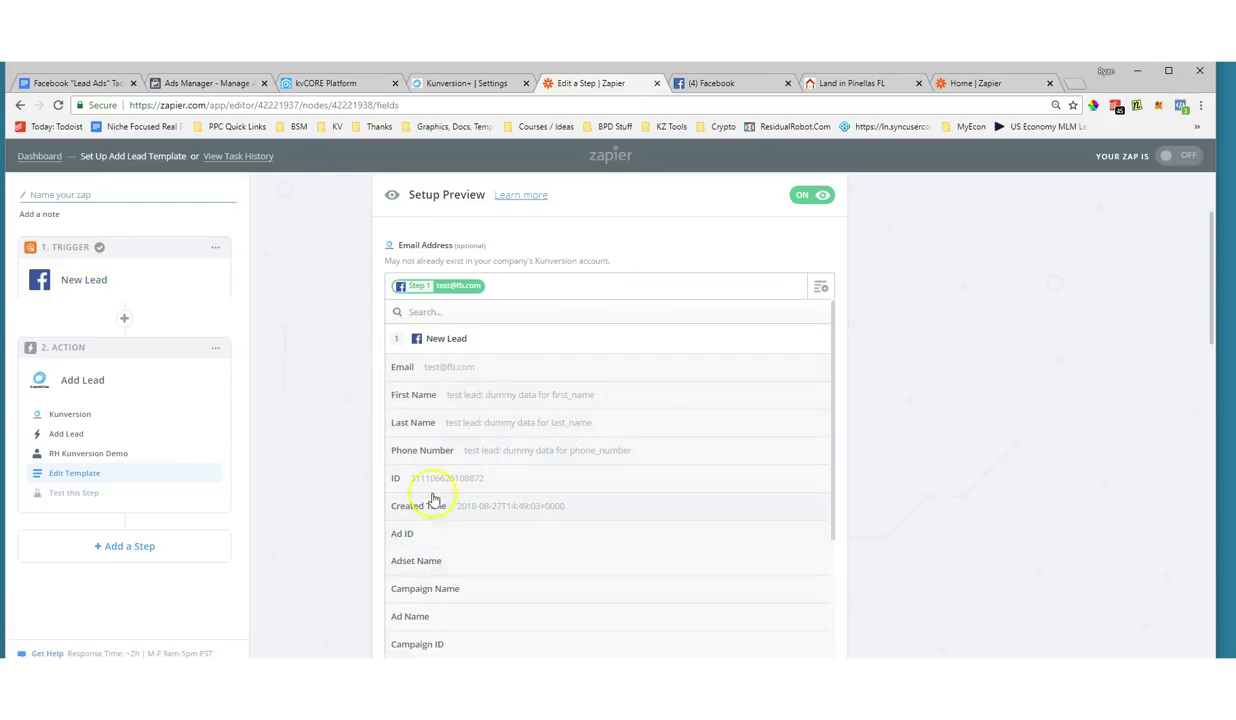
left_click(413, 370)
left_click(640, 277)
key("BackSpace")
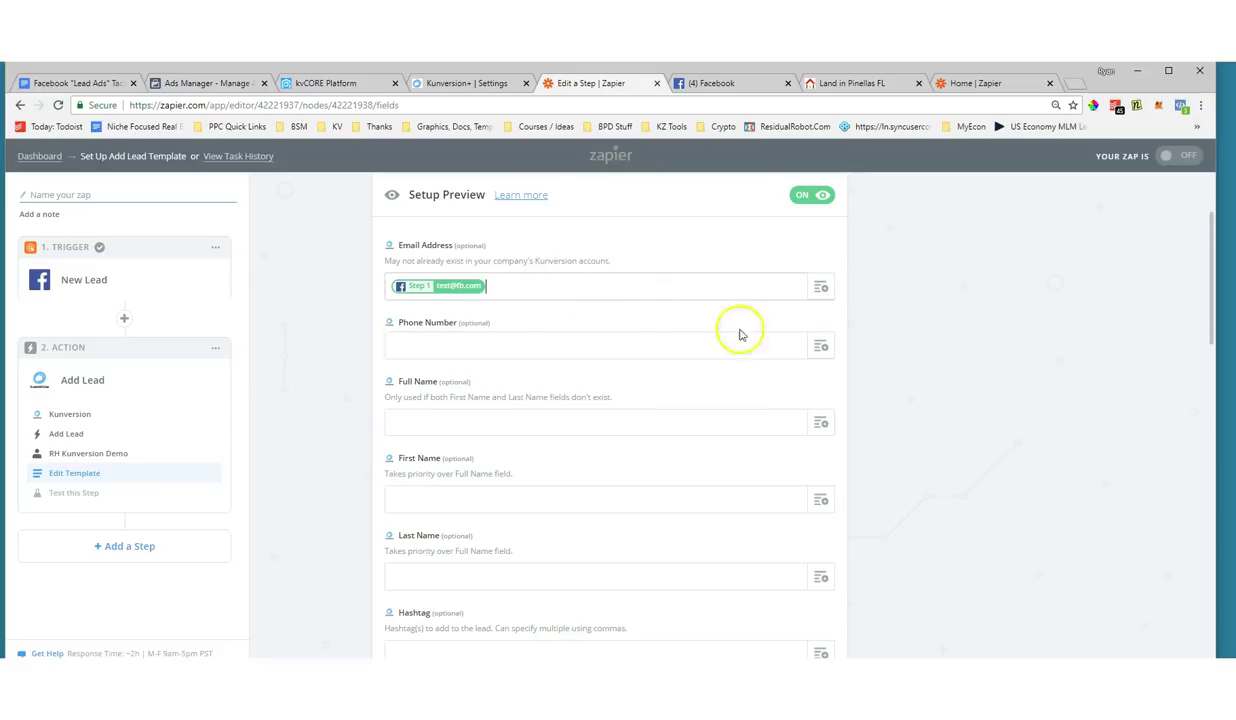
Map the template's Phone Number to the Phone Number value from the Facebook New Lead trigger.
left_click(820, 345)
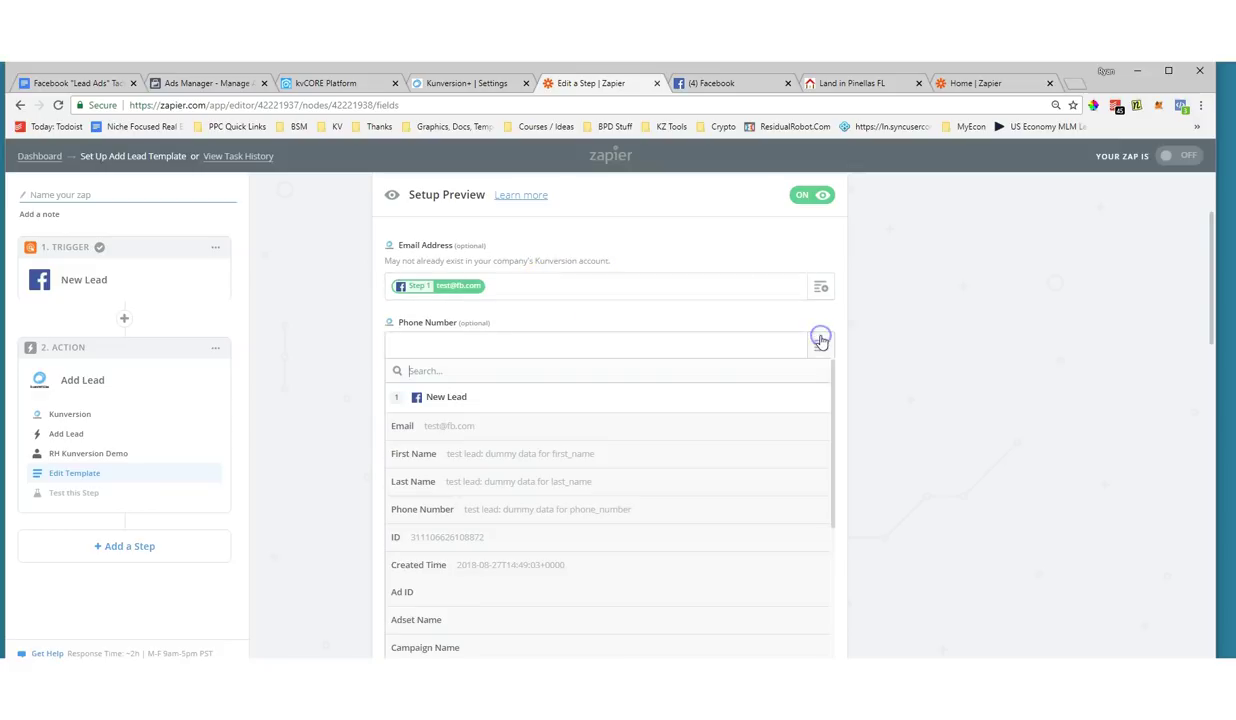
left_click(510, 508)
scroll(395, 420, "down", 1)
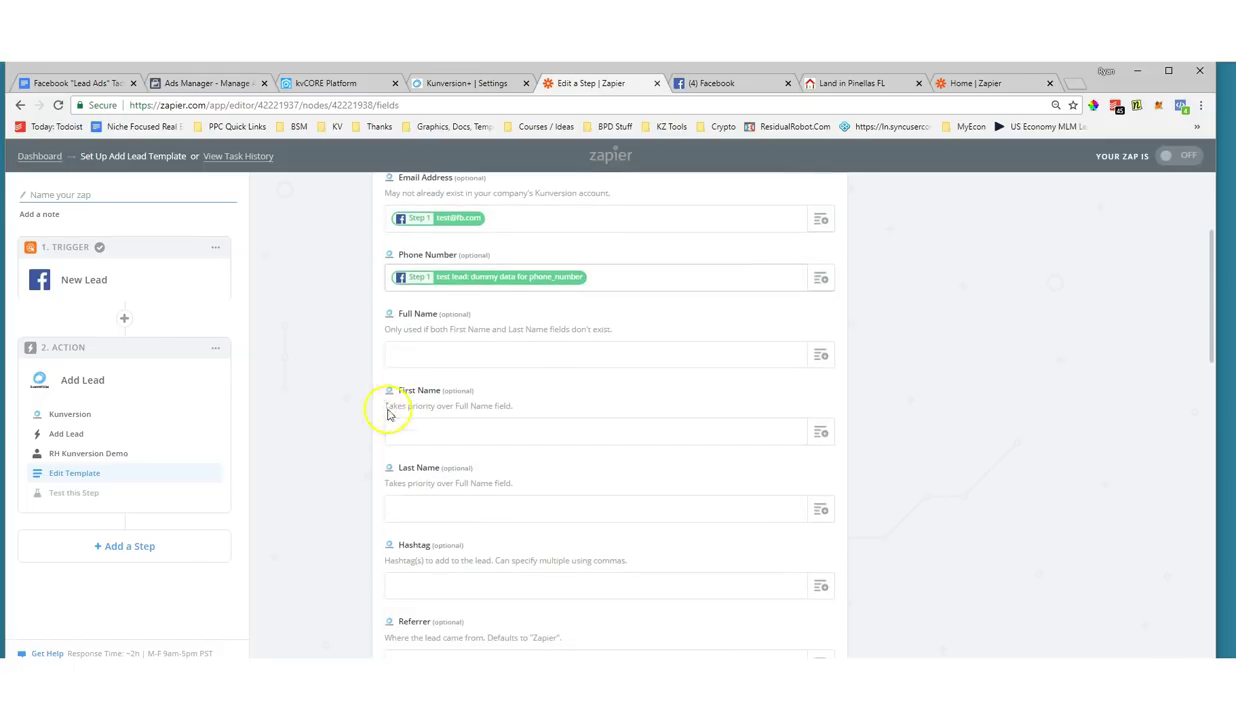
Map First Name and Last Name to the matching values from the Facebook New Lead trigger.
scroll(450, 330, "down", 2)
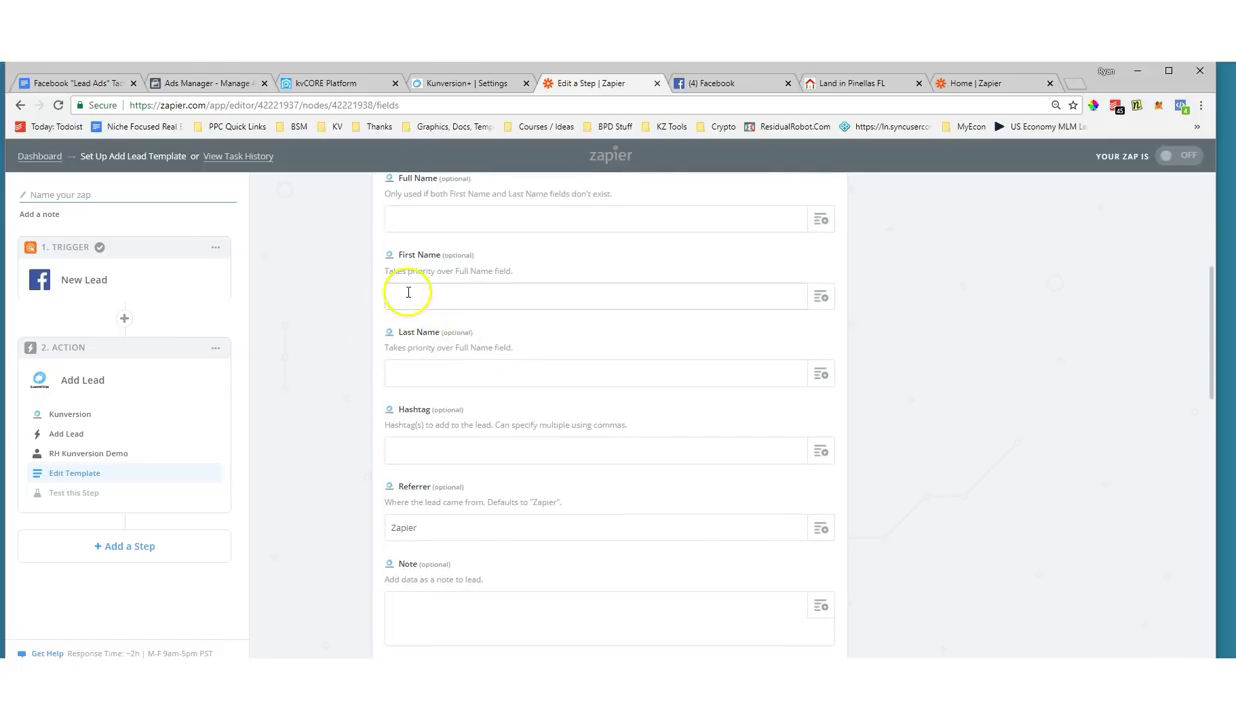
left_click(825, 297)
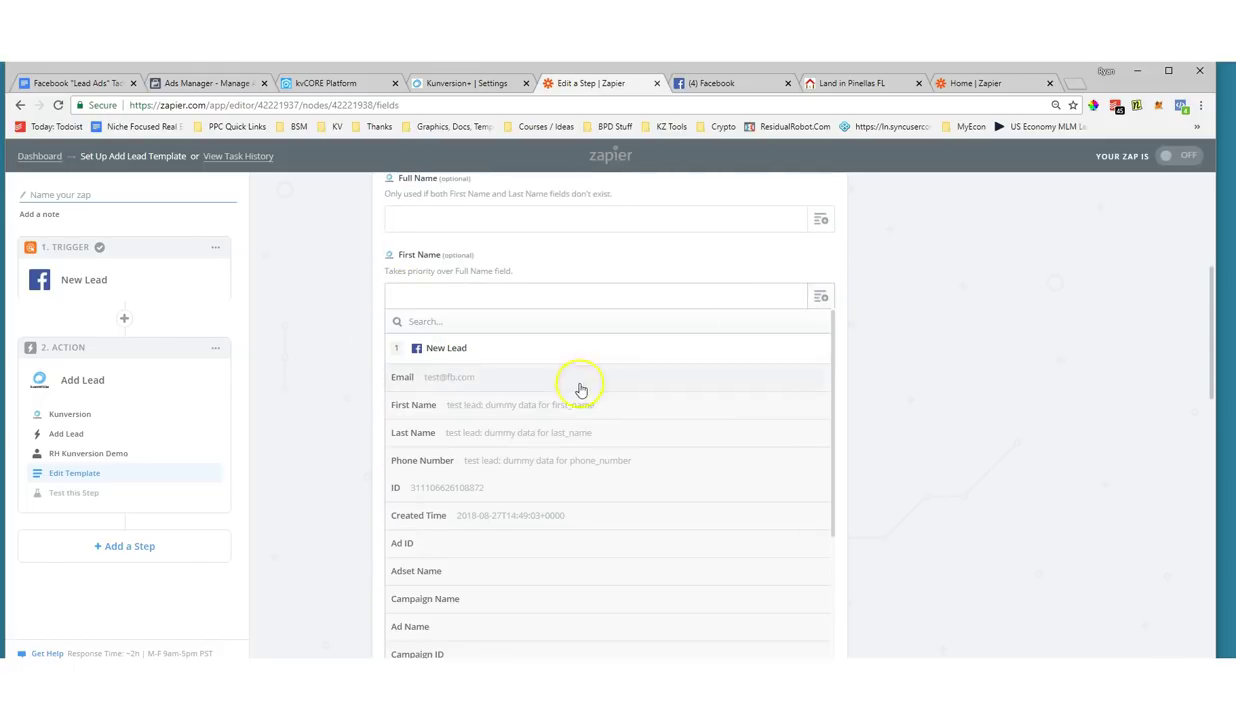
left_click(505, 406)
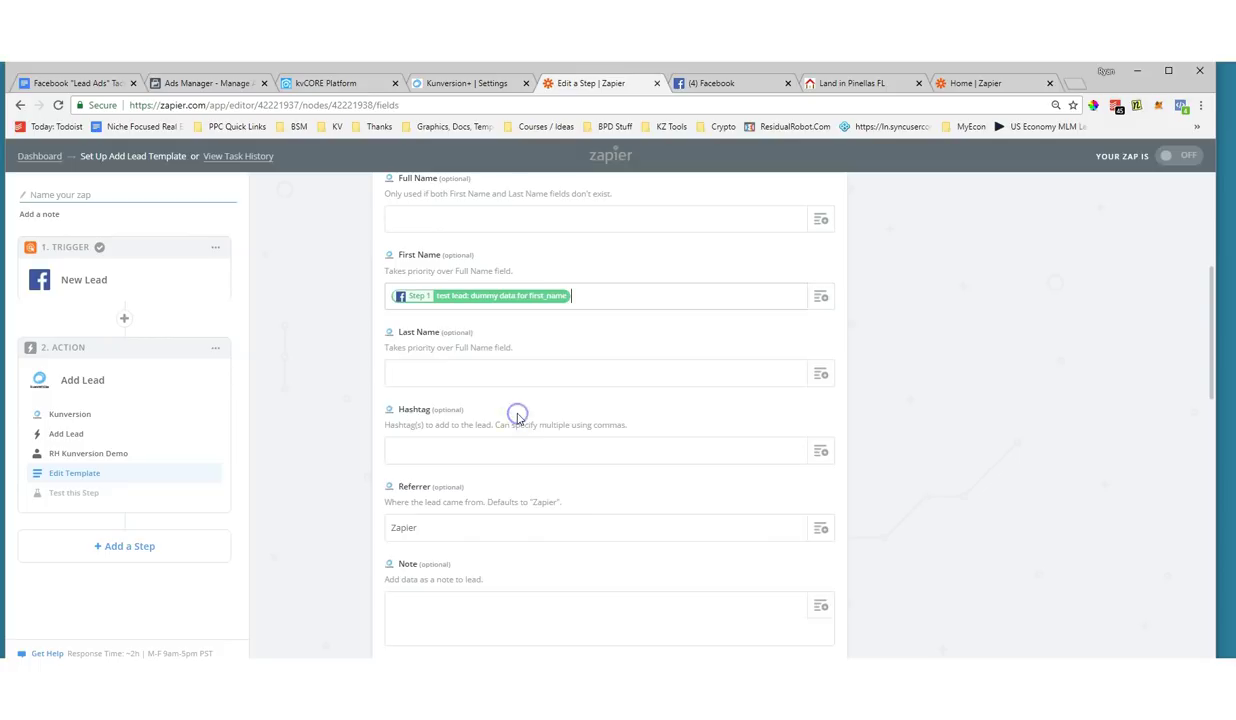
left_click(821, 373)
left_click(446, 512)
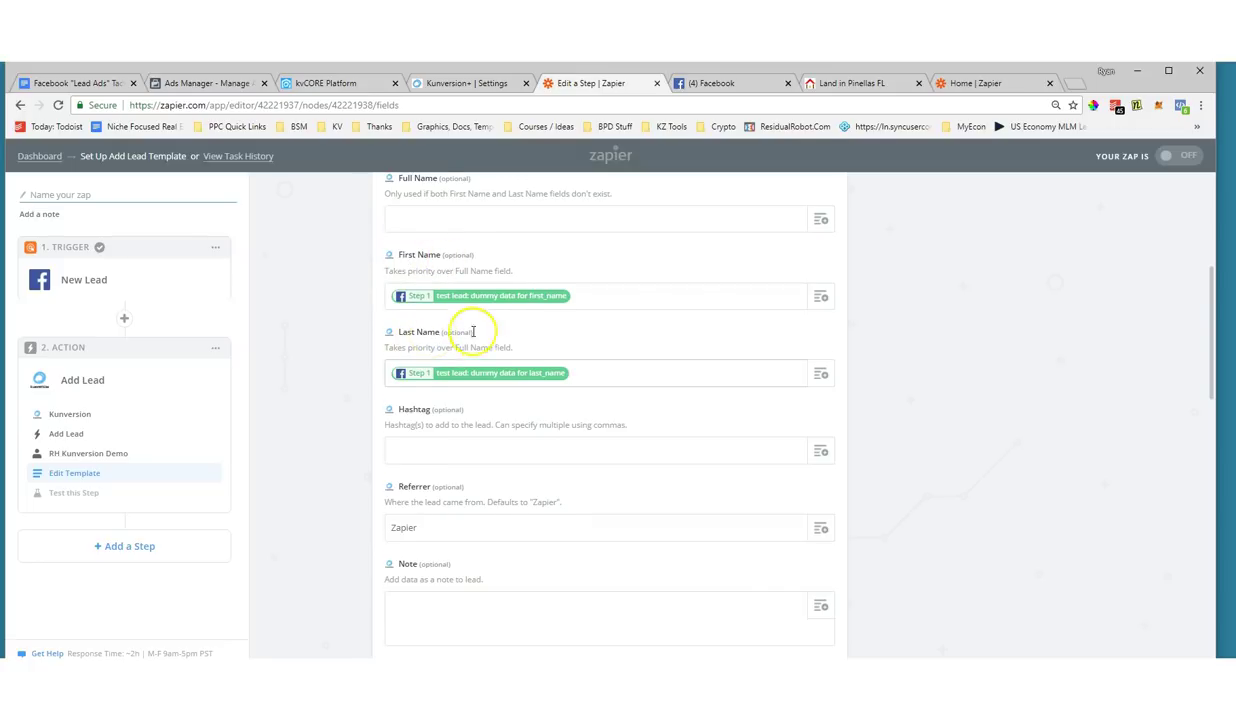
Set the lead's Hashtag to "pinwaterfrontland".
scroll(490, 338, "down", 1)
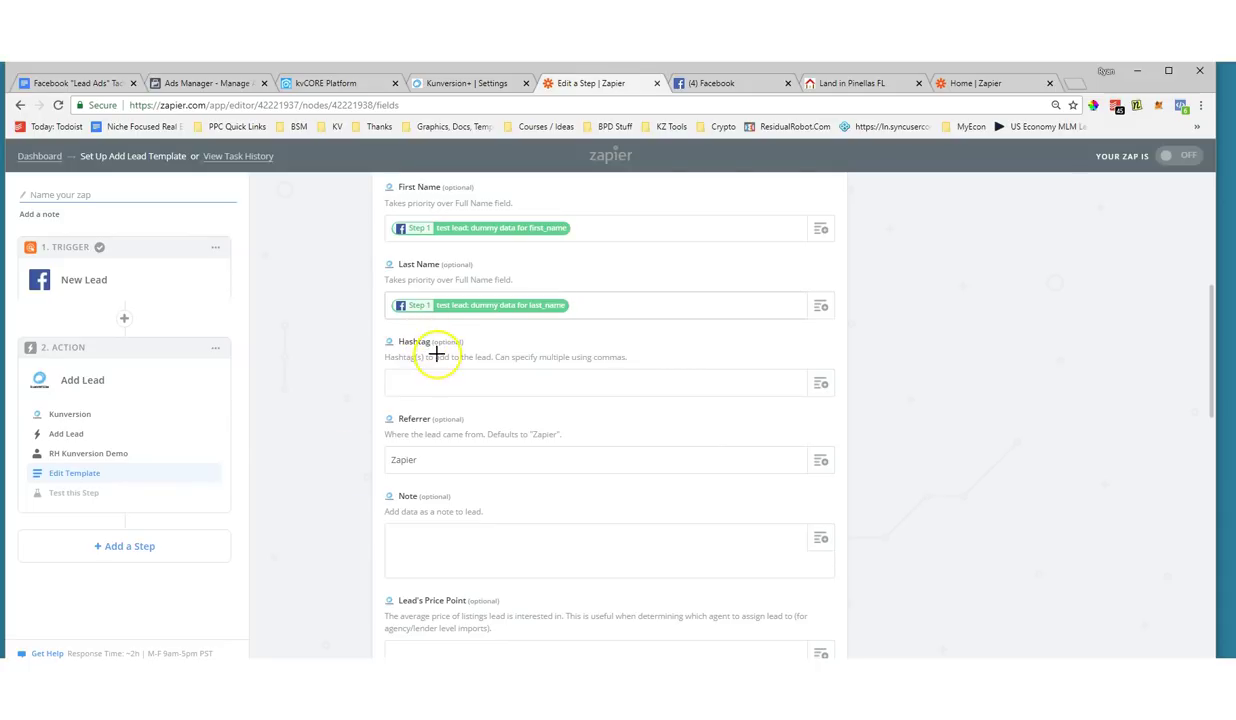
mouse_move(444, 326)
left_mouse_down()
mouse_move(345, 339)
mouse_move(556, 351)
mouse_move(378, 320)
mouse_move(541, 345)
mouse_move(378, 361)
mouse_move(473, 314)
mouse_move(582, 364)
mouse_move(408, 389)
mouse_move(424, 309)
mouse_move(578, 368)
left_mouse_up()
mouse_move(412, 384)
left_mouse_down()
mouse_move(505, 309)
mouse_move(560, 370)
mouse_move(342, 356)
mouse_move(543, 340)
mouse_move(388, 381)
left_mouse_up()
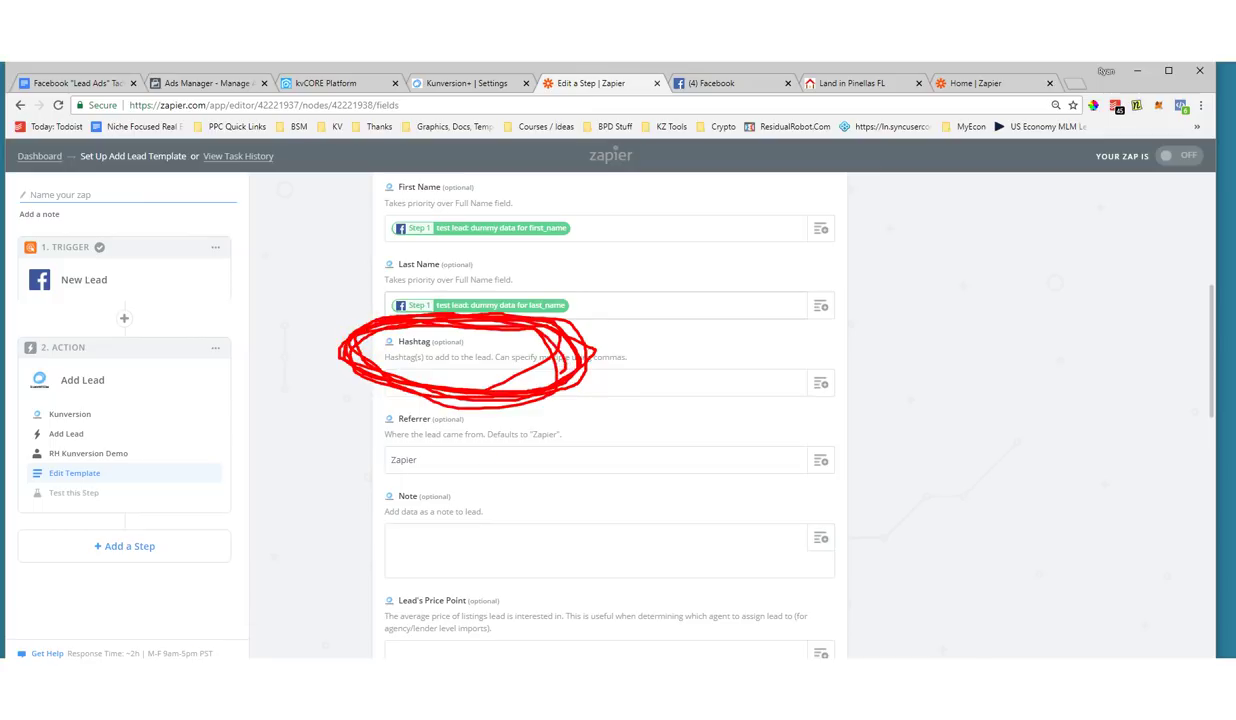
key("Escape")
left_click(455, 386)
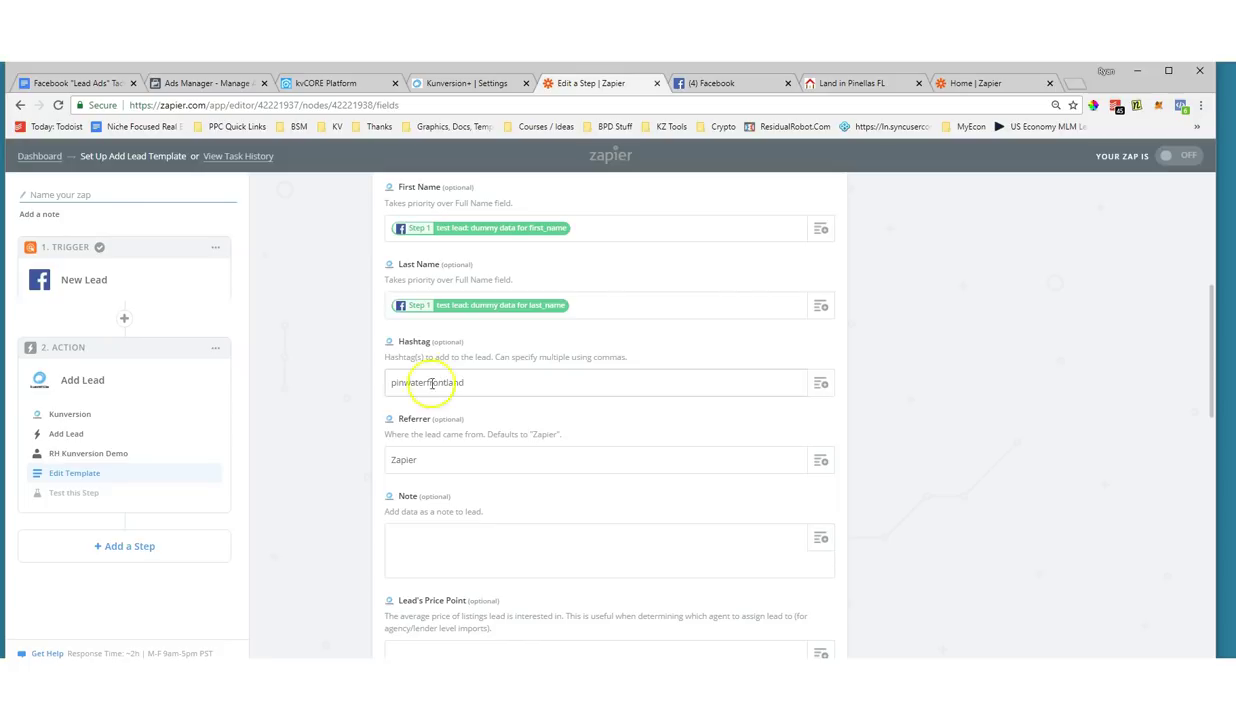
left_click(281, 442)
left_click(431, 466)
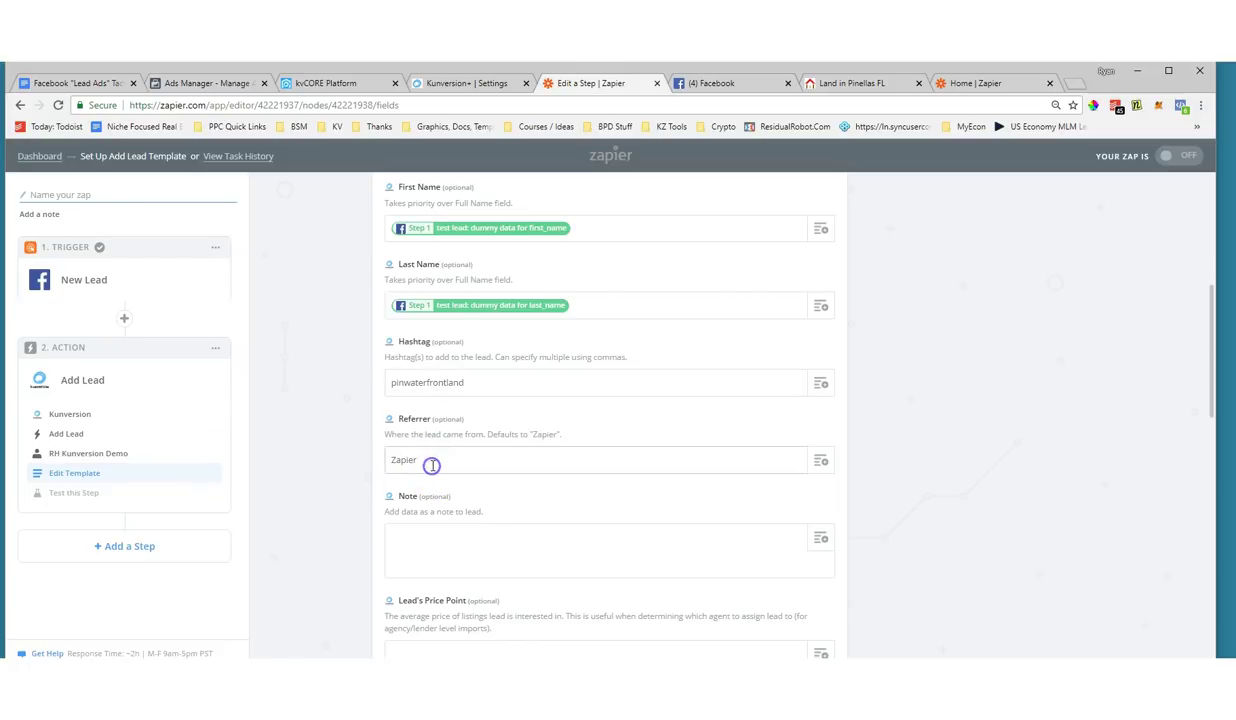
left_click_drag(432, 465, 392, 459)
left_click(435, 461)
Enter "Lead Ad on Facebook offering waterfront land." as the lead's Note.
scroll(353, 433, "down", 3)
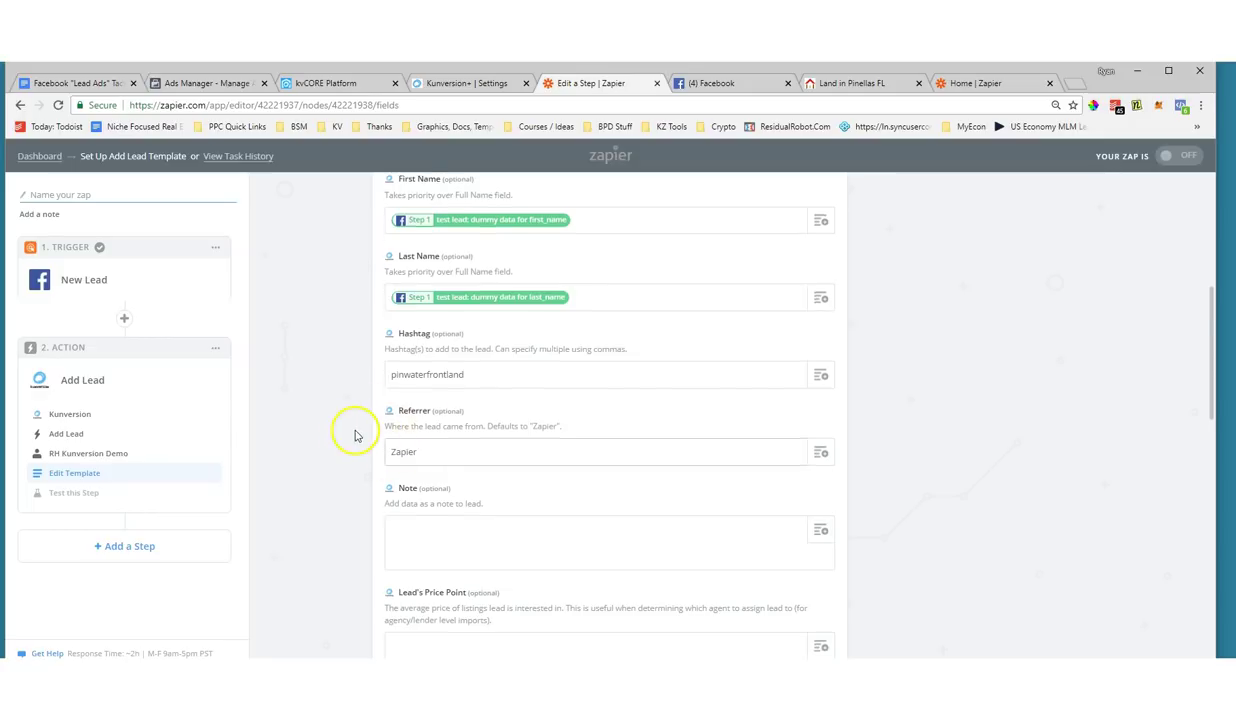
left_click(436, 398)
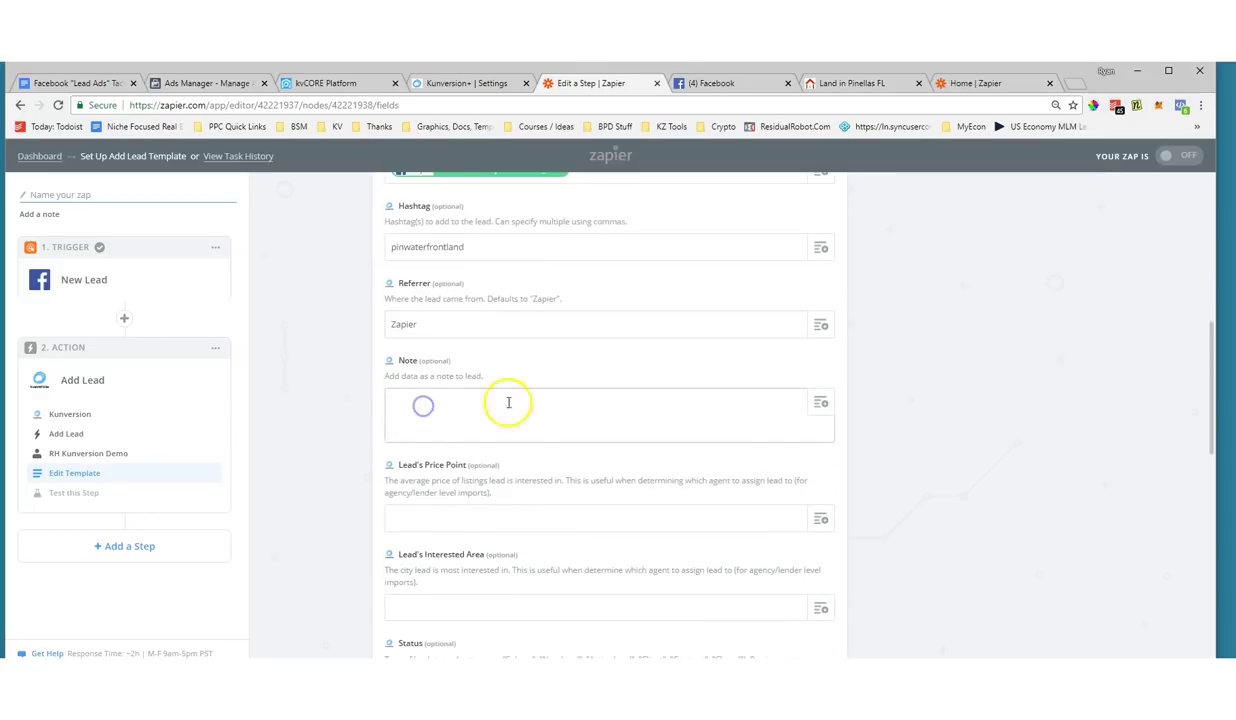
left_click(819, 403)
left_click(610, 422)
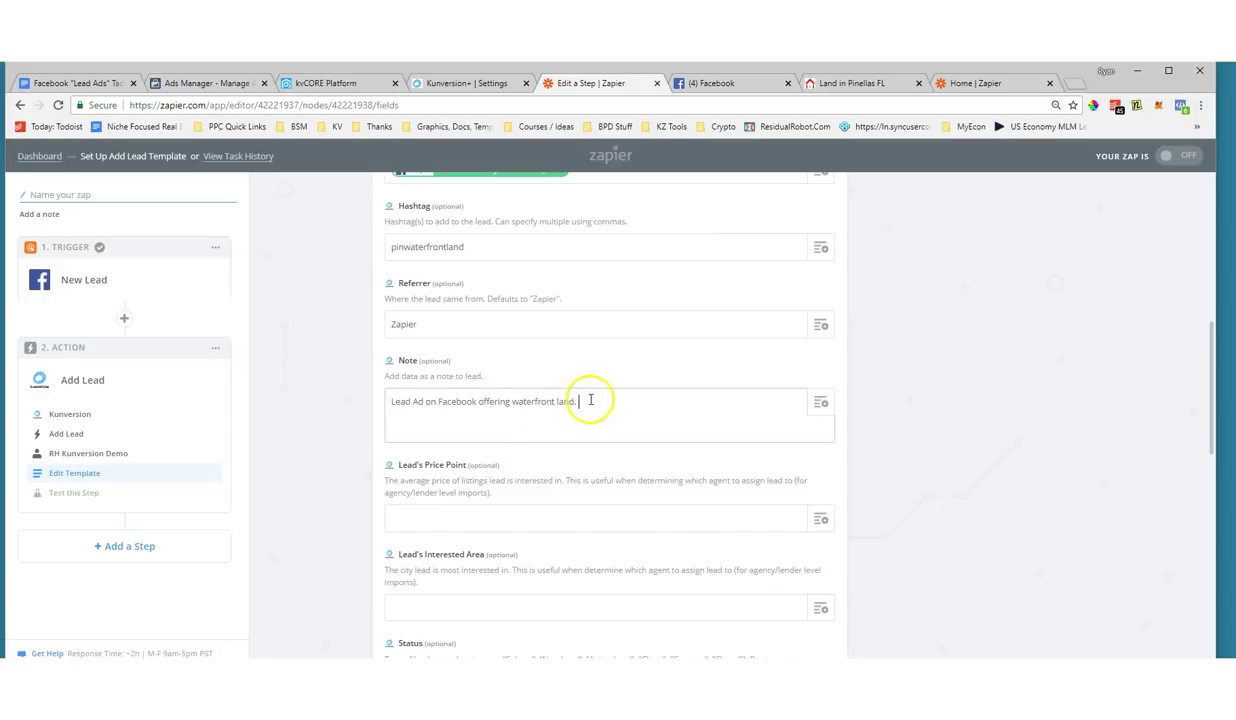
Append "Accessed:" and the copied URL of the Land in Pinellas FL listings page to the lead's Note.
left_click(832, 84)
left_click(507, 106)
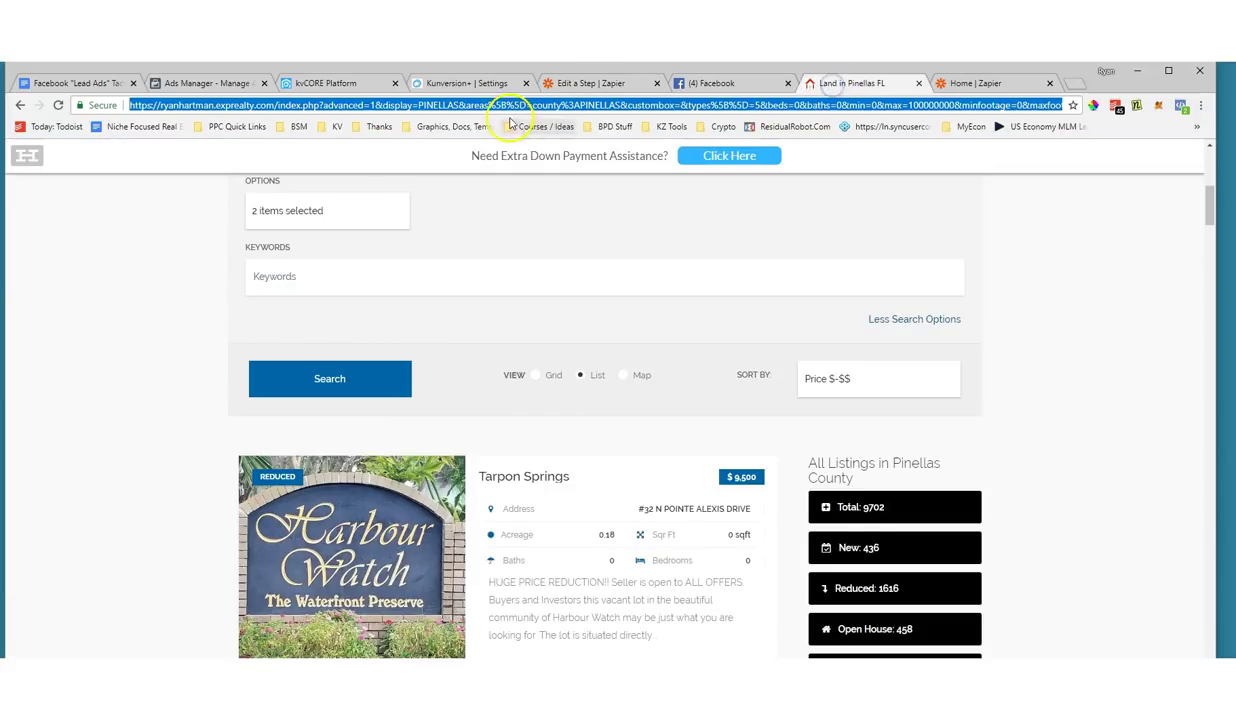
right_click(509, 110)
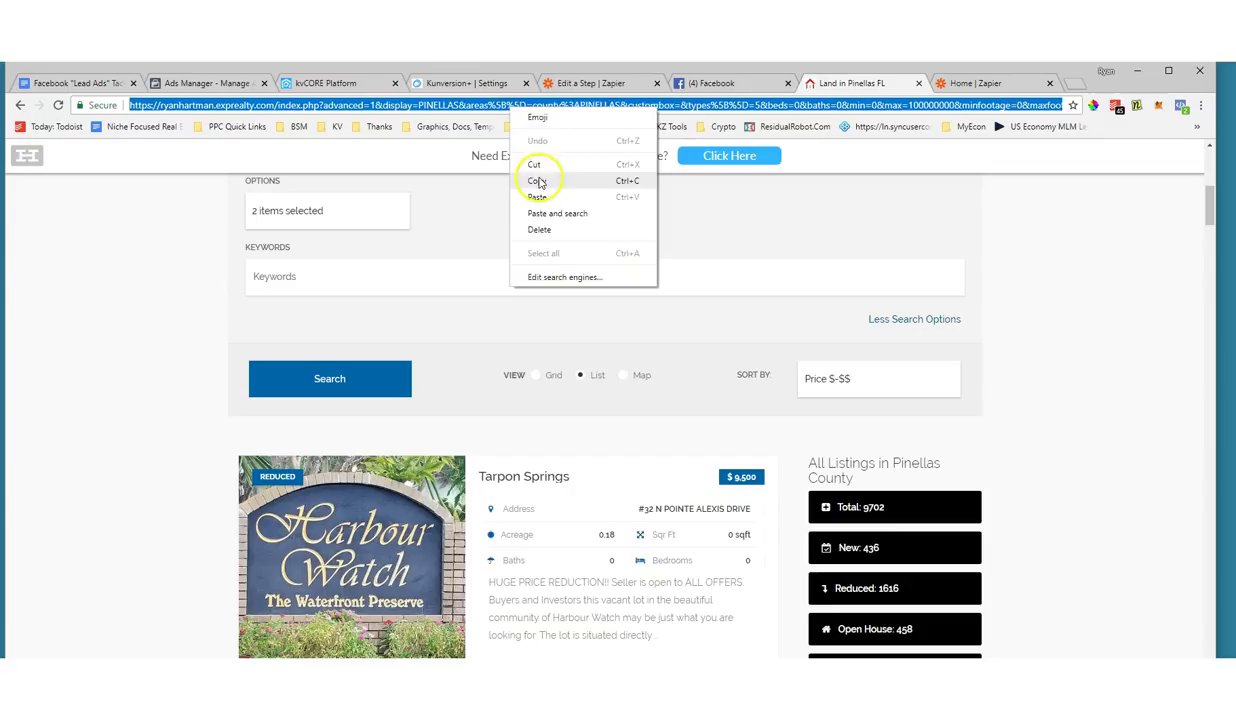
left_click(540, 176)
left_click(697, 86)
left_click(556, 84)
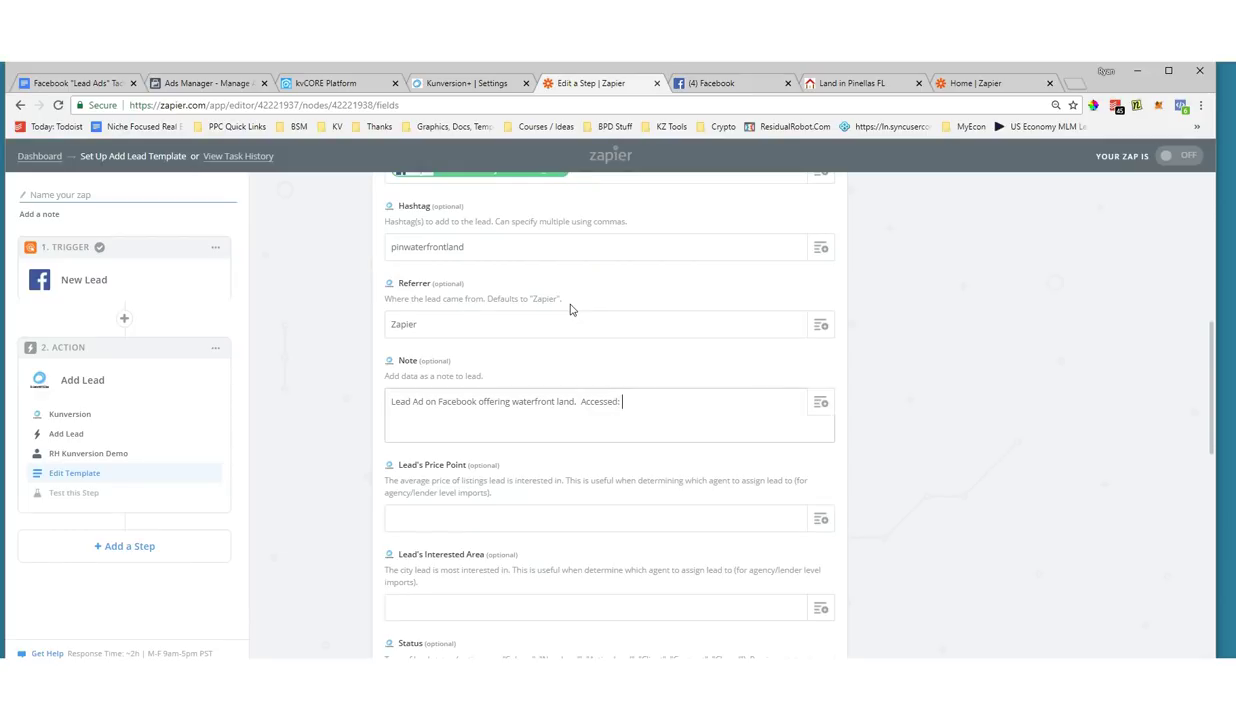
key("ctrl+v")
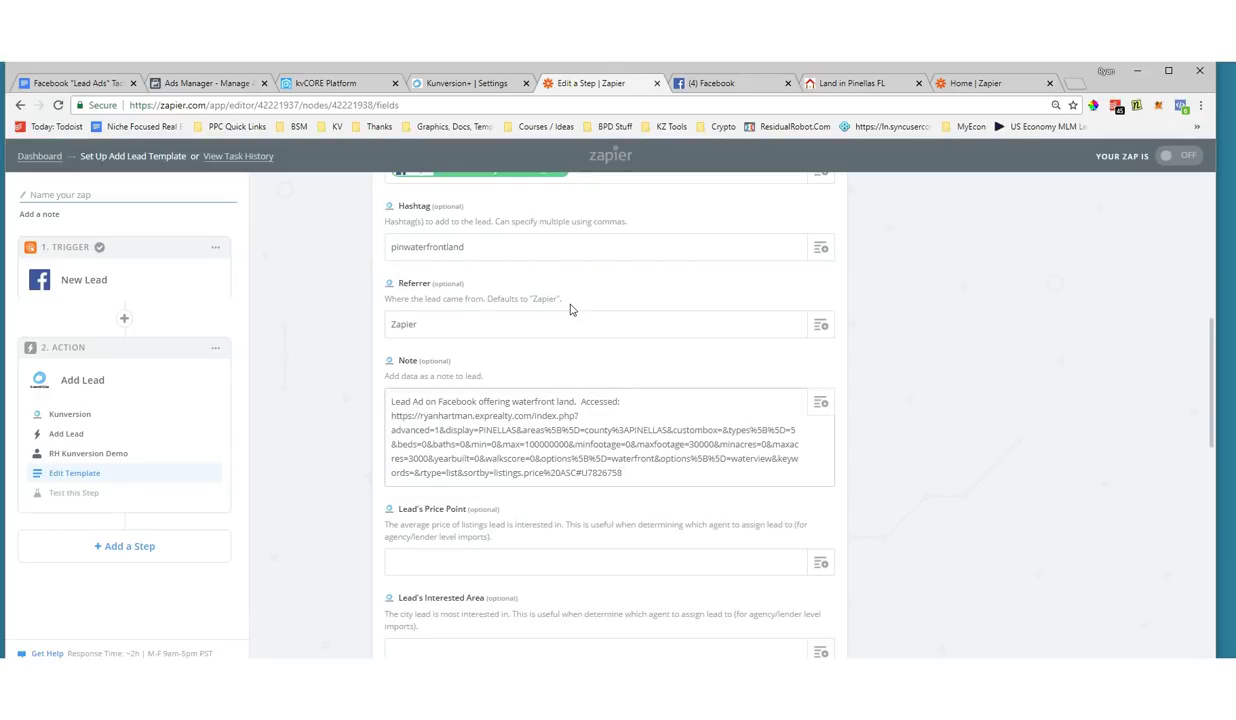
left_click(393, 417)
Review the remaining optional template fields, from the lead's price point, interested area and status through the seller information.
scroll(393, 417, "down", 5)
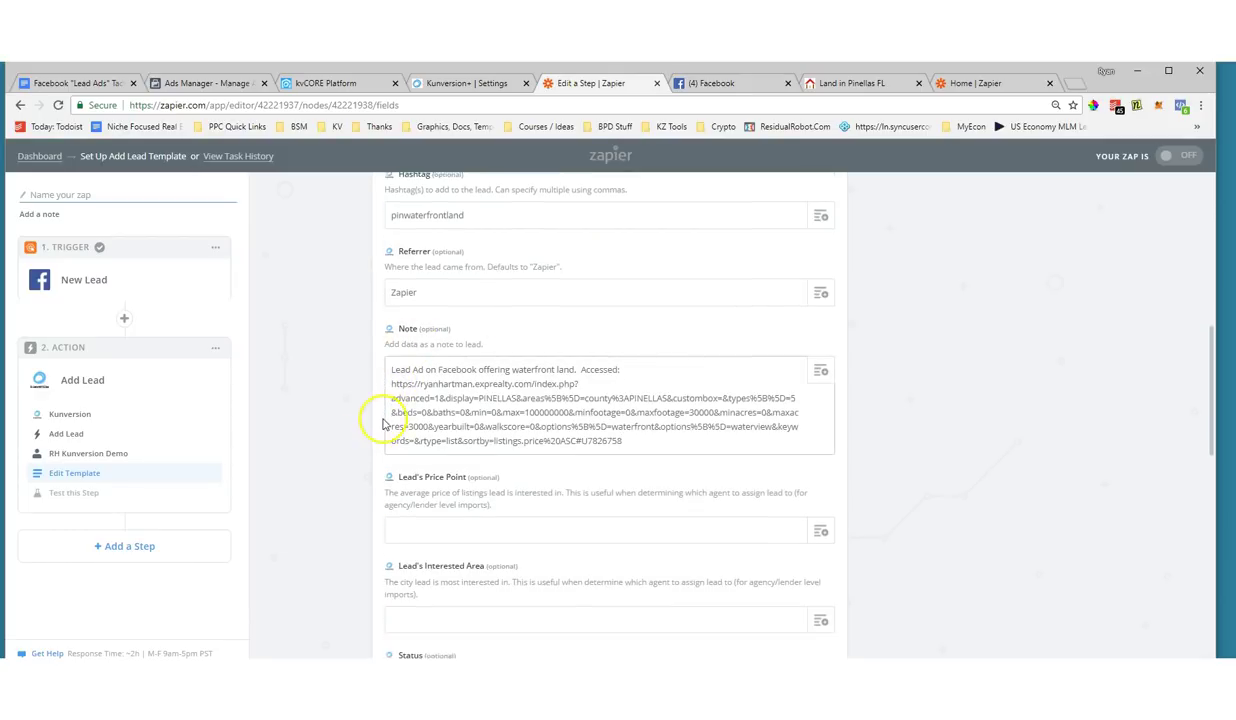
left_click(414, 380)
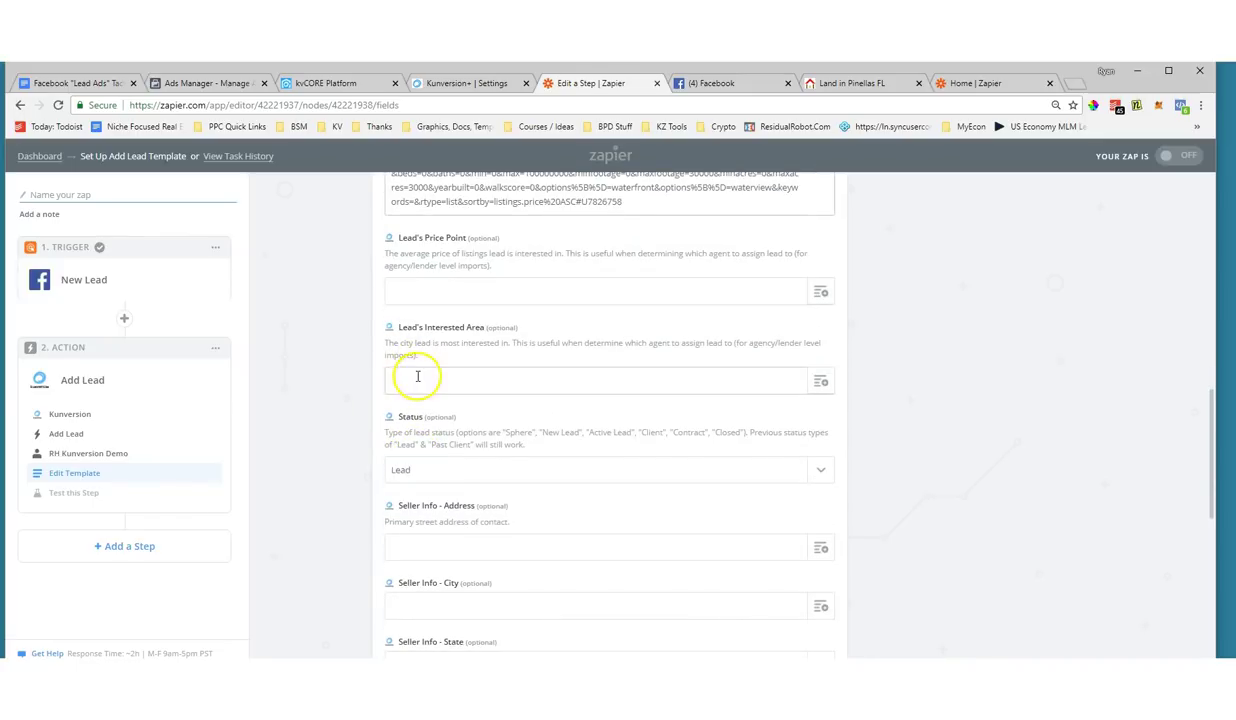
scroll(577, 323, "down", 2)
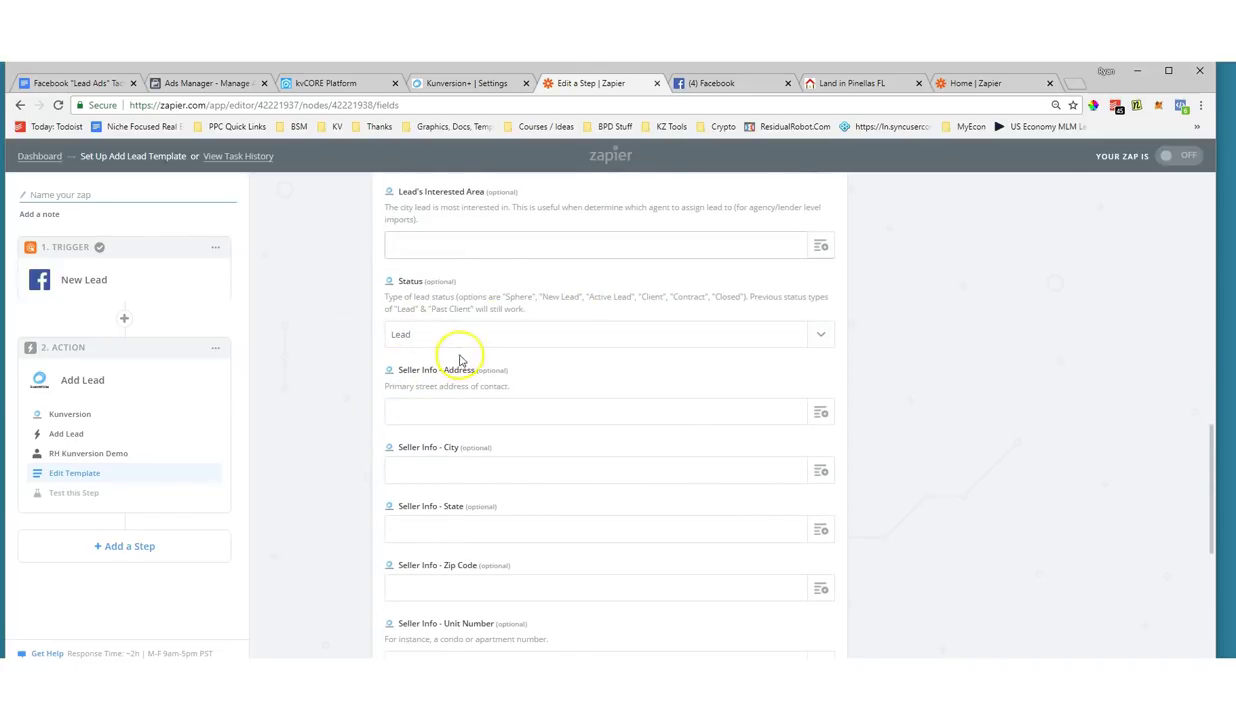
scroll(461, 361, "down", 3)
scroll(441, 362, "up", 2)
scroll(447, 362, "down", 5)
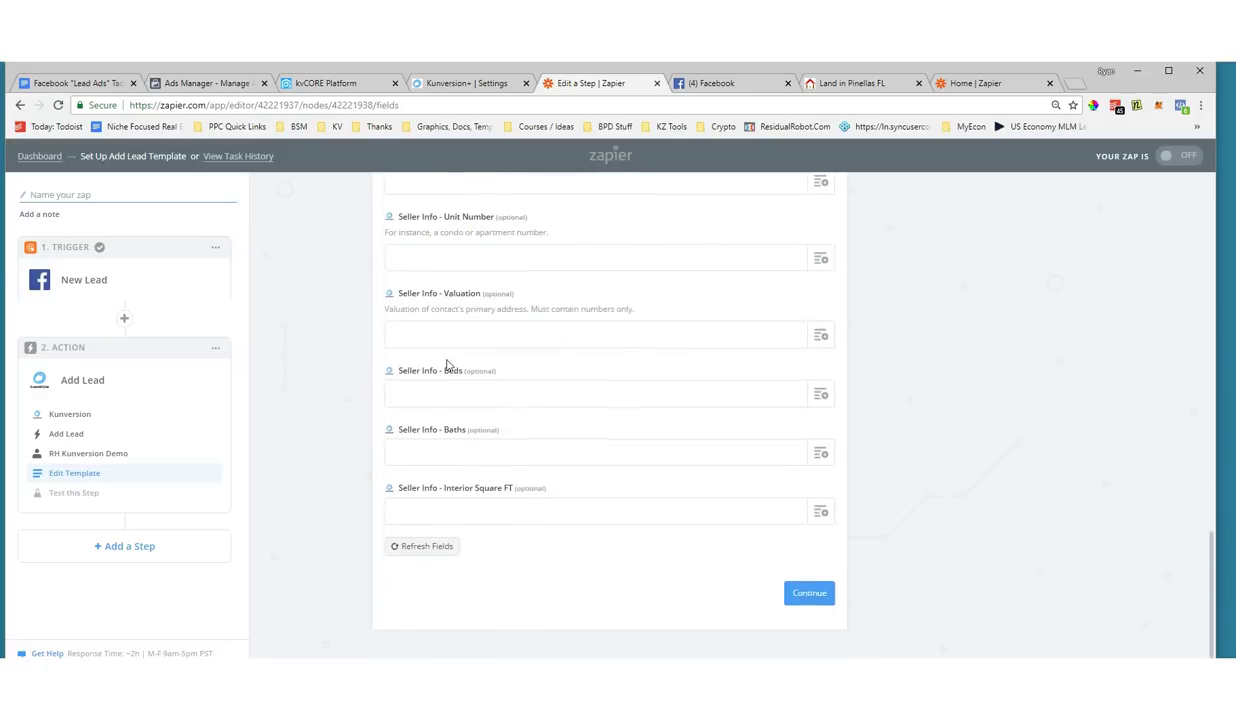
scroll(447, 365, "up", 8)
scroll(447, 365, "down", 4)
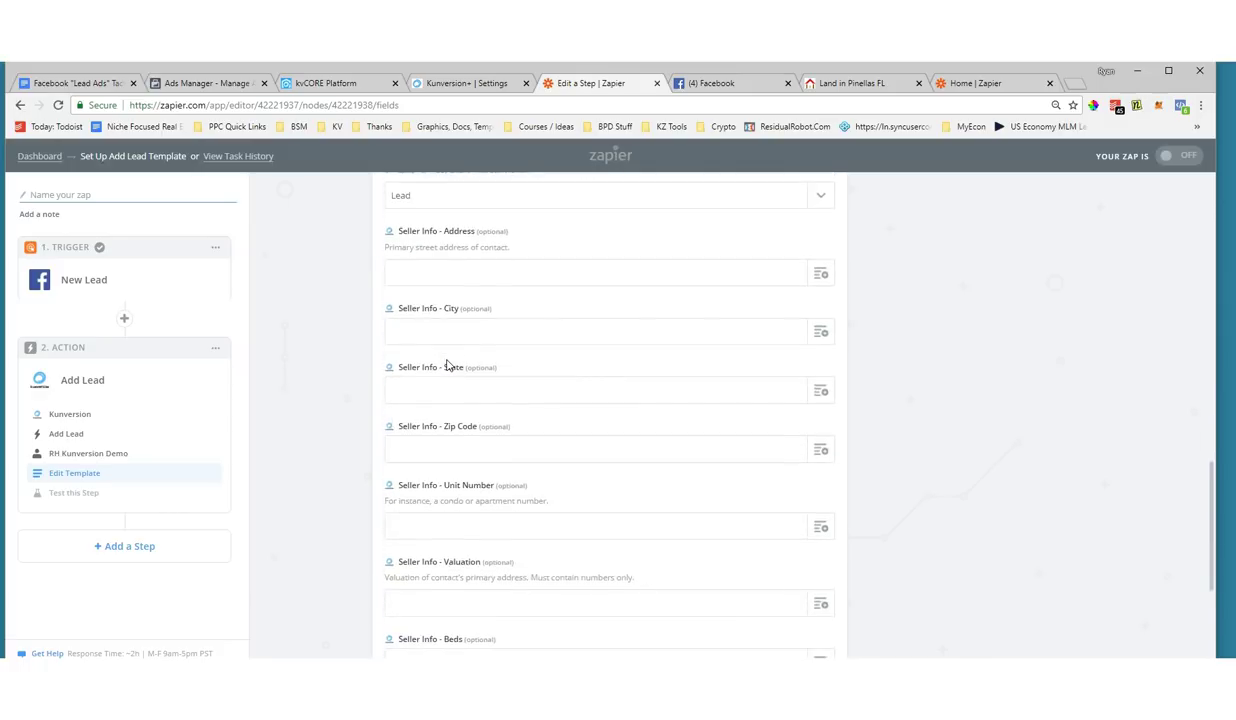
Examine the template once more, from the mapped contact fields through the status and seller information fields.
scroll(447, 365, "down", 2)
scroll(447, 360, "down", 2)
scroll(488, 359, "up", 6)
scroll(488, 360, "down", 2)
scroll(477, 420, "down", 2)
scroll(490, 416, "up", 3)
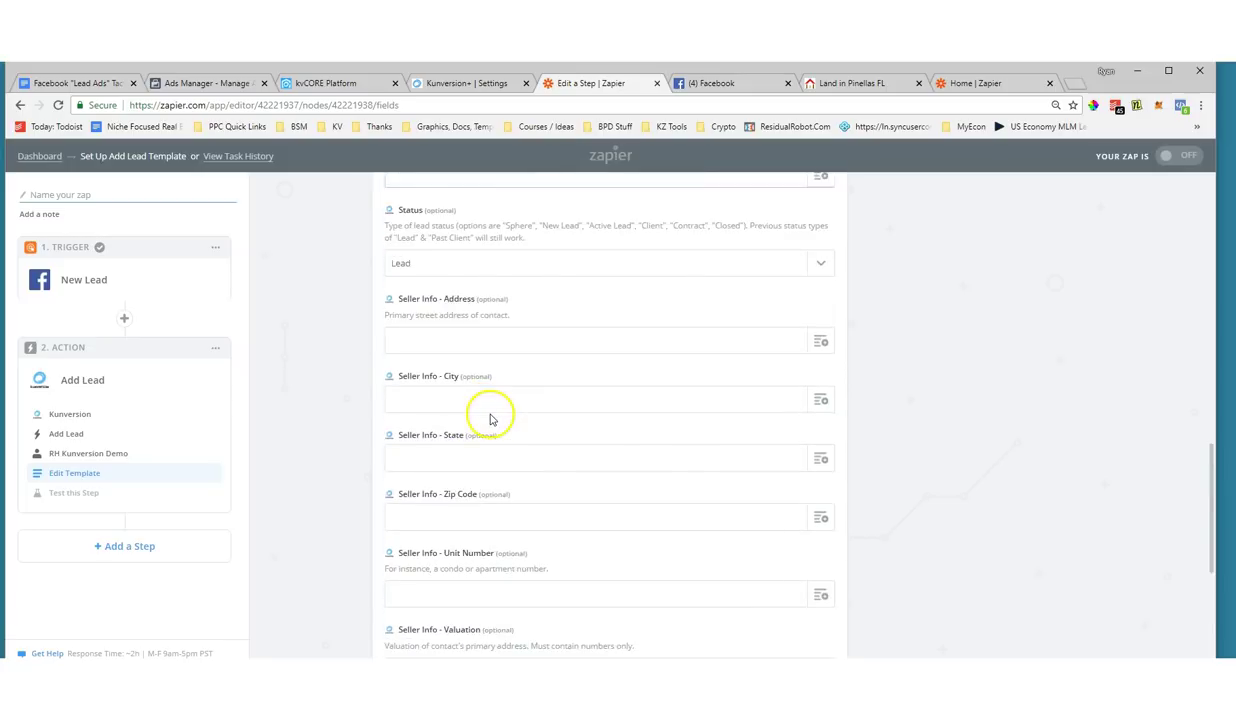
scroll(469, 416, "down", 5)
scroll(469, 422, "up", 15)
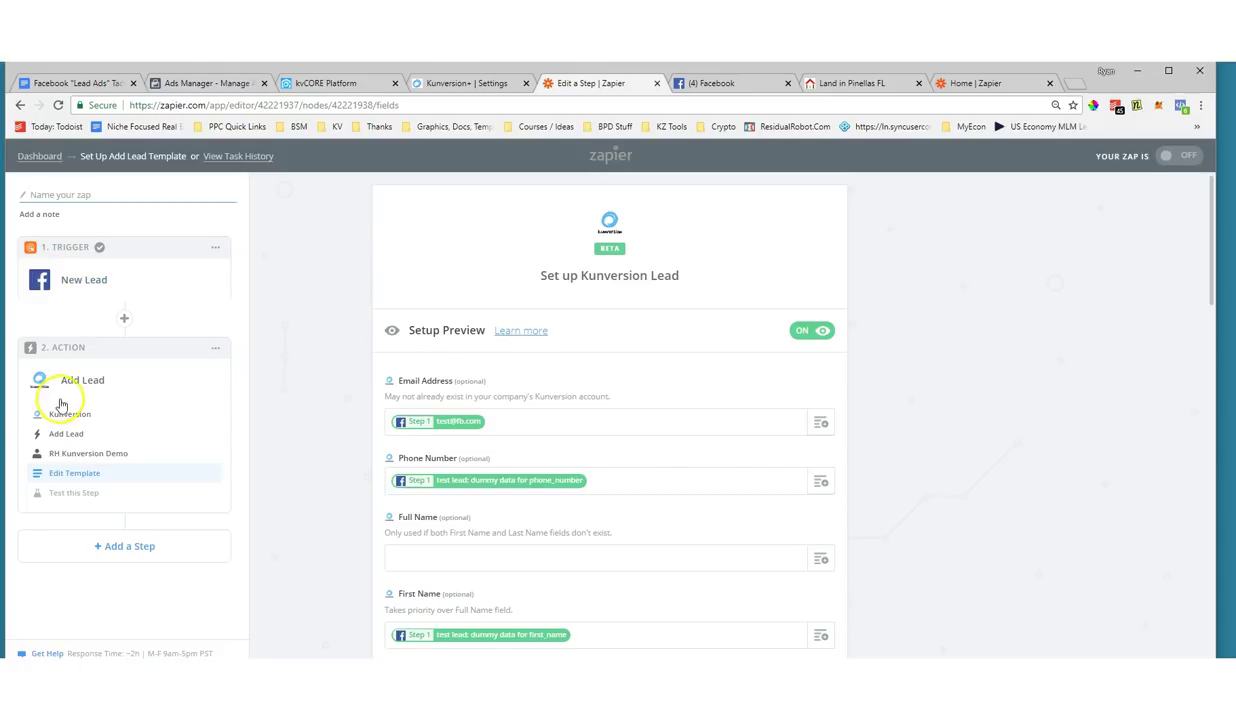
scroll(778, 450, "down", 15)
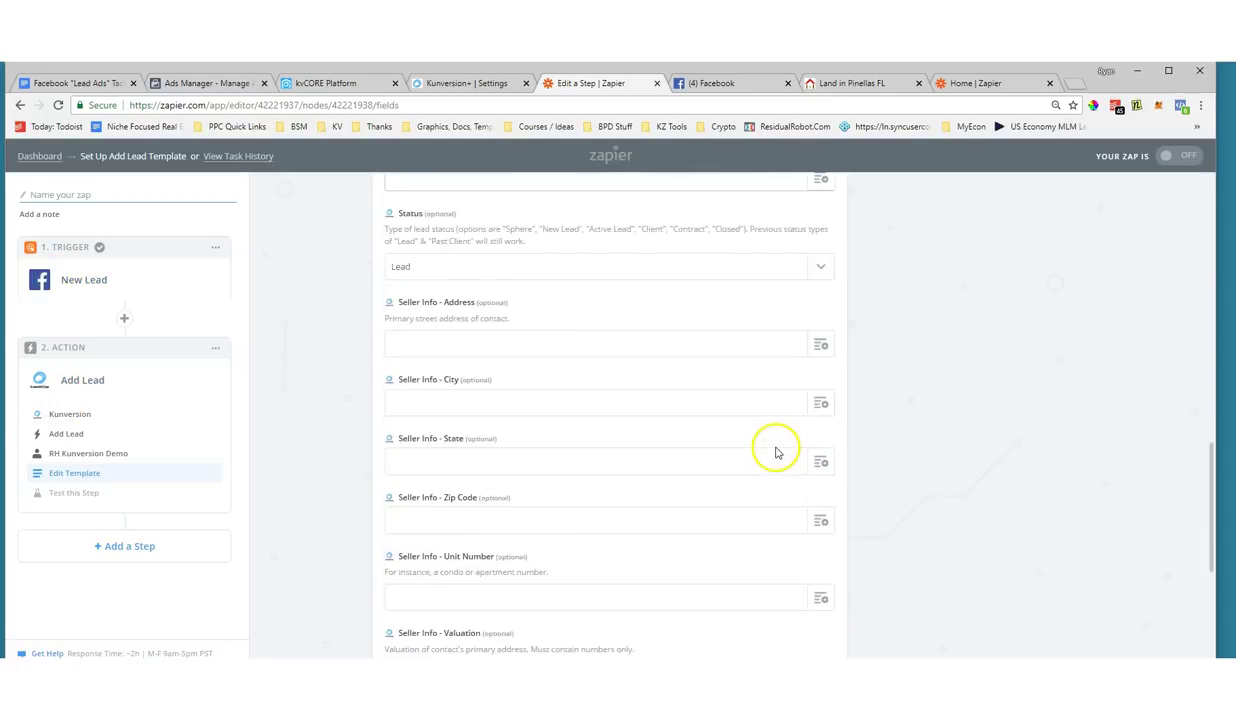
Continue from the template, send a test lead to Kunversion and check the returned phone value.
left_click(811, 594)
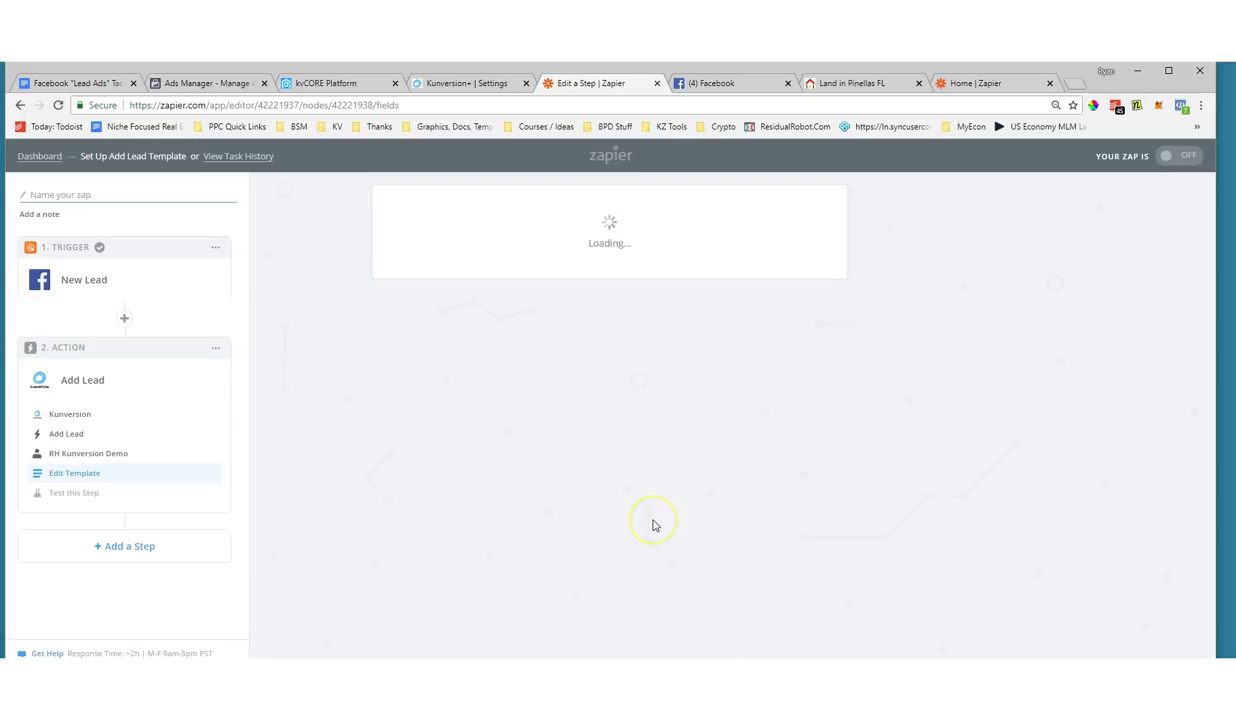
scroll(1014, 418, "down", 3)
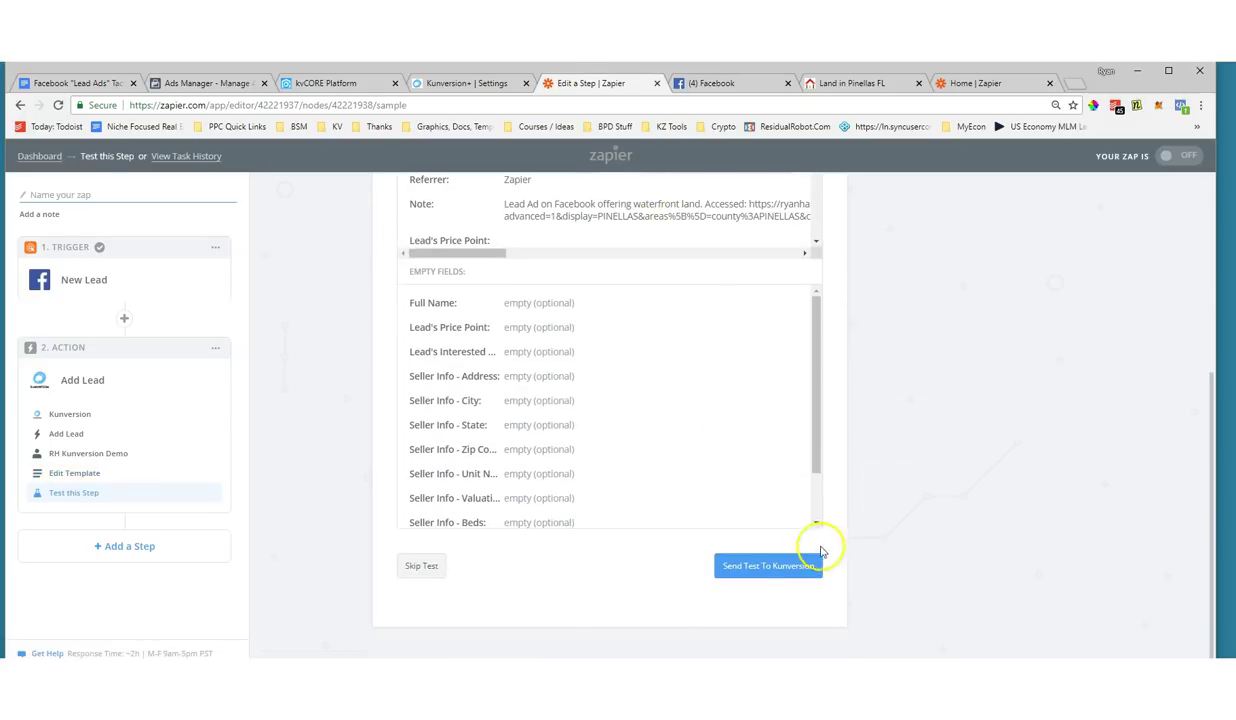
left_click(775, 570)
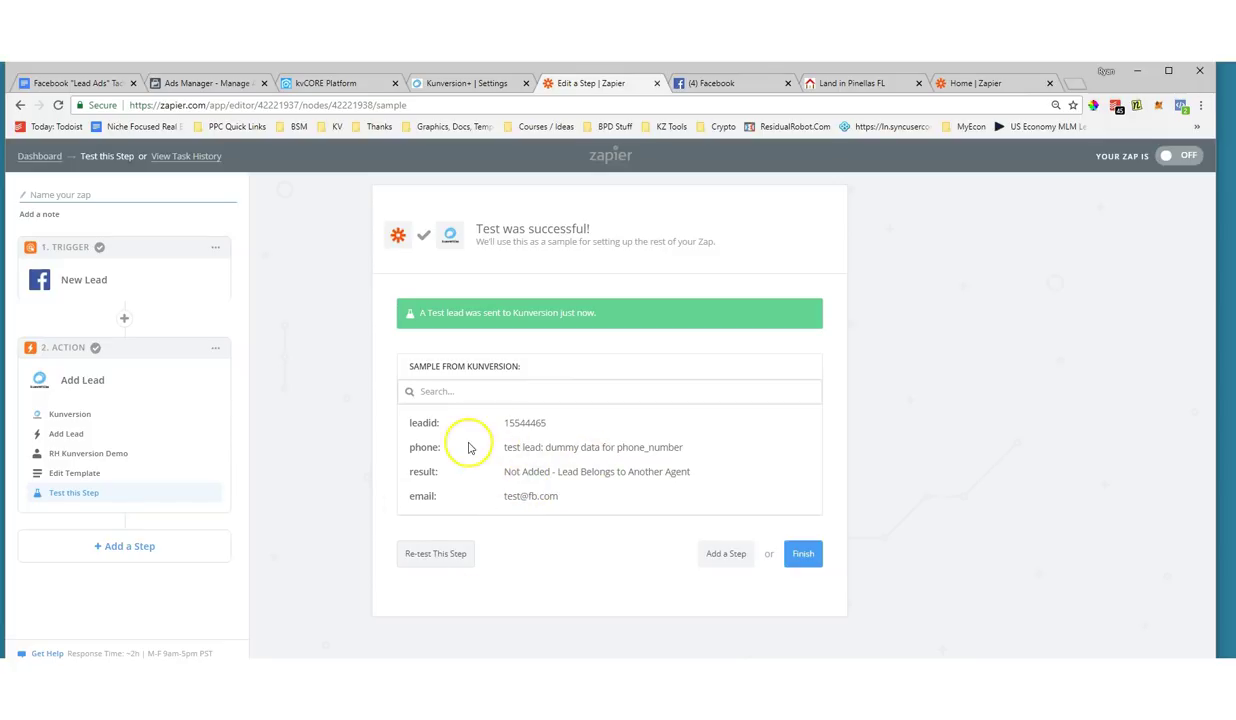
left_click_drag(505, 447, 672, 449)
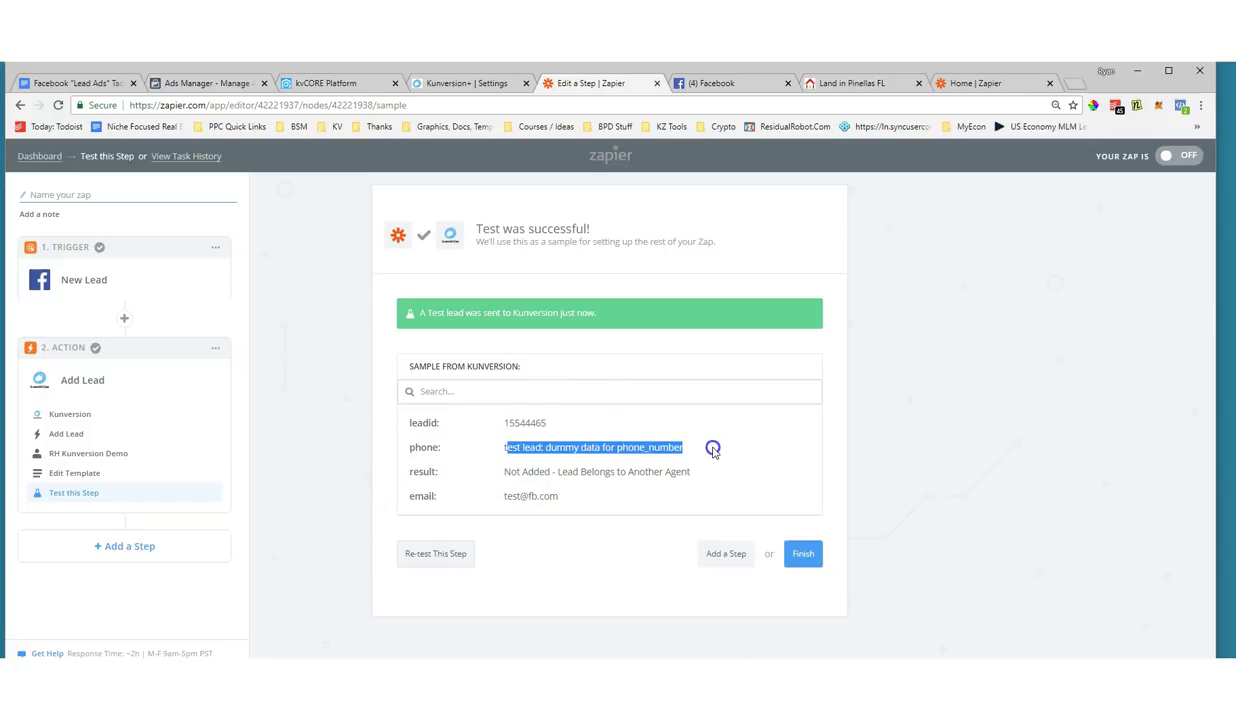
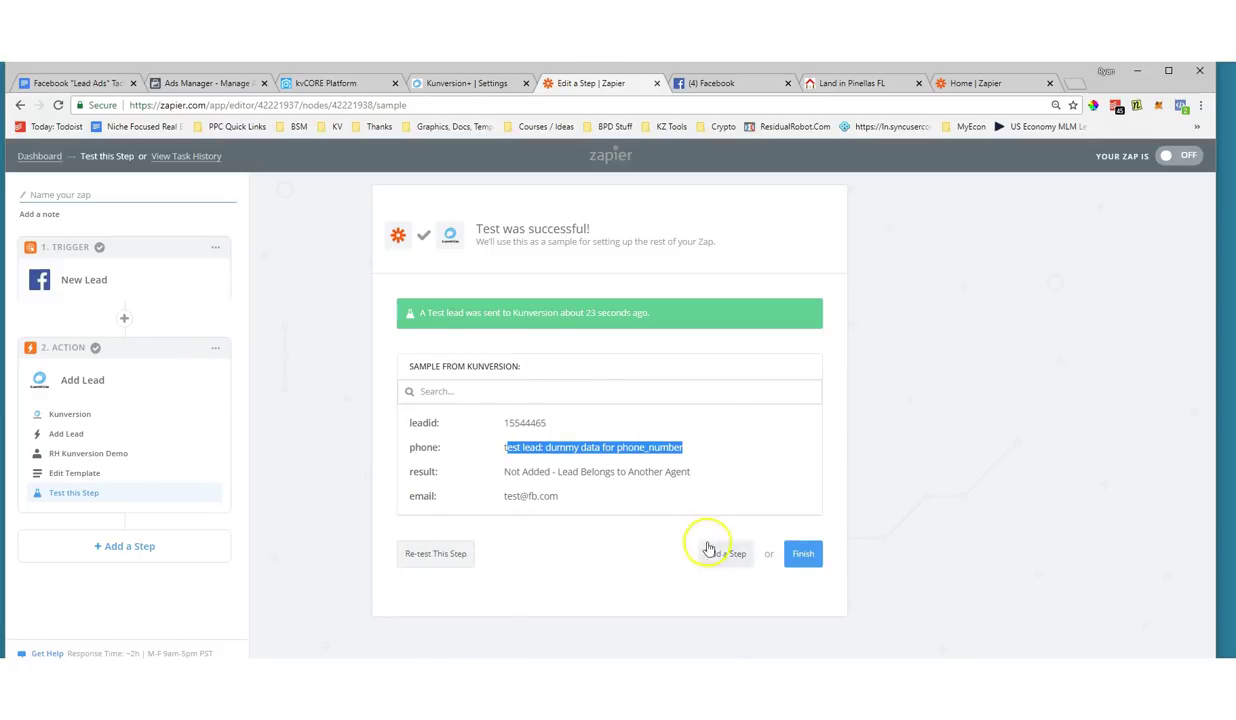
Finish the setup, name the Zap "Kunversion Zapier Demo" and turn it on.
left_click(806, 556)
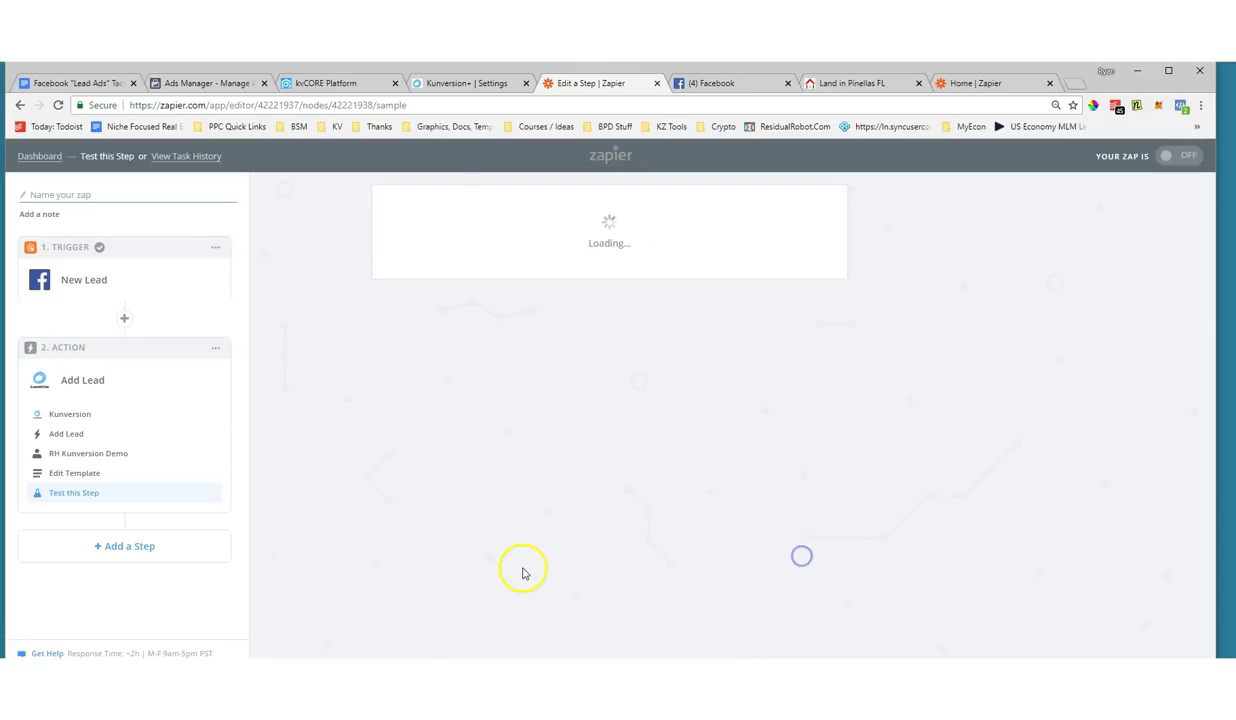
left_click(65, 193)
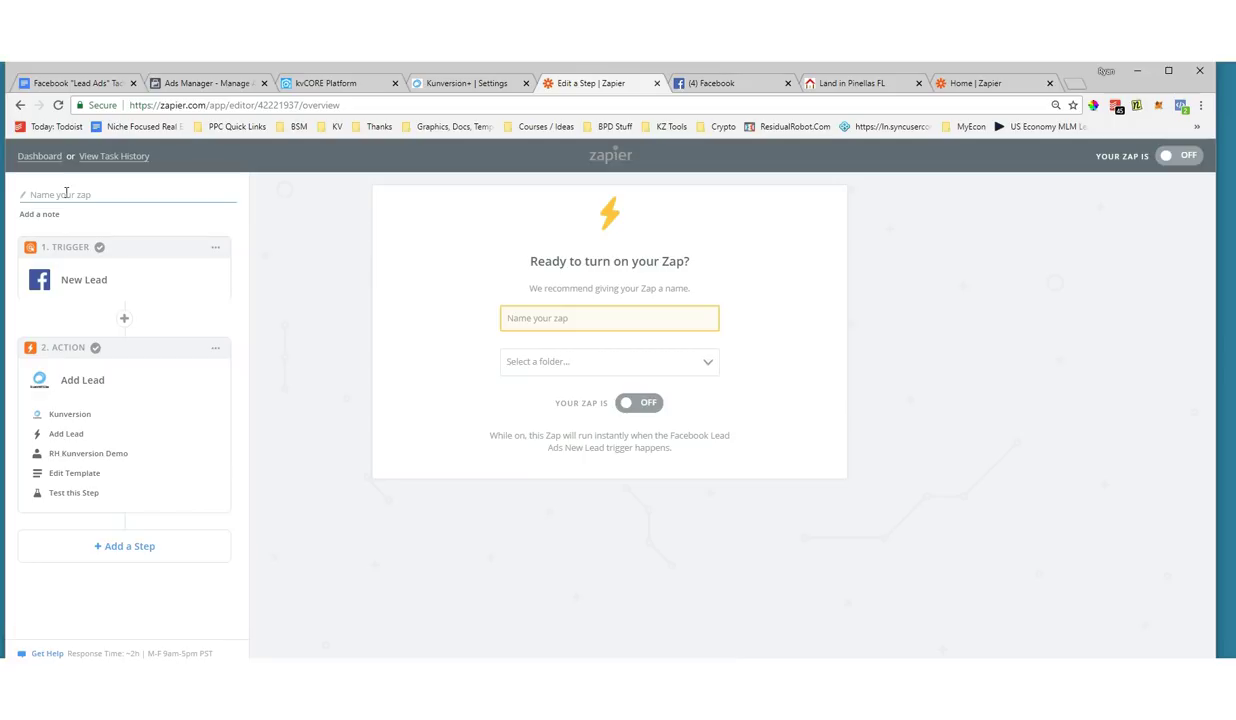
left_click(547, 322)
type("Kunversion")
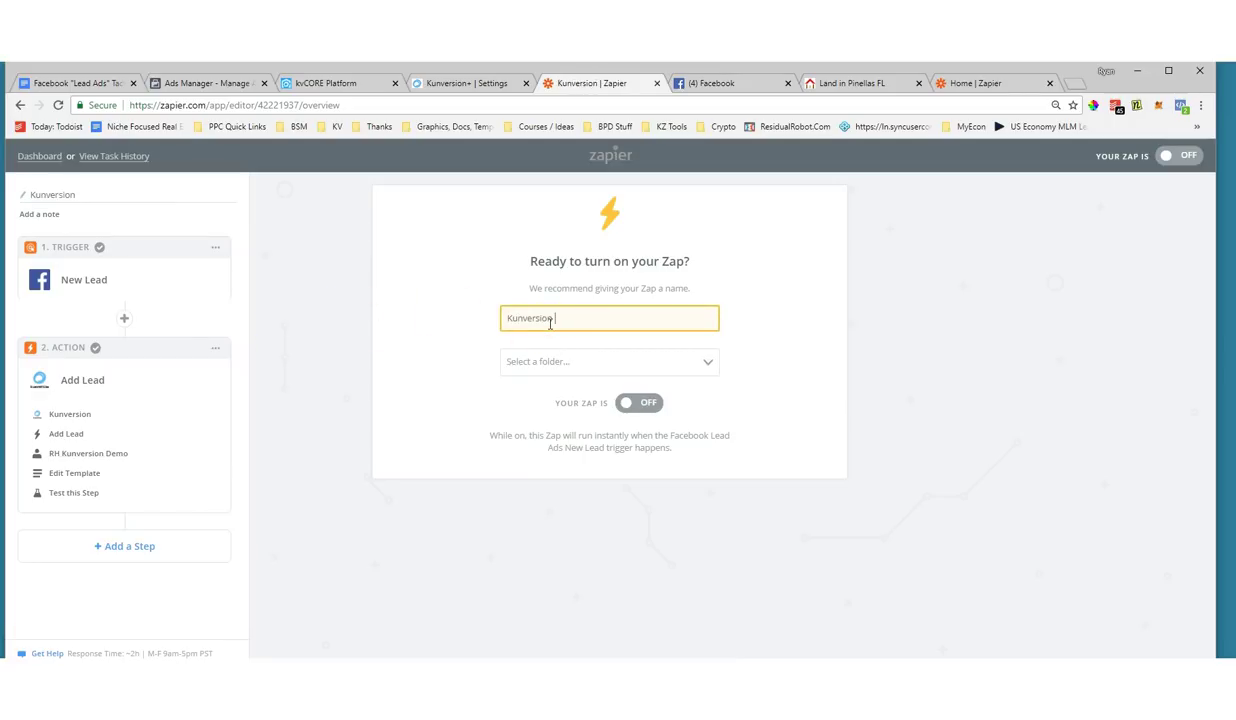
type(" Zapier Demo")
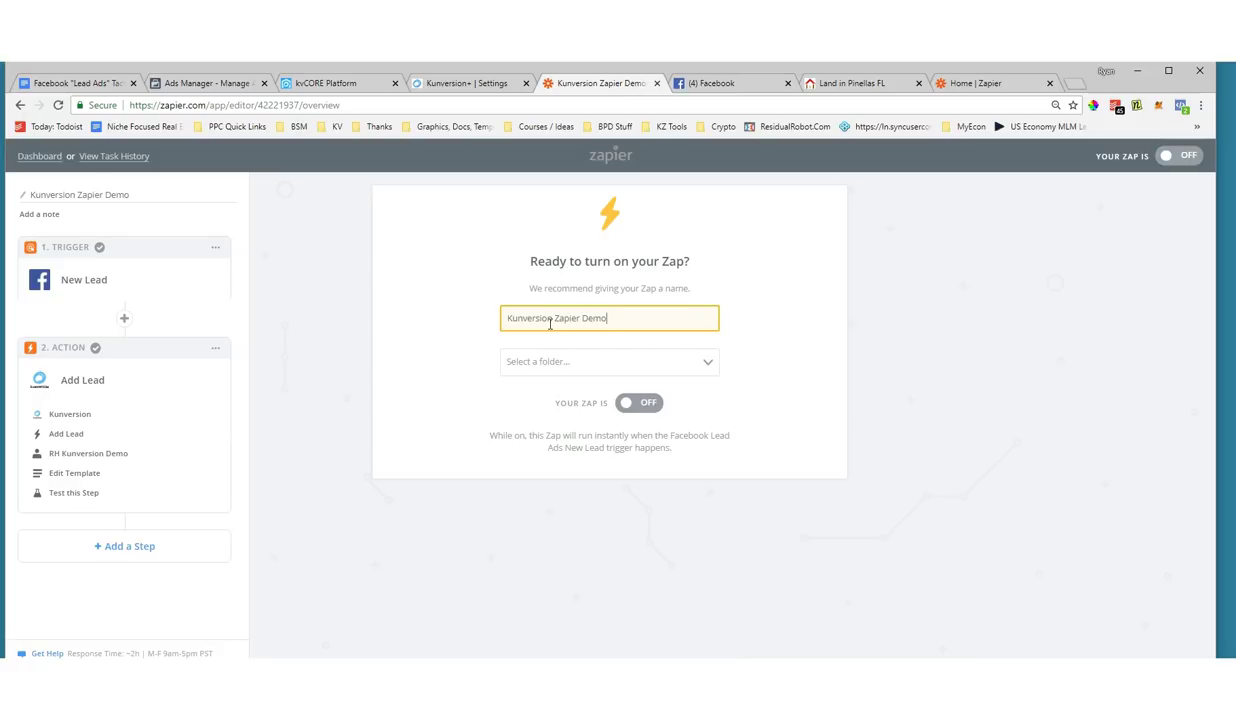
left_click(651, 403)
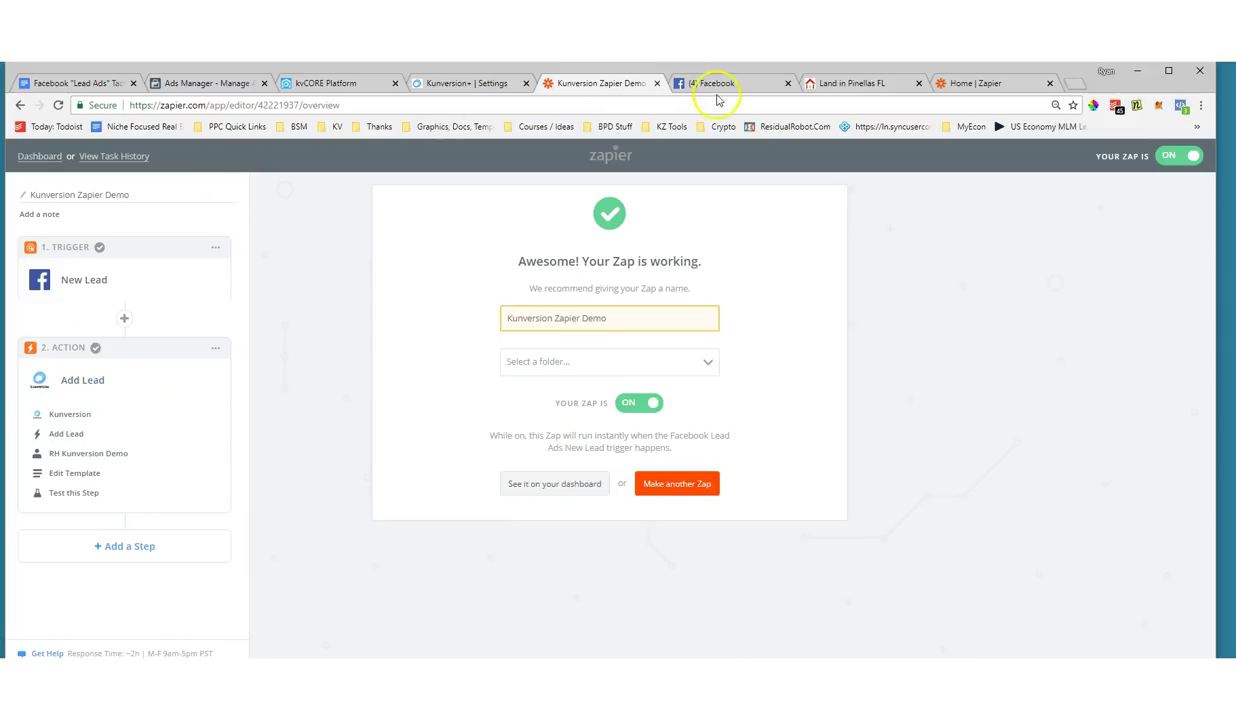
Check the ad set of the RH Webinar Demo campaign in Ads Manager and return to the Zap.
left_click(215, 84)
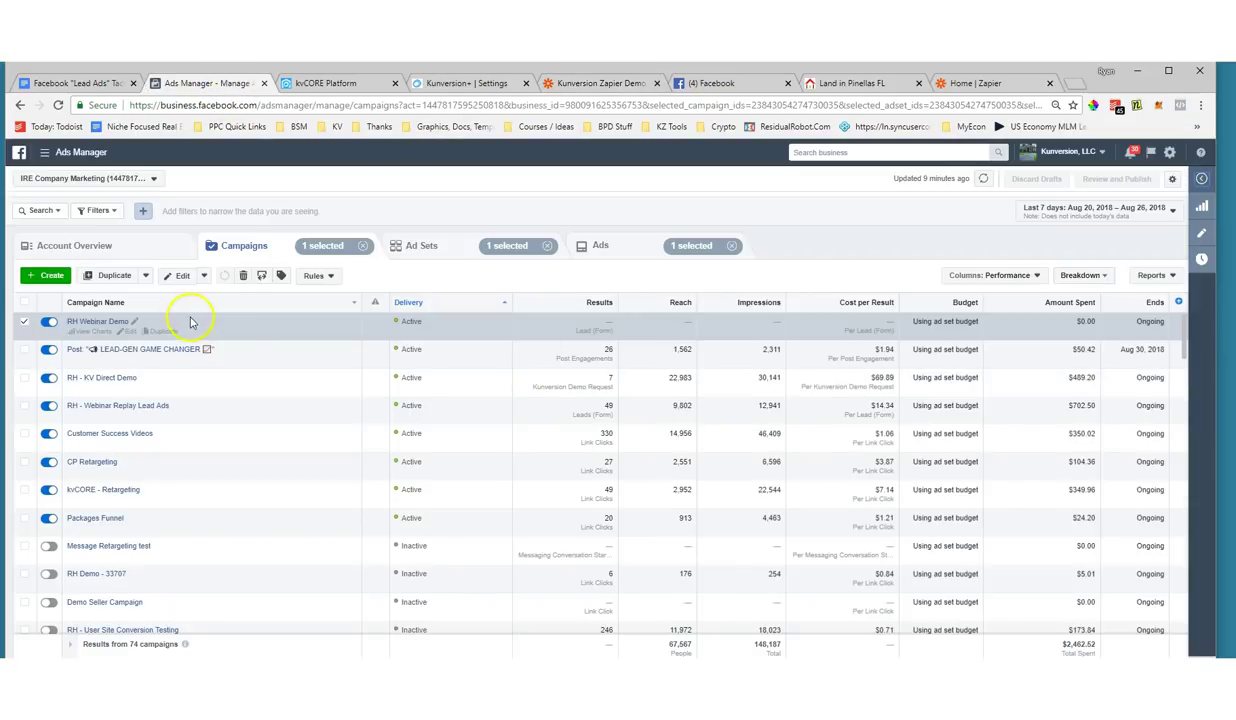
left_click(80, 321)
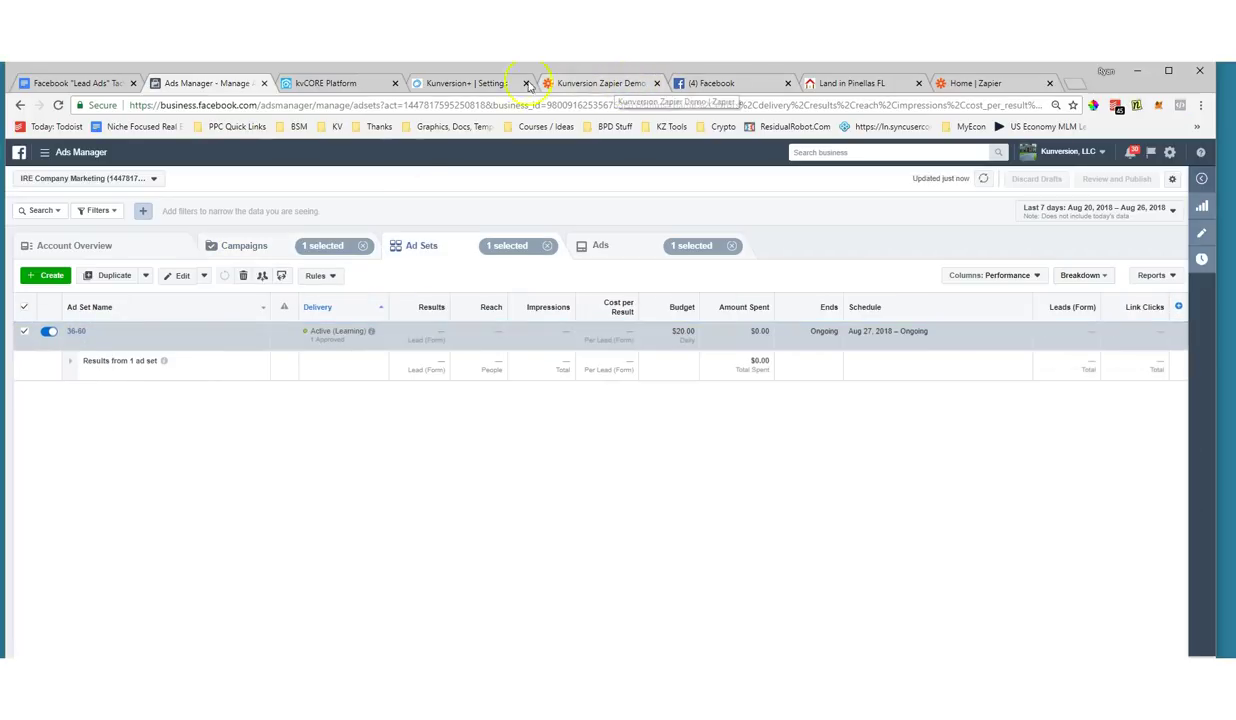
left_click(485, 84)
left_click(588, 86)
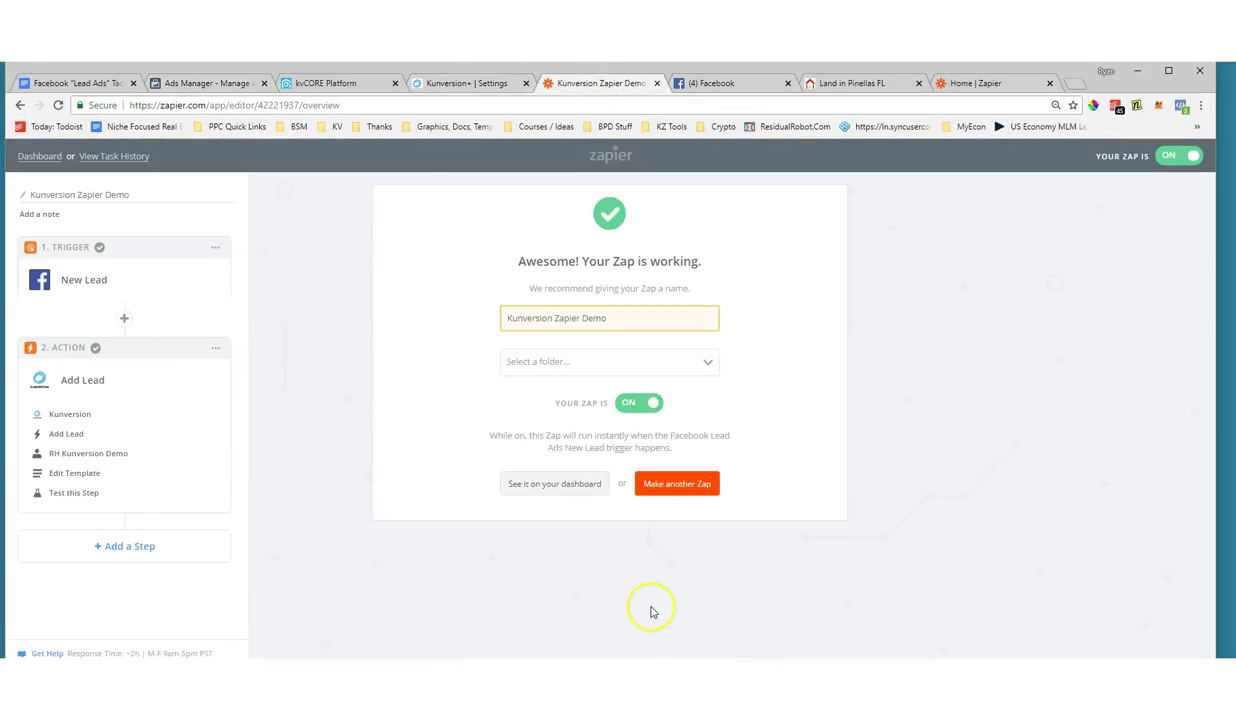
Switch to the Facebook "Lead Ads" Tactics document and read the outline on getting leads in with Zapier.
left_click(78, 83)
scroll(600, 520, "down", 2)
scroll(555, 430, "down", 3)
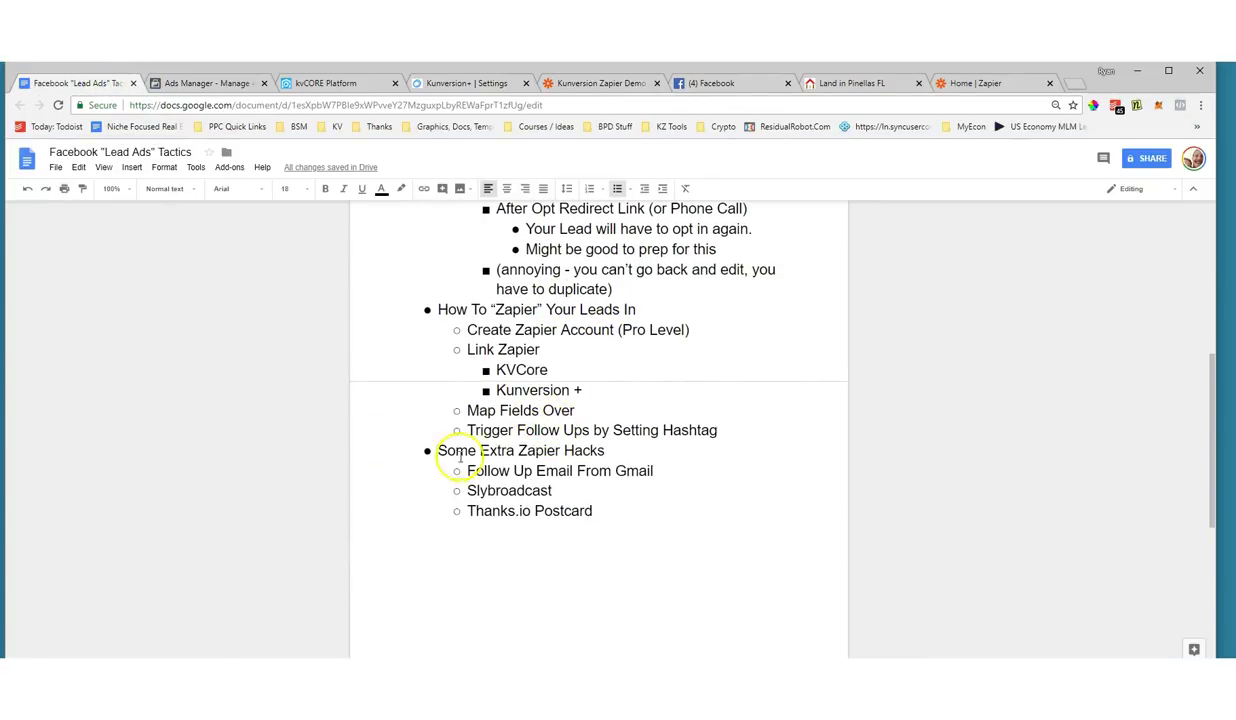
Circle the "Trigger Follow Ups by Setting Hashtag" bullet in red with arrows pointing at it, and clear the markings.
left_click_drag(638, 410, 586, 409)
mouse_move(486, 411)
left_mouse_down()
mouse_move(403, 436)
mouse_move(703, 449)
mouse_move(740, 416)
mouse_move(628, 410)
left_mouse_up()
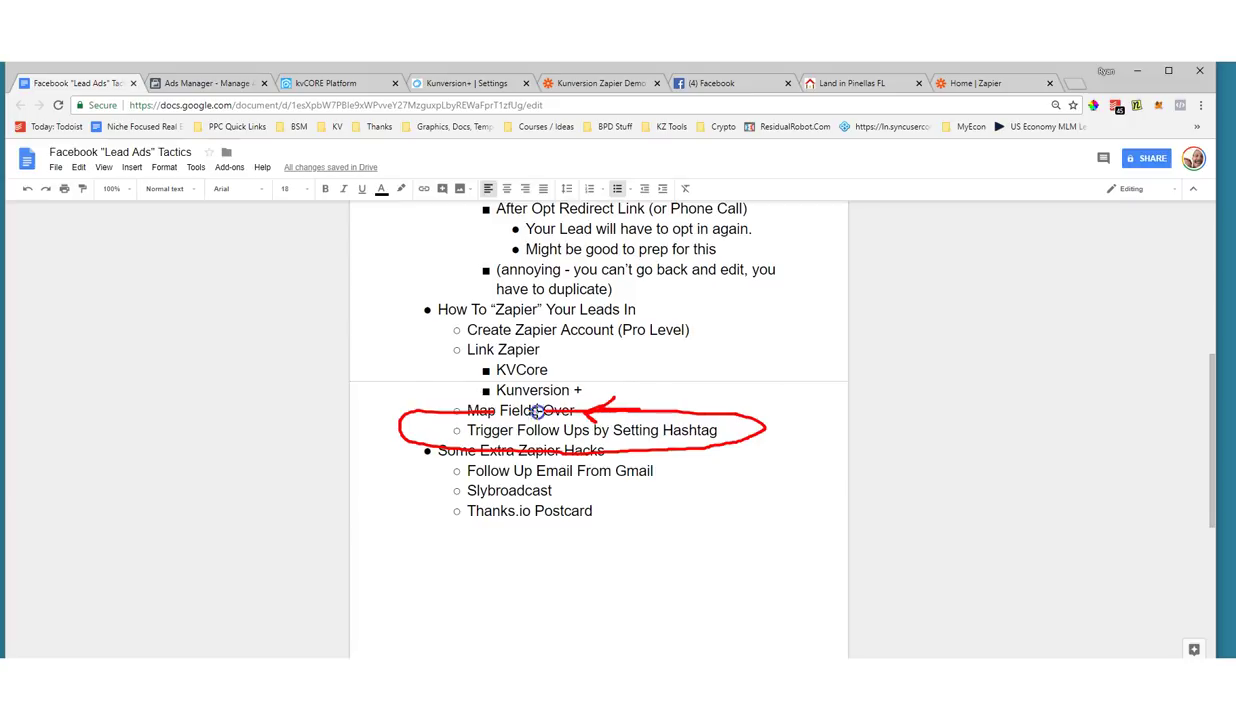
left_click_drag(443, 411, 590, 410)
left_click_drag(767, 435, 596, 448)
mouse_move(447, 449)
left_mouse_down()
mouse_move(408, 419)
mouse_move(745, 415)
left_mouse_up()
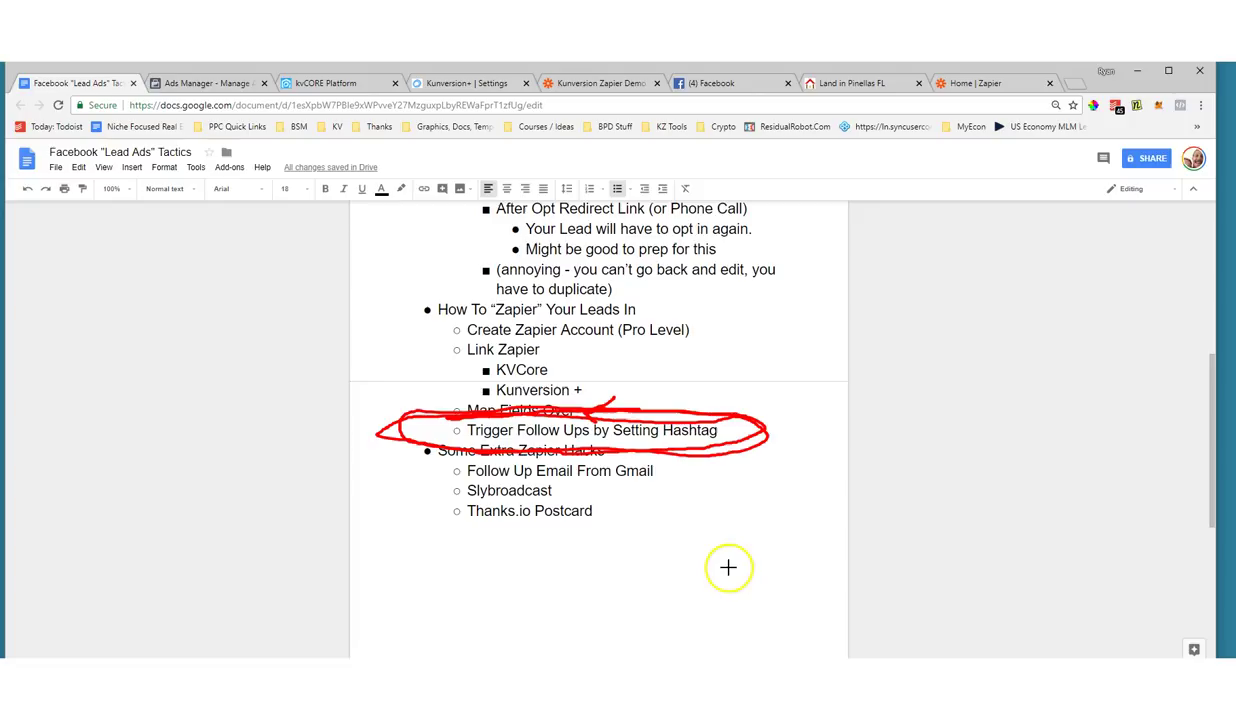
mouse_move(744, 566)
left_mouse_down()
mouse_move(700, 466)
mouse_move(735, 465)
left_mouse_up()
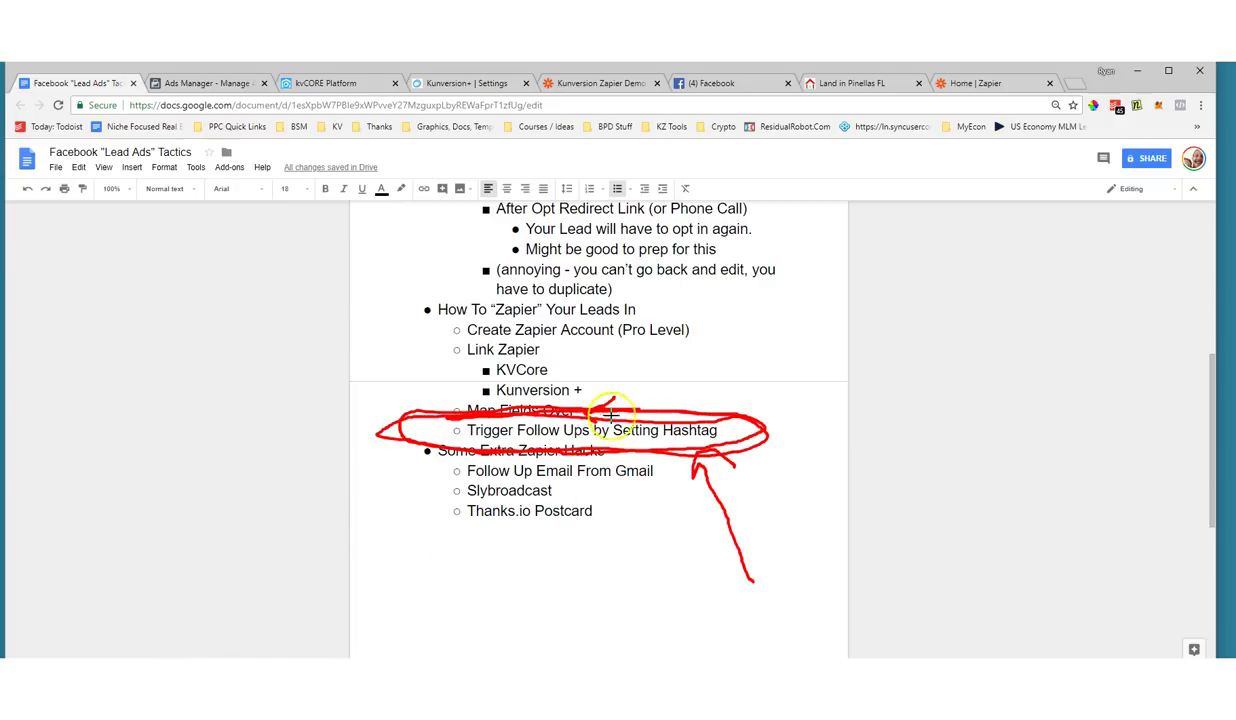
key("Escape")
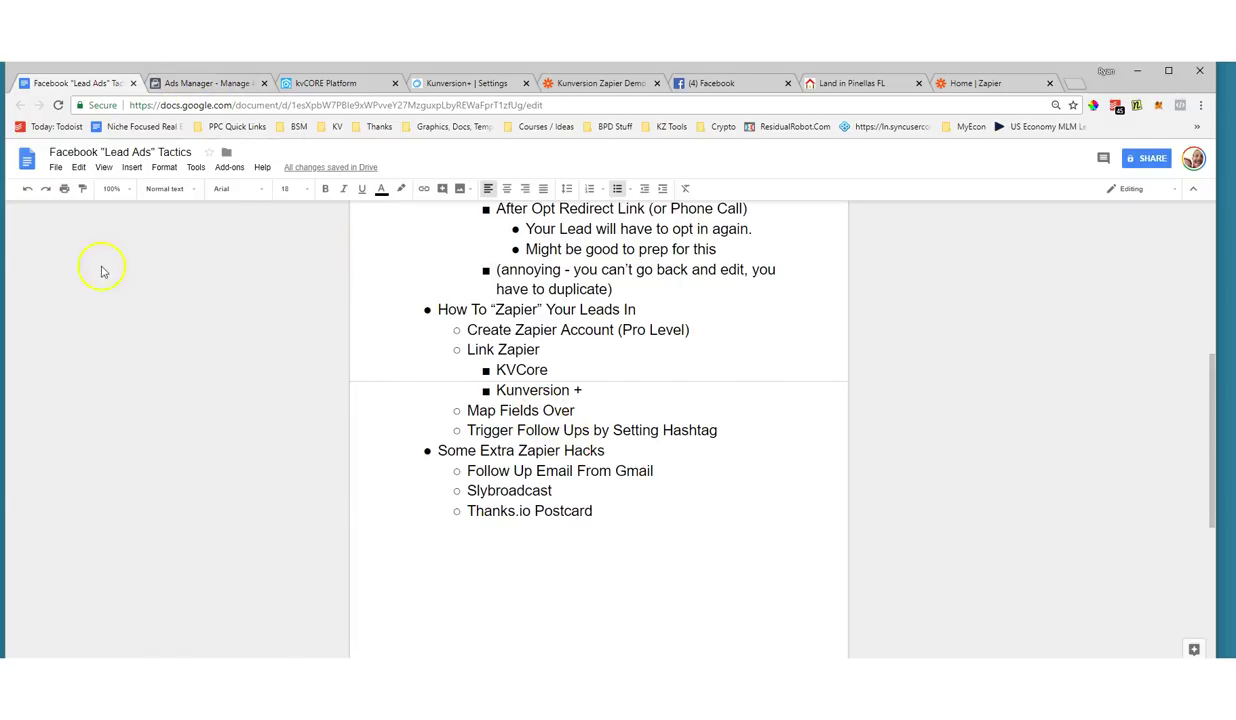
Switch to Kunversion and examine the hashtag-linked listing alert and drip campaign settings, plus the New Lead list.
left_click(443, 82)
scroll(785, 355, "up", 6)
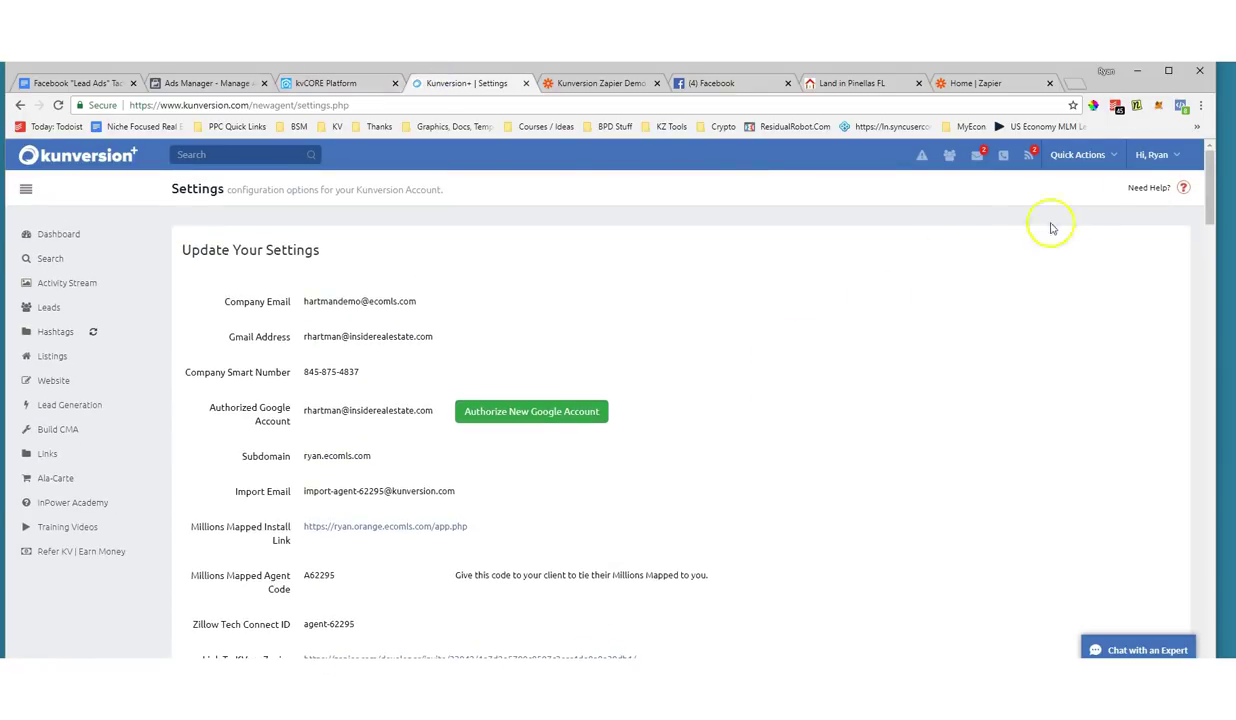
left_click(1139, 156)
left_click(1127, 183)
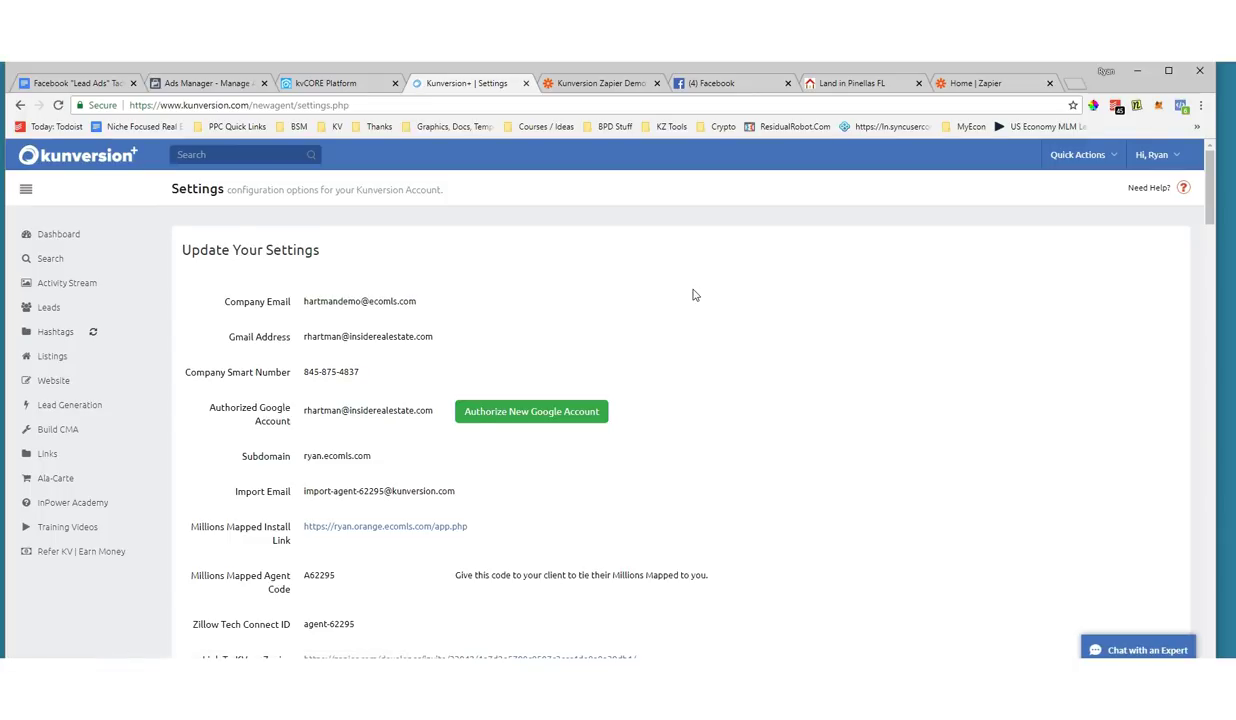
scroll(695, 295, "down", 20)
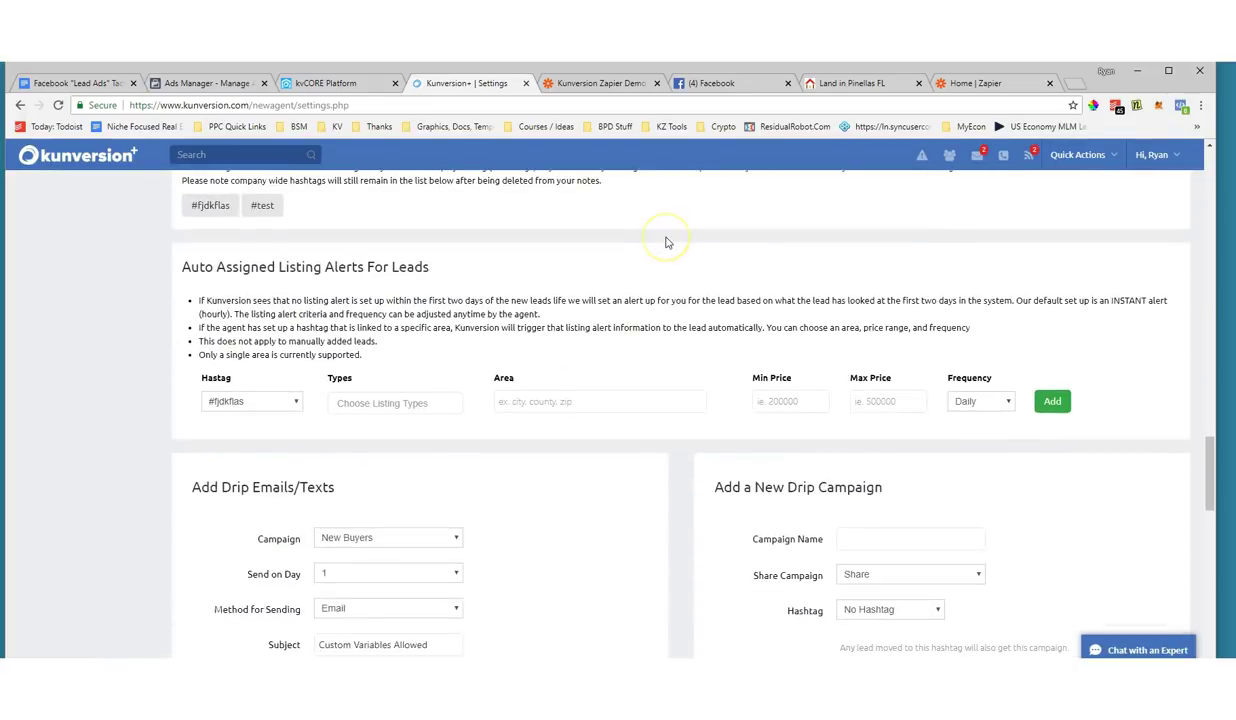
scroll(667, 242, "down", 2)
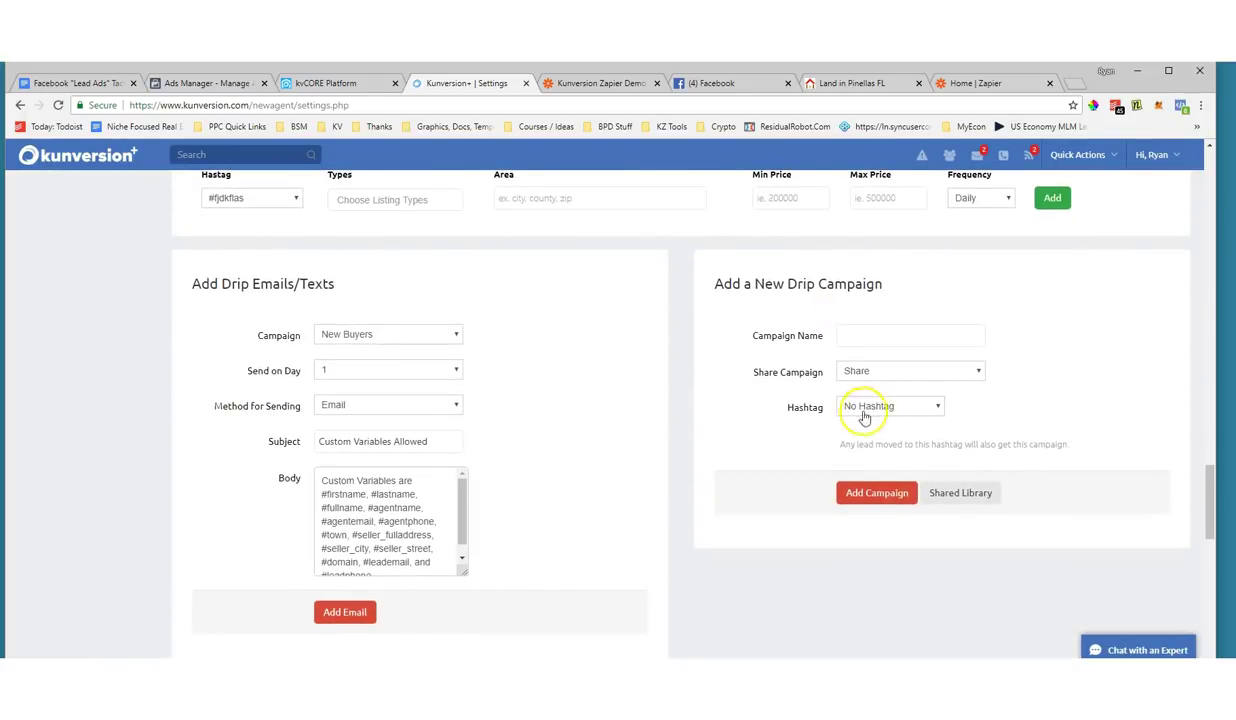
scroll(463, 352, "up", 5)
scroll(467, 358, "up", 15)
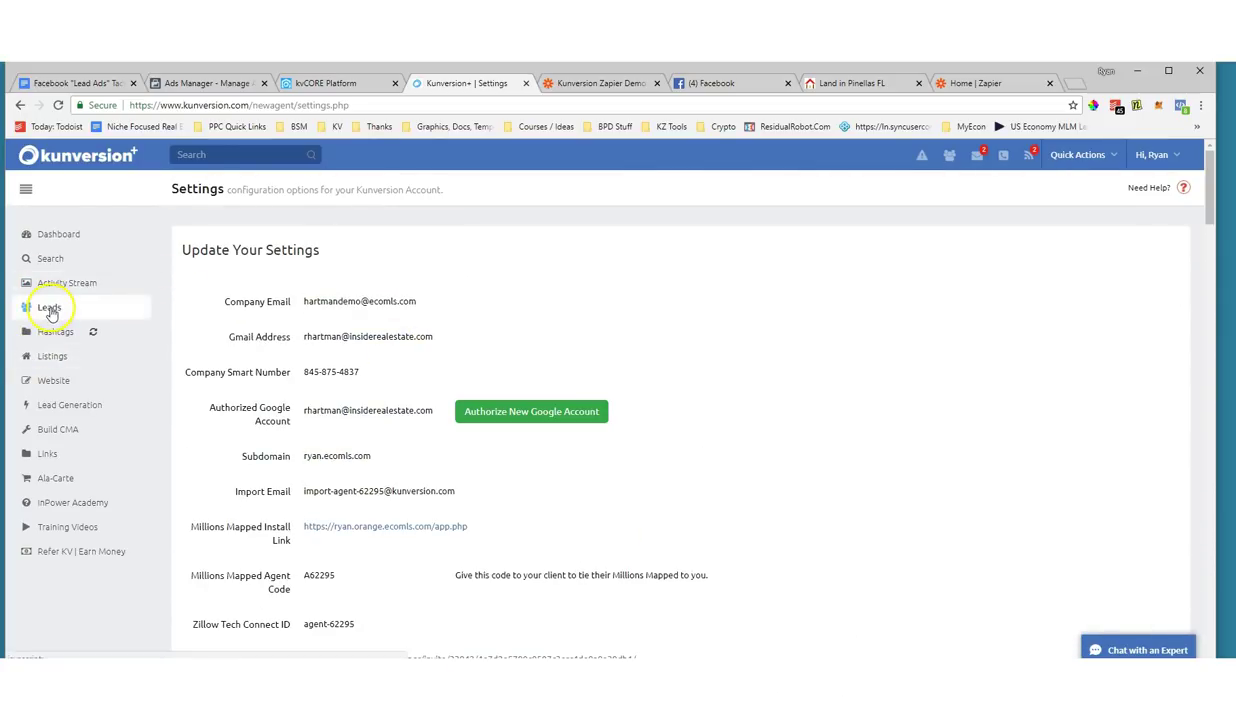
left_click(49, 309)
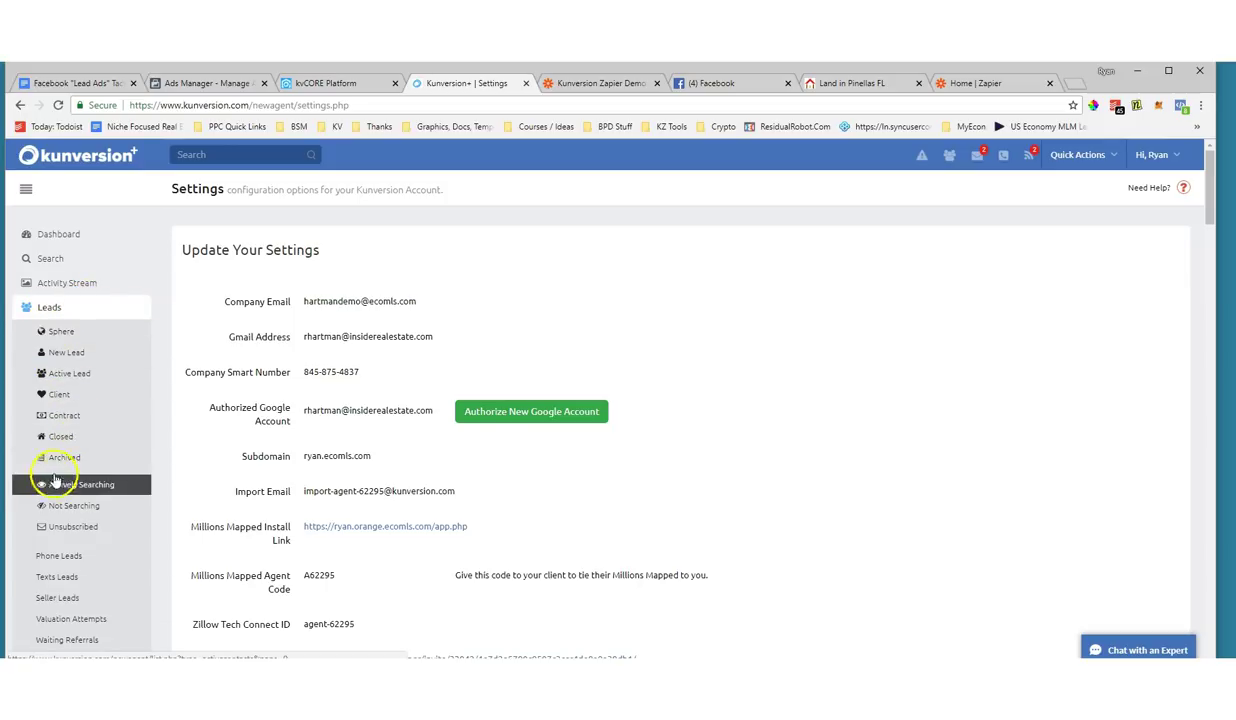
left_click(60, 355)
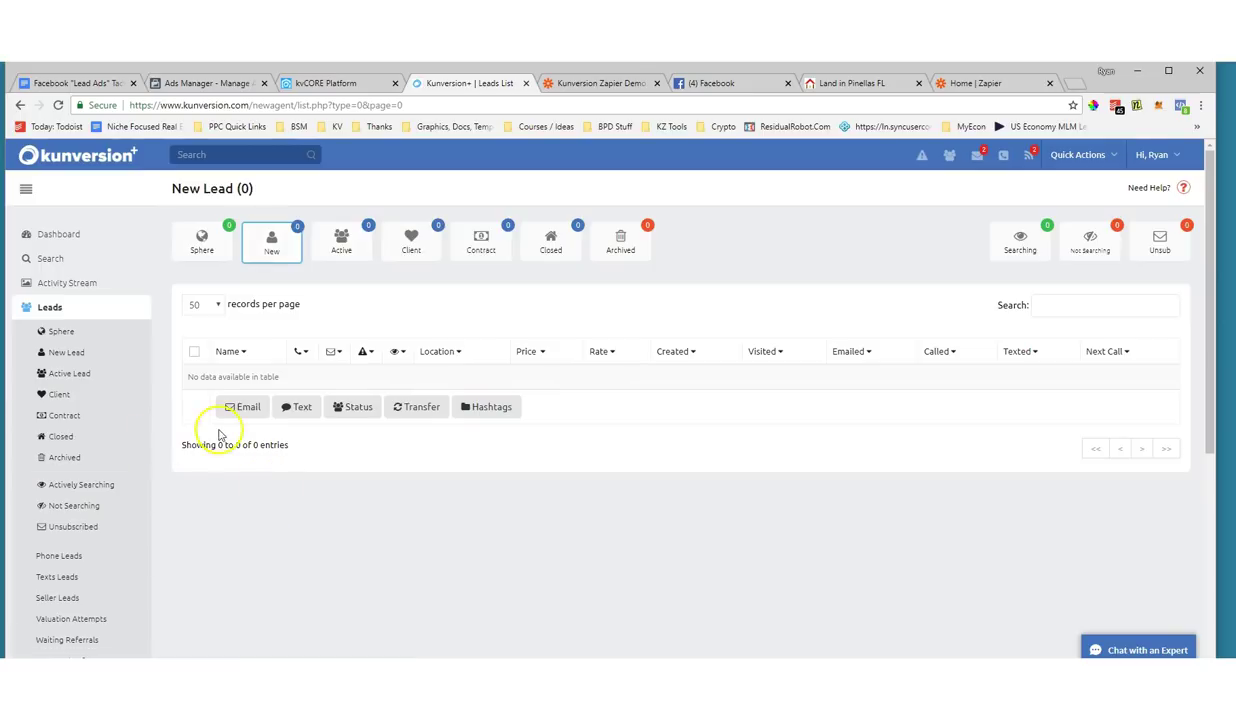
Start a new lead with first name Pinellas and last name Waterfront, and fill in the lead's email address.
left_click(1078, 155)
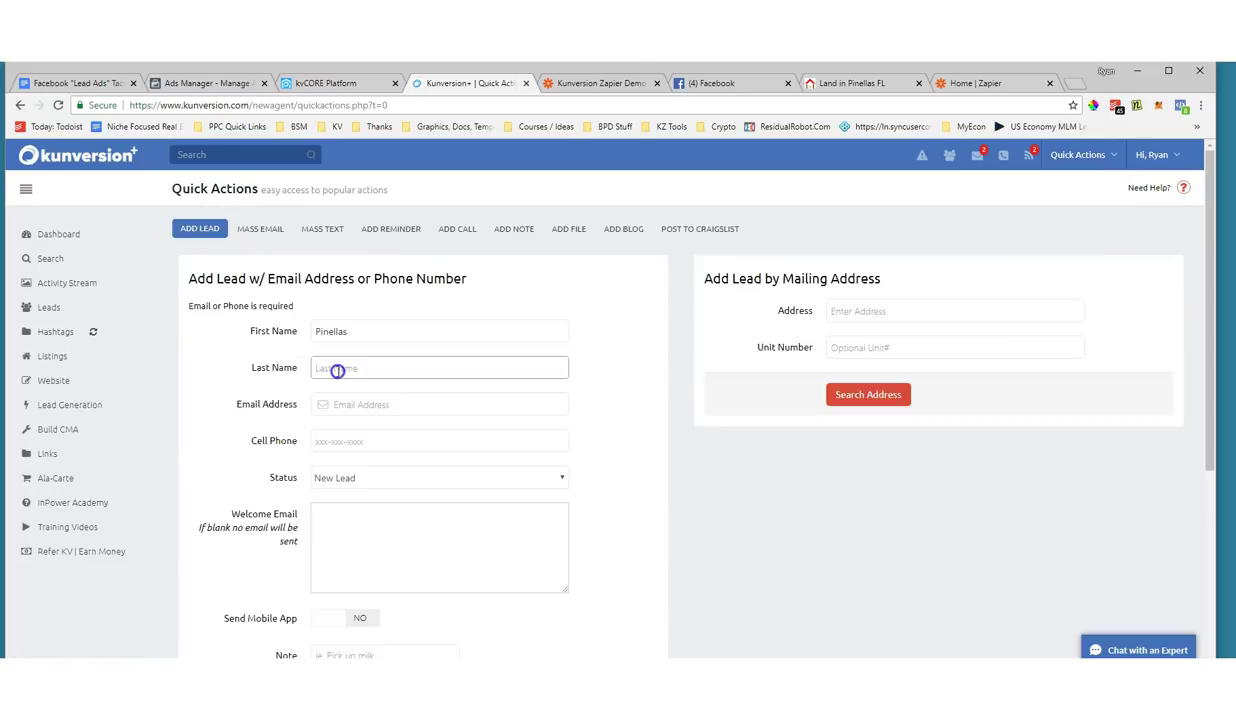
type("Waterfront")
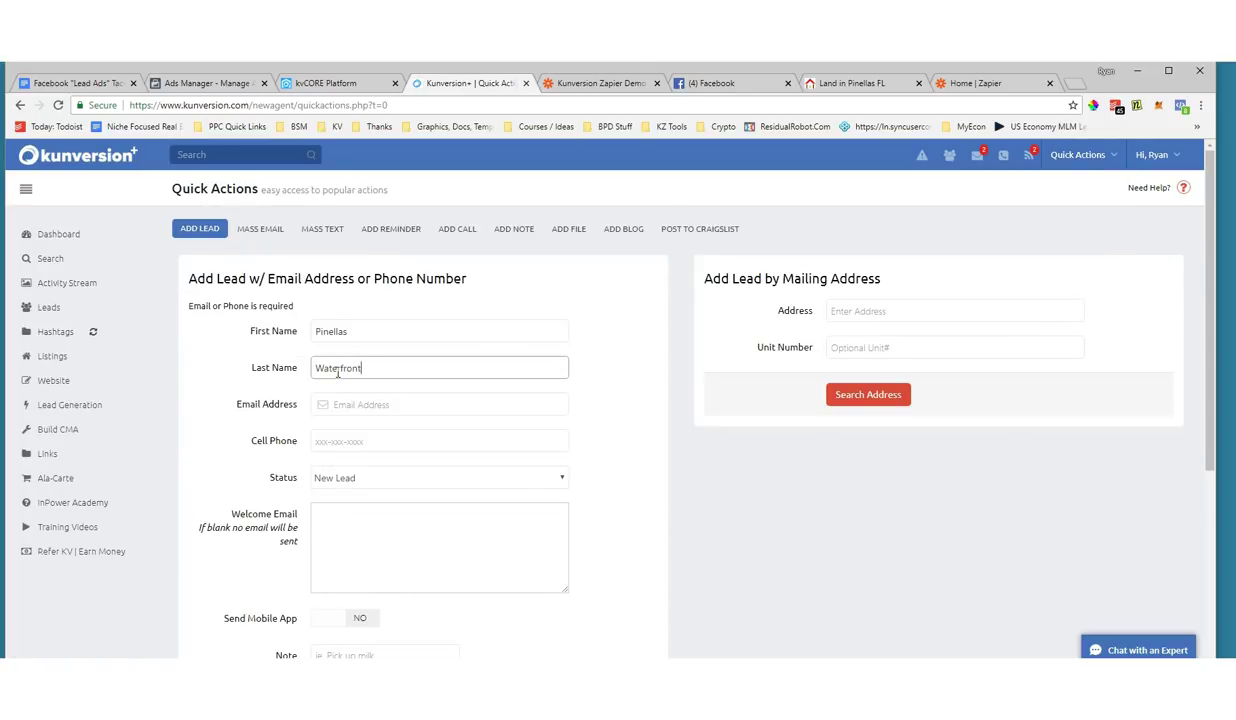
left_click(414, 392)
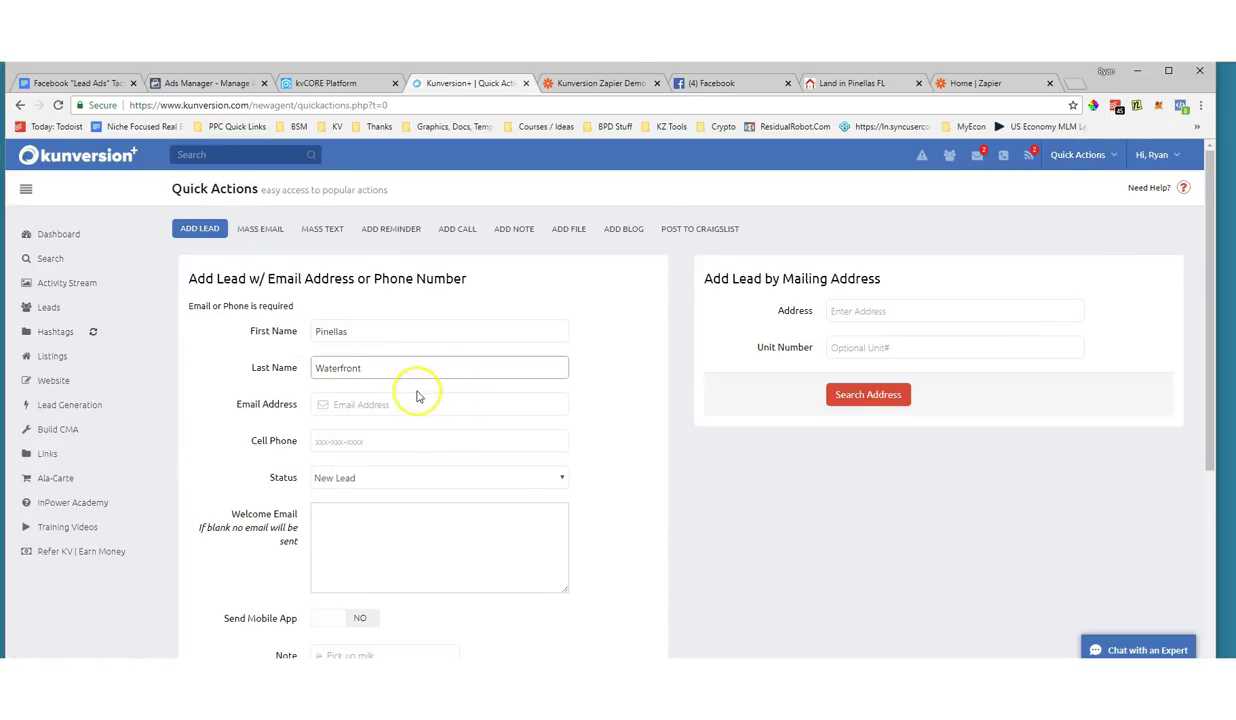
left_click(353, 403)
type("p")
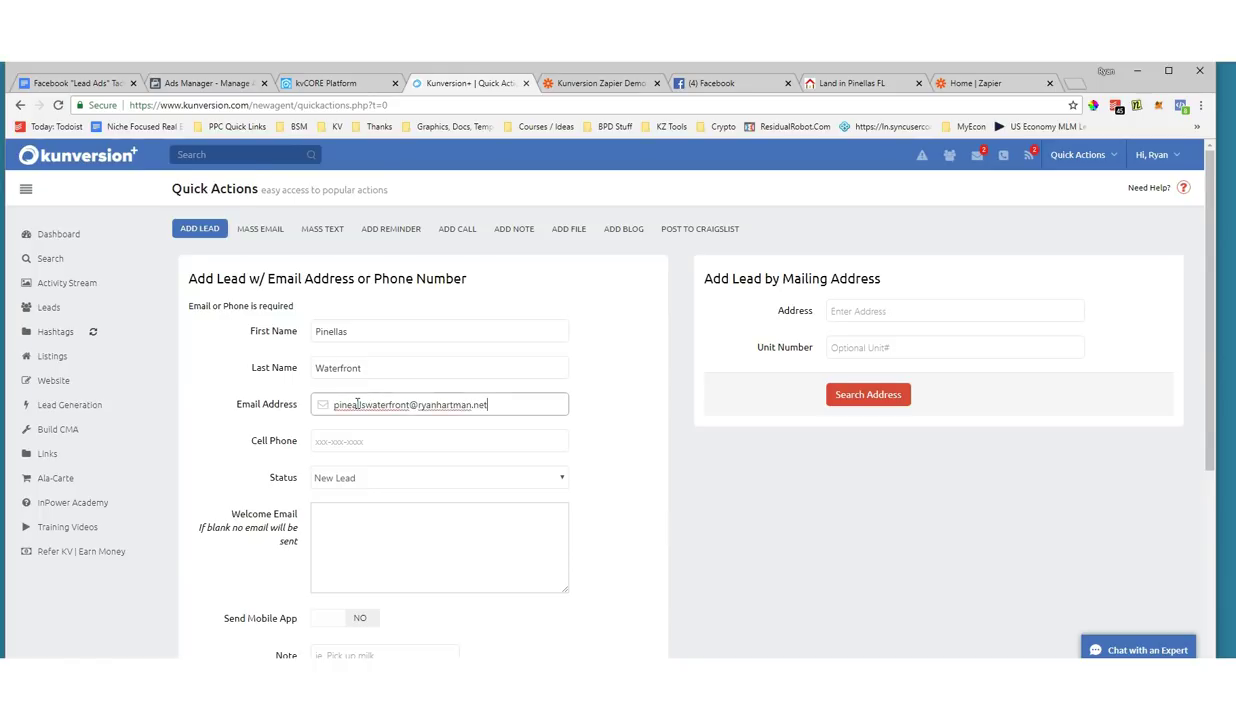
Confirm the permission to text, call and email this person, and add the lead with No Campaign selected.
scroll(357, 404, "down", 2)
left_click(355, 404)
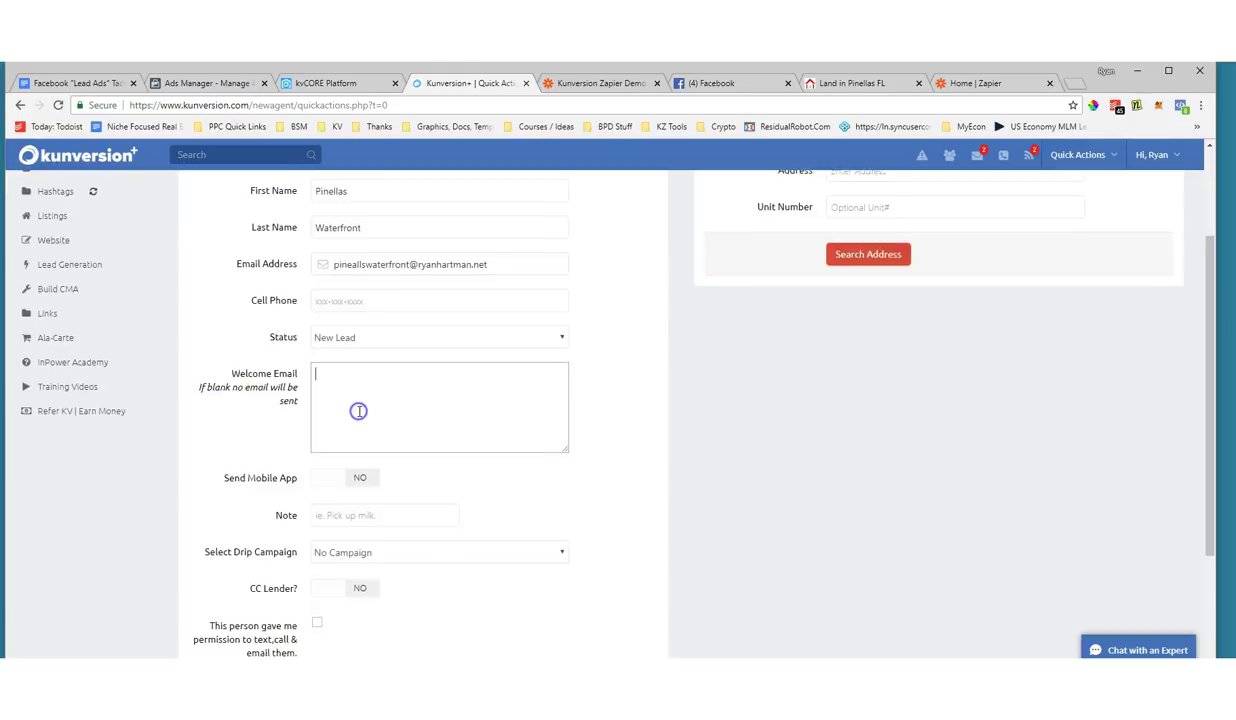
scroll(358, 411, "down", 2)
left_click(352, 393)
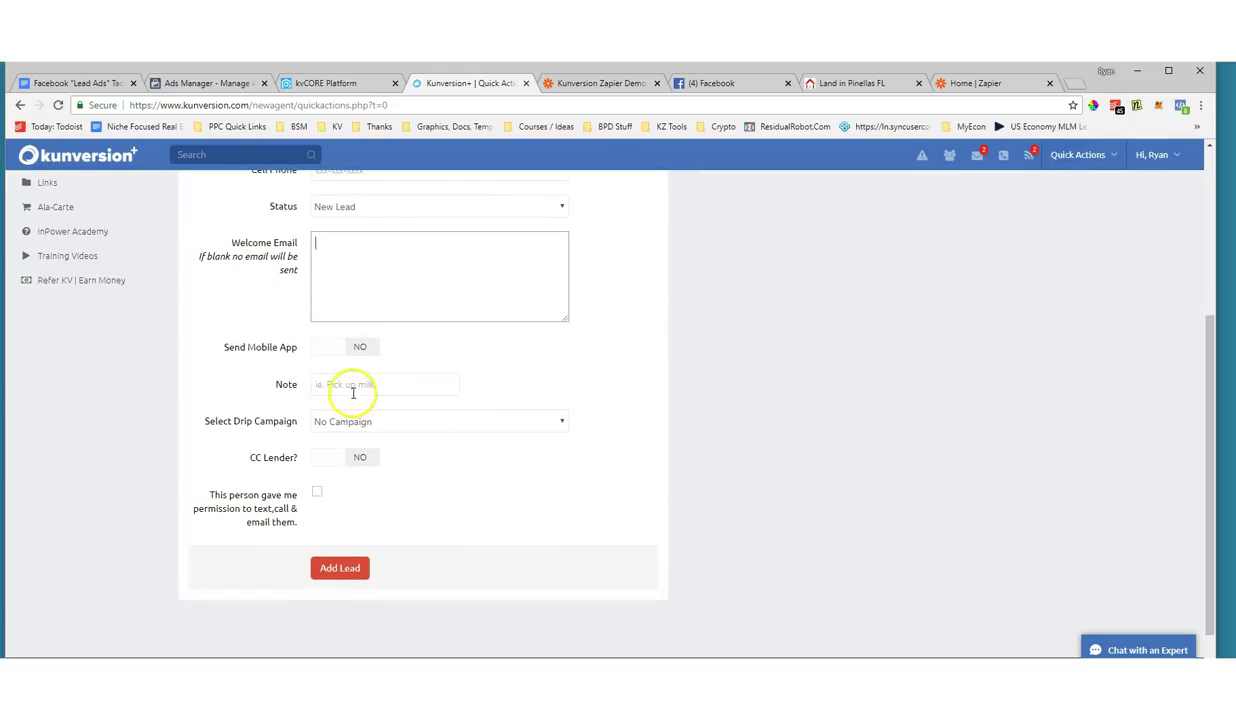
scroll(312, 440, "down", 1)
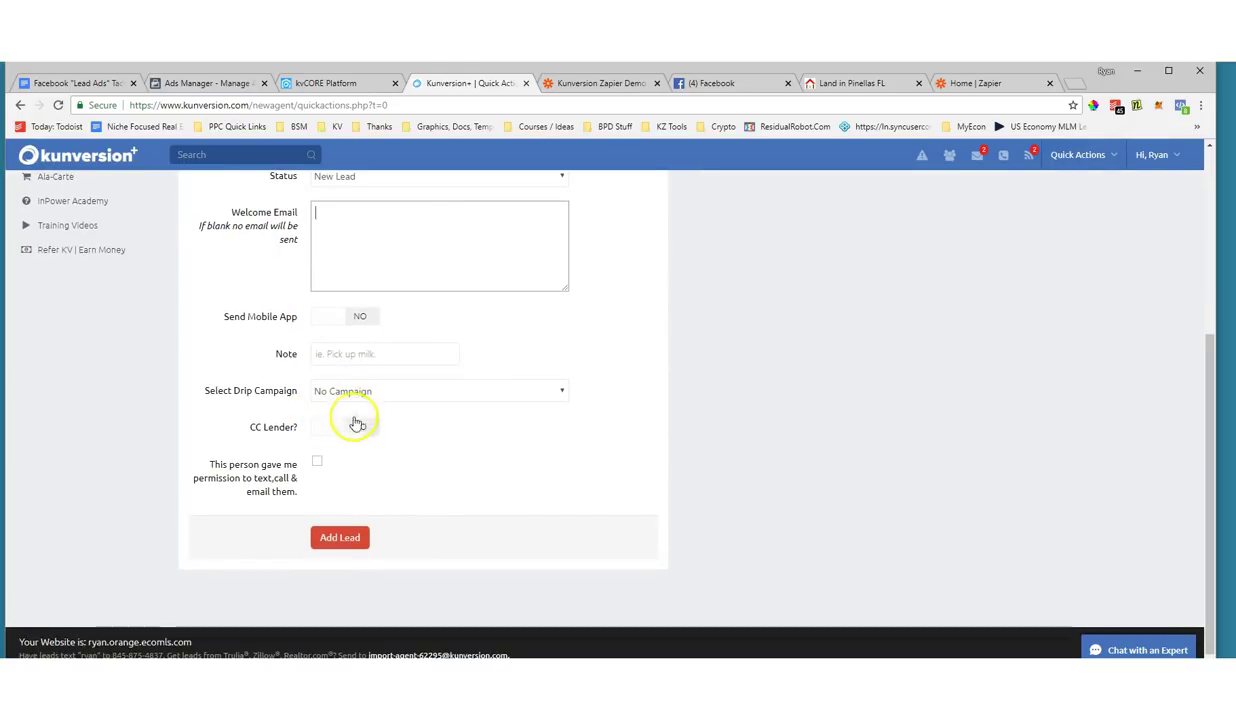
left_click(334, 395)
left_click(352, 395)
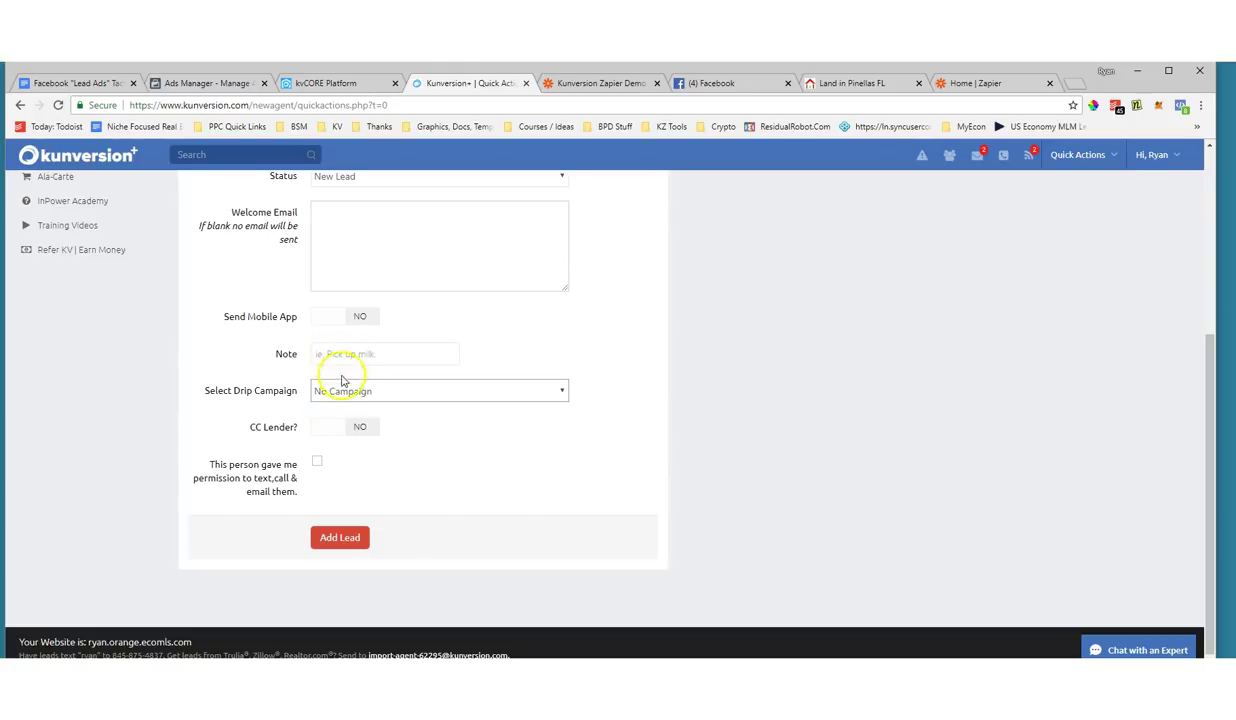
left_click(325, 539)
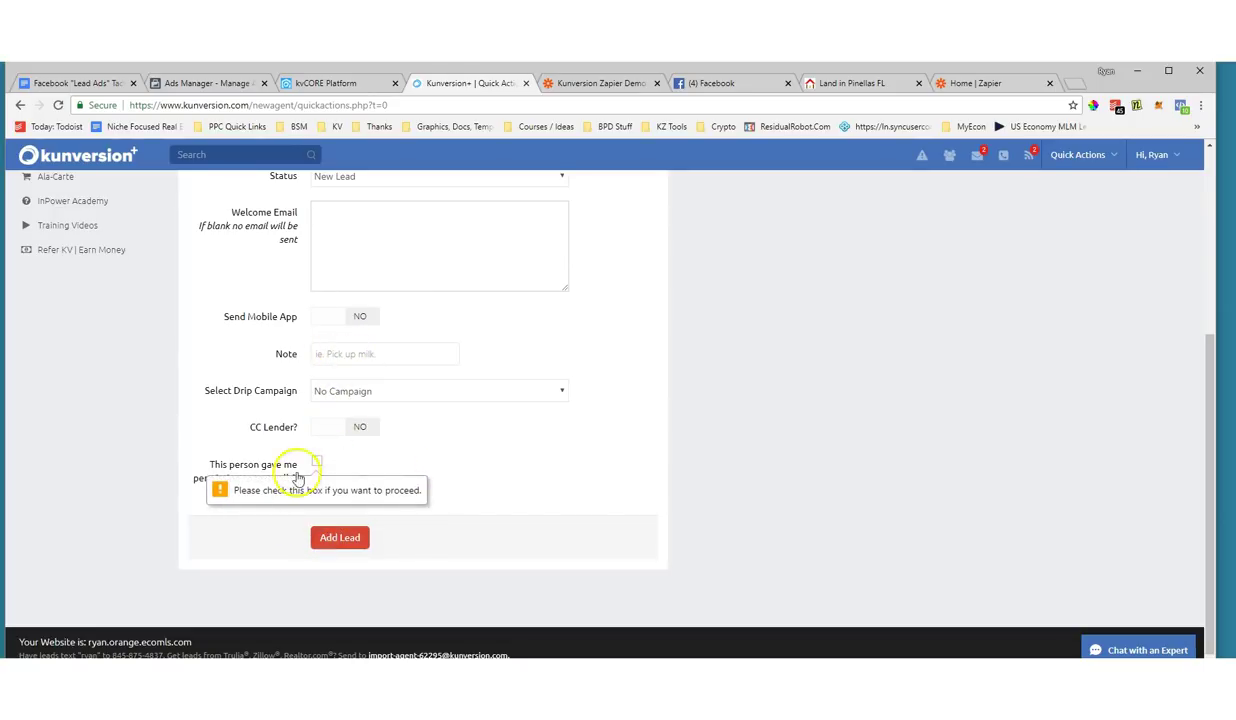
left_click(316, 461)
left_click(340, 537)
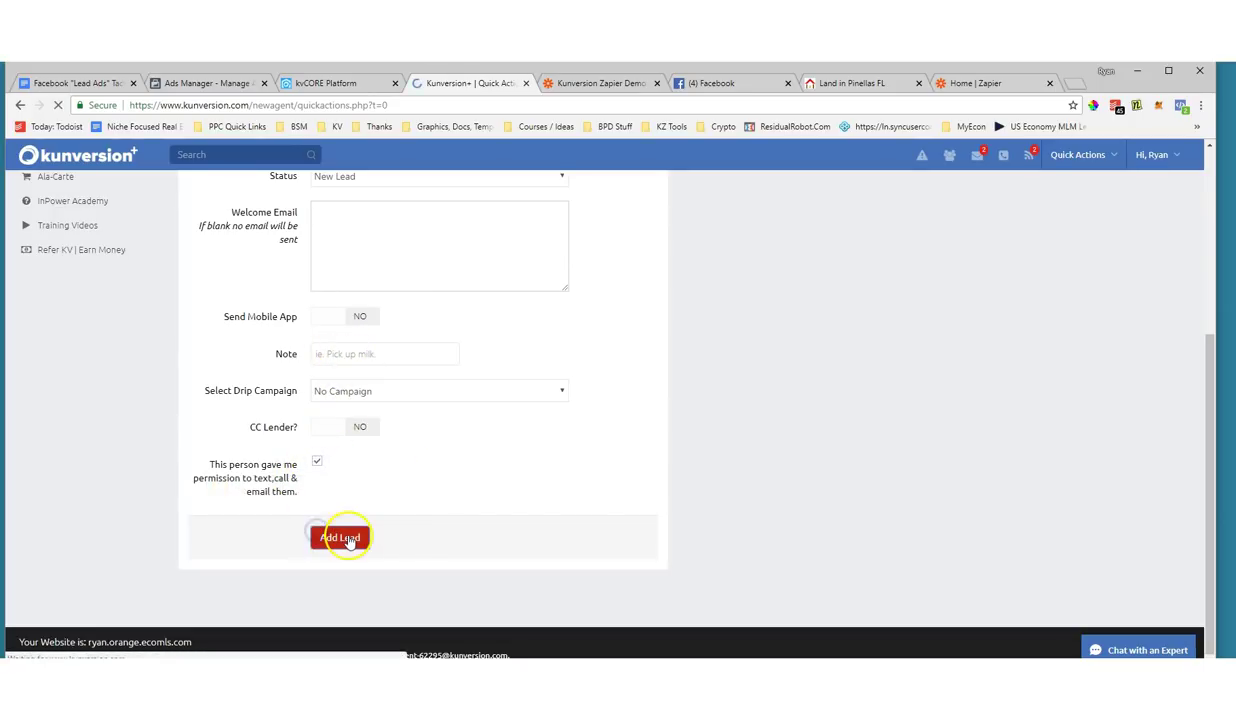
Enter "pinwaterfrontland" in the new lead's quick note and save it as just a note.
left_click(480, 421)
type("pinwaterfrontland")
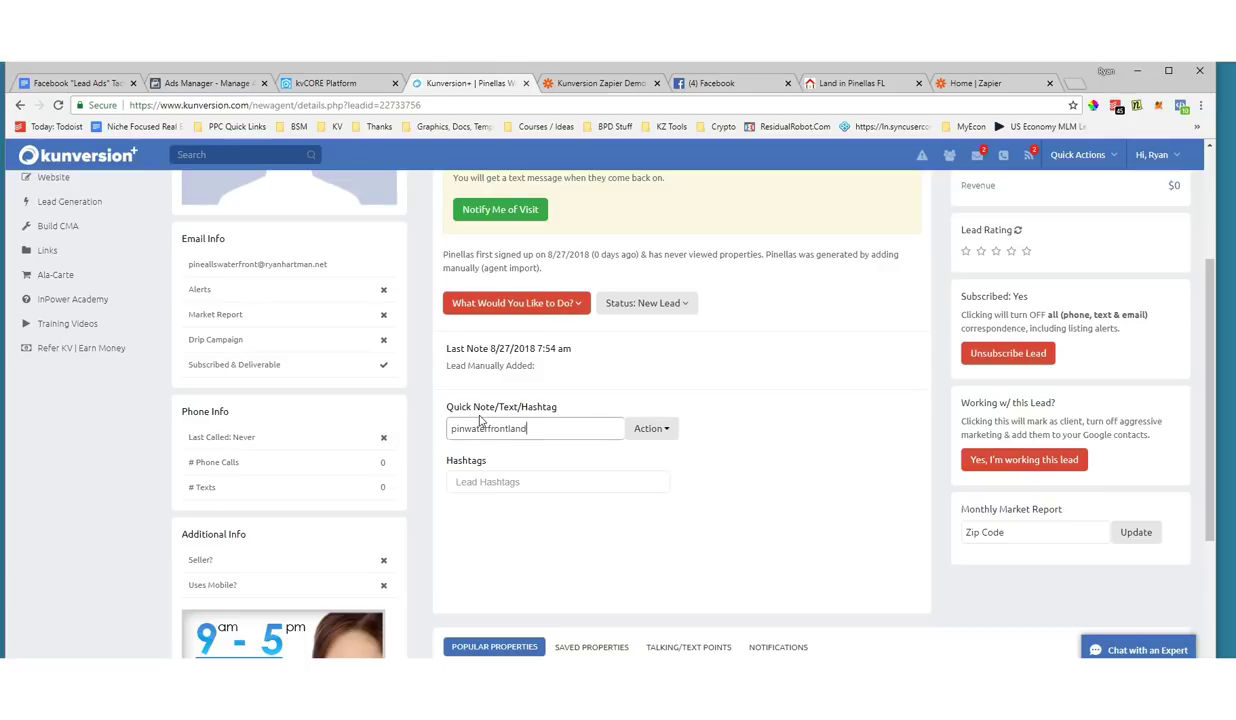
scroll(660, 428, "down", 2)
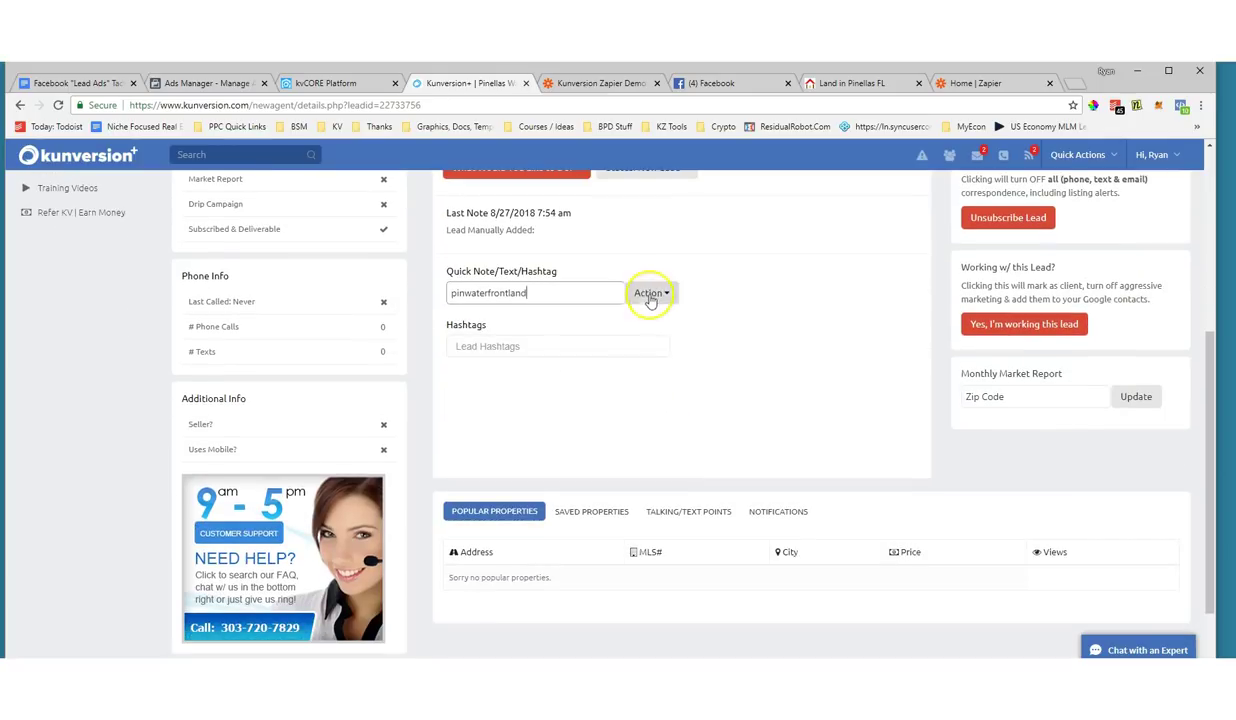
left_click(649, 293)
left_click(649, 295)
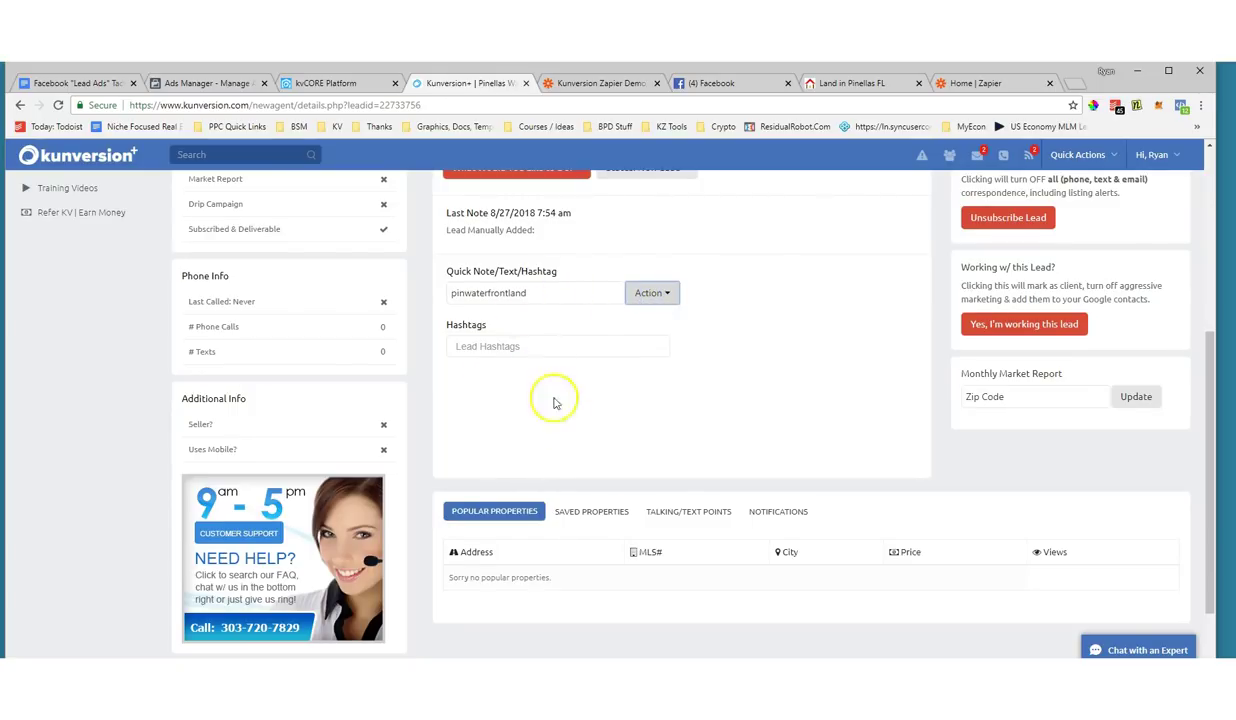
scroll(556, 300, "up", 1)
left_click(642, 360)
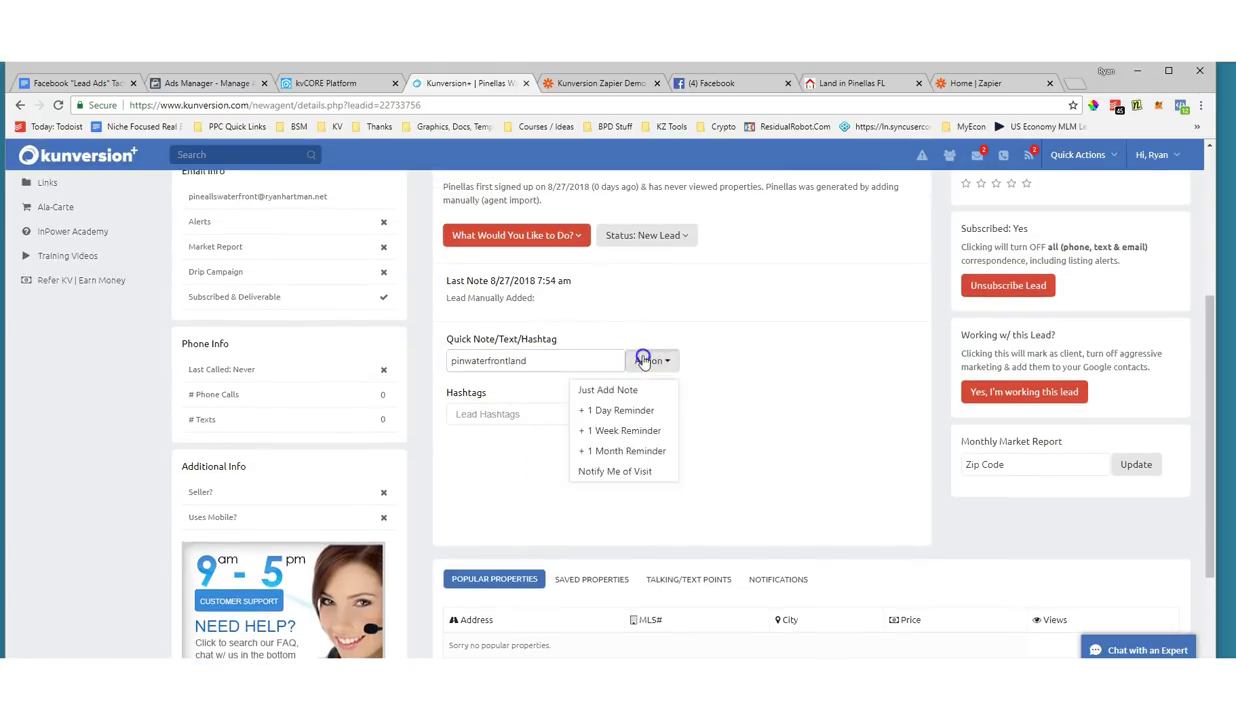
left_click(602, 390)
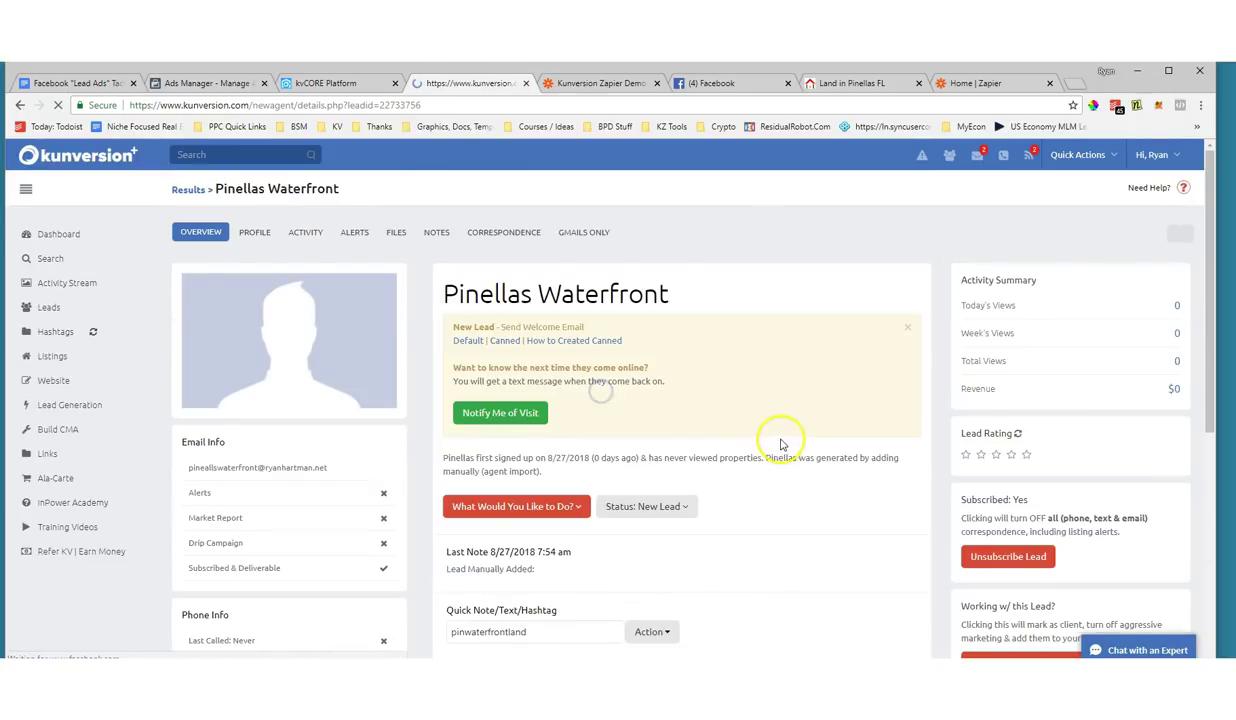
scroll(745, 403, "down", 2)
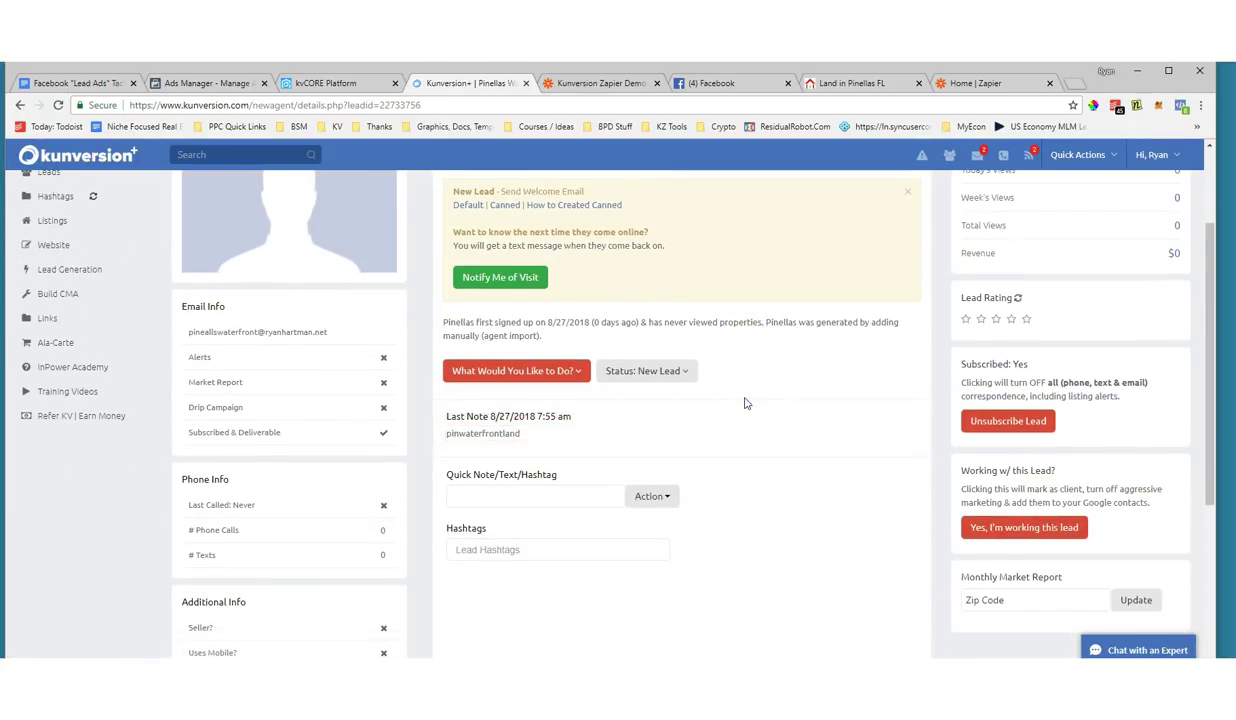
scroll(742, 403, "down", 1)
scroll(537, 362, "up", 3)
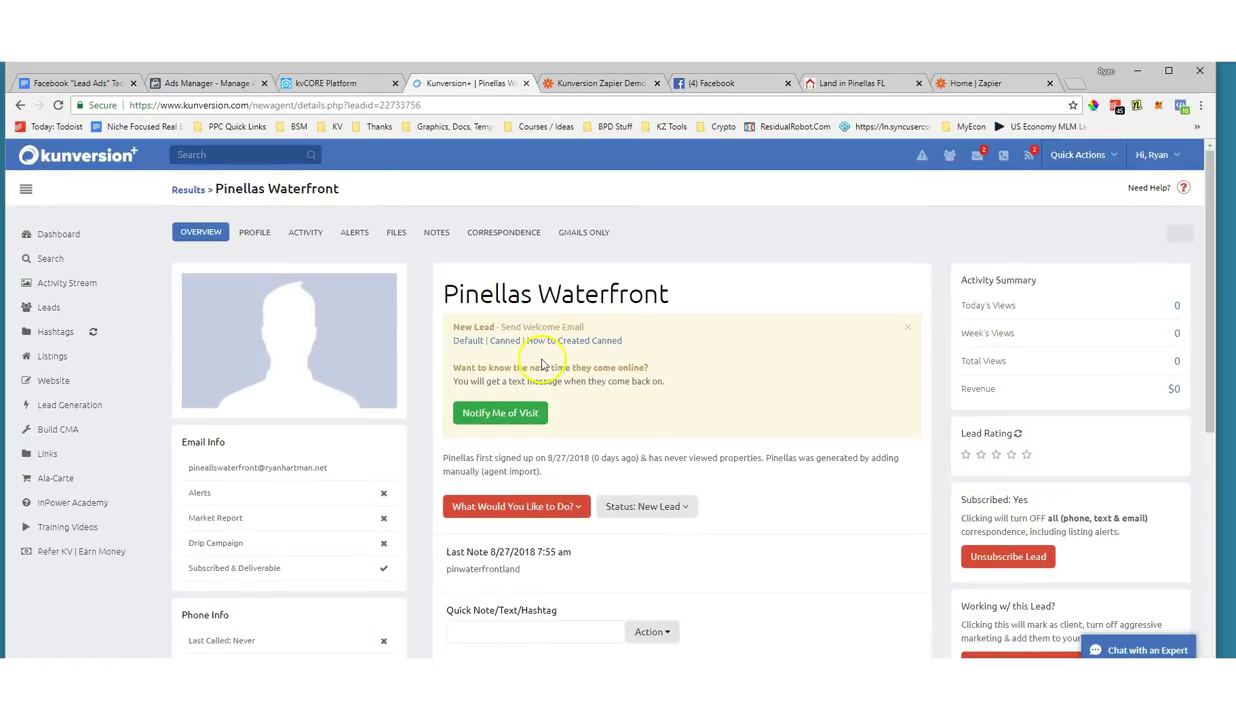
Open the Kunversion account settings and find the sections for adding drip emails and a new drip campaign.
left_click(1077, 158)
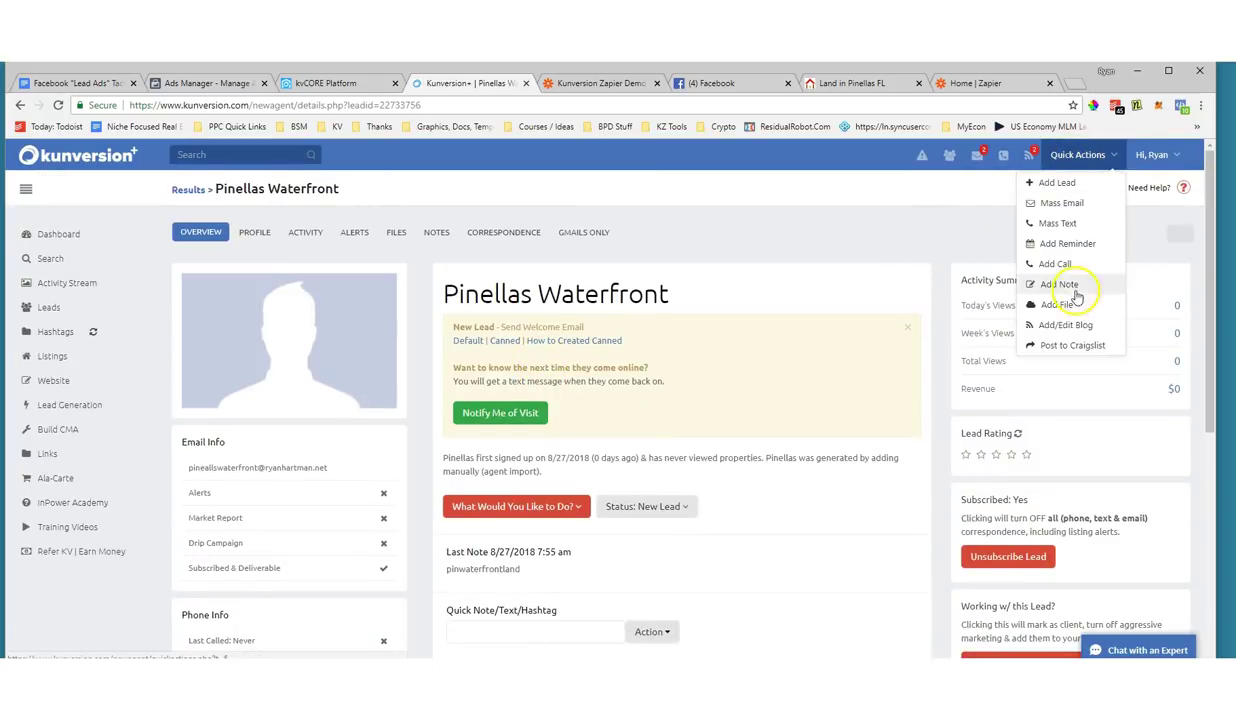
left_click(1141, 155)
left_click(1108, 183)
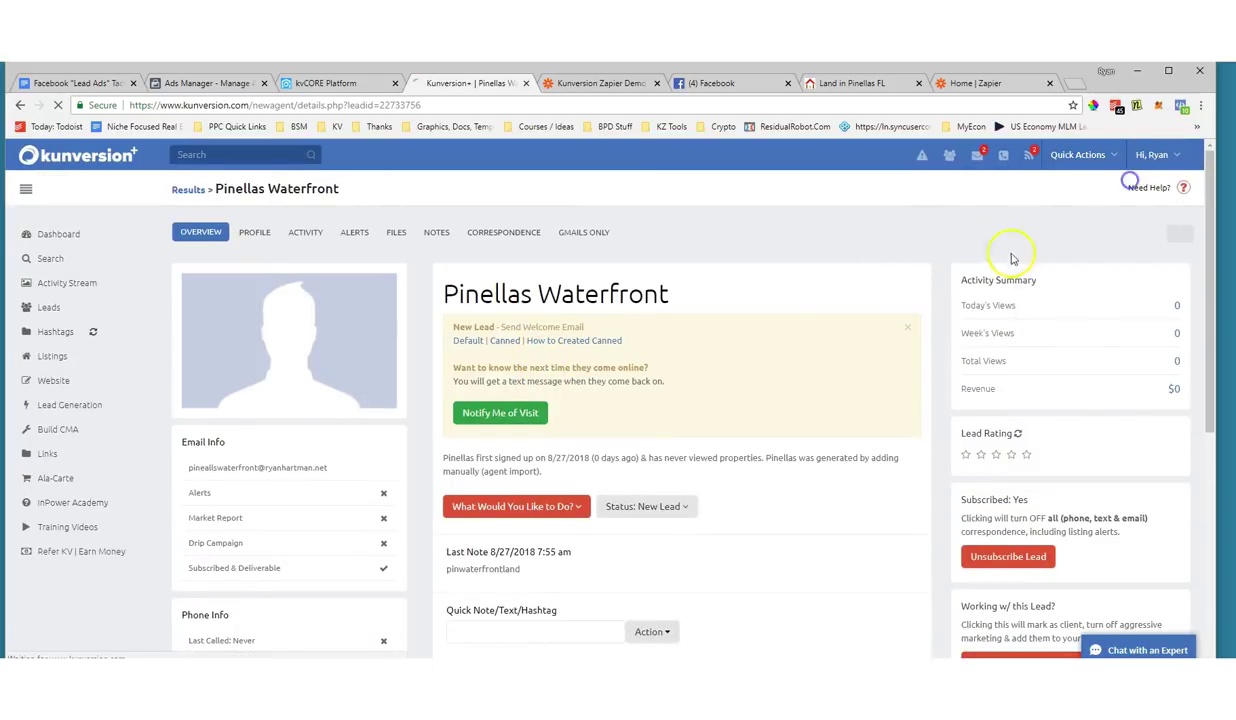
scroll(602, 303, "down", 15)
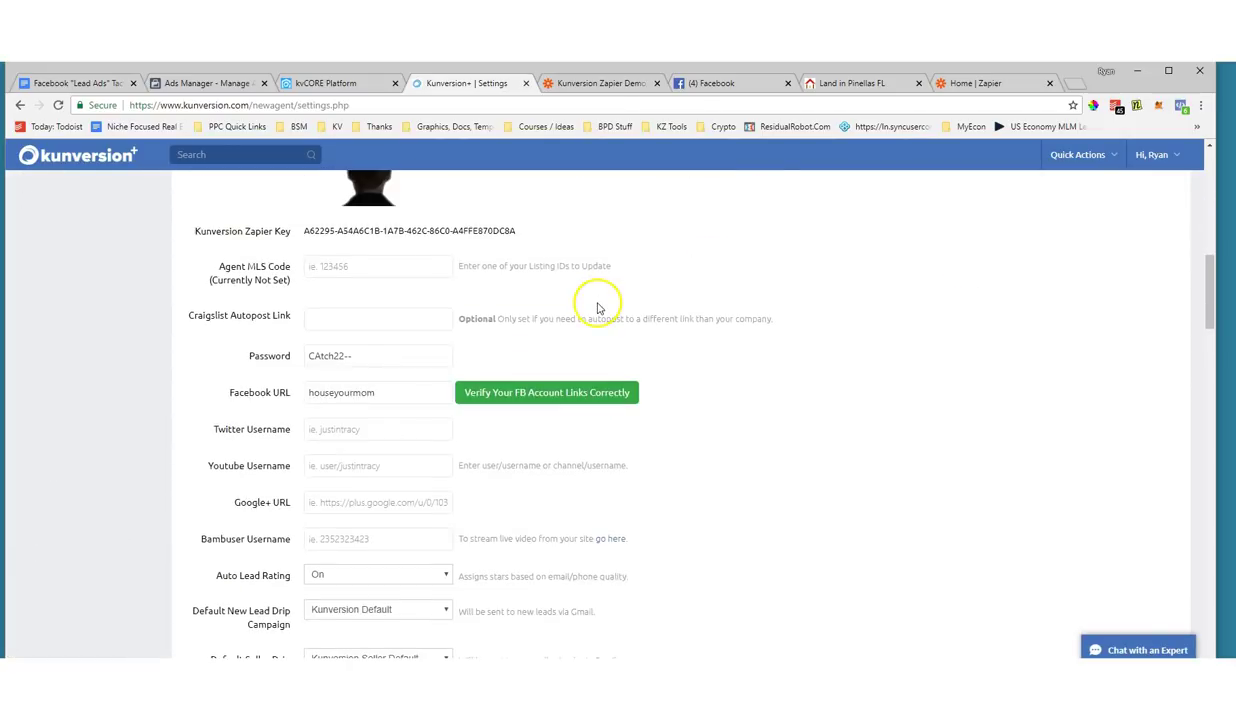
scroll(598, 305, "down", 5)
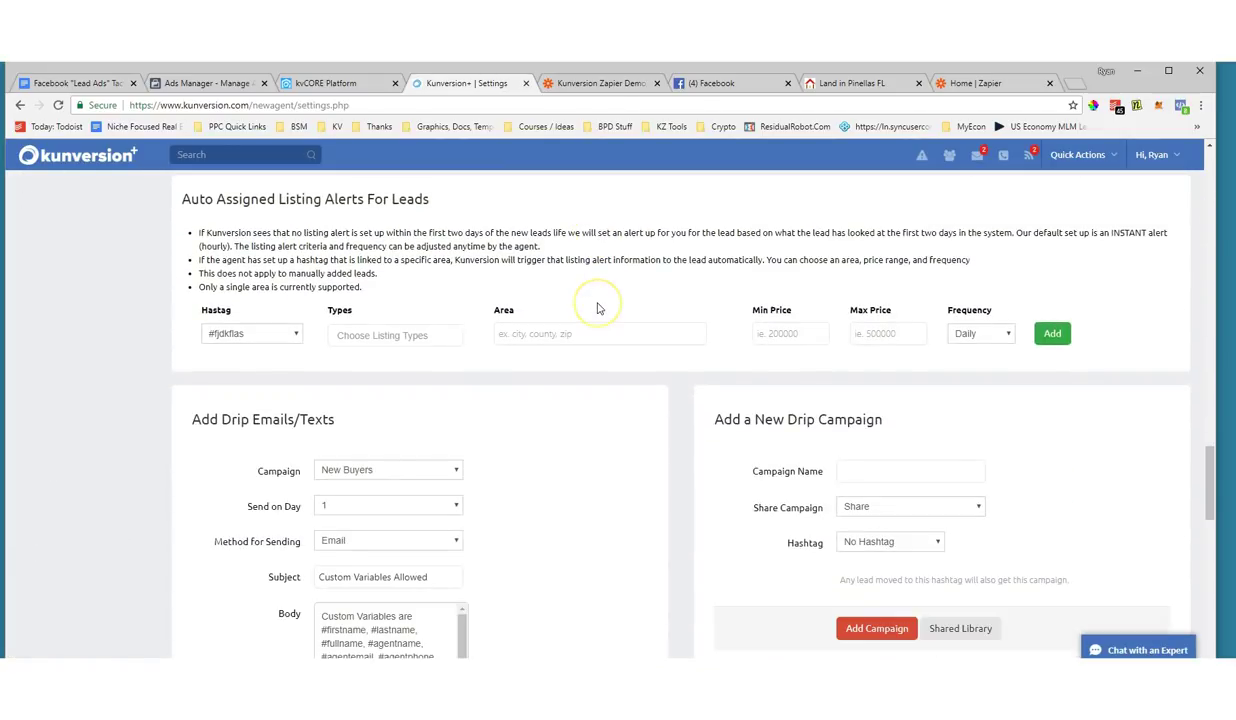
scroll(598, 308, "down", 2)
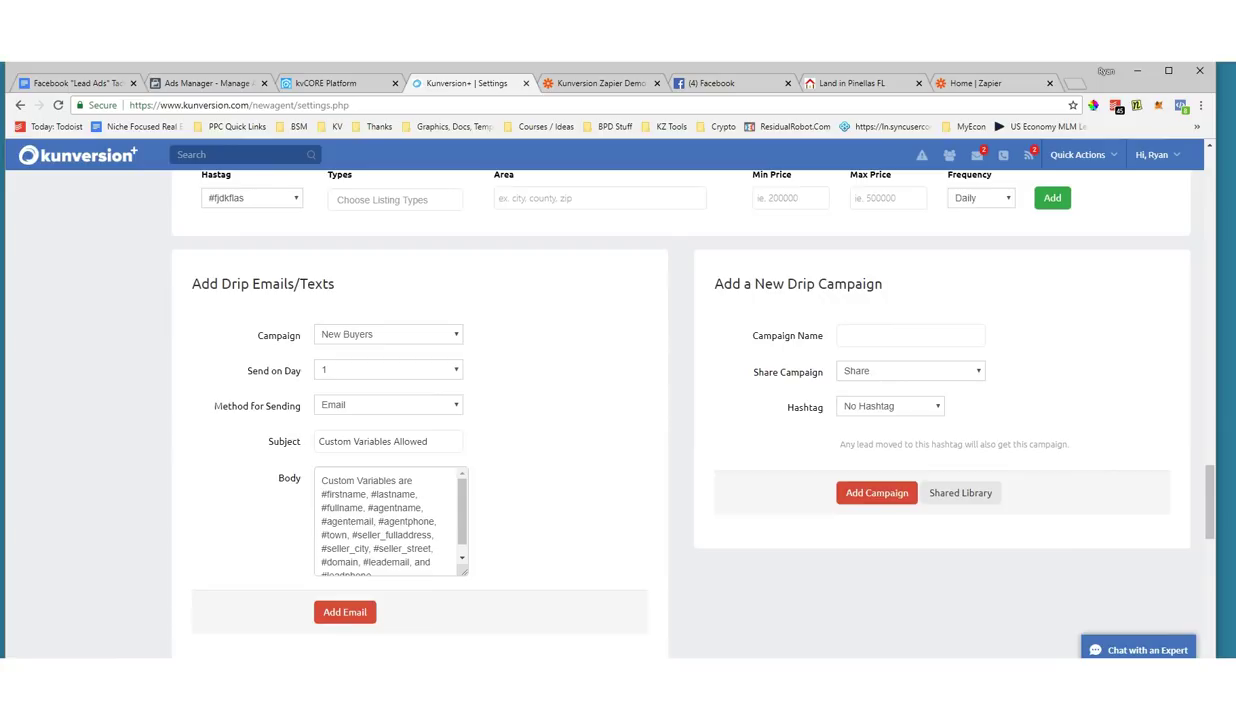
Mark the "Add Drip Emails/Texts" and "Add a New Drip Campaign" headings with red circles and an arrow, and clear the markings.
mouse_move(296, 258)
left_mouse_down()
mouse_move(204, 254)
mouse_move(352, 276)
mouse_move(200, 232)
left_mouse_up()
mouse_move(728, 240)
left_mouse_down()
mouse_move(971, 295)
mouse_move(637, 262)
left_mouse_up()
mouse_move(1048, 258)
left_mouse_down()
mouse_move(979, 312)
mouse_move(1024, 309)
left_mouse_up()
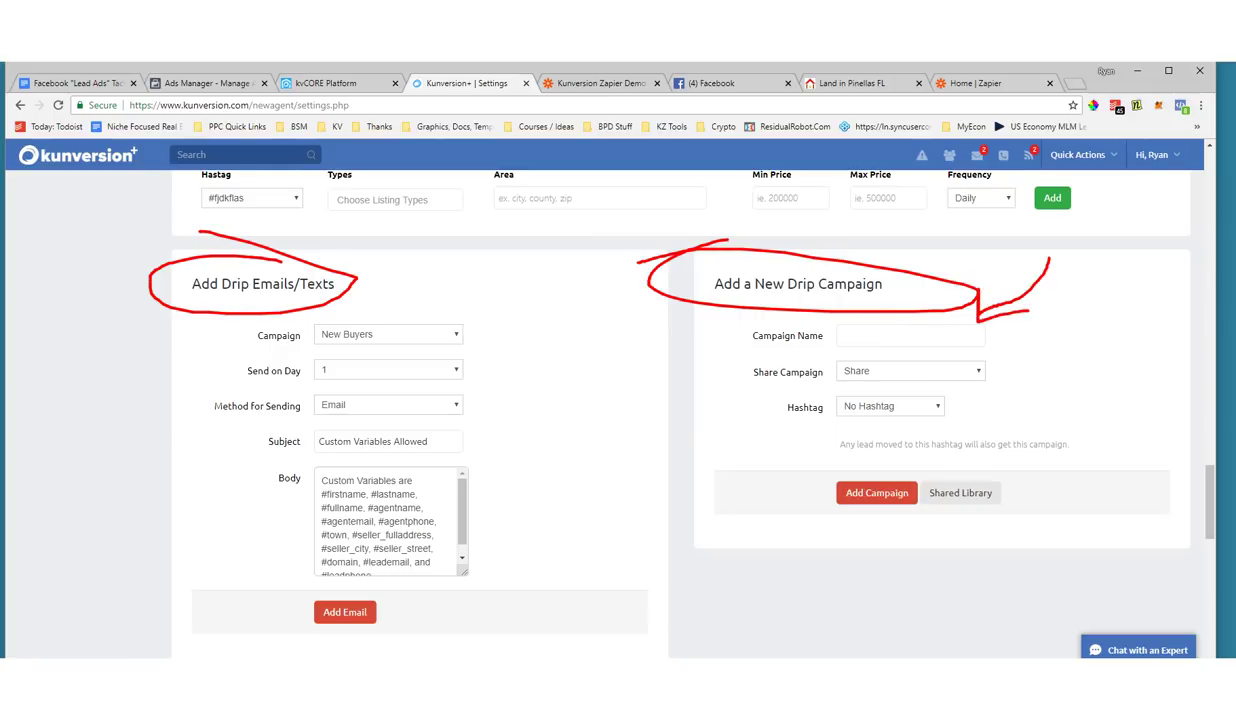
key("Escape")
Fill in a new drip campaign named Pinellas Waterfront Land set to Don't Share, and look through the available hashtags.
left_click(870, 334)
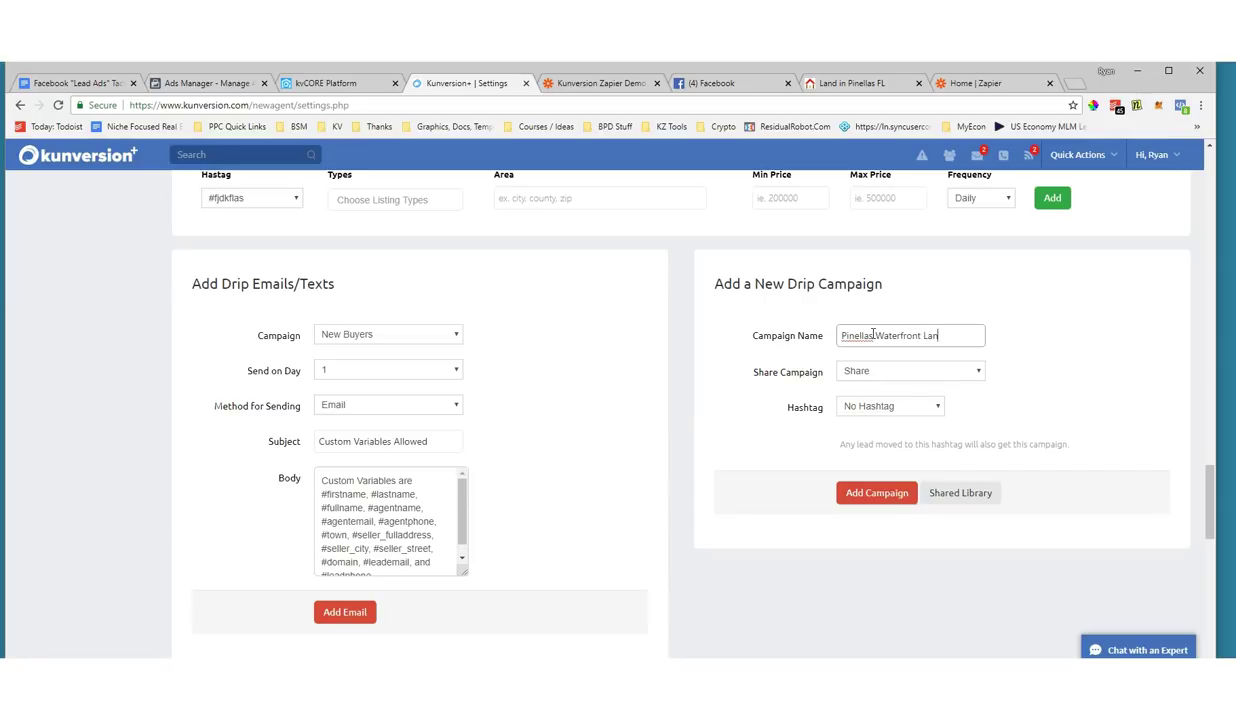
left_click(877, 376)
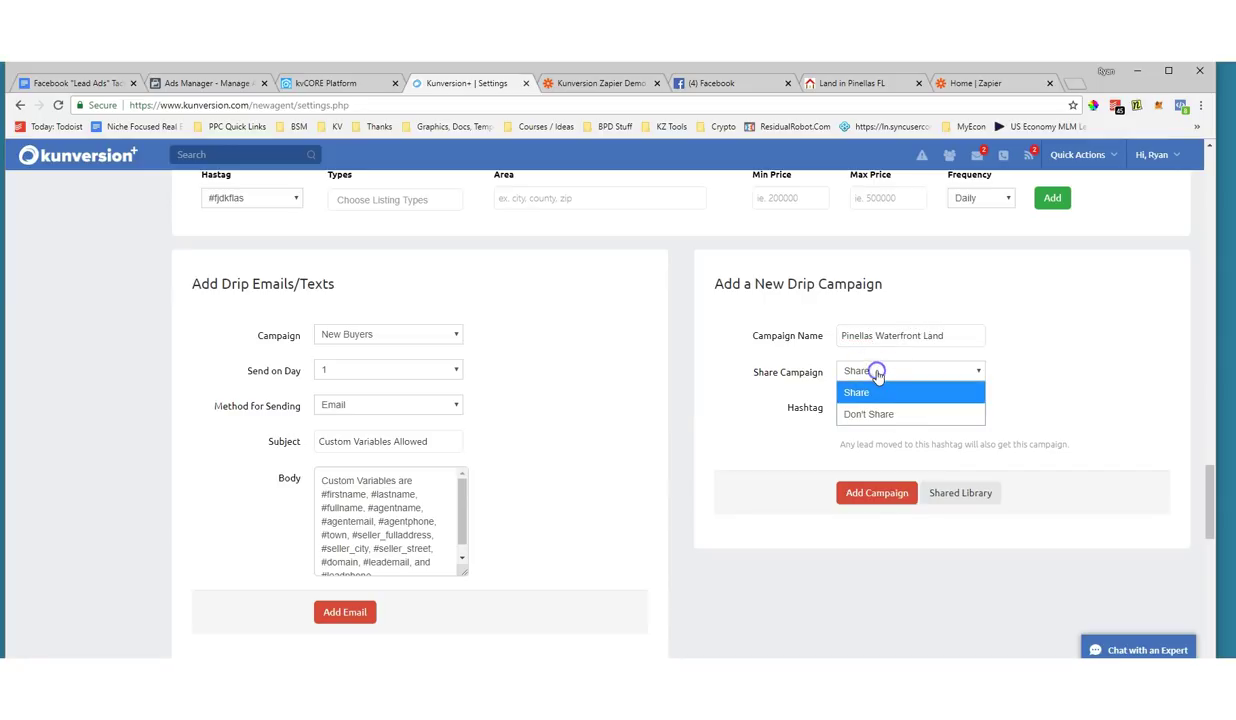
left_click(857, 413)
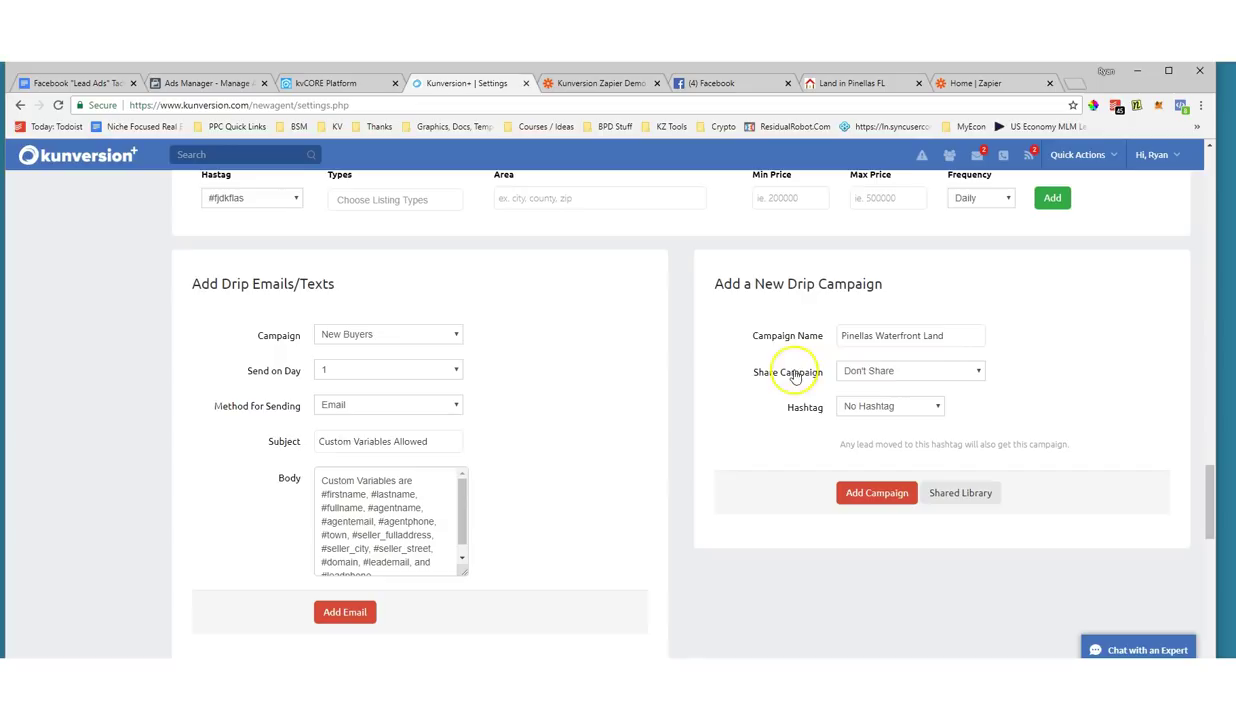
scroll(707, 393, "down", 1)
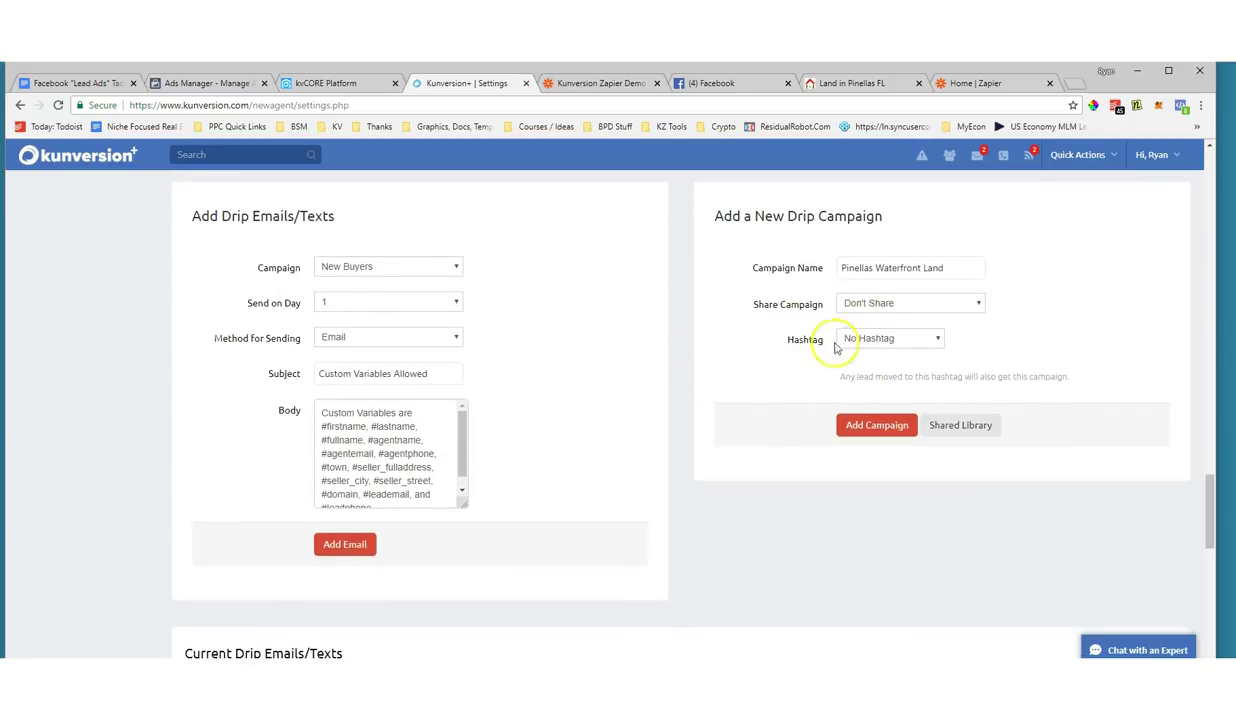
left_click(868, 341)
left_click(790, 352)
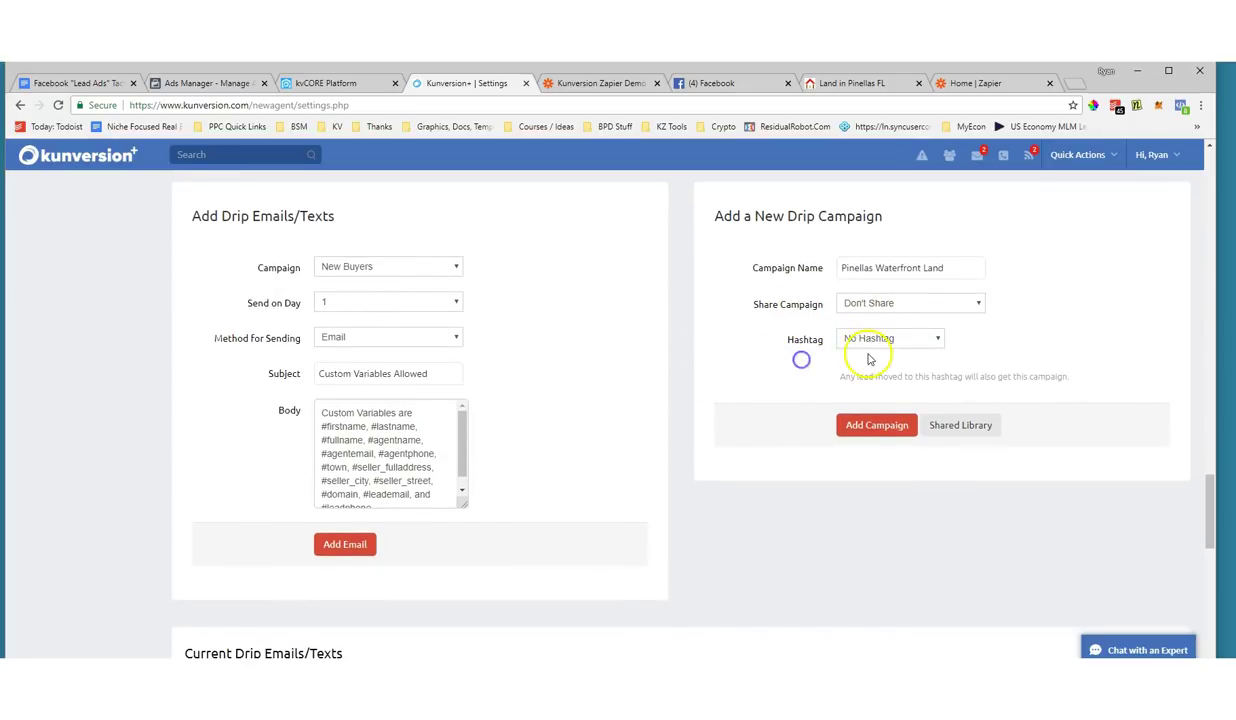
left_click(880, 347)
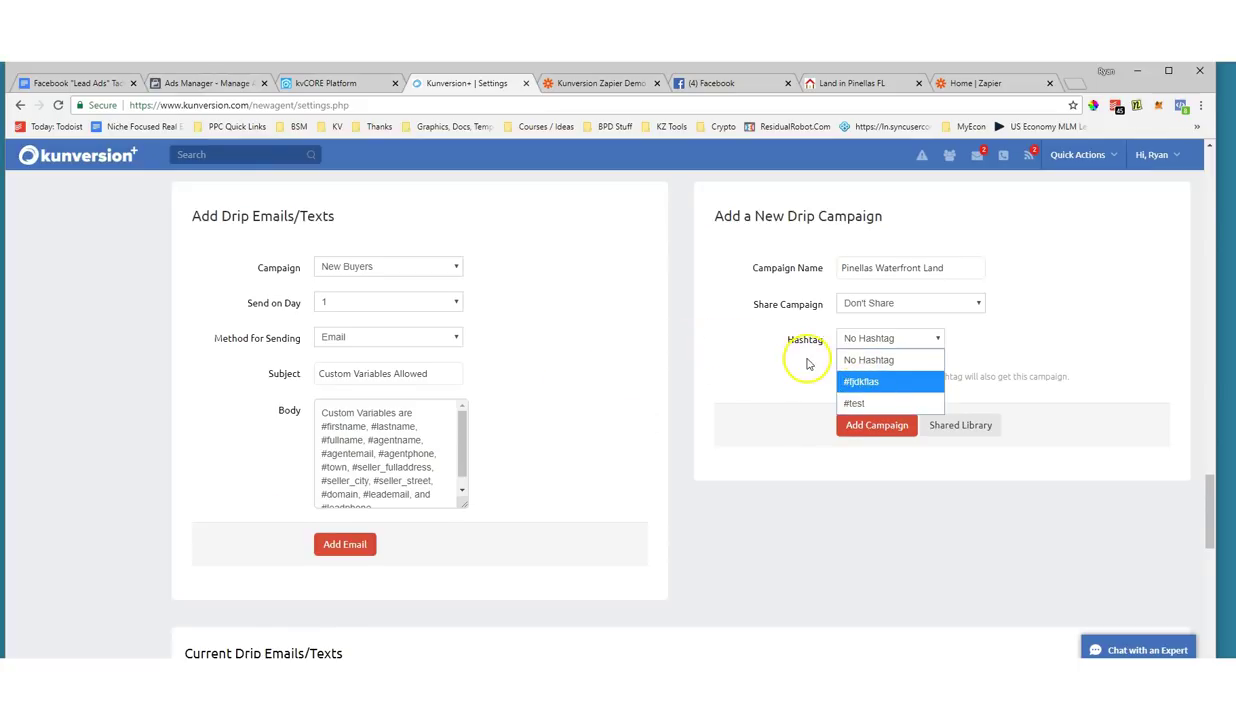
left_click(850, 361)
left_click(863, 403)
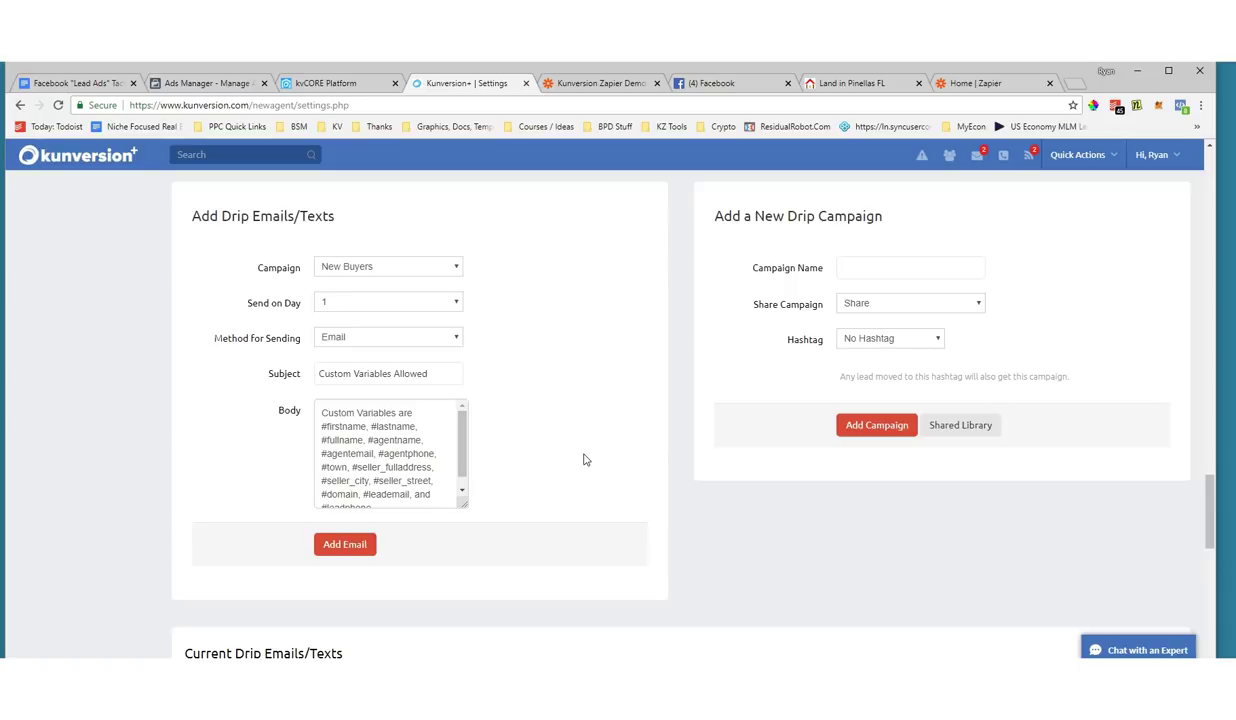
Fill in the new drip campaign with hashtag #pinellaswaterfrontland, Don't Share, and the name "Pinealls Waterfront Land".
left_click(875, 338)
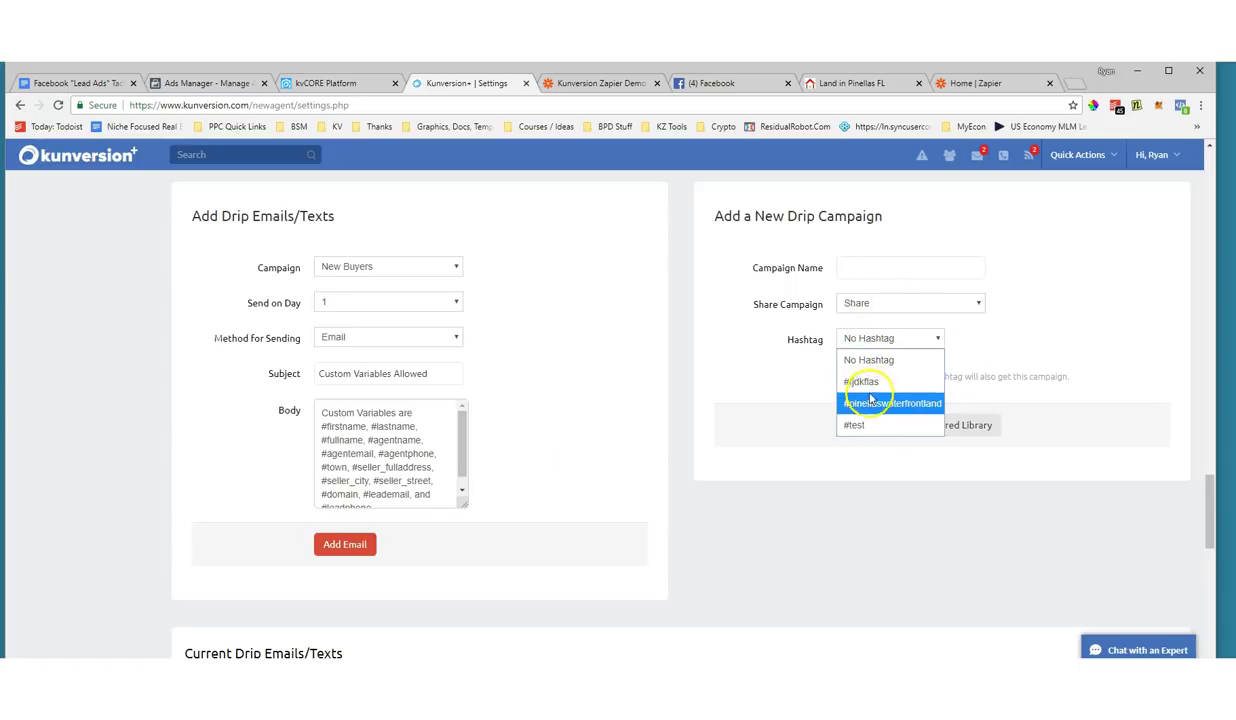
left_click(870, 402)
left_click(899, 303)
left_click(886, 345)
left_click(887, 266)
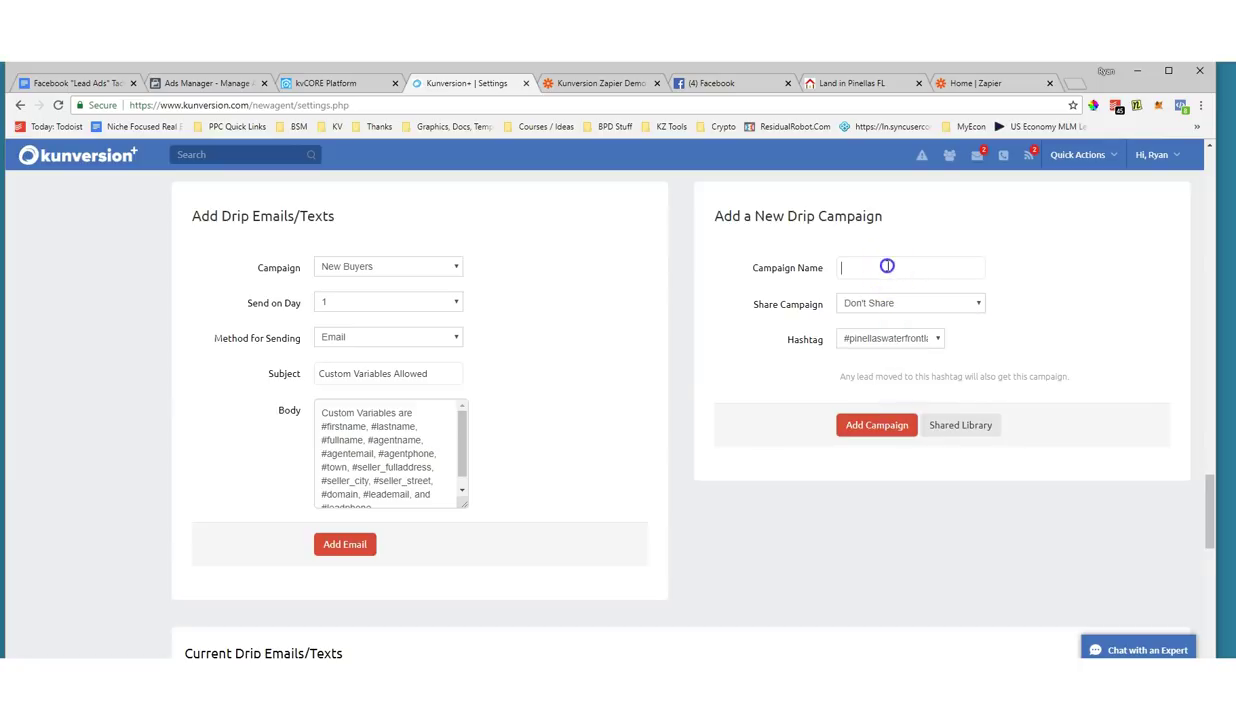
type("p")
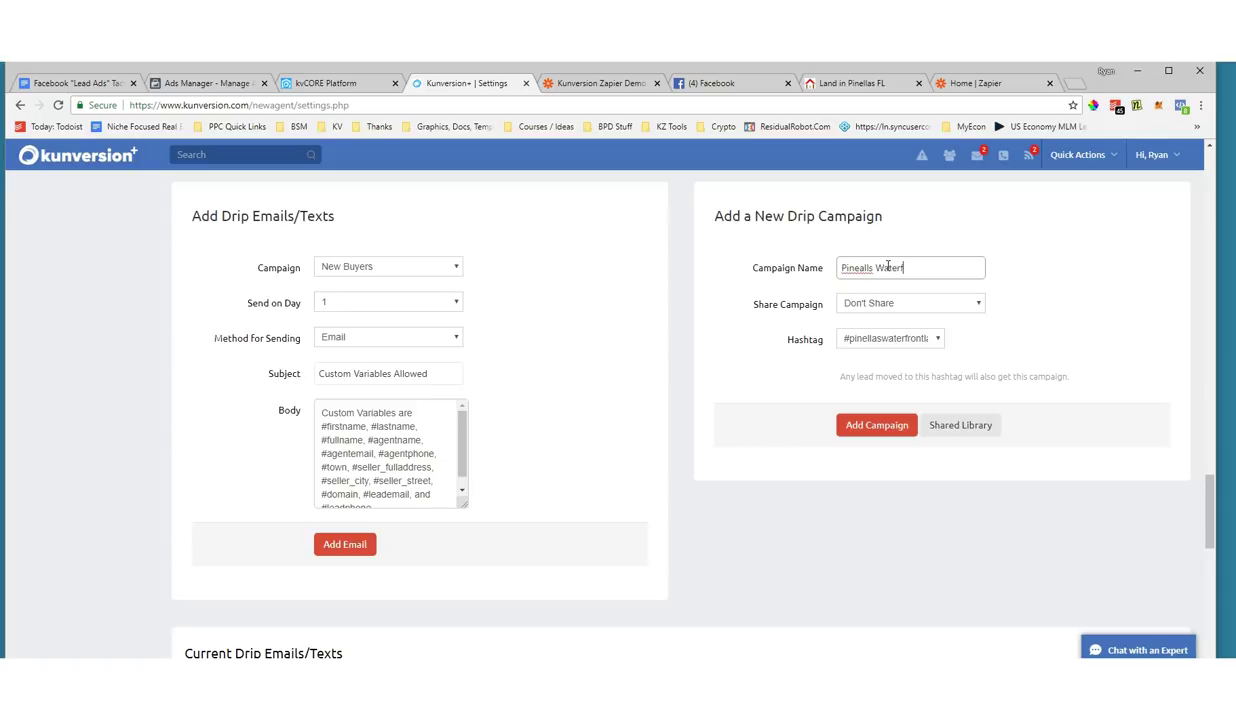
type("ineails Waterfront Land")
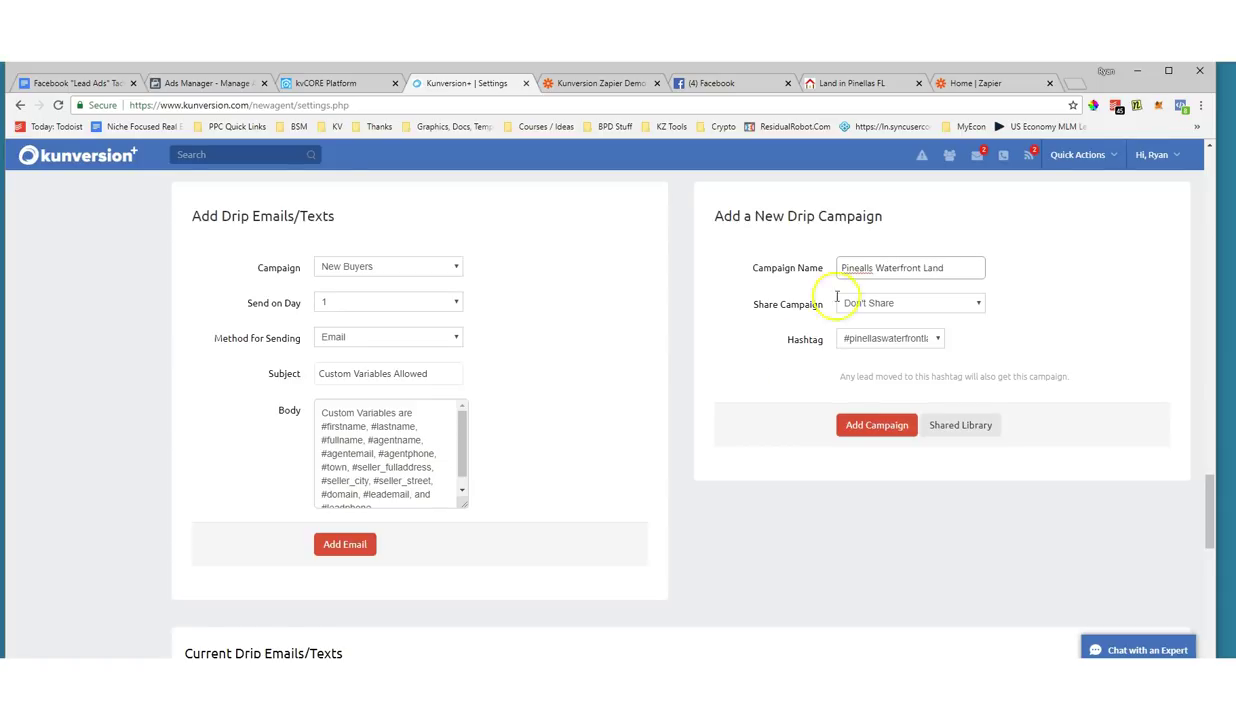
Highlight the "Add a New Drip Campaign" heading above the filled-in campaign form.
scroll(166, 395, "up", 2)
scroll(890, 368, "down", 1)
left_click_drag(712, 352, 891, 357)
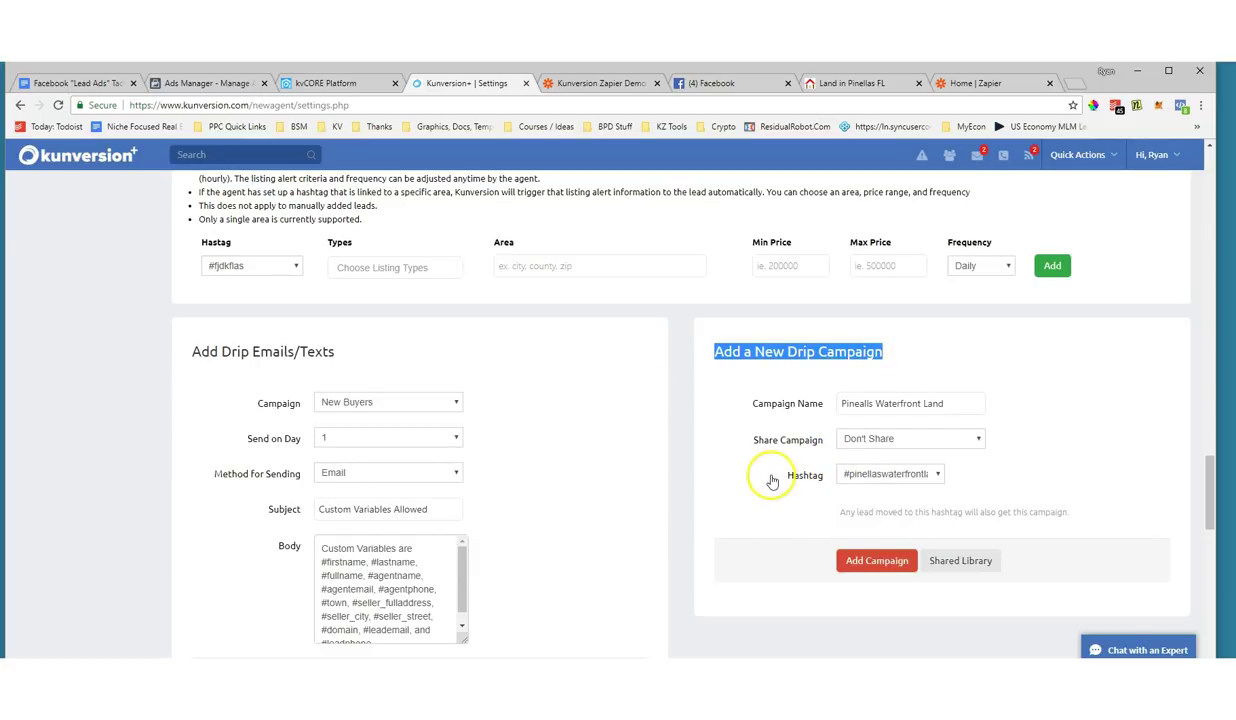
Add the filled-in Pinealls Waterfront Land drip campaign and highlight its name where it is listed among the campaigns.
left_click_drag(772, 476, 820, 475)
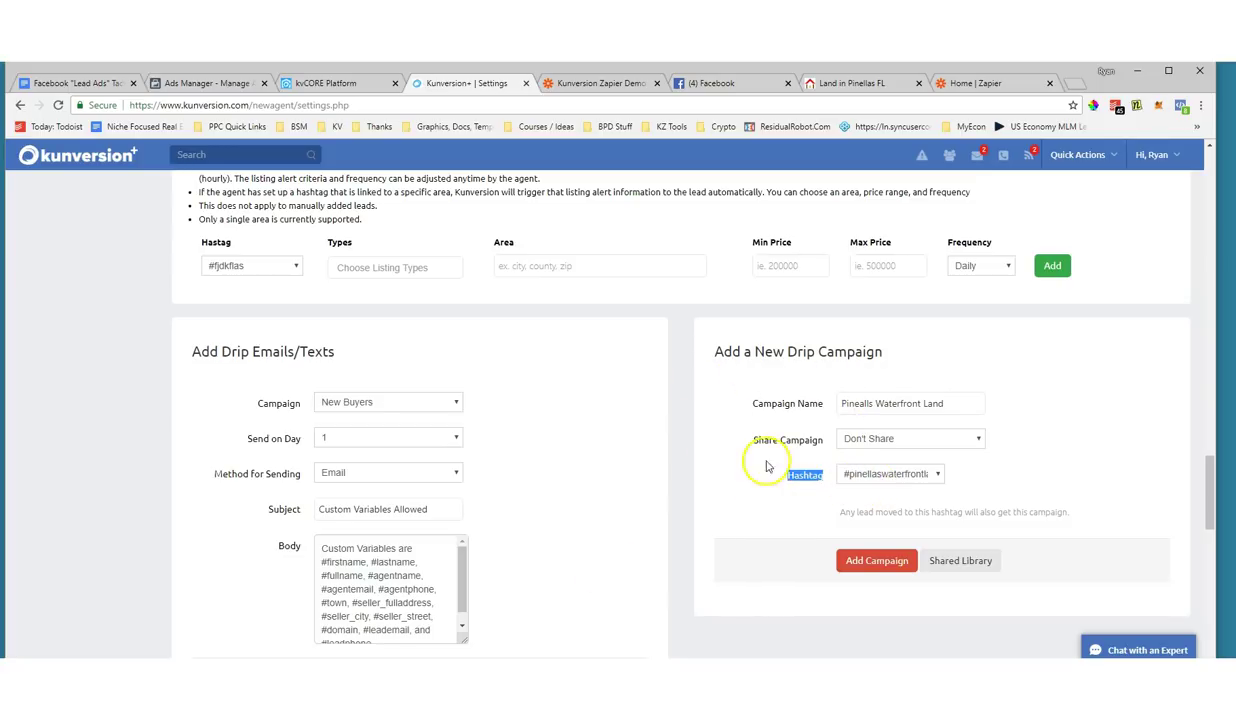
left_click(857, 560)
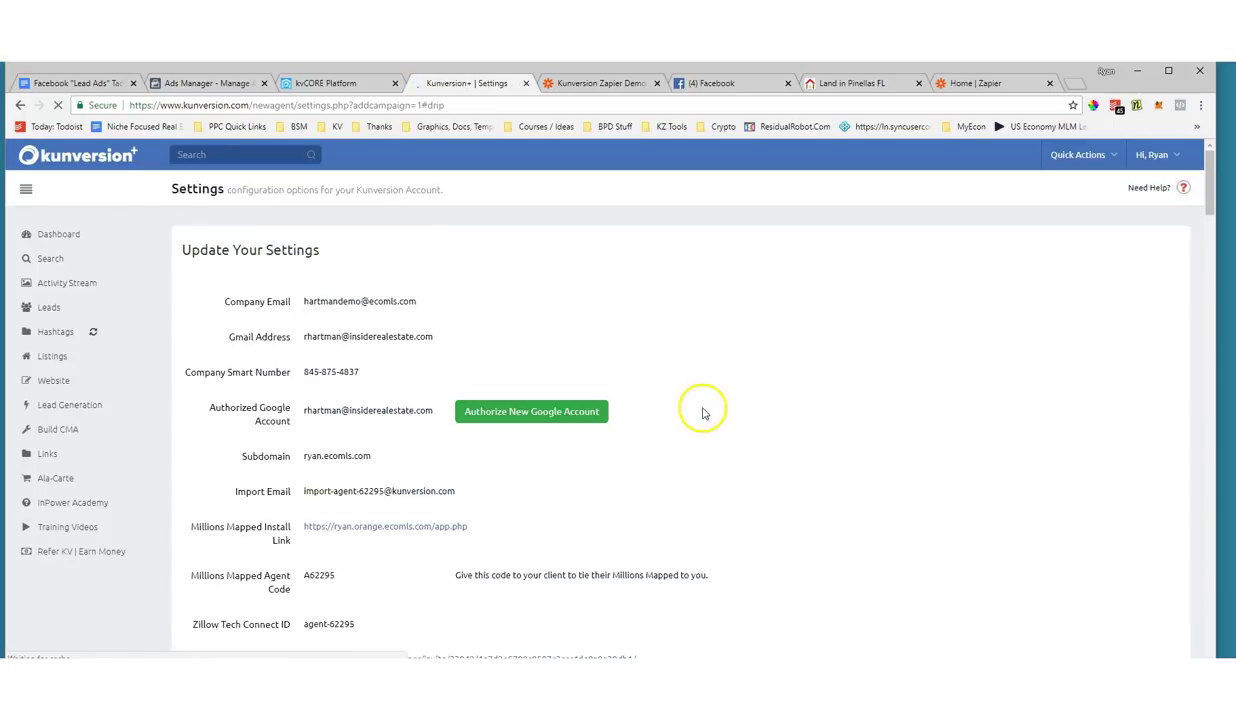
scroll(615, 360, "down", 10)
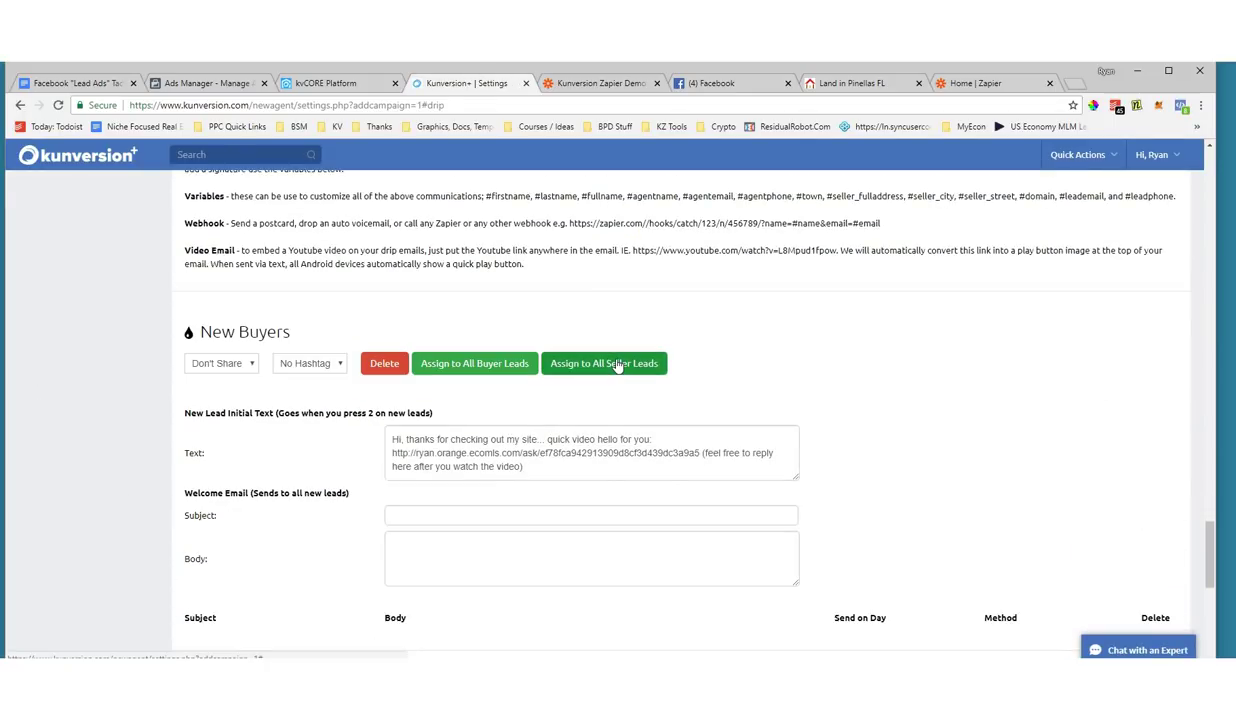
scroll(617, 365, "down", 5)
scroll(617, 365, "up", 1)
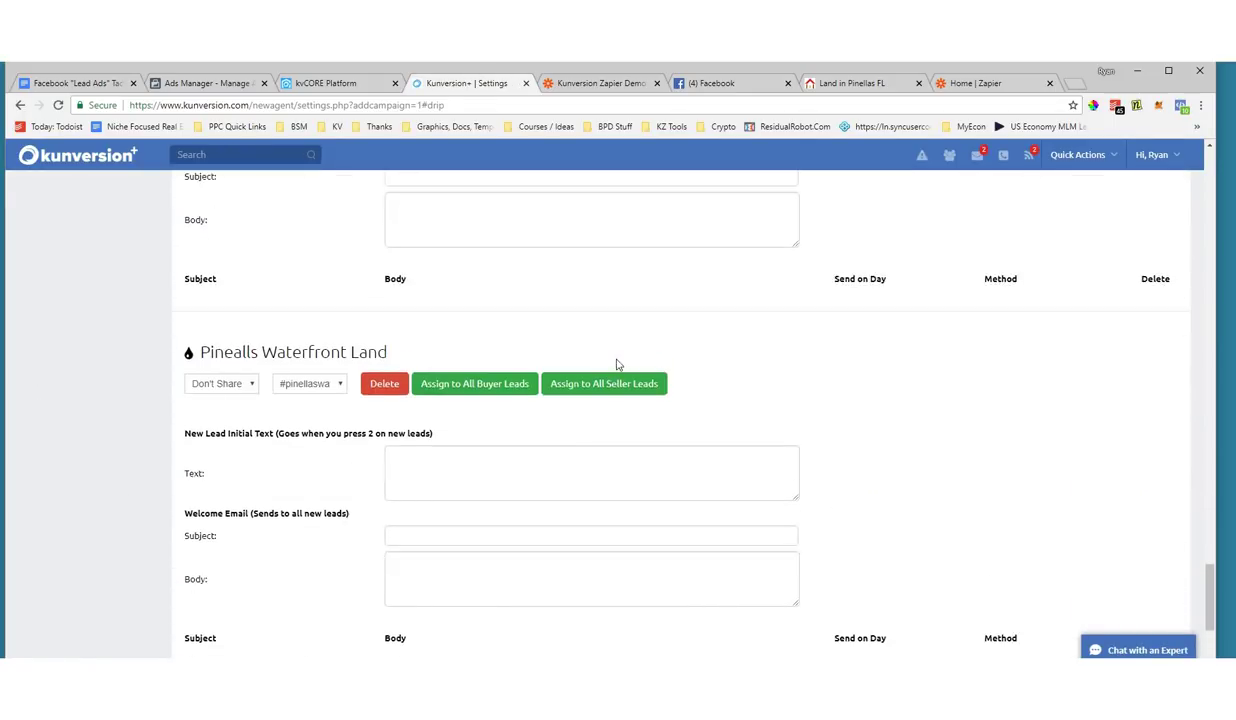
scroll(616, 364, "down", 1)
left_click_drag(215, 286, 389, 290)
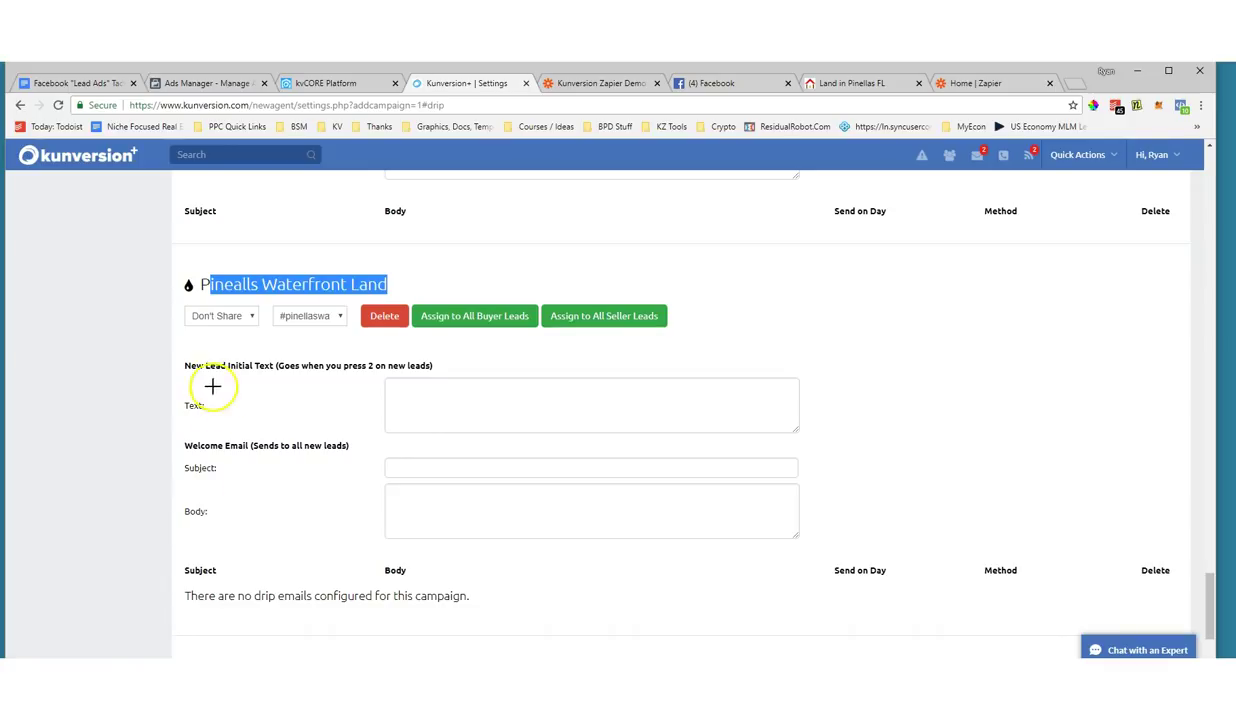
Circle the New Lead Initial Text heading and enter "Hi, thanks for accessing the Waterfront Land Listings... are you thinking about building in Pinellas county soon, or maybe just holding for investment?".
mouse_move(204, 352)
left_mouse_down()
mouse_move(174, 362)
mouse_move(313, 390)
mouse_move(452, 368)
mouse_move(286, 337)
mouse_move(178, 348)
left_mouse_up()
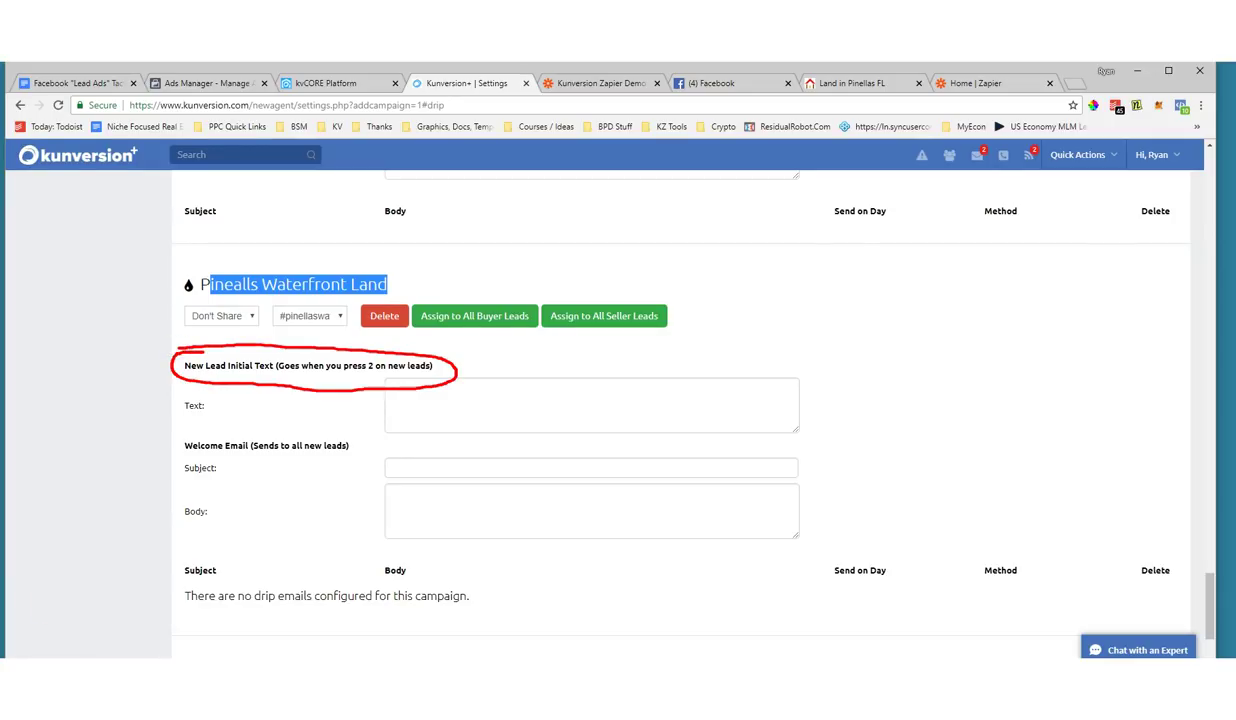
left_click(462, 389)
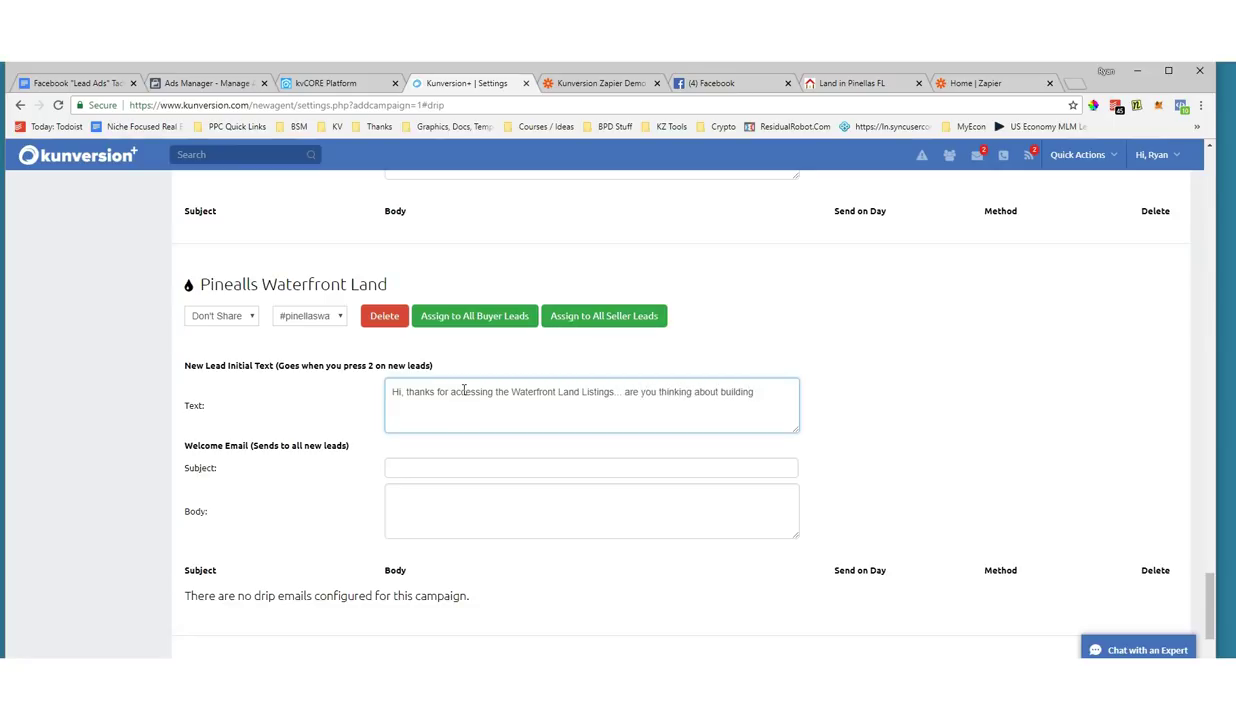
type("las county soon, or maybe just holding for investment?")
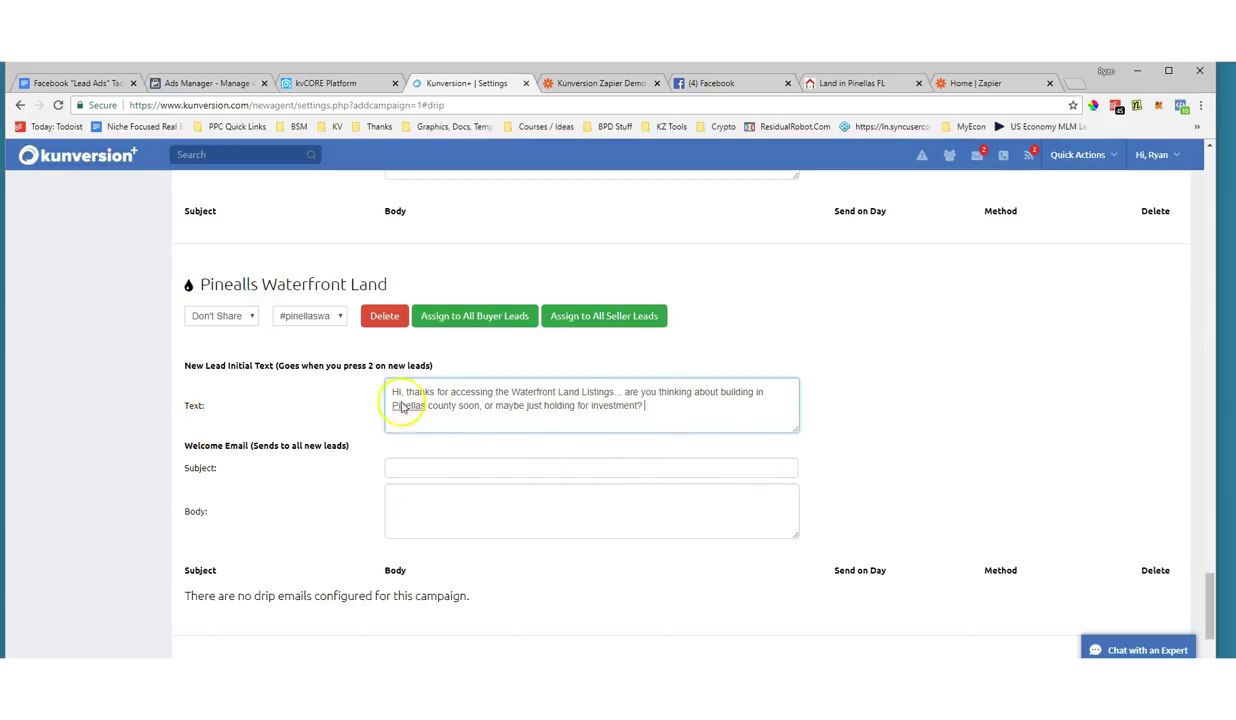
left_click_drag(645, 406, 378, 392)
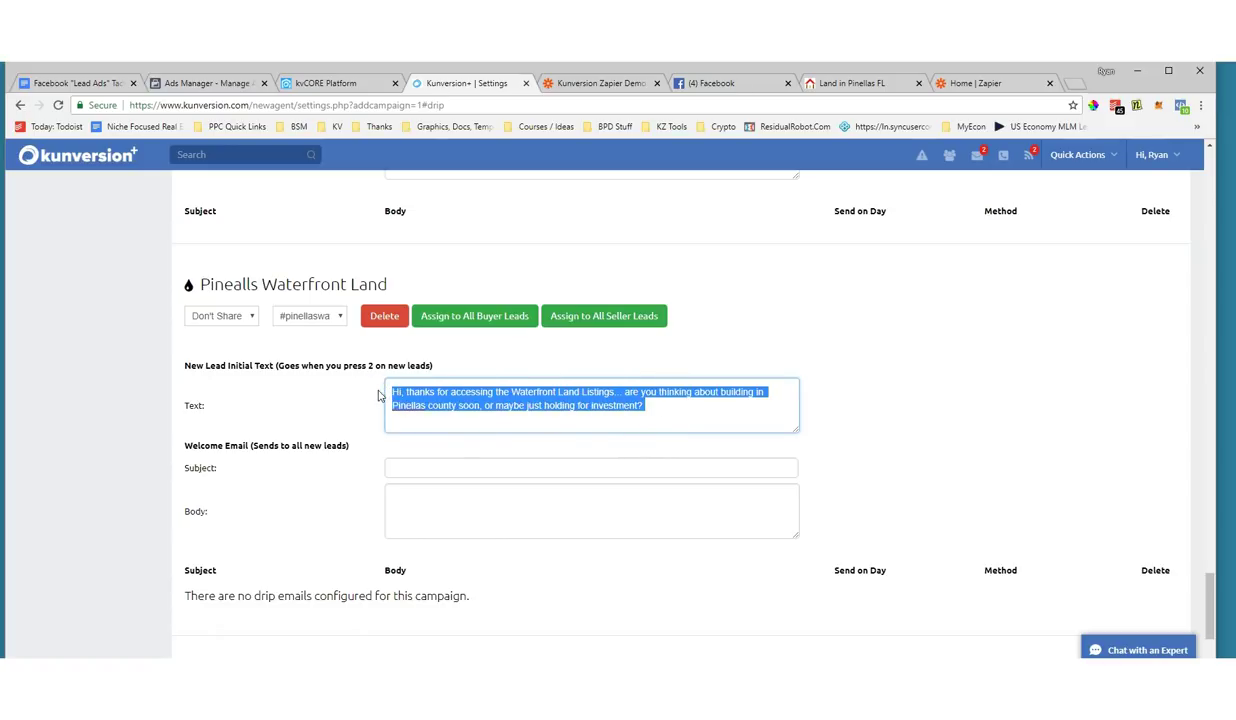
left_click(425, 469)
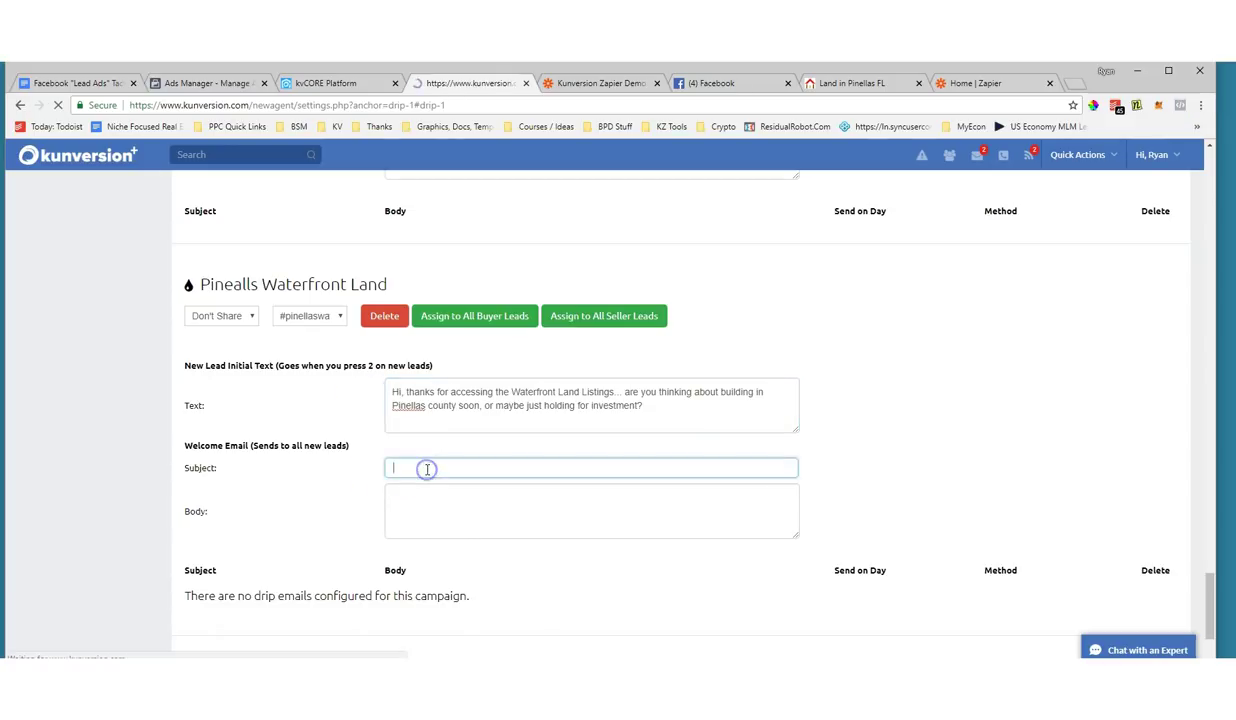
Enter "Your Pinellas Waterfront Land List" as the welcome email subject of the New Buyers campaign and select that text.
scroll(331, 455, "down", 3)
left_click(442, 360)
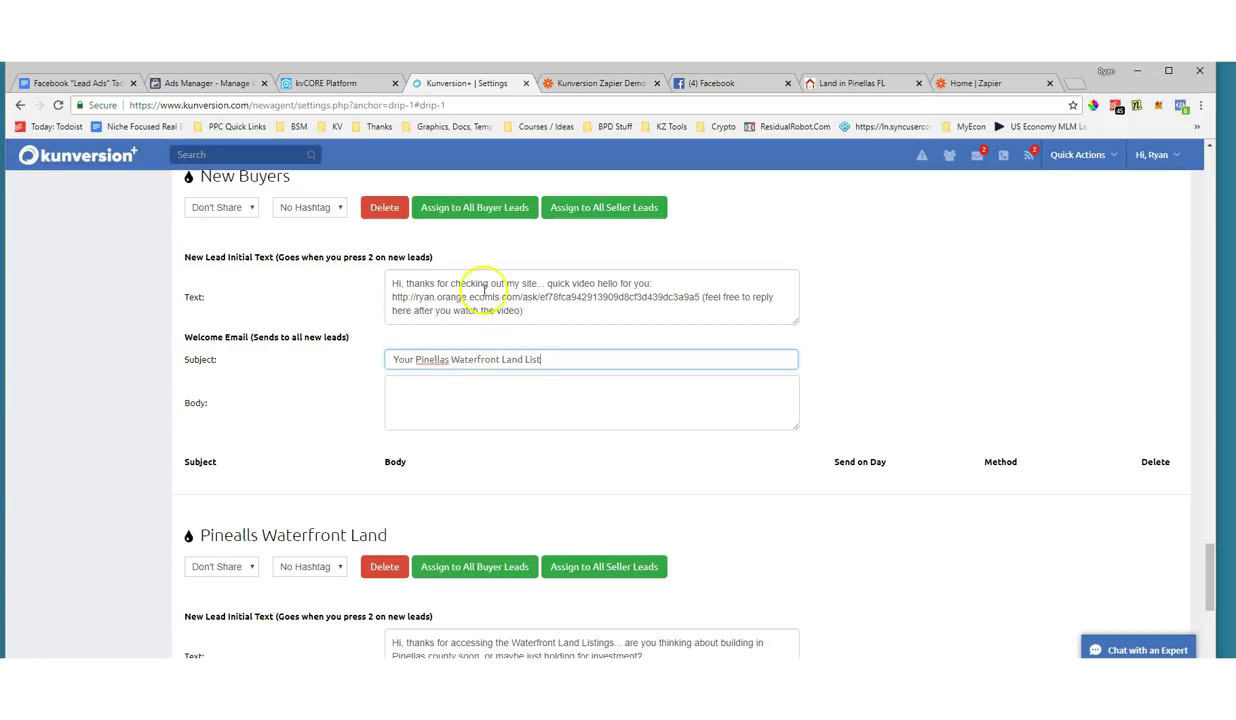
scroll(543, 316, "up", 1)
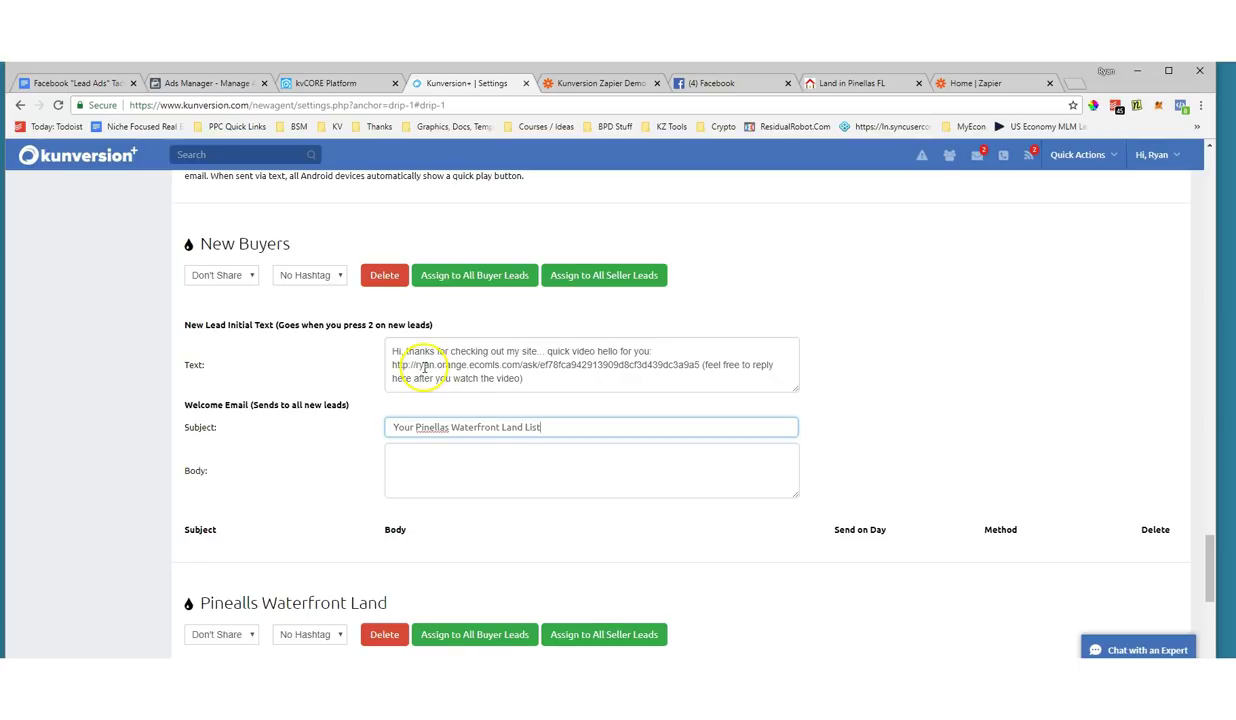
scroll(424, 367, "down", 4)
scroll(481, 342, "up", 2)
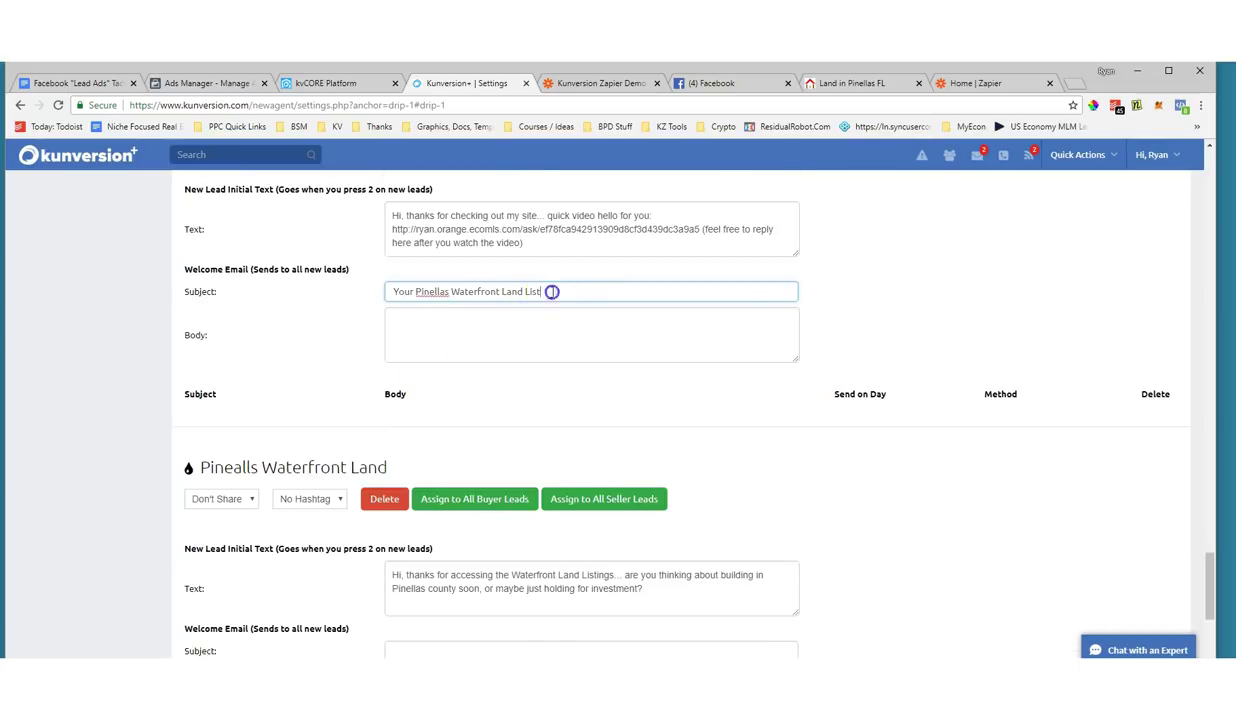
left_click_drag(551, 291, 326, 290)
Set the welcome email subject of the Pinealls Waterfront Land campaign to "Your Pinellas Waterfront Land List".
scroll(366, 357, "down", 2)
left_click(419, 516)
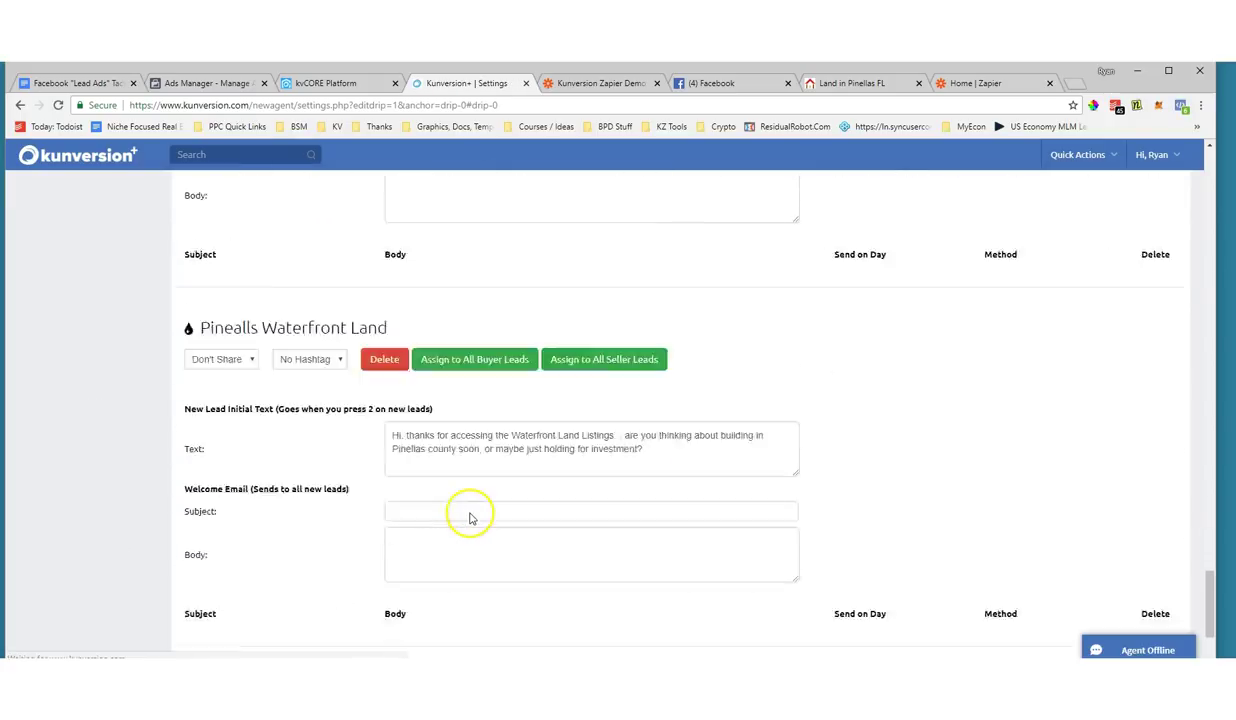
left_click(404, 451)
type("Your Pinellas Waterfront Land List")
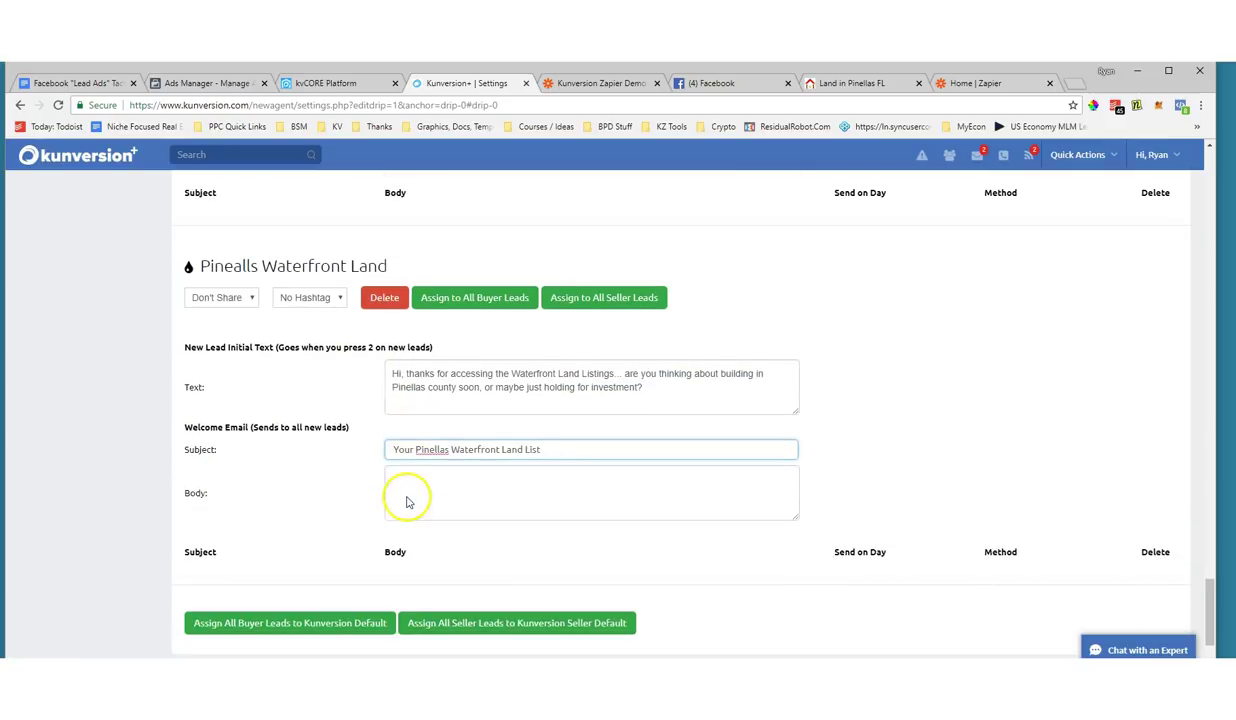
left_click(483, 488)
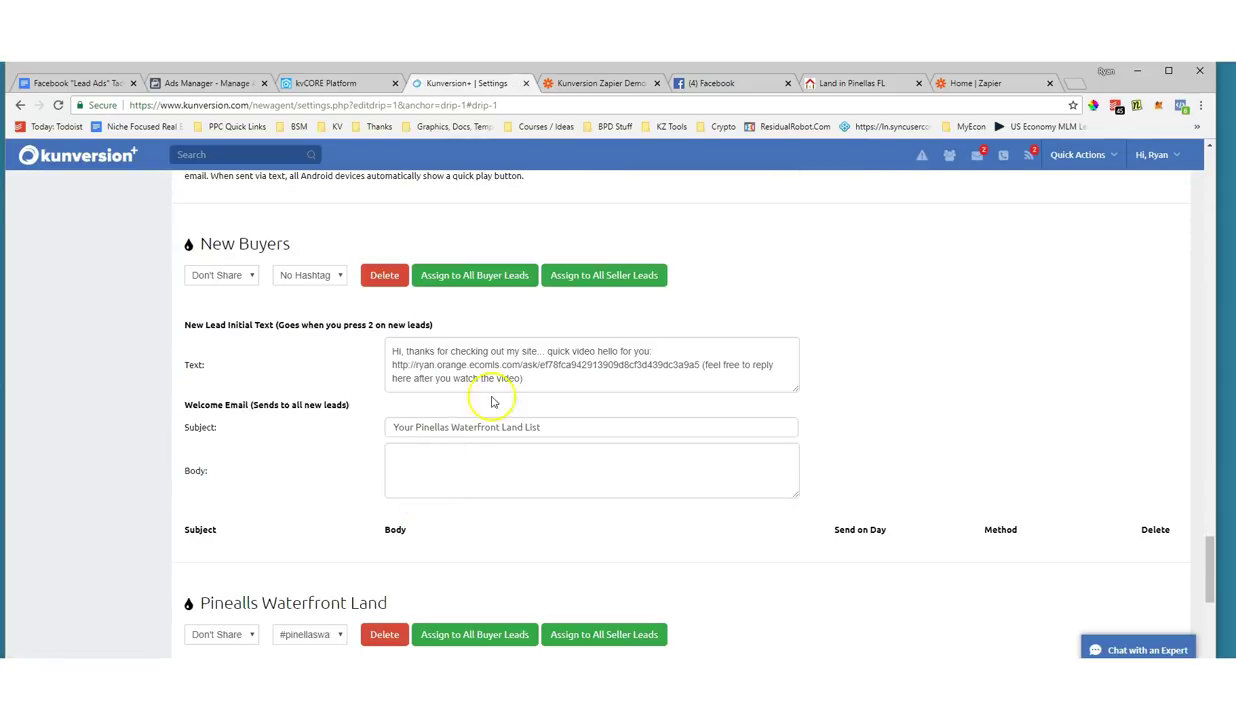
Clear the misplaced welcome email subject from the New Buyers campaign.
scroll(535, 420, "down", 4)
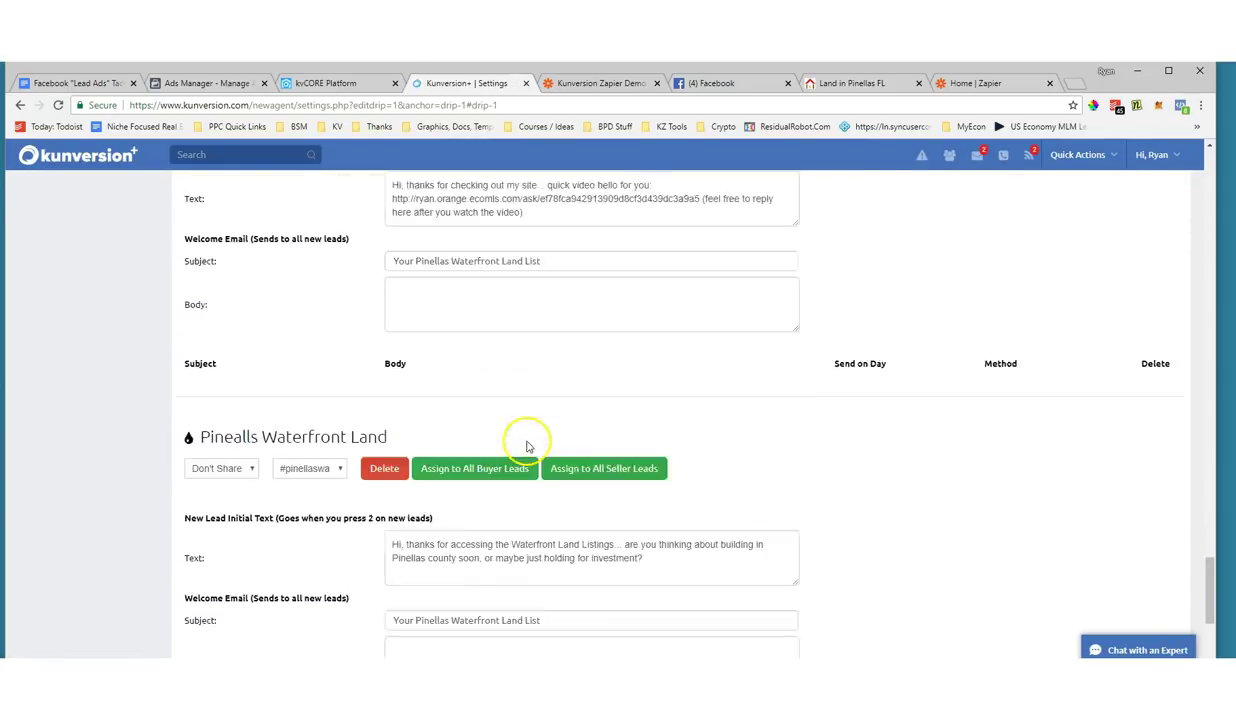
scroll(475, 330, "up", 2)
left_click_drag(545, 291, 331, 287)
key("BackSpace")
Copy the Pinealls Waterfront Land campaign's initial text message into its welcome email body.
scroll(475, 508, "down", 2)
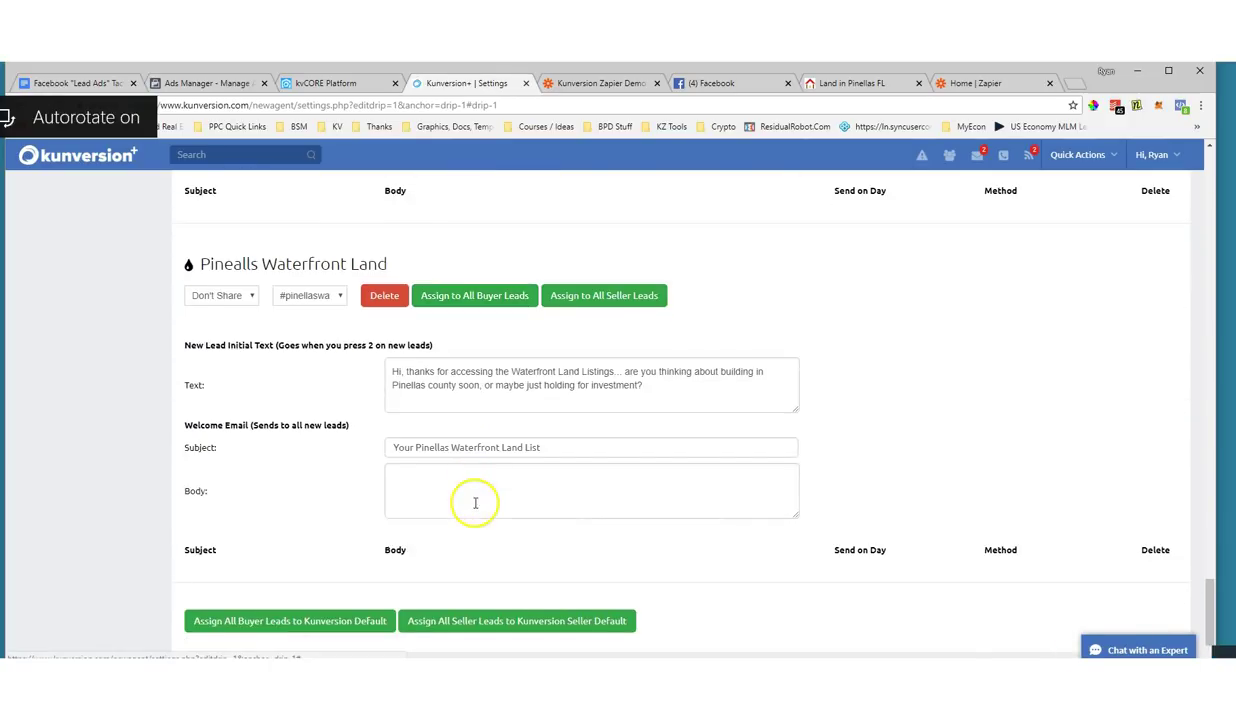
left_click(450, 474)
scroll(421, 485, "down", 5)
left_click(400, 405)
left_click_drag(394, 304, 610, 314)
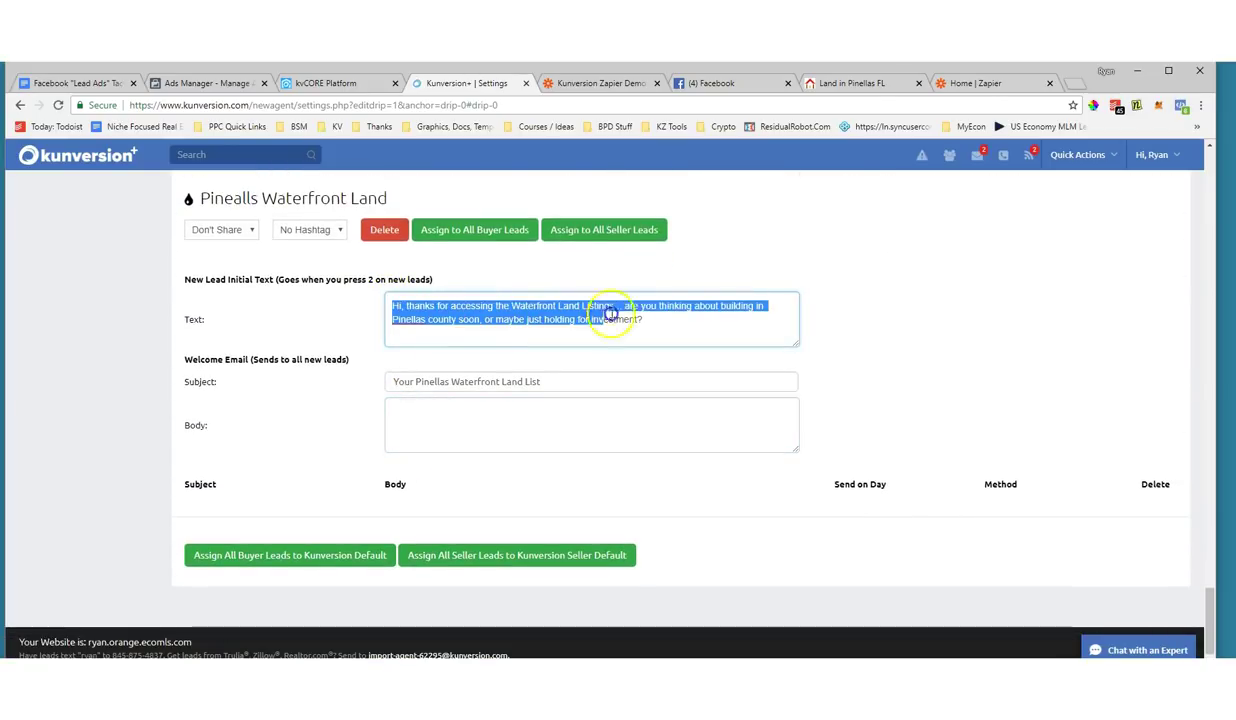
key("ctrl+c")
left_click(518, 438)
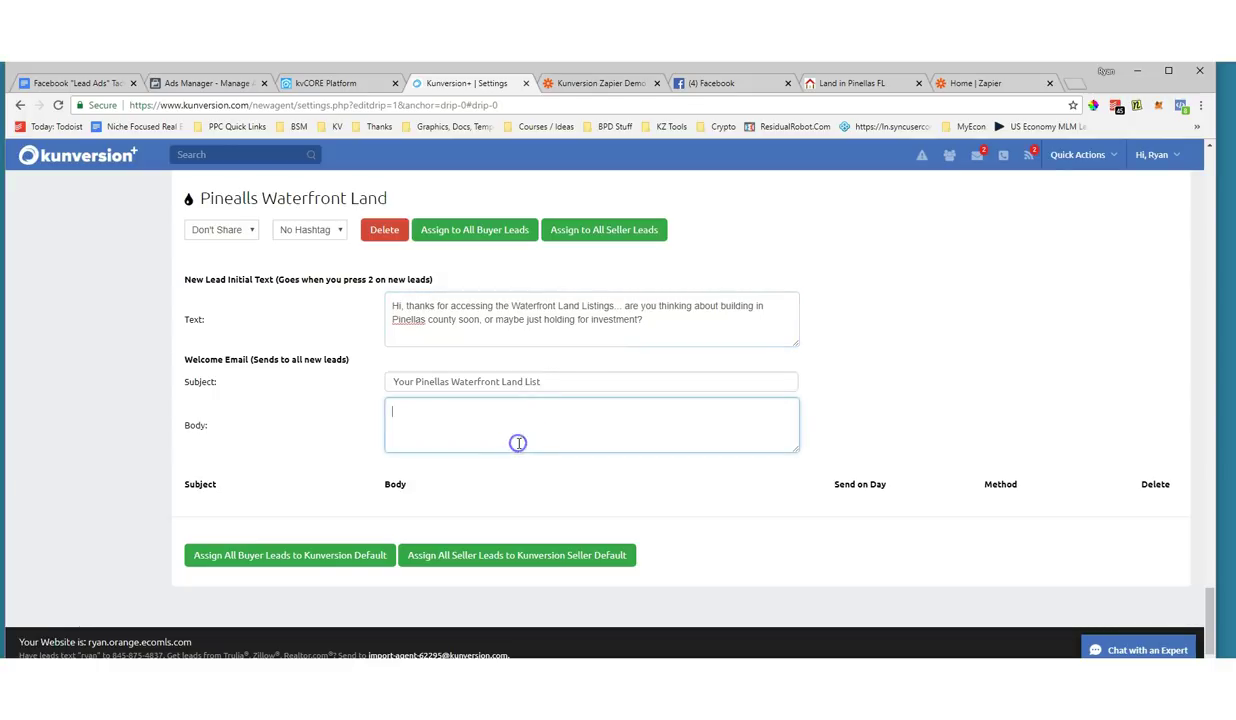
key("ctrl+v")
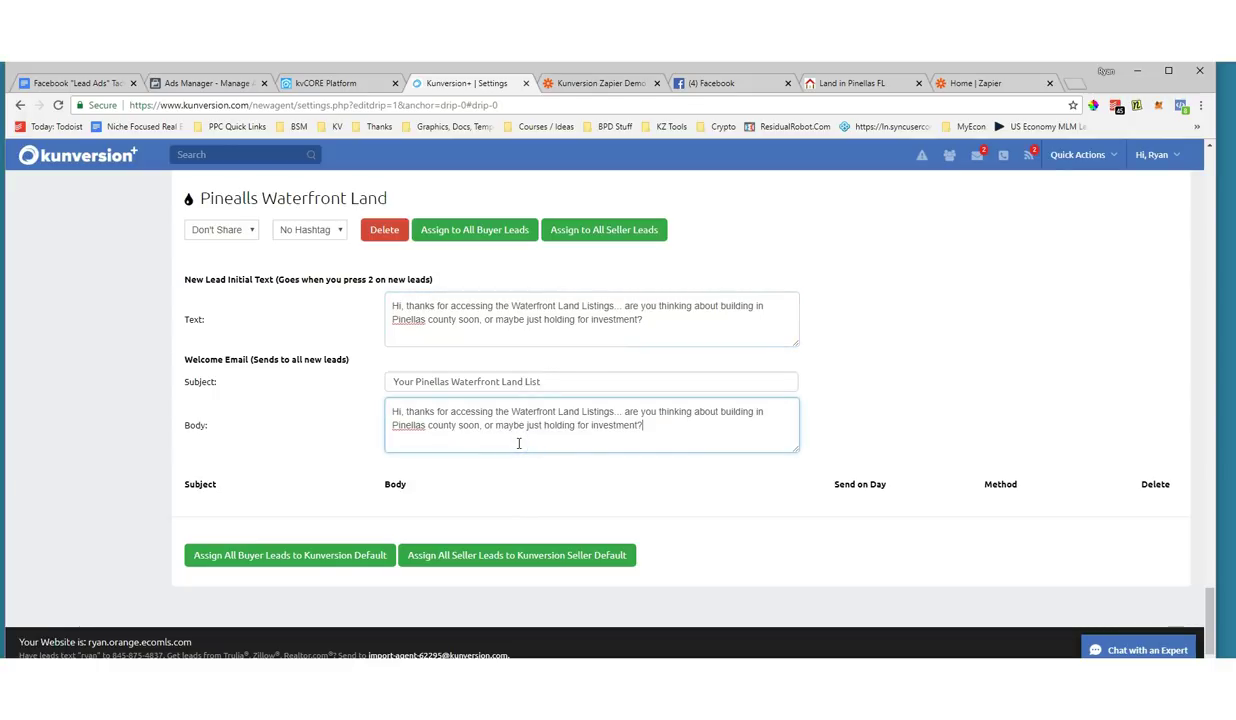
Insert a paragraph break after "Waterfront Land Listings..." in the welcome email body and add "Here's the link to the listings:".
left_click(624, 411)
key("Return")
key("Return")
type("Here's the link")
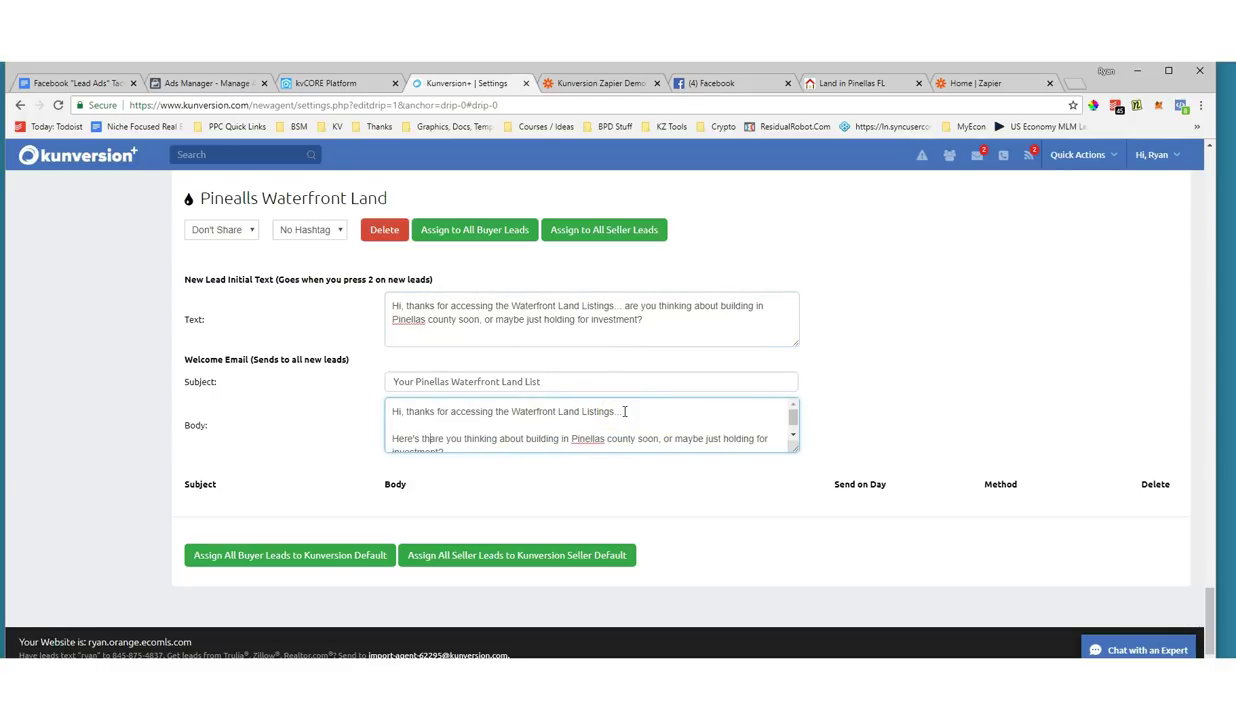
type(":")
key("BackSpace")
key("BackSpace")
type("to the listin")
type("gs:")
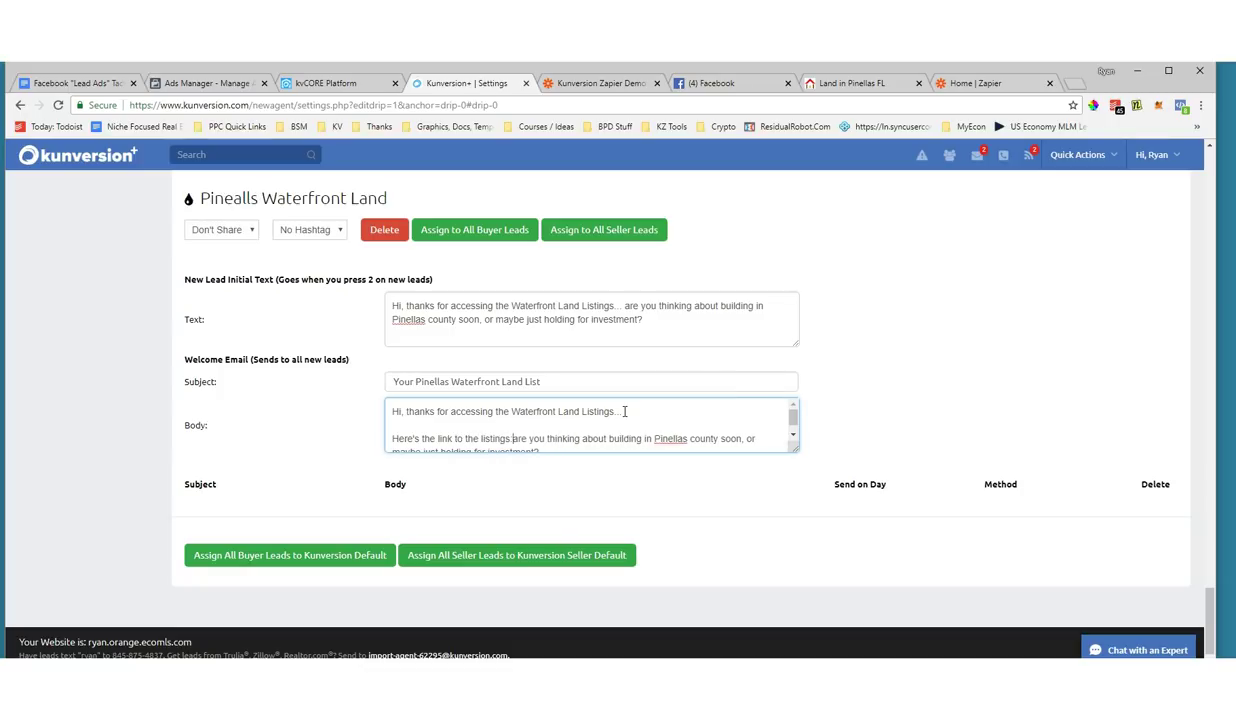
Copy the web address of the Land in Pinellas FL search page and paste it after "Here's the link to the listings".
left_click(835, 83)
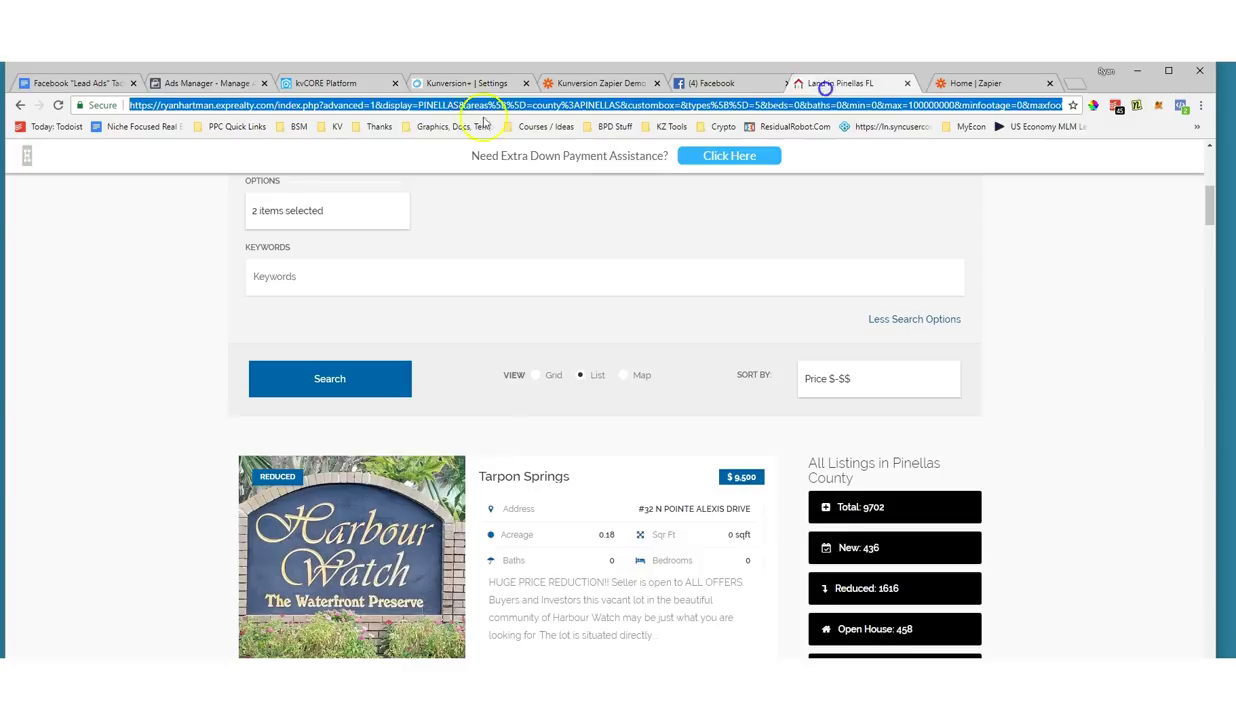
right_click(410, 112)
right_click(410, 100)
left_click(440, 158)
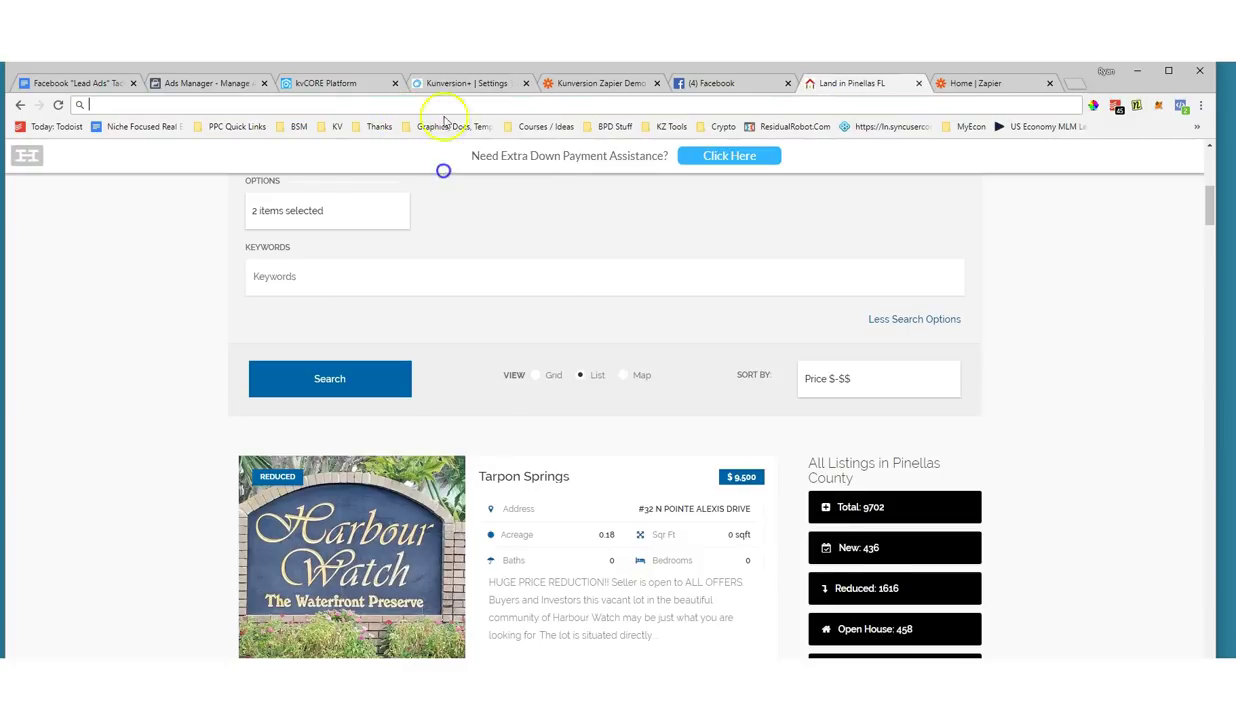
left_click(447, 83)
scroll(475, 447, "down", 5)
scroll(475, 452, "down", 3)
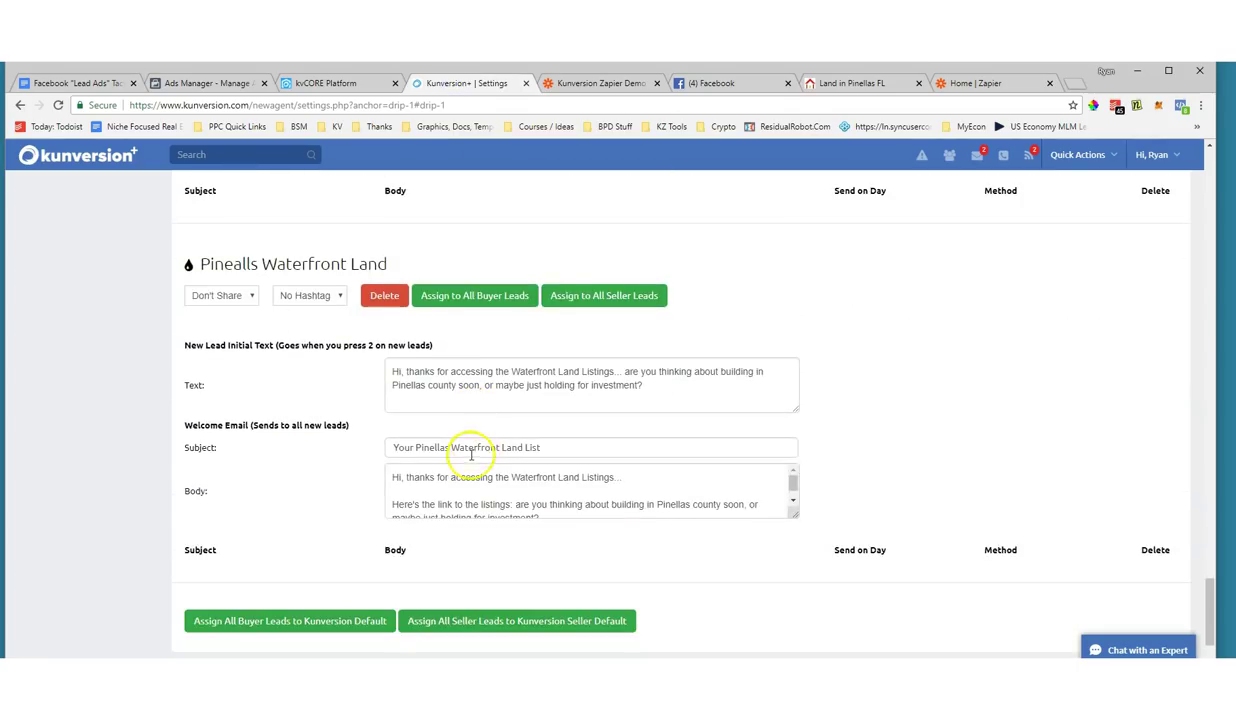
left_click(476, 432)
left_click(513, 438)
key("BackSpace")
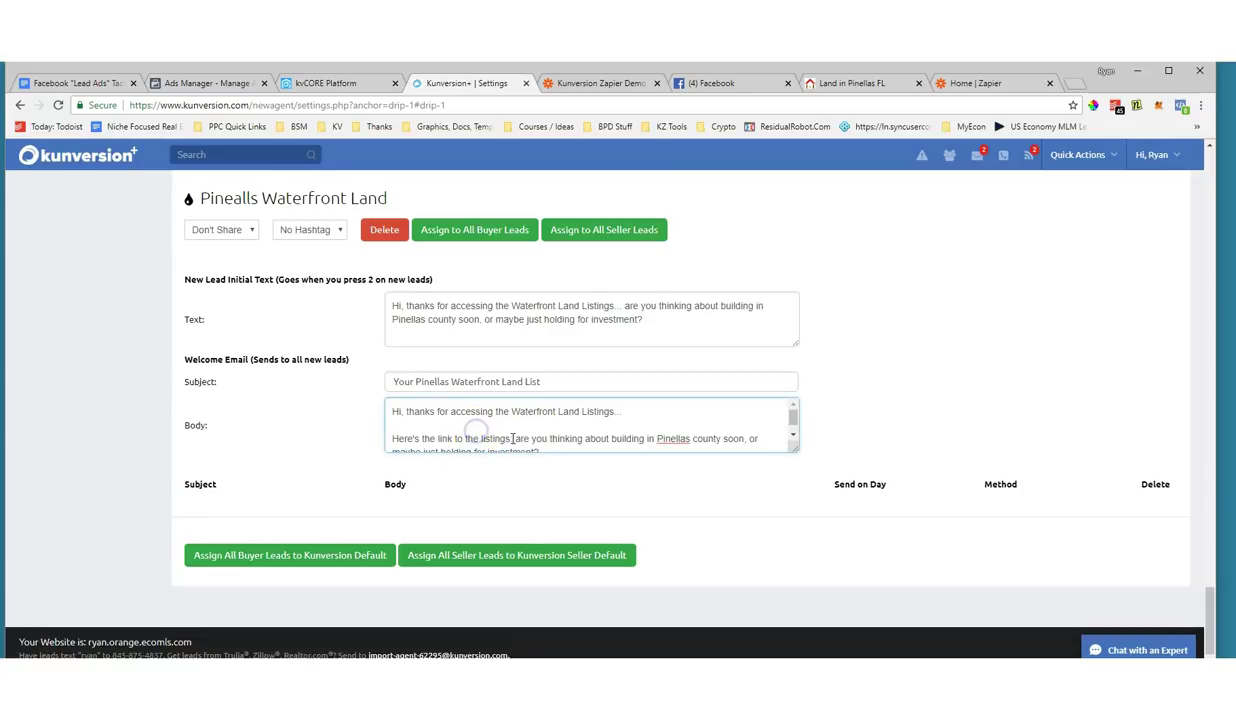
key("ctrl+v")
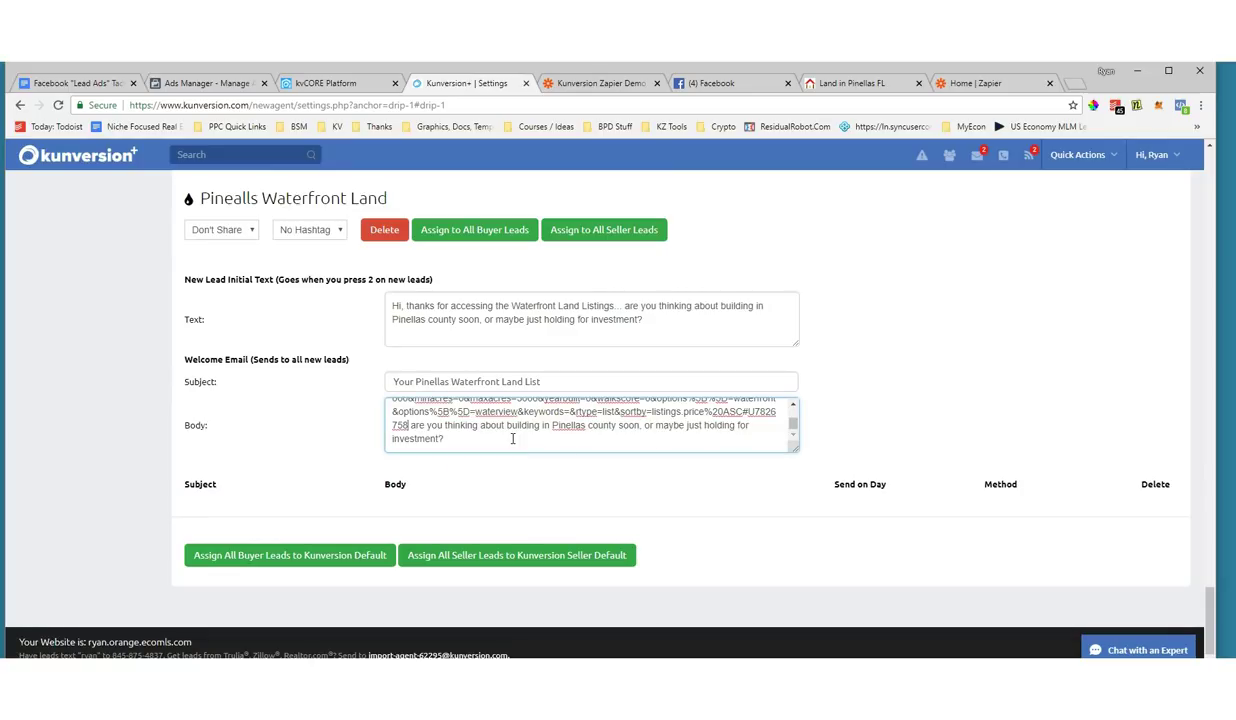
Move the building question into its own paragraph below the link and begin it with "Just curious,".
key("Return")
key("Return")
type("Jus")
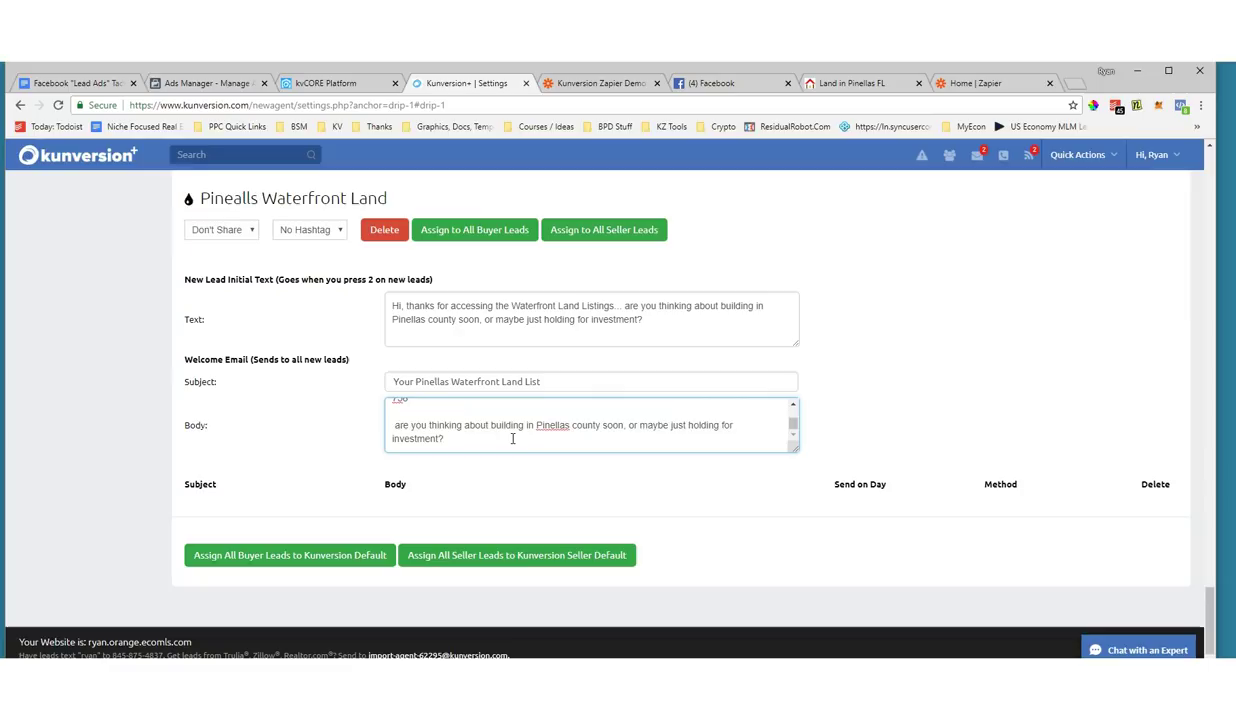
type("t curious,")
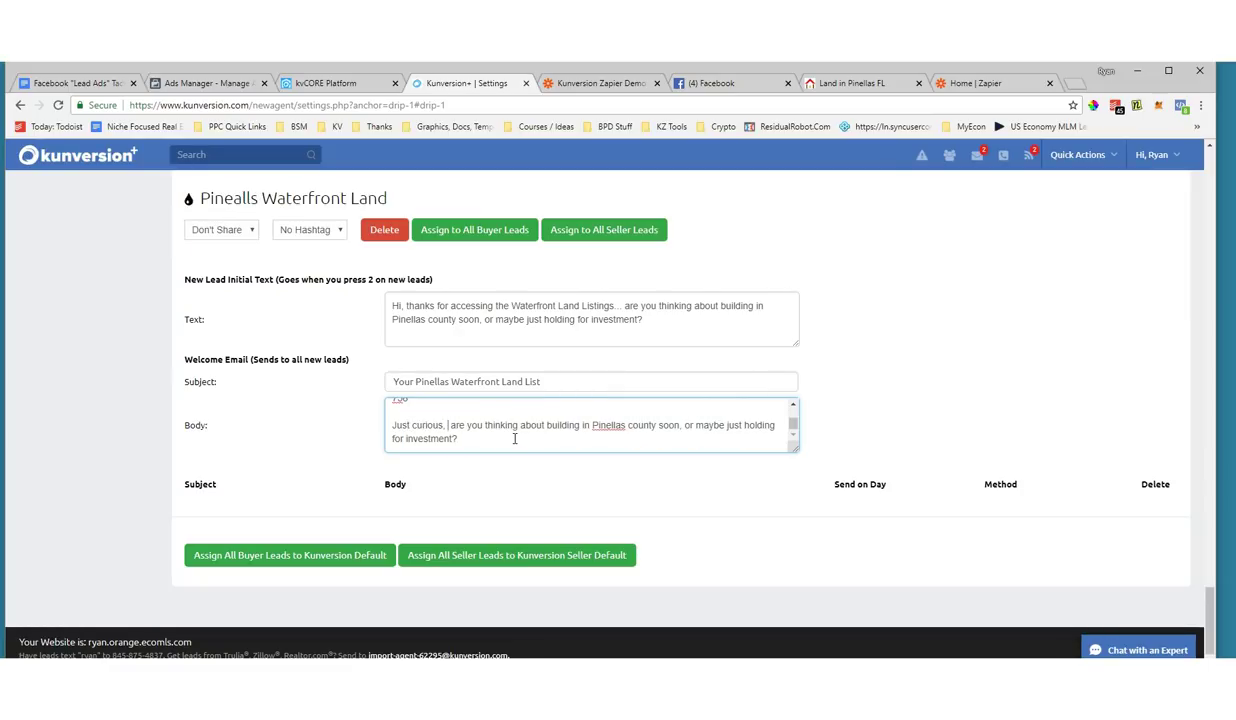
key("Delete")
Review the drip campaign instructions, the New Buyers campaign and the completed Pinealls Waterfront Land text and welcome email.
scroll(560, 433, "up", 10)
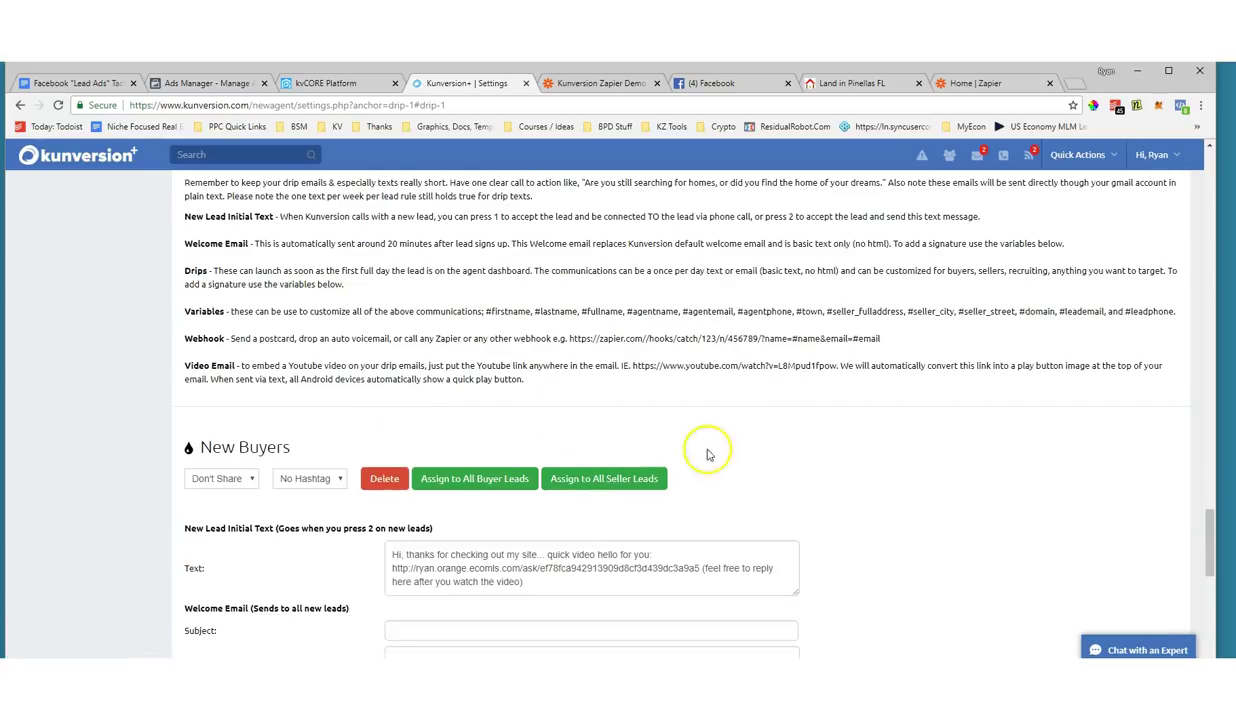
scroll(930, 461, "down", 5)
scroll(930, 461, "down", 4)
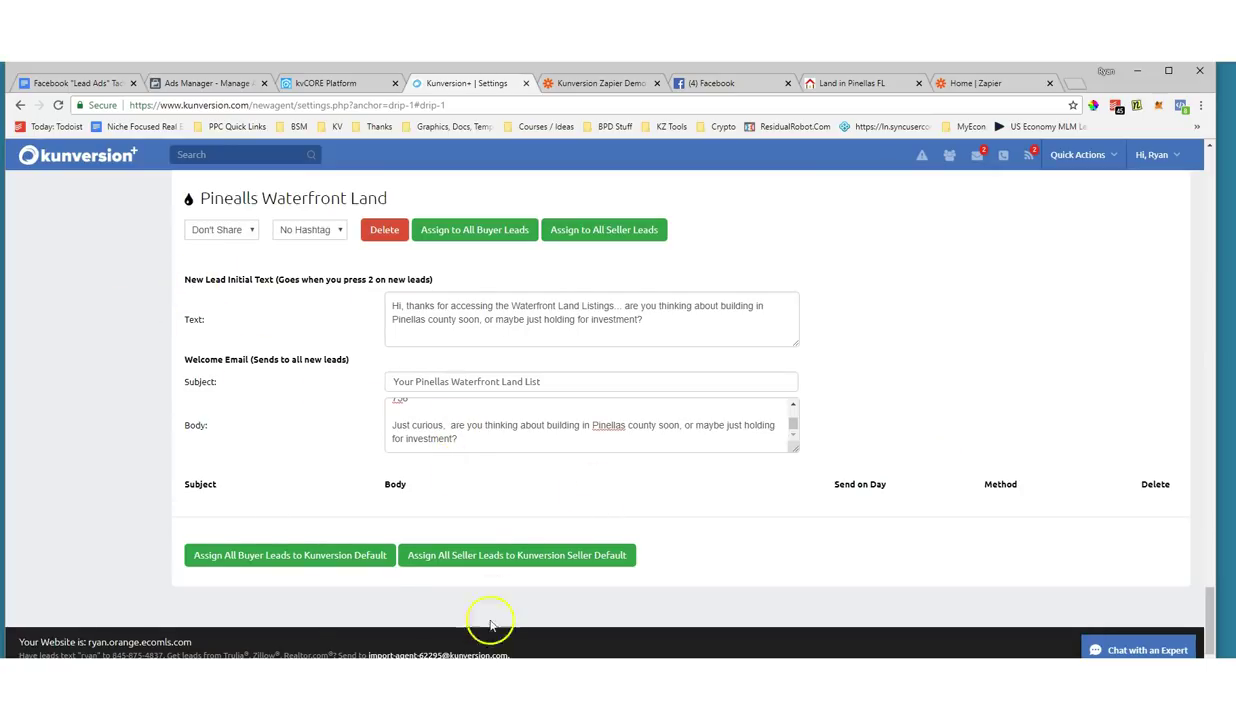
scroll(345, 544, "up", 3)
scroll(290, 520, "down", 1)
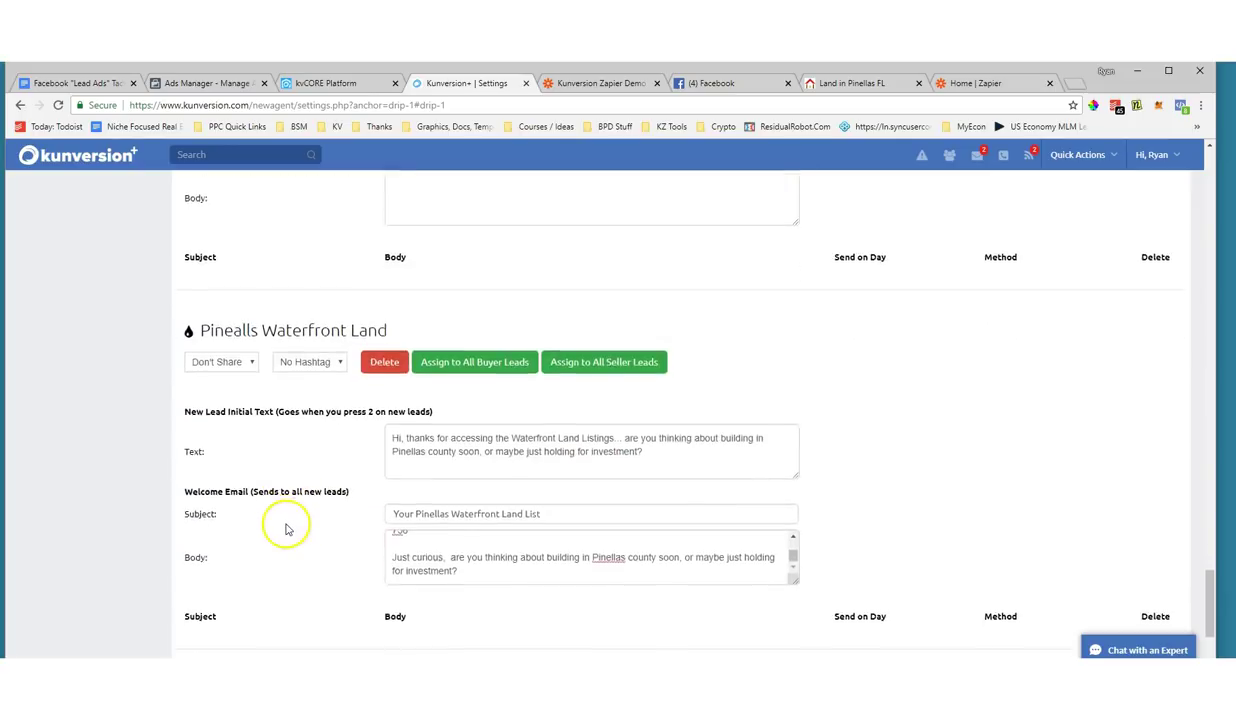
scroll(285, 528, "down", 2)
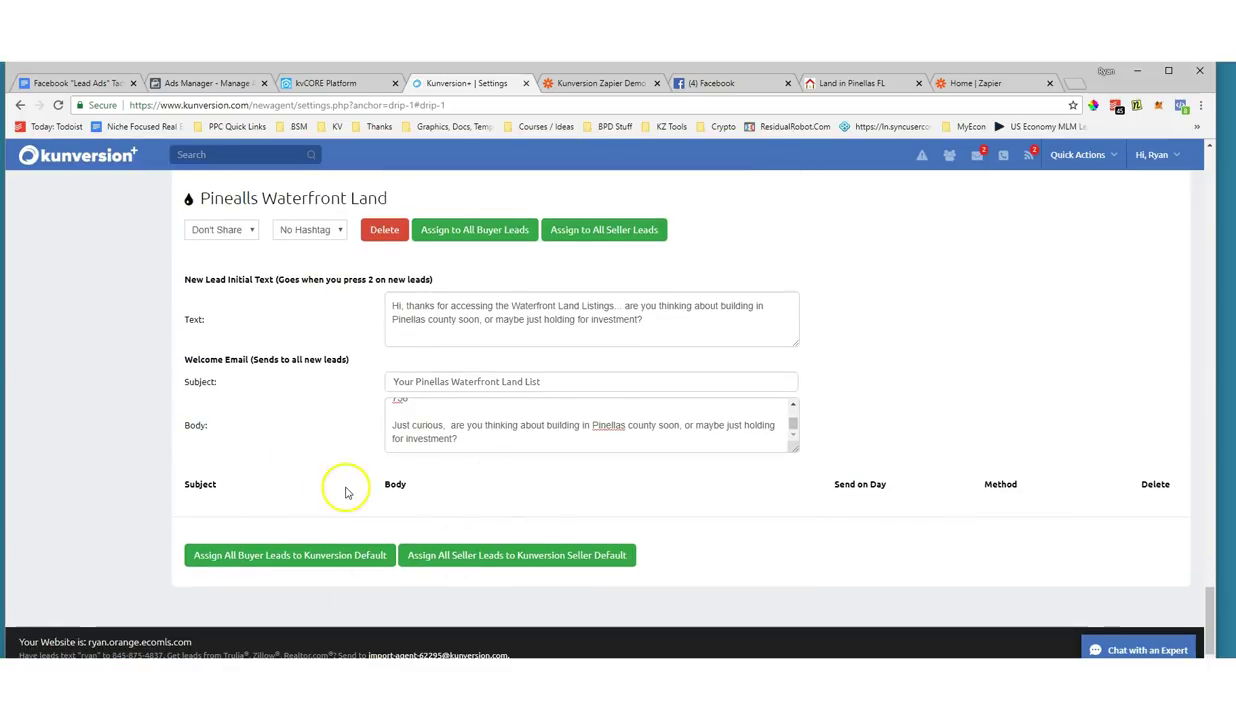
scroll(355, 552, "up", 2)
scroll(355, 552, "down", 2)
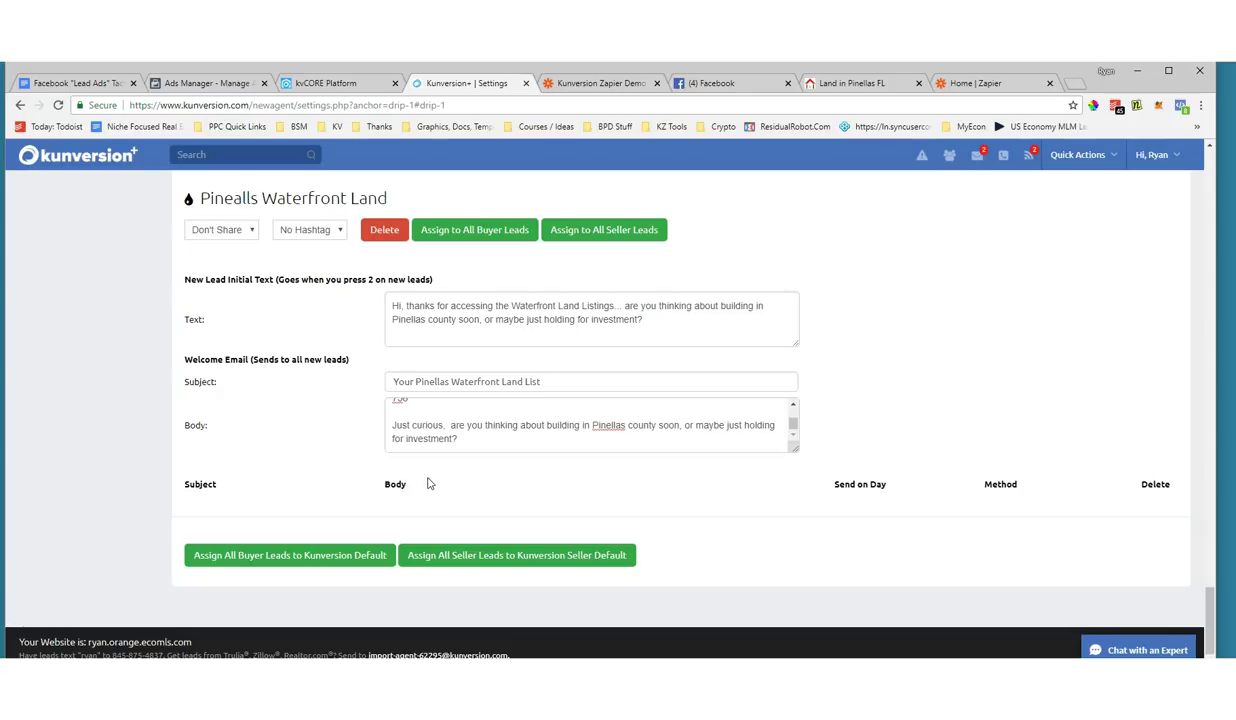
Choose Land as the listing type for the auto assigned listing alert tied to #fjdkflas.
scroll(408, 510, "up", 15)
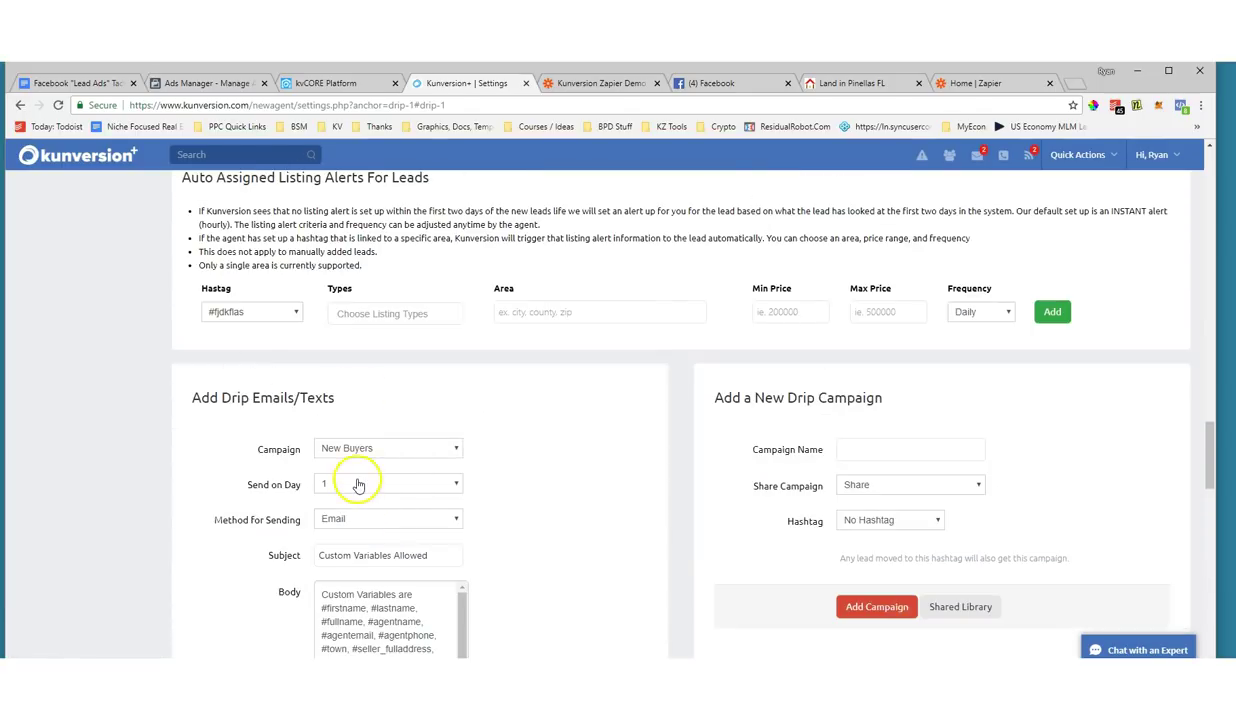
scroll(358, 485, "down", 15)
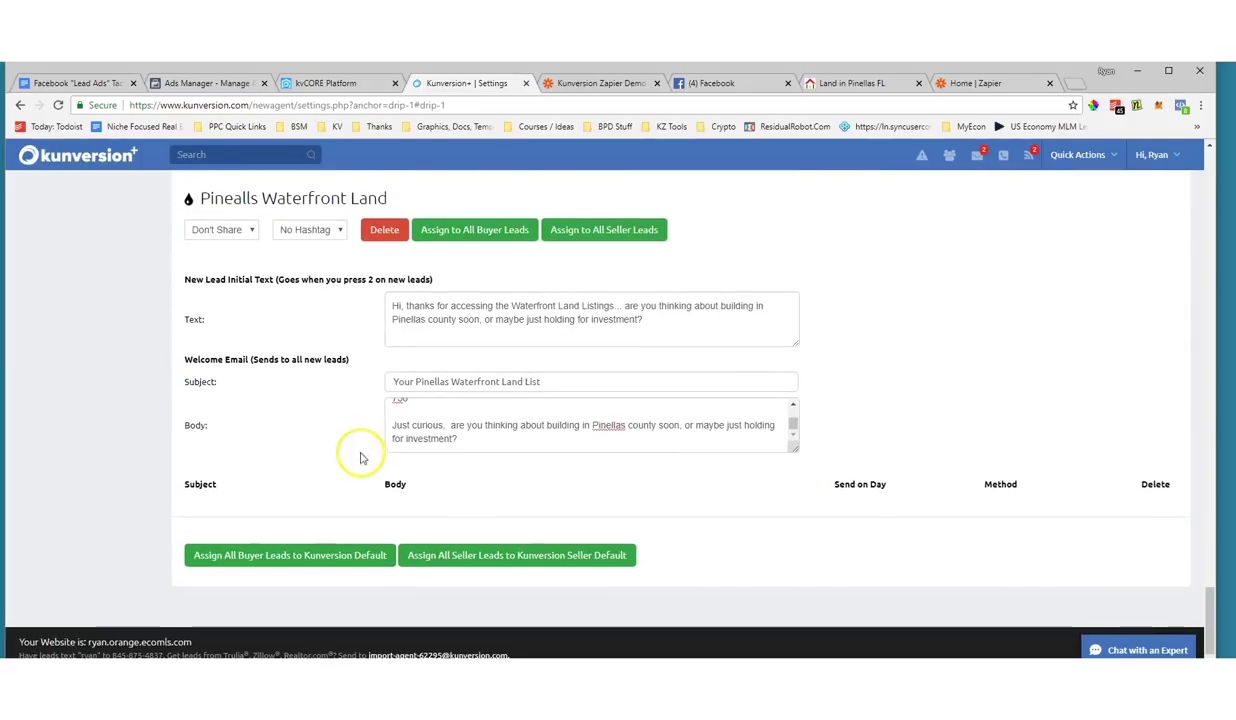
scroll(483, 464, "up", 10)
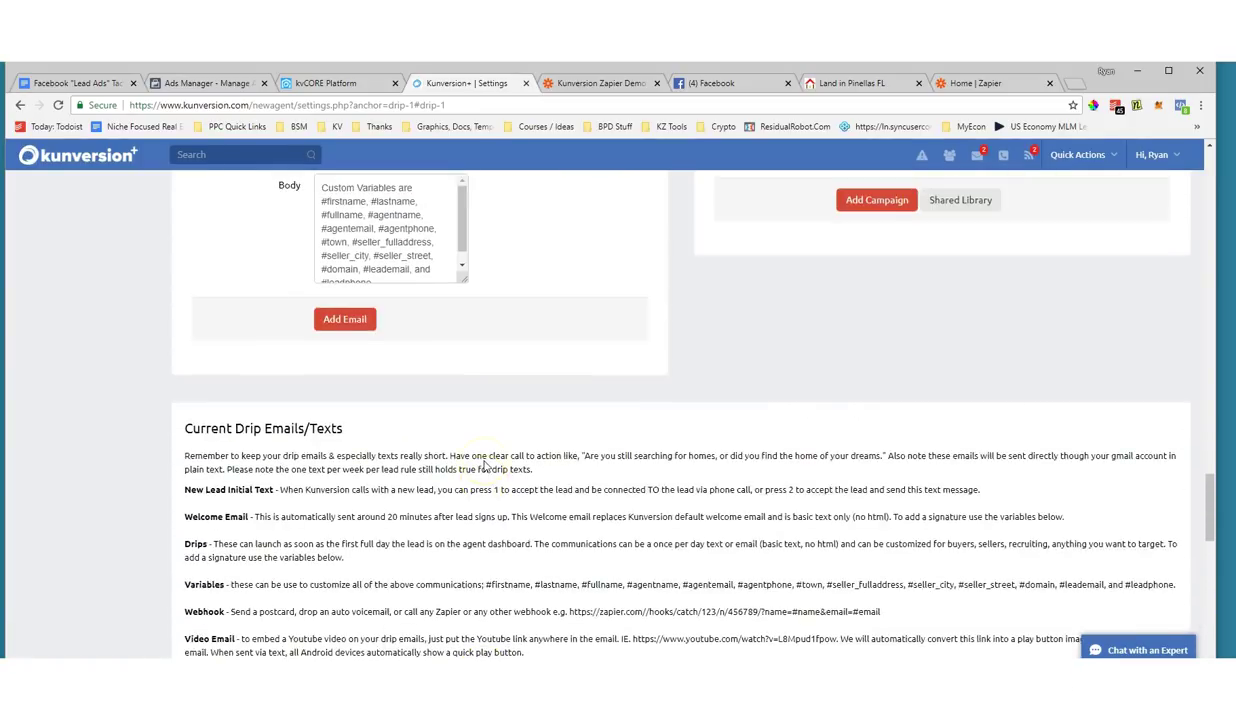
scroll(484, 465, "up", 6)
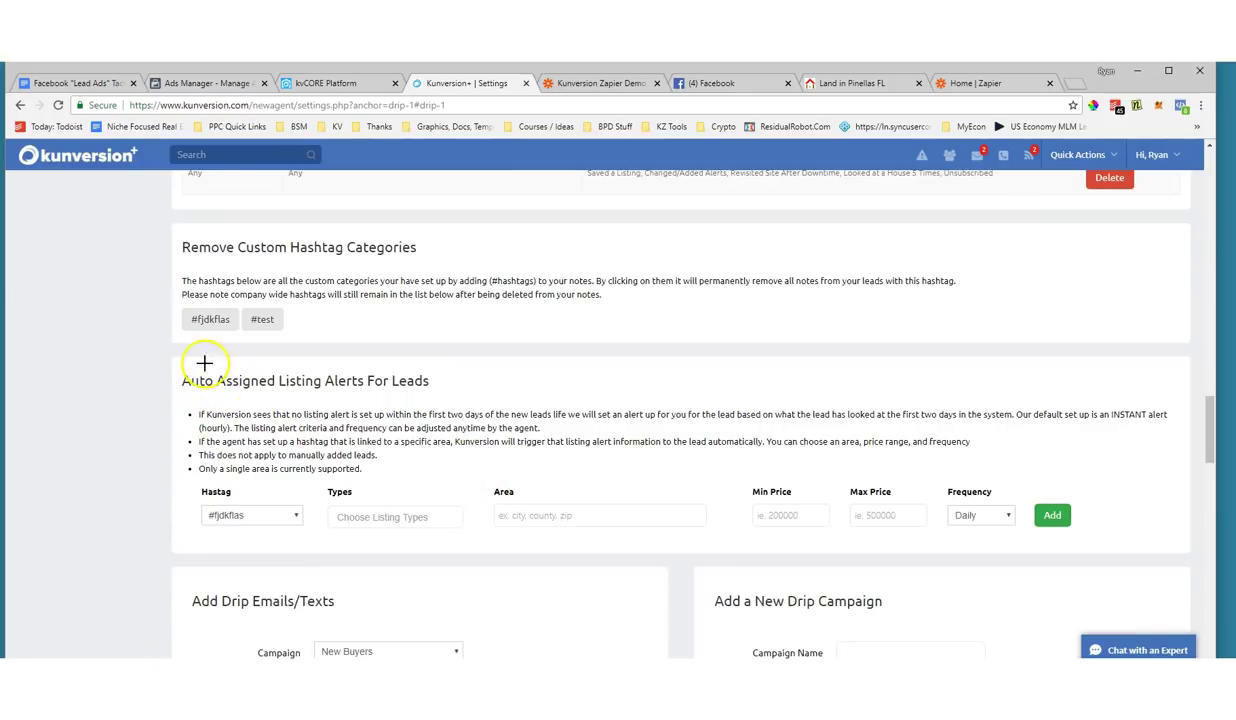
mouse_move(122, 343)
left_mouse_down()
mouse_move(375, 398)
mouse_move(226, 340)
left_mouse_up()
left_click(220, 516)
left_click(171, 531)
left_click(226, 516)
left_click(250, 516)
left_click(358, 516)
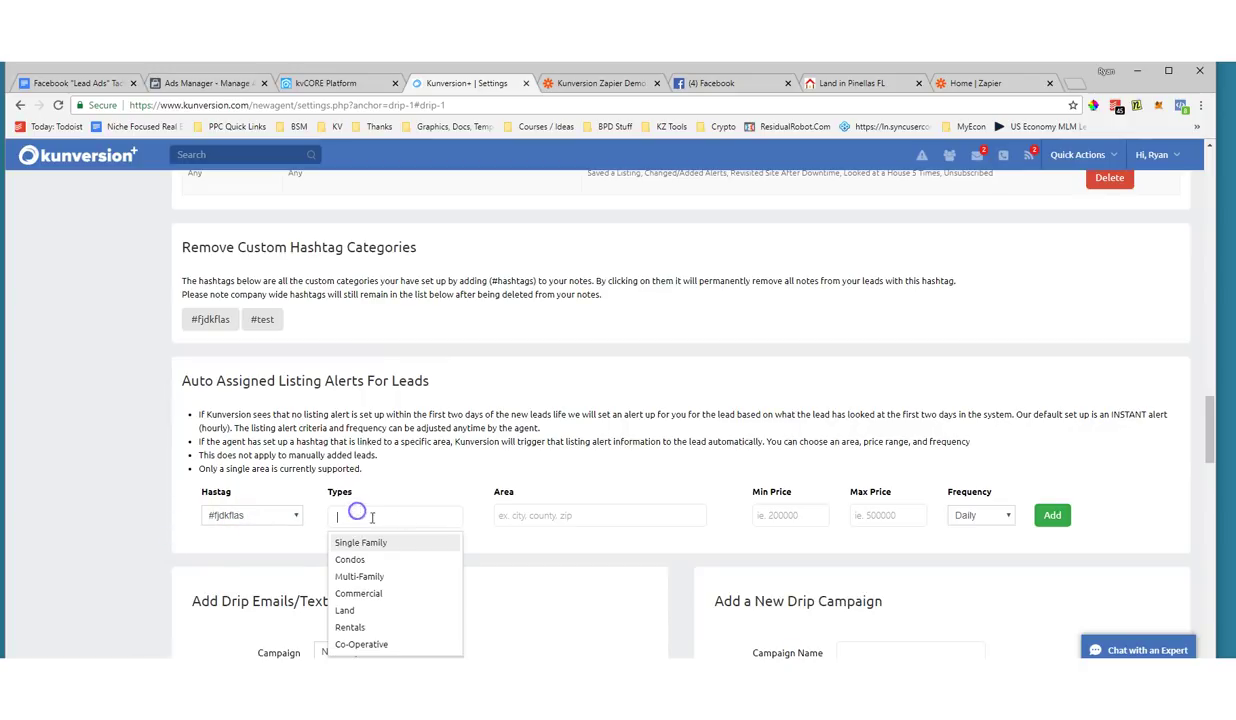
scroll(376, 571, "down", 1)
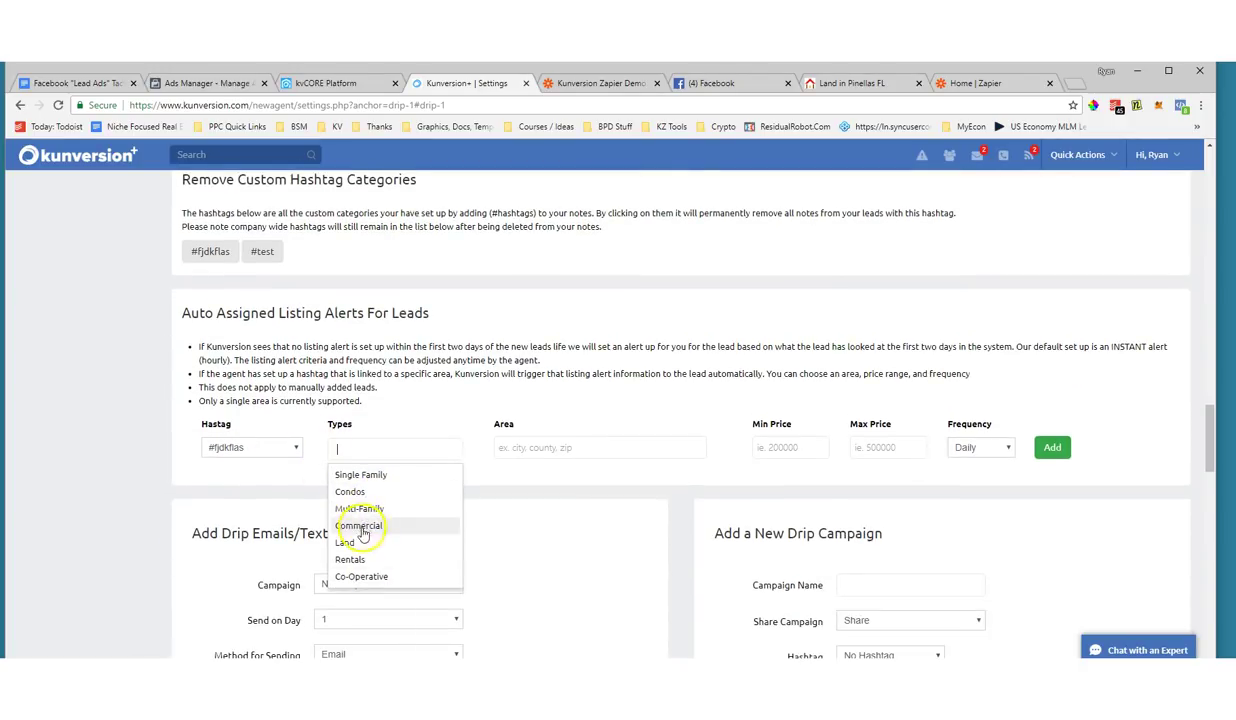
left_click(348, 544)
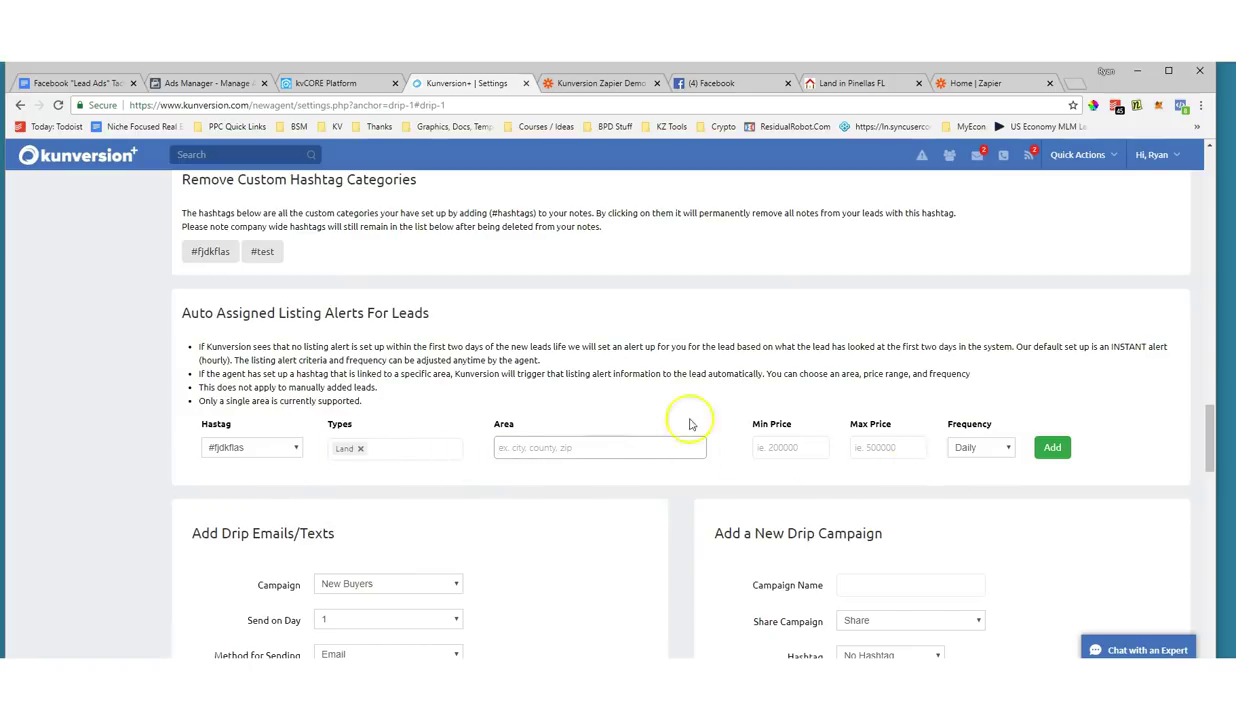
Check the Pinealls Waterfront Land campaign and set the new drip email to send on day 6.
scroll(530, 325, "down", 3)
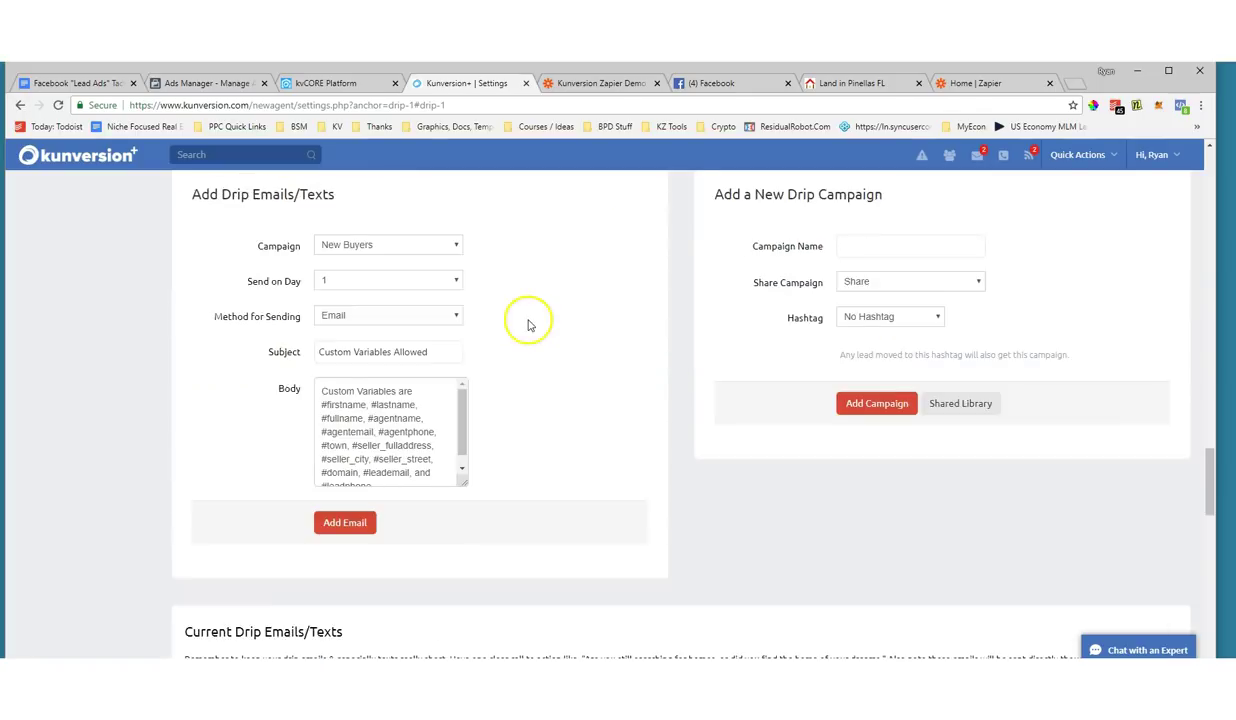
scroll(530, 324, "down", 8)
scroll(529, 320, "down", 2)
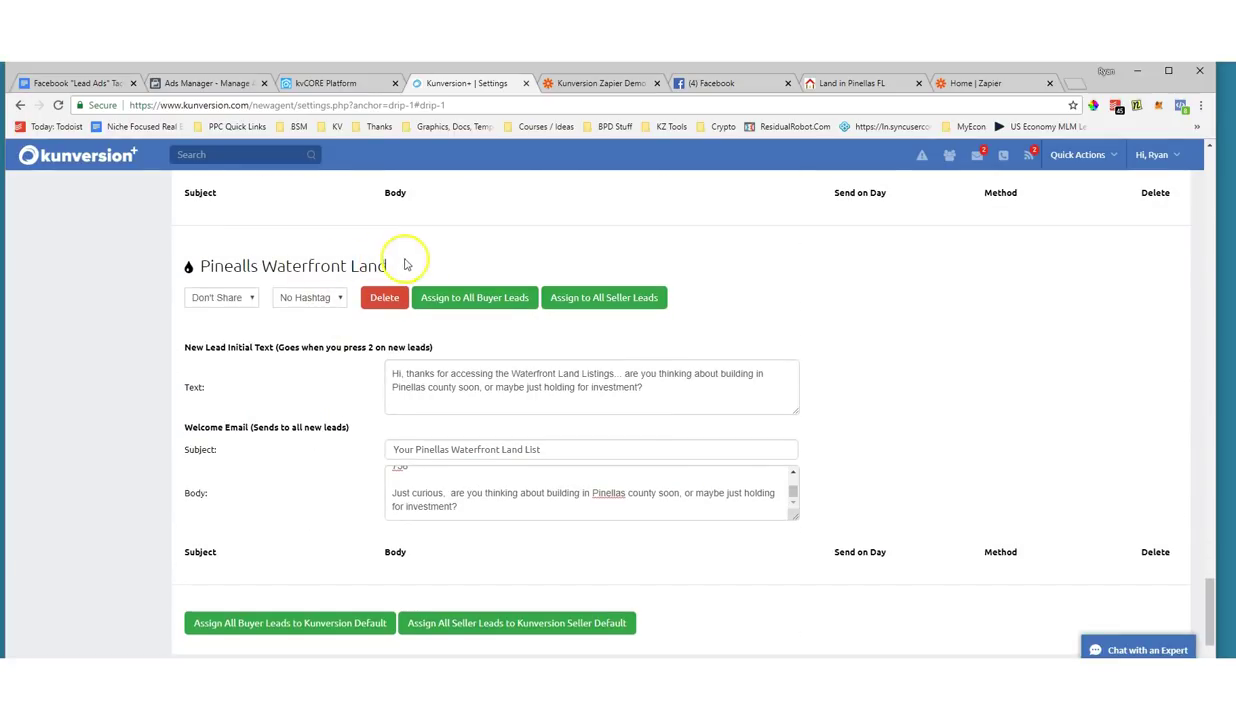
left_click_drag(406, 264, 218, 257)
scroll(264, 378, "up", 10)
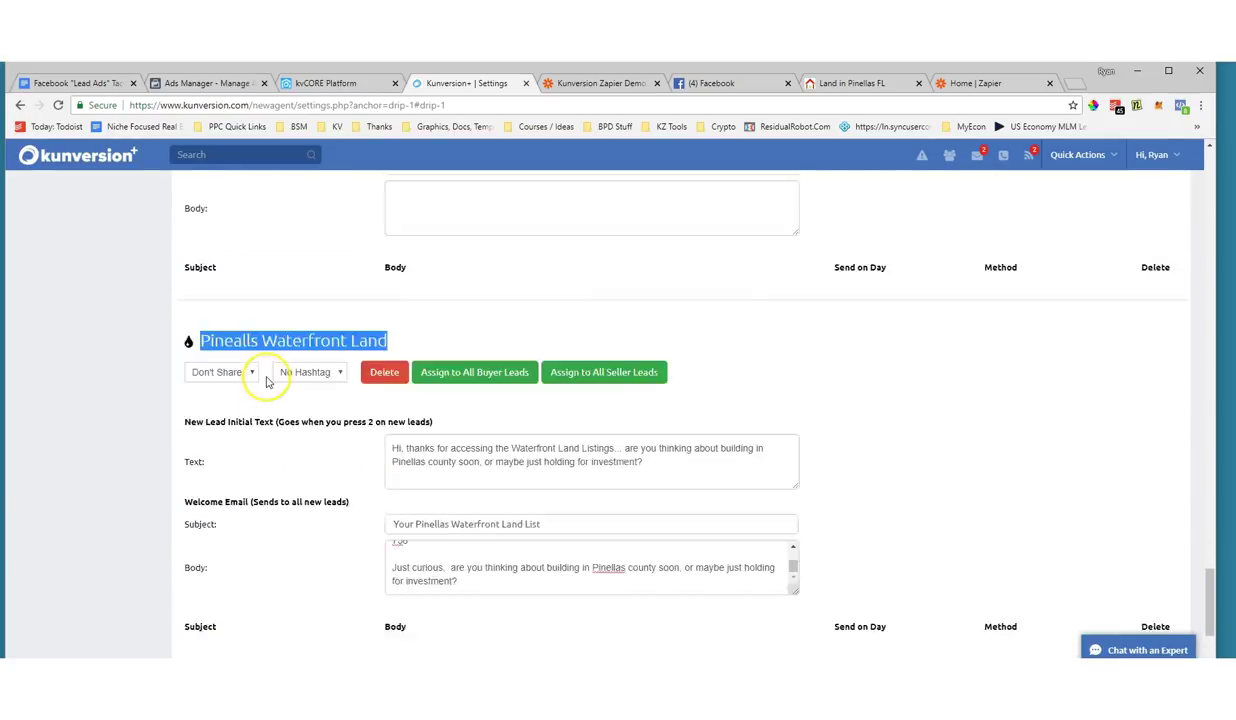
scroll(266, 382, "up", 8)
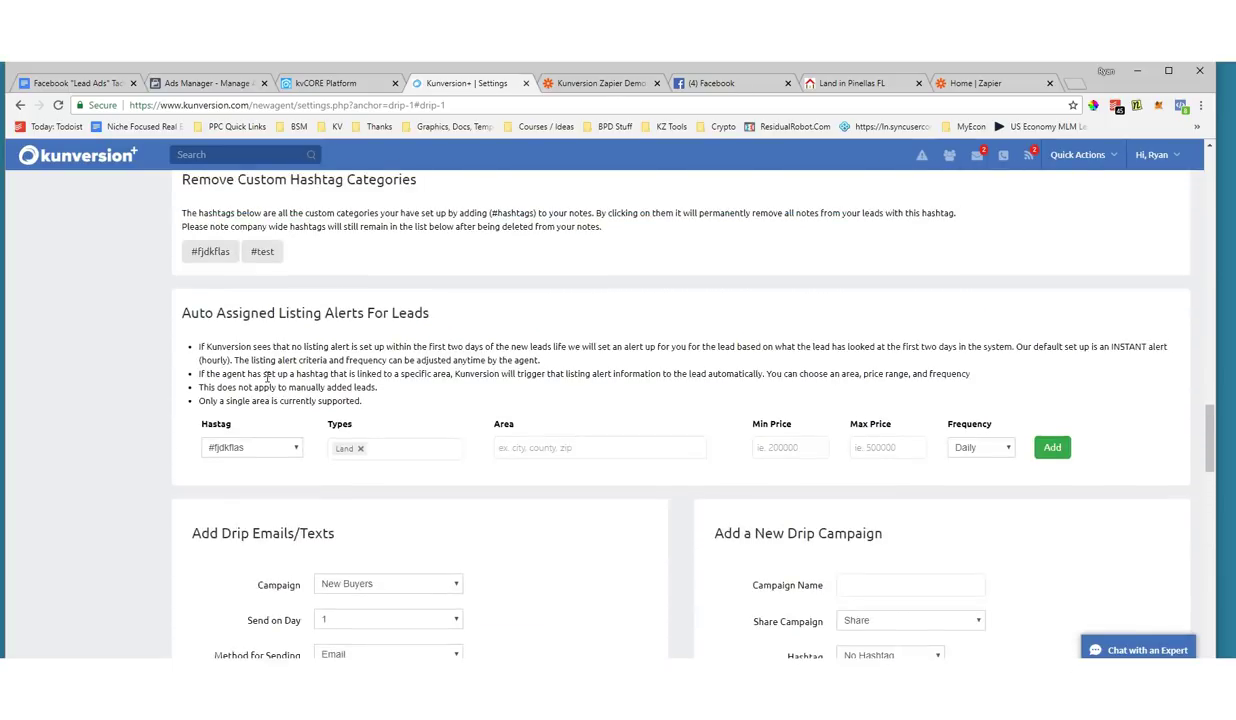
scroll(266, 383, "down", 5)
left_click(353, 347)
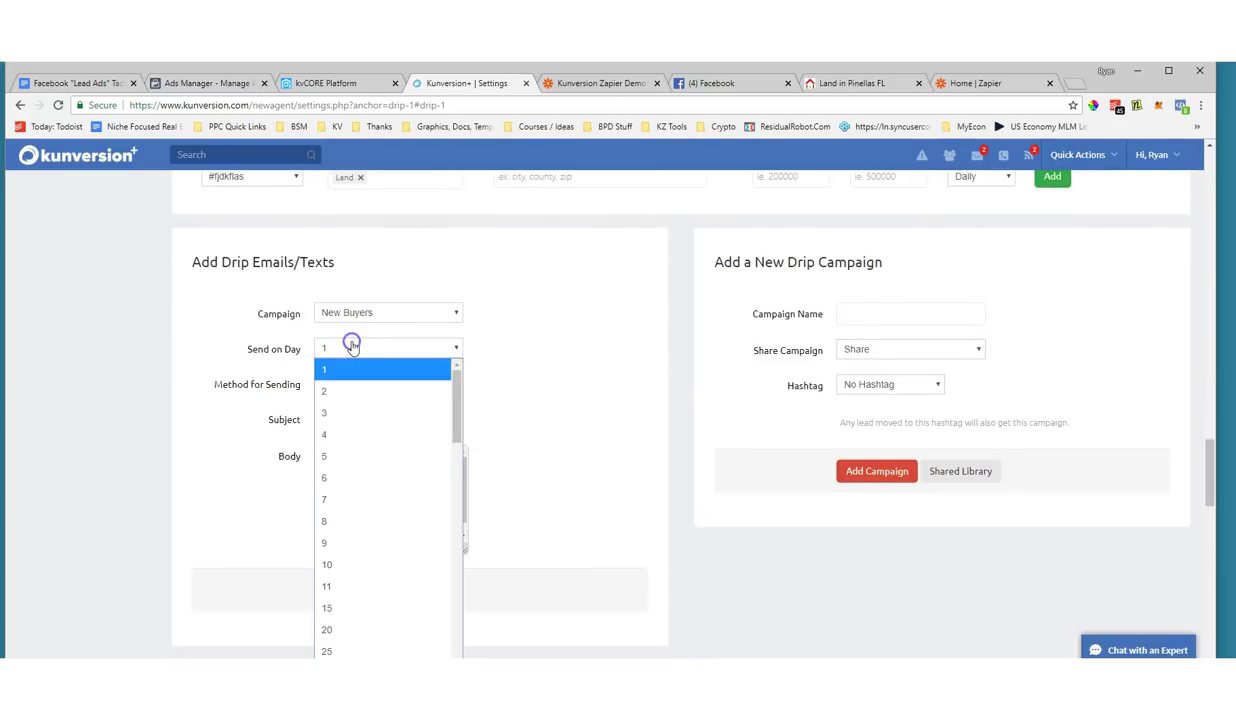
left_click(349, 487)
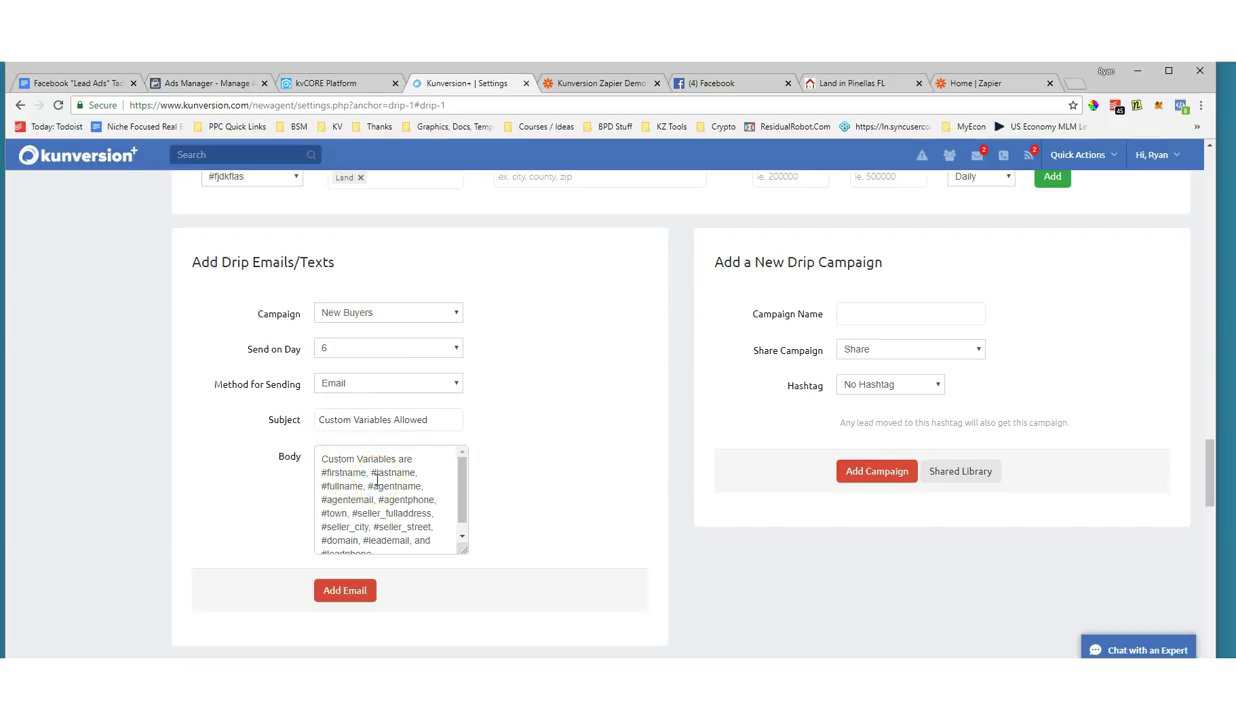
Copy the web address of the Land in Pinellas FL search page and look over its search criteria and listings.
left_click(860, 84)
right_click(287, 101)
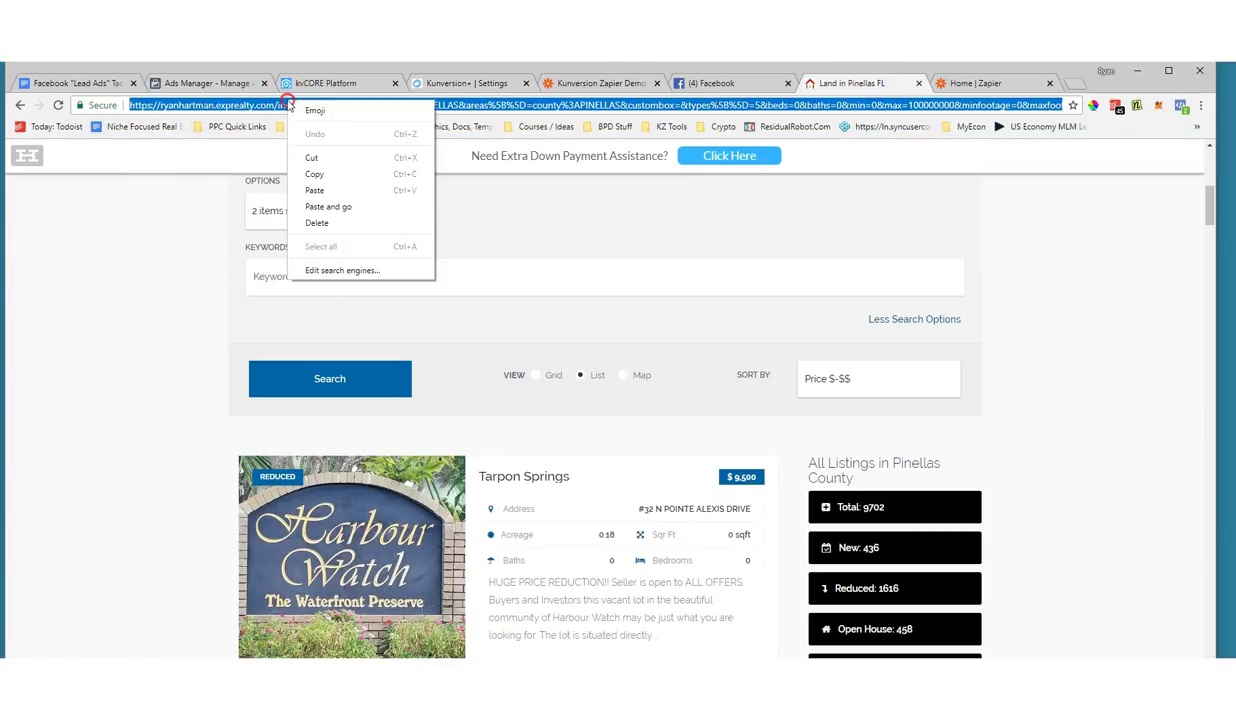
left_click(317, 175)
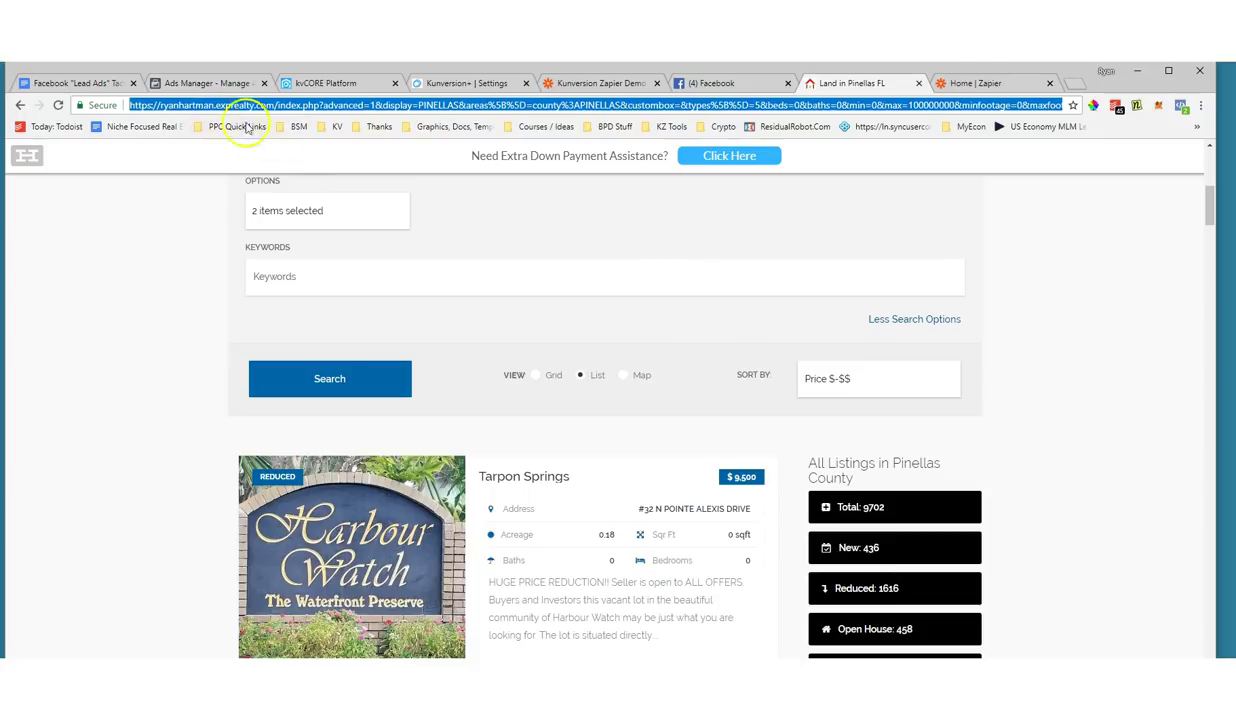
scroll(609, 419, "down", 10)
scroll(609, 419, "up", 5)
scroll(609, 419, "up", 10)
left_click(437, 103)
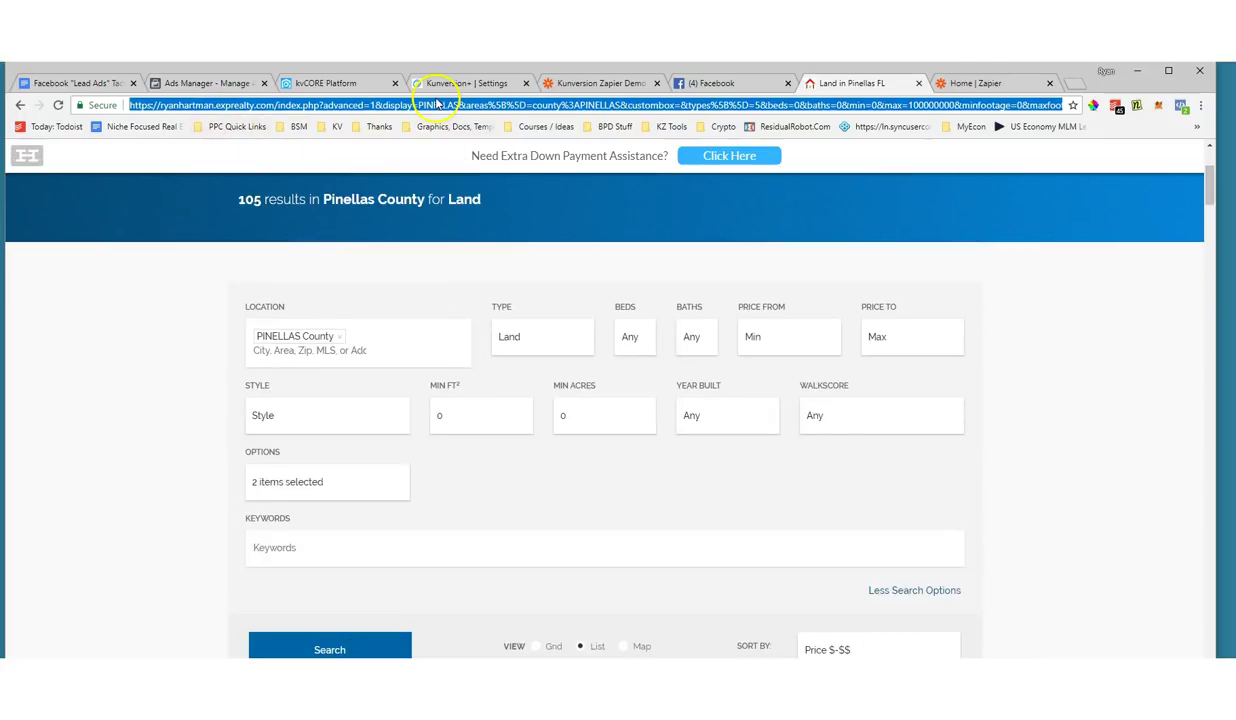
Return to the Kunversion settings and review the drip email form and the Pinealls Waterfront Land text and welcome email.
left_click(425, 83)
scroll(390, 510, "down", 6)
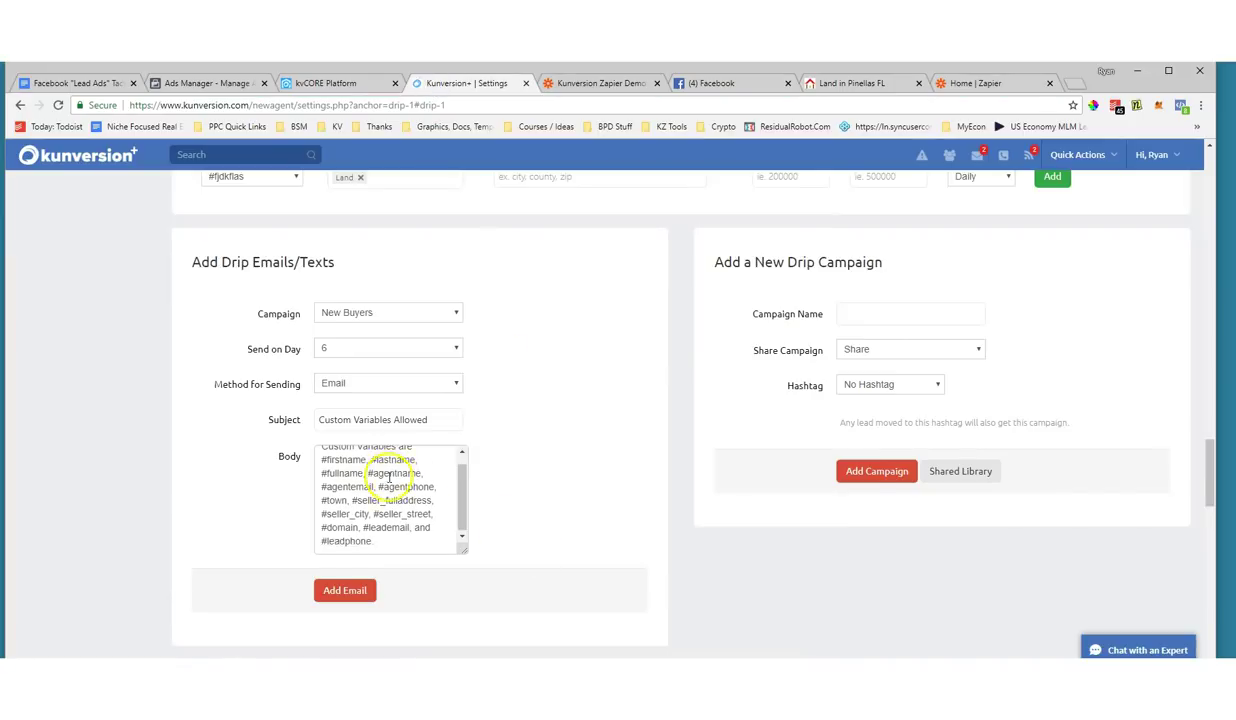
scroll(636, 400, "down", 15)
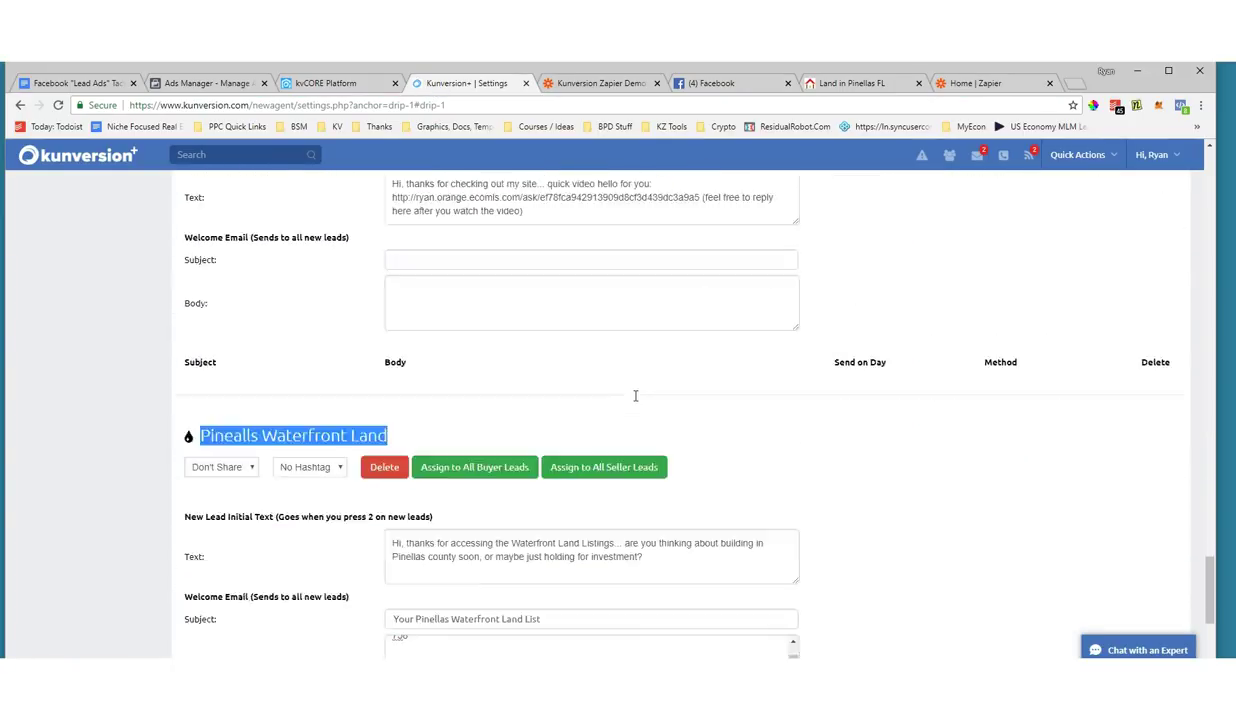
scroll(300, 400, "up", 3)
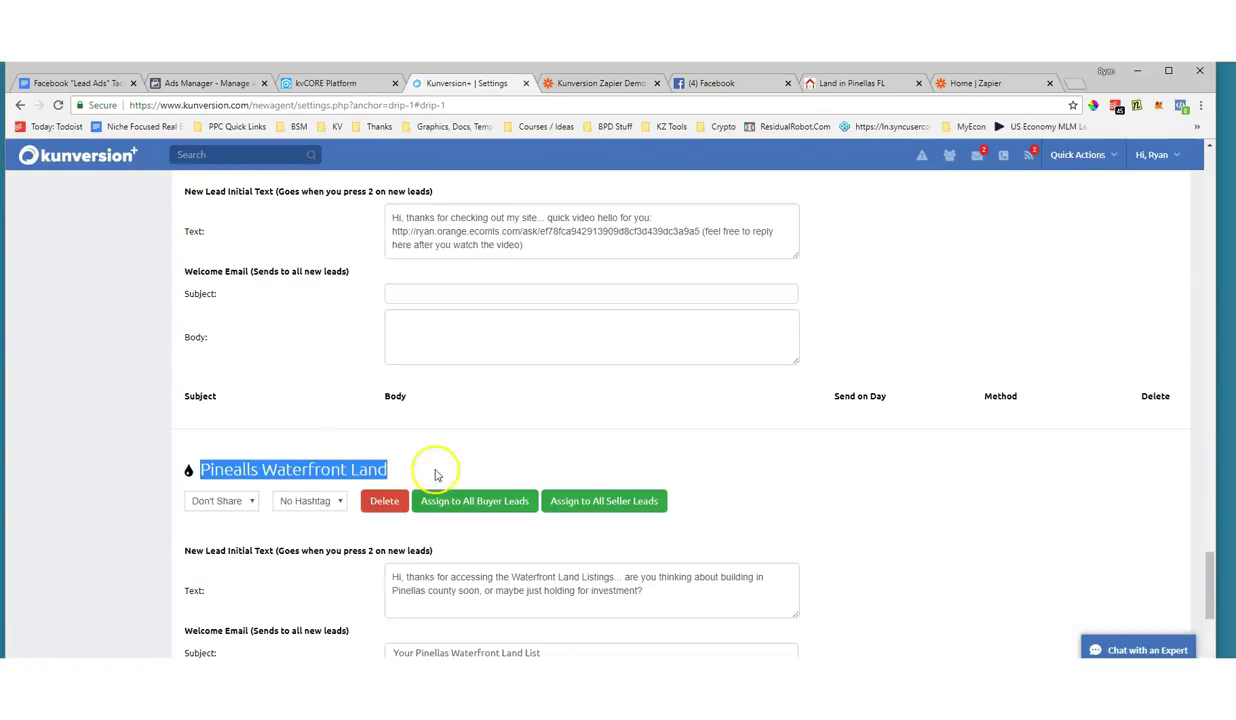
scroll(480, 530, "down", 3)
scroll(364, 410, "up", 3)
scroll(370, 416, "down", 3)
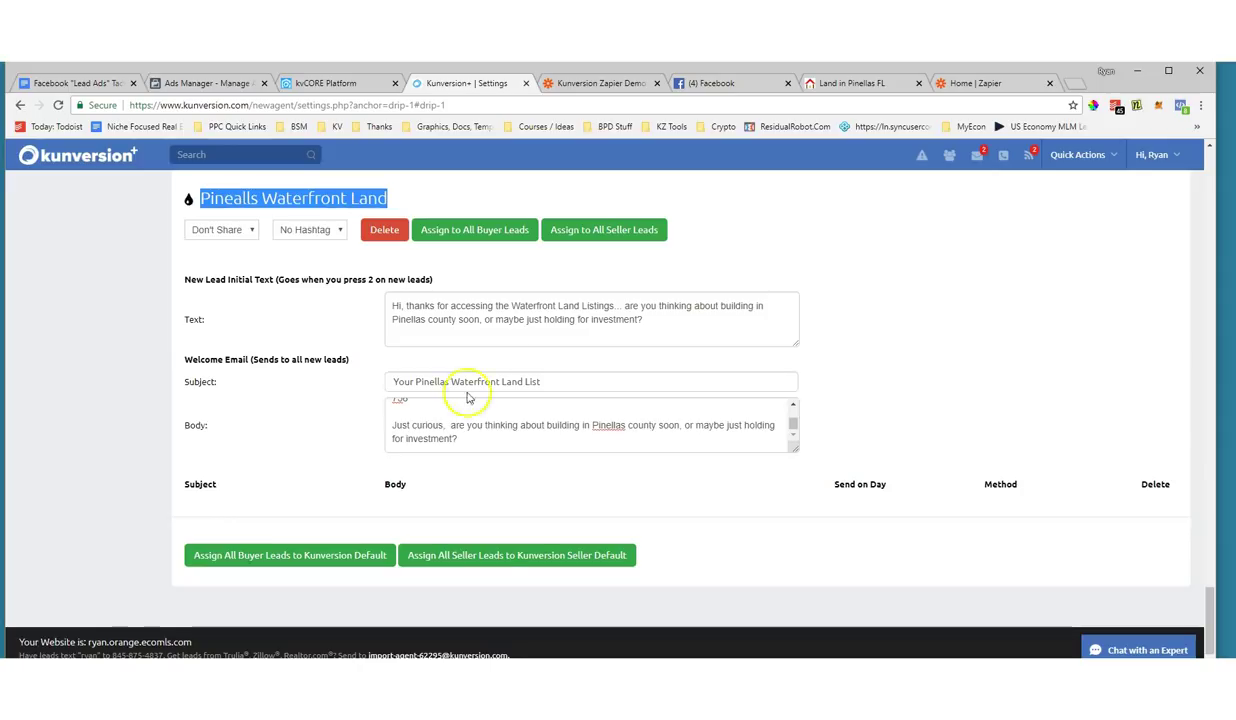
scroll(467, 397, "up", 8)
scroll(483, 342, "down", 7)
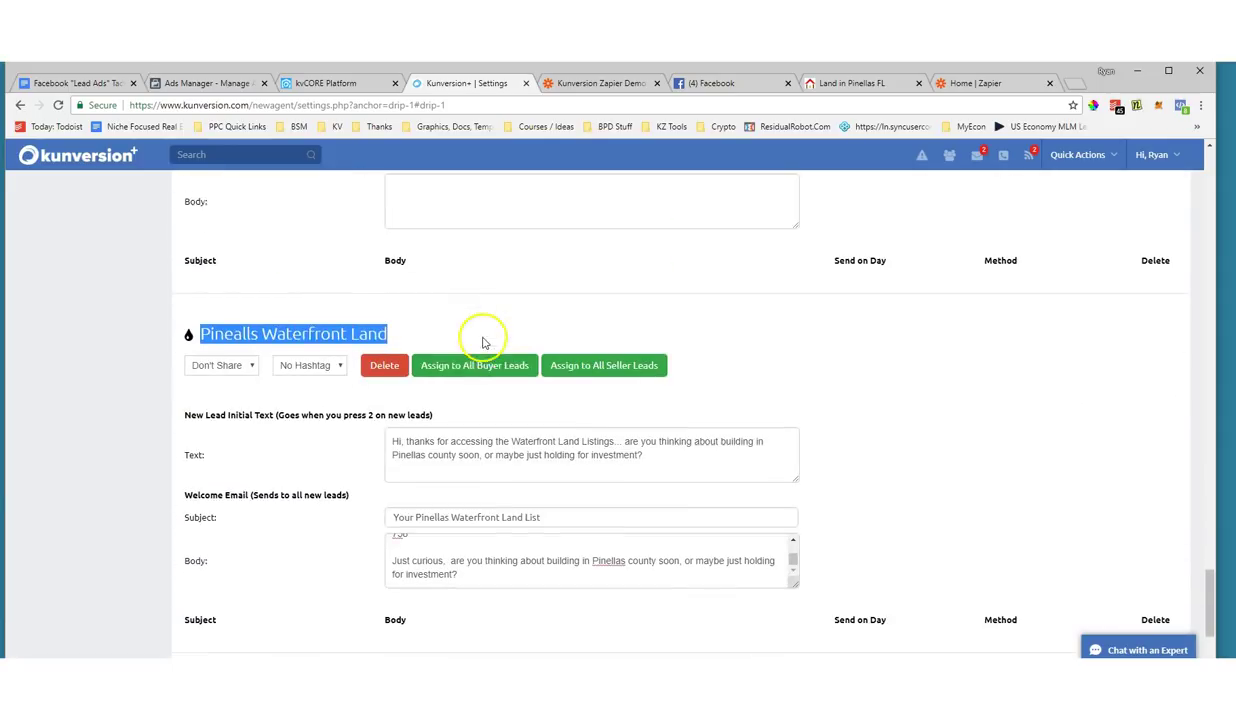
scroll(435, 341, "up", 15)
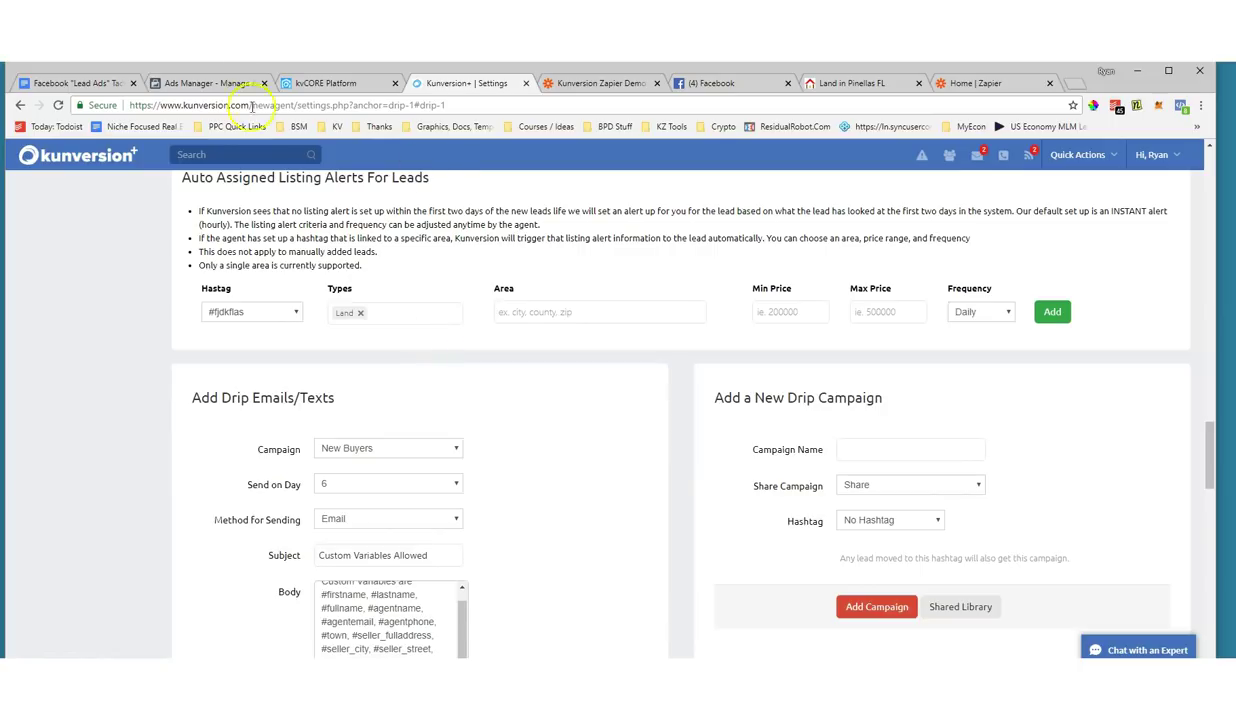
Switch to kvCORE, open the Smart Campaigns library in Marketing Autopilot and start a new campaign.
left_click(295, 83)
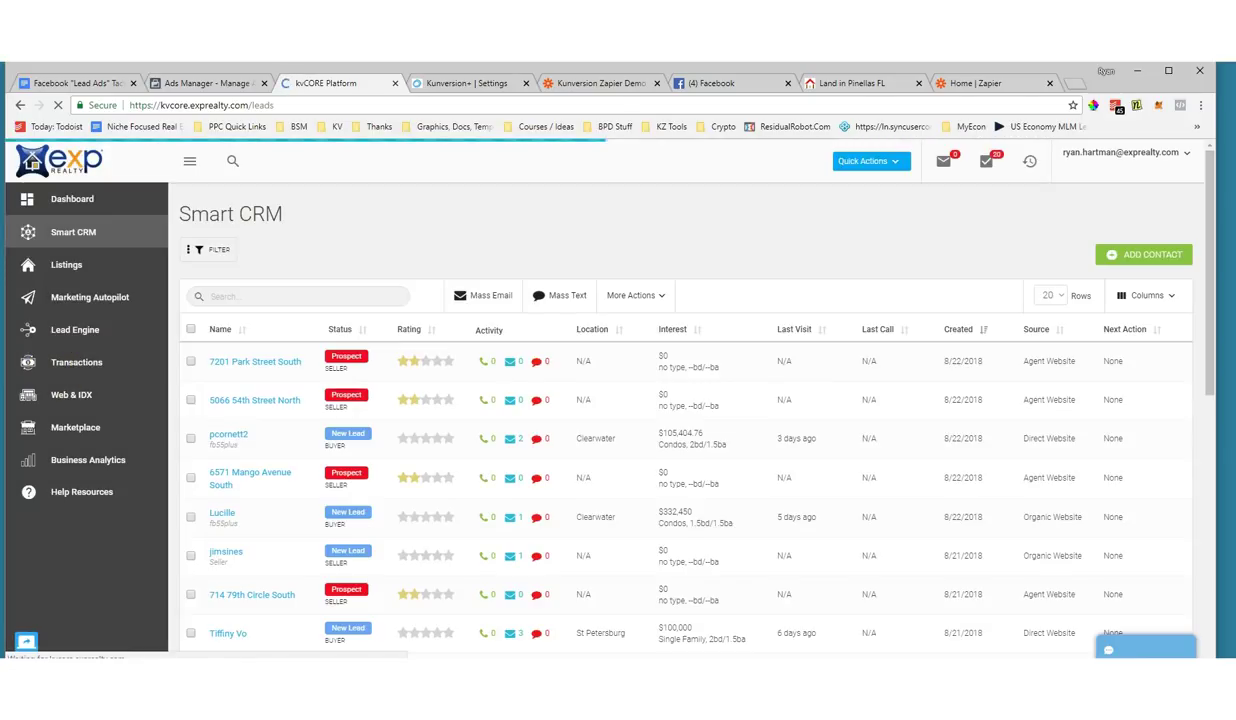
left_click(89, 297)
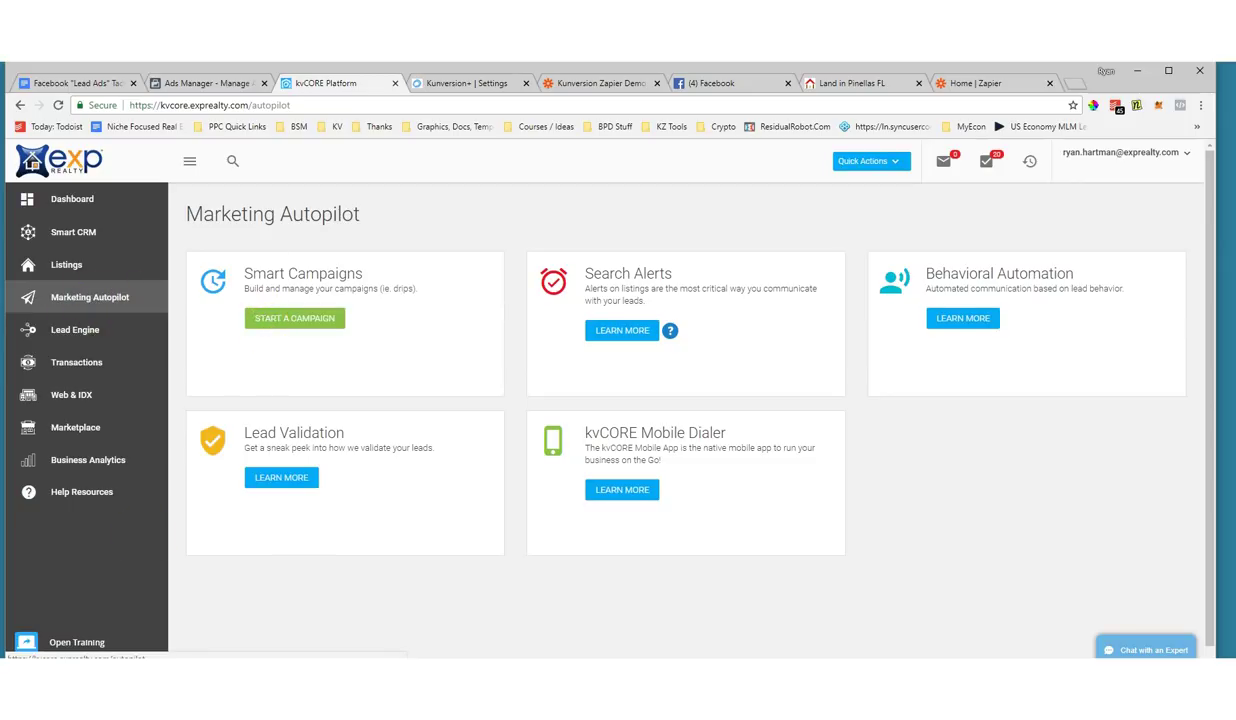
left_click(294, 319)
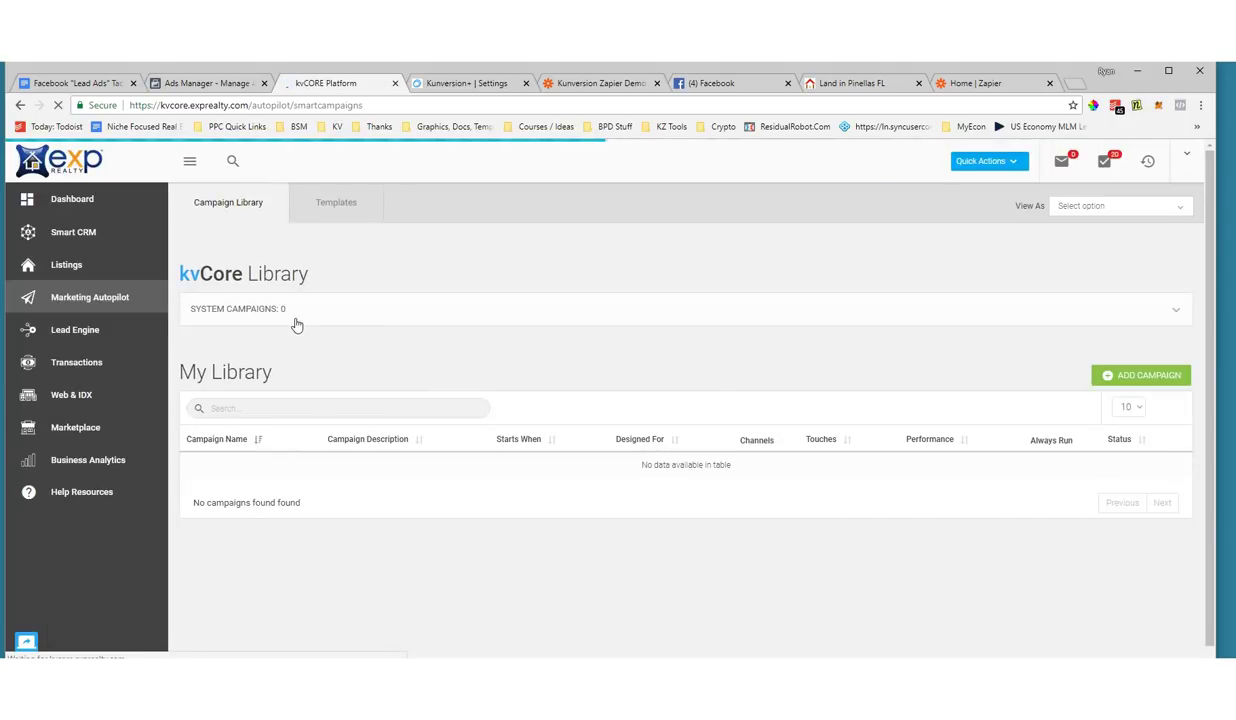
left_click(1113, 378)
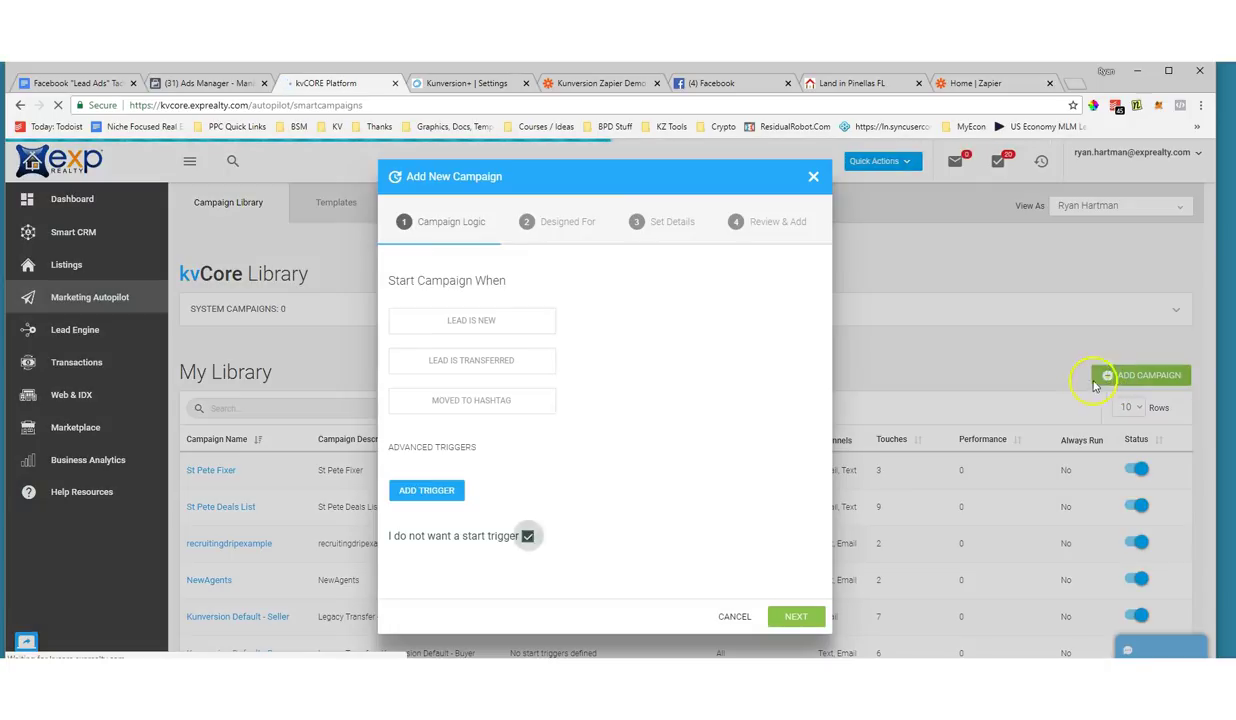
Set the new campaign to start when a lead is moved to the hashtag justbrowsing.
left_click(483, 320)
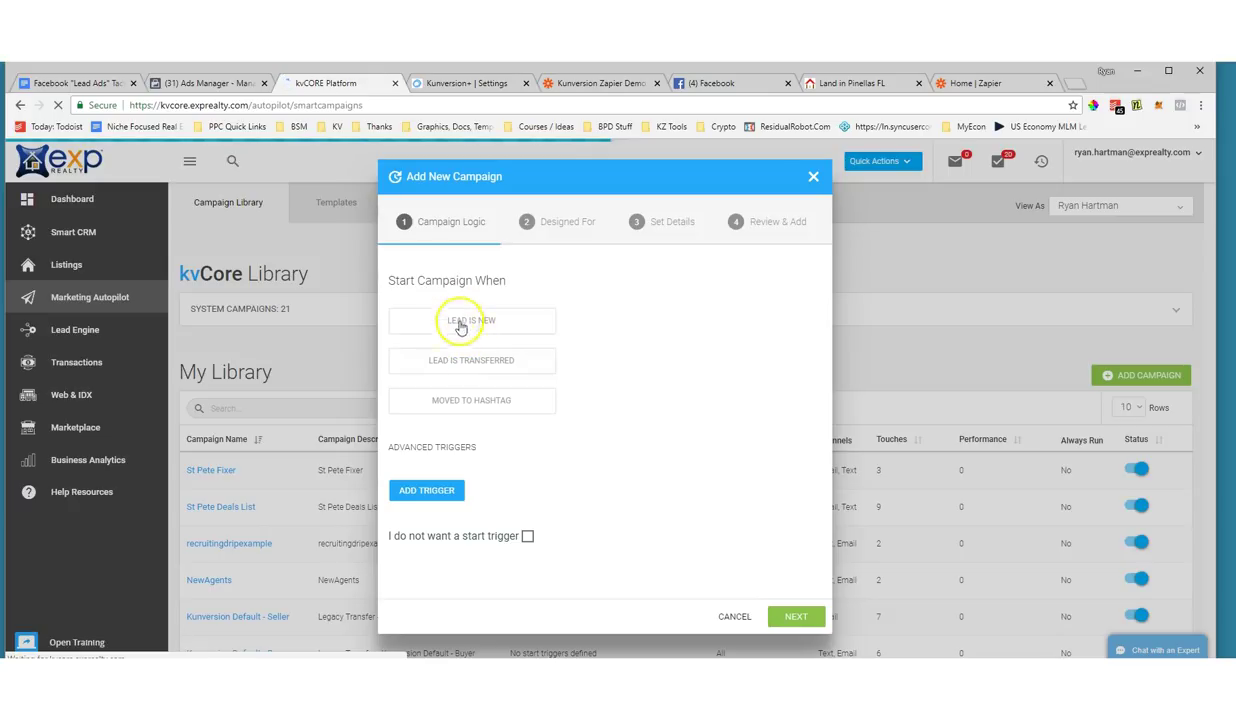
left_click(458, 405)
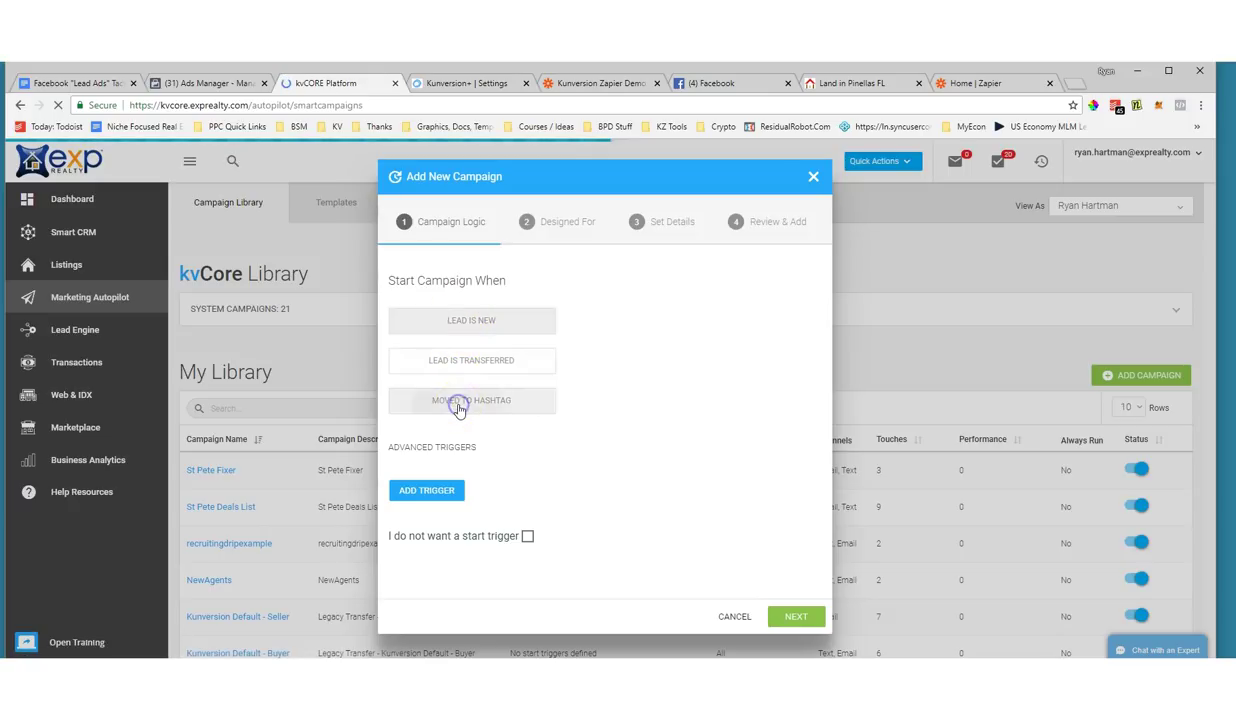
left_click(690, 404)
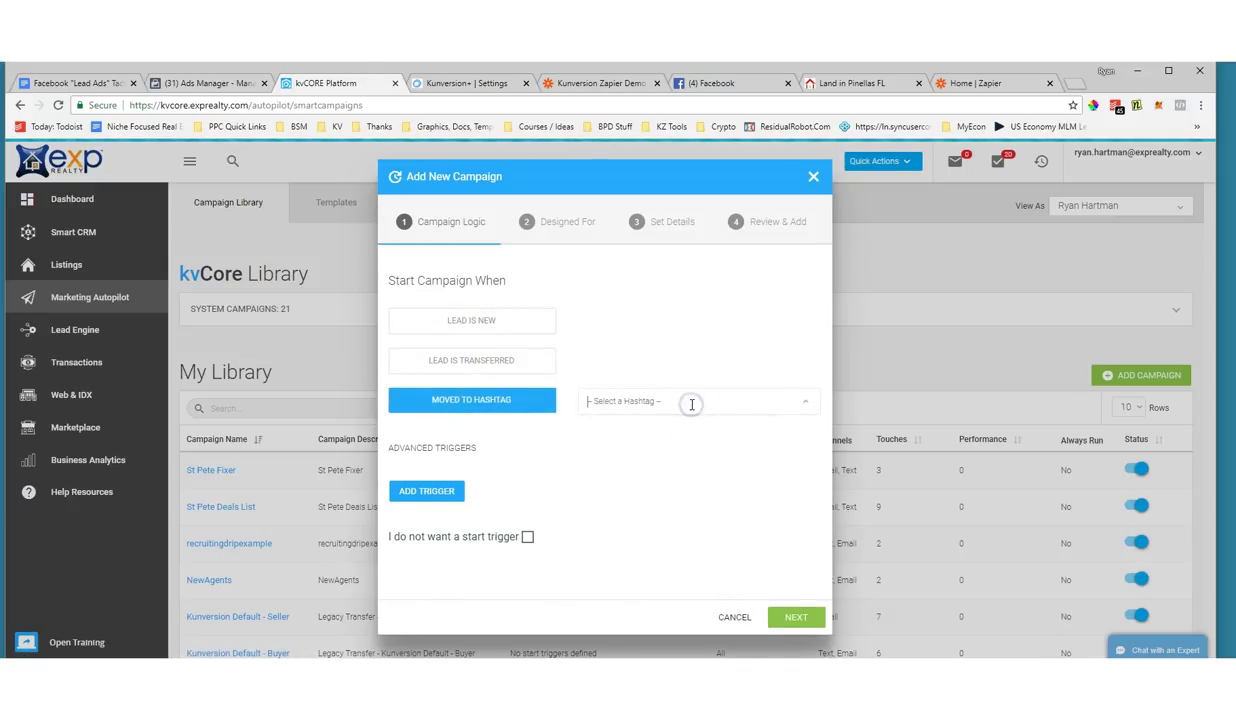
left_click(702, 403)
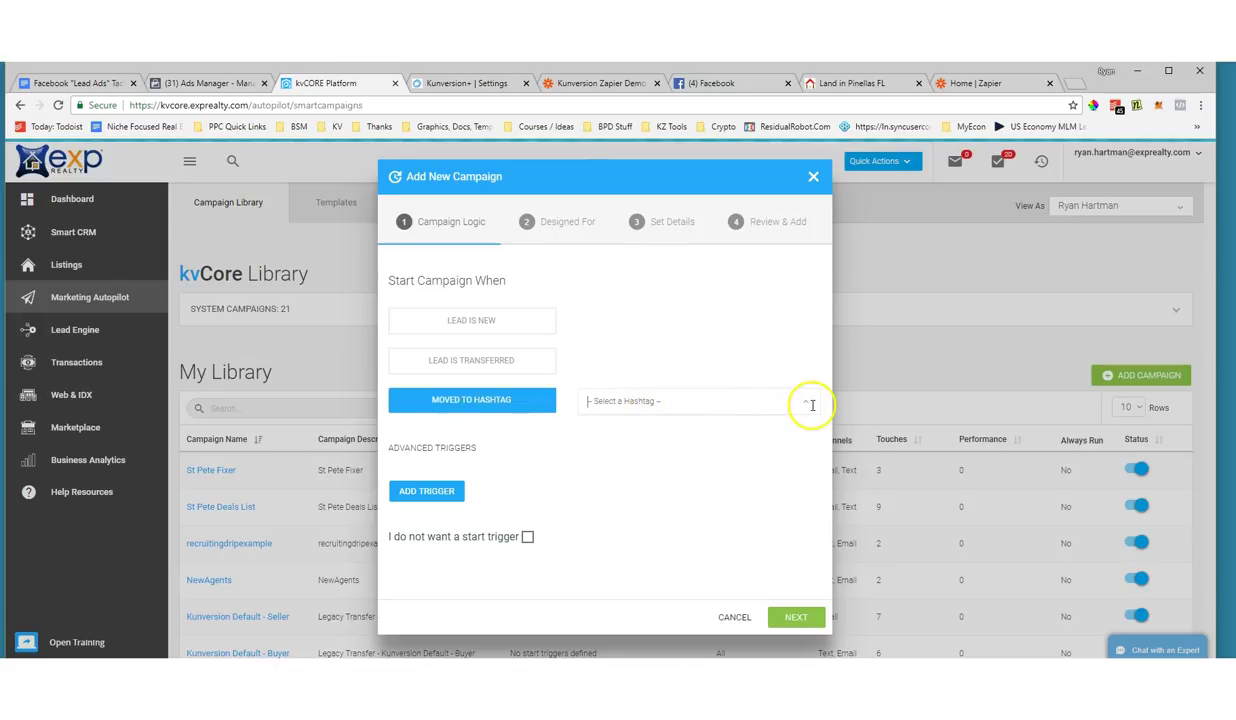
left_click(712, 401)
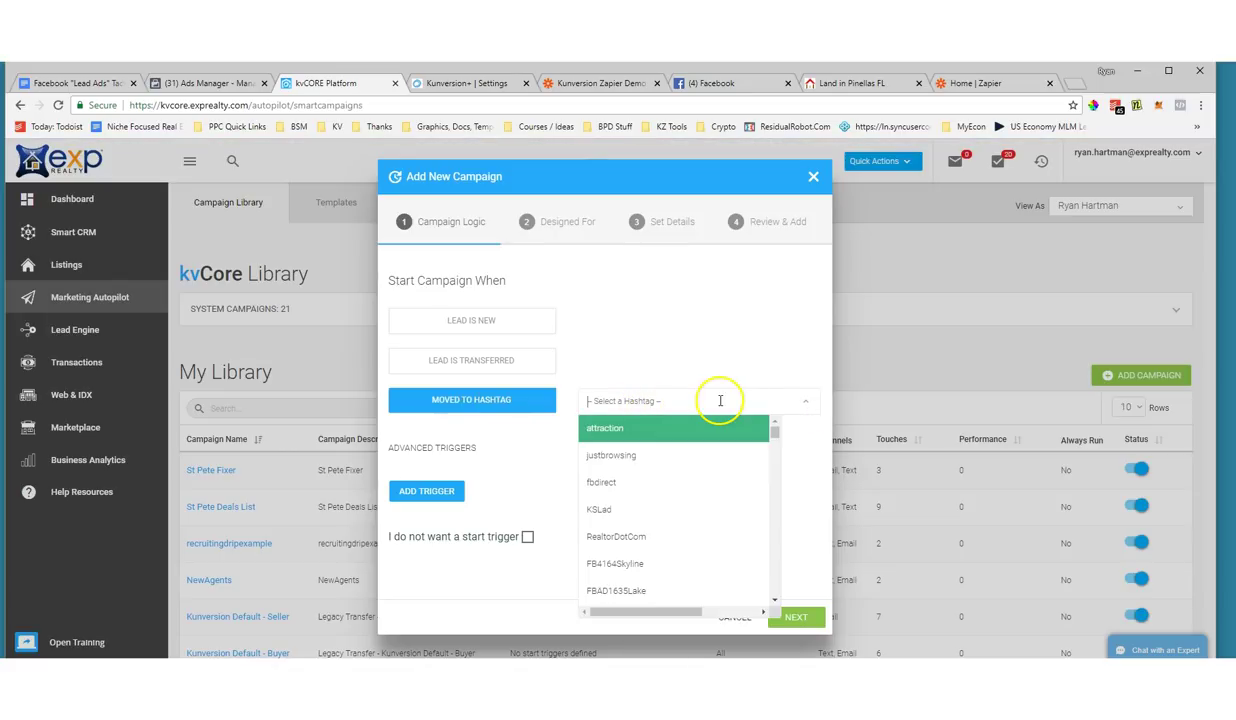
left_click(623, 456)
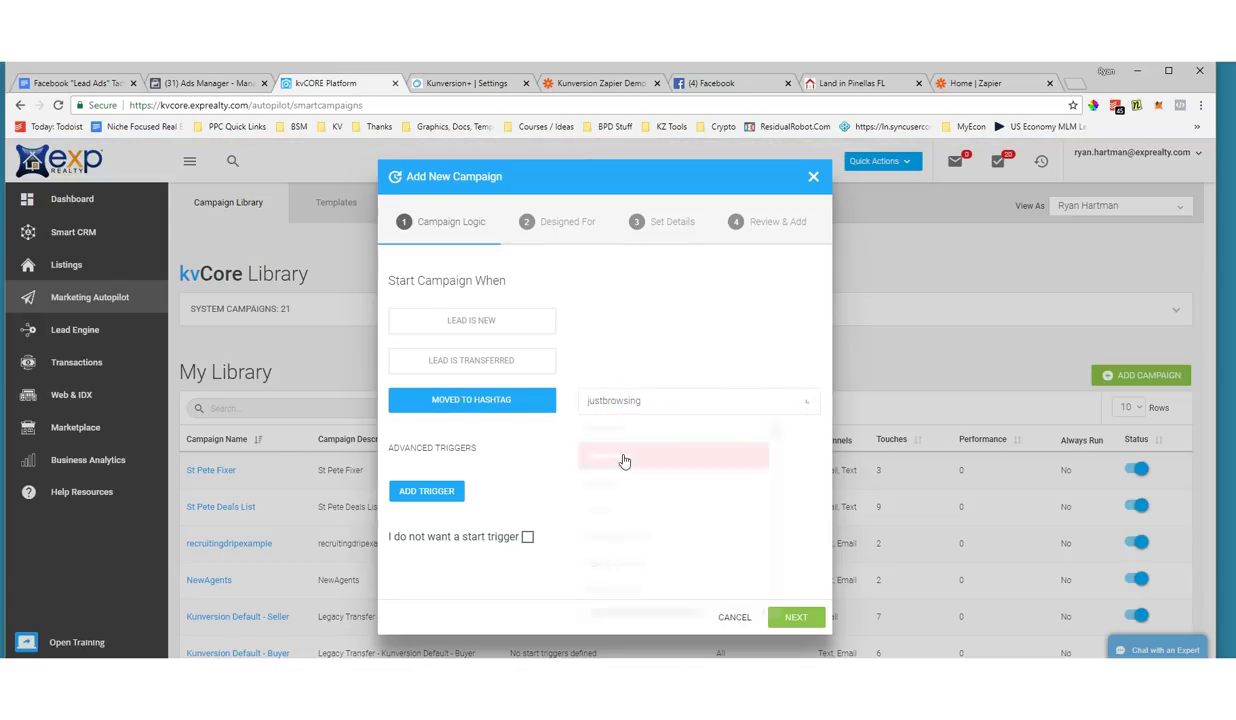
Add an empty advanced trigger row to the campaign logic and continue to the Designed For stage.
left_click(433, 493)
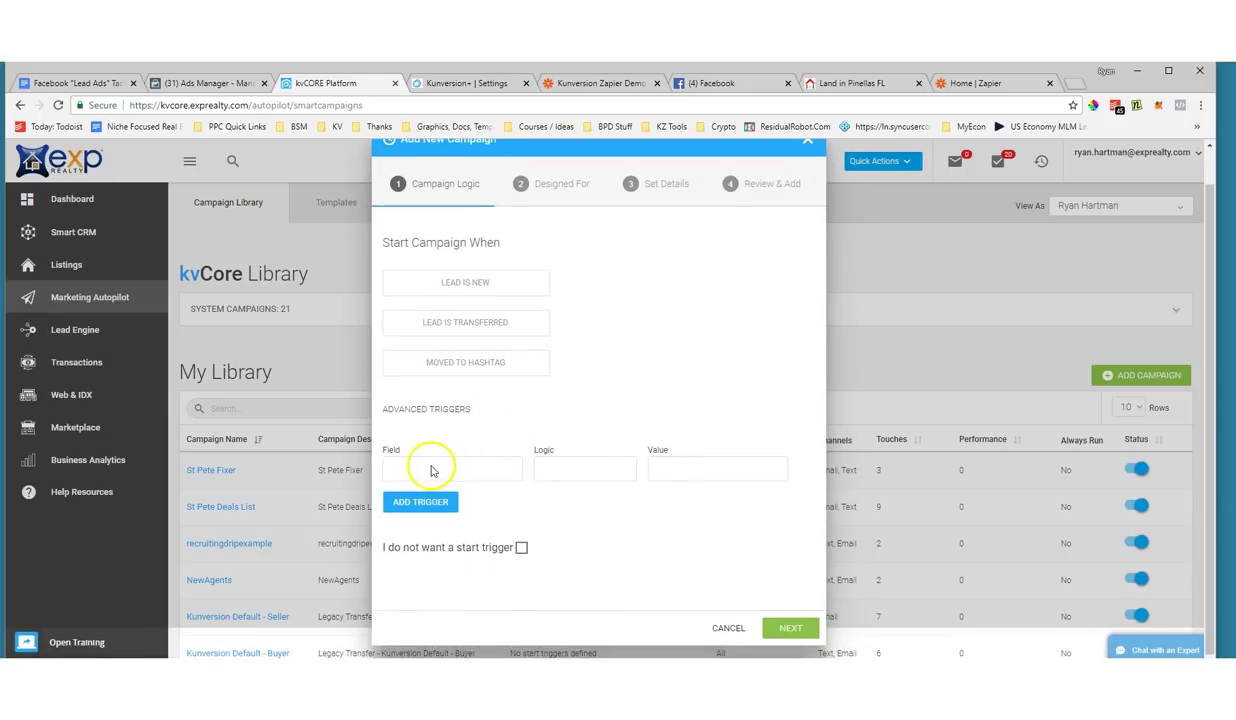
left_click(588, 412)
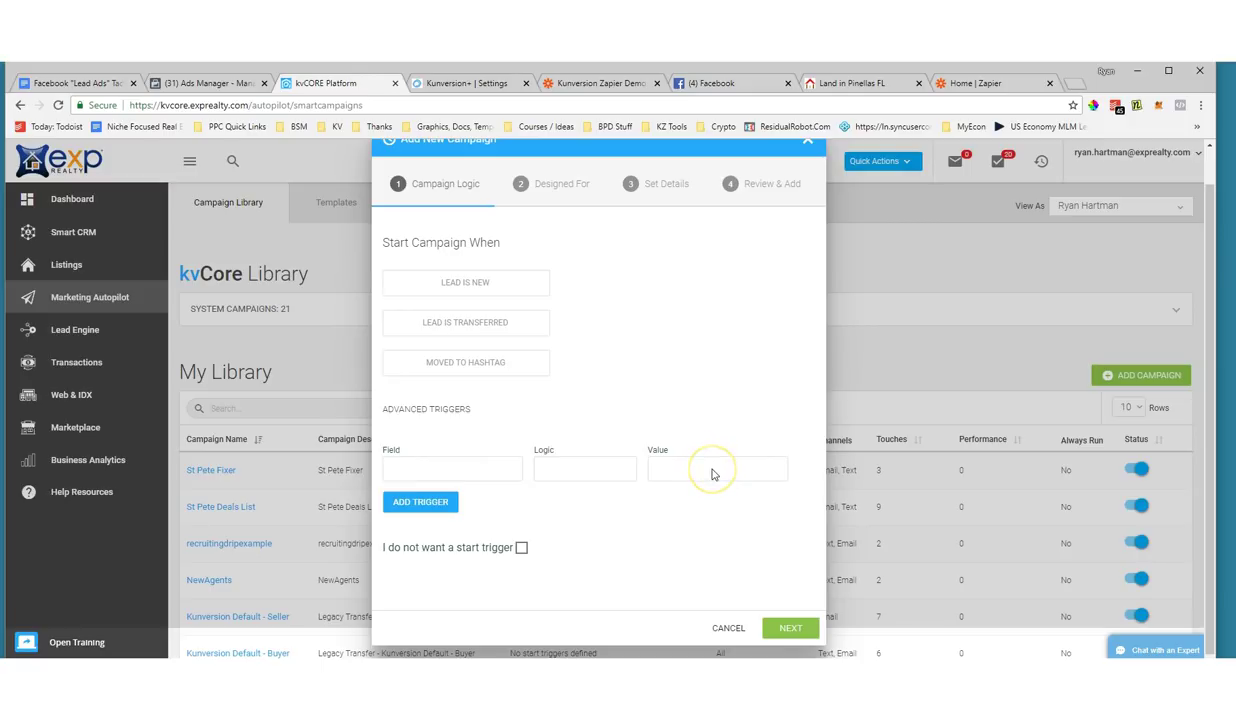
left_click(810, 628)
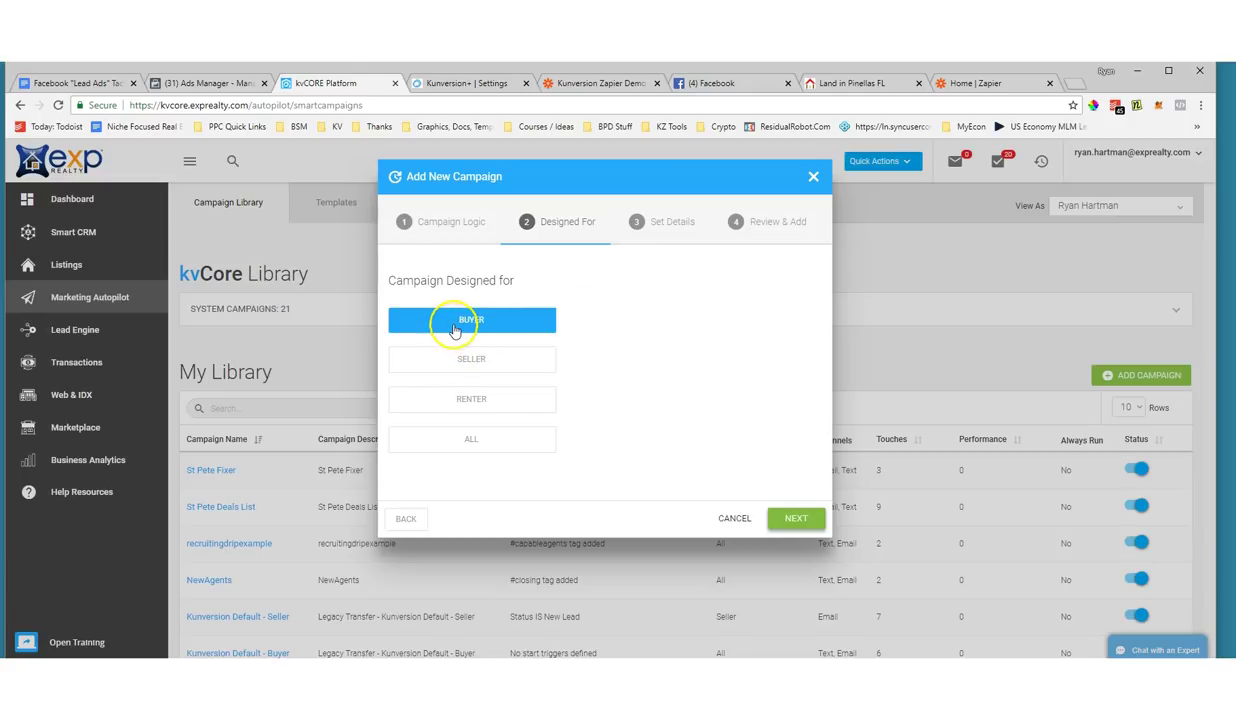
Continue with the buyer audience, name the campaign Pinellas Waterfront Land and turn campaign sharing off.
left_click(795, 518)
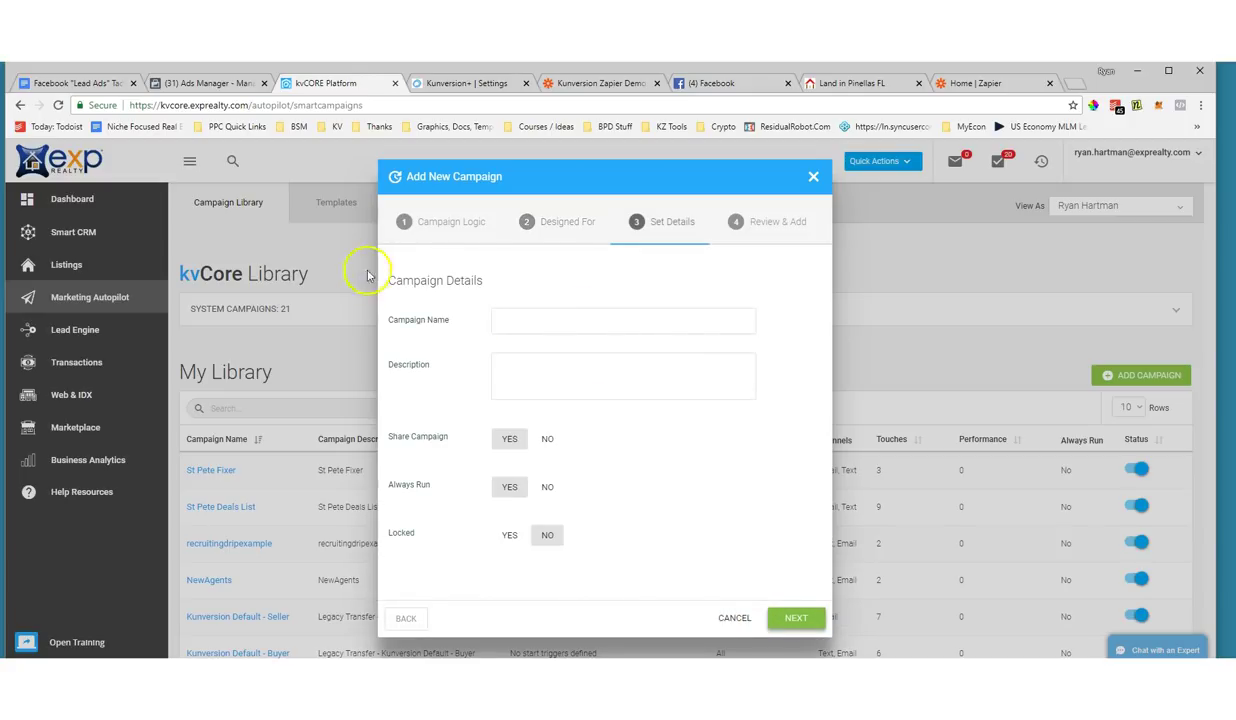
left_click(514, 322)
type("Pin")
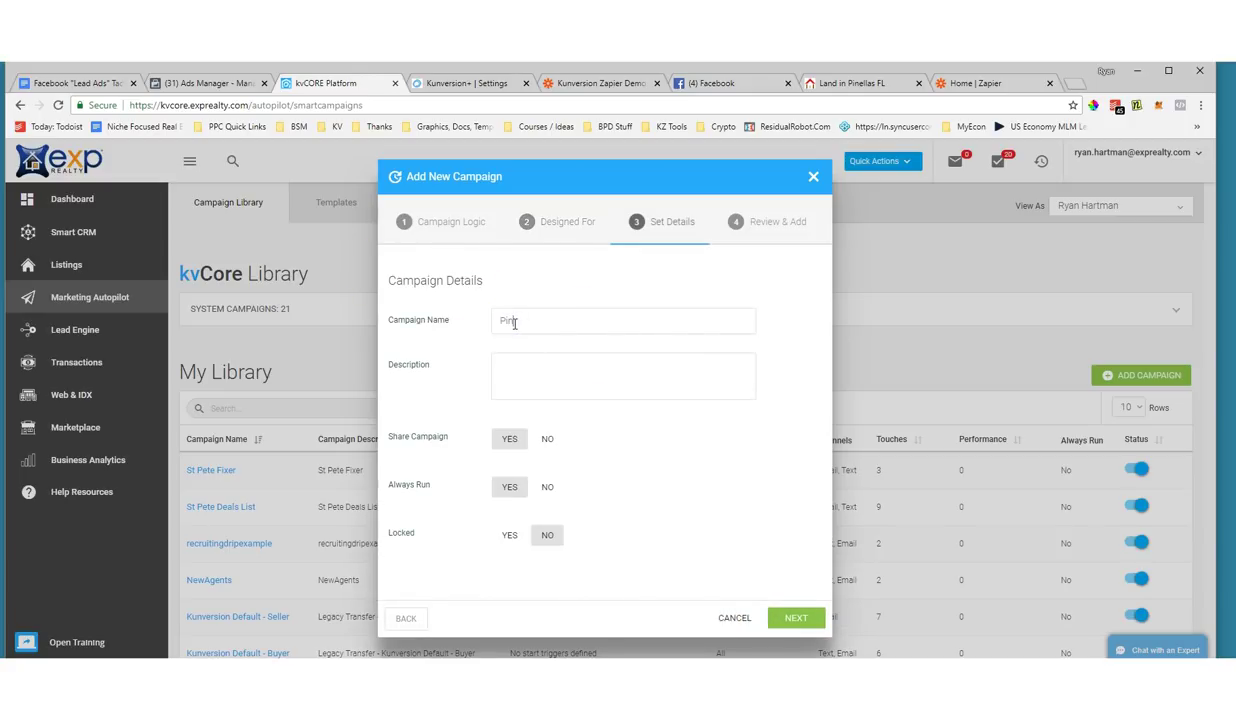
type("ellas Waterfront Land")
left_click(545, 367)
left_click(478, 436)
left_click(547, 440)
left_click(538, 446)
Enter Pinewland as the campaign description and add the campaign to the library.
left_click(529, 382)
type("Pine")
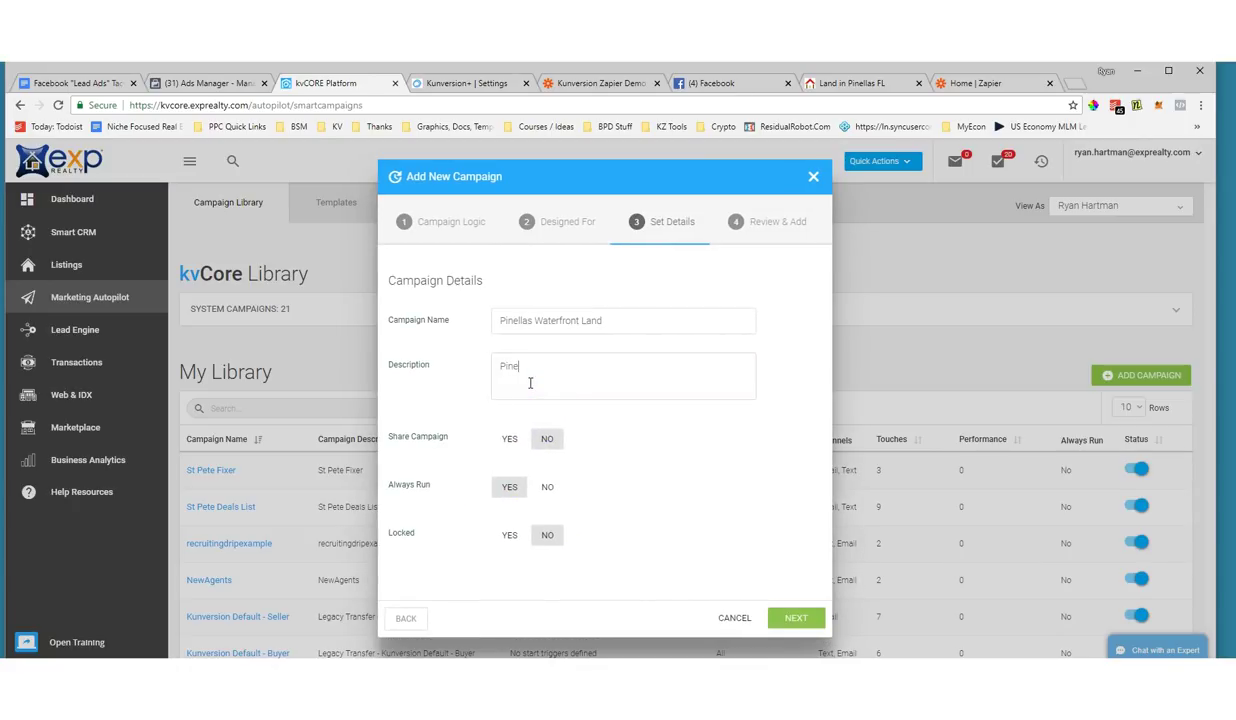
type("wland")
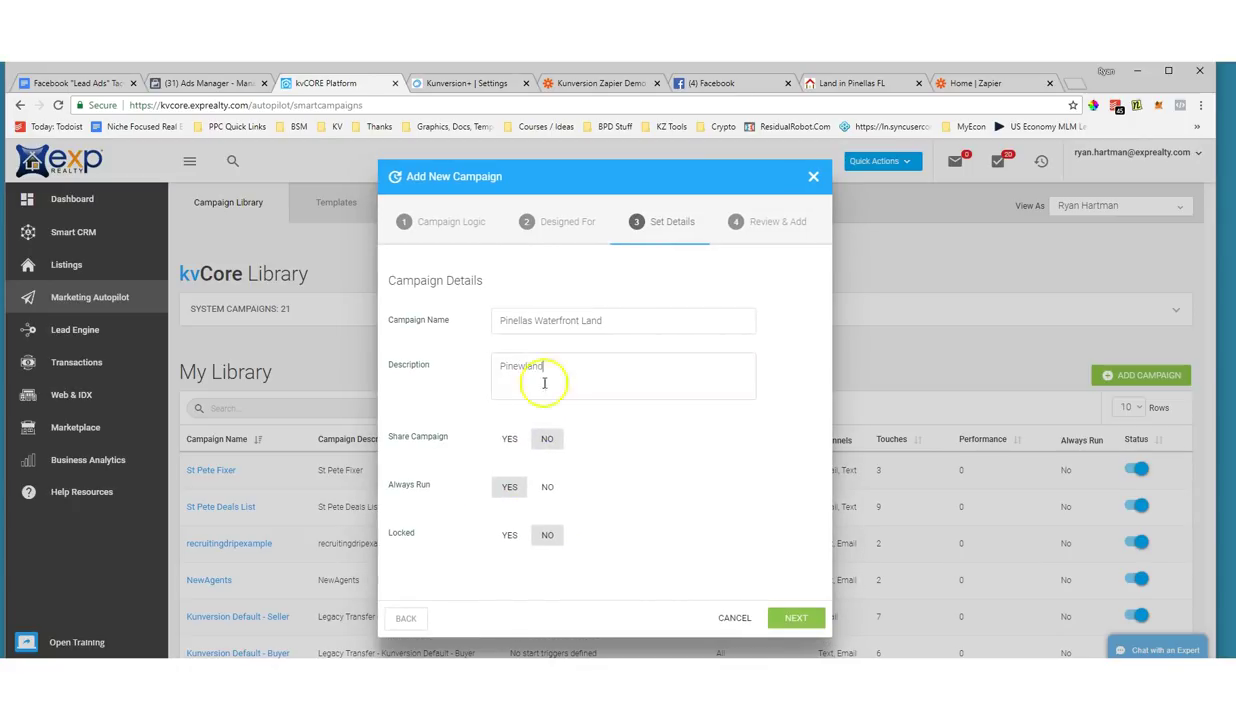
left_click(792, 617)
scroll(556, 307, "down", 1)
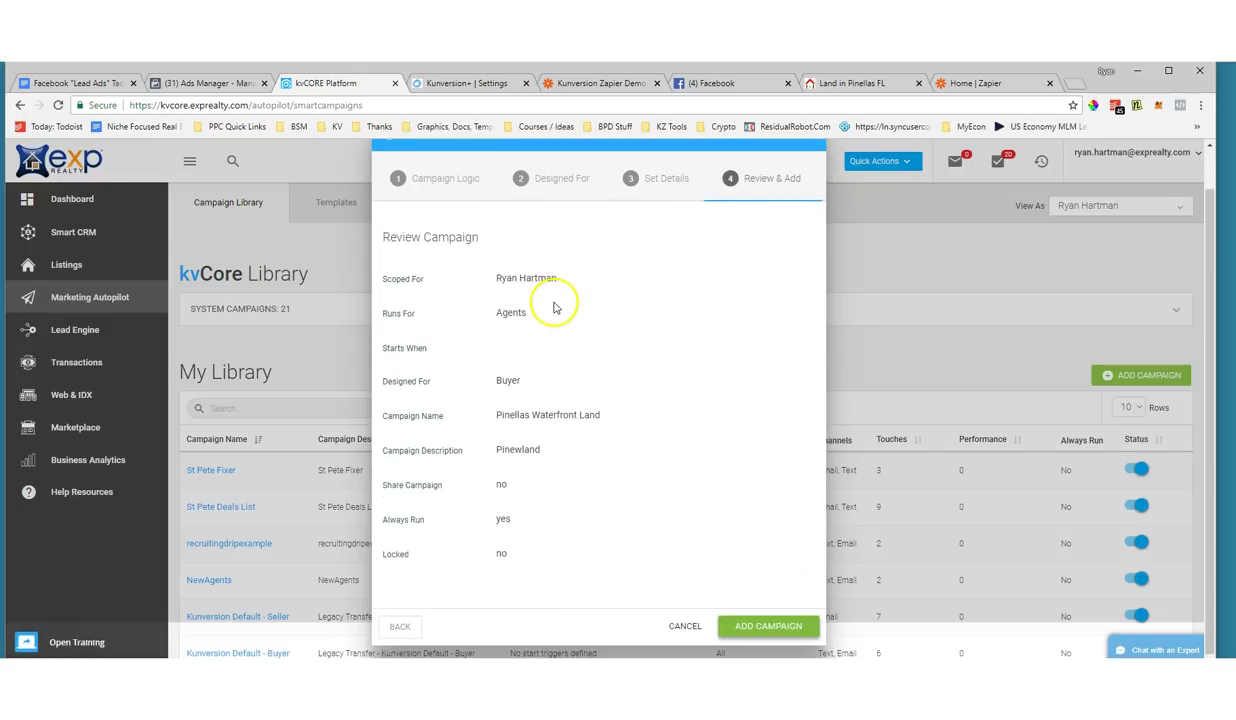
left_click(745, 626)
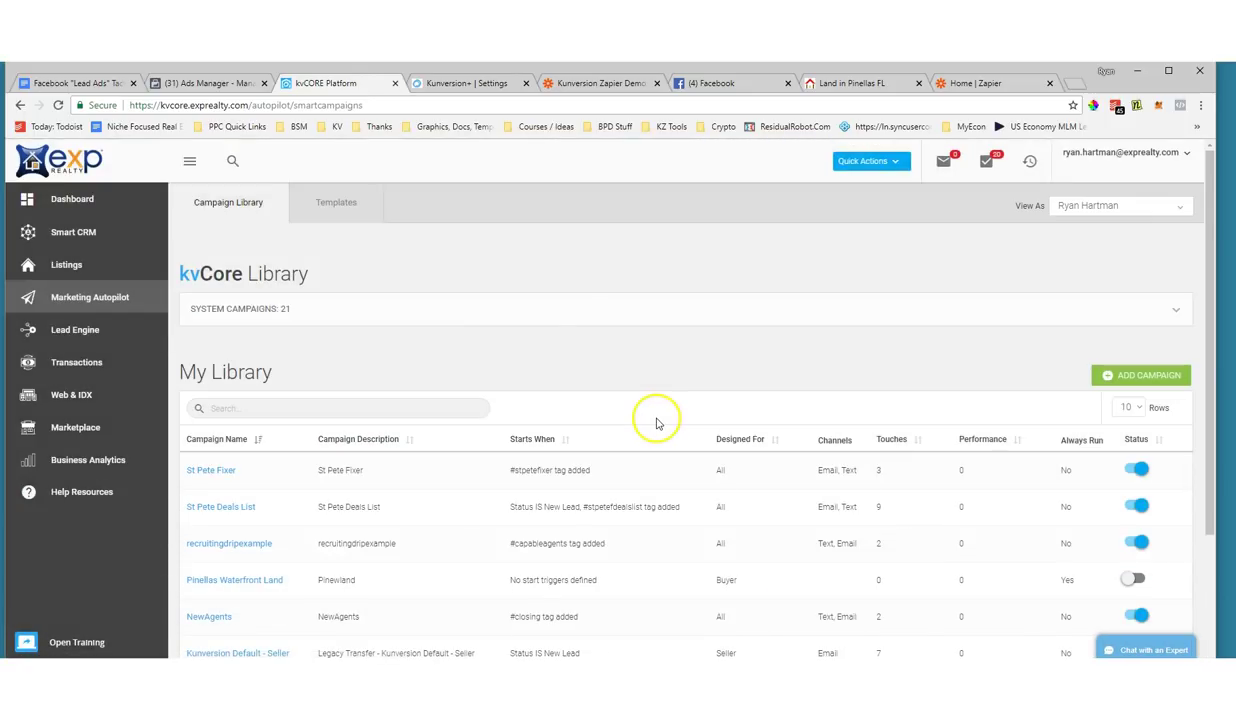
Open the Pinellas Waterfront Land campaign from My Library and review which campaign action types can be added.
scroll(581, 322, "down", 1)
scroll(581, 325, "down", 1)
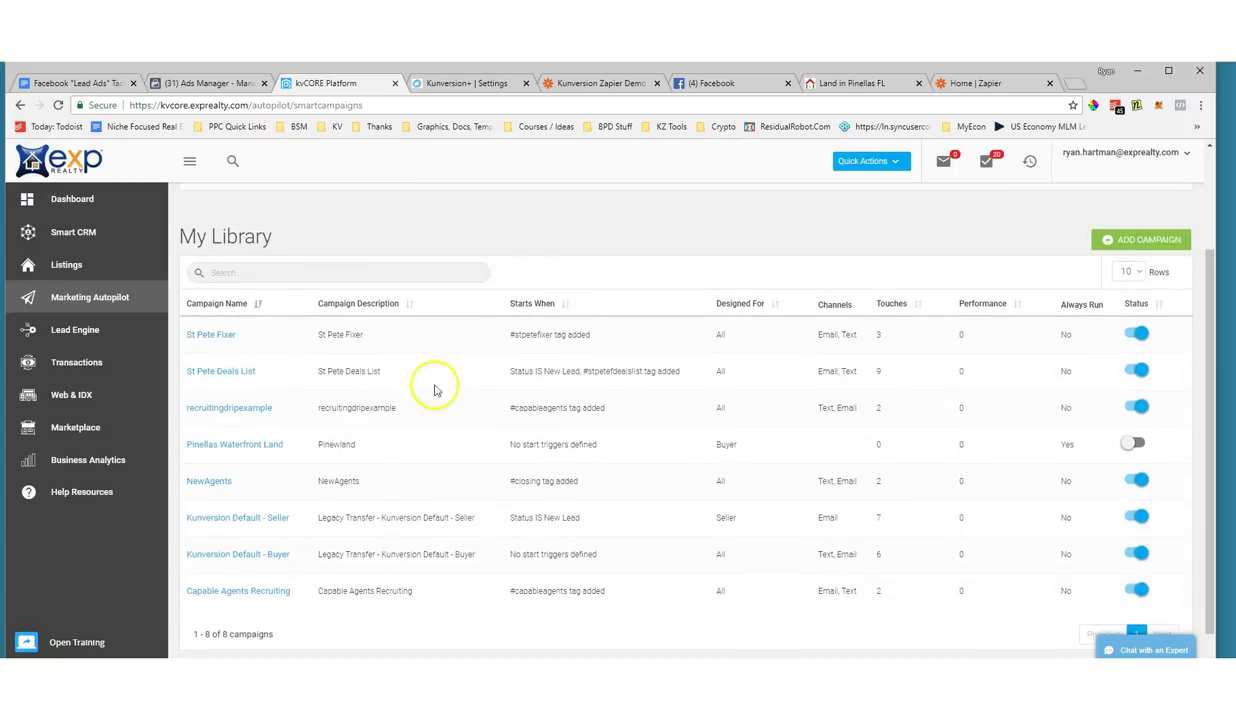
left_click(237, 443)
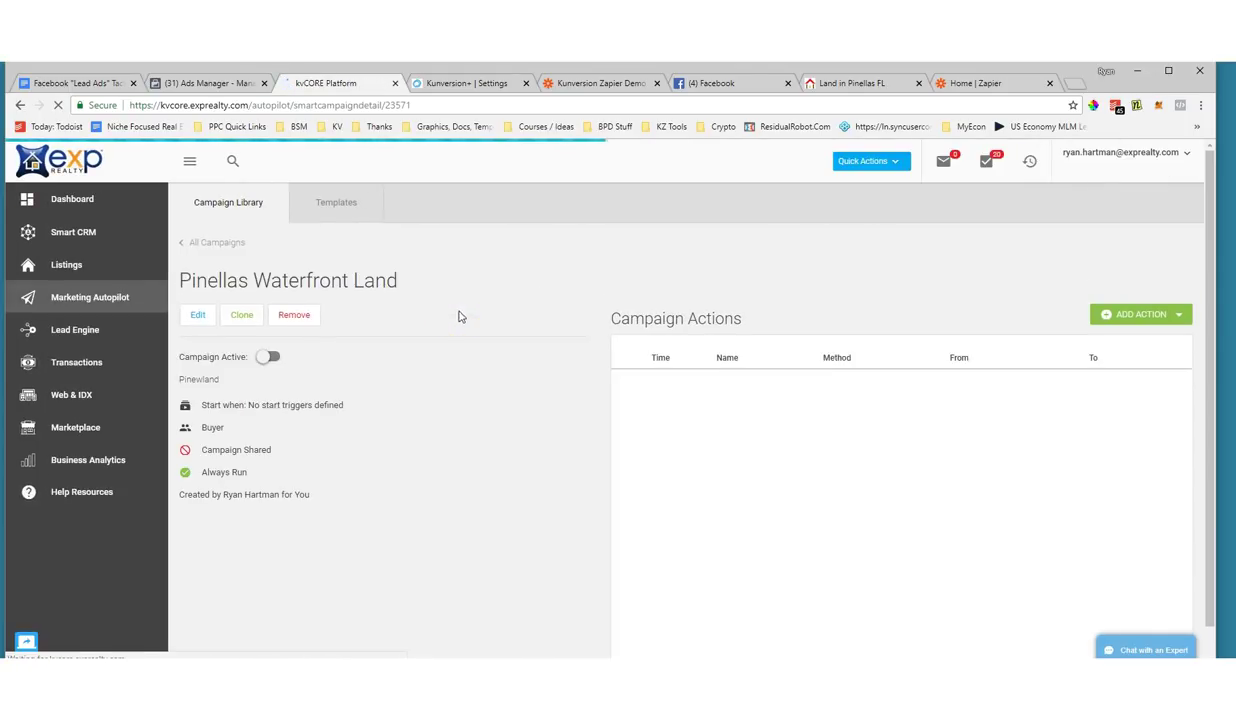
left_click(1128, 318)
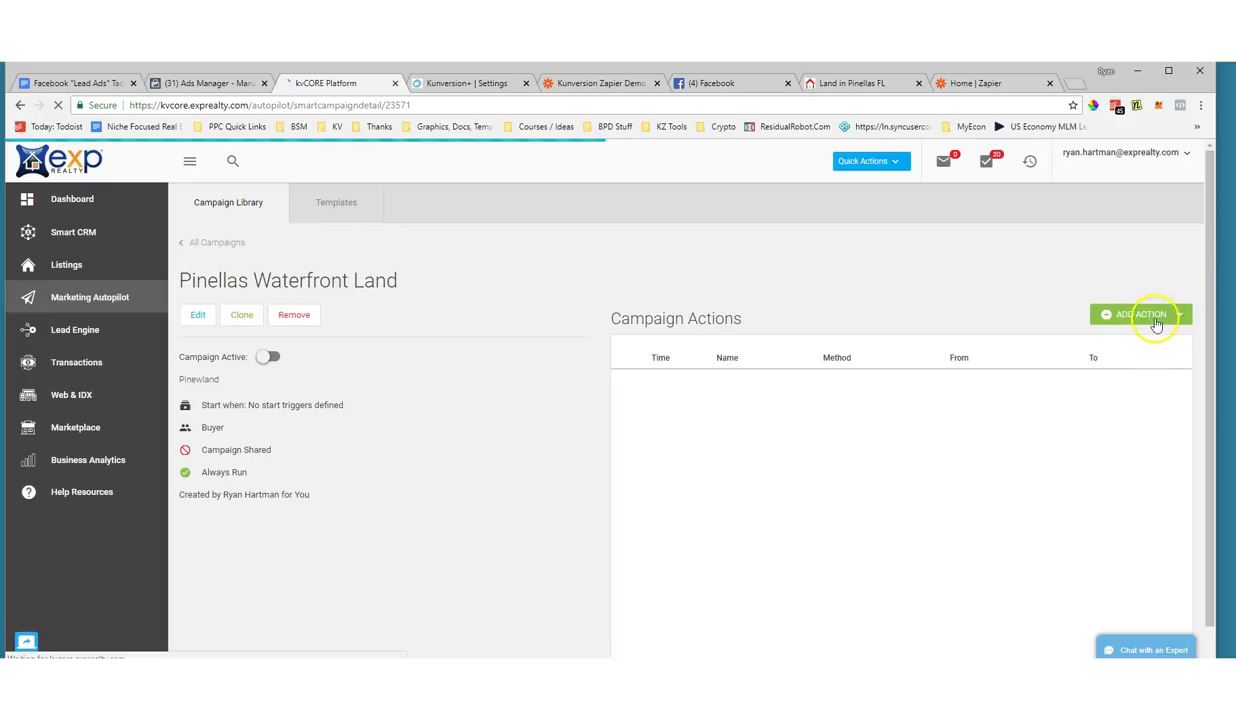
left_click(1178, 315)
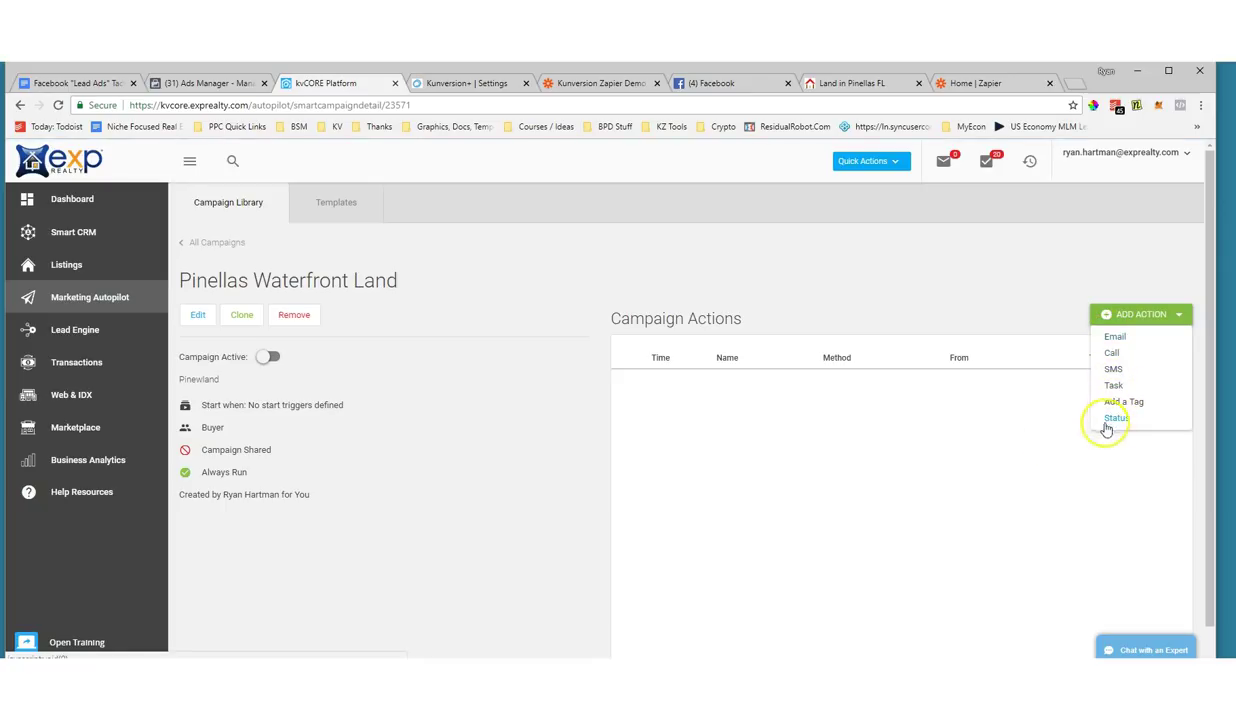
left_click(566, 414)
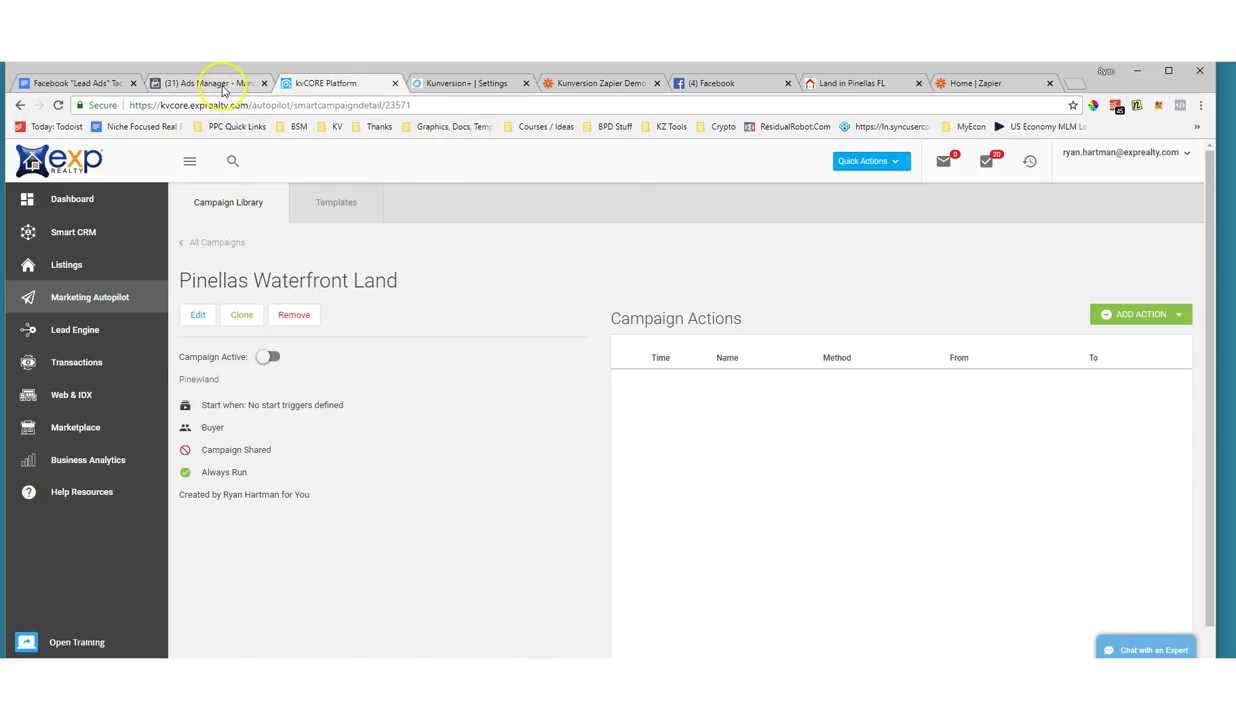
Switch to the Facebook "Lead Ads" Tactics document in Google Docs and review the extra Zapier hacks at its end.
left_click(75, 83)
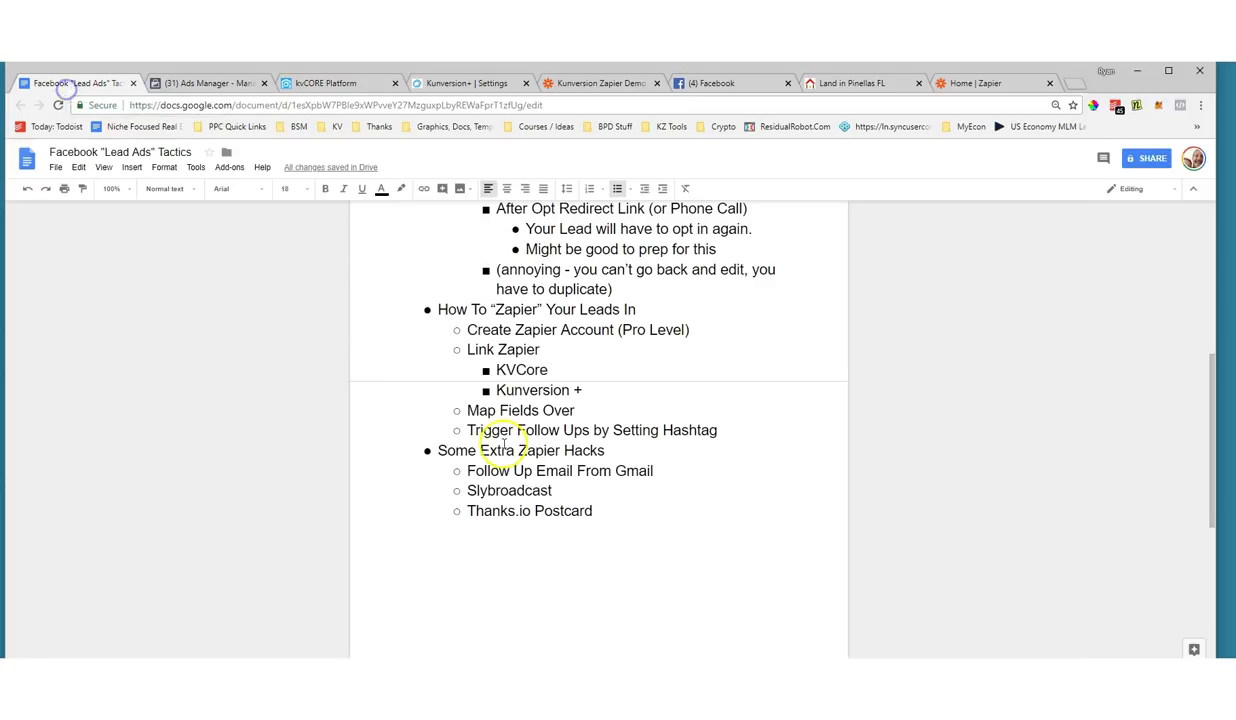
scroll(500, 430, "down", 1)
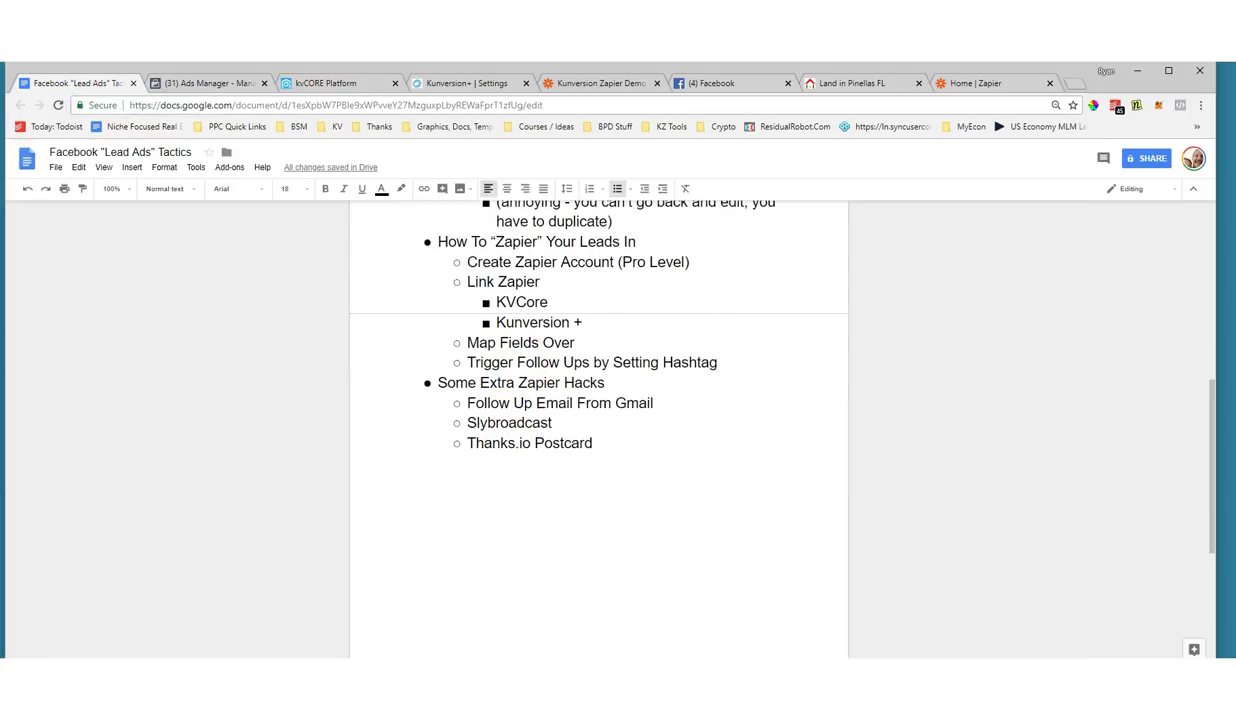
left_click(435, 351)
mouse_move(430, 353)
left_mouse_down()
mouse_move(505, 375)
mouse_move(726, 383)
mouse_move(635, 339)
mouse_move(450, 349)
left_mouse_up()
key("Escape")
key("ctrl+shift+End")
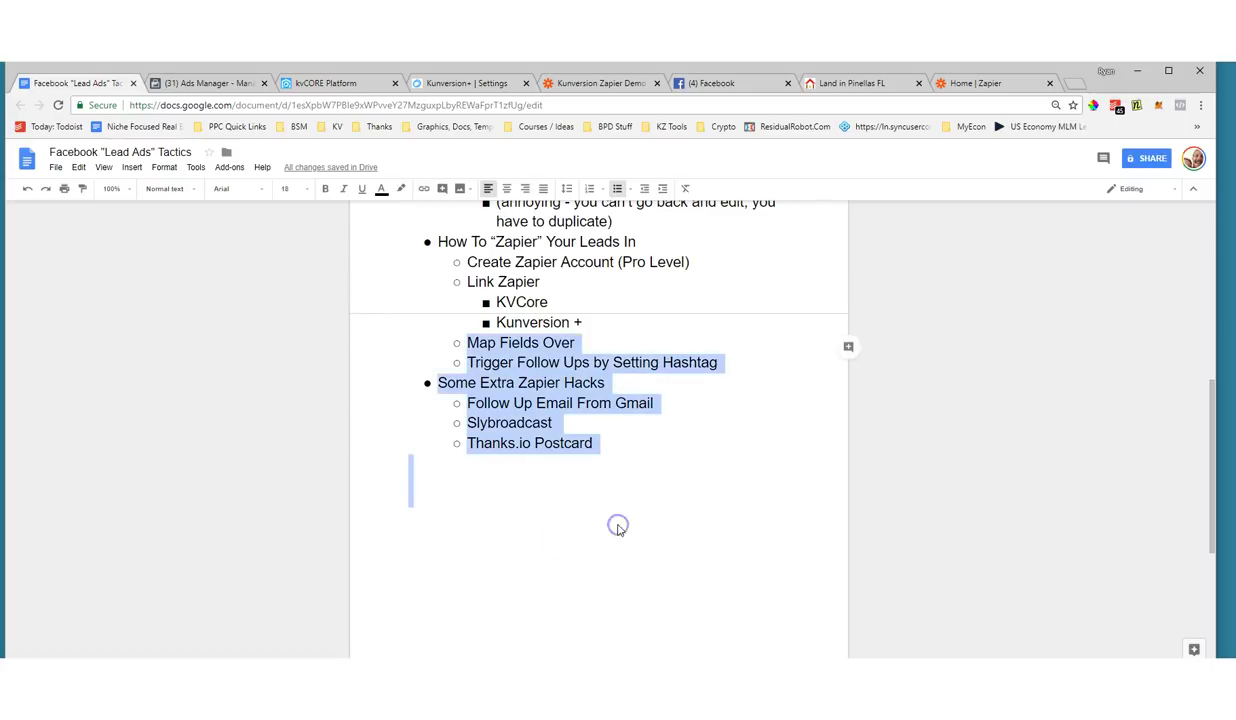
key("Right")
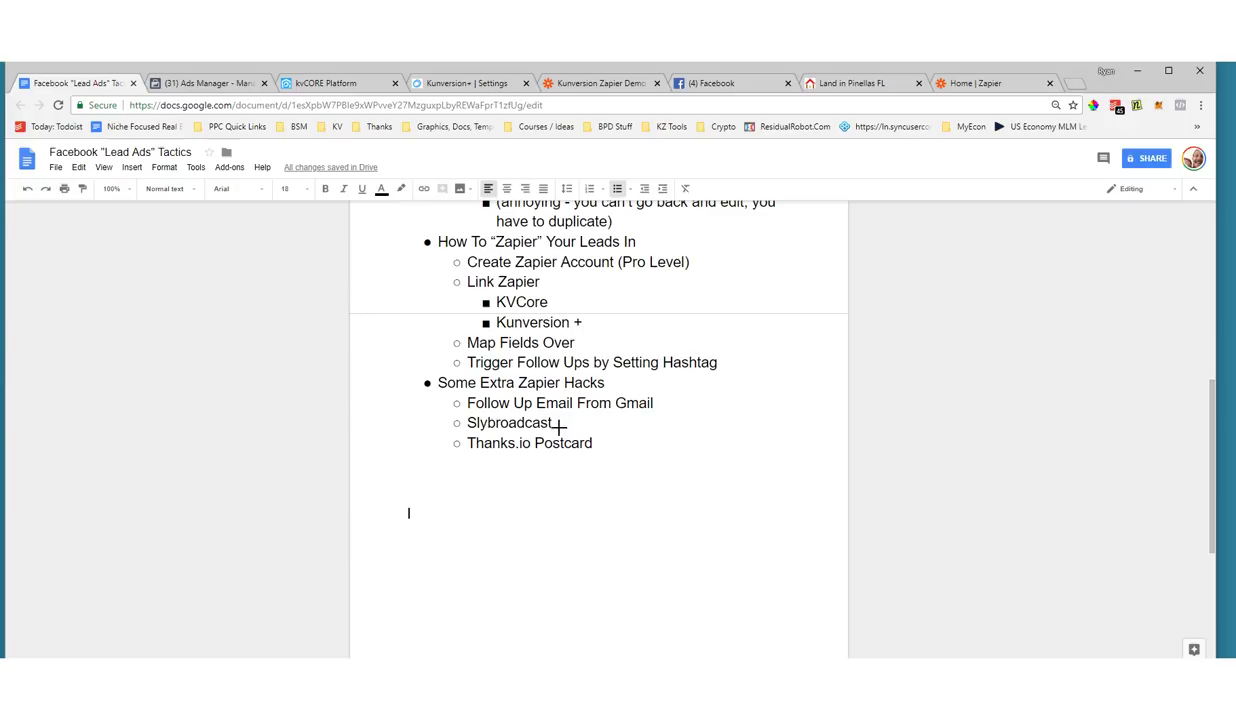
mouse_move(737, 407)
left_mouse_down()
mouse_move(654, 403)
mouse_move(668, 416)
mouse_move(674, 387)
left_mouse_up()
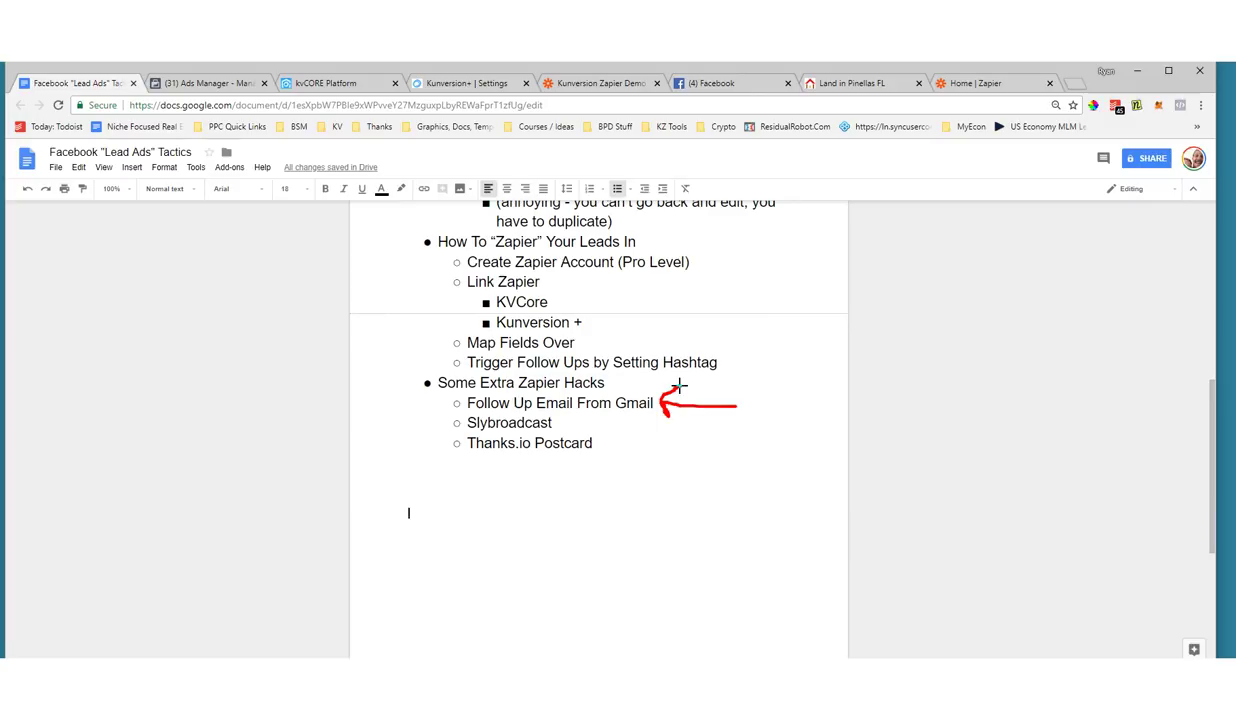
key("Escape")
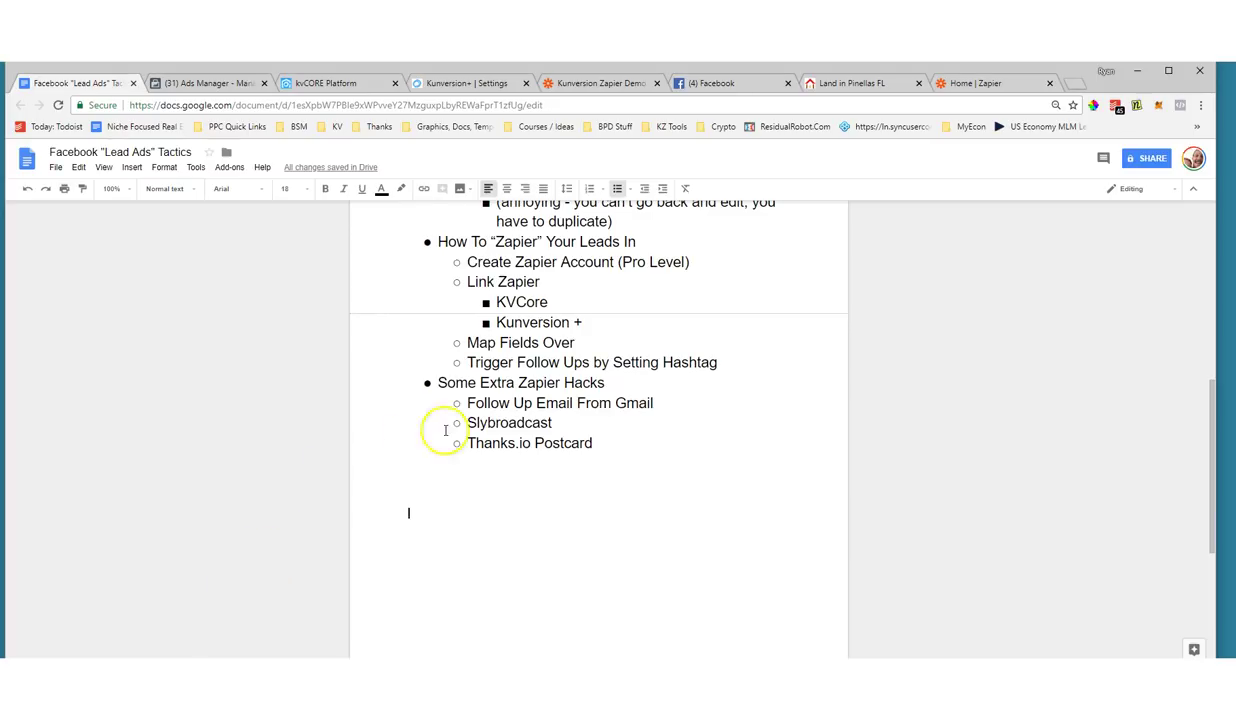
left_click(425, 385)
Switch to the Kunversion Zapier Demo zap in Zapier and add a Delay helper step after the Add Lead action.
left_click(612, 85)
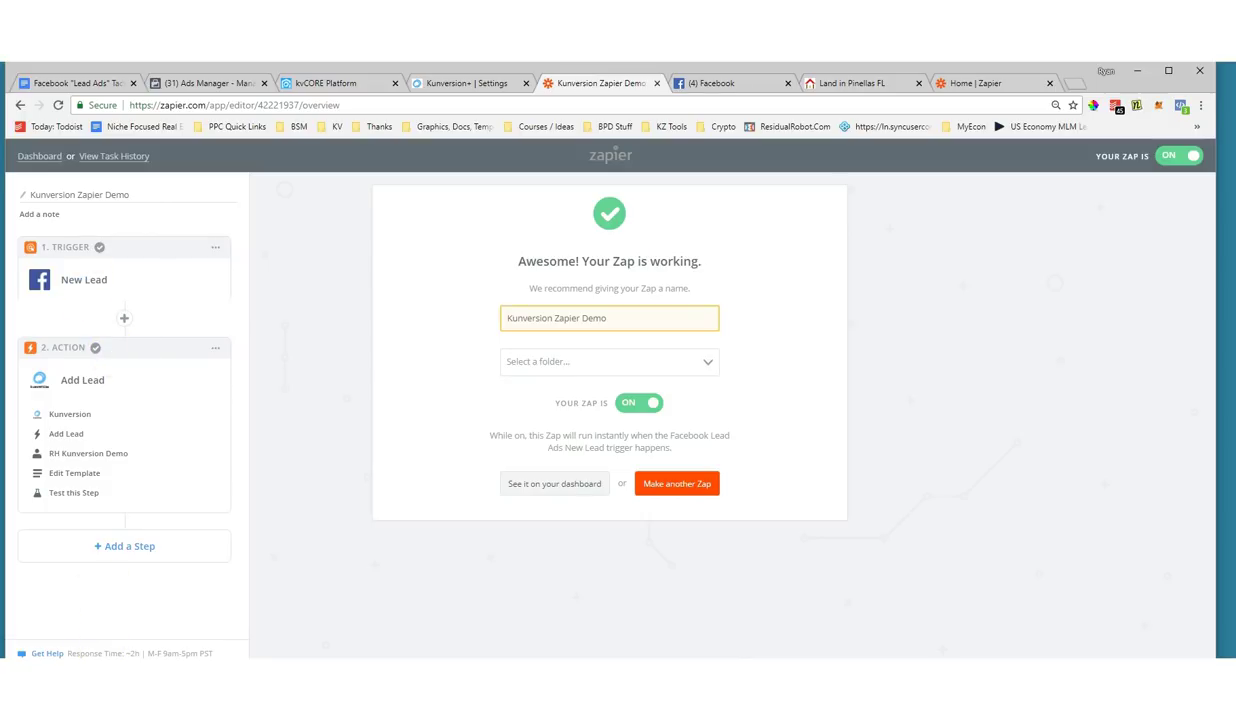
mouse_move(114, 220)
left_mouse_down()
mouse_move(237, 516)
mouse_move(33, 298)
mouse_move(125, 215)
left_mouse_up()
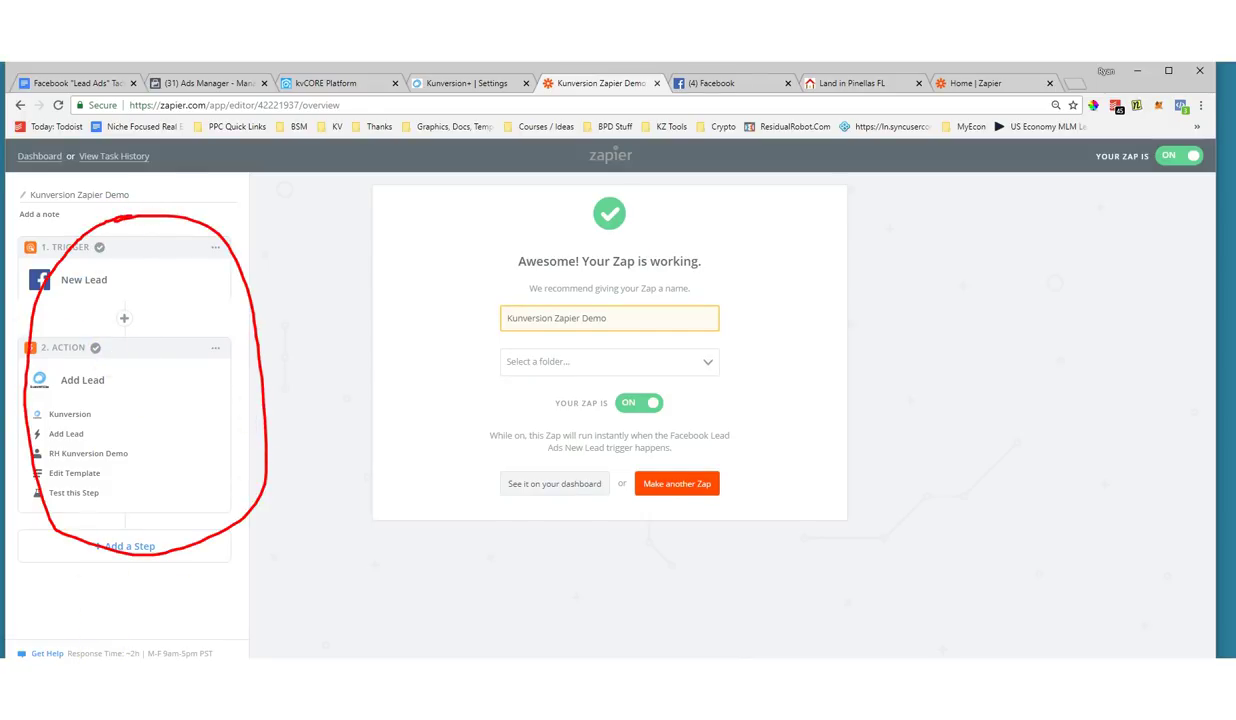
key("Escape")
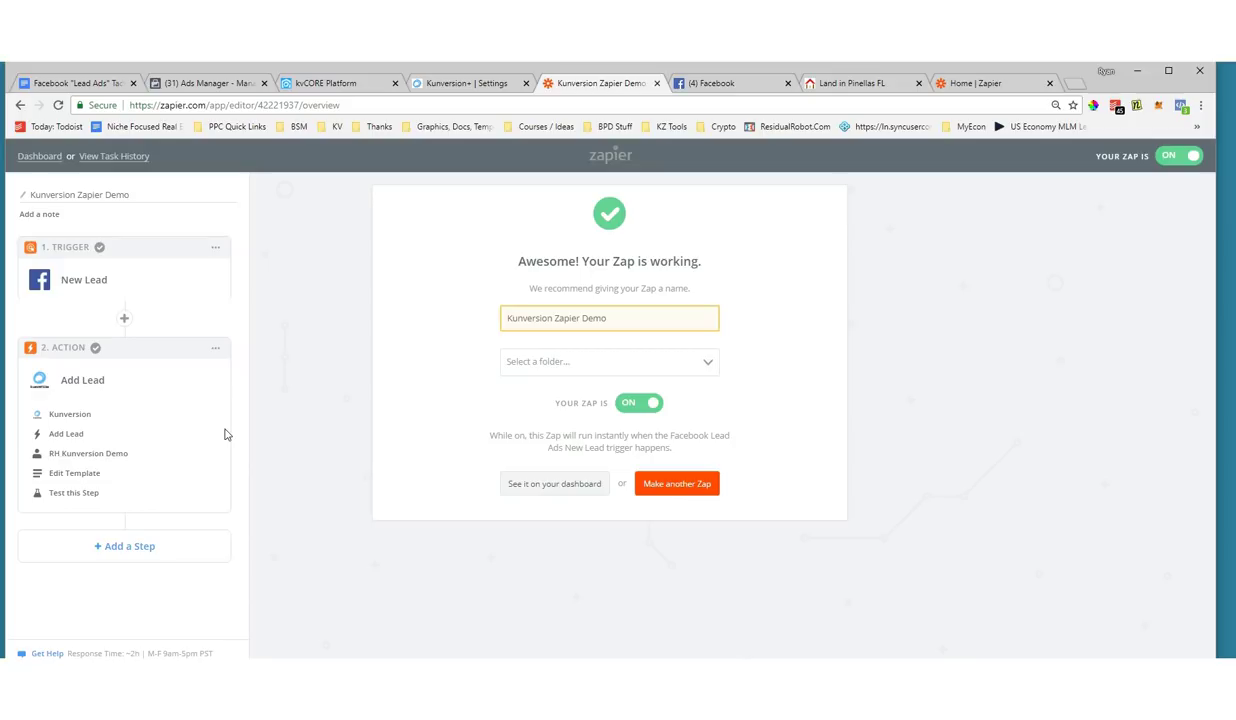
left_click(139, 550)
scroll(143, 533, "down", 1)
left_click(74, 415)
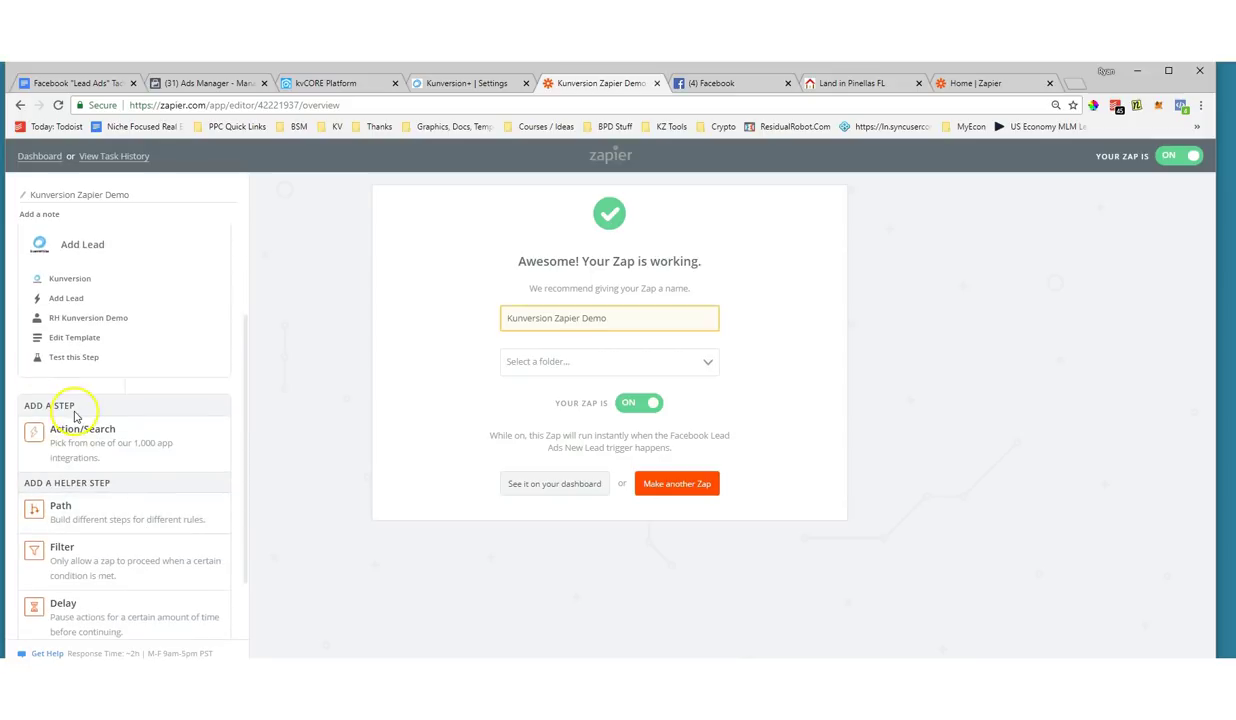
left_click(60, 617)
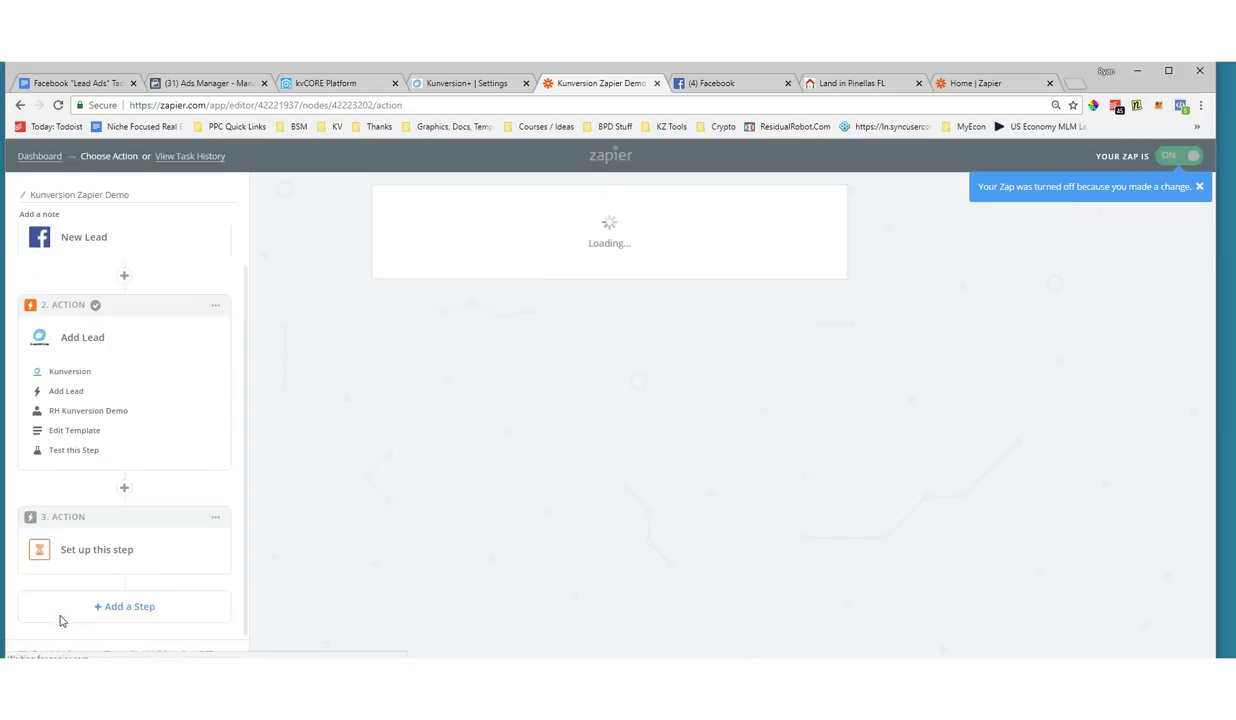
Set up the delay step as Delay For 17 minutes and skip its test.
left_click(169, 482)
left_click(461, 300)
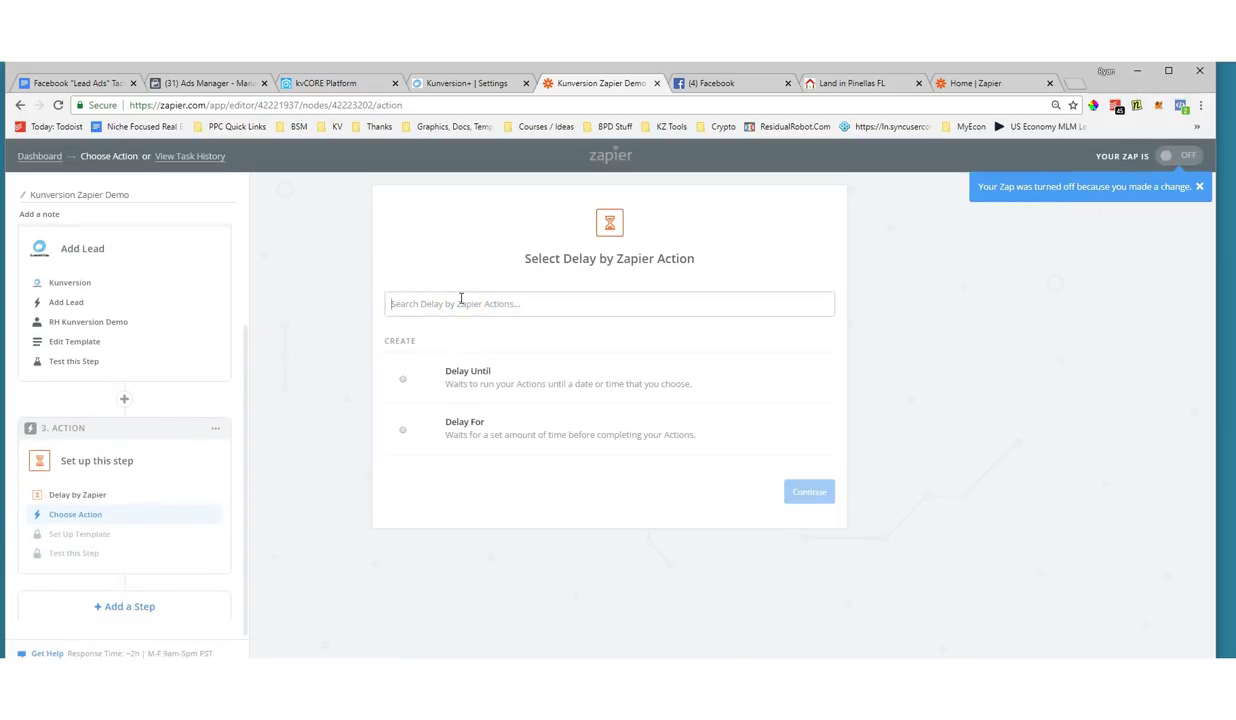
left_click(402, 431)
left_click(796, 491)
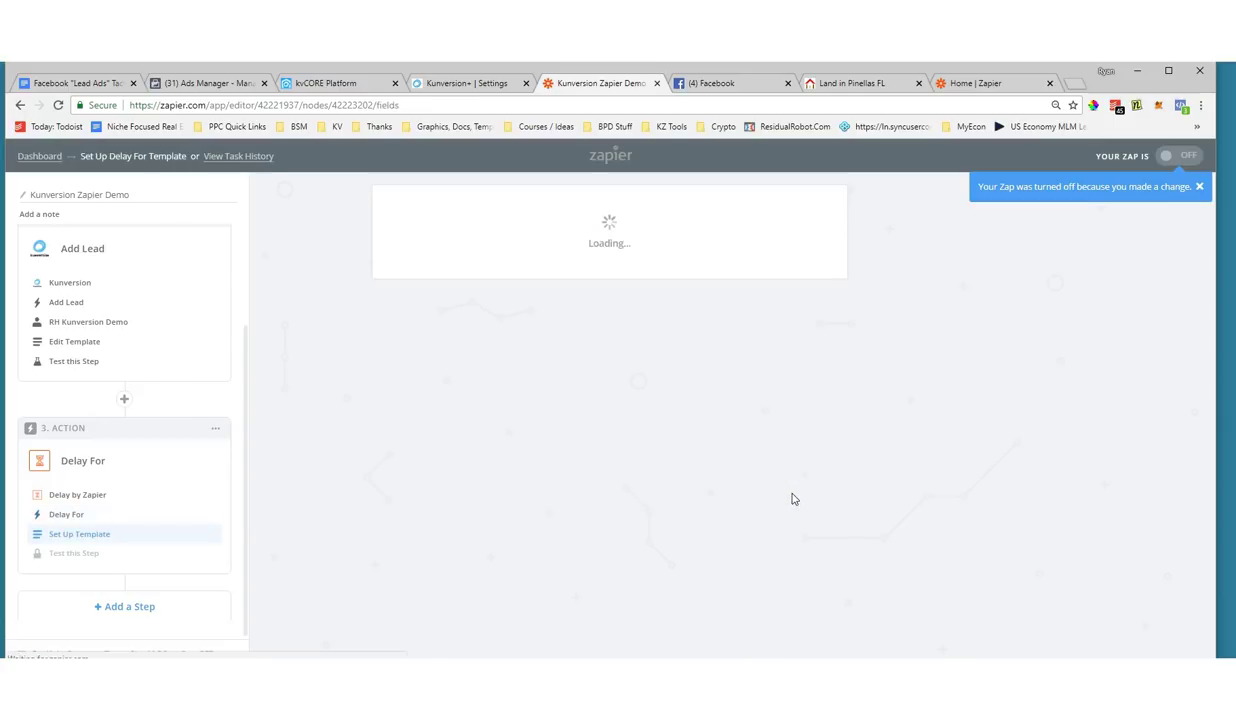
left_click(414, 403)
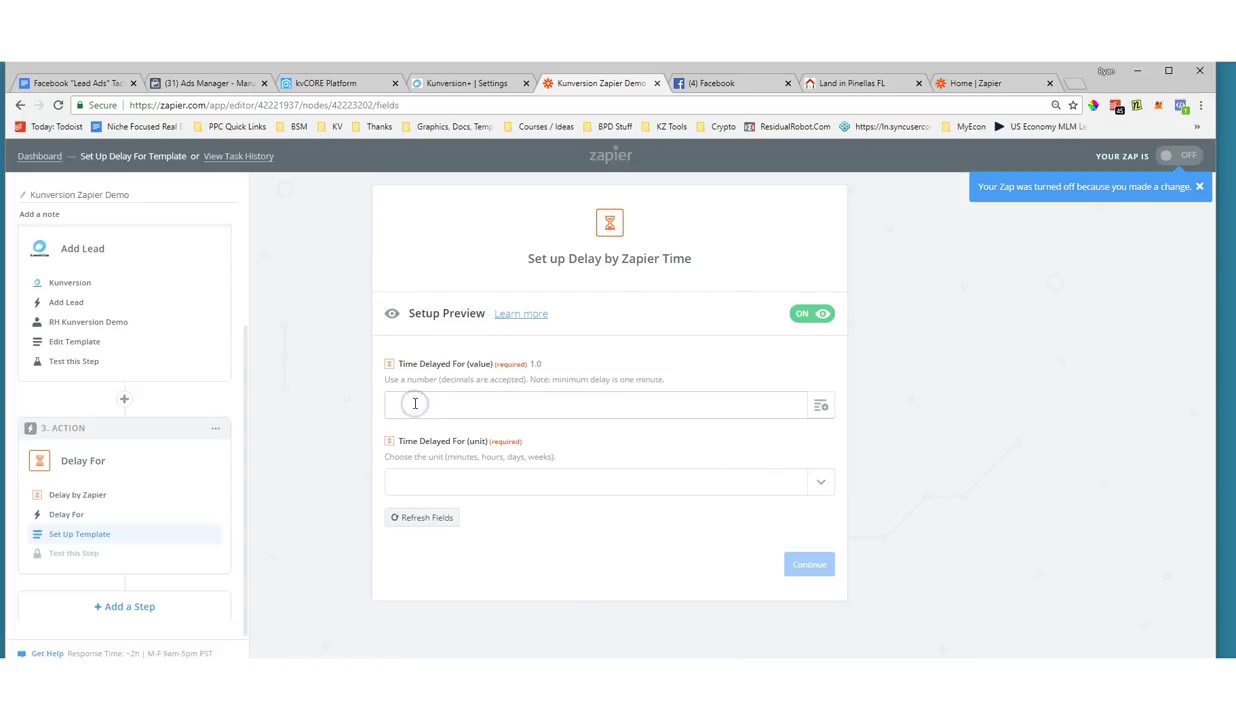
left_click(410, 482)
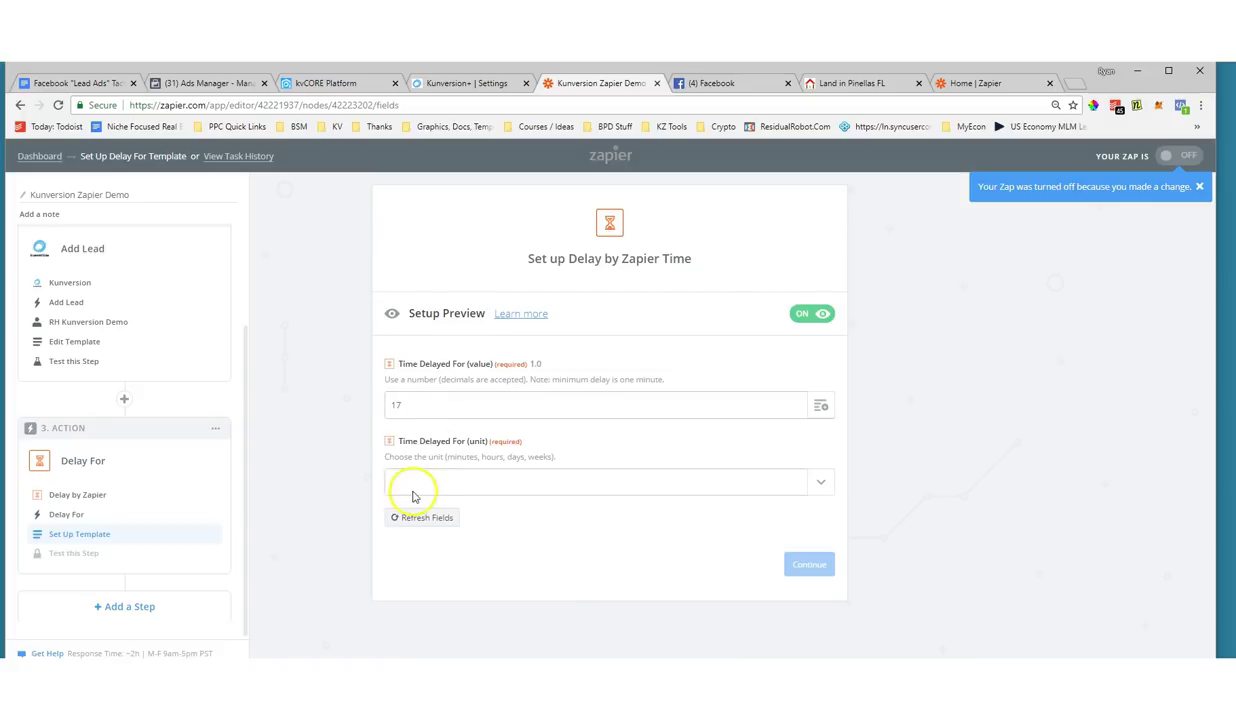
left_click(396, 533)
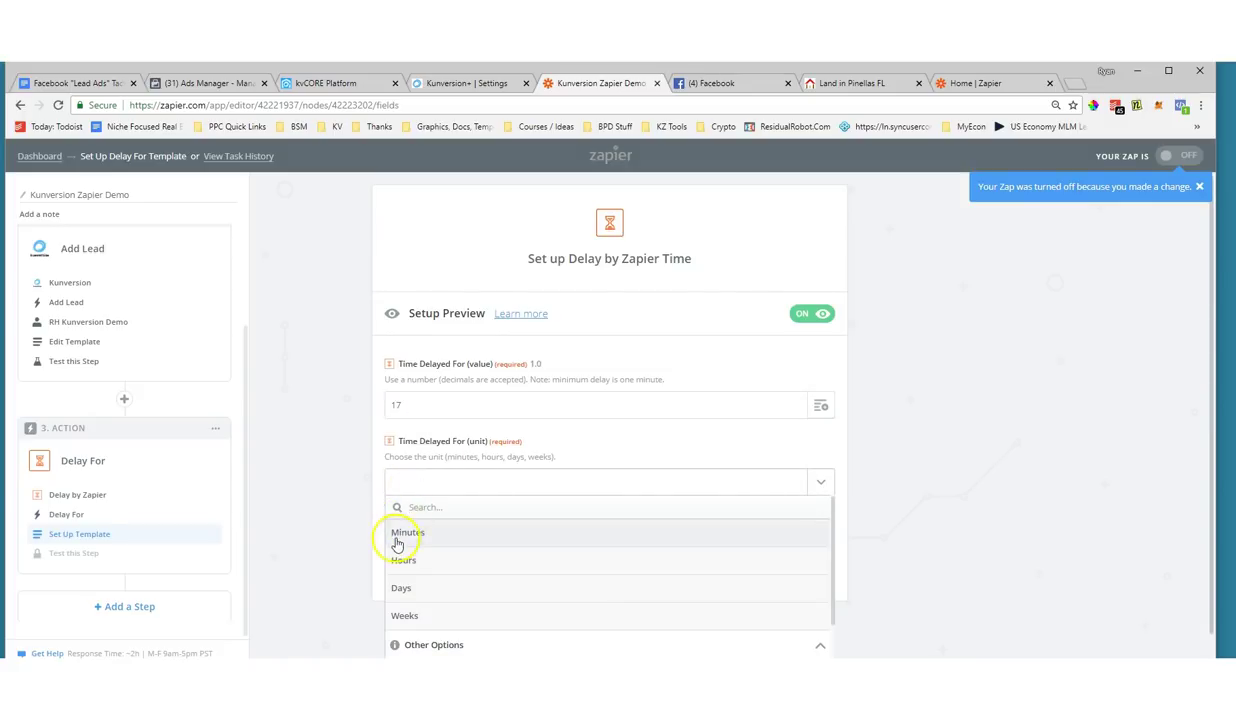
left_click(797, 565)
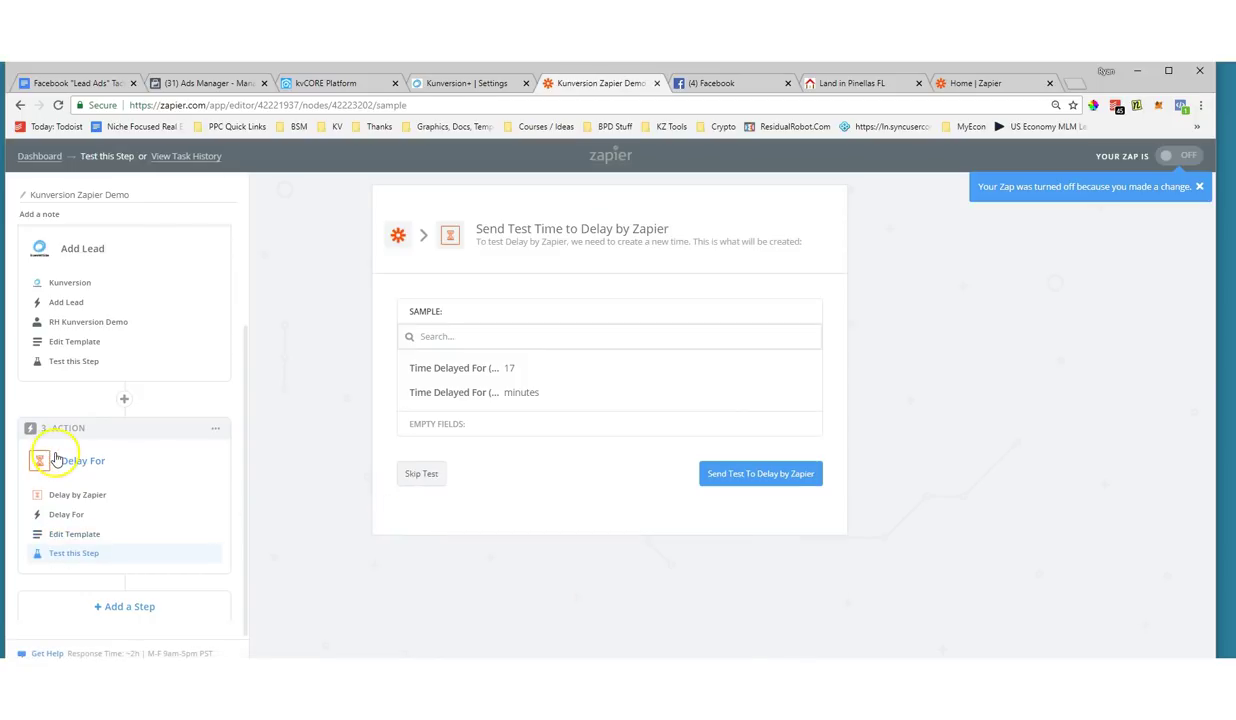
left_click(421, 474)
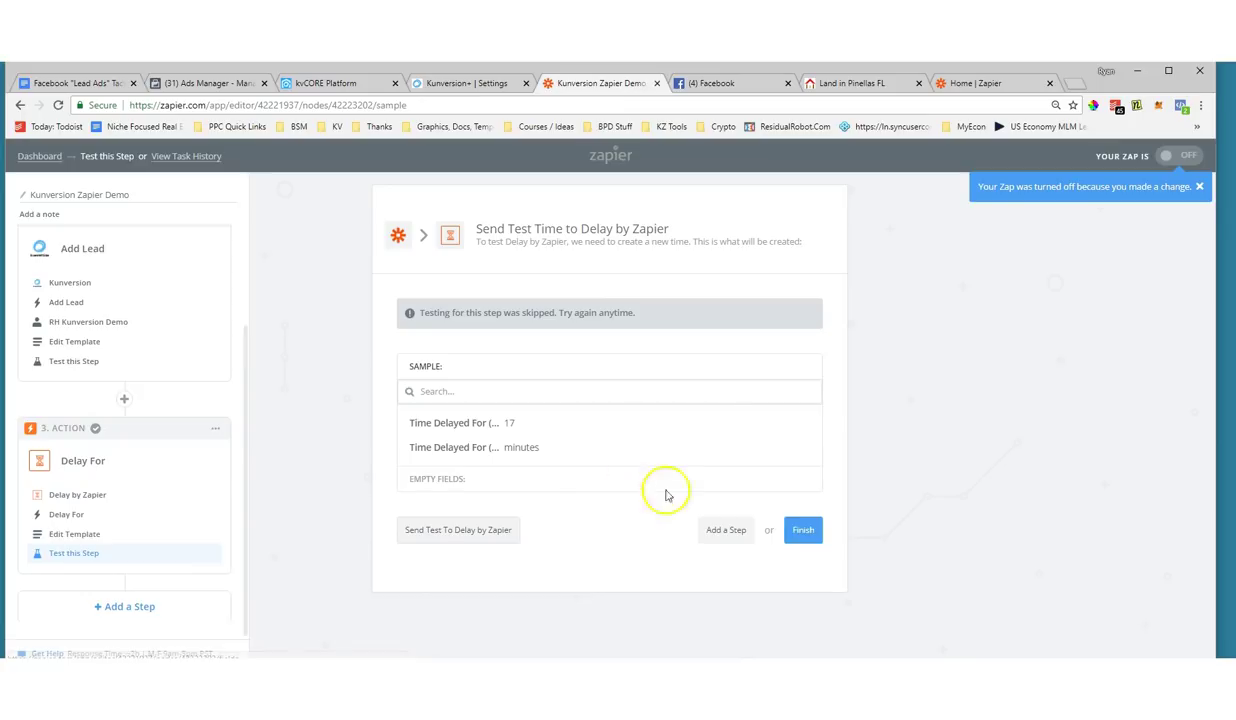
Add a Gmail Send Email action after the Delay For step and connect it to the first listed Gmail account.
left_click(726, 530)
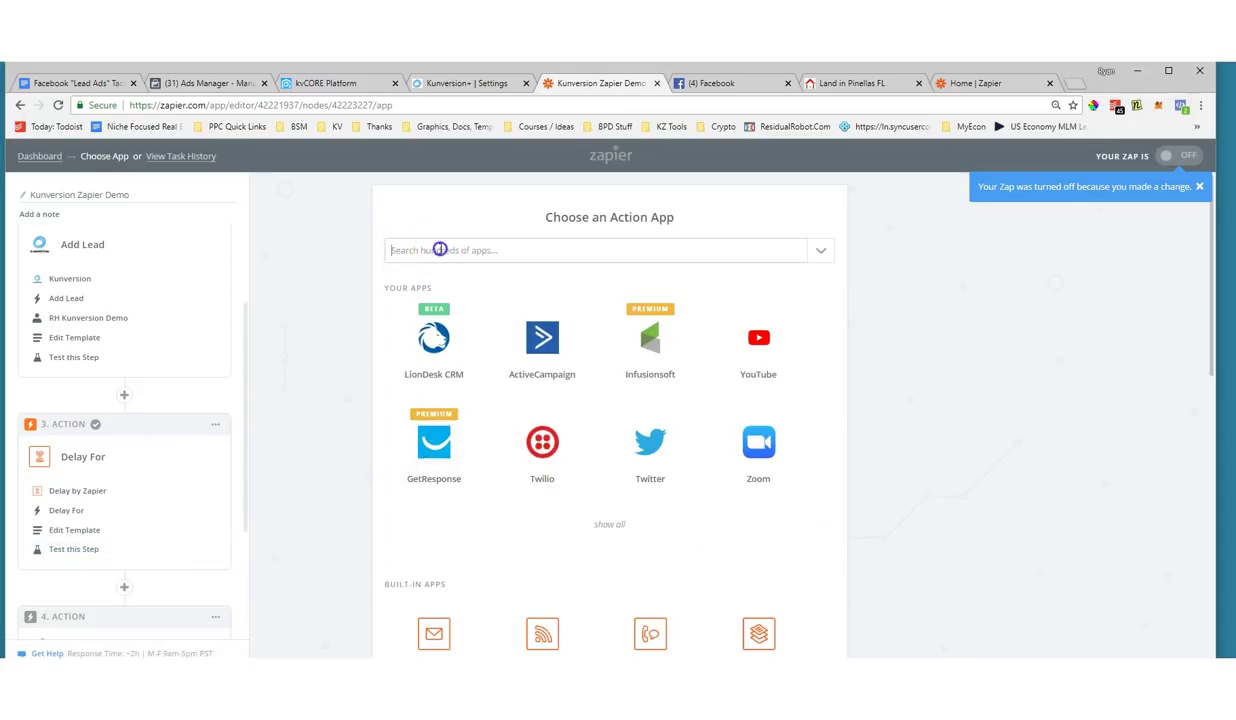
left_click(440, 249)
type("gmail")
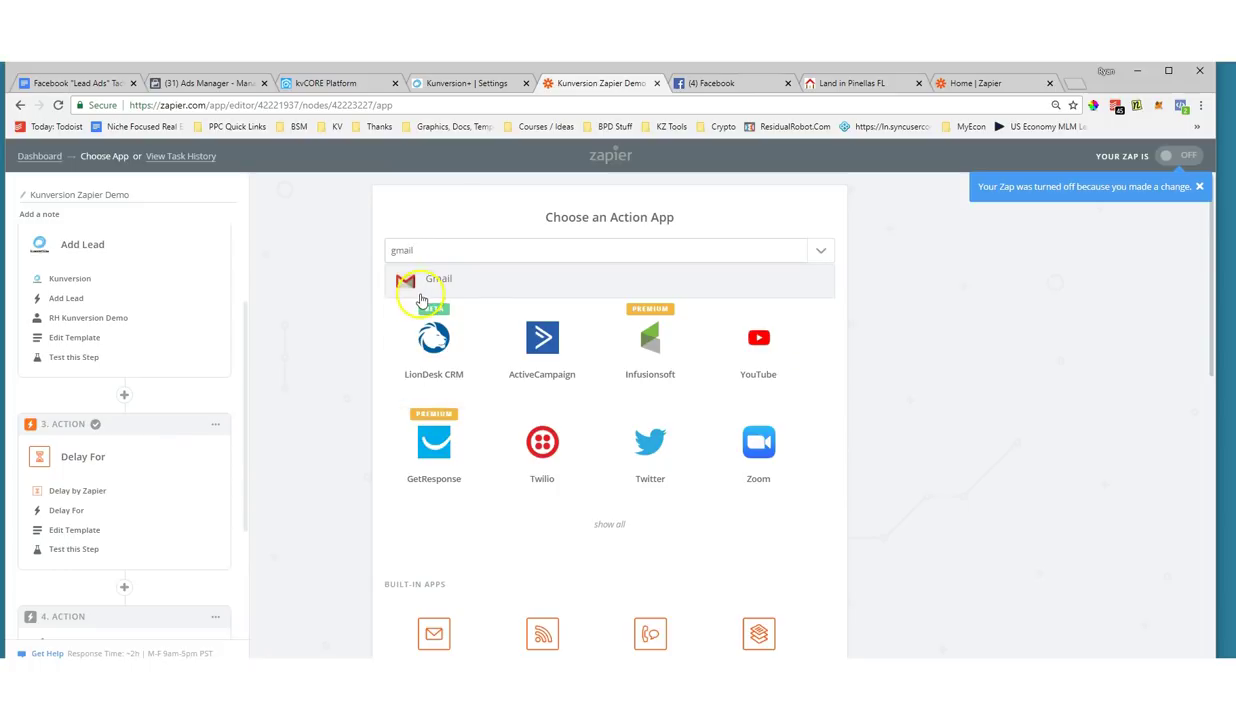
left_click(420, 286)
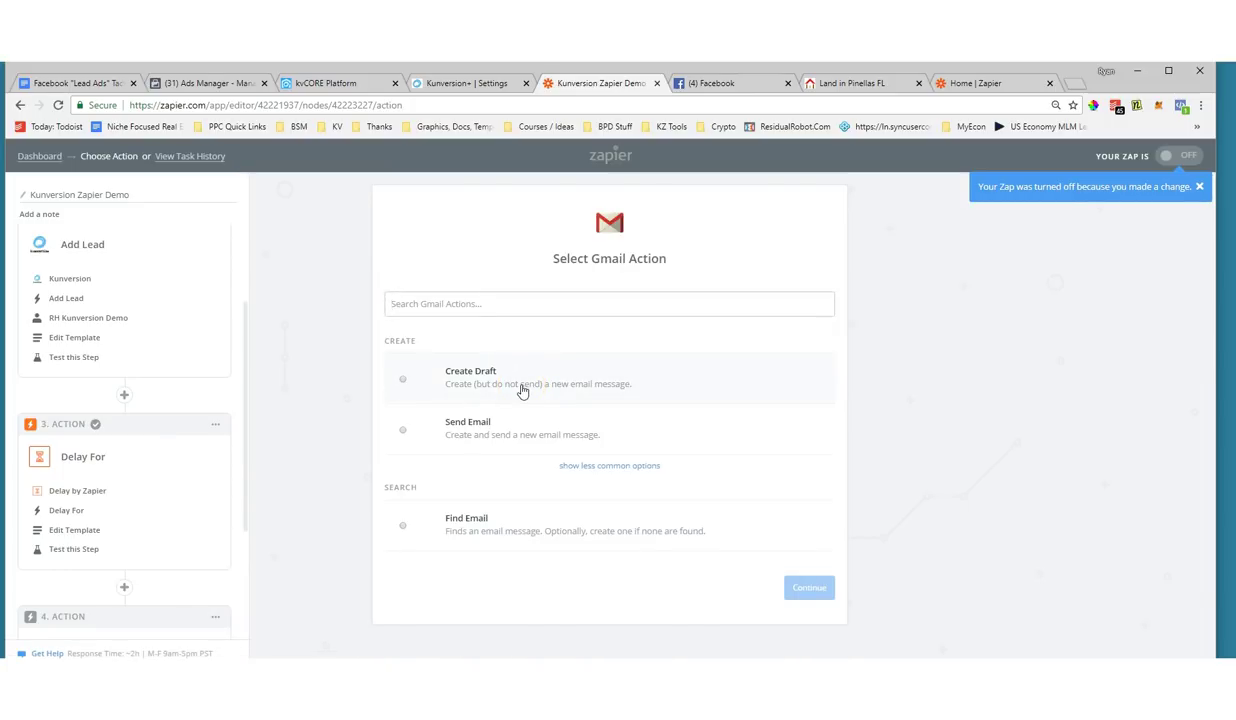
left_click(412, 433)
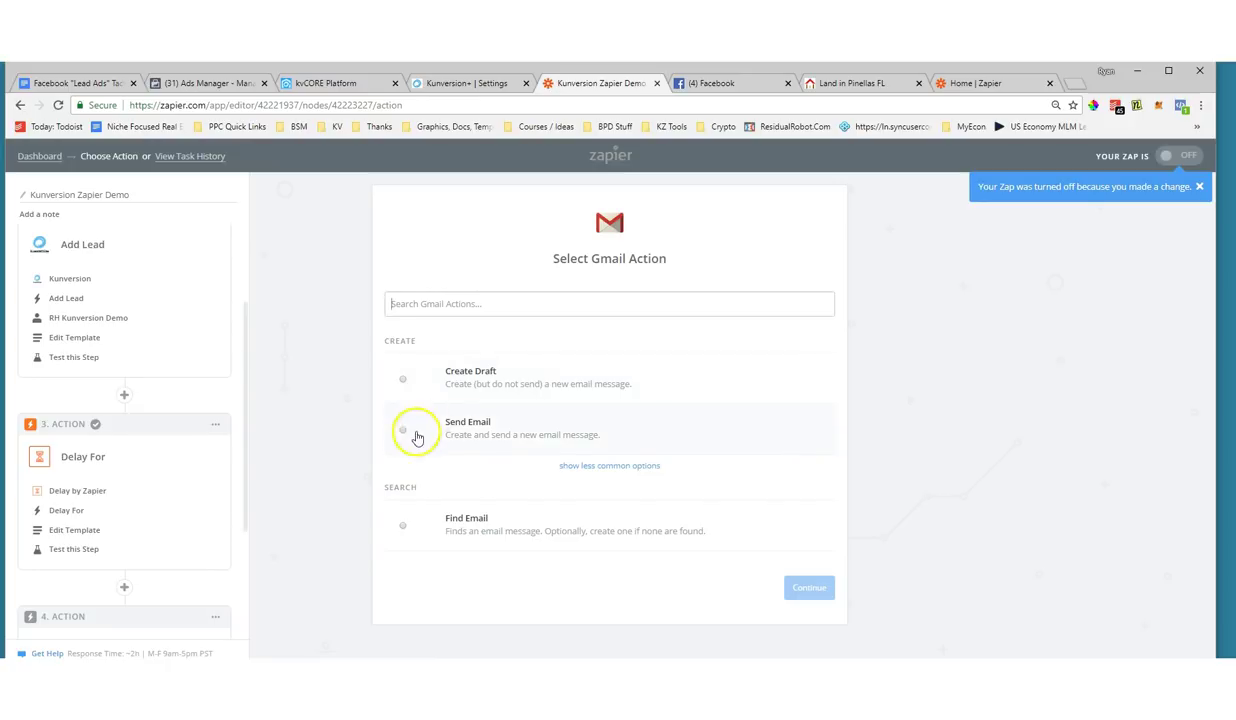
left_click(777, 590)
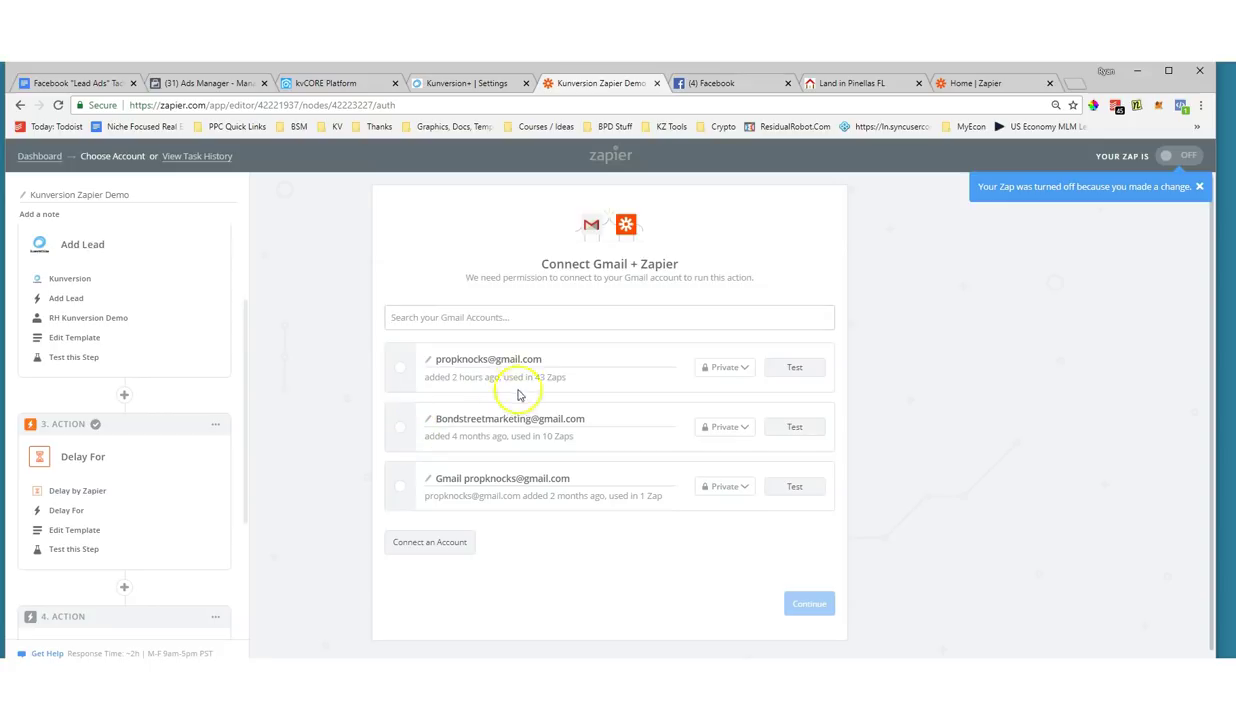
left_click(401, 367)
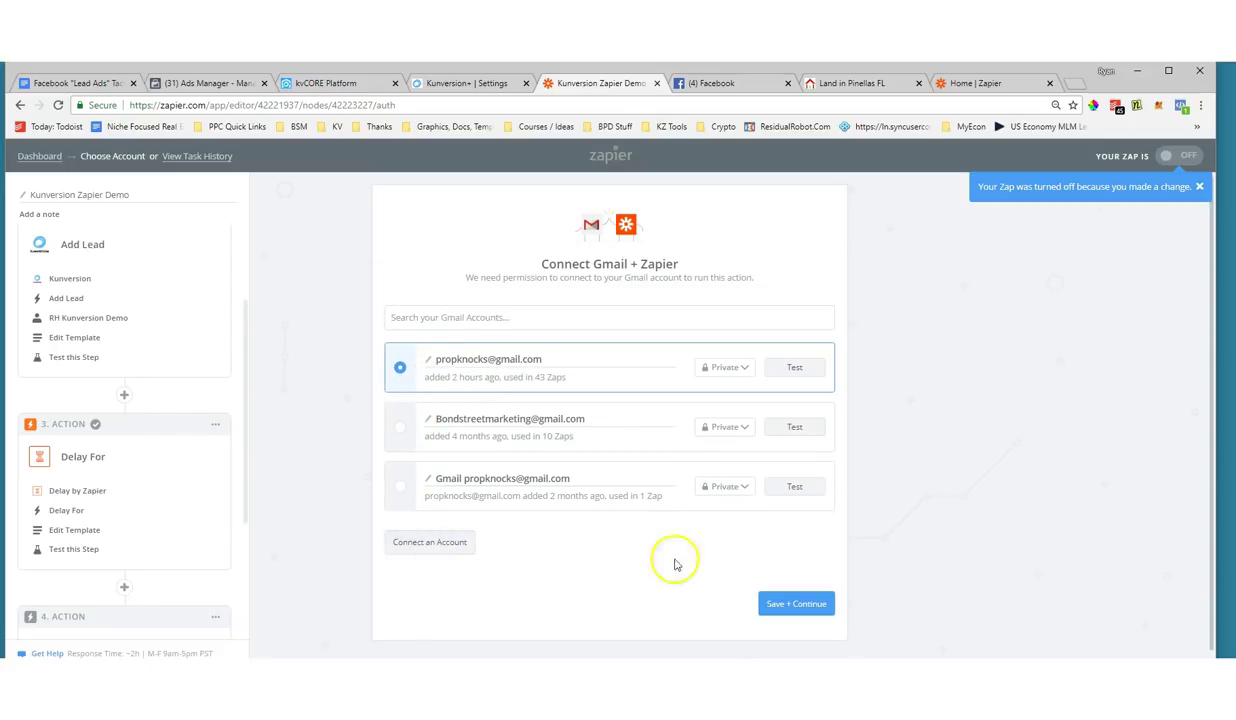
left_click(765, 601)
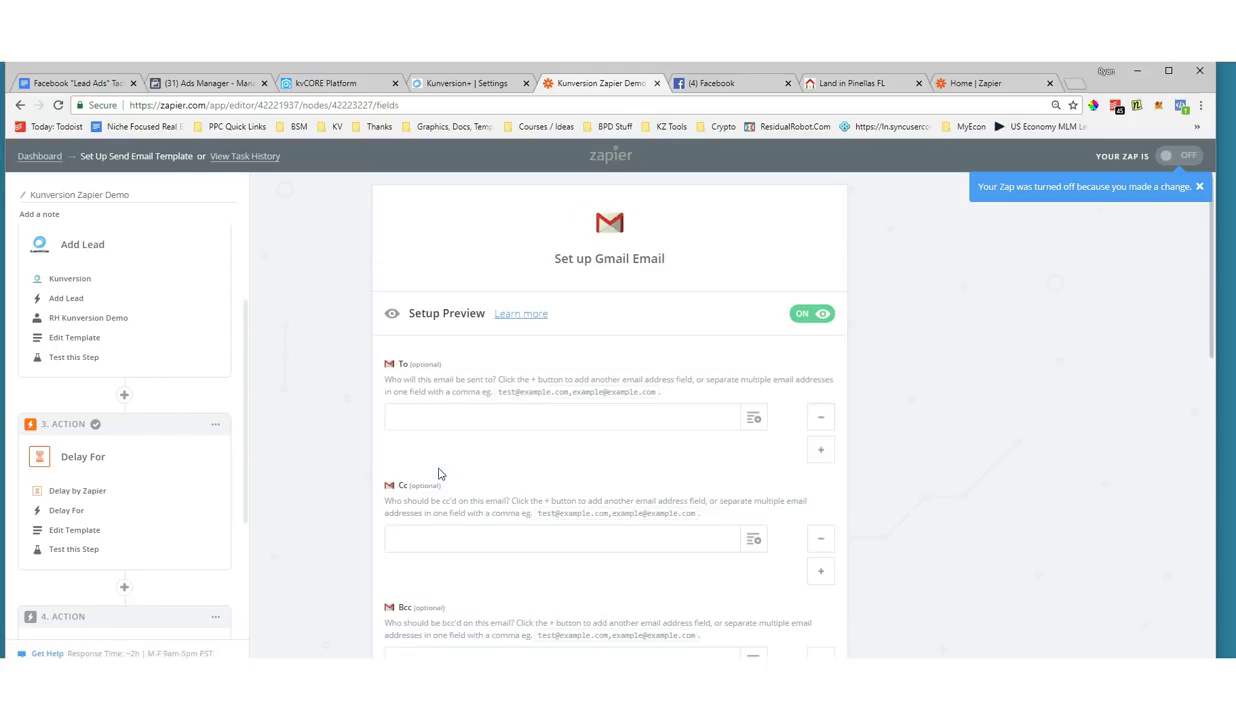
Map the email's To recipient to the Email field from the Facebook New Lead step.
scroll(361, 414, "down", 2)
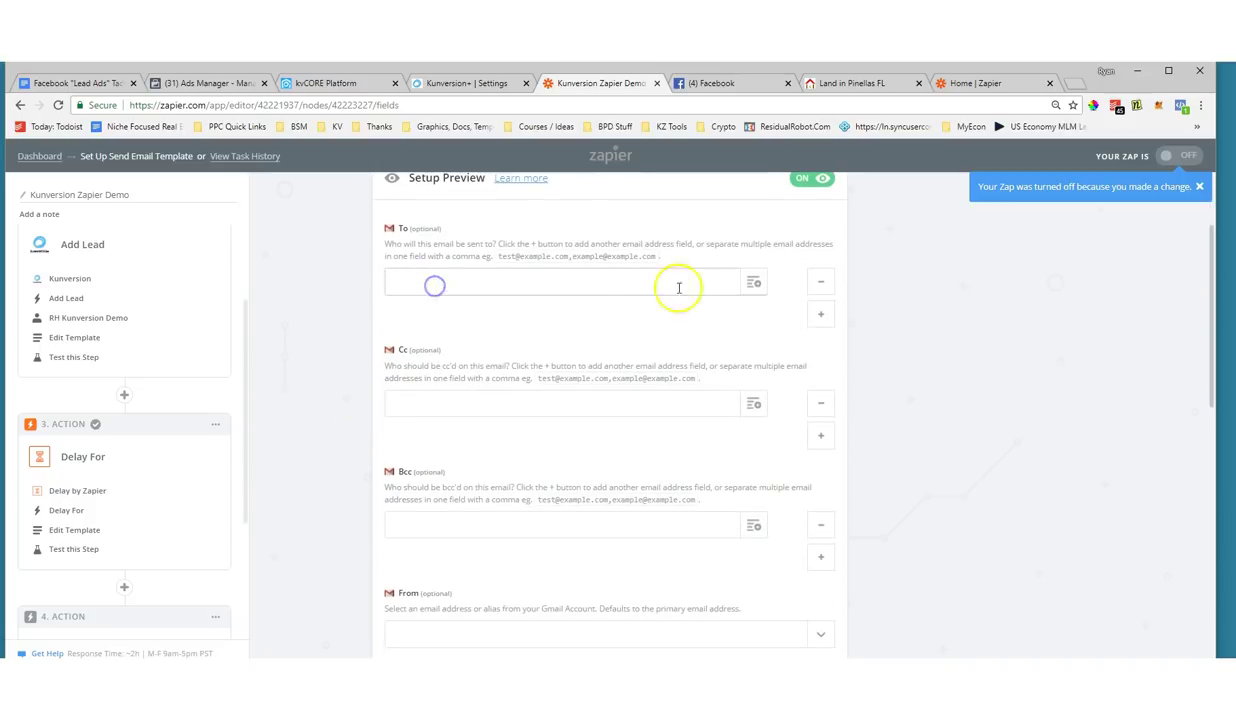
left_click(753, 282)
left_click(471, 336)
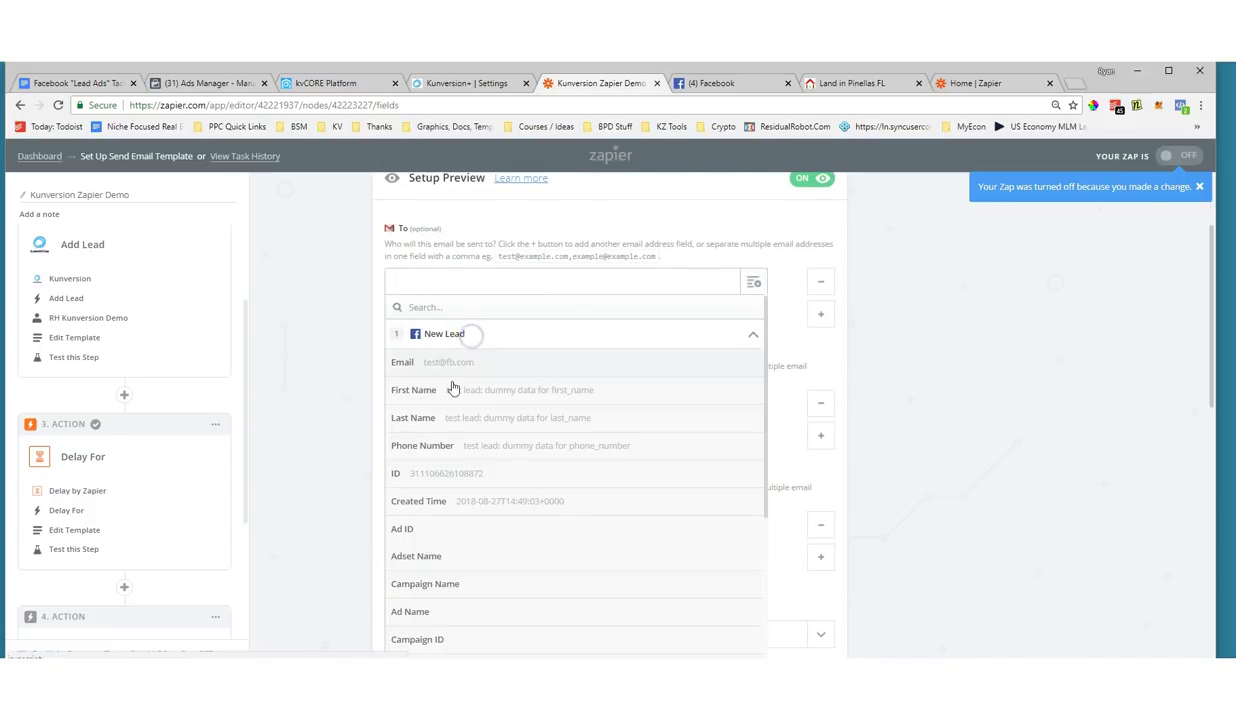
left_click(432, 362)
Fill in the email's From Name with the agent's full name followed by ", Exp Realty".
scroll(750, 435, "down", 3)
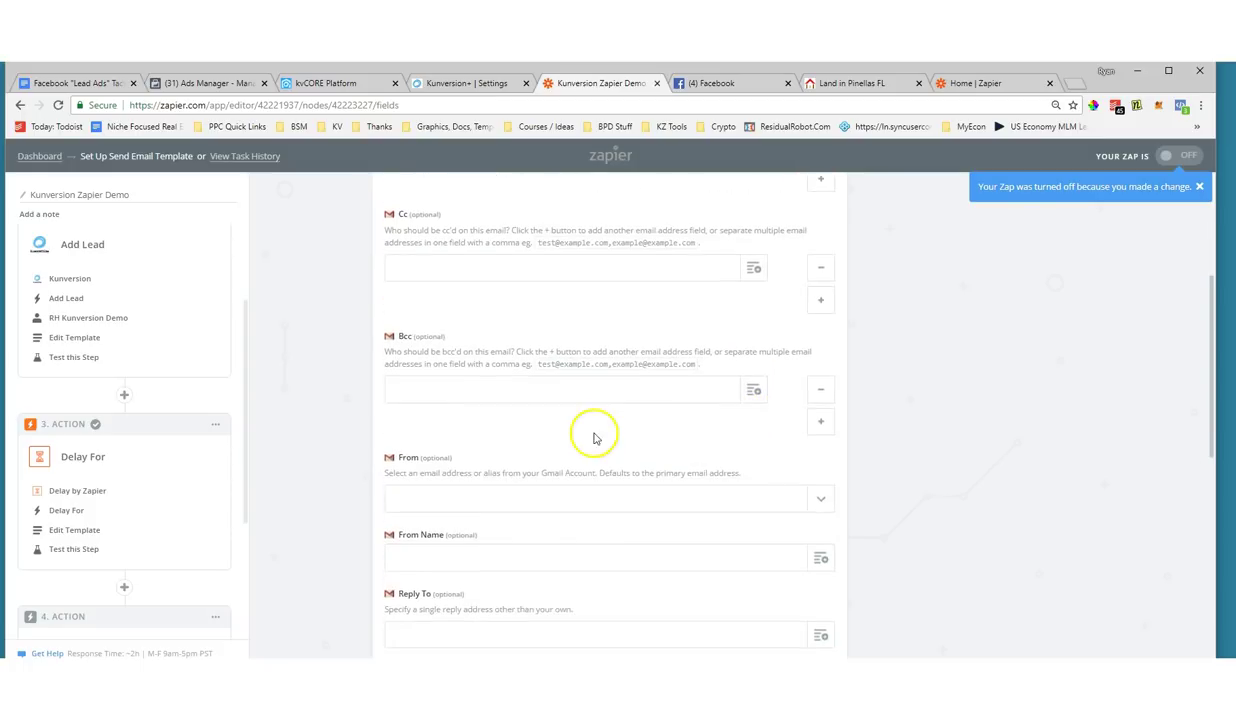
scroll(442, 340, "down", 1)
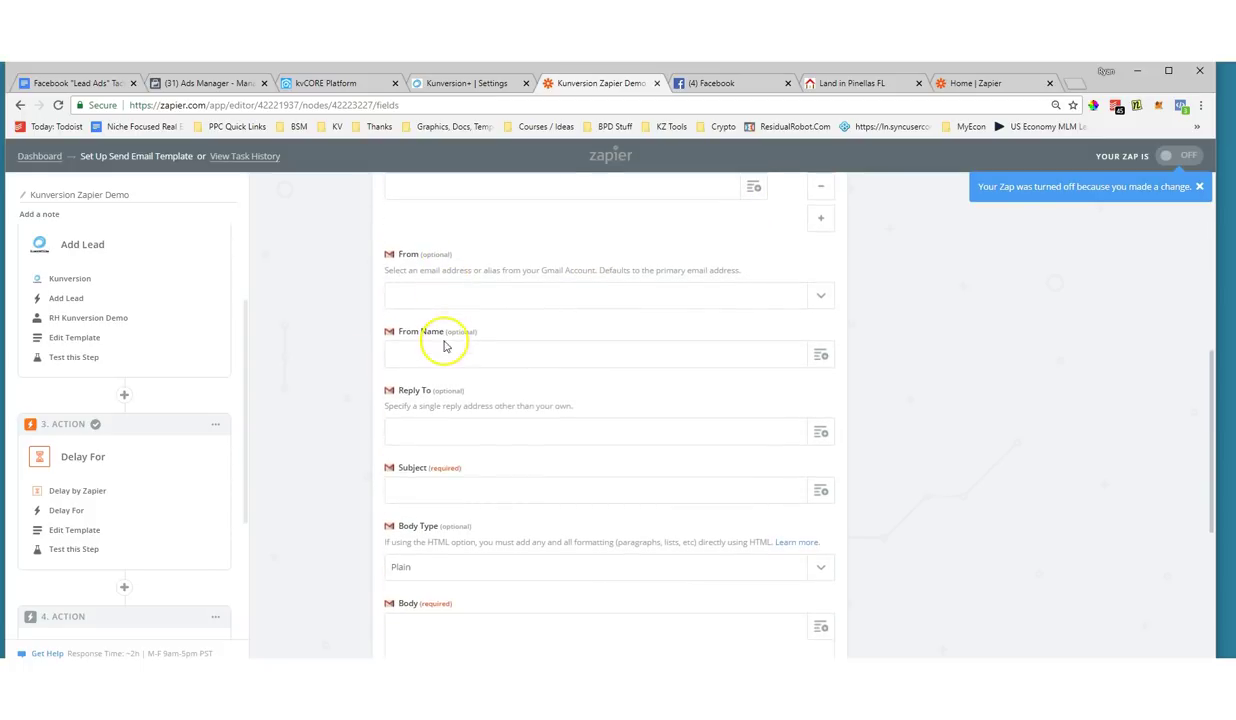
scroll(470, 296, "down", 1)
left_click(440, 290)
type("Ryan Hartman Exp Realty")
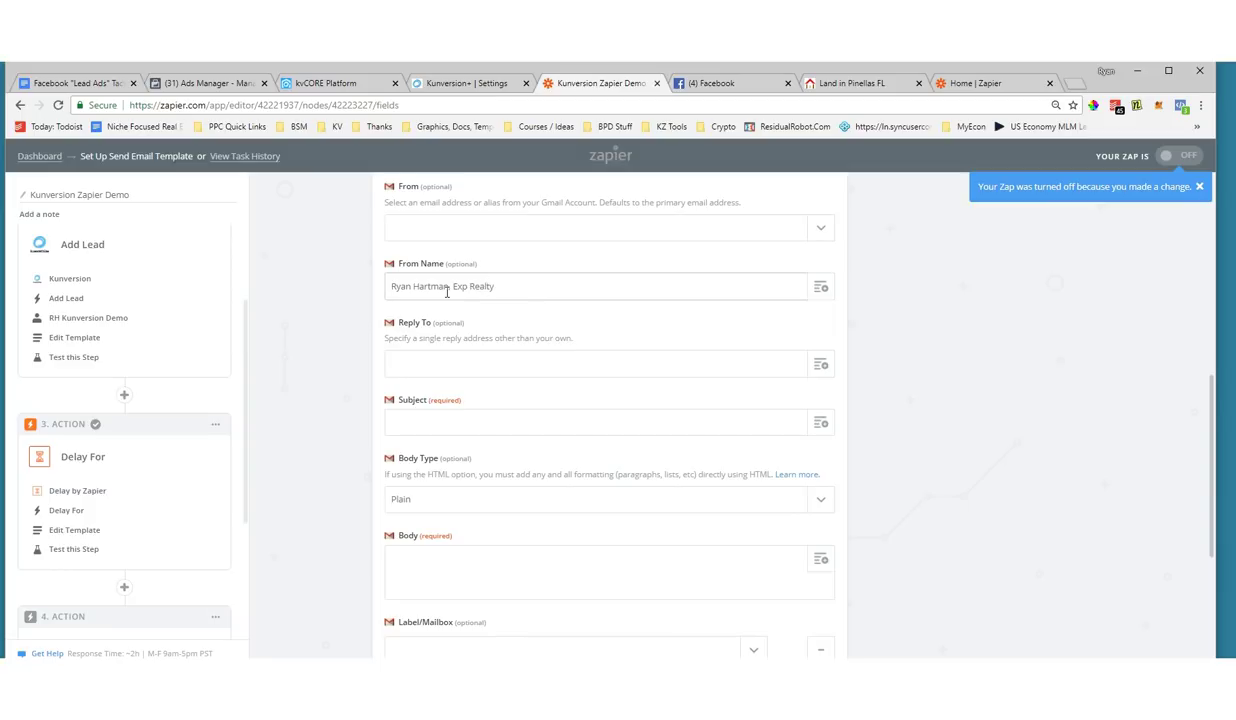
Set the email subject to "saw you checked out the land list...".
left_click(448, 420)
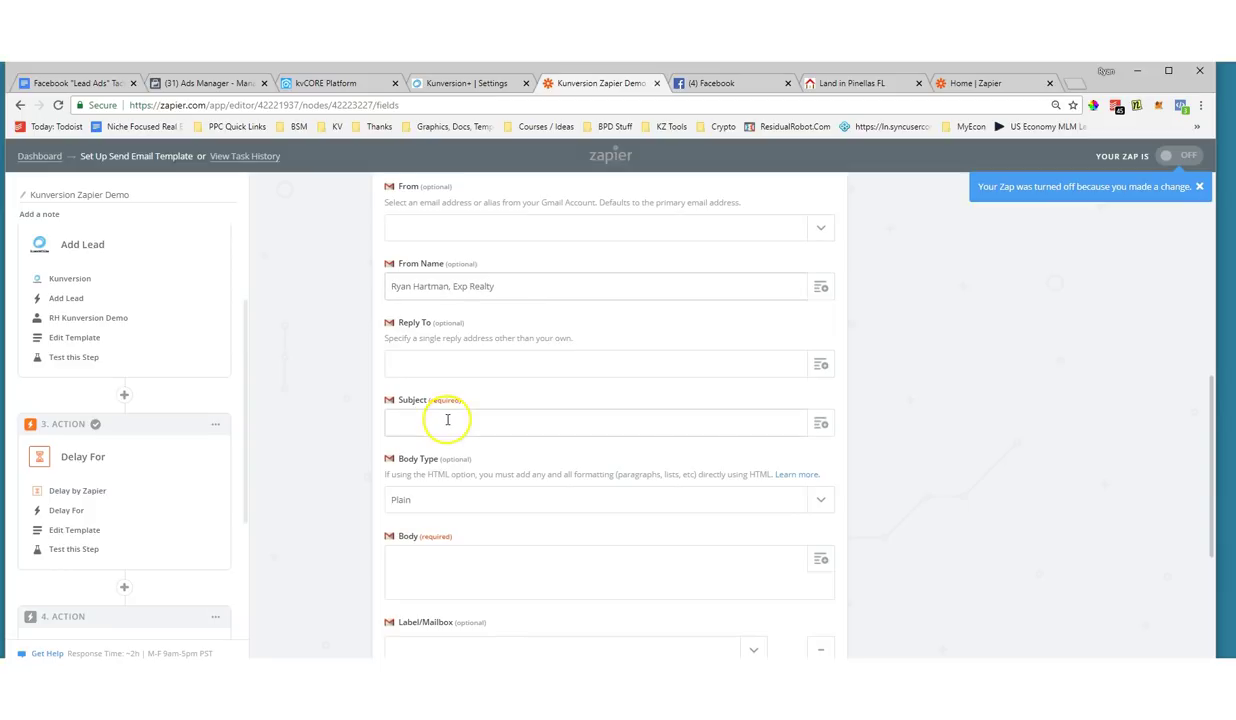
type("saw you checked out the land list...")
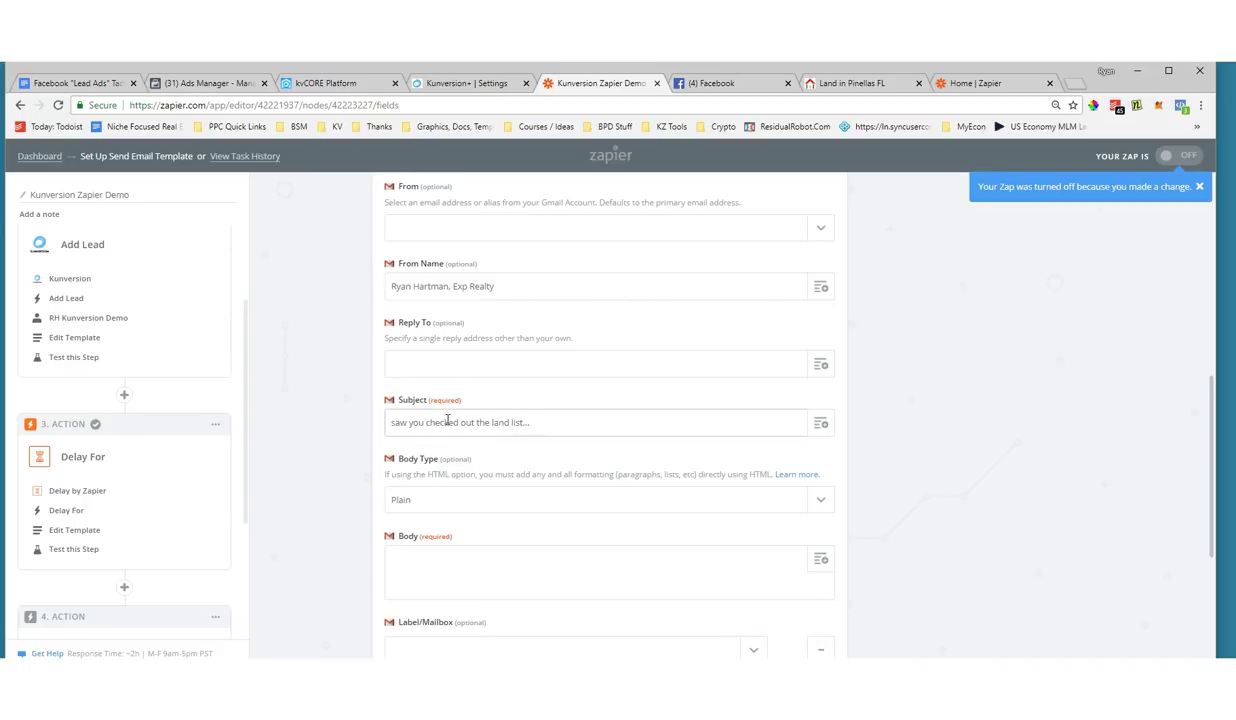
scroll(448, 420, "down", 1)
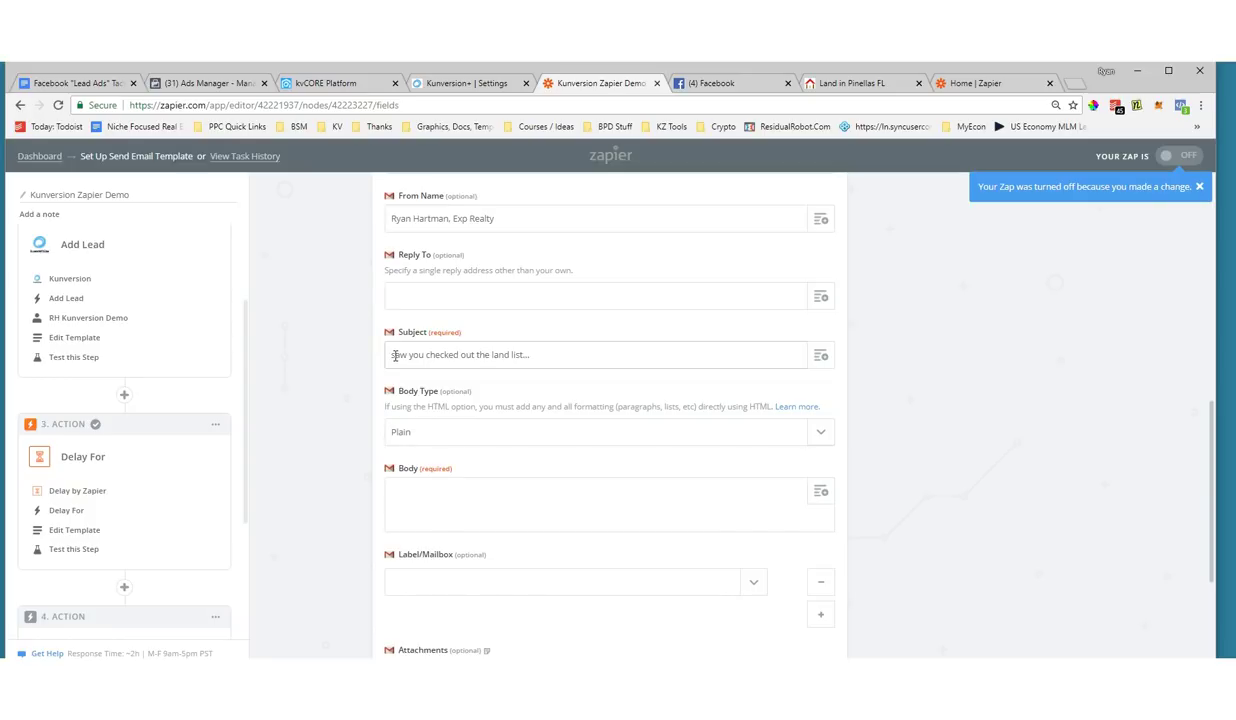
Replace the email subject with "forgot to ask...".
left_click_drag(395, 355, 524, 355)
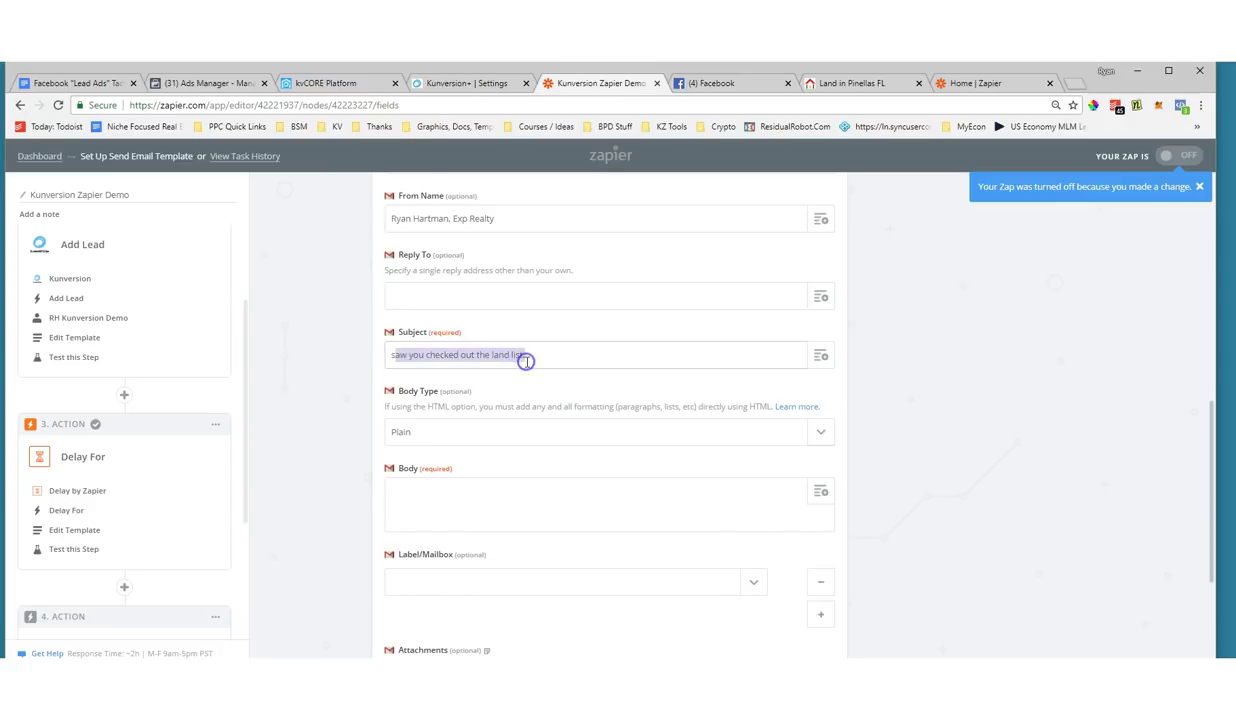
type("s")
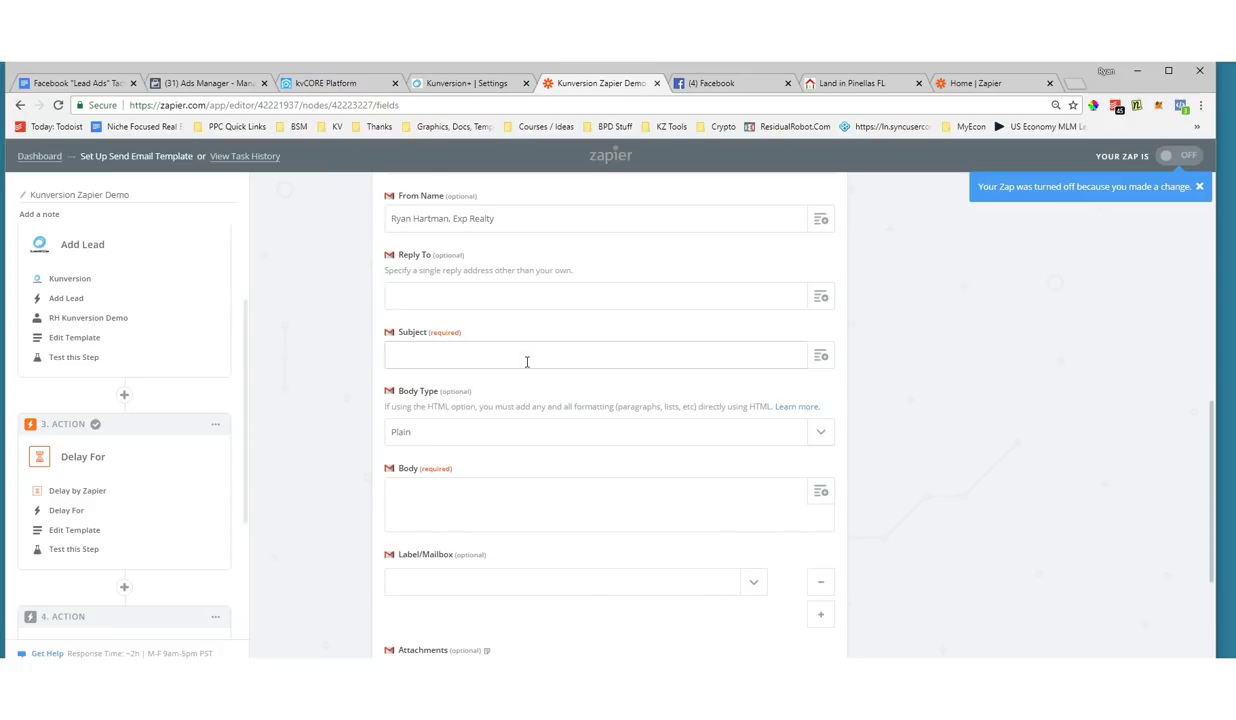
type("got to ask...")
Begin the email body with "Hi, just one more follow up question on the Pinellas Land list you just downloaded...".
left_click(467, 497)
type("Hi, just one more follow")
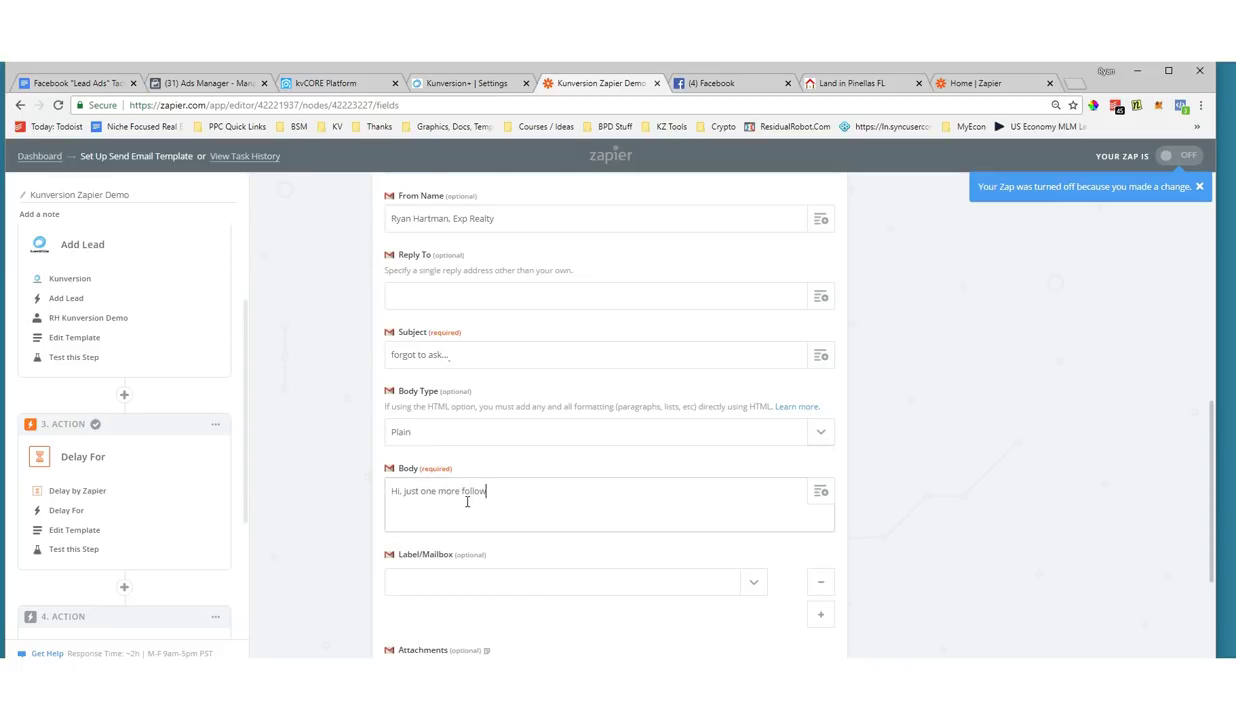
type(" upquestion q")
key("BackSpace")
key("BackSpace")
key("BackSpace")
key("BackSpace")
key("BackSpace")
key("BackSpace")
key("BackSpace")
type("tion on the Pinellas Land list you just downloaded...")
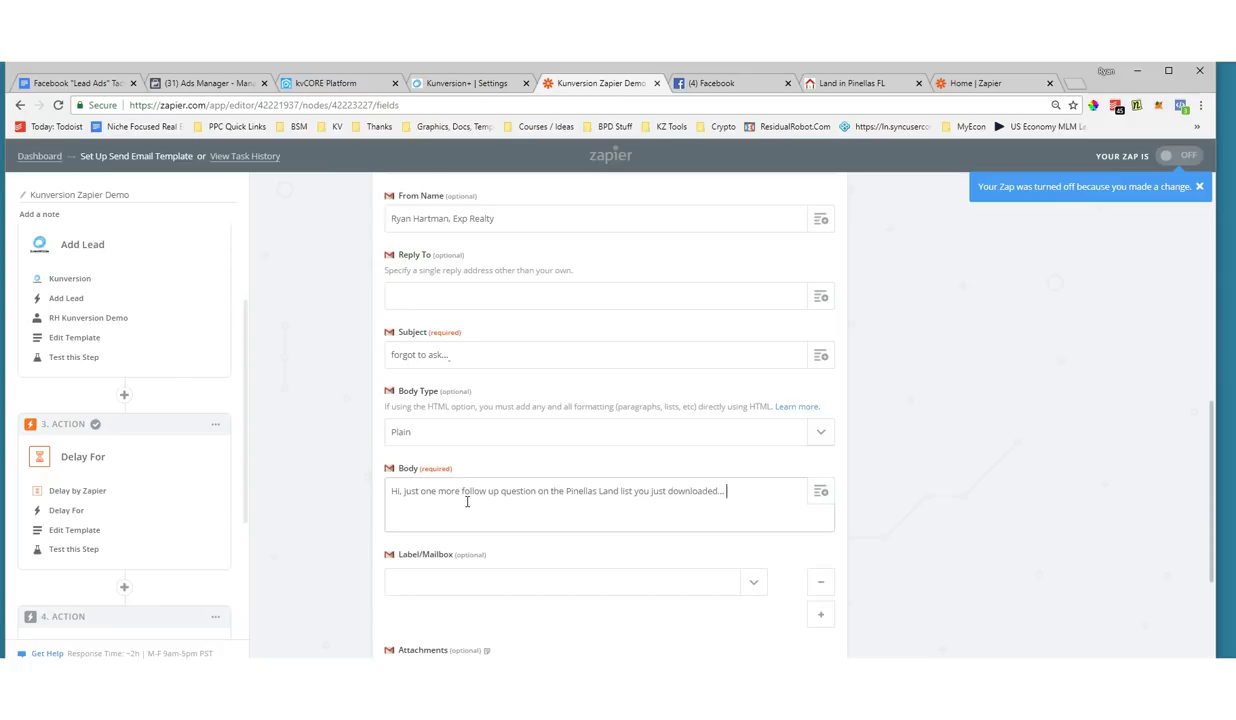
Continue the email body with "are you an investor, or potentially looking to build a house to live in...".
type(" are you an investor, or potentially looking ft")
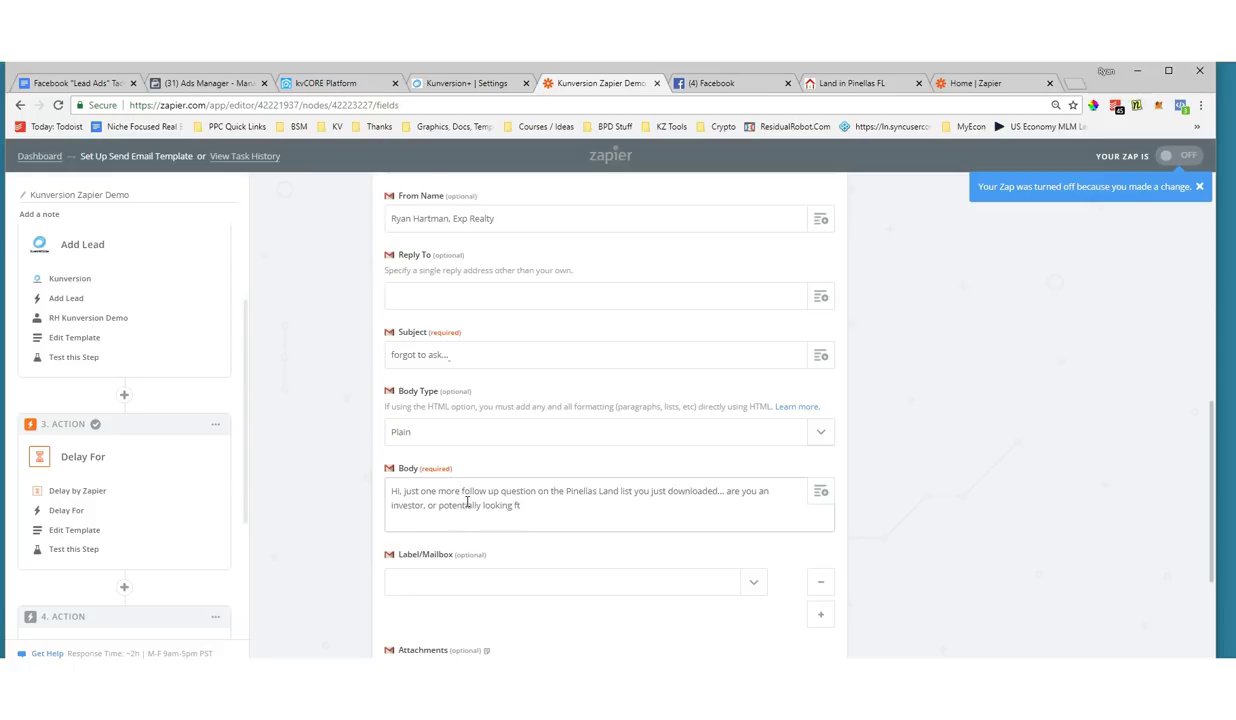
key("BackSpace")
key("BackSpace")
key("BackSpace")
type("to build a house")
scroll(560, 360, "up", 2)
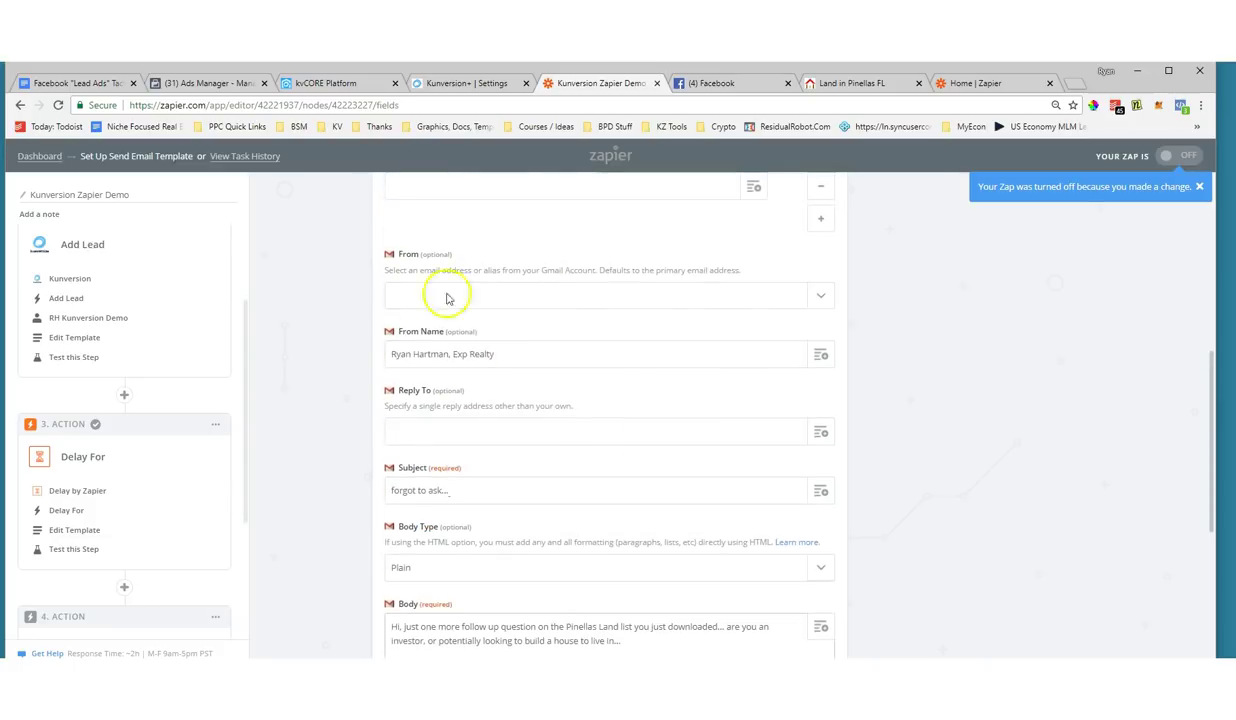
scroll(486, 441, "down", 2)
scroll(566, 505, "up", 7)
scroll(416, 446, "up", 2)
scroll(174, 386, "down", 3)
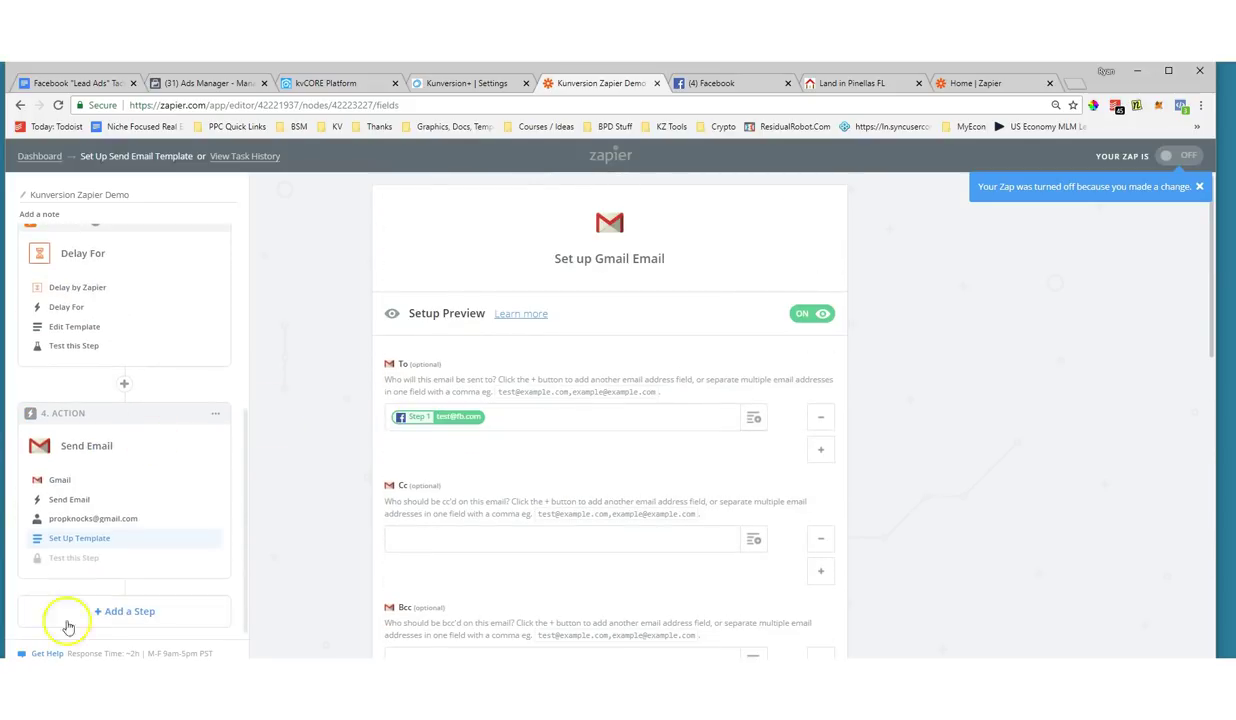
scroll(486, 433, "down", 10)
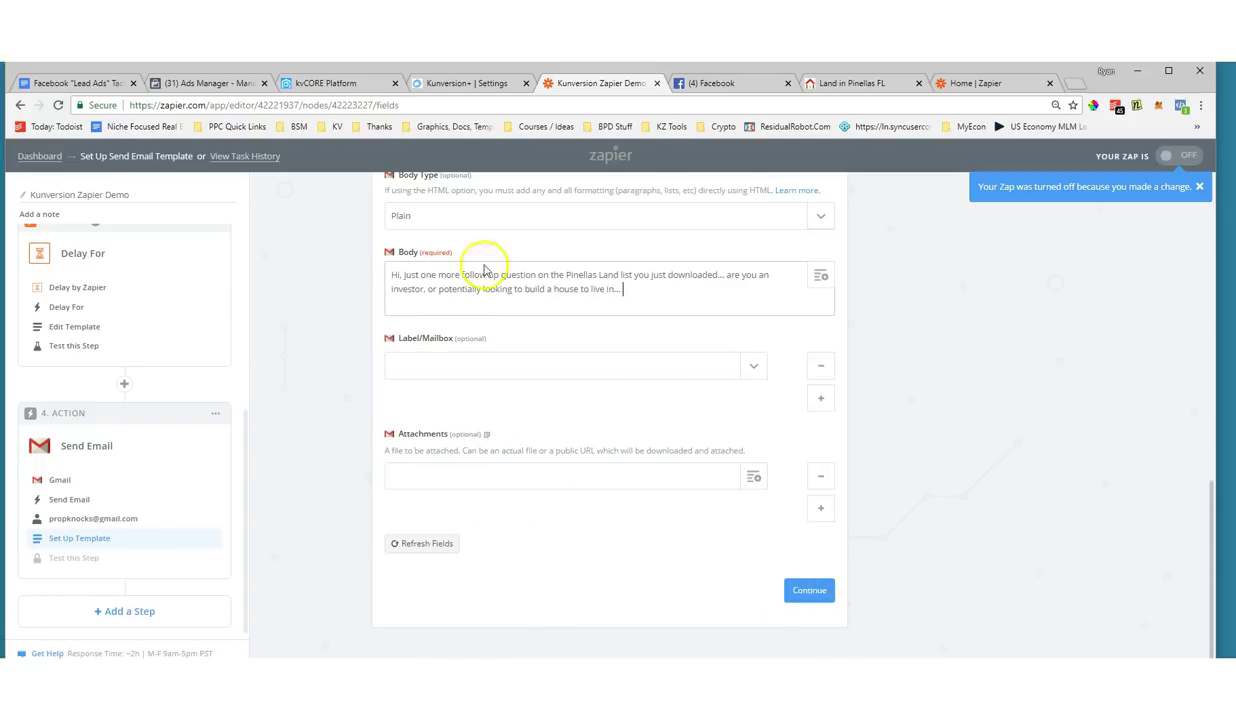
Switch to the Facebook "Lead Ads" Tactics document in Google Docs and add a dash after the Slybroadcast item.
left_click(90, 80)
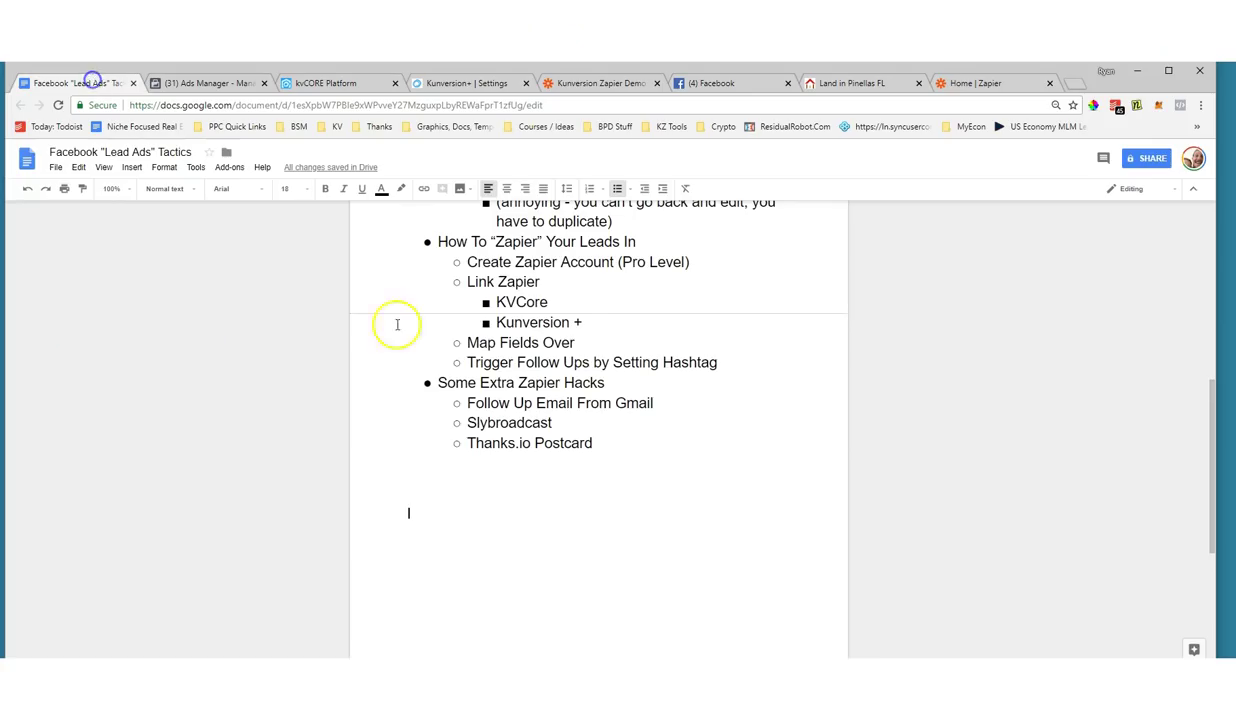
left_click(468, 492)
left_click_drag(466, 420, 601, 417)
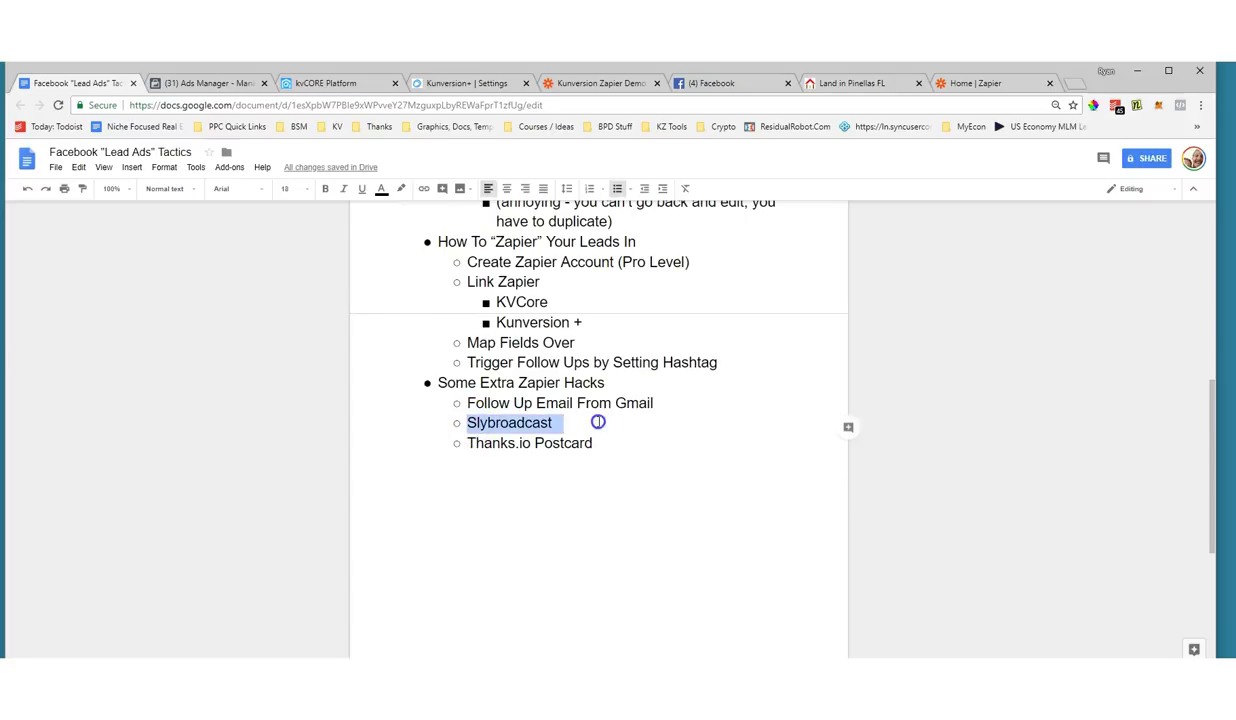
left_click(584, 488)
left_click_drag(465, 421, 621, 420)
left_click(589, 423)
type("-")
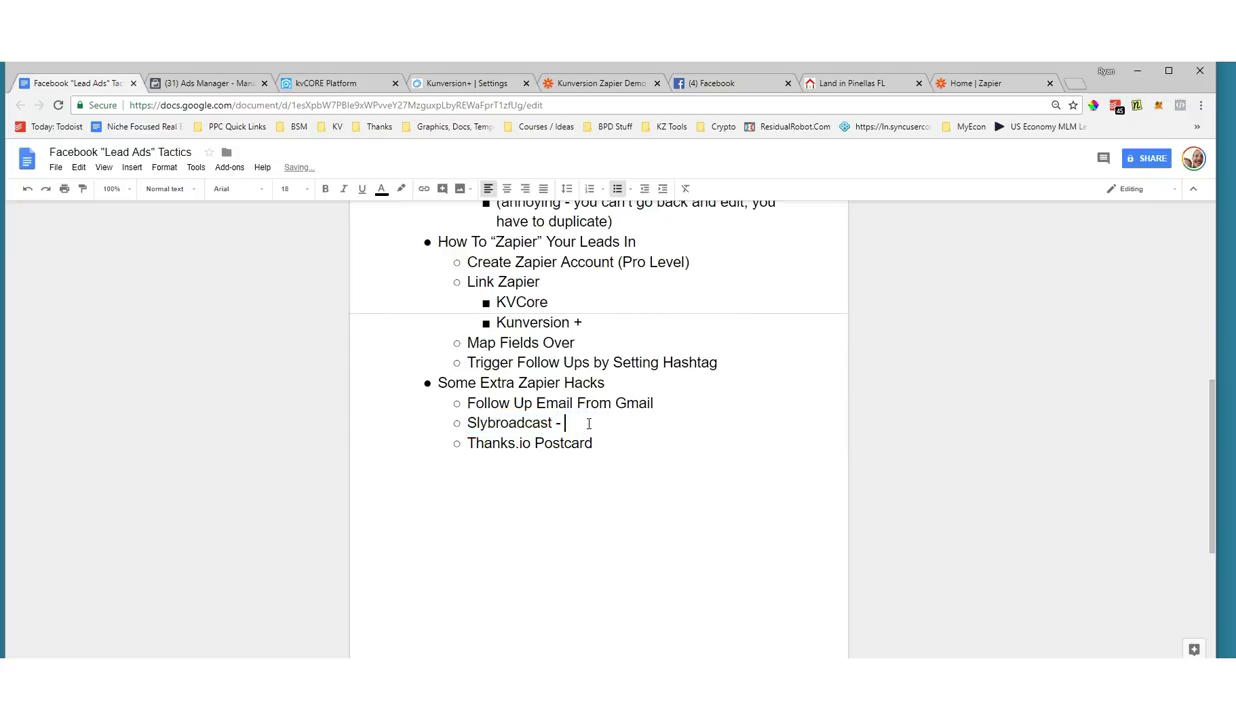
Open the slybroadcast.com website in a new browser tab.
left_click(1074, 83)
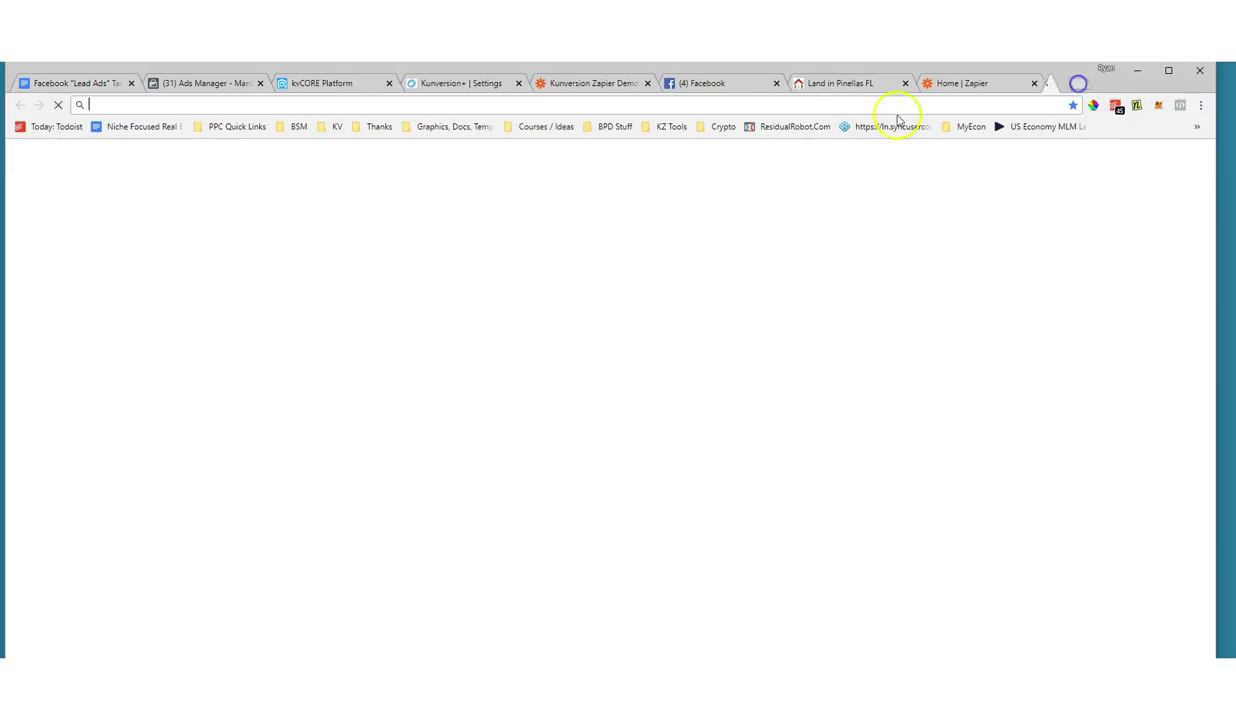
type("slybroadcast.co")
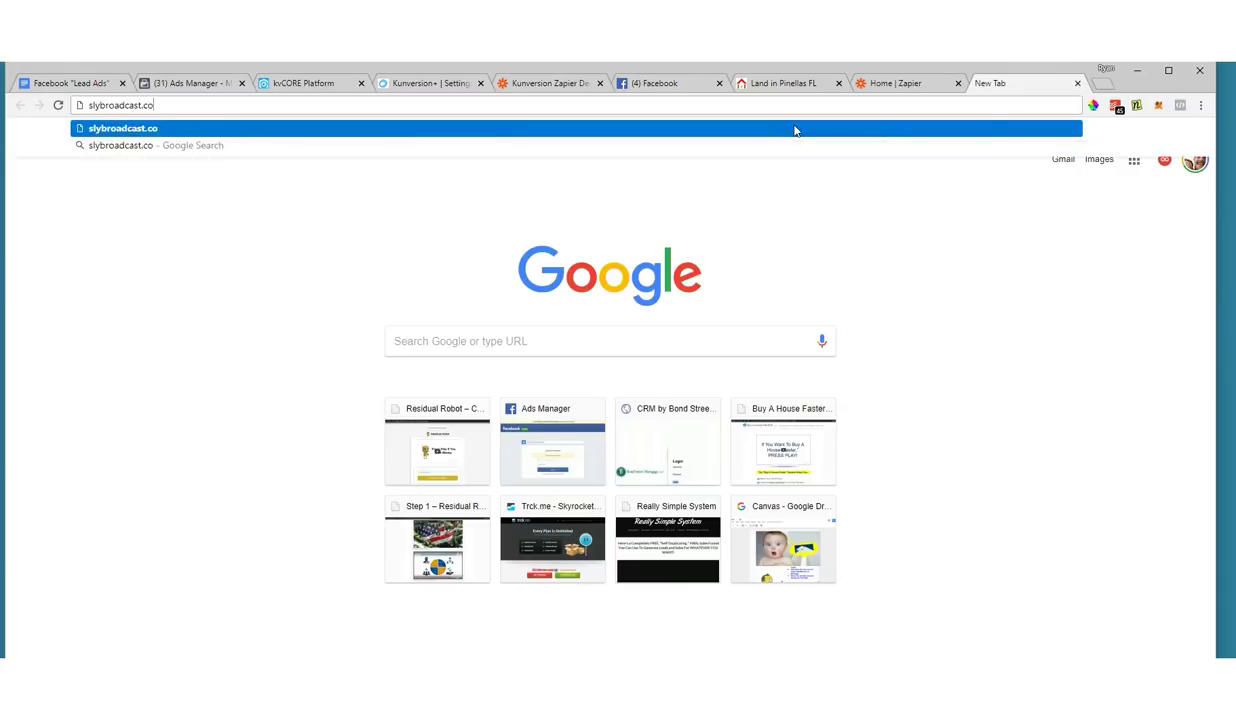
key("Return")
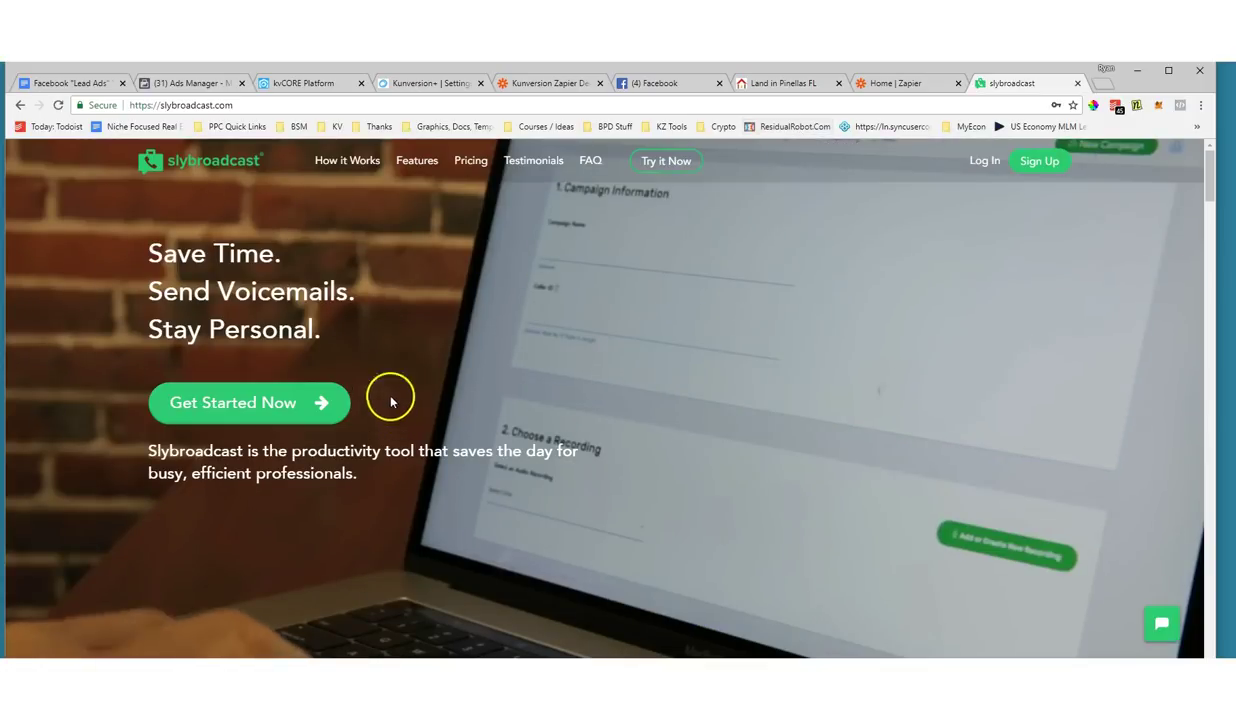
Switch back to the Kunversion Zapier Demo zap in Zapier and add an Action/Search step after the Send Email action.
left_click(860, 88)
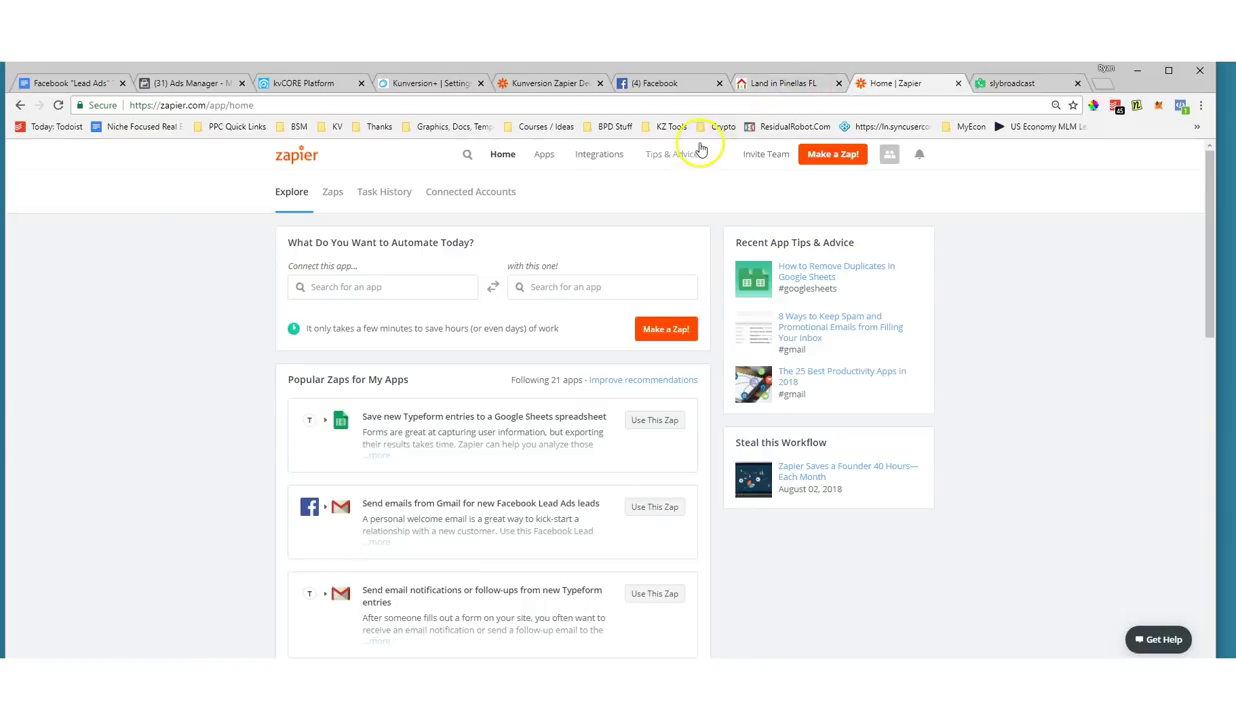
left_click(565, 88)
left_click(145, 606)
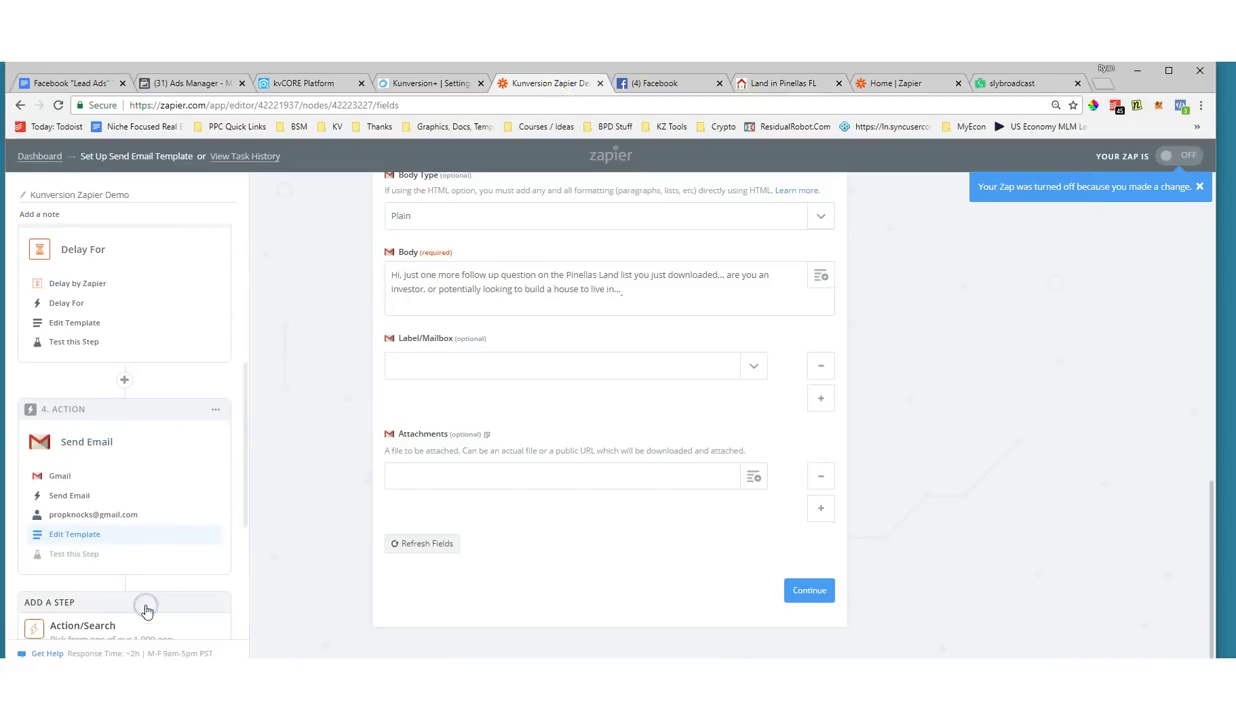
scroll(174, 552, "down", 3)
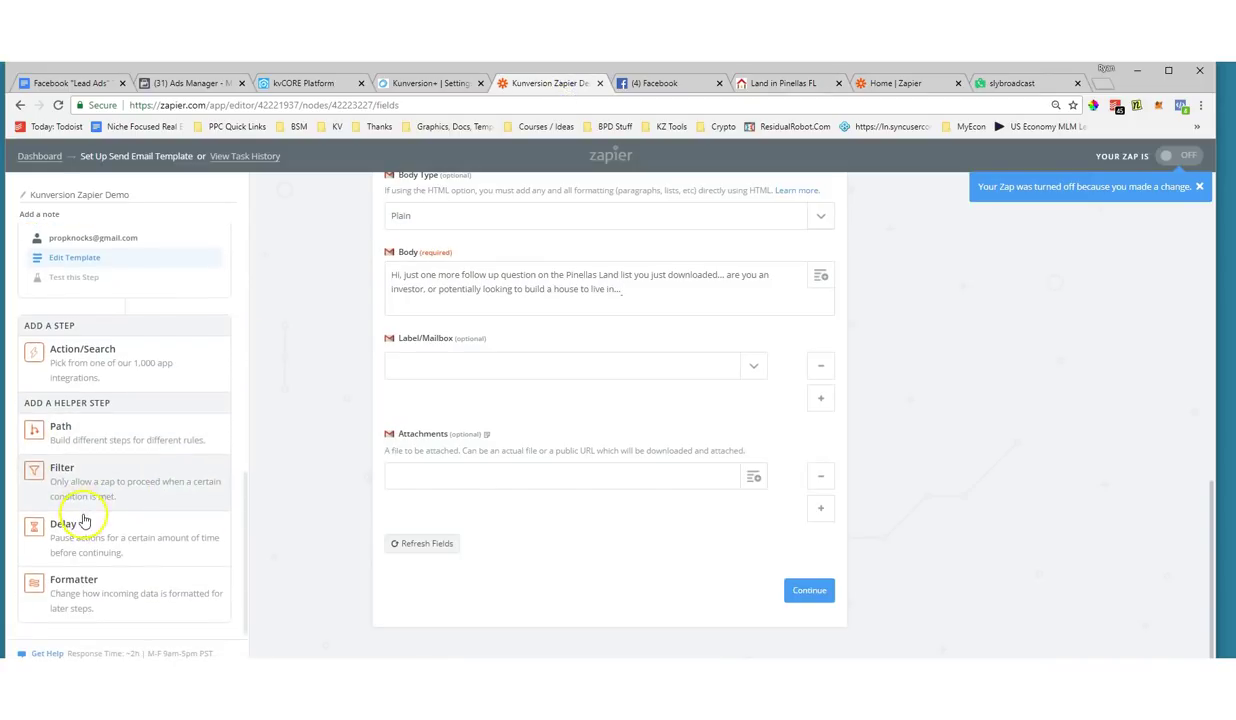
scroll(120, 490, "up", 1)
scroll(323, 461, "up", 5)
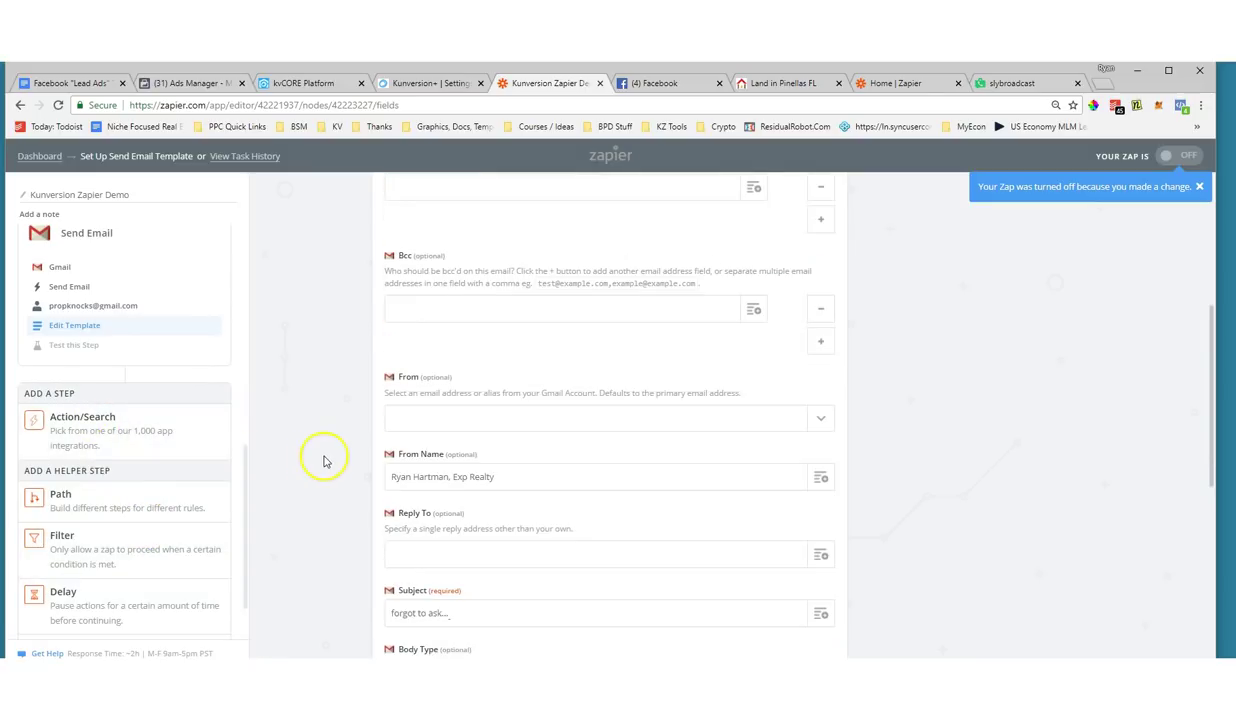
scroll(179, 441, "up", 5)
scroll(295, 406, "up", 1)
scroll(143, 510, "down", 5)
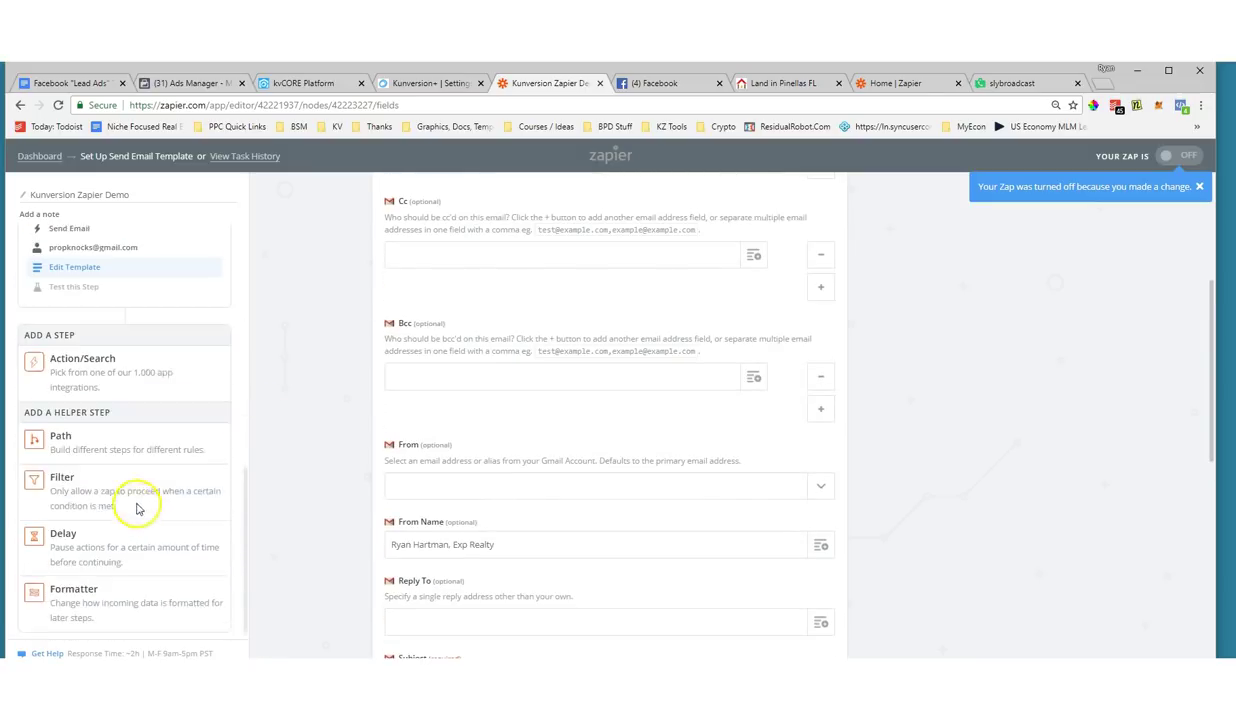
left_click(62, 370)
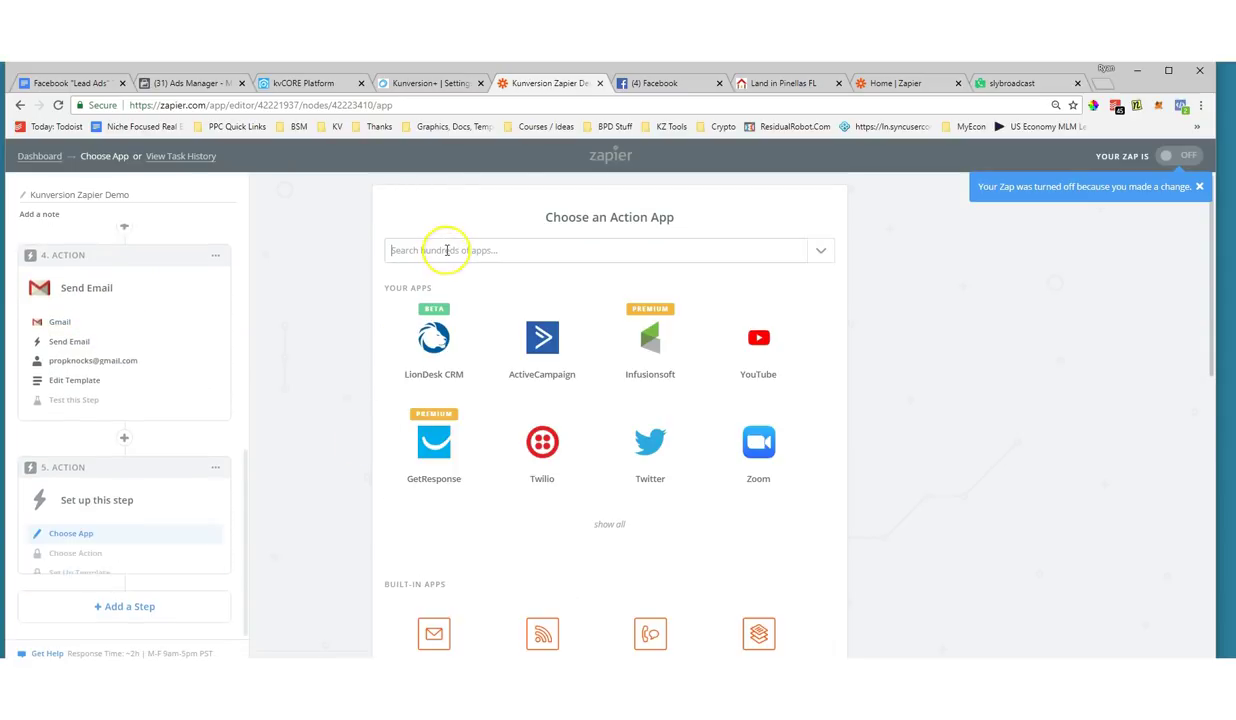
Choose Slybroadcast as the app for the new fifth action of the zap.
left_click(447, 250)
type("sly")
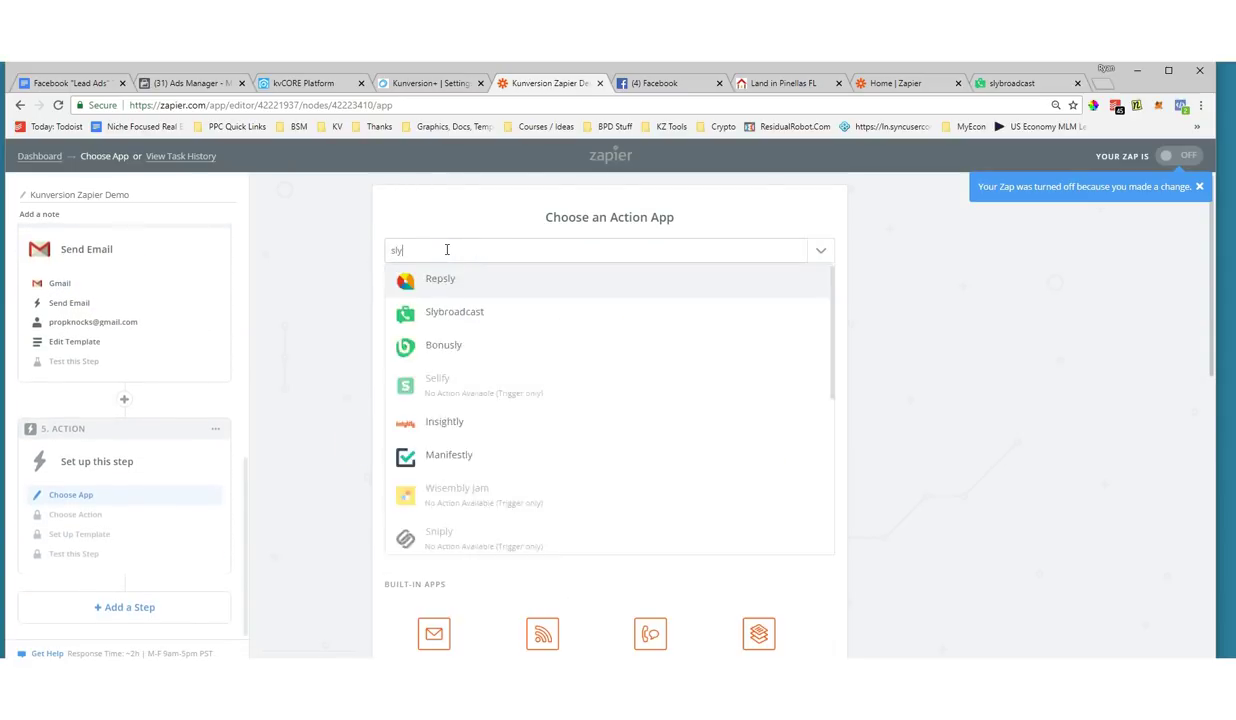
type("b")
left_click(432, 282)
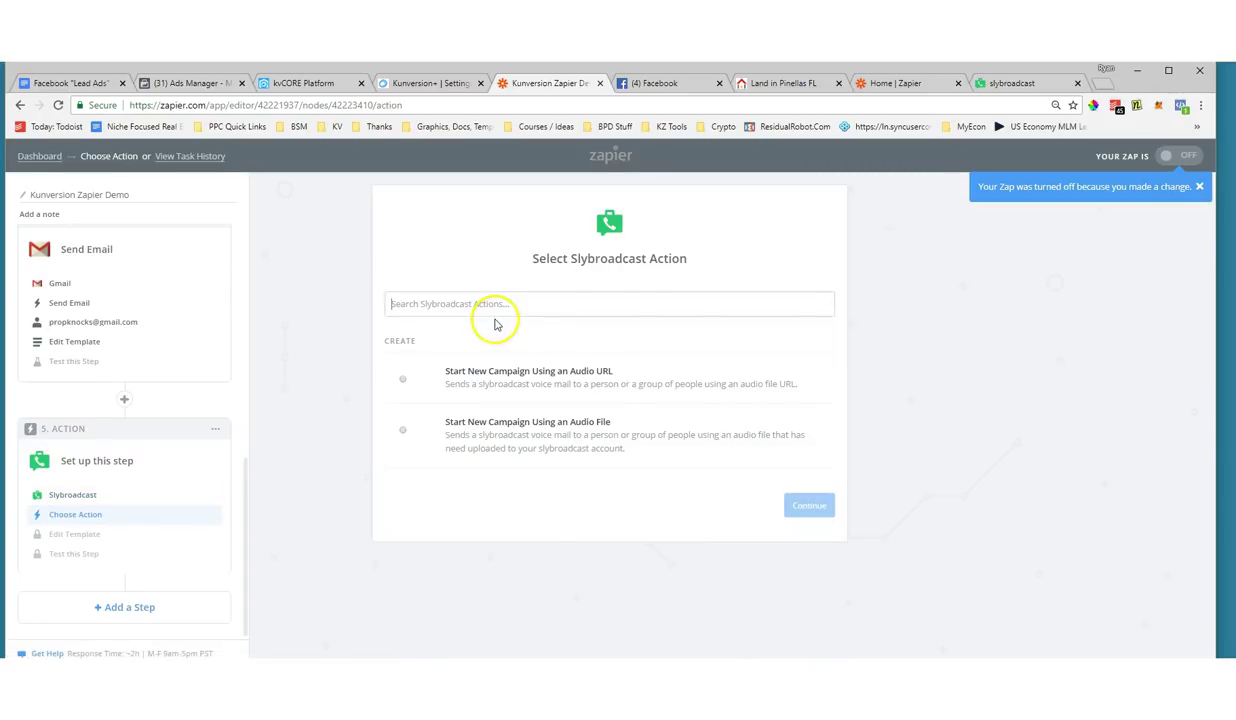
Set the Slybroadcast action to Start New Campaign Using an Audio File and continue with the BSM Sly account.
left_click(405, 381)
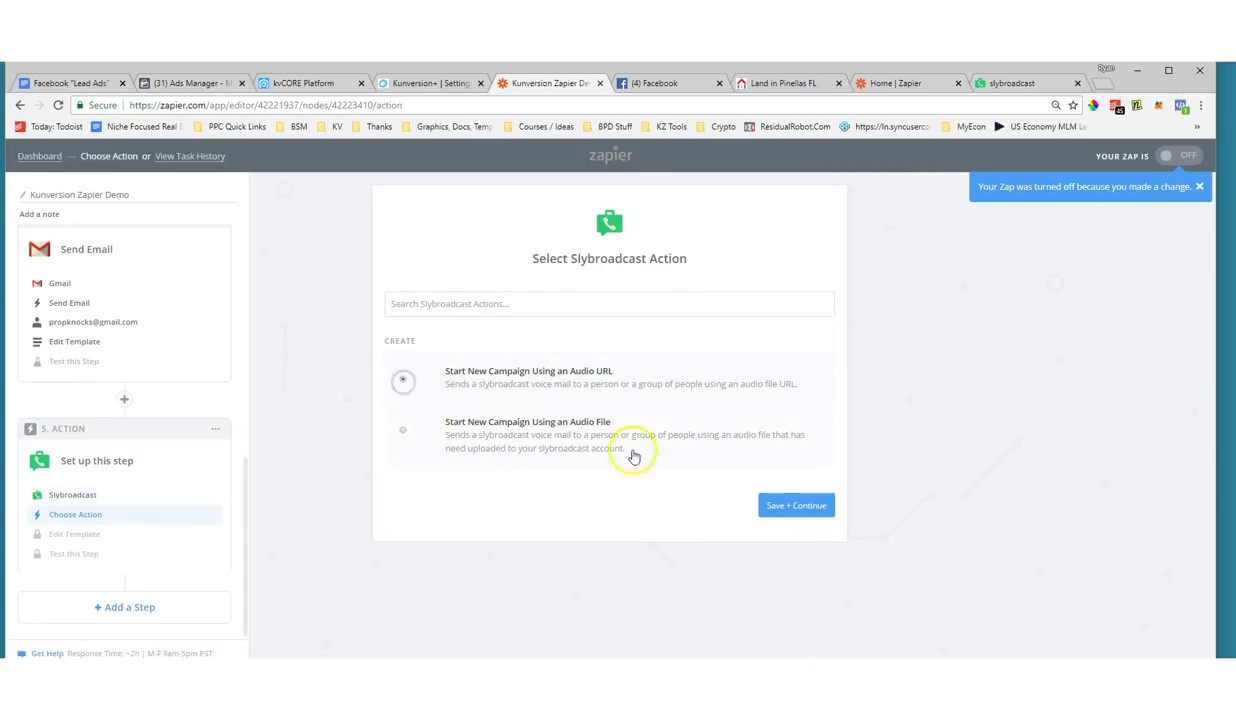
left_click(414, 434)
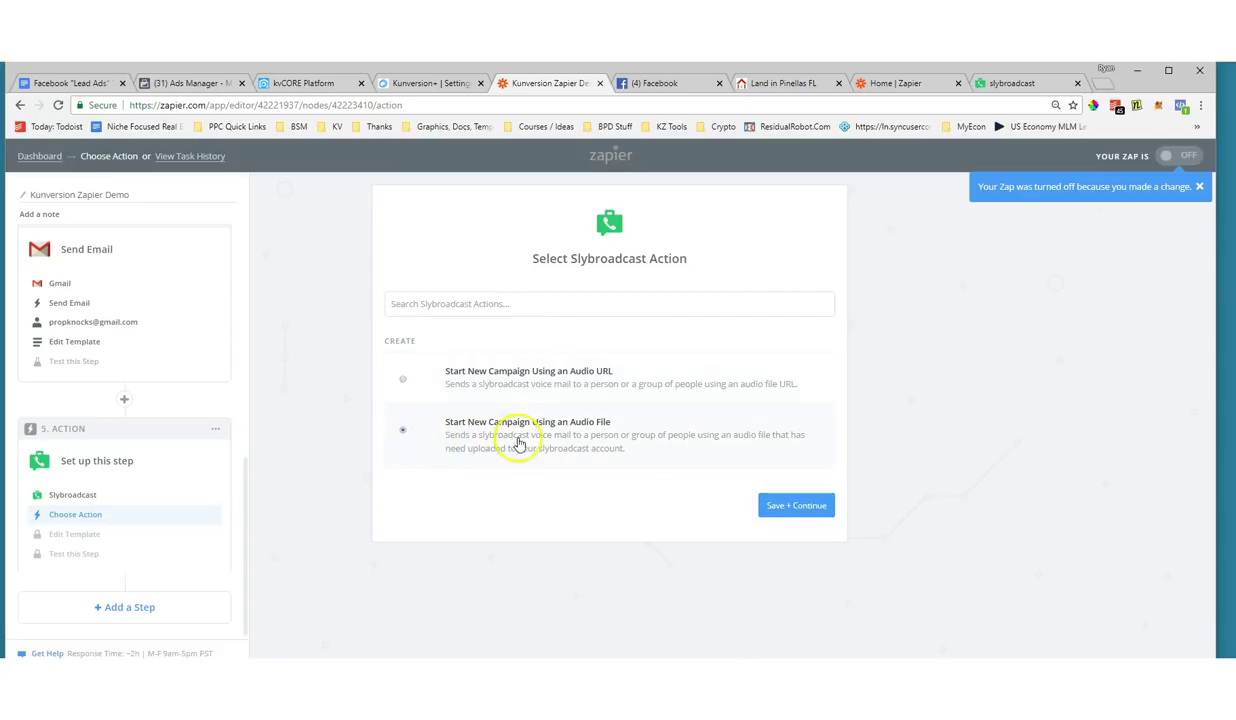
left_click_drag(446, 437, 627, 453)
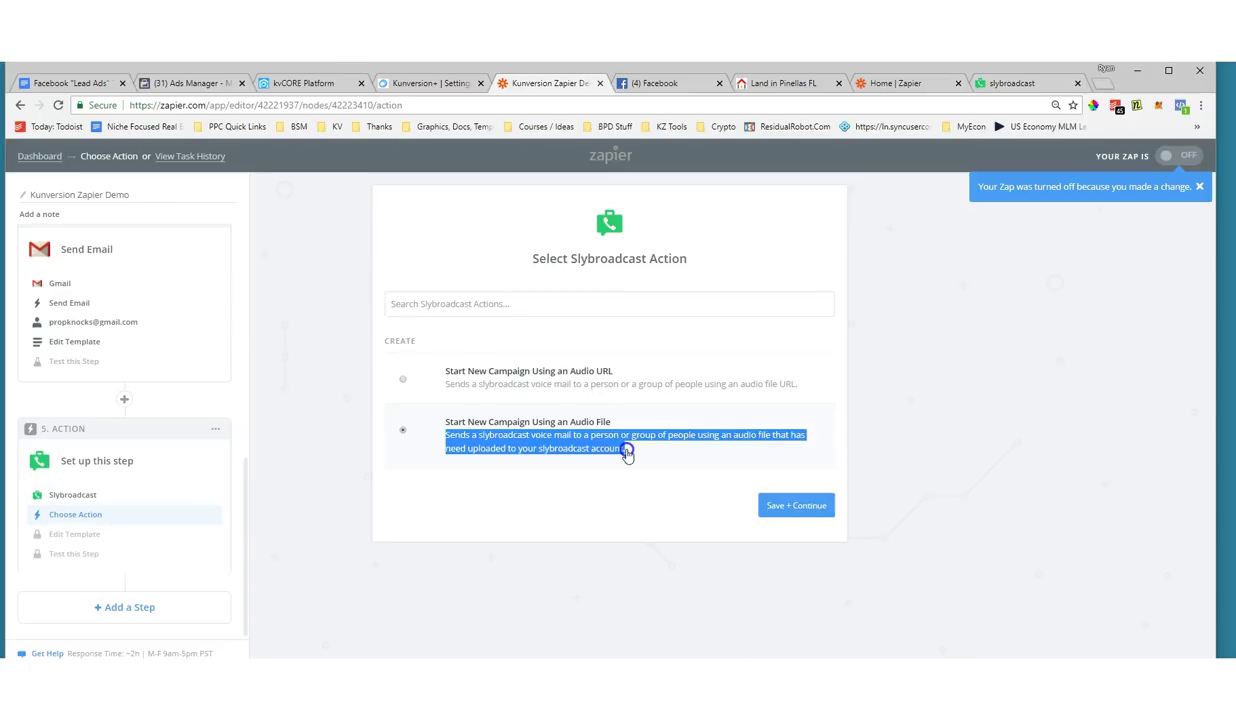
left_click(792, 505)
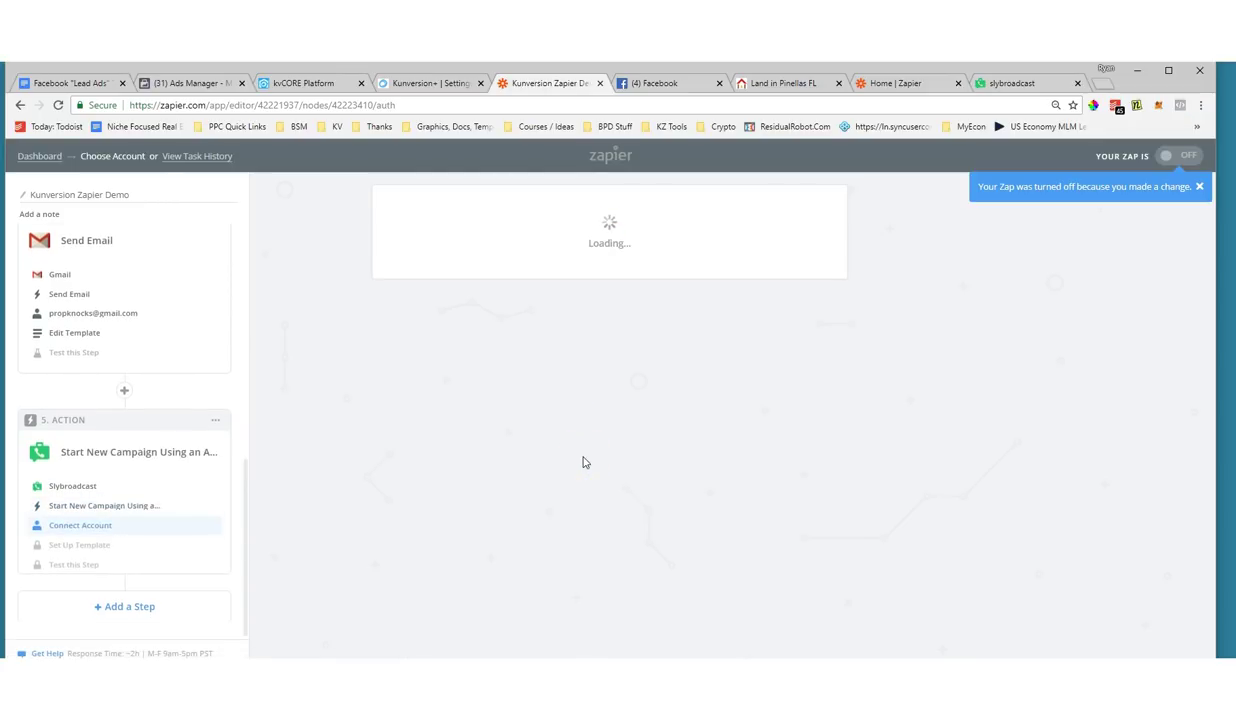
left_click(785, 446)
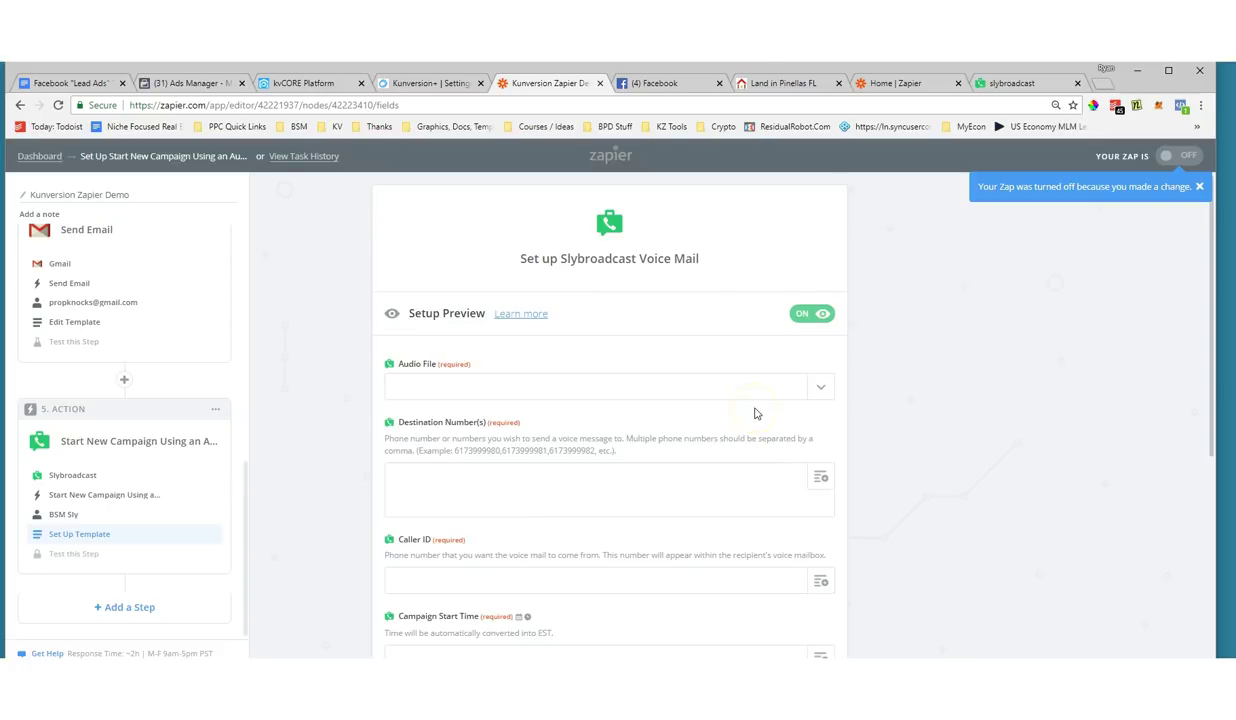
Examine the Slybroadcast Voice Mail setup fields, including the available audio files, and the zap's preceding Delay For and Send Email steps.
scroll(672, 350, "down", 2)
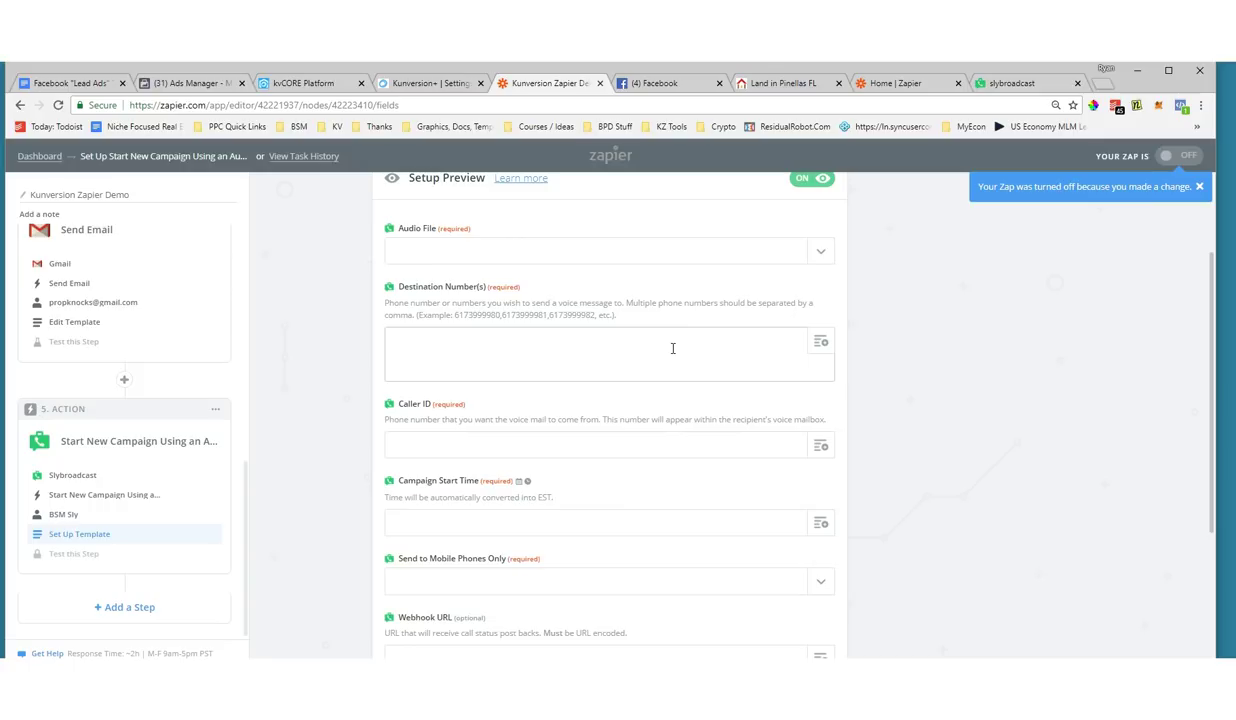
scroll(560, 353, "up", 2)
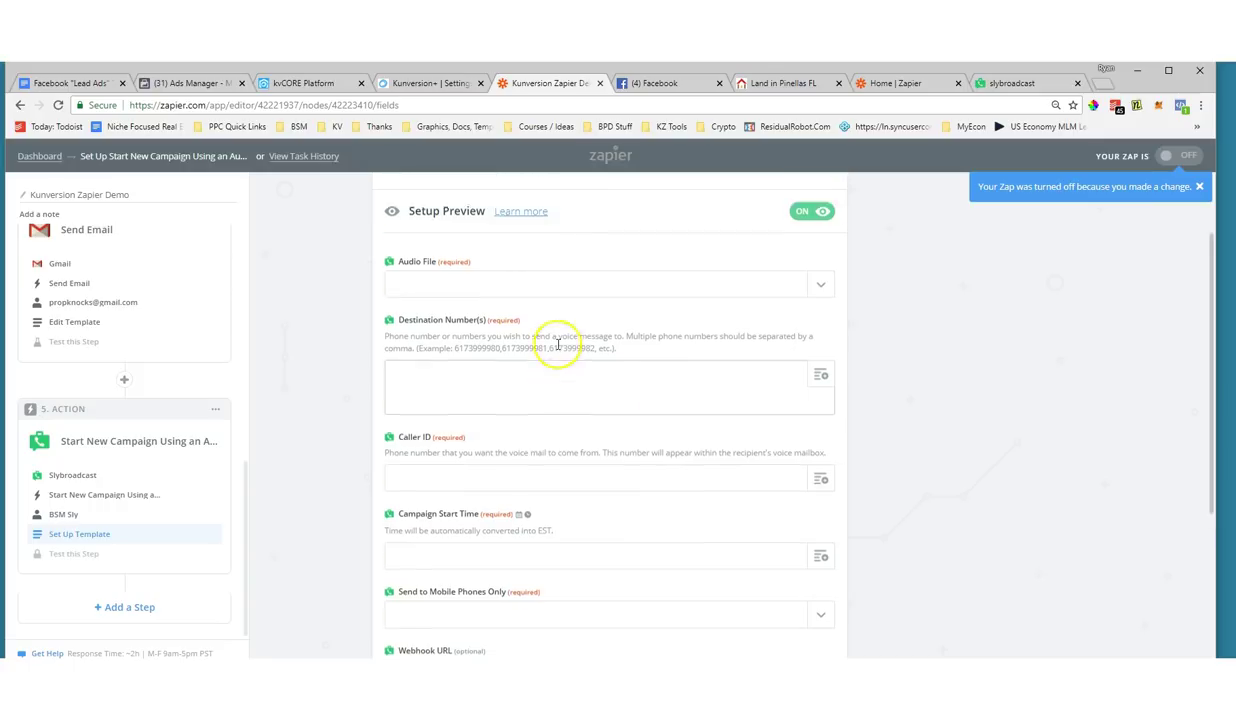
left_click(648, 384)
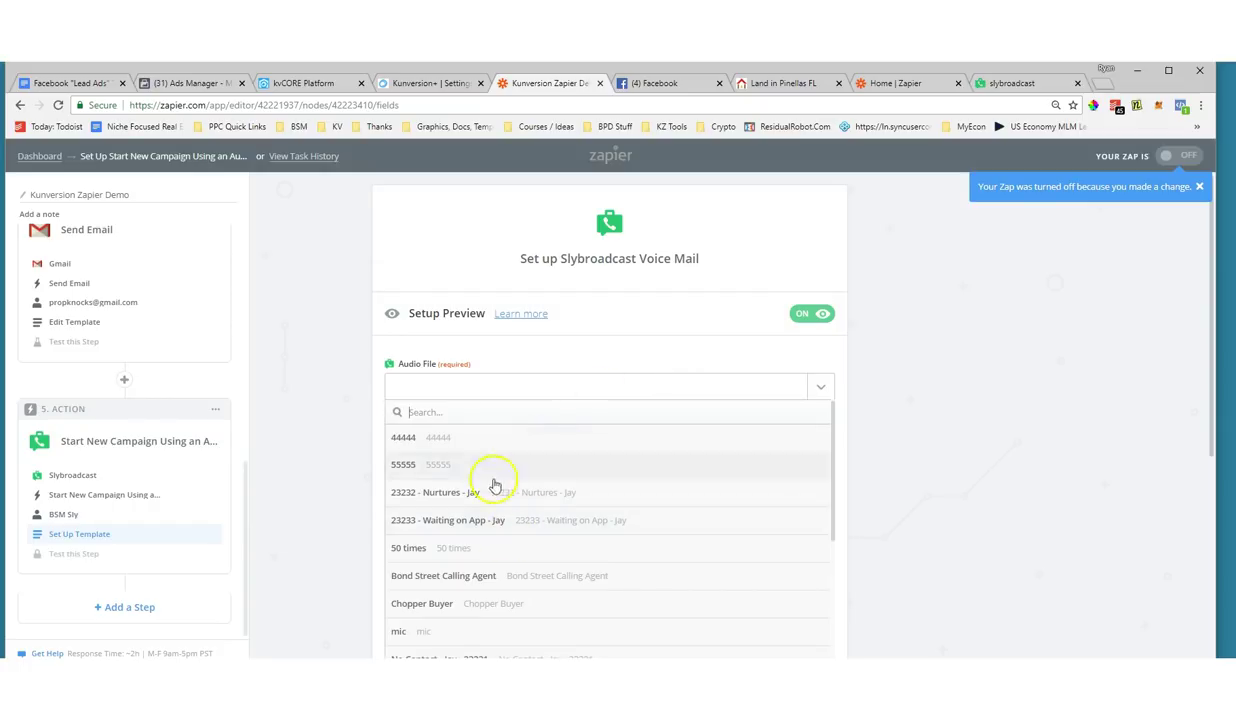
left_click(1018, 408)
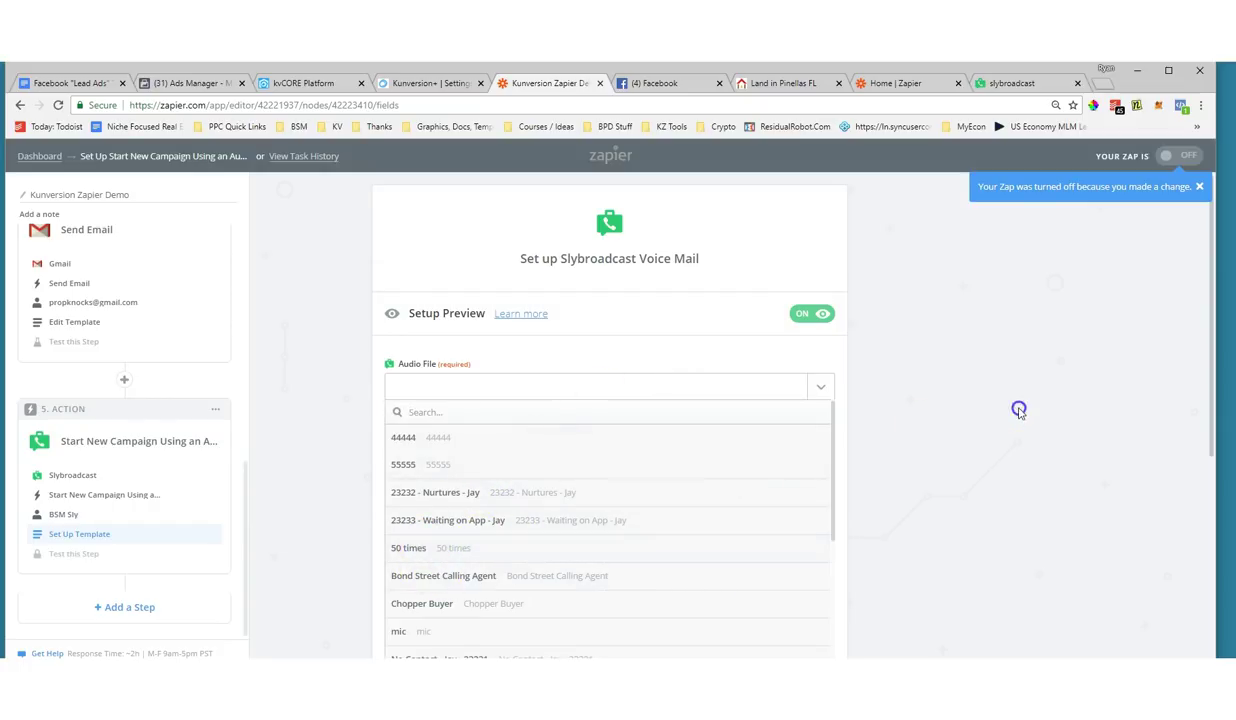
scroll(735, 332, "down", 1)
scroll(735, 332, "down", 2)
scroll(735, 332, "up", 4)
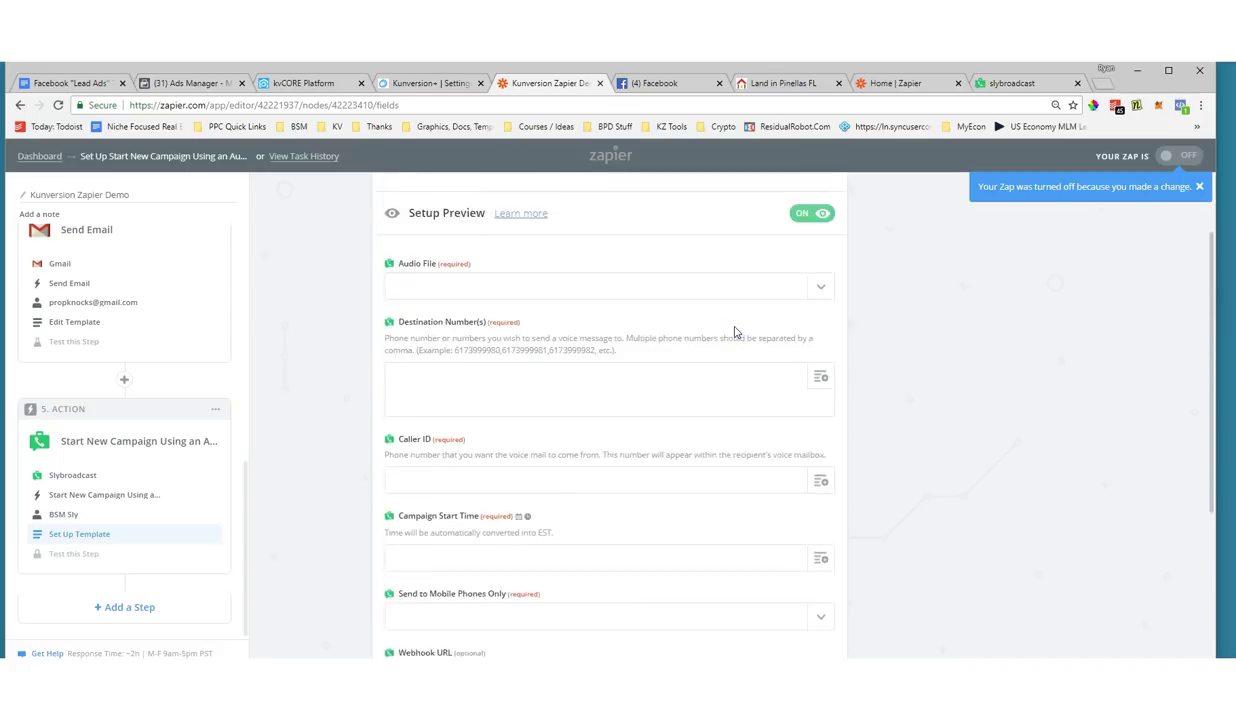
scroll(615, 398, "down", 1)
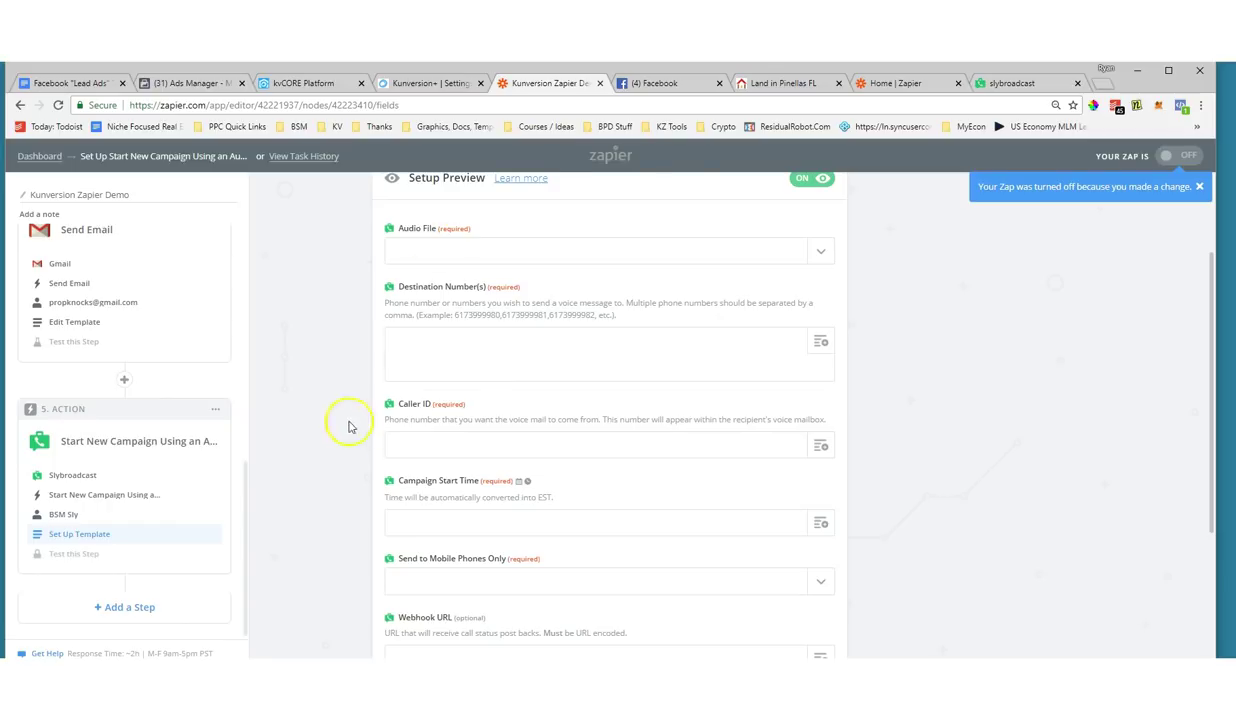
scroll(184, 459, "up", 3)
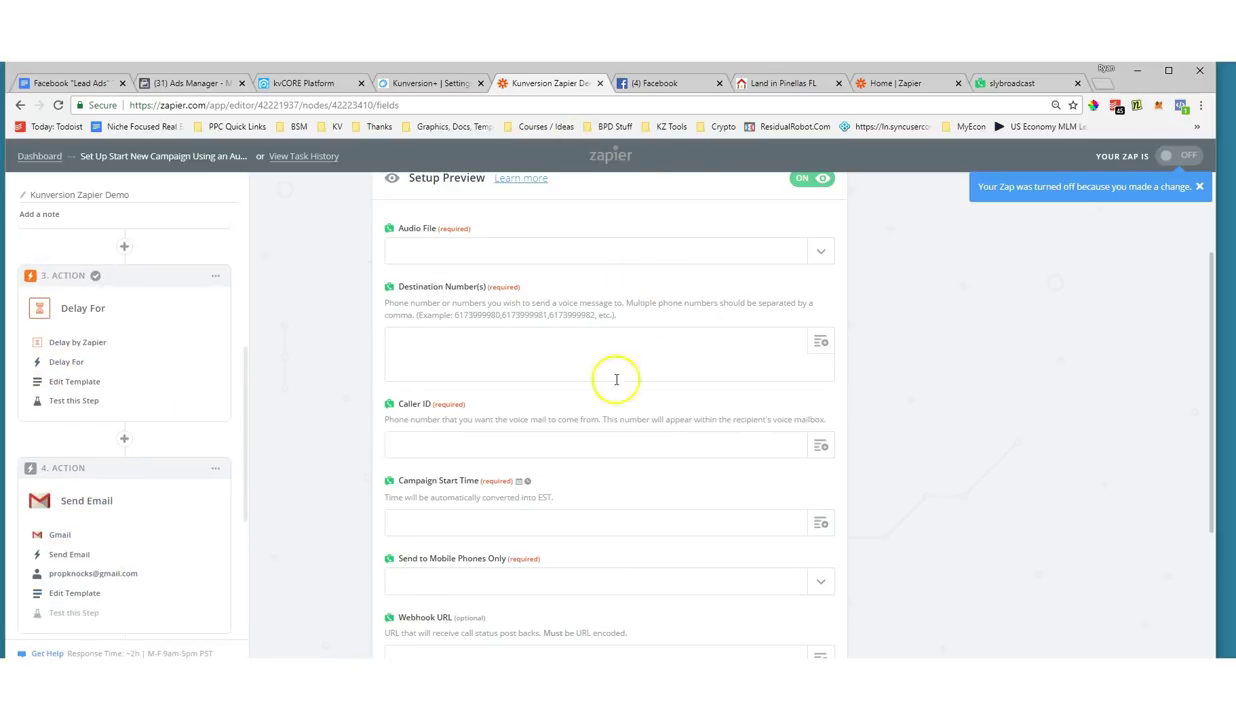
scroll(615, 378, "up", 2)
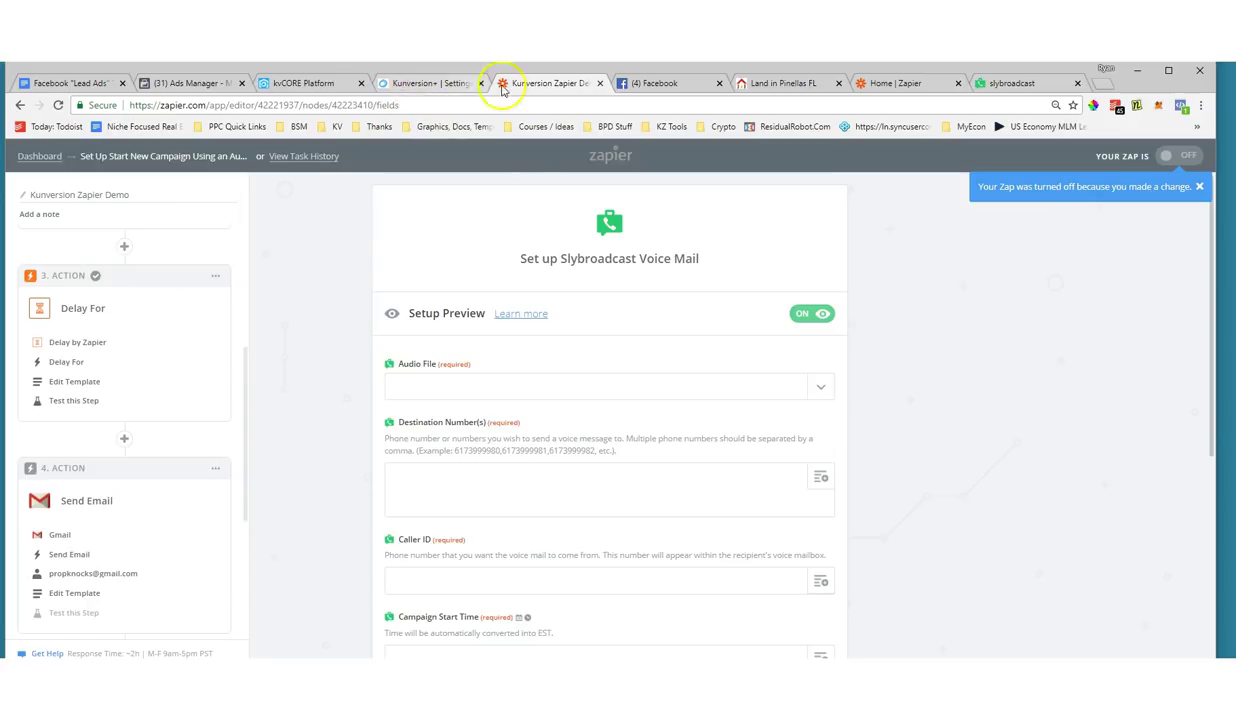
Switch to the Facebook "Lead Ads" Tactics document in Google Docs and temporarily mark up the Thanks.io Postcard item with a red pen.
left_click(80, 83)
left_click_drag(468, 443, 734, 450)
left_click(602, 532)
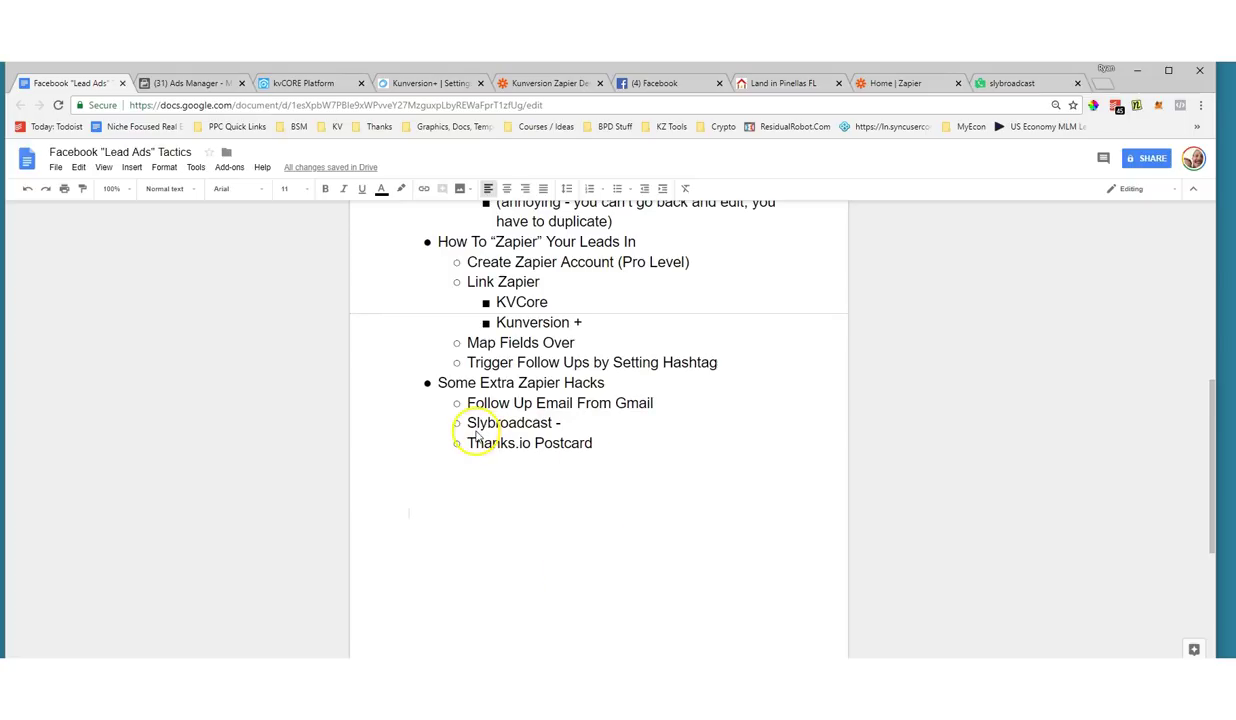
mouse_move(472, 426)
left_mouse_down()
mouse_move(701, 469)
mouse_move(481, 422)
left_mouse_up()
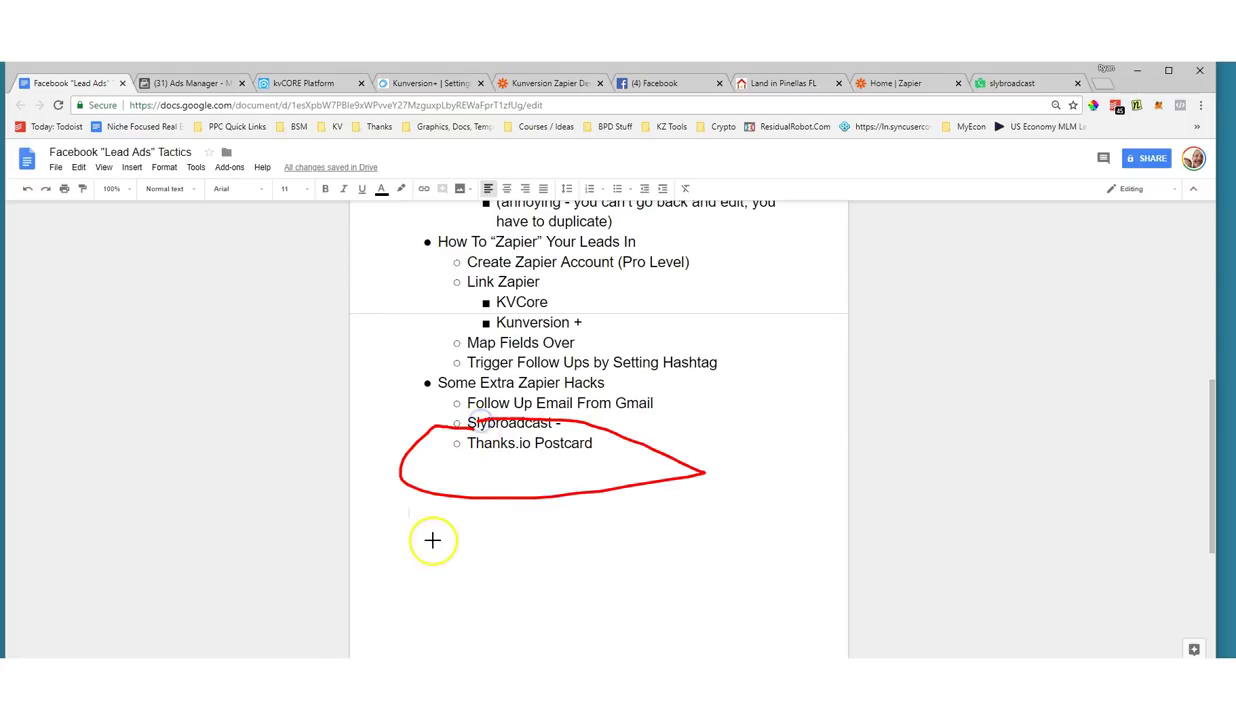
mouse_move(458, 455)
left_mouse_down()
mouse_move(600, 469)
mouse_move(552, 463)
mouse_move(585, 461)
left_mouse_up()
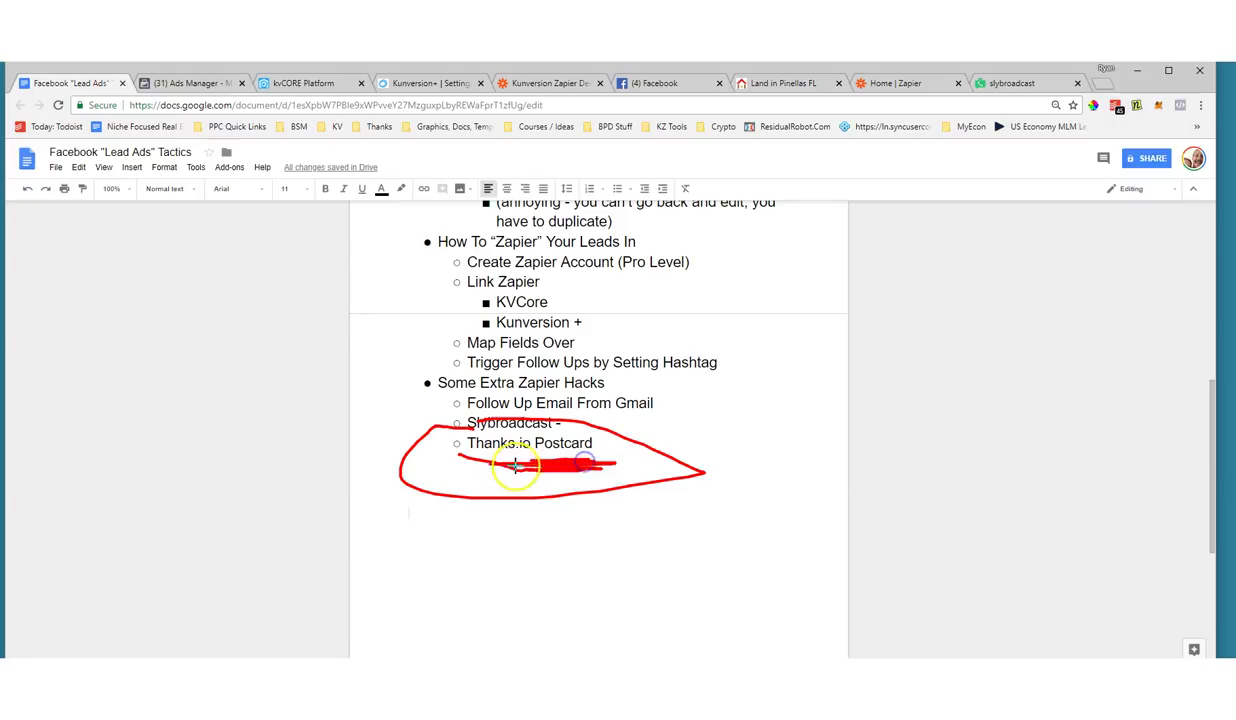
mouse_move(668, 447)
left_mouse_down()
mouse_move(678, 421)
mouse_move(655, 431)
mouse_move(770, 461)
mouse_move(750, 480)
mouse_move(781, 494)
mouse_move(801, 477)
left_mouse_up()
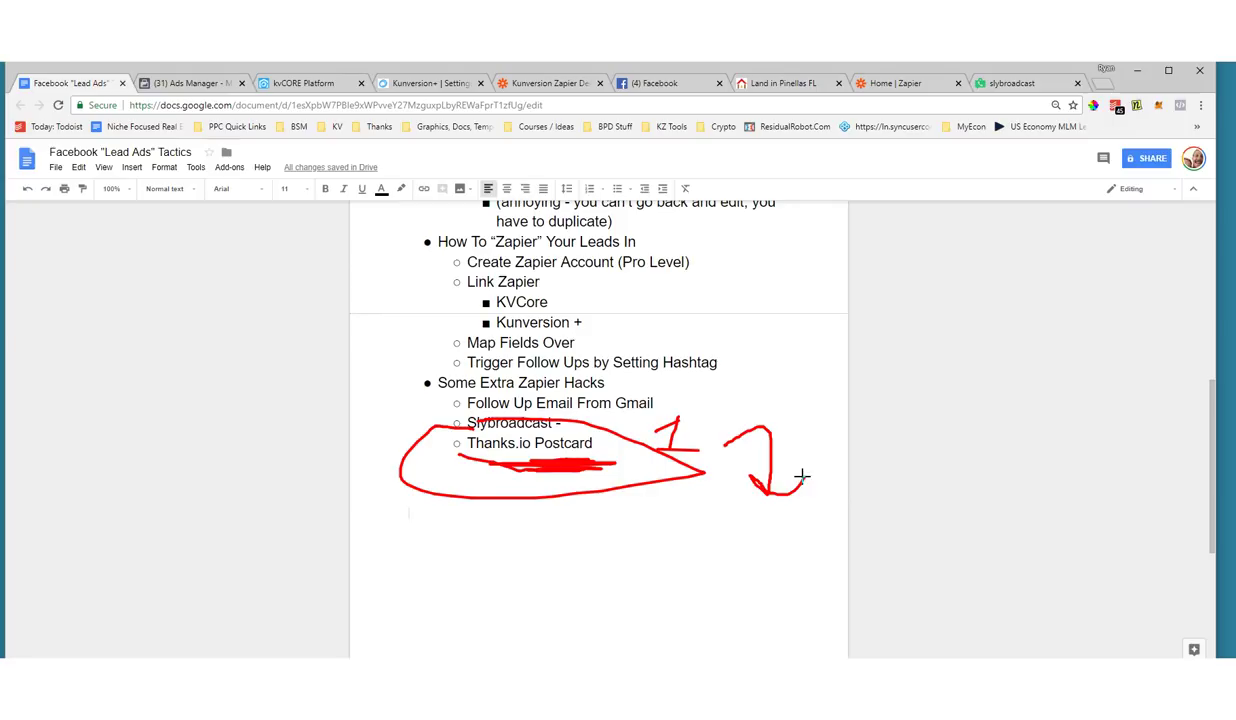
left_click(802, 477)
left_click(361, 364)
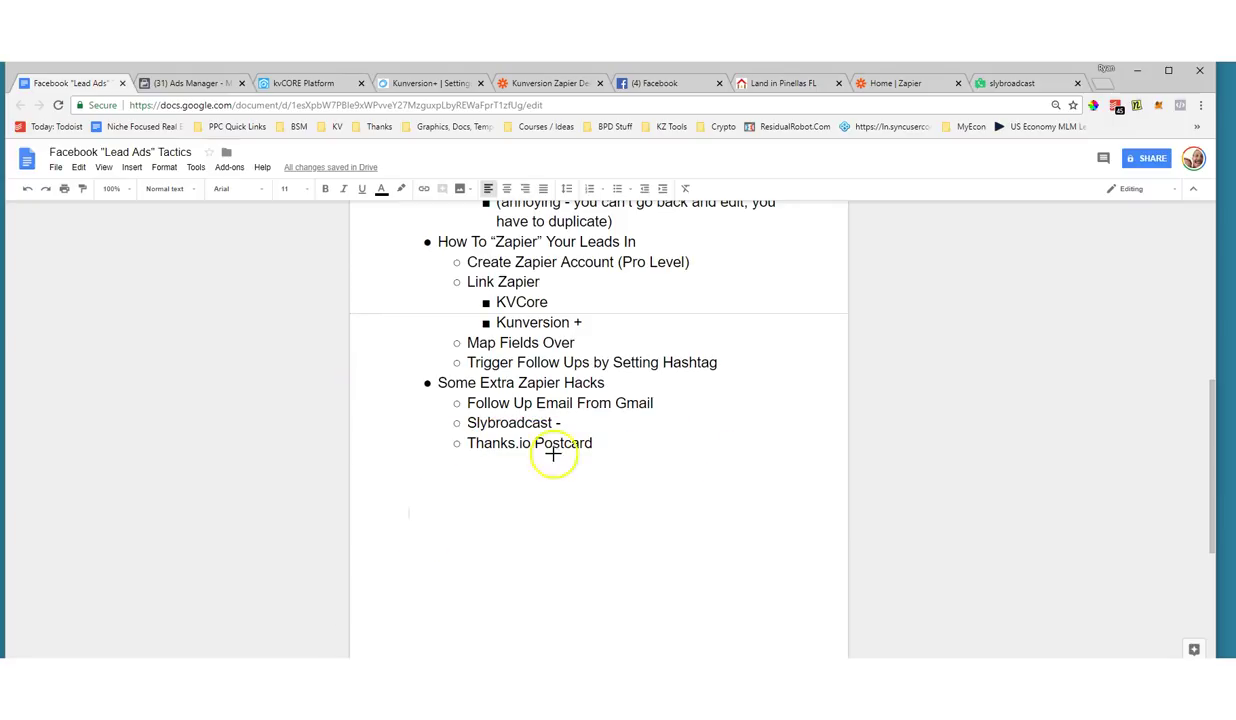
Review the document's outline, temporarily marking the hashtag trigger item, the Some Extra Zapier Hacks section and the Getting Started title in red.
scroll(570, 455, "up", 5)
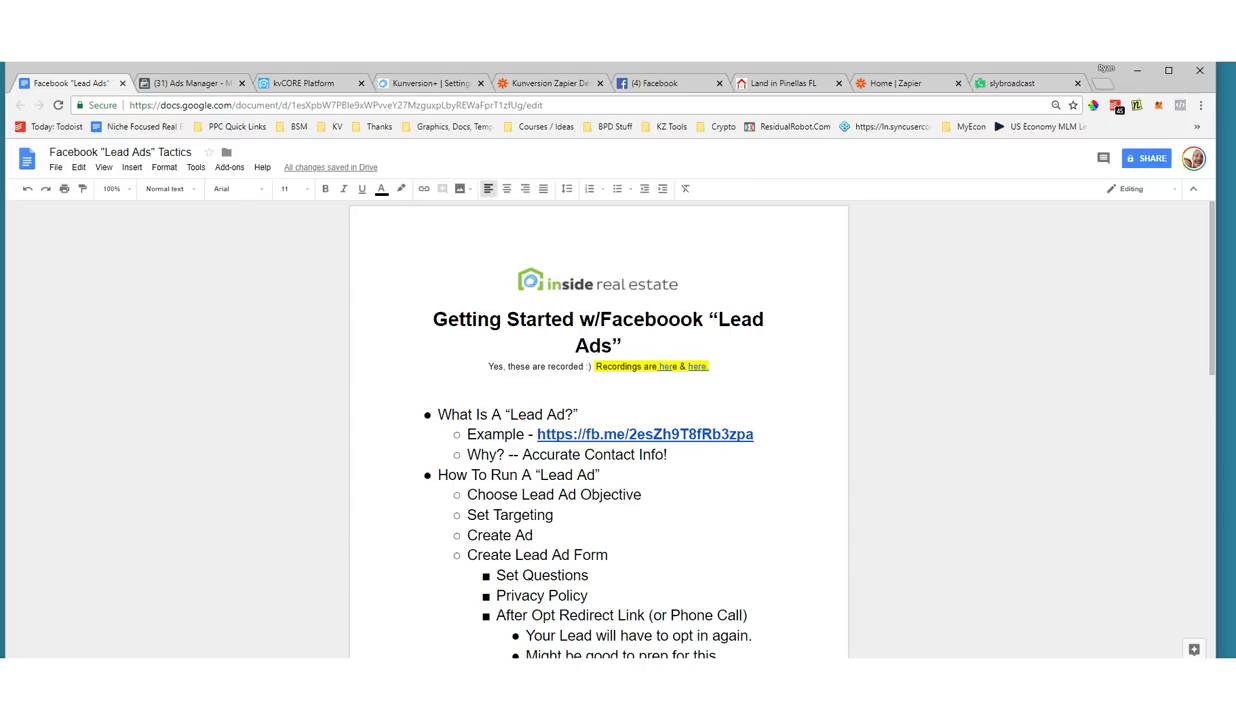
scroll(621, 469, "down", 3)
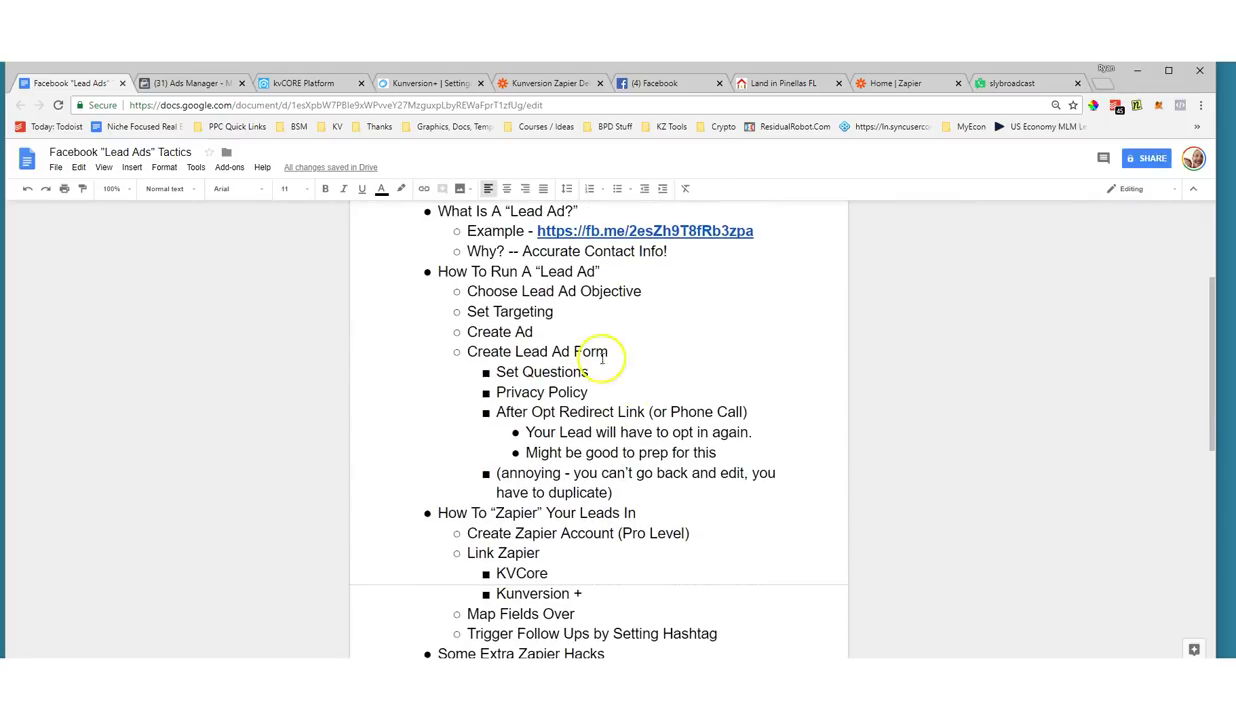
scroll(580, 395, "down", 3)
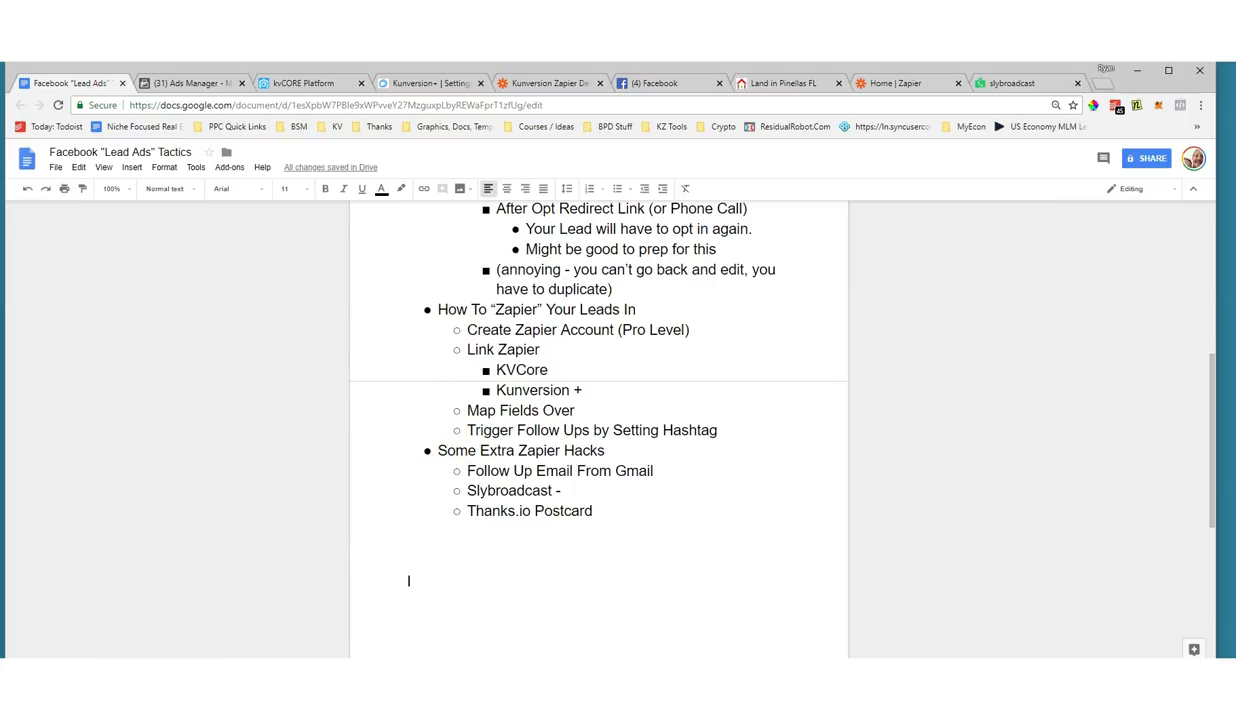
mouse_move(440, 429)
left_mouse_down()
mouse_move(455, 431)
mouse_move(450, 409)
mouse_move(463, 425)
left_mouse_up()
left_click_drag(440, 456, 442, 526)
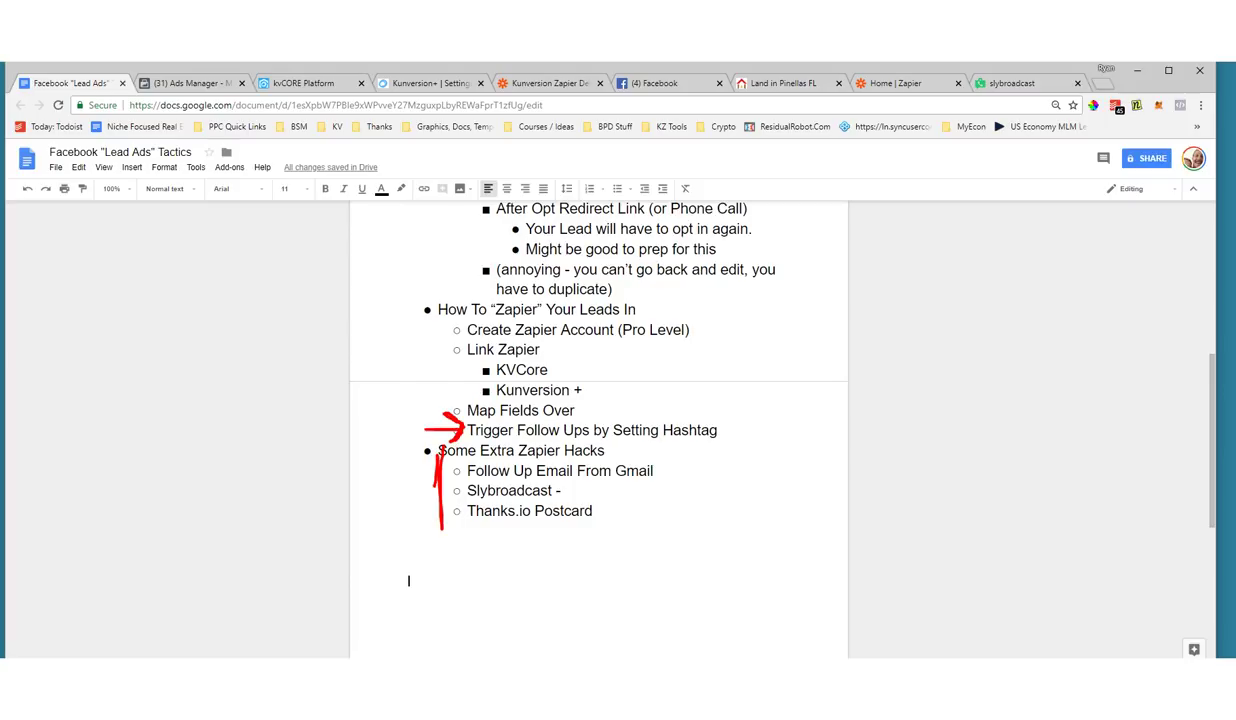
key("Escape")
scroll(545, 523, "up", 5)
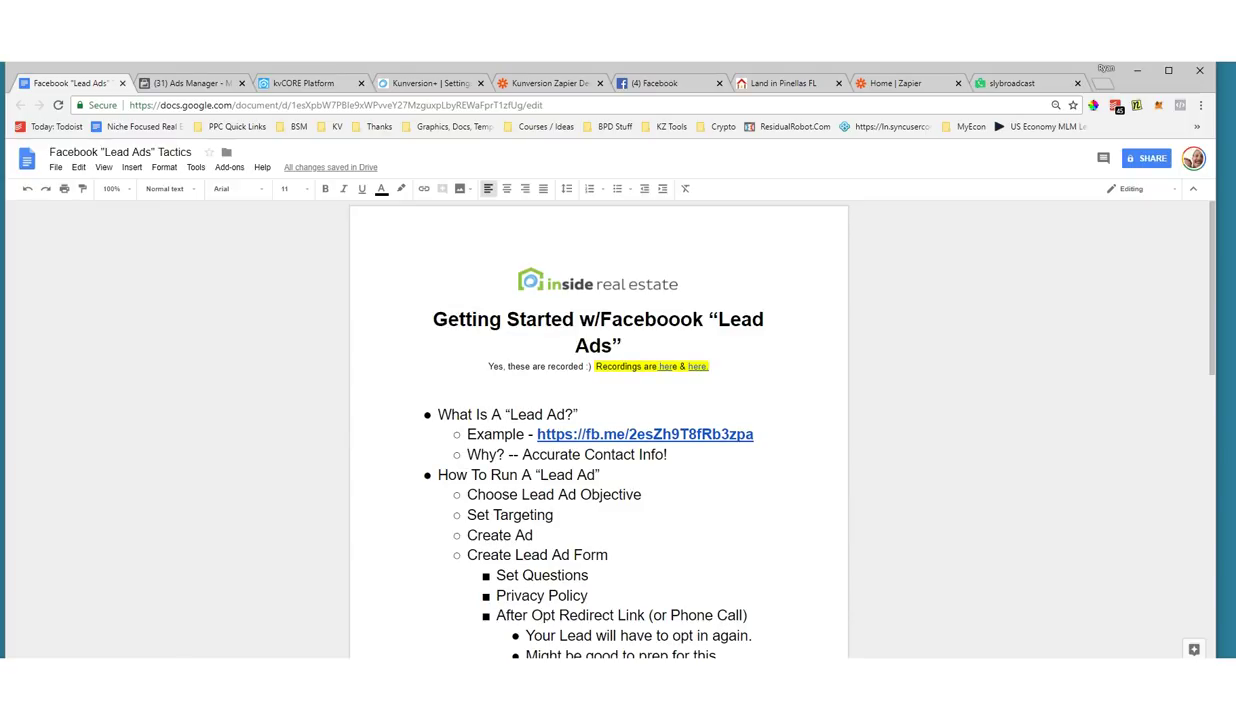
left_click_drag(408, 300, 415, 340)
left_click_drag(415, 341, 416, 342)
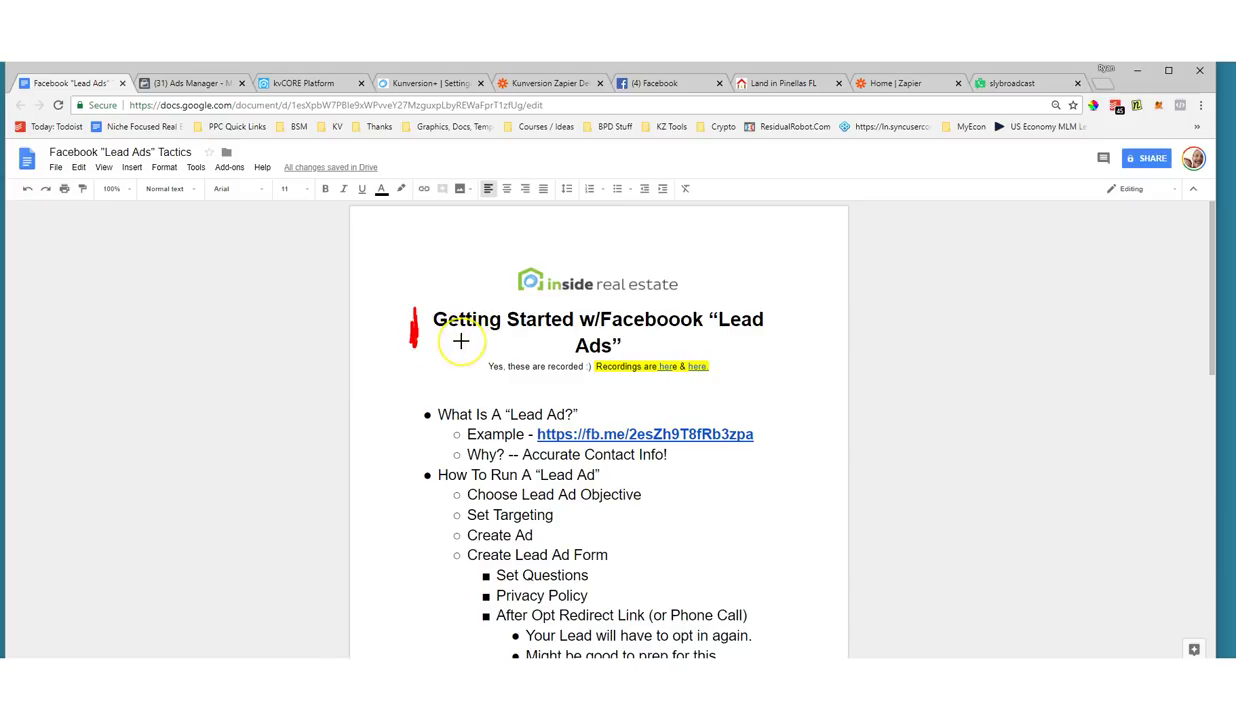